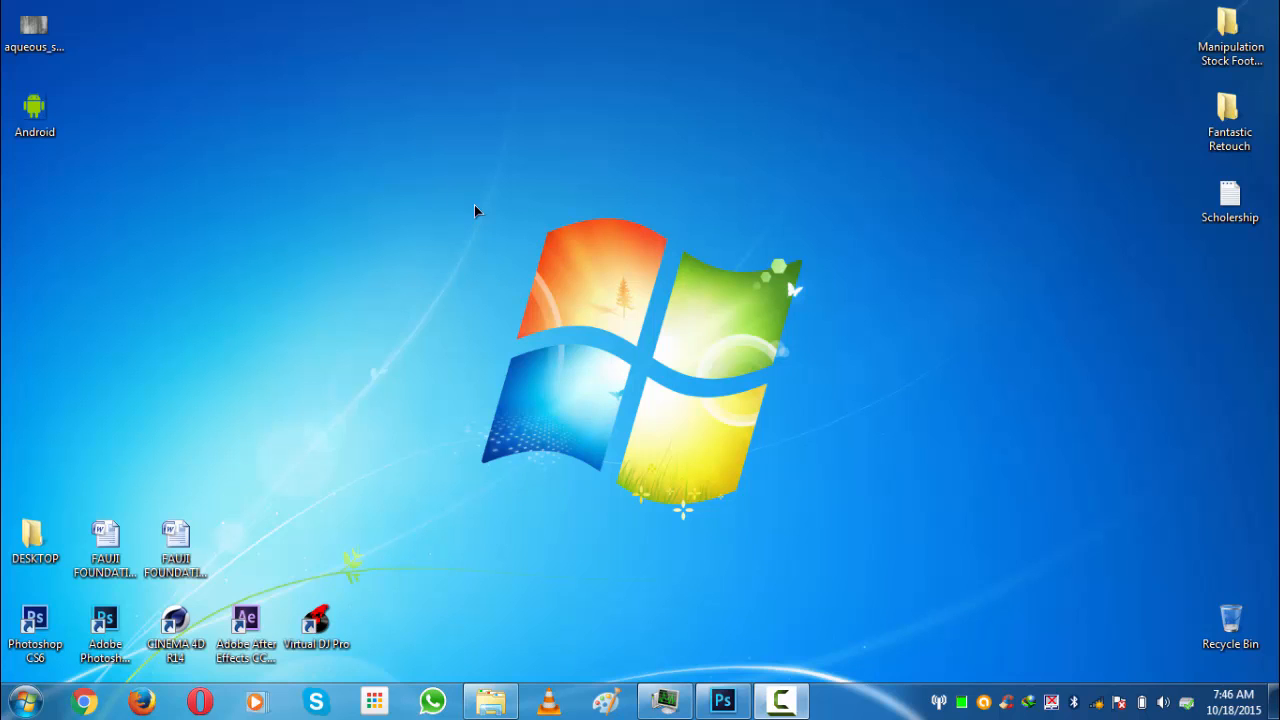
- Open Photoshop and create a new 1920 x 1080 px, 72 ppi document with transparent background named Android
{"action": "left_click", "coordinate": [722, 701]}
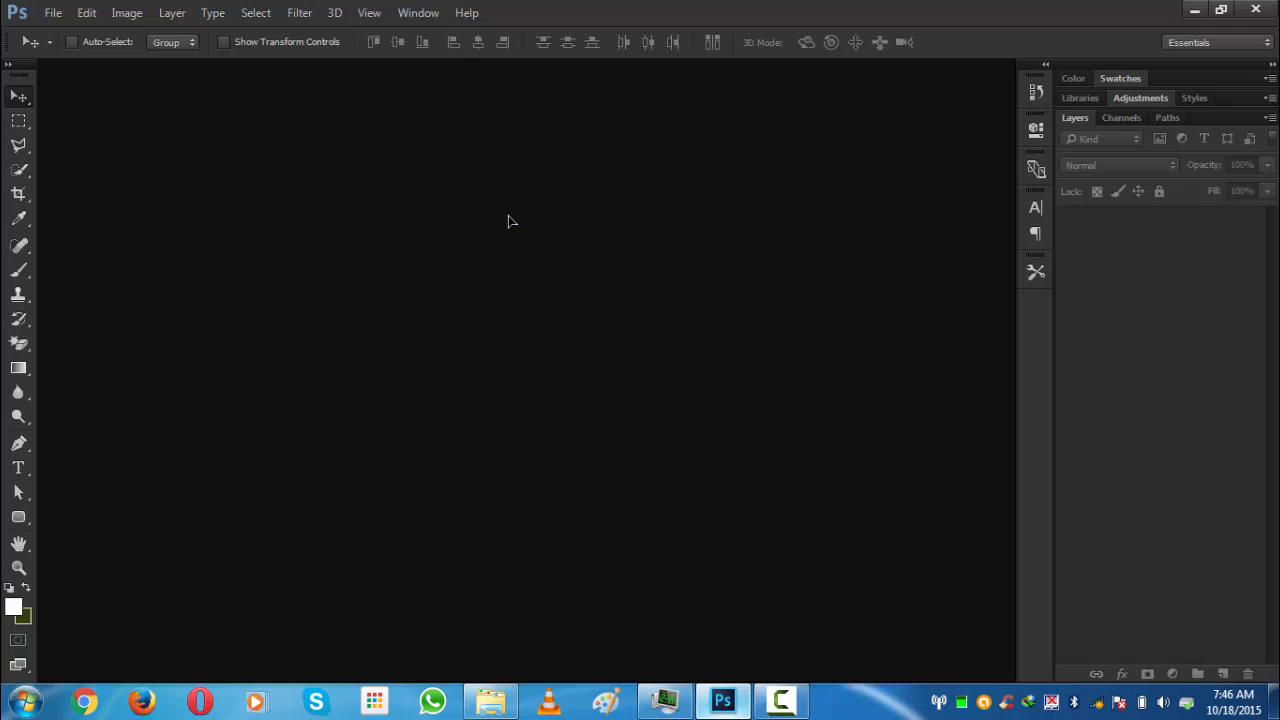
{"action": "left_click", "coordinate": [53, 12]}
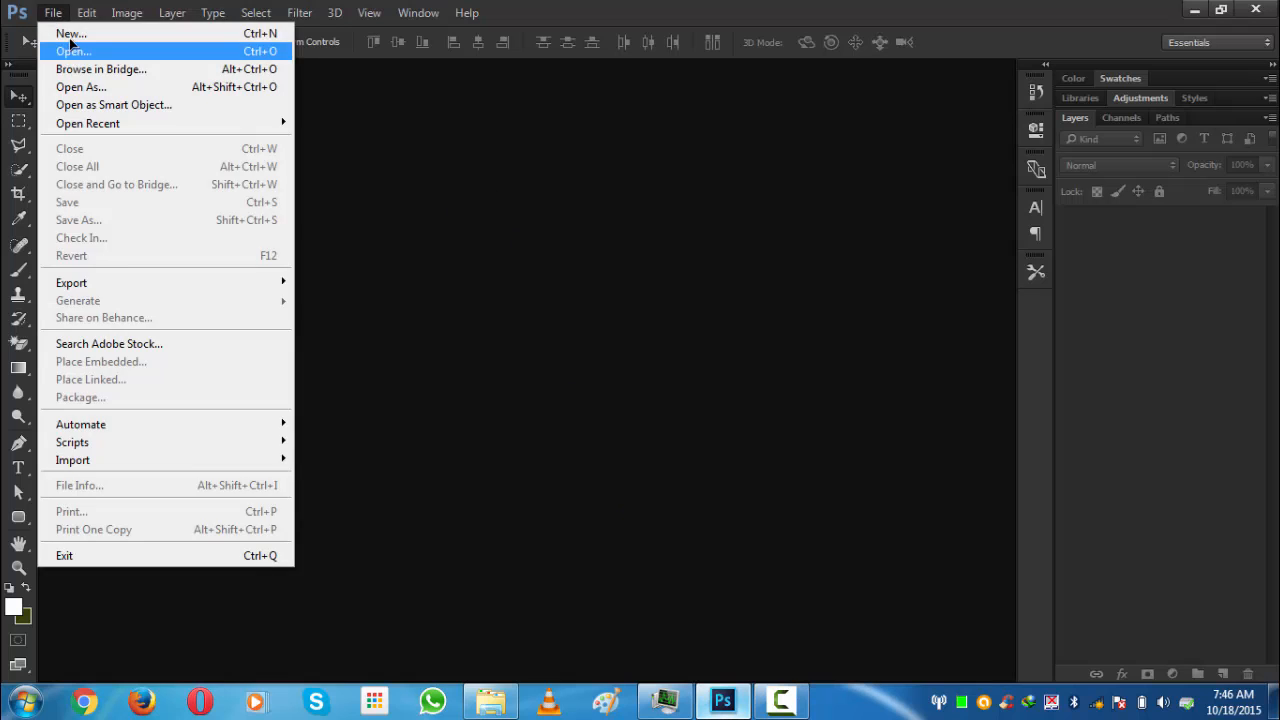
{"action": "left_click", "coordinate": [58, 31]}
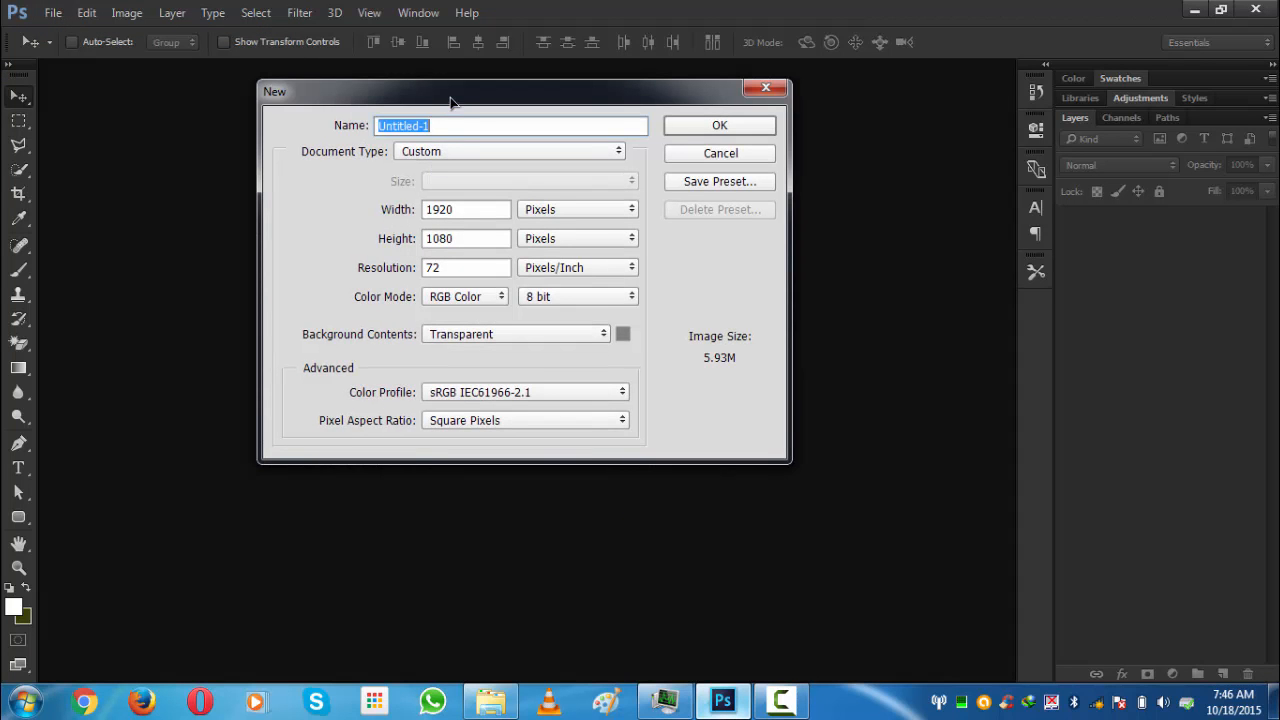
{"action": "left_click_drag", "start_coordinate": [450, 101], "coordinate": [457, 108]}
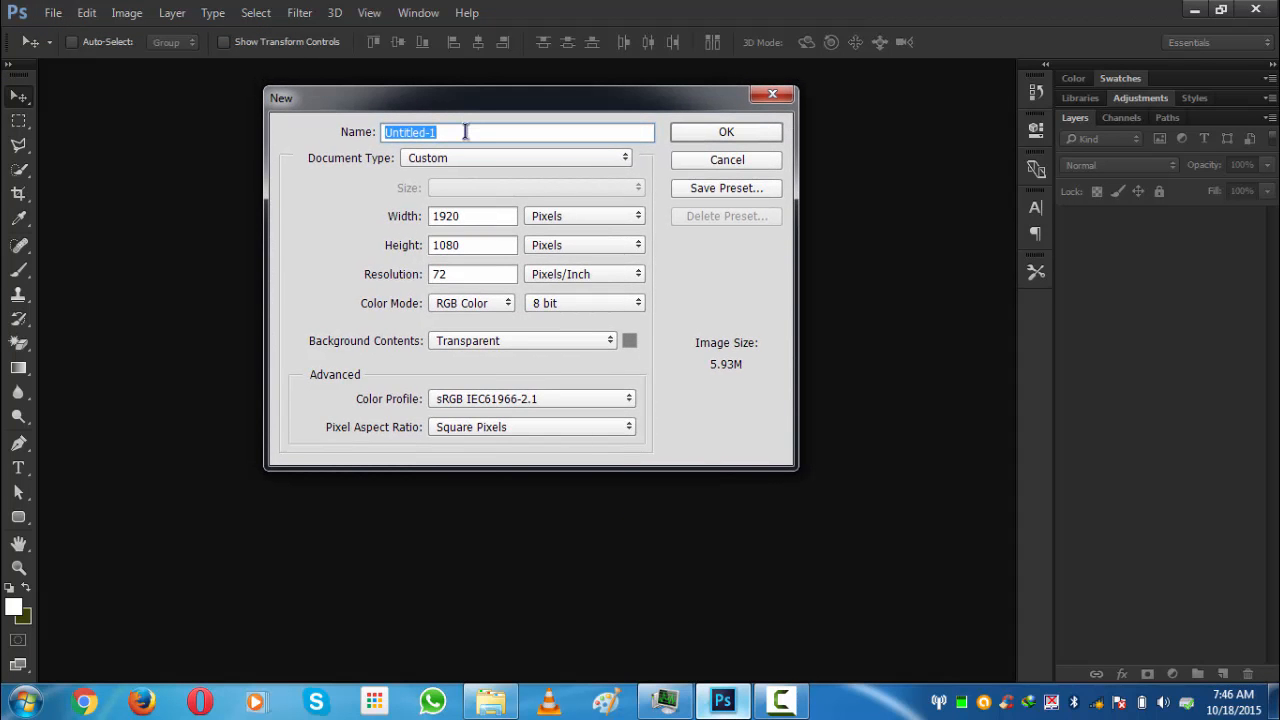
{"action": "key", "text": "Caps_Lock"}
{"action": "type", "text": "A"}
{"action": "key", "text": "Caps_Lock"}
{"action": "type", "text": "ndroid"}
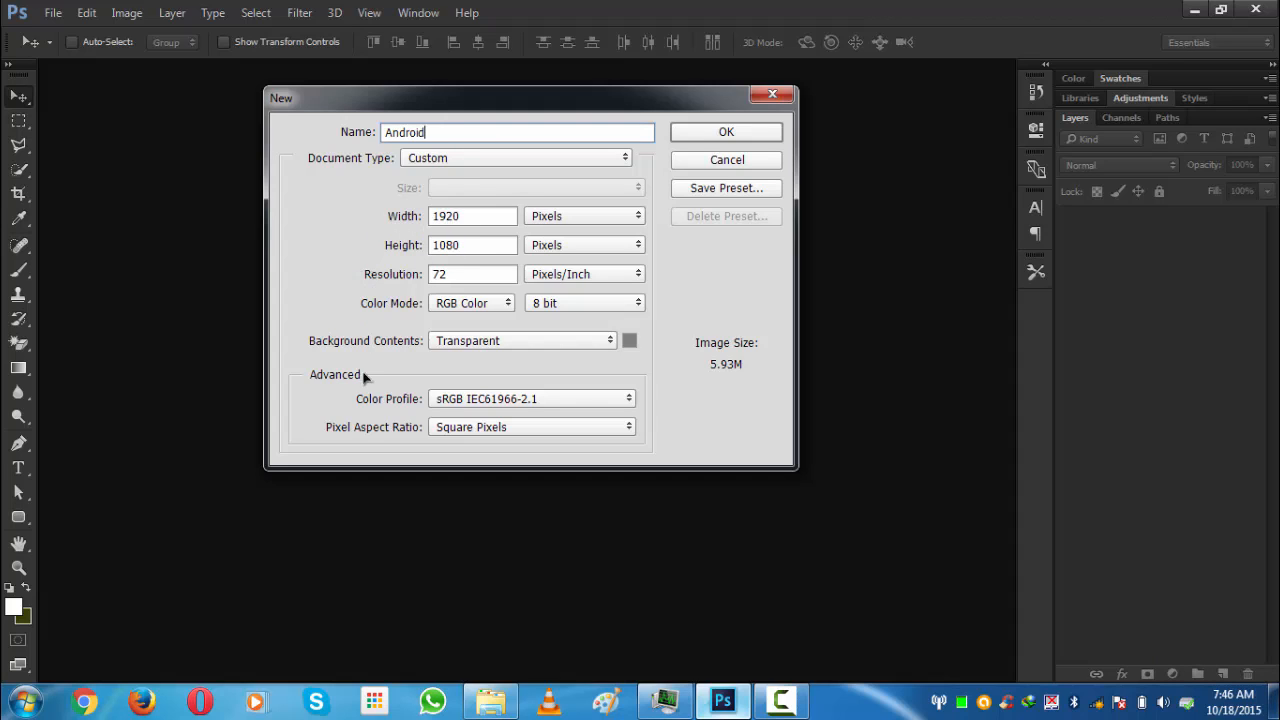
{"action": "left_click", "coordinate": [698, 133]}
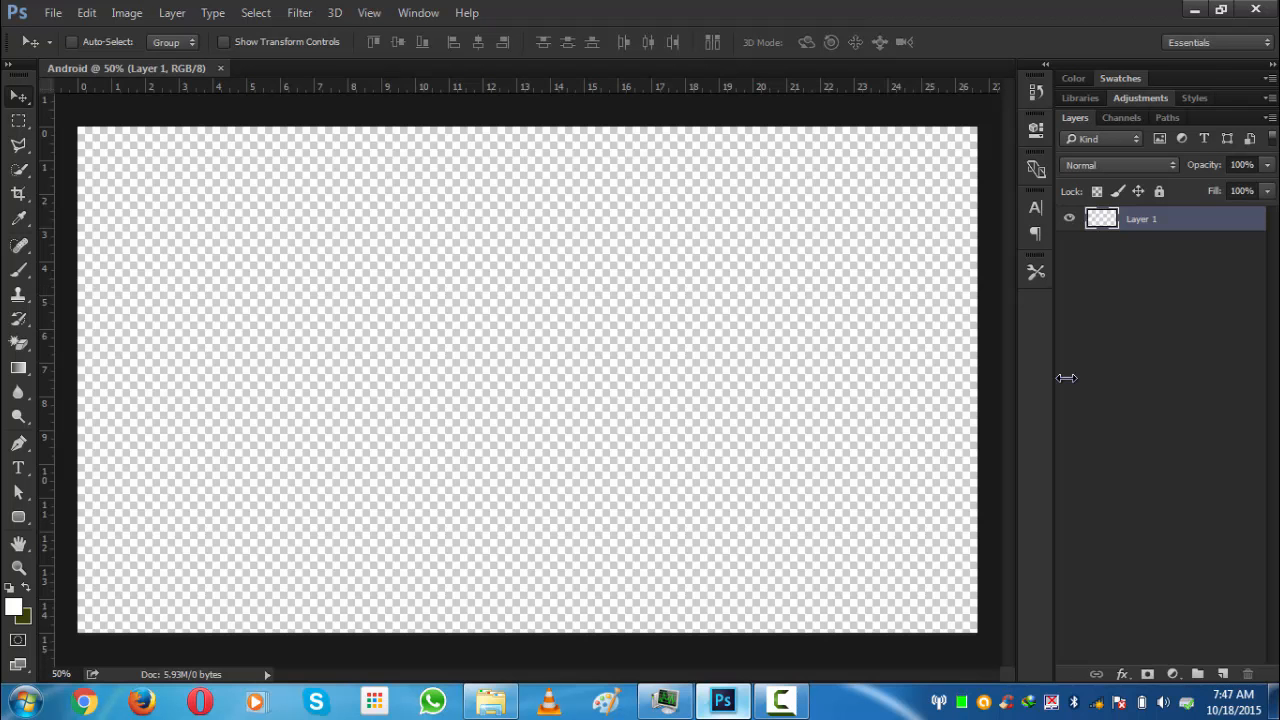
- Set the foreground colour to dark olive #383e05 and fill the layer with it
{"action": "left_click", "coordinate": [30, 589]}
{"action": "left_click", "coordinate": [14, 607]}
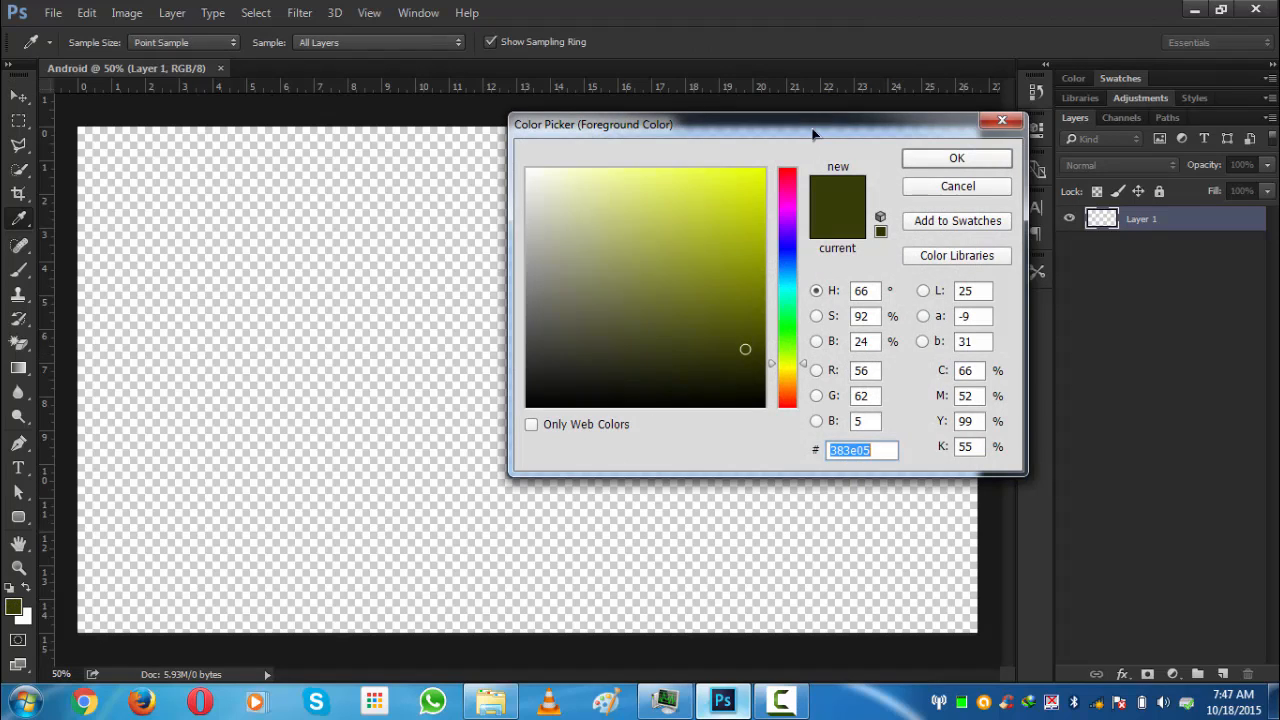
{"action": "left_click_drag", "start_coordinate": [813, 129], "coordinate": [773, 129]}
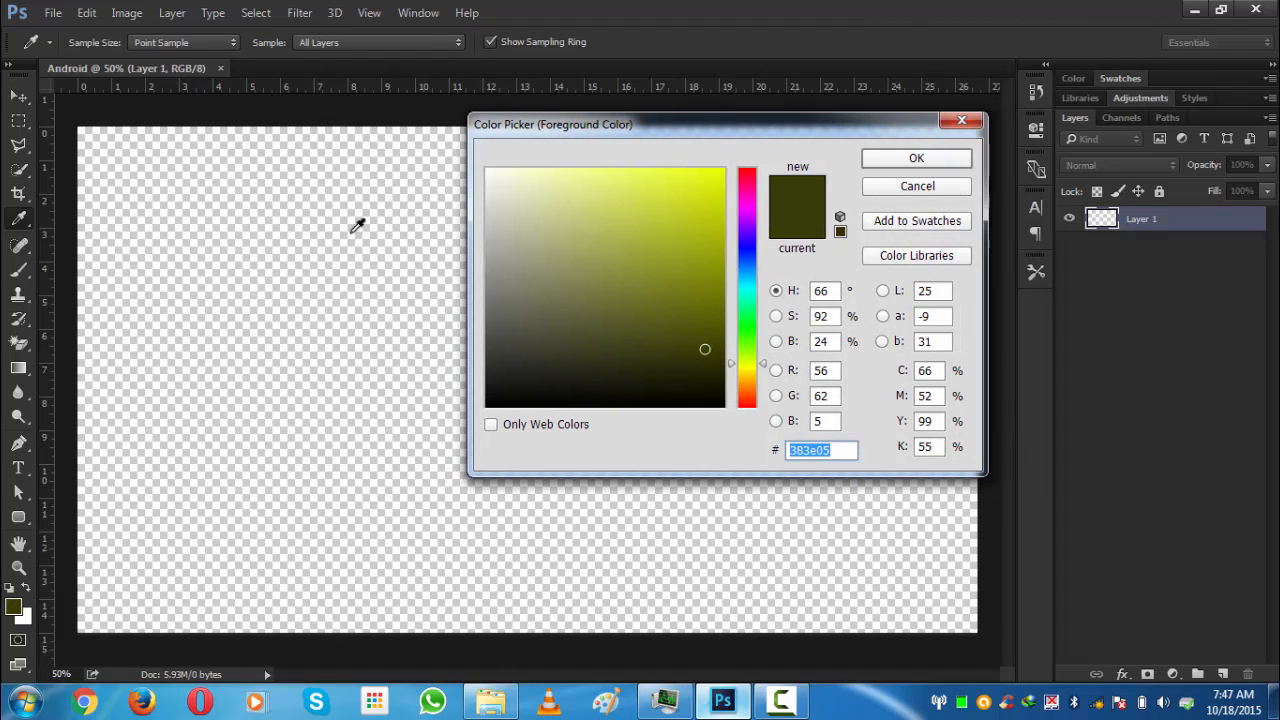
{"action": "left_click", "coordinate": [897, 156]}
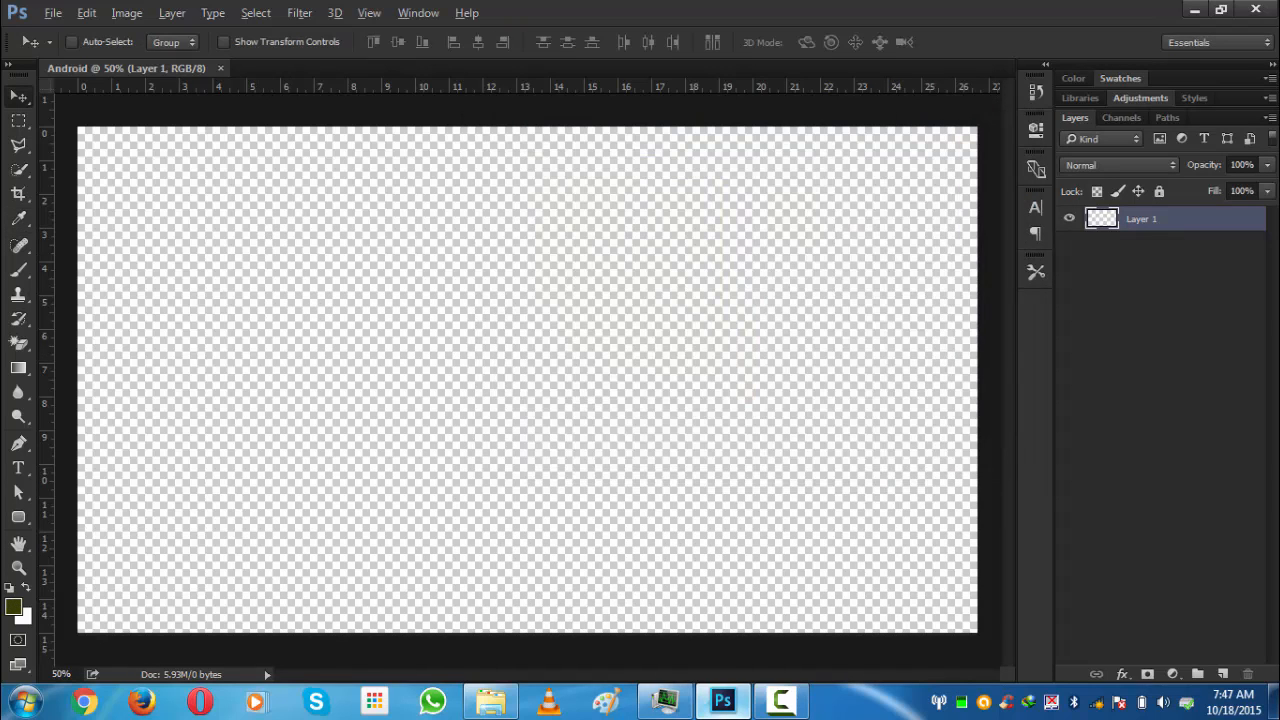
{"action": "key", "text": "alt+BackSpace"}
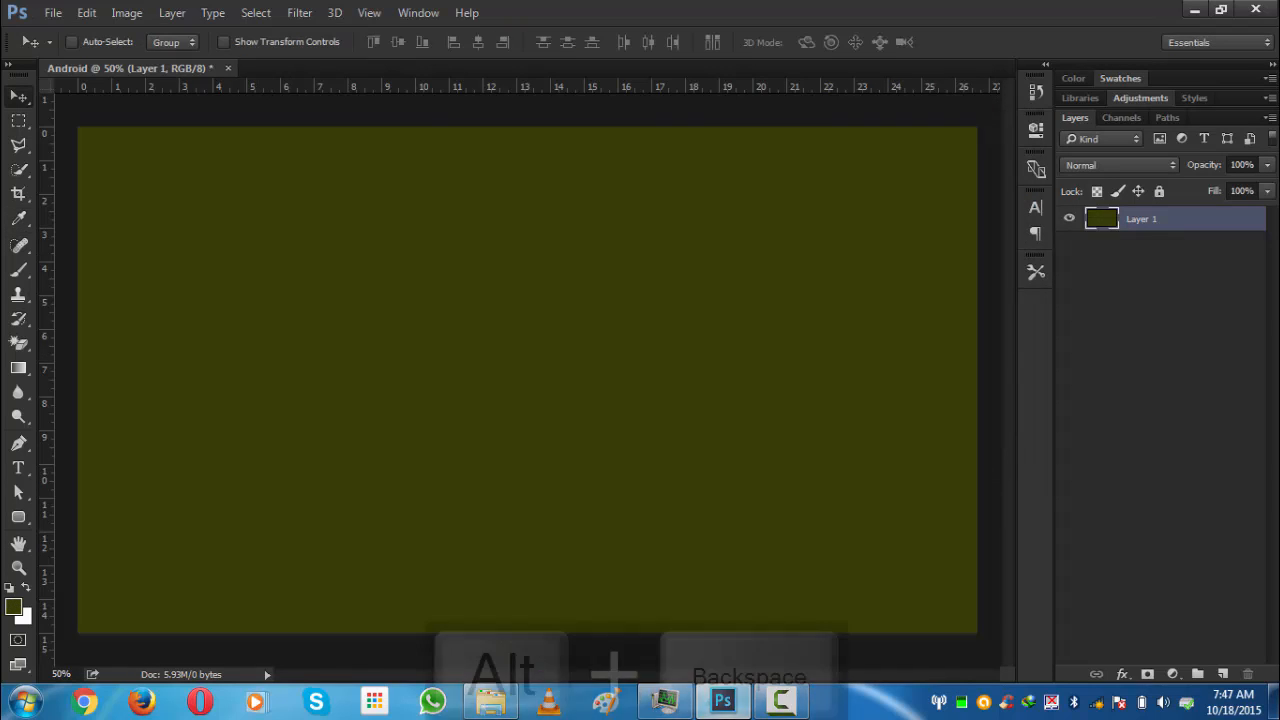
- Rename the filled layer as BG
{"action": "double_click", "coordinate": [1149, 219]}
{"action": "key", "text": "Caps_Lock"}
{"action": "type", "text": "BG"}
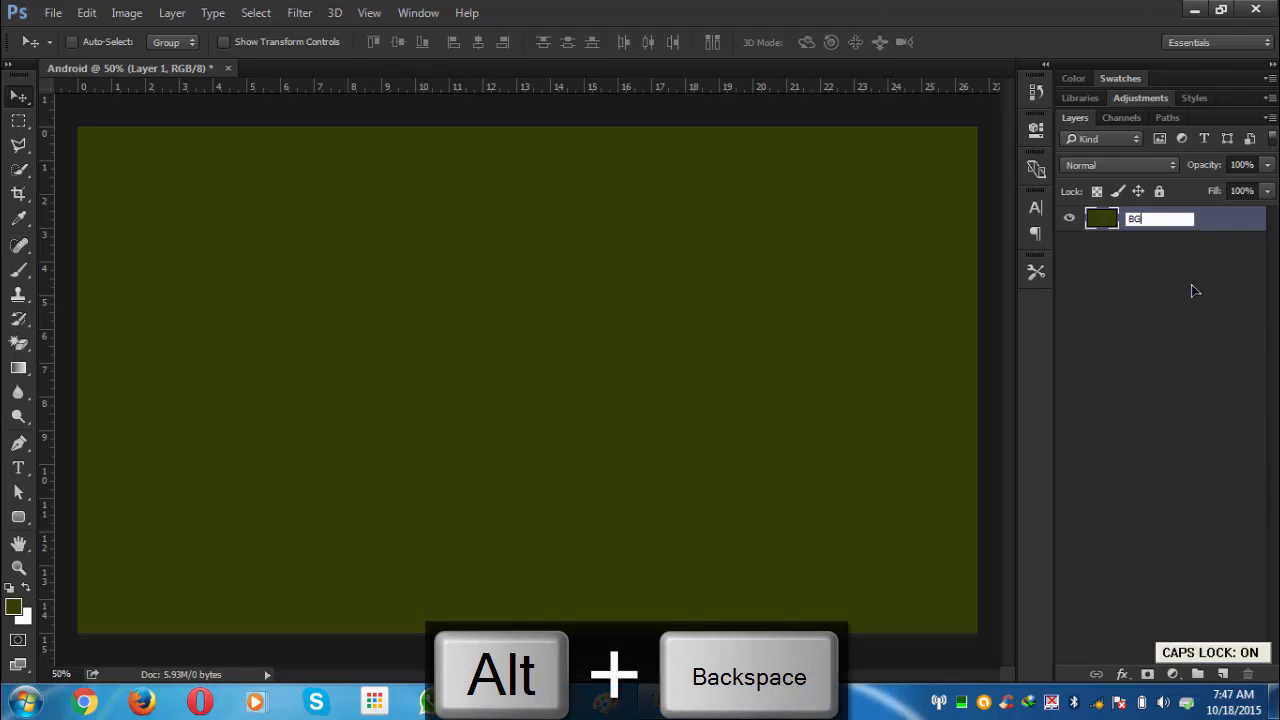
{"action": "key", "text": "Return"}
{"action": "key", "text": "Caps_Lock"}
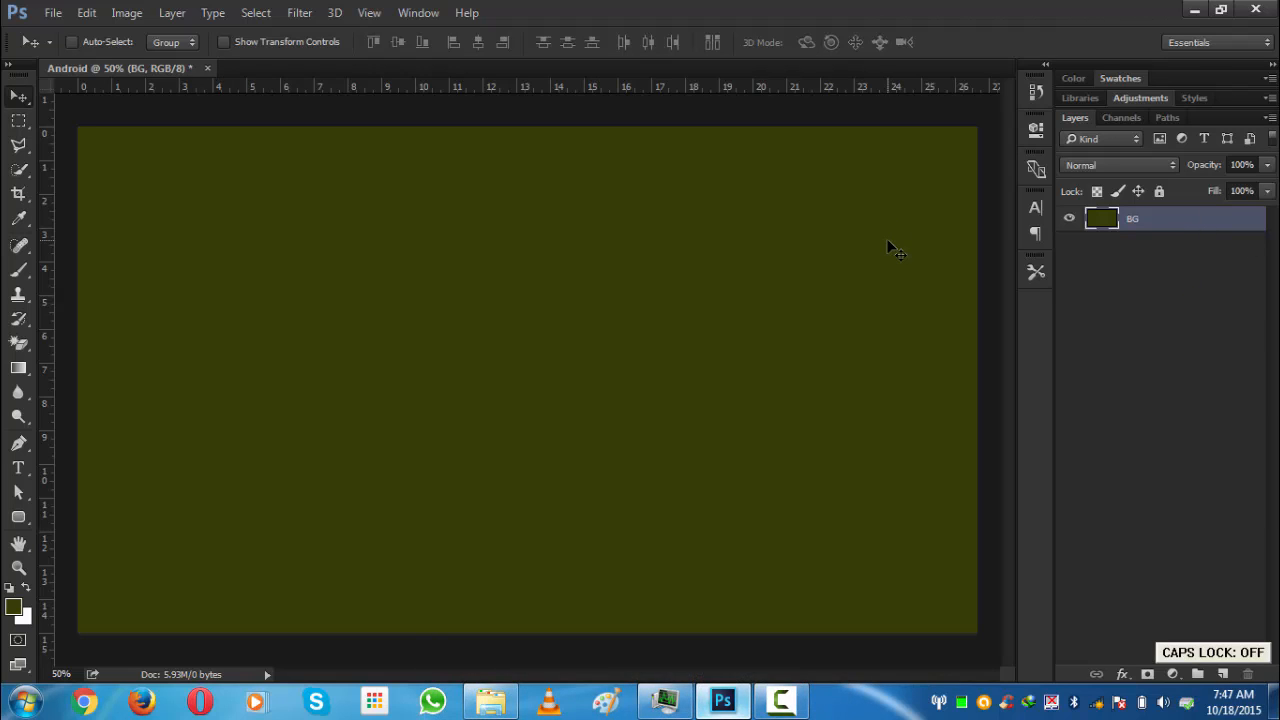
- Add the text ANDROID in the Android font at 210 pt on the canvas
{"action": "scroll", "coordinate": [654, 274], "scroll_direction": "down", "scroll_amount": 1}
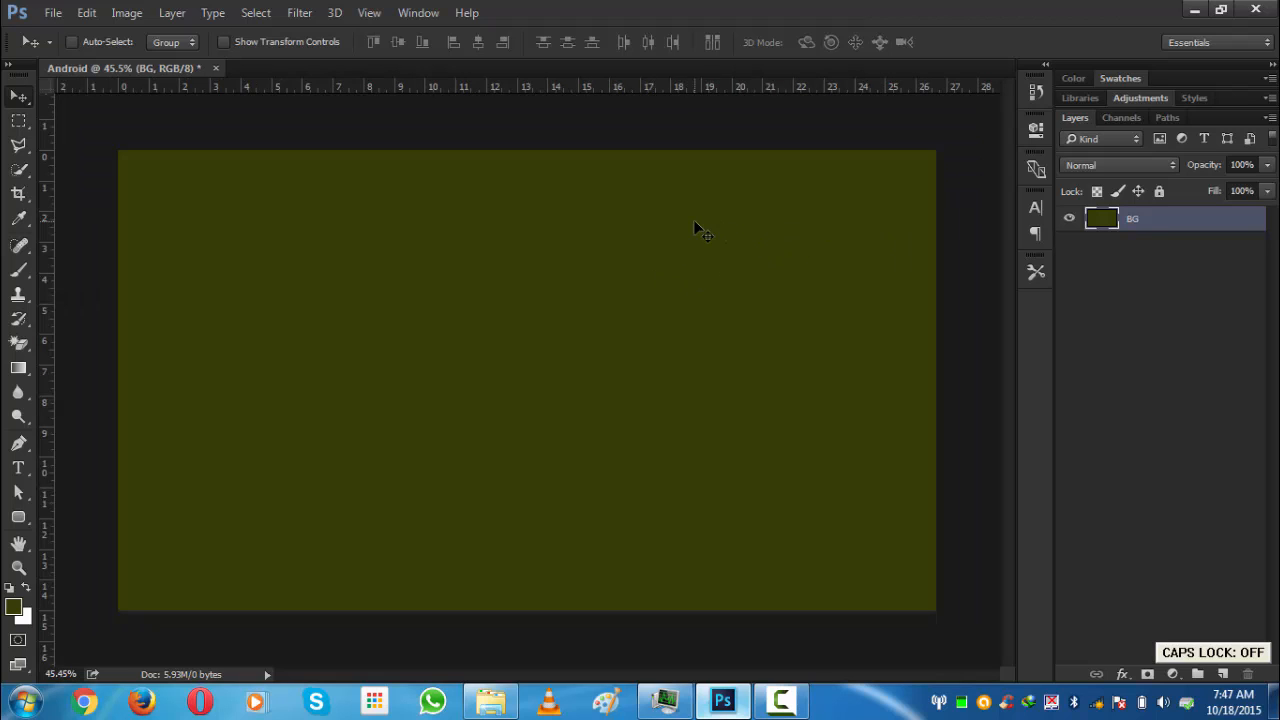
{"action": "key", "text": "t"}
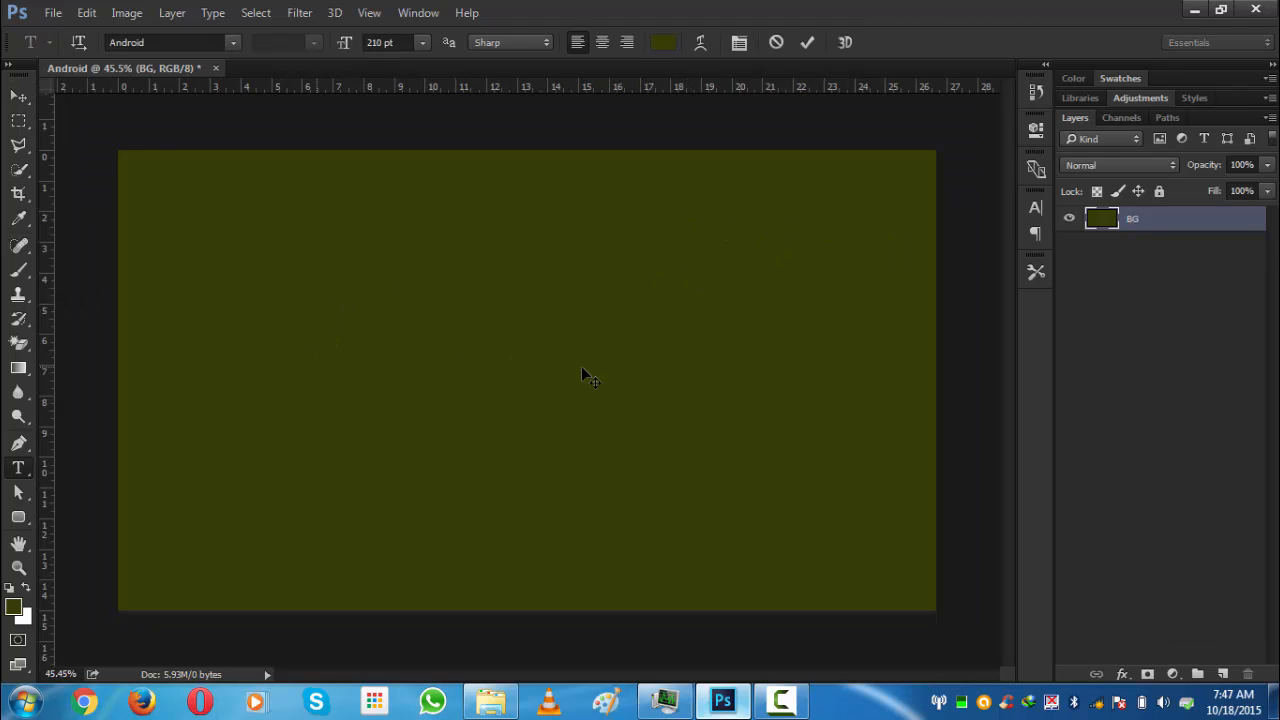
{"action": "left_click", "coordinate": [590, 366]}
{"action": "key", "text": "Caps_Lock"}
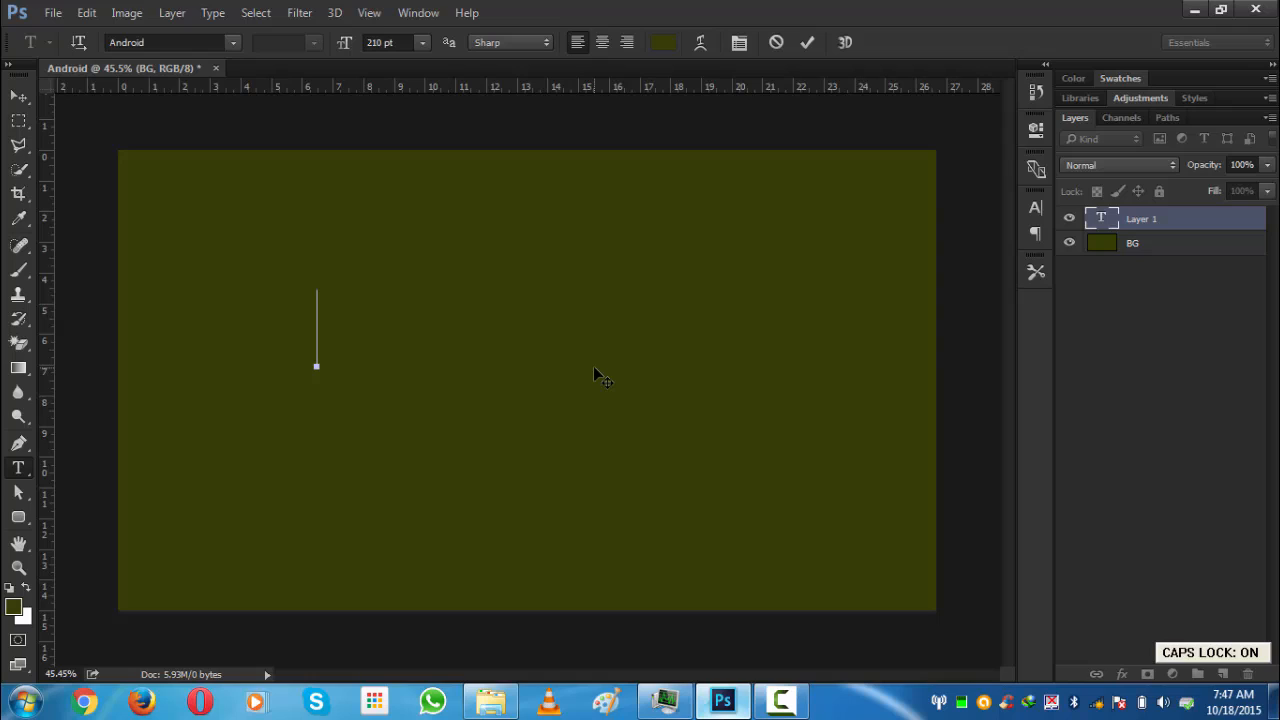
{"action": "type", "text": "AND"}
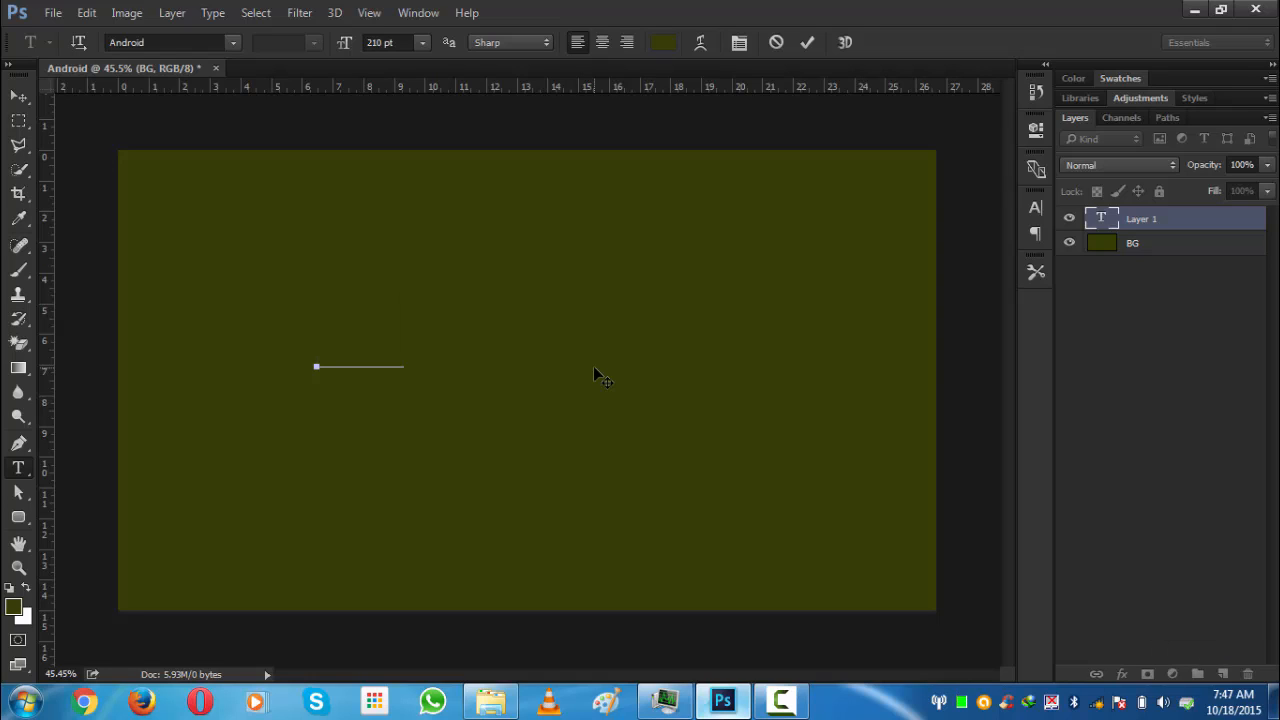
{"action": "type", "text": "ROID"}
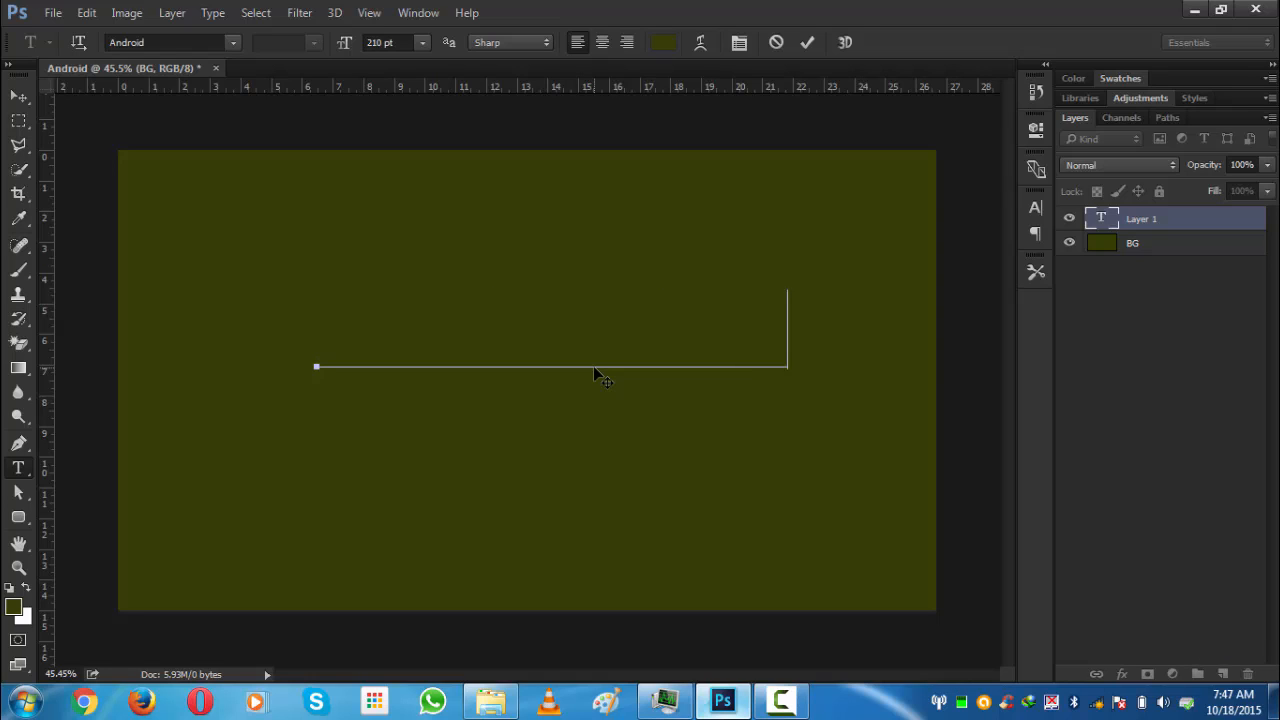
- Select all the text, set its colour to white, and reposition the text box
{"action": "key", "text": "ctrl+a"}
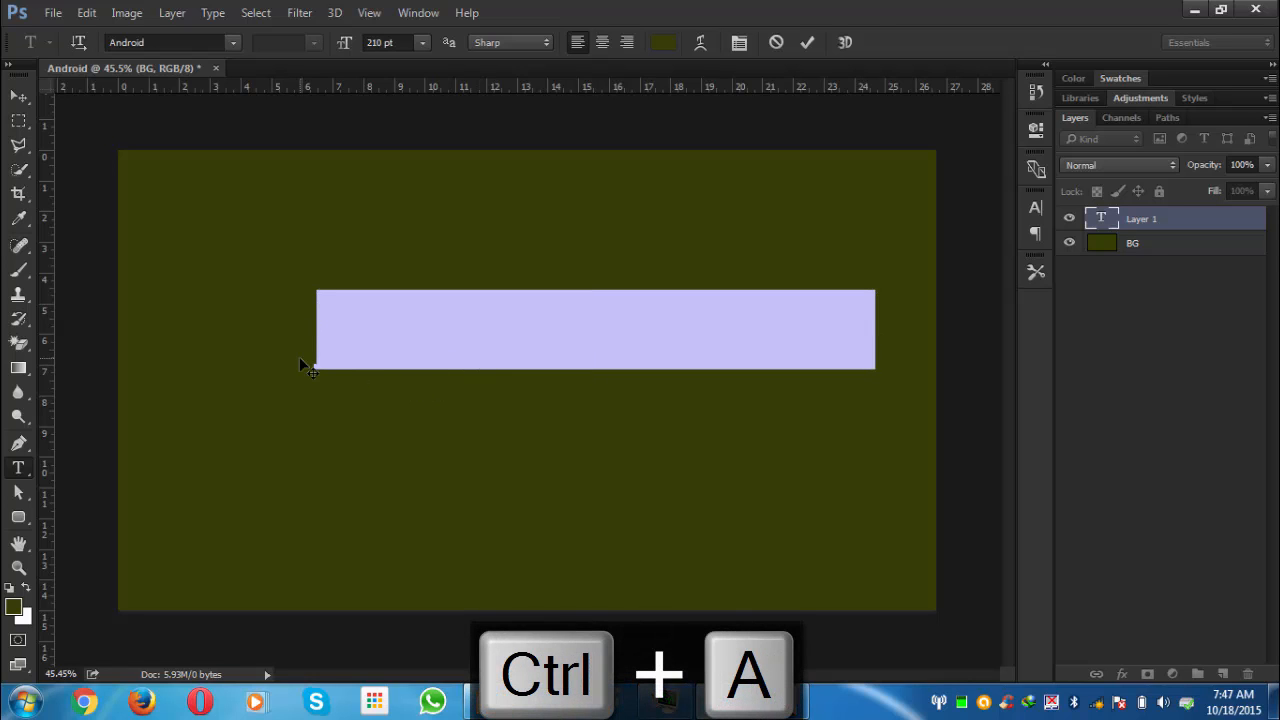
{"action": "left_click", "coordinate": [27, 597]}
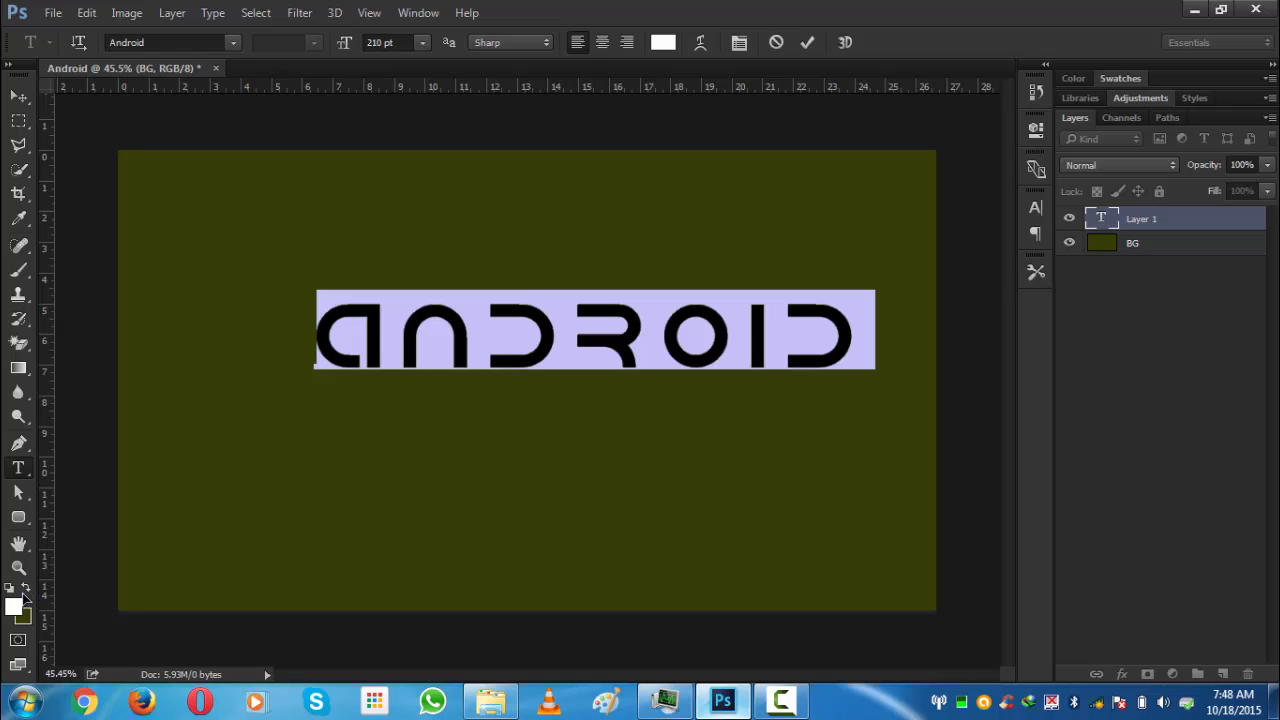
{"action": "left_click_drag", "start_coordinate": [595, 441], "coordinate": [562, 456]}
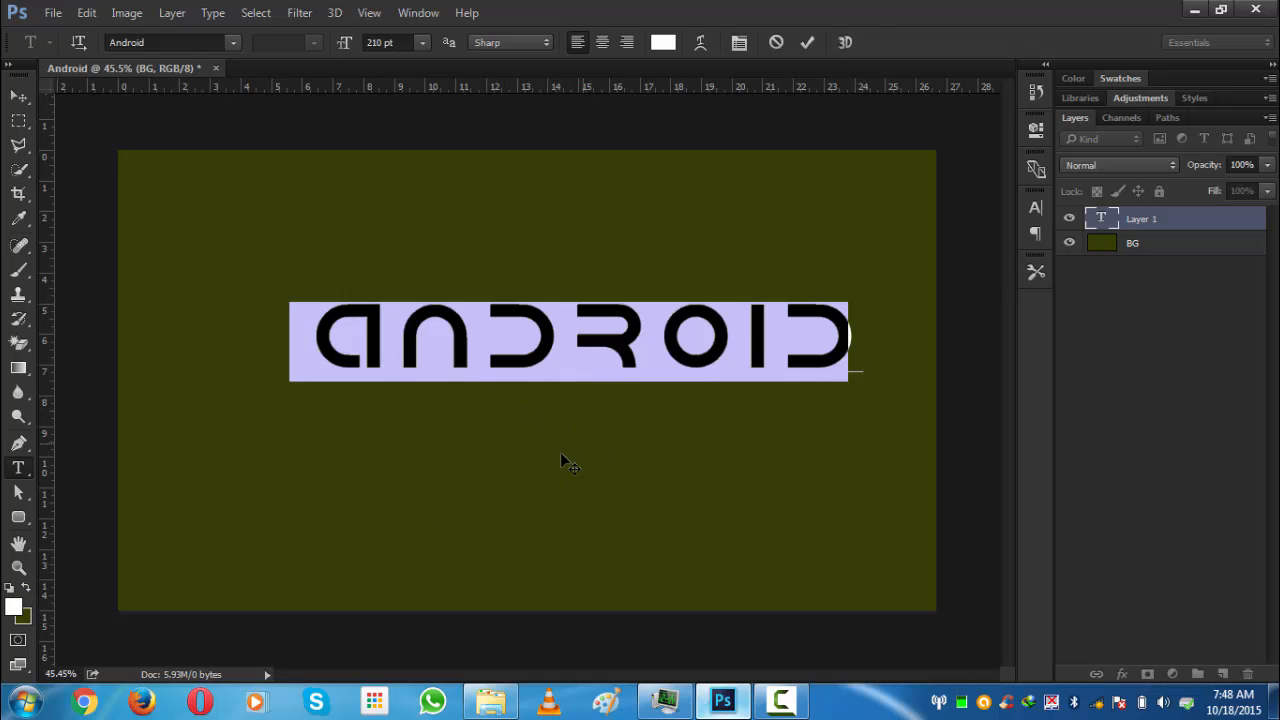
- Check the text's font and tracking settings in the Character panel and commit the text
{"action": "key", "text": "ctrl+t"}
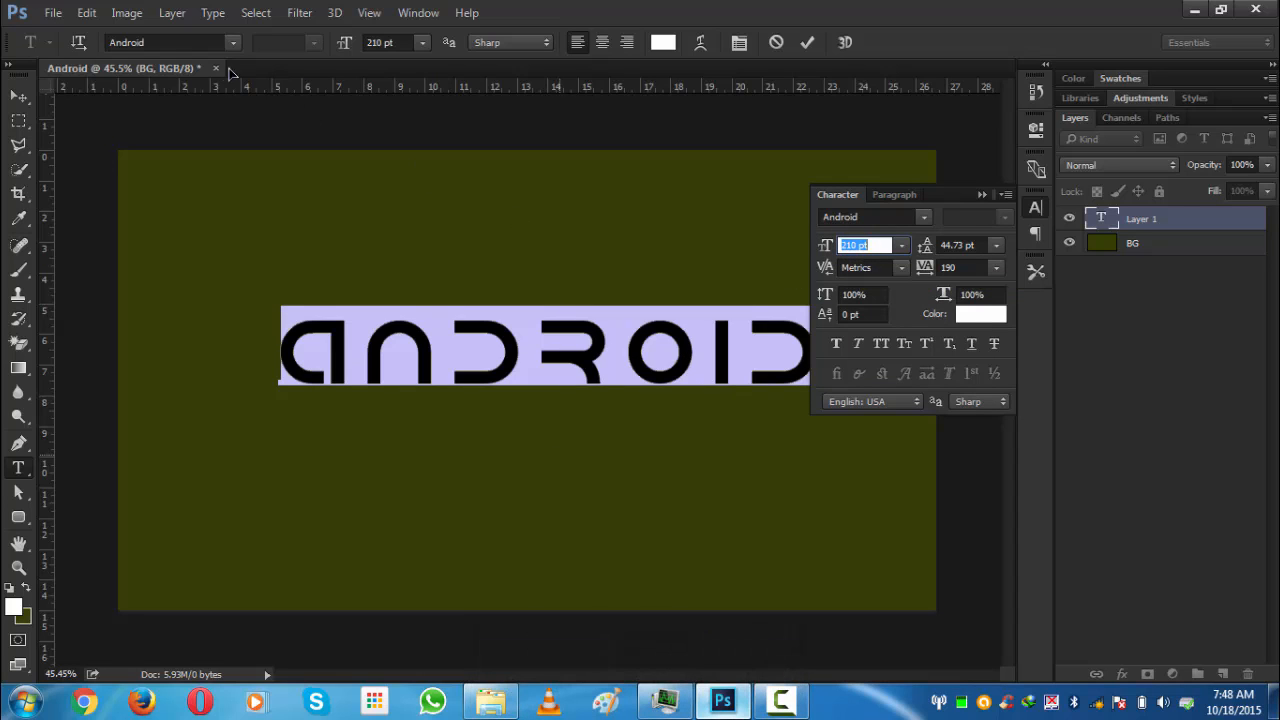
{"action": "left_click", "coordinate": [171, 45]}
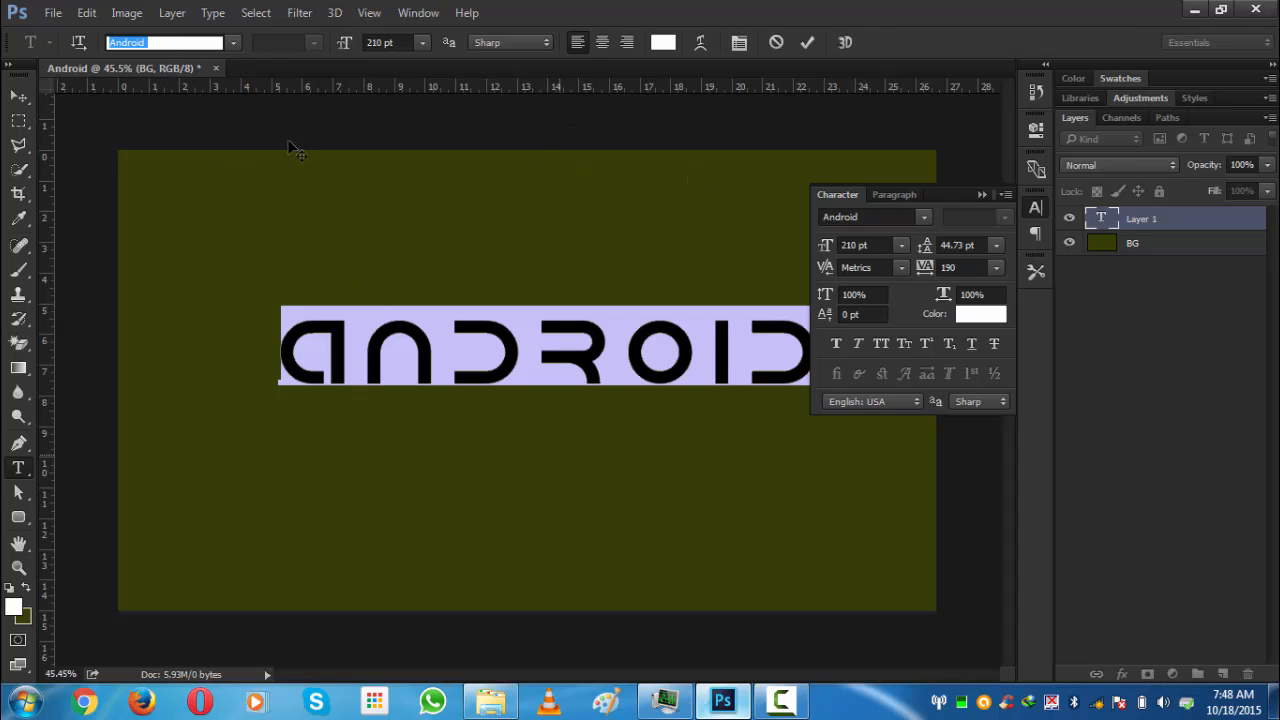
{"action": "key", "text": "Caps_Lock"}
{"action": "left_click", "coordinate": [926, 257]}
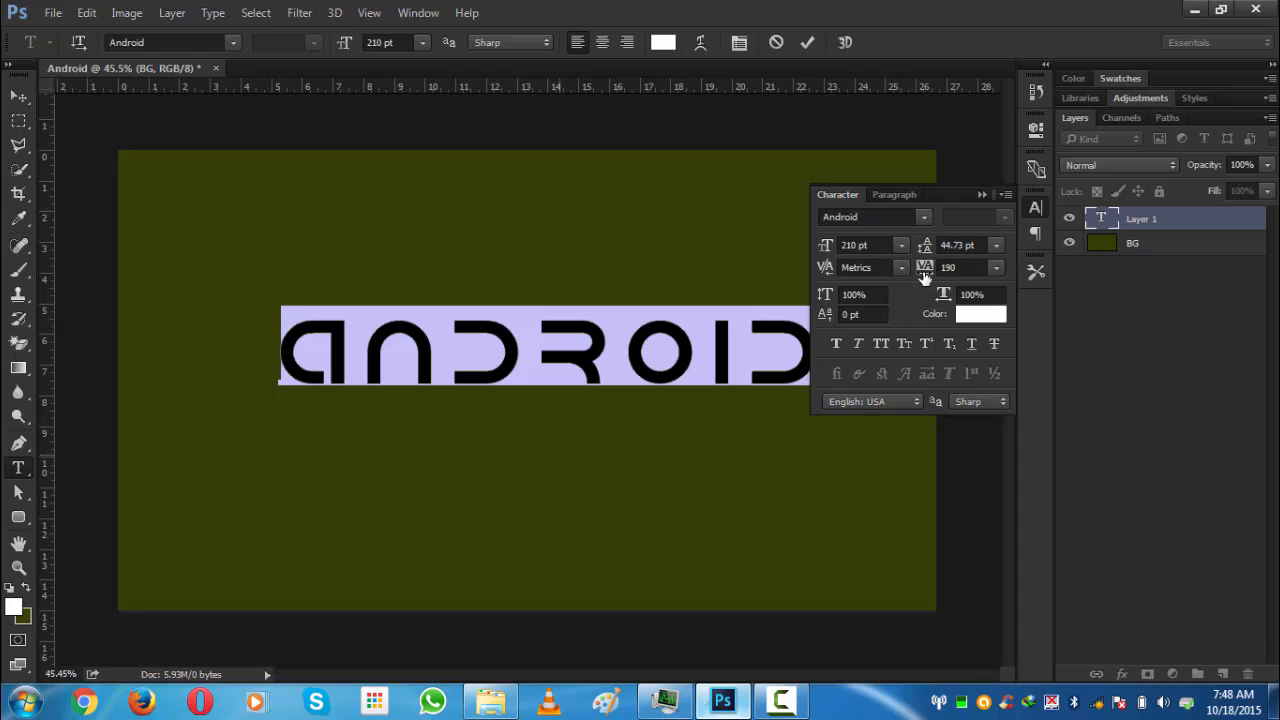
{"action": "left_click", "coordinate": [983, 194]}
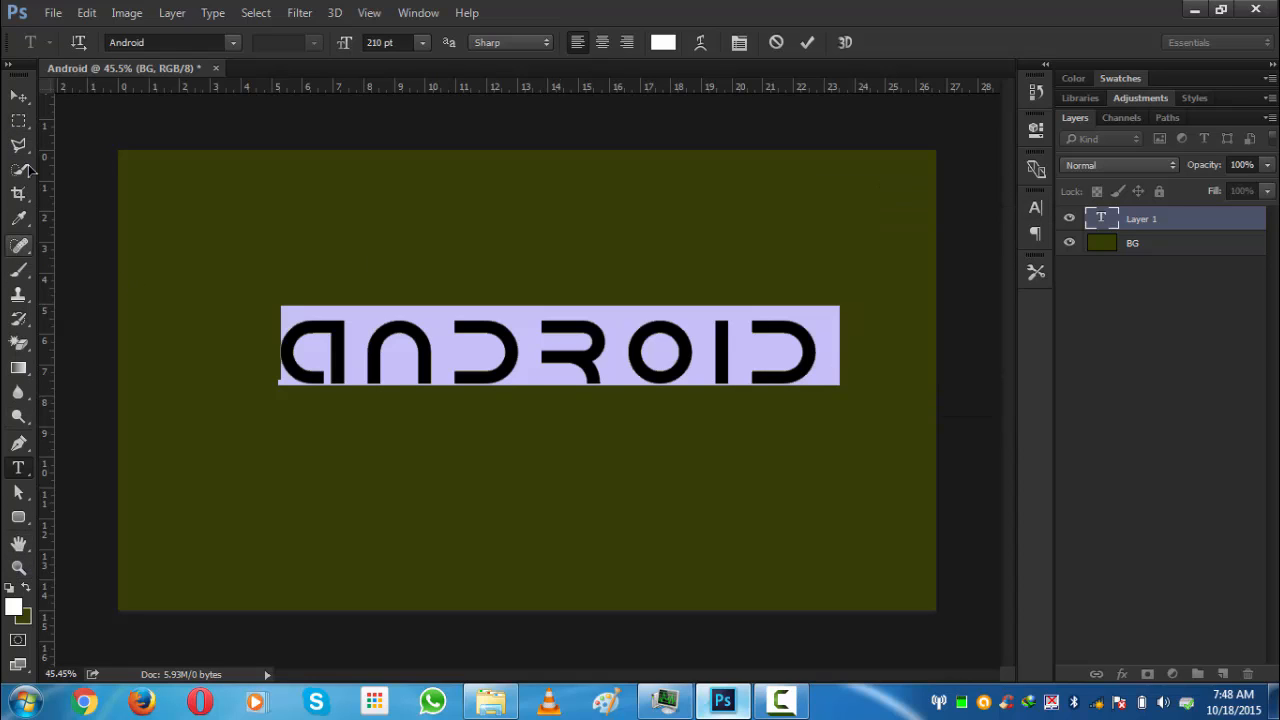
{"action": "left_click", "coordinate": [18, 96]}
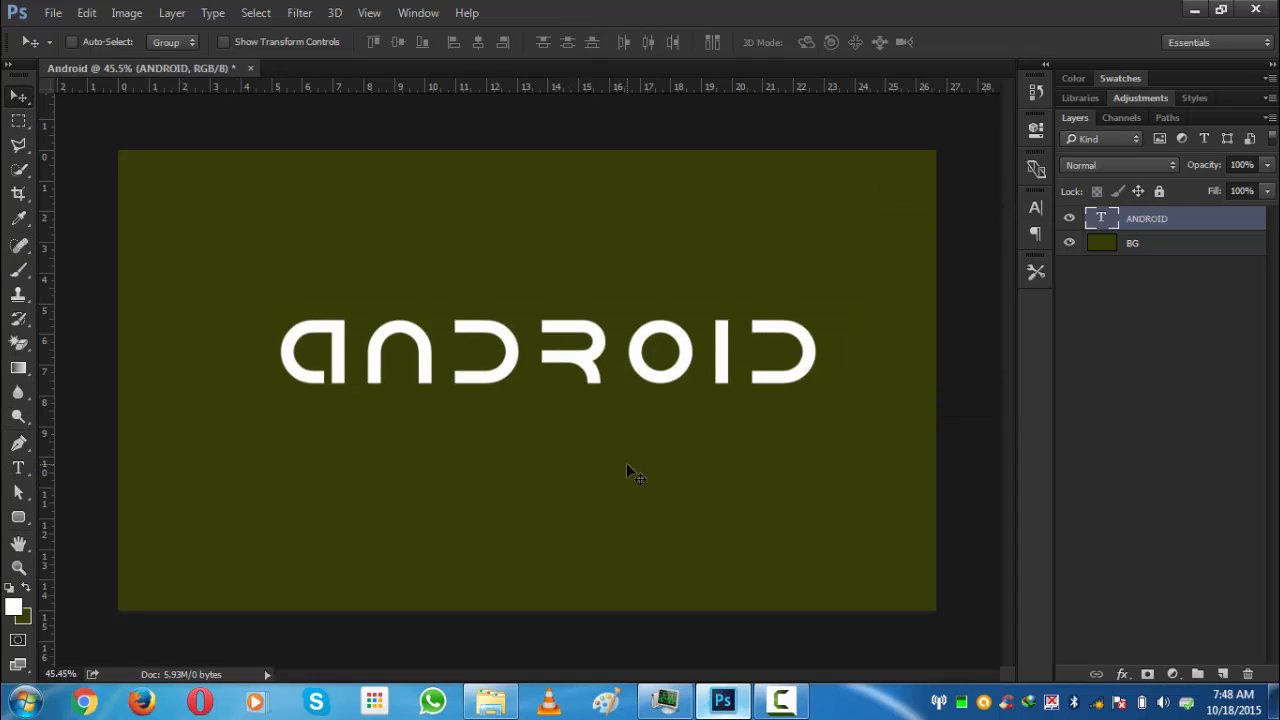
- Centre the ANDROID text horizontally and vertically on the canvas and deselect
{"action": "key", "text": "ctrl+a"}
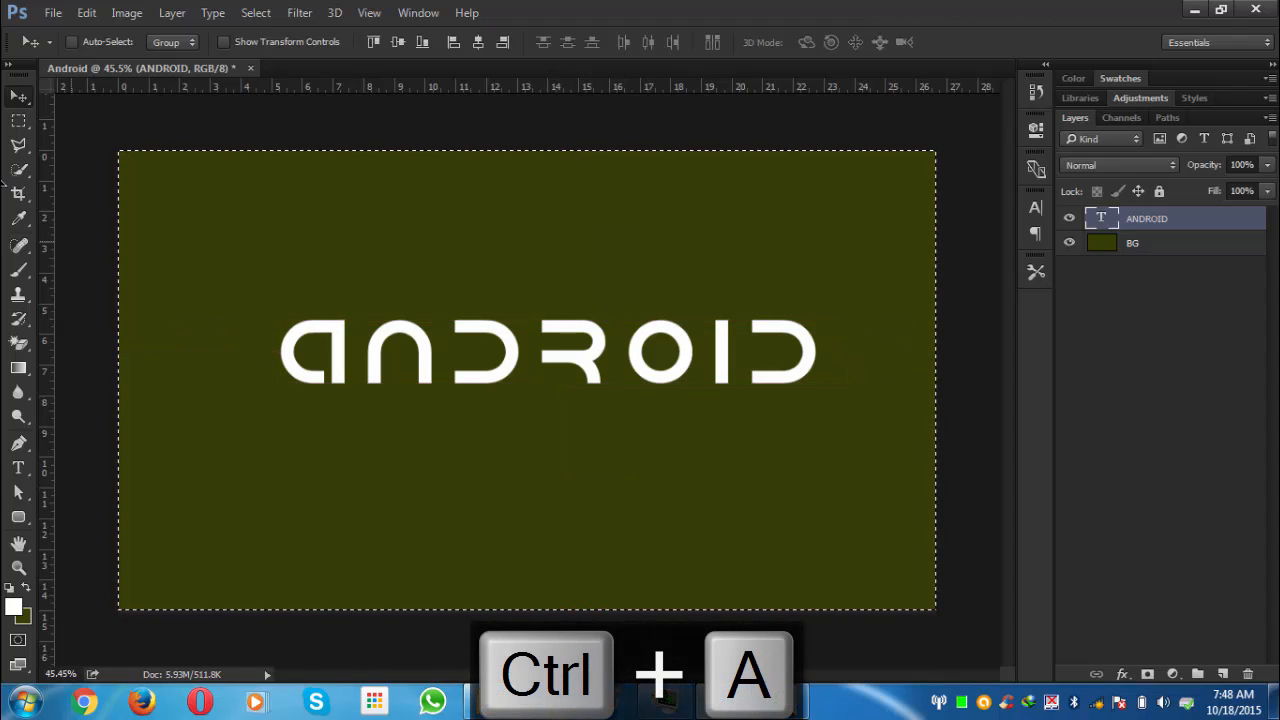
{"action": "left_click", "coordinate": [398, 42]}
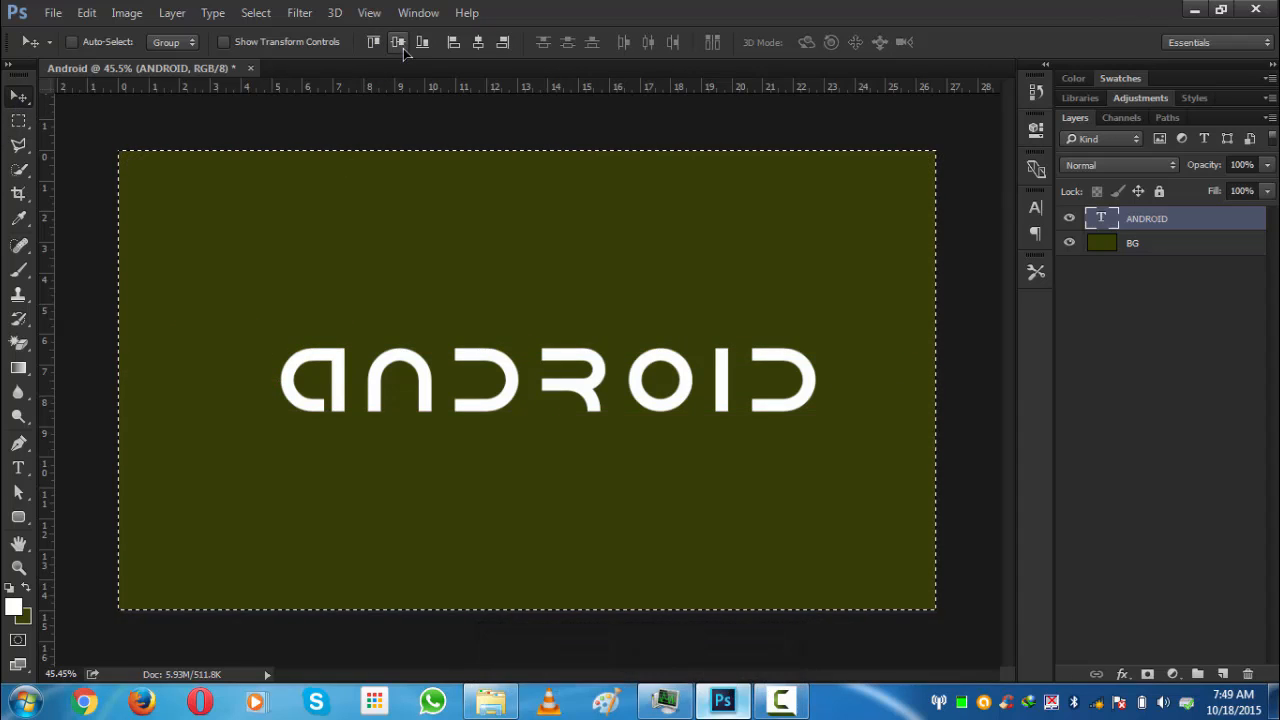
{"action": "left_click", "coordinate": [480, 42]}
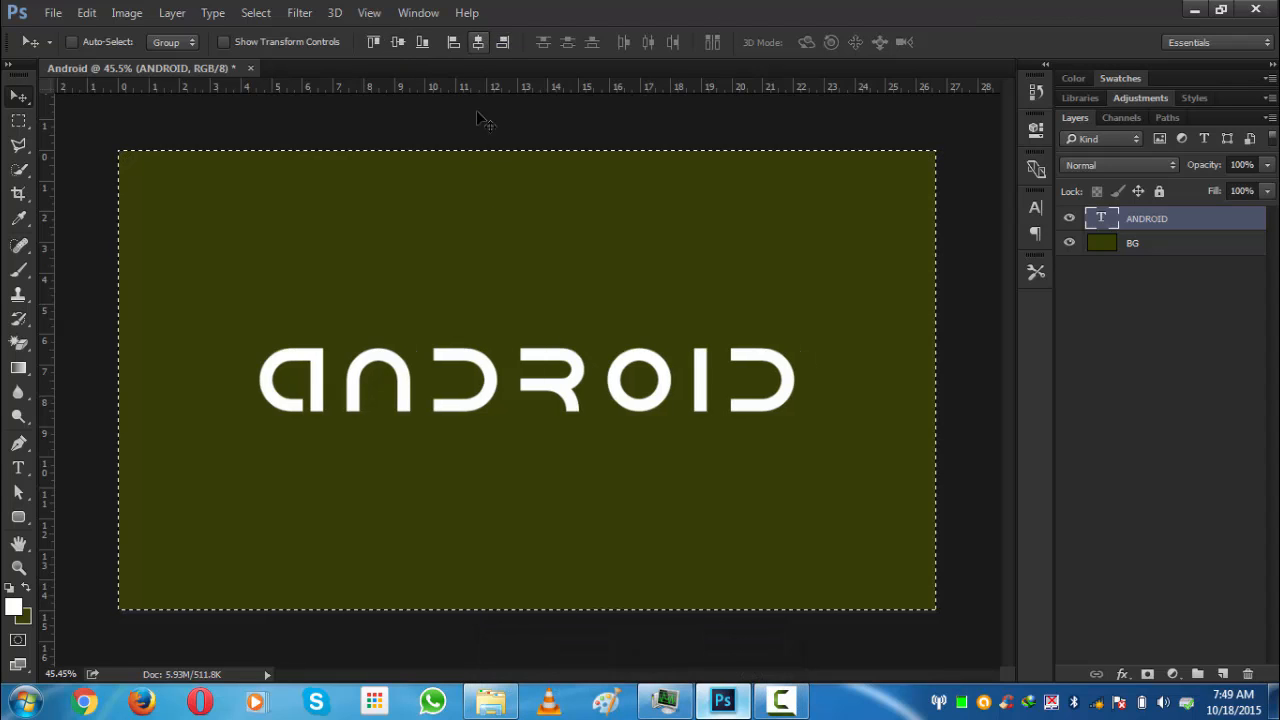
{"action": "key", "text": "ctrl"}
{"action": "key", "text": "ctrl+d"}
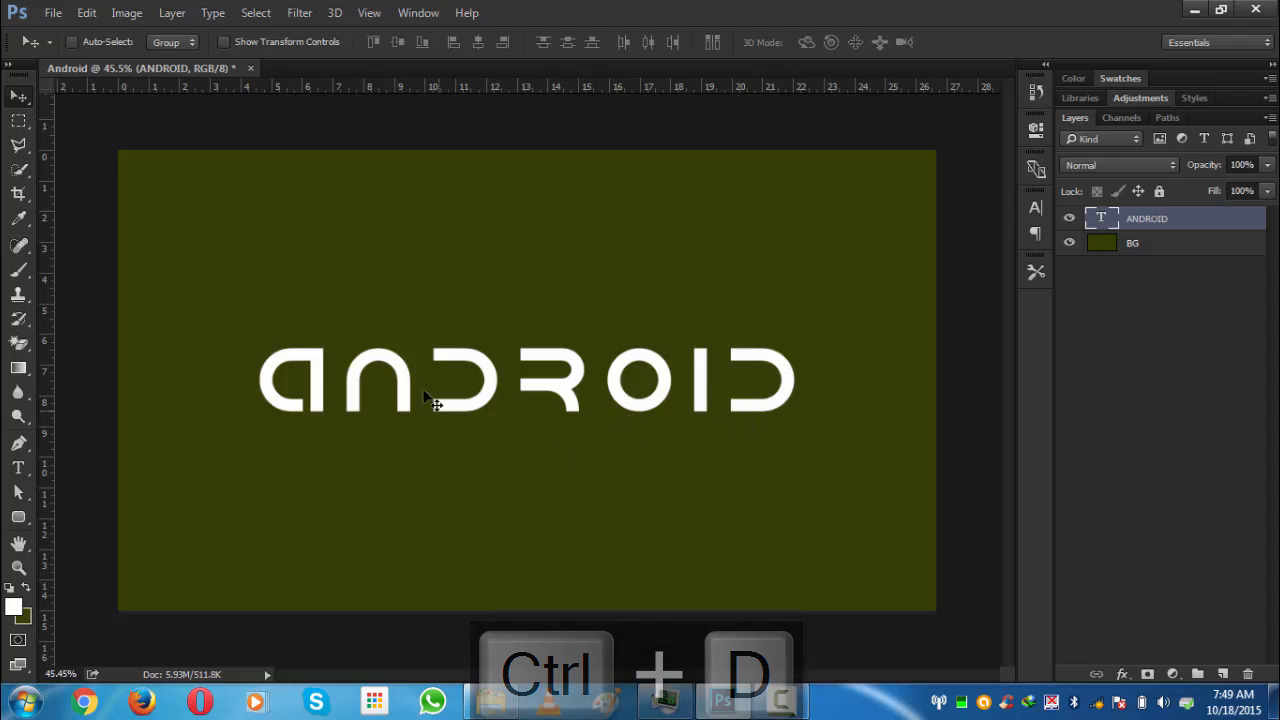
- Draw a rectangular selection just below the left stem of the N
{"action": "left_click", "coordinate": [19, 121]}
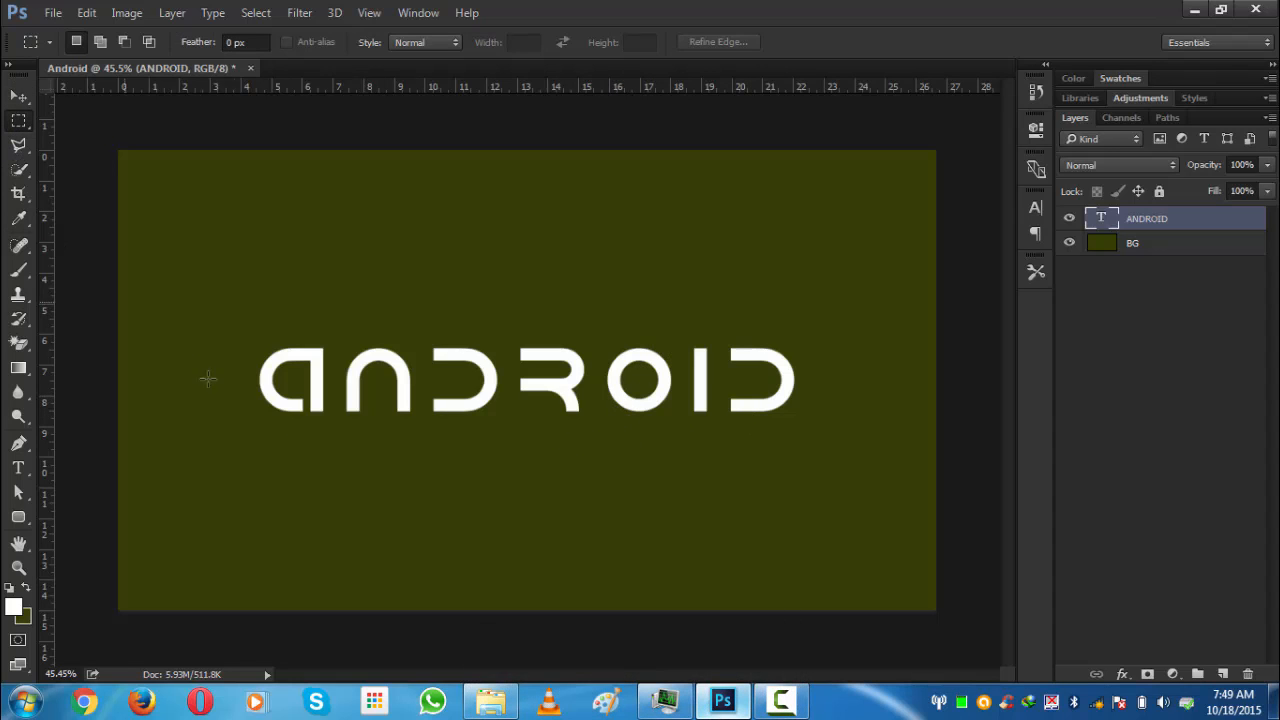
{"action": "scroll", "coordinate": [290, 485], "scroll_direction": "up", "scroll_amount": 3, "text": "alt"}
{"action": "scroll", "coordinate": [237, 466], "scroll_direction": "up", "scroll_amount": 2, "text": "alt"}
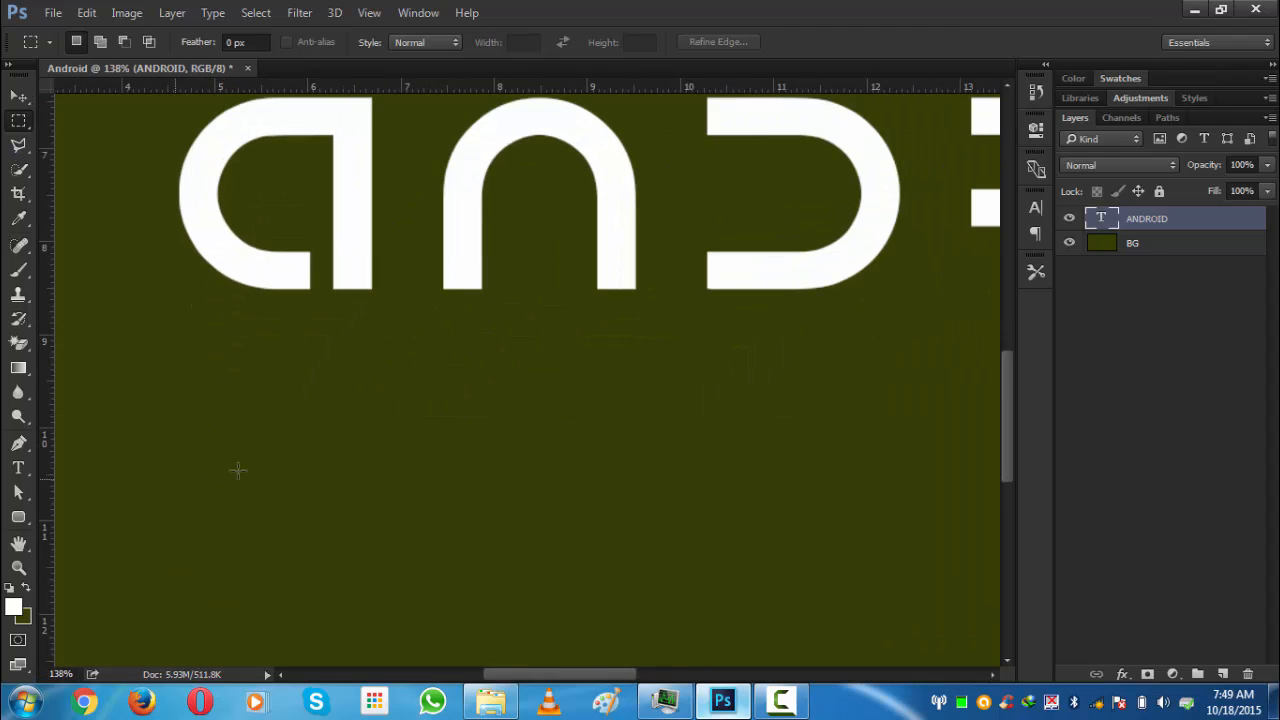
{"action": "scroll", "coordinate": [349, 231], "scroll_direction": "up", "scroll_amount": 3, "text": "alt"}
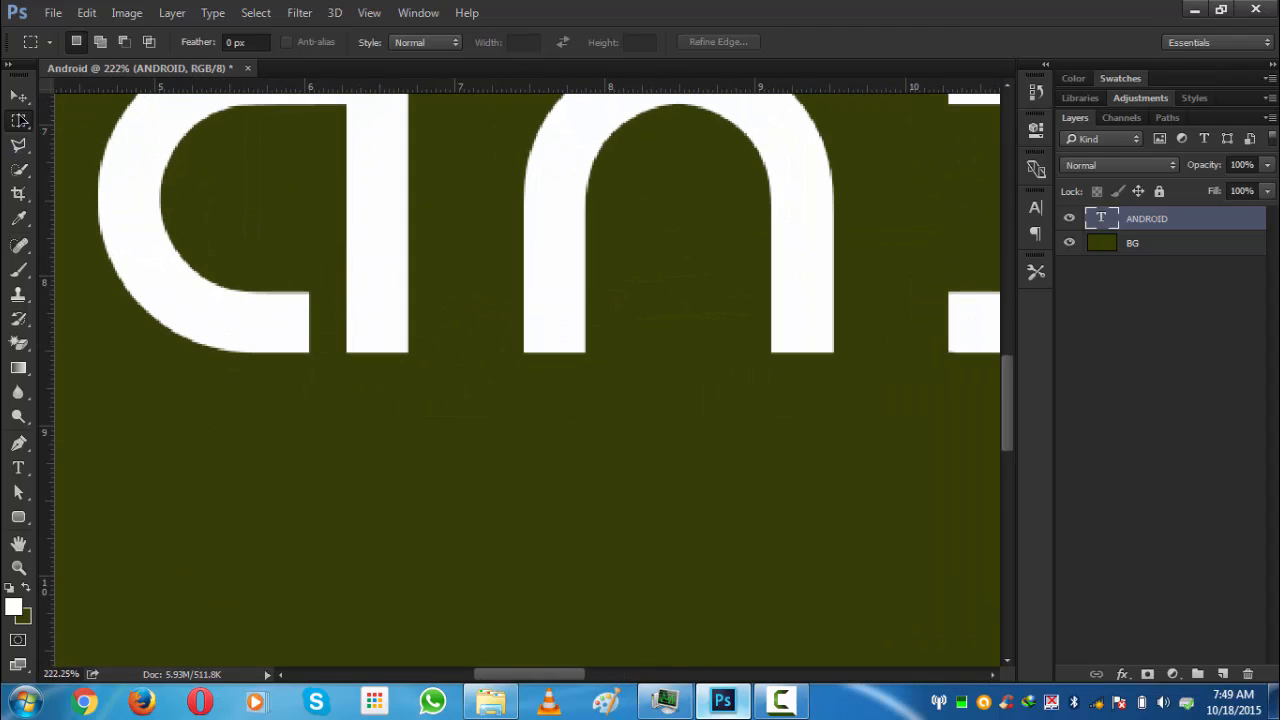
{"action": "right_click", "coordinate": [20, 121]}
{"action": "left_click", "coordinate": [103, 118]}
{"action": "scroll", "coordinate": [347, 446], "scroll_direction": "up", "scroll_amount": 2, "text": "alt"}
{"action": "scroll", "coordinate": [346, 329], "scroll_direction": "up", "scroll_amount": 1, "text": "alt"}
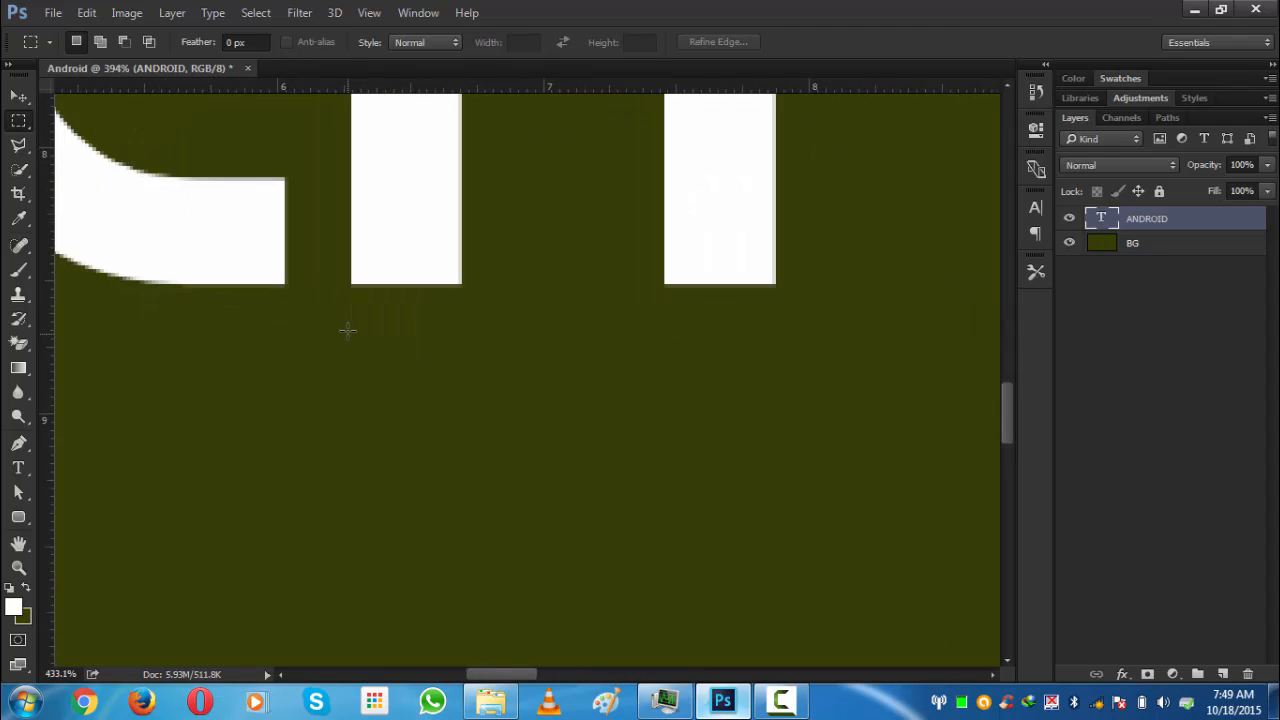
{"action": "scroll", "coordinate": [366, 266], "scroll_direction": "up", "scroll_amount": 1, "text": "alt"}
{"action": "left_click_drag", "start_coordinate": [364, 258], "coordinate": [489, 386]}
{"action": "scroll", "coordinate": [449, 229], "scroll_direction": "up", "scroll_amount": 2, "text": "alt"}
{"action": "scroll", "coordinate": [449, 229], "scroll_direction": "down", "scroll_amount": 2, "text": "alt"}
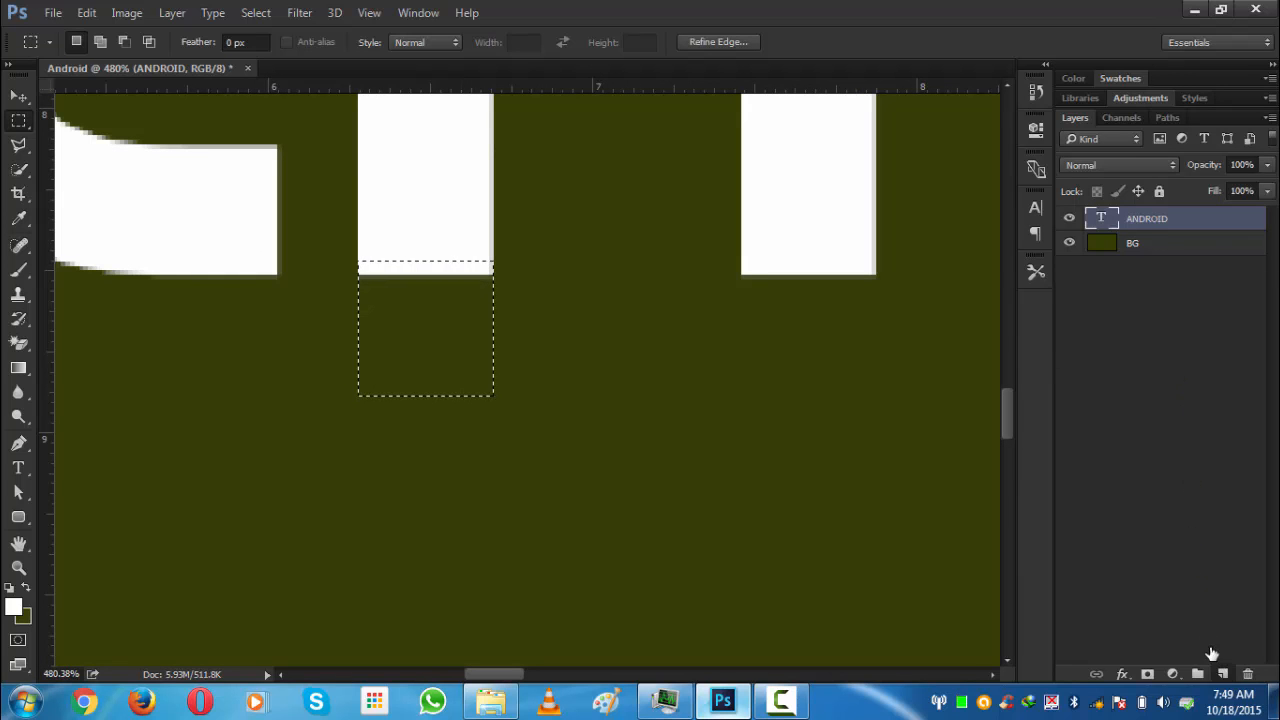
- Add a new layer named A, fill the rectangular selection on it with white, and deselect
{"action": "left_click", "coordinate": [1222, 674]}
{"action": "double_click", "coordinate": [1143, 218]}
{"action": "key", "text": "Caps_Lock"}
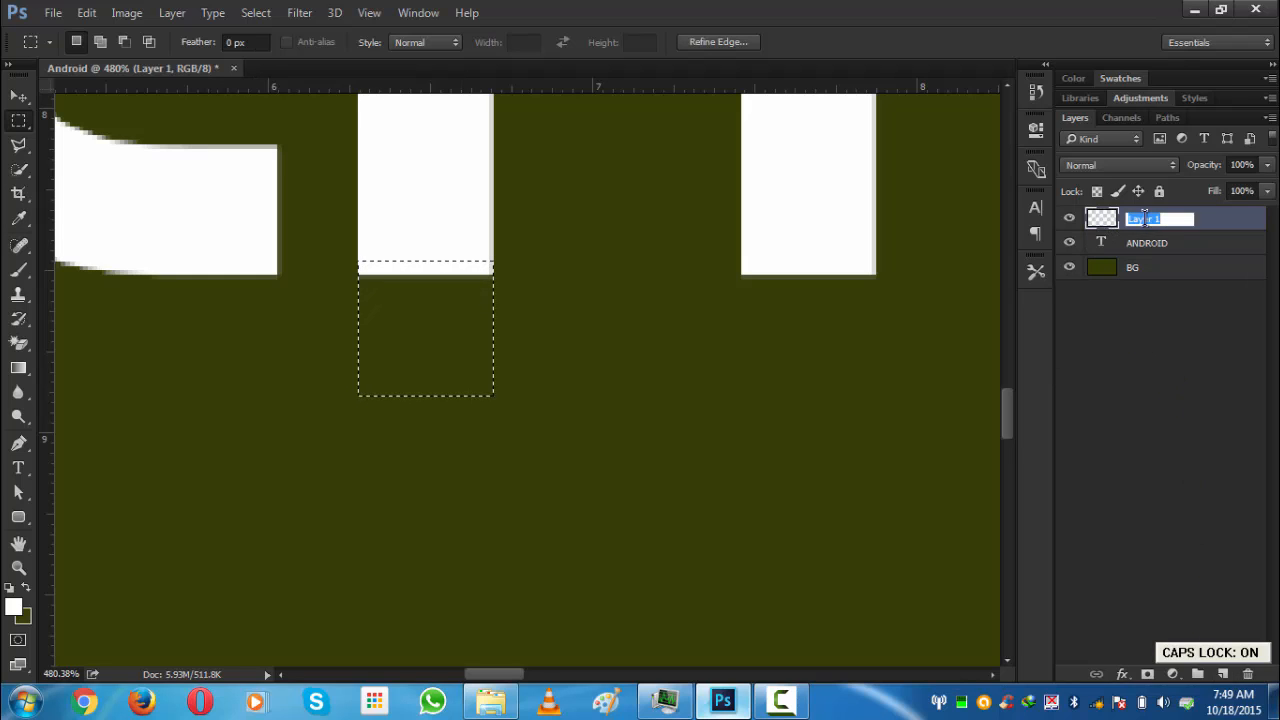
{"action": "type", "text": "A"}
{"action": "key", "text": "Caps_Lock"}
{"action": "key", "text": "Return"}
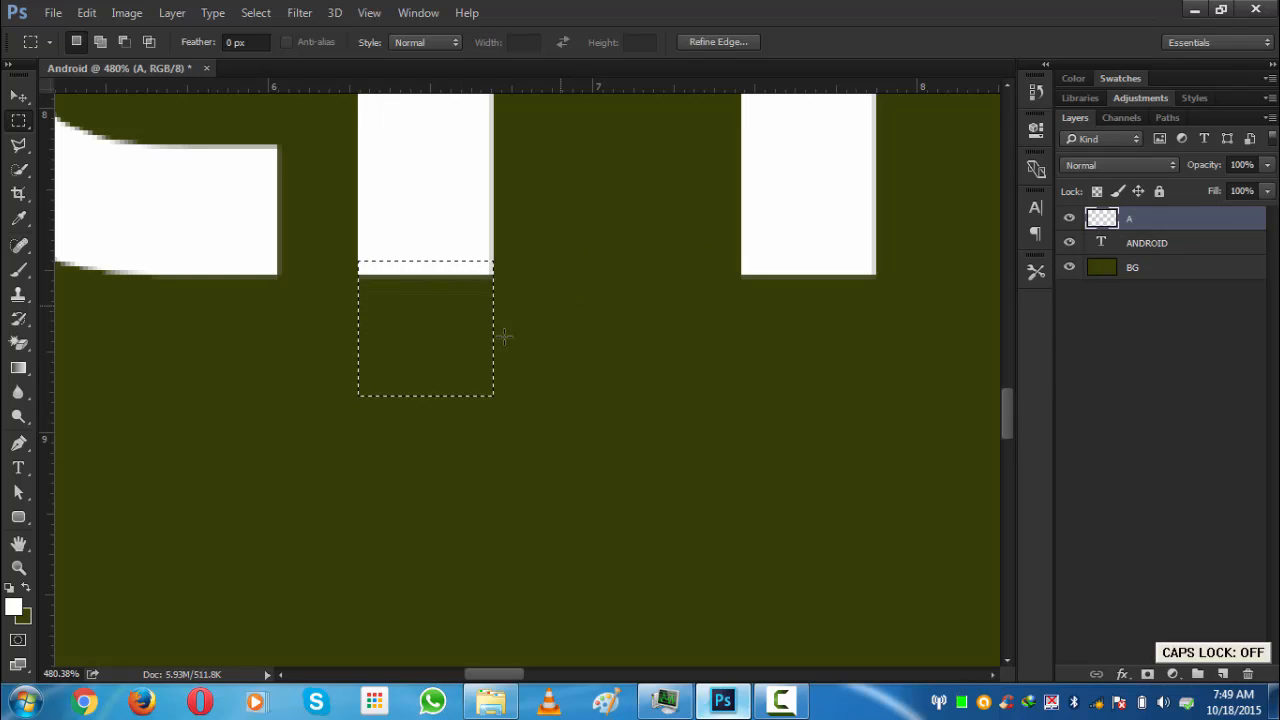
{"action": "key", "text": "alt+BackSpace"}
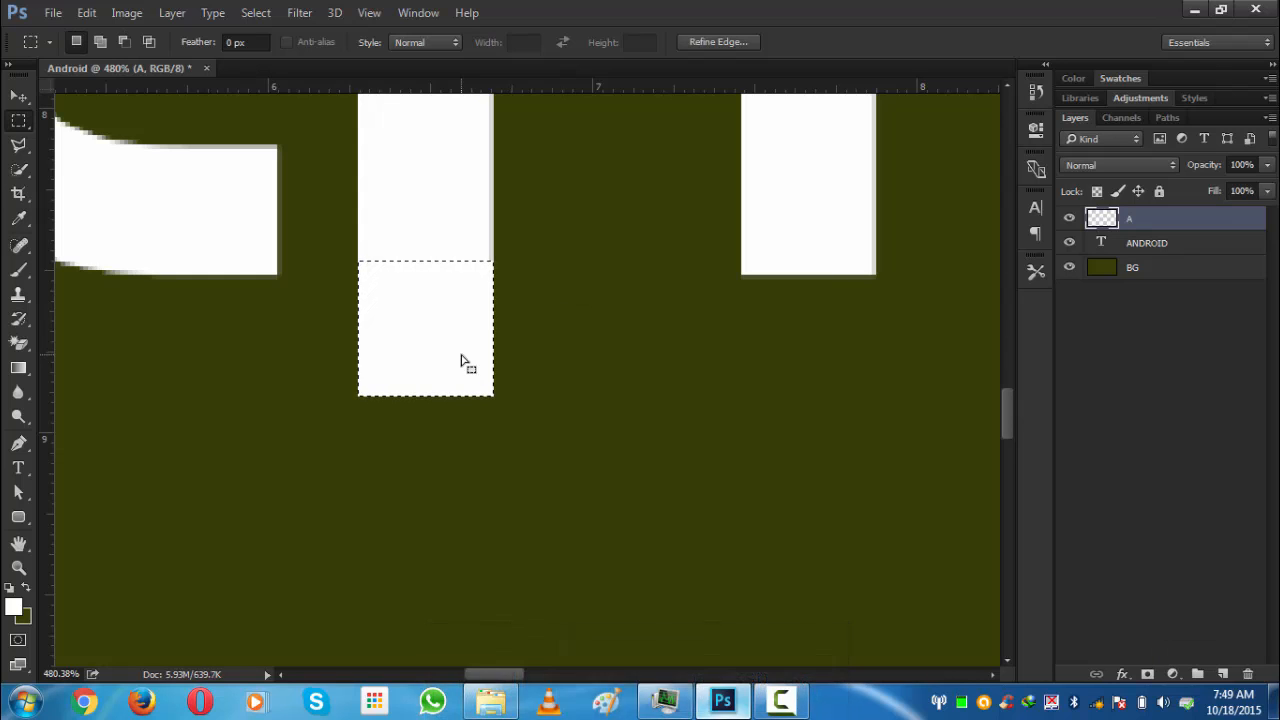
{"action": "key", "text": "ctrl+d"}
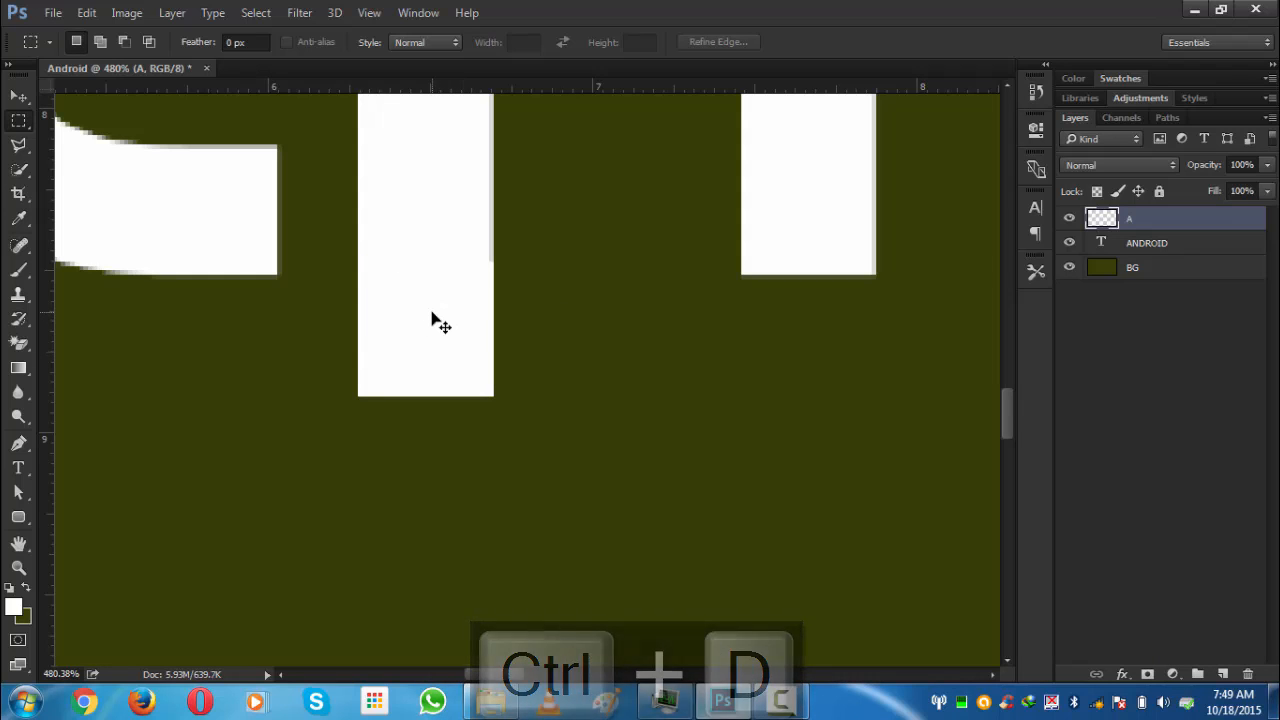
- Free-transform the white rectangle, stretching it upward to meet the top of the A's stem
{"action": "key", "text": "ctrl+t"}
{"action": "scroll", "coordinate": [433, 292], "scroll_direction": "down", "scroll_amount": 1}
{"action": "scroll", "coordinate": [435, 297], "scroll_direction": "down", "scroll_amount": 8}
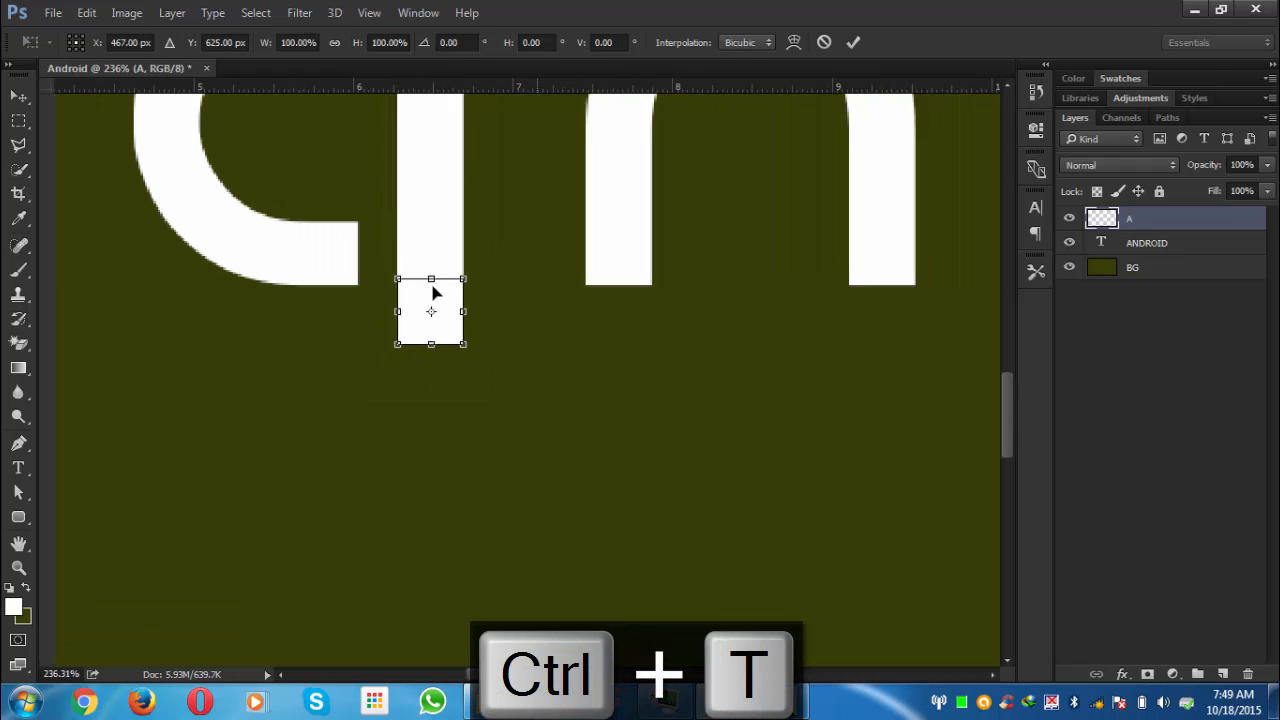
{"action": "left_click_drag", "start_coordinate": [433, 281], "coordinate": [433, 122]}
{"action": "scroll", "coordinate": [900, 343], "scroll_direction": "up", "scroll_amount": 3}
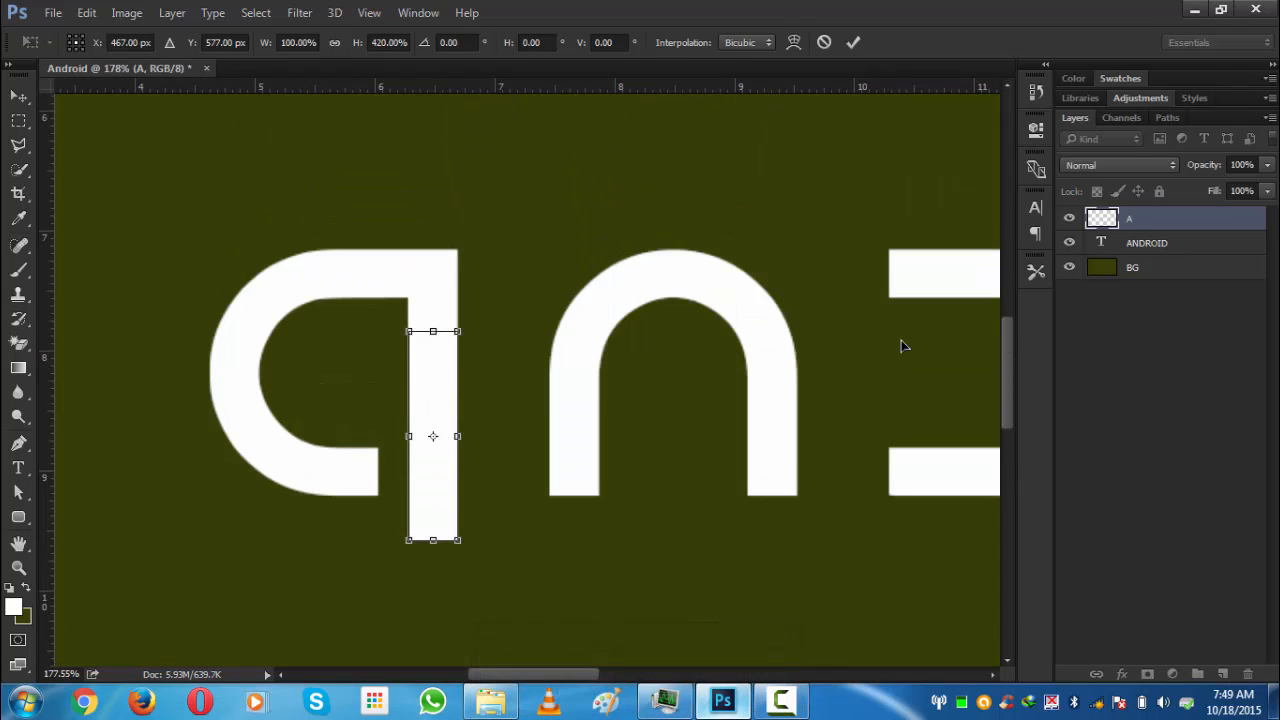
{"action": "scroll", "coordinate": [466, 323], "scroll_direction": "up", "scroll_amount": 7}
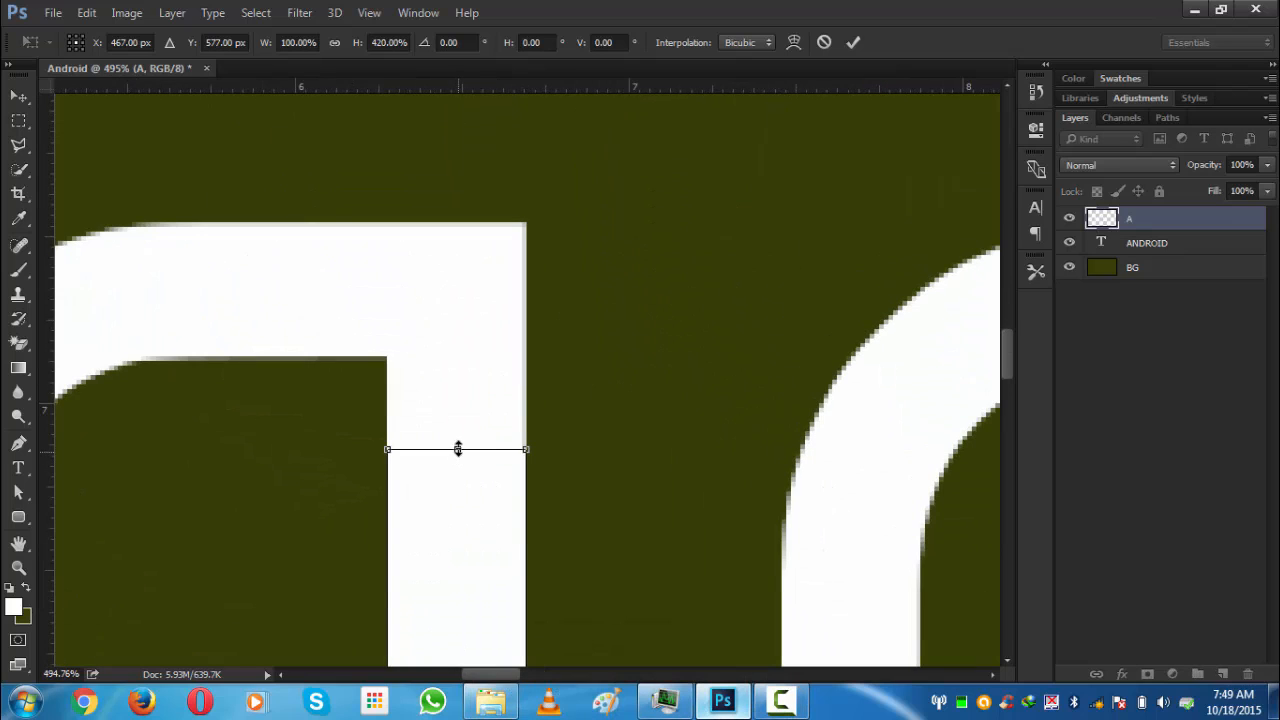
{"action": "left_click_drag", "start_coordinate": [457, 449], "coordinate": [462, 222]}
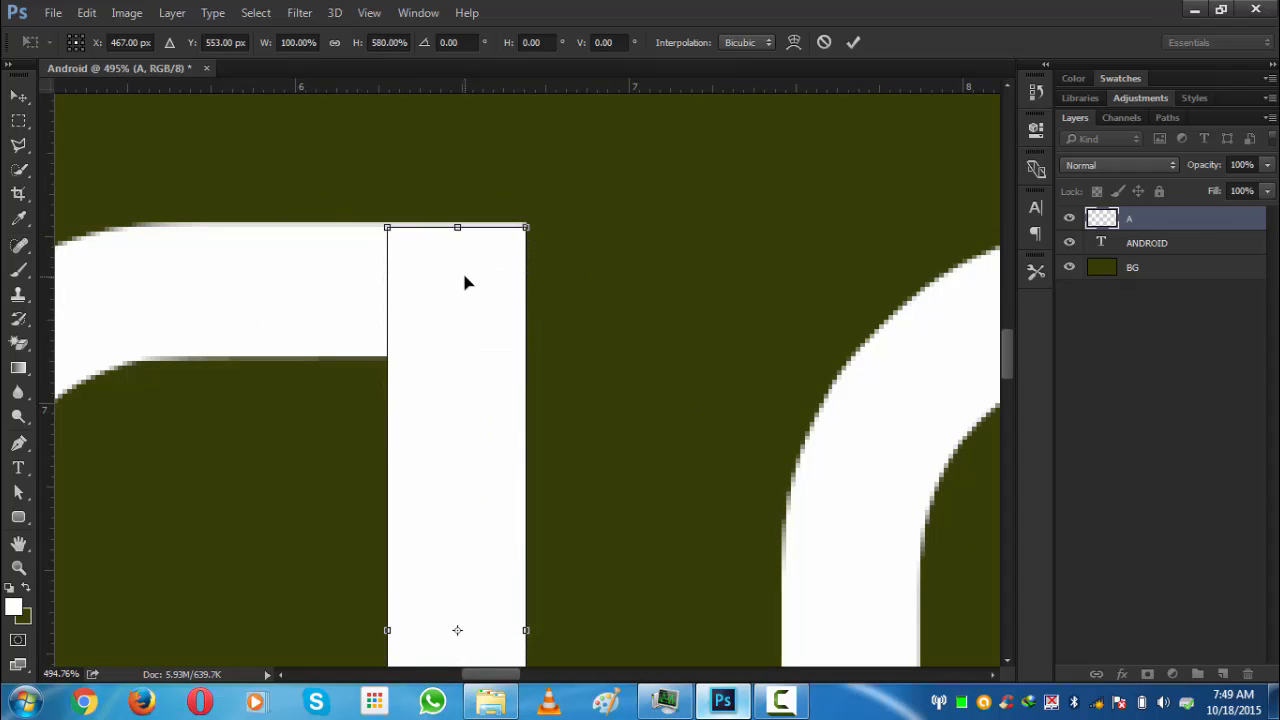
{"action": "key", "text": "Return"}
- Stretch the A's stem downward past the canvas's bottom edge and commit the transform
{"action": "scroll", "coordinate": [466, 268], "scroll_direction": "up", "scroll_amount": 7}
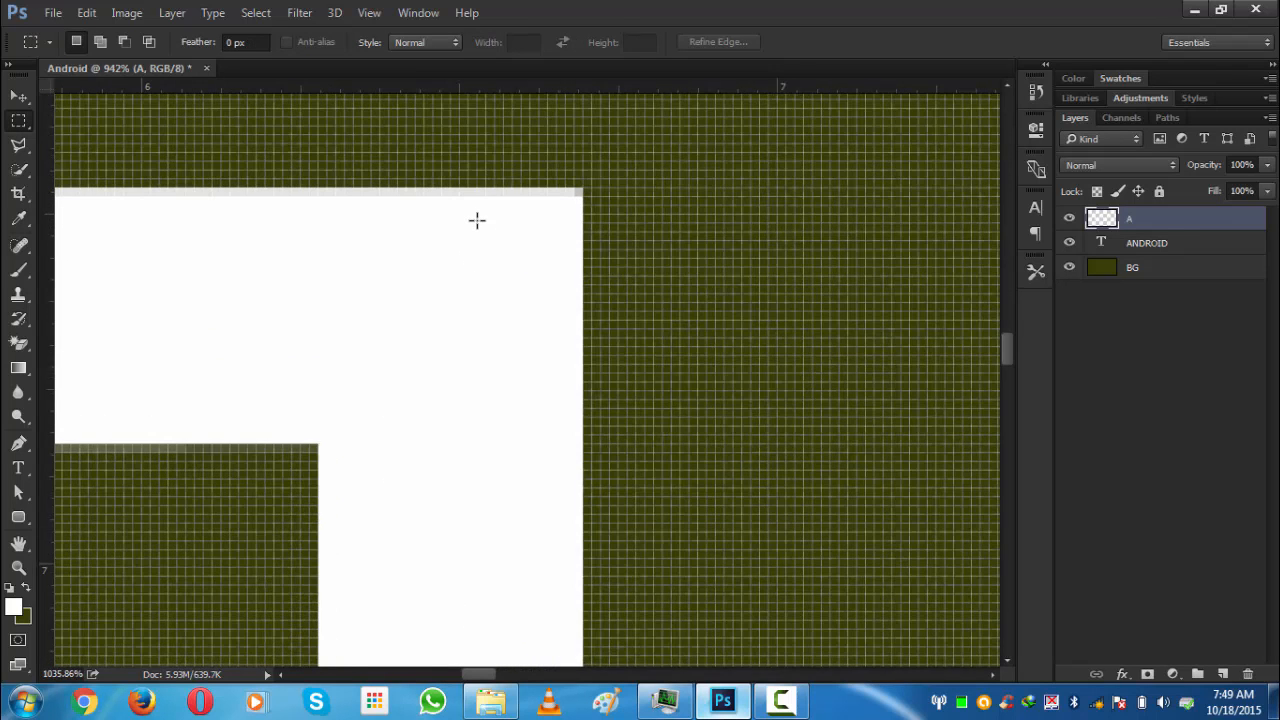
{"action": "scroll", "coordinate": [477, 220], "scroll_direction": "up", "scroll_amount": 2}
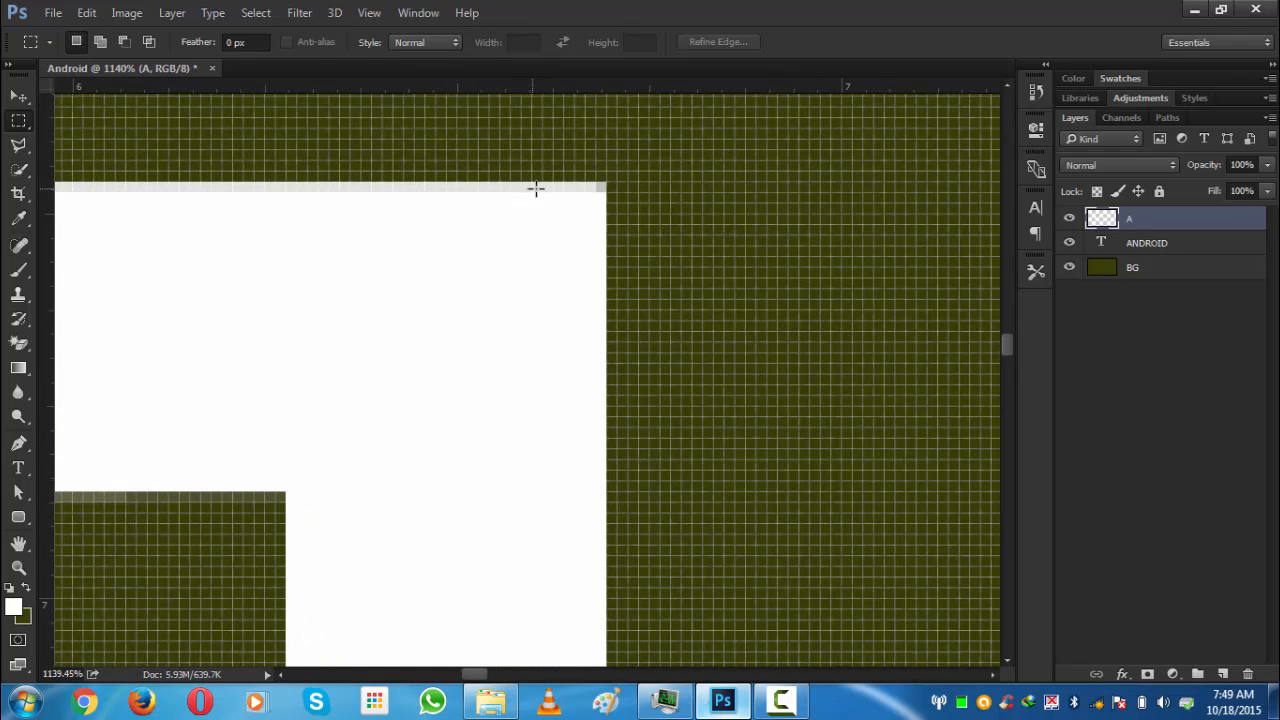
{"action": "scroll", "coordinate": [406, 303], "scroll_direction": "down", "scroll_amount": 12}
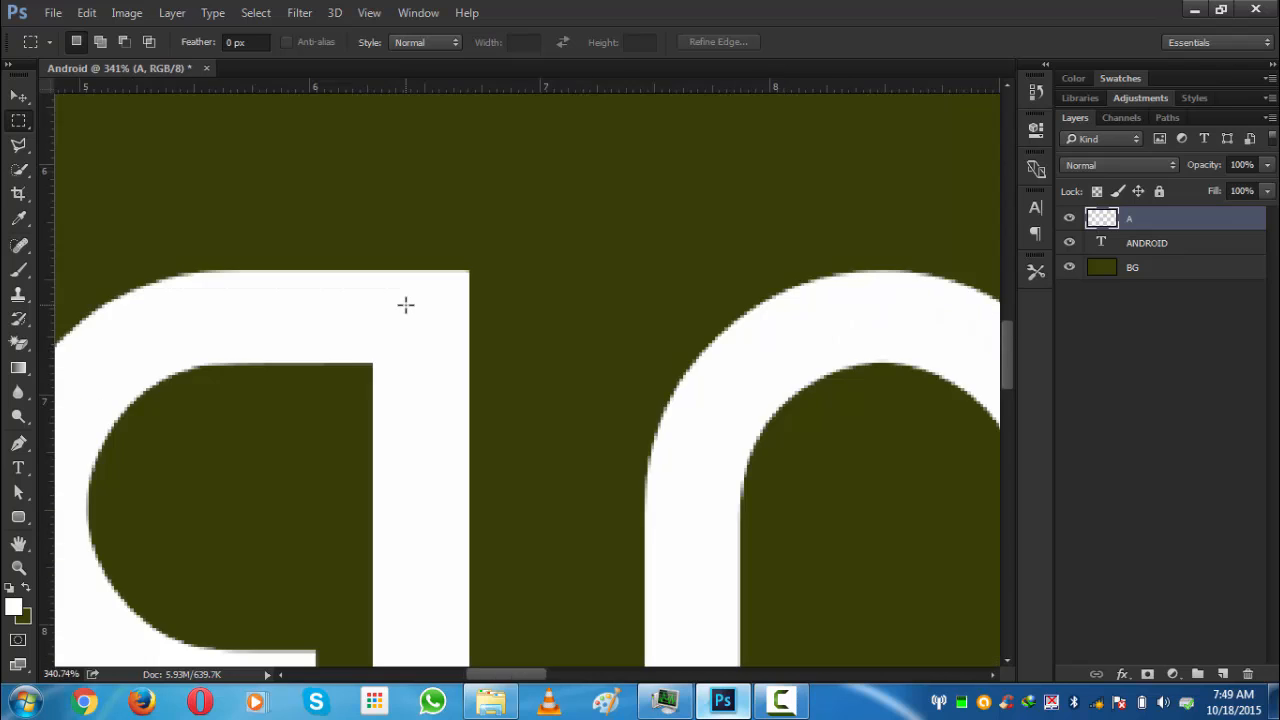
{"action": "scroll", "coordinate": [406, 303], "scroll_direction": "down", "scroll_amount": 5}
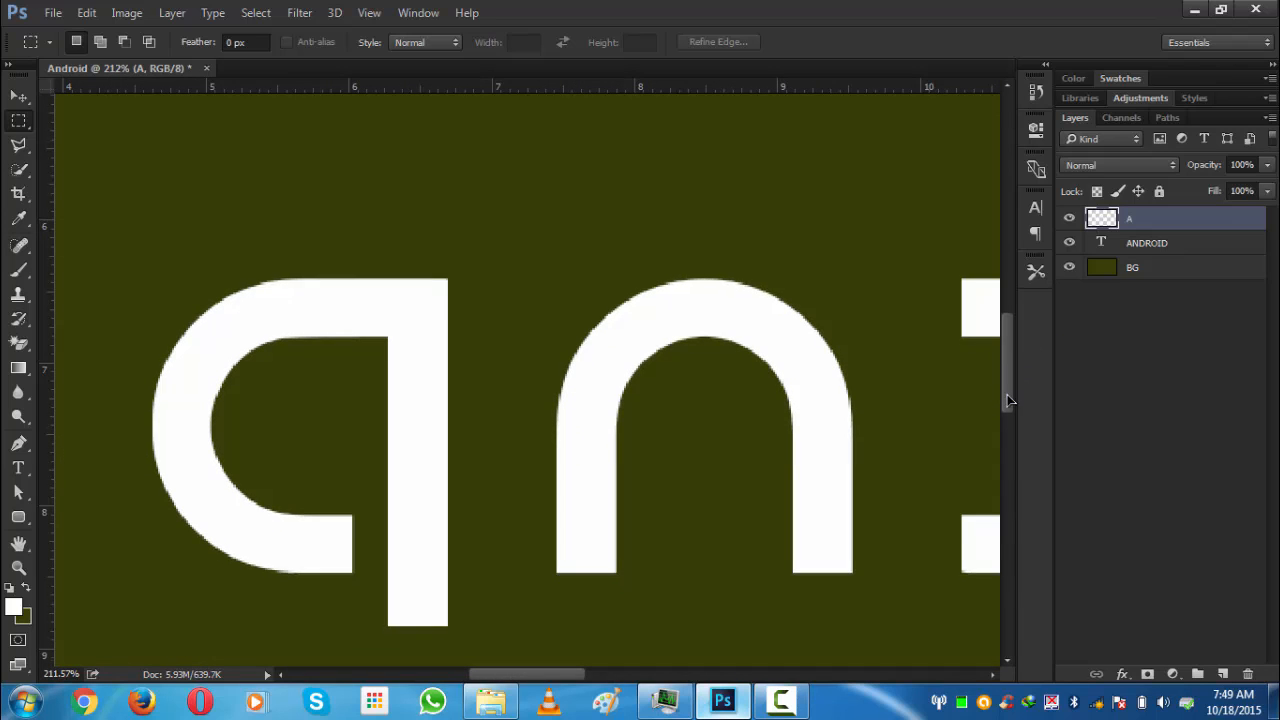
{"action": "left_click_drag", "start_coordinate": [1008, 400], "coordinate": [1008, 427]}
{"action": "key", "text": "ctrl+t"}
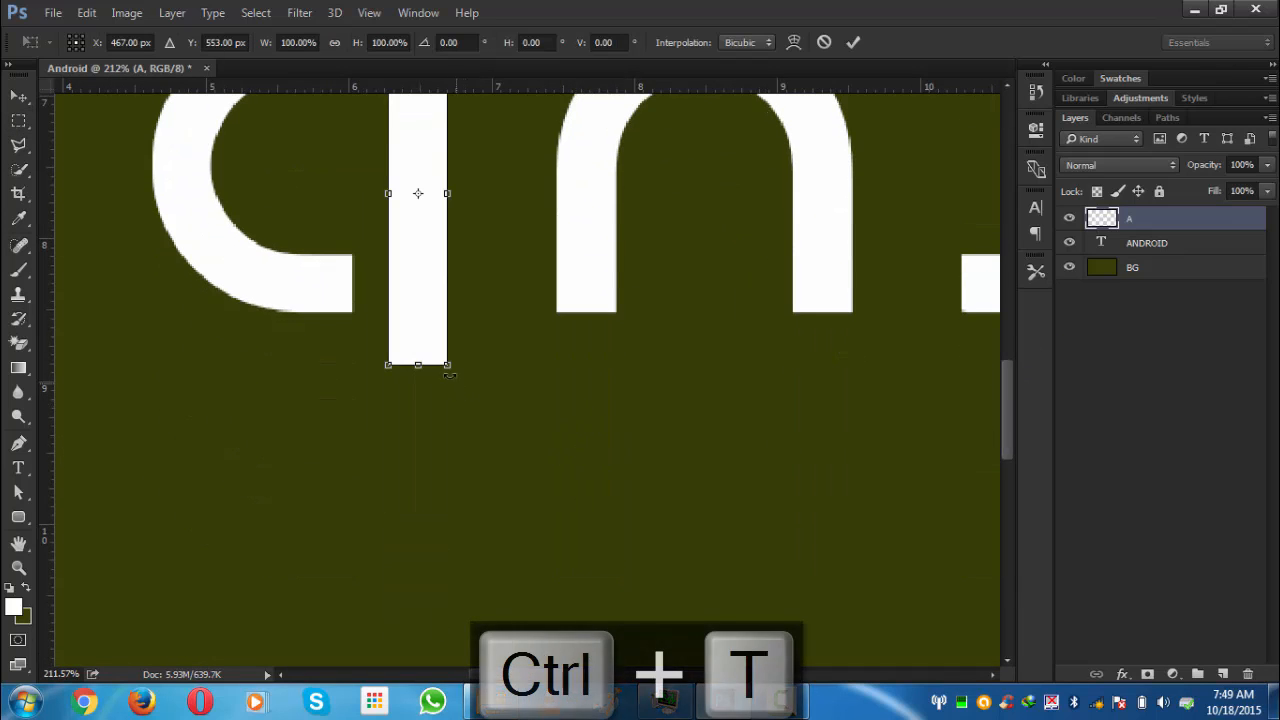
{"action": "left_click_drag", "start_coordinate": [418, 370], "coordinate": [418, 606]}
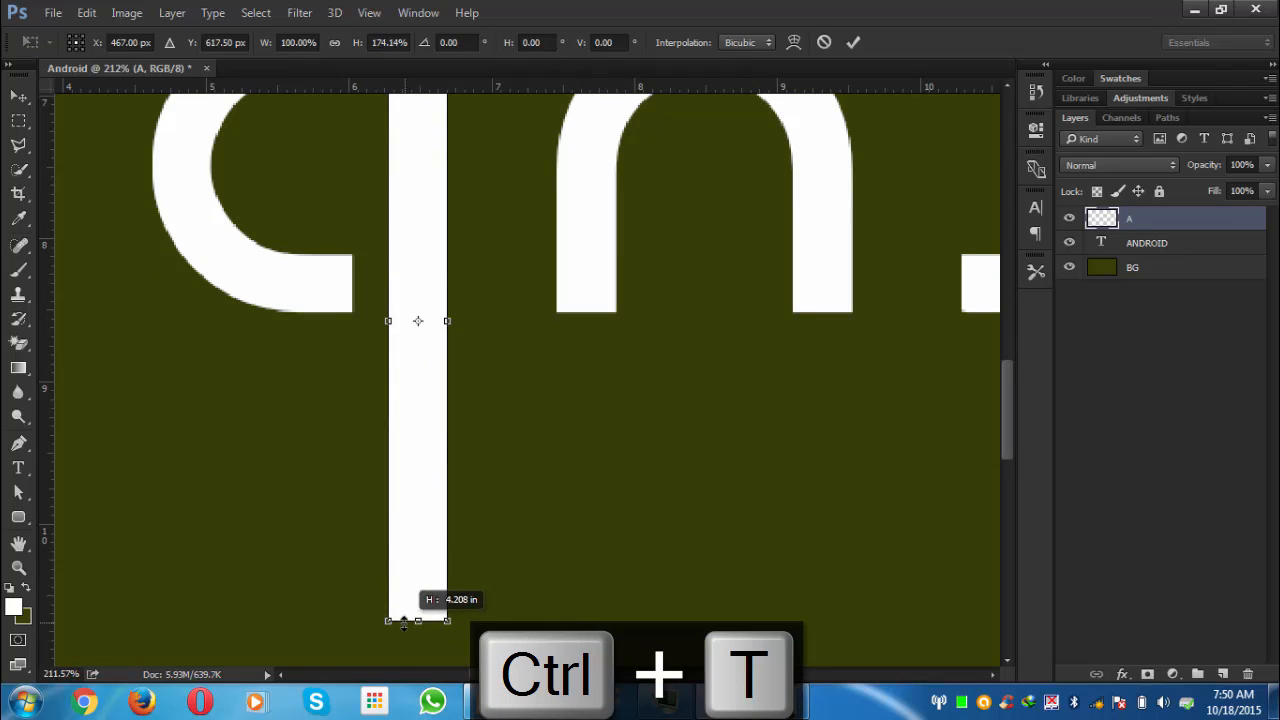
{"action": "scroll", "coordinate": [517, 453], "scroll_direction": "down", "scroll_amount": 5}
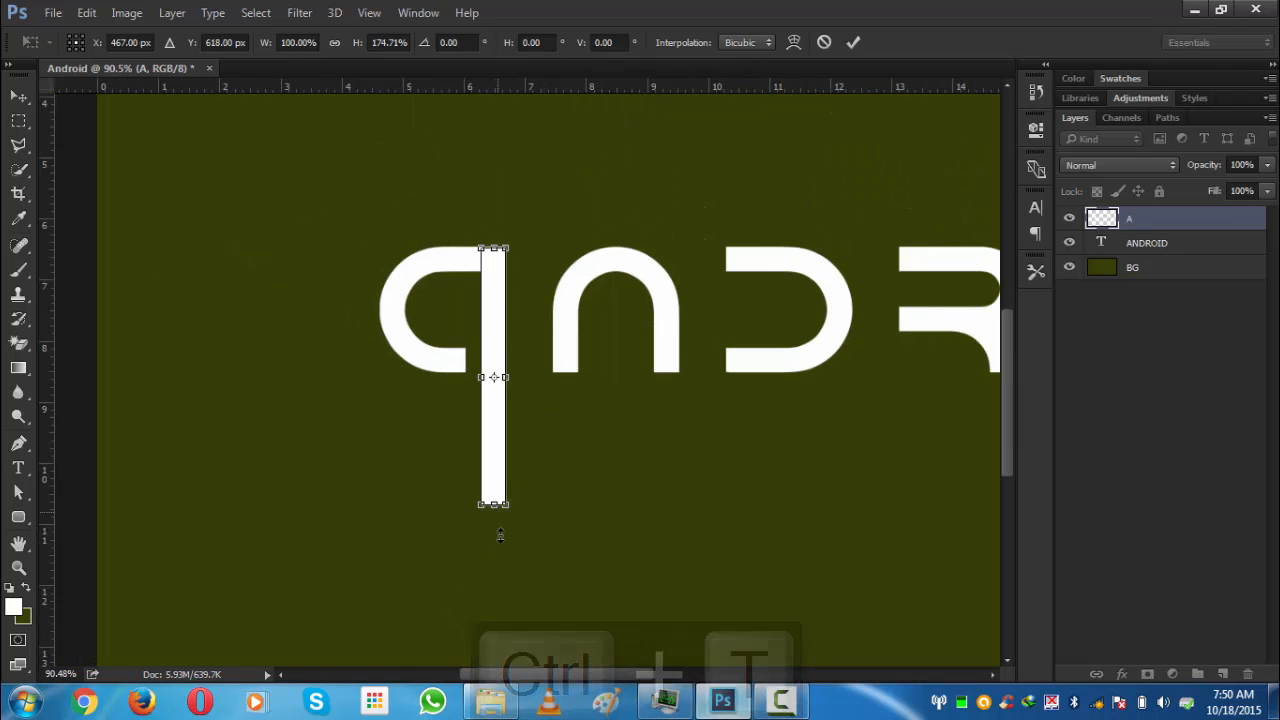
{"action": "left_click_drag", "start_coordinate": [494, 505], "coordinate": [493, 655]}
{"action": "scroll", "coordinate": [521, 427], "scroll_direction": "down", "scroll_amount": 1}
{"action": "scroll", "coordinate": [521, 428], "scroll_direction": "down", "scroll_amount": 1}
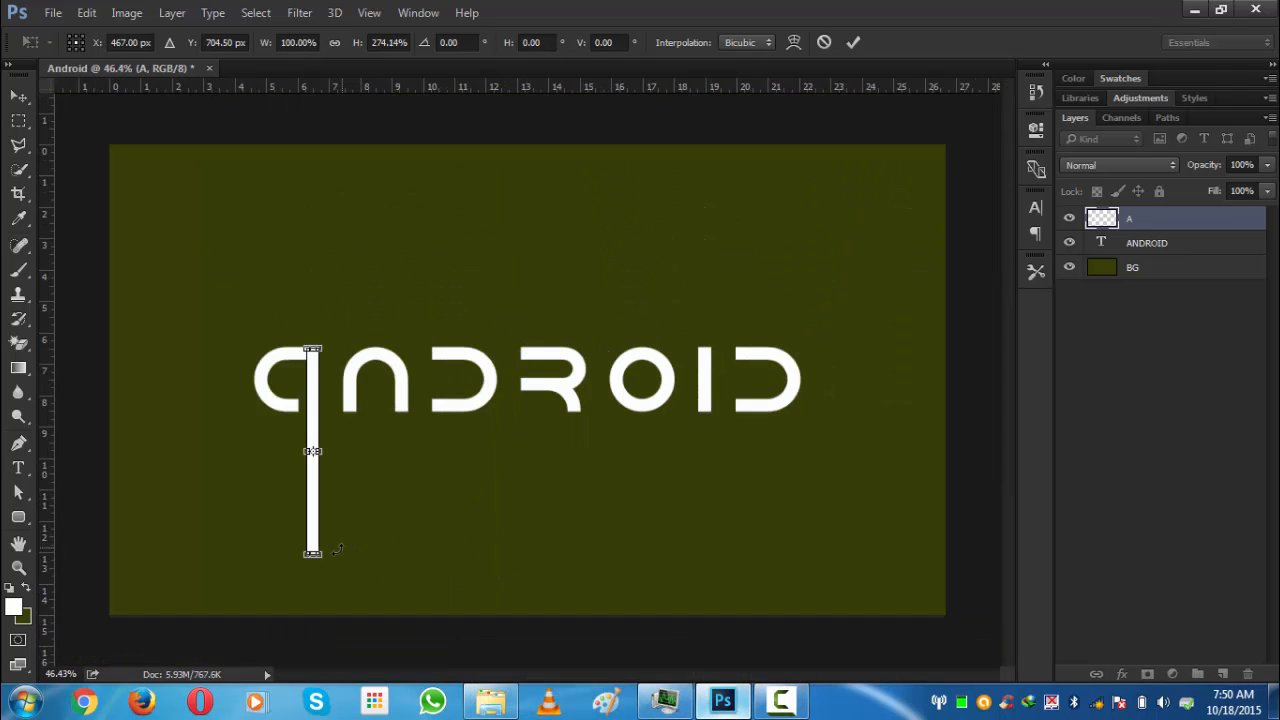
{"action": "left_click_drag", "start_coordinate": [313, 558], "coordinate": [311, 705]}
{"action": "scroll", "coordinate": [293, 540], "scroll_direction": "down", "scroll_amount": 2}
{"action": "scroll", "coordinate": [293, 540], "scroll_direction": "down", "scroll_amount": 1}
{"action": "key", "text": "ctrl+r"}
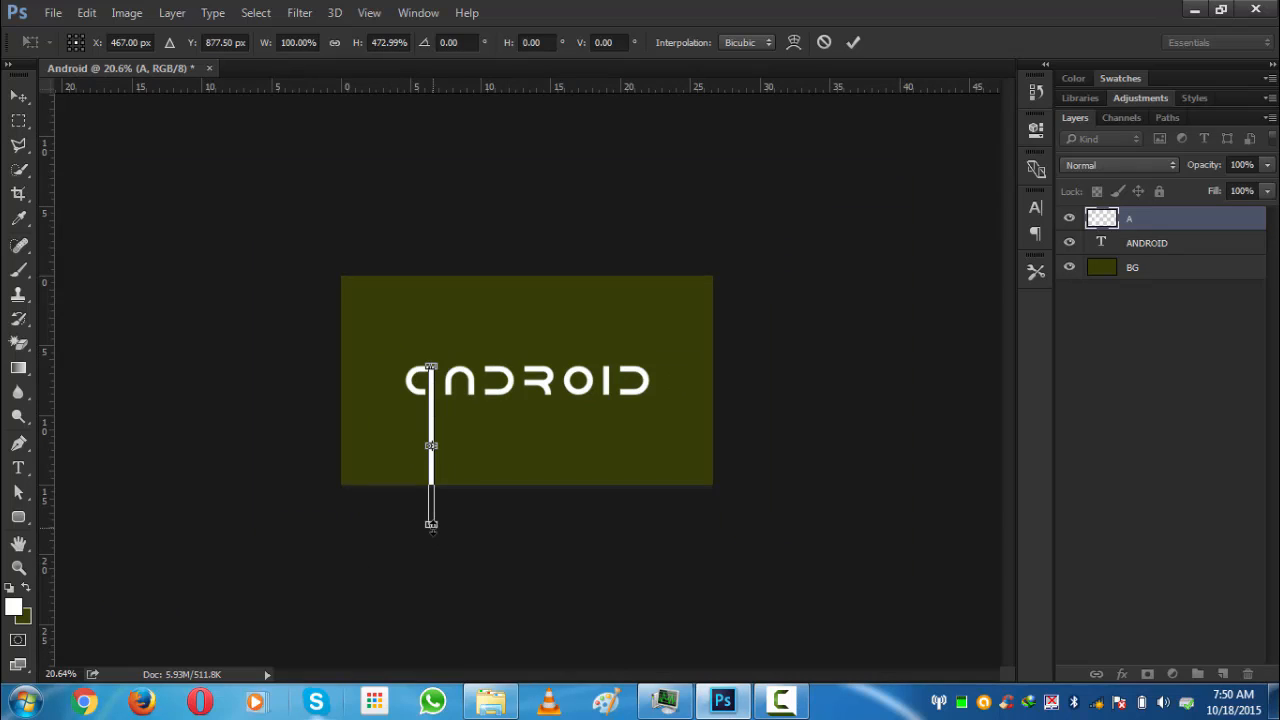
{"action": "left_click_drag", "start_coordinate": [431, 525], "coordinate": [431, 660]}
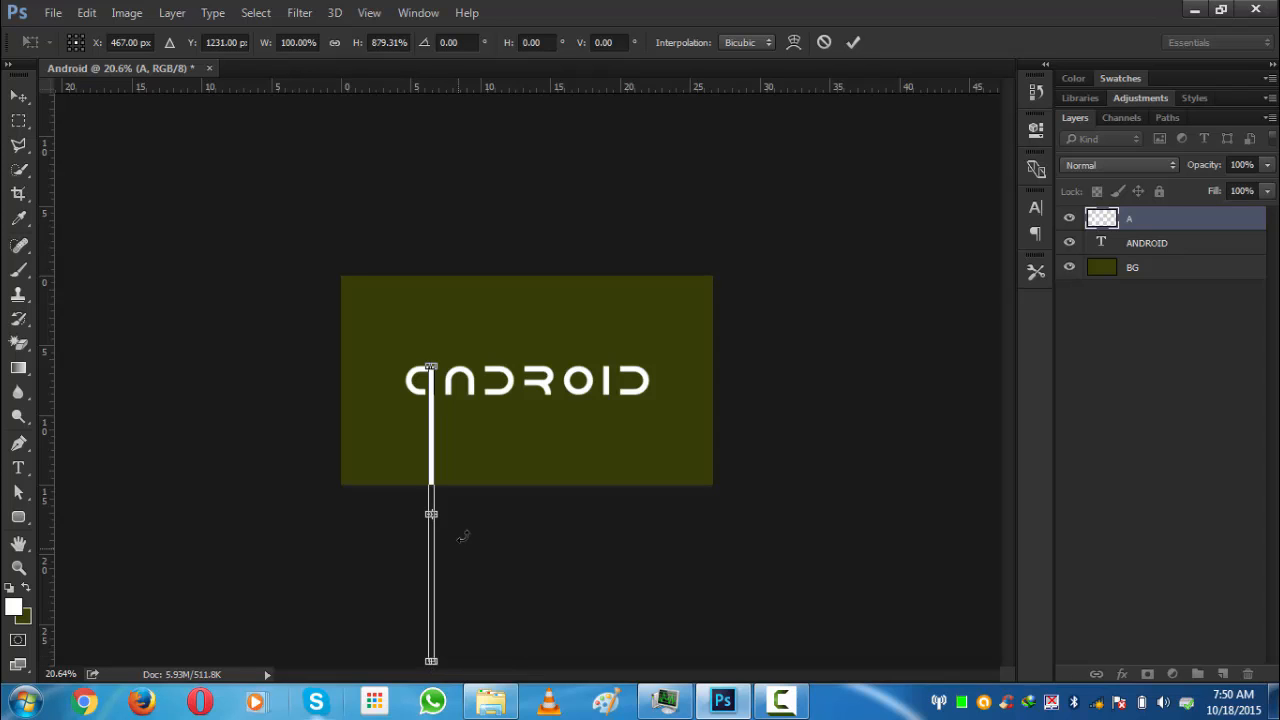
{"action": "left_click", "coordinate": [853, 42]}
- Switch to the Move tool, duplicate the stem layer, and name the copy N
{"action": "scroll", "coordinate": [390, 372], "scroll_direction": "up", "scroll_amount": 5}
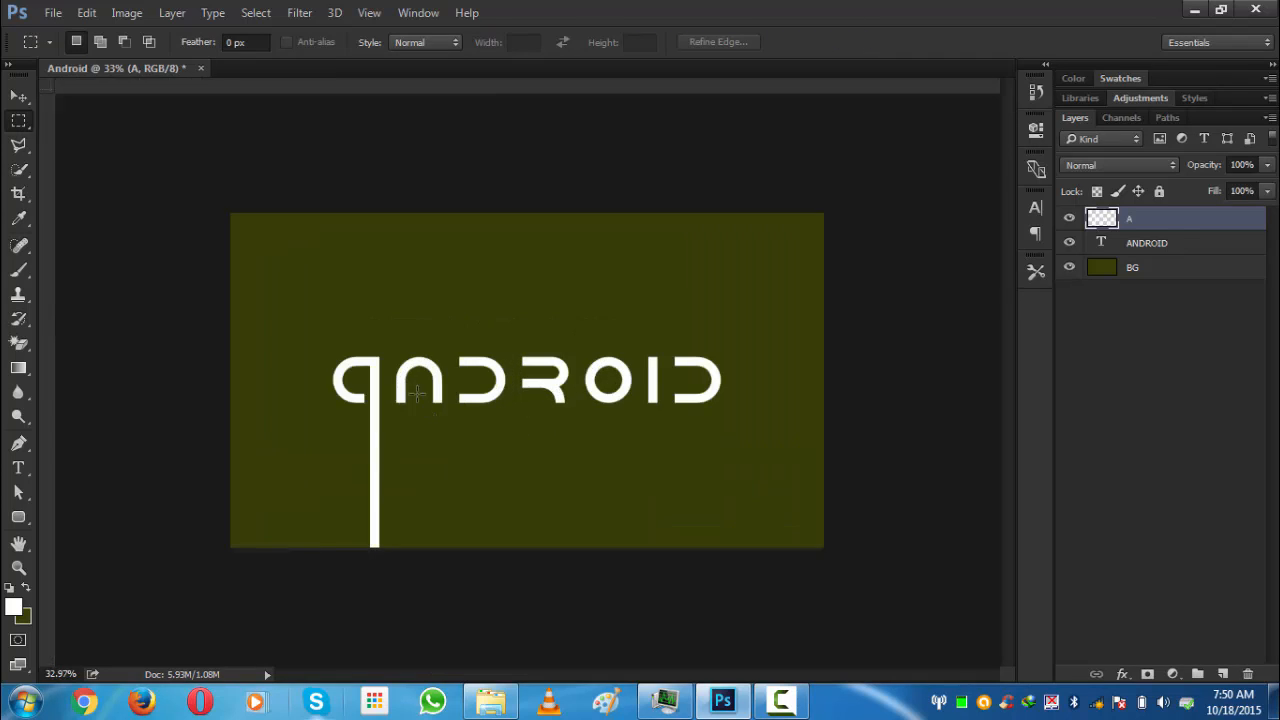
{"action": "scroll", "coordinate": [390, 372], "scroll_direction": "up", "scroll_amount": 2}
{"action": "key", "text": "v"}
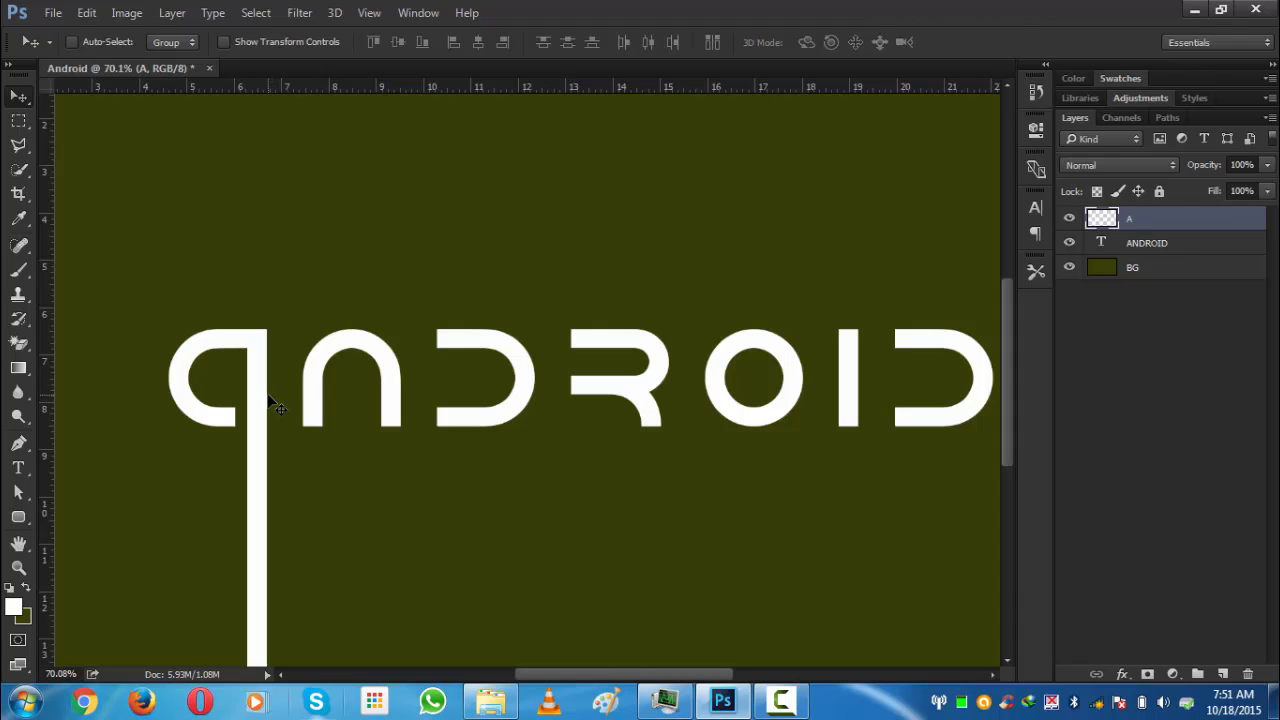
{"action": "key", "text": "ctrl+j"}
{"action": "double_click", "coordinate": [1140, 218]}
{"action": "key", "text": "Caps_Lock"}
{"action": "type", "text": "N"}
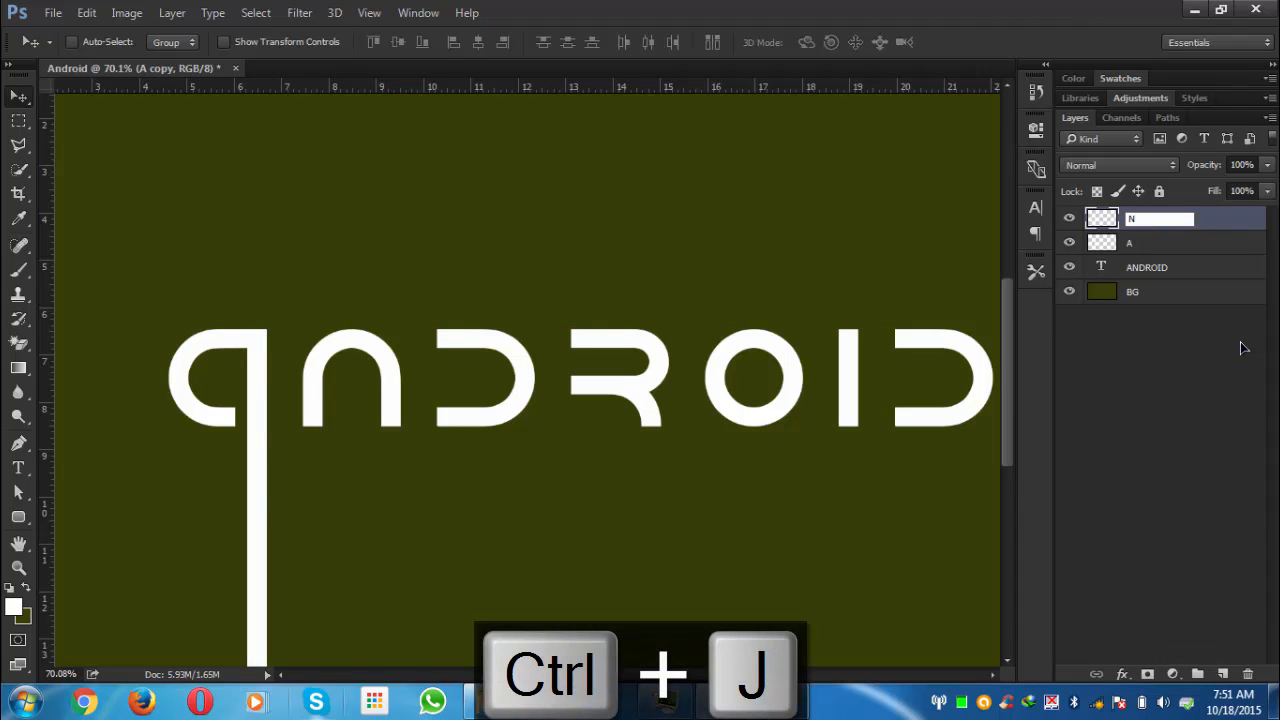
{"action": "key", "text": "Caps_Lock"}
{"action": "key", "text": "Return"}
- Move the N stem so it extends downward from the N's right leg
{"action": "left_click_drag", "start_coordinate": [255, 448], "coordinate": [389, 545]}
{"action": "scroll", "coordinate": [392, 463], "scroll_direction": "up", "scroll_amount": 8}
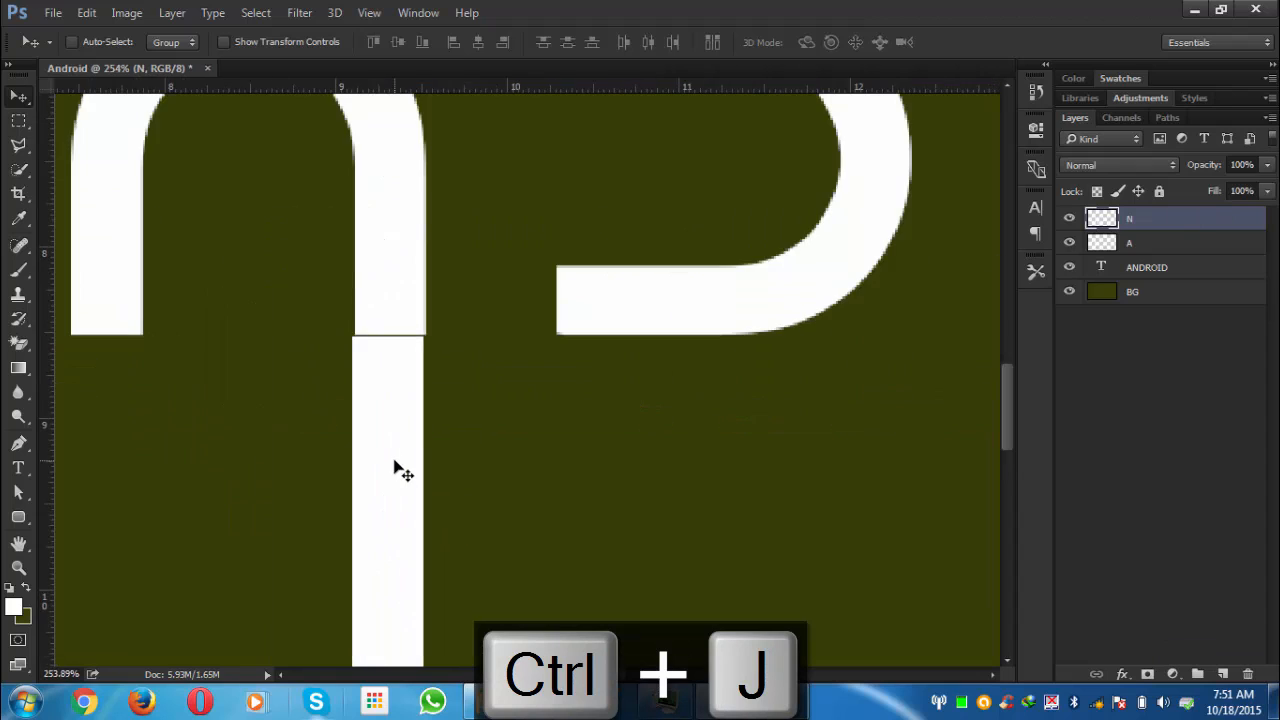
{"action": "scroll", "coordinate": [420, 400], "scroll_direction": "up", "scroll_amount": 3}
{"action": "left_click_drag", "start_coordinate": [420, 630], "coordinate": [474, 277]}
{"action": "scroll", "coordinate": [686, 417], "scroll_direction": "down", "scroll_amount": 4}
- Duplicate the stem and place the copy below the D's left side
{"action": "key", "text": "ctrl+j"}
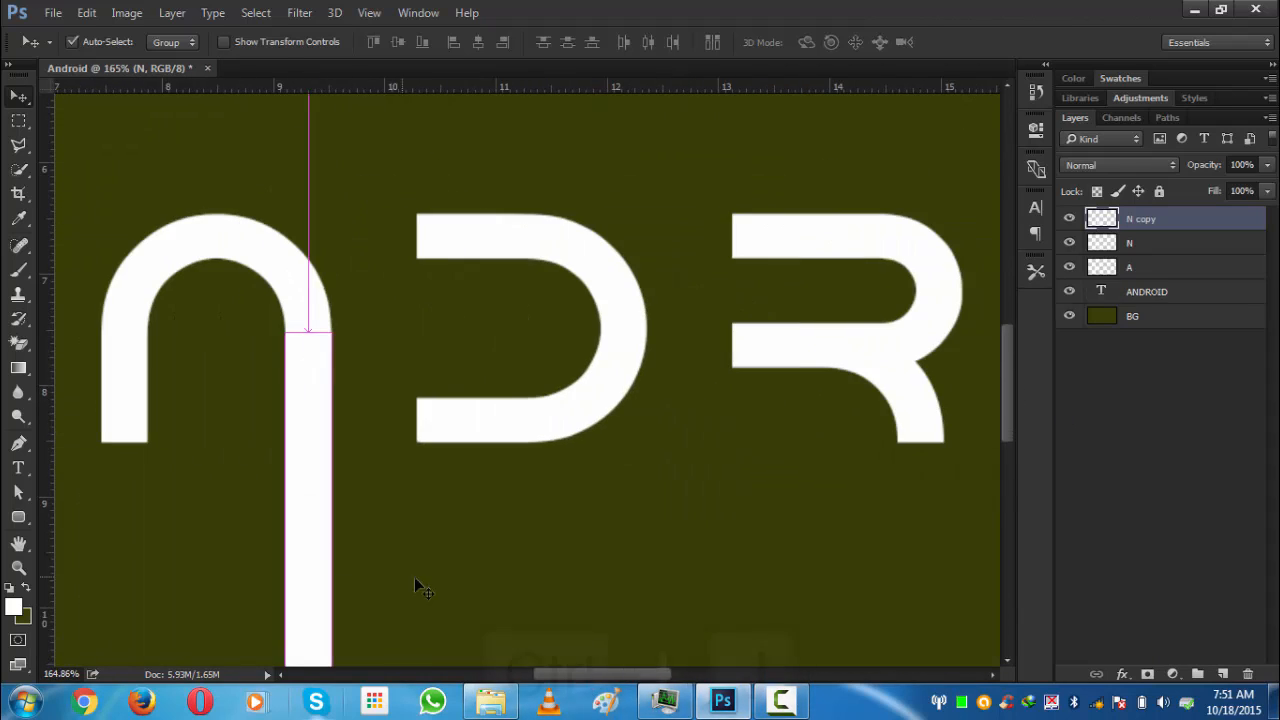
{"action": "scroll", "coordinate": [417, 586], "scroll_direction": "up", "scroll_amount": 2}
{"action": "scroll", "coordinate": [470, 545], "scroll_direction": "up", "scroll_amount": 2}
{"action": "left_click_drag", "start_coordinate": [435, 408], "coordinate": [420, 406]}
{"action": "scroll", "coordinate": [350, 93], "scroll_direction": "up", "scroll_amount": 1}
{"action": "scroll", "coordinate": [350, 93], "scroll_direction": "down", "scroll_amount": 5}
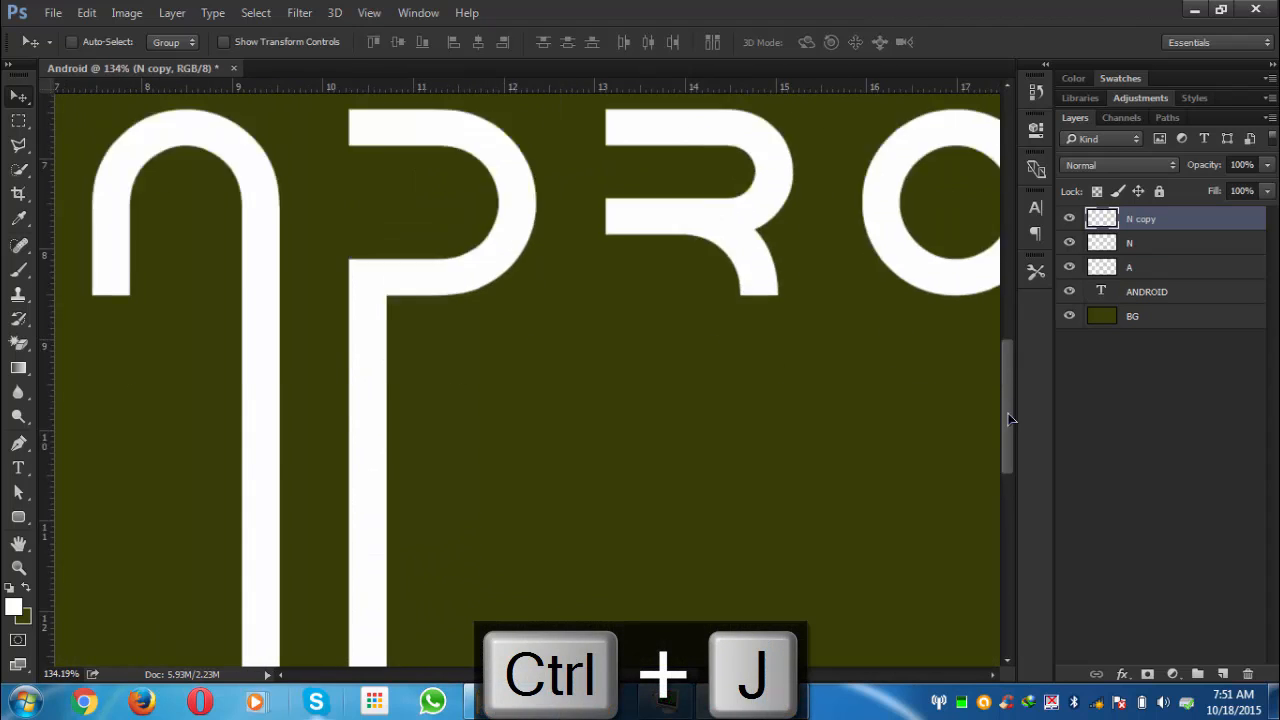
- Duplicate the stem again and align it above the D's left side, extending it upward
{"action": "scroll", "coordinate": [370, 598], "scroll_direction": "up", "scroll_amount": 2}
{"action": "key", "text": "ctrl+j"}
{"action": "left_click_drag", "start_coordinate": [373, 598], "coordinate": [409, 391]}
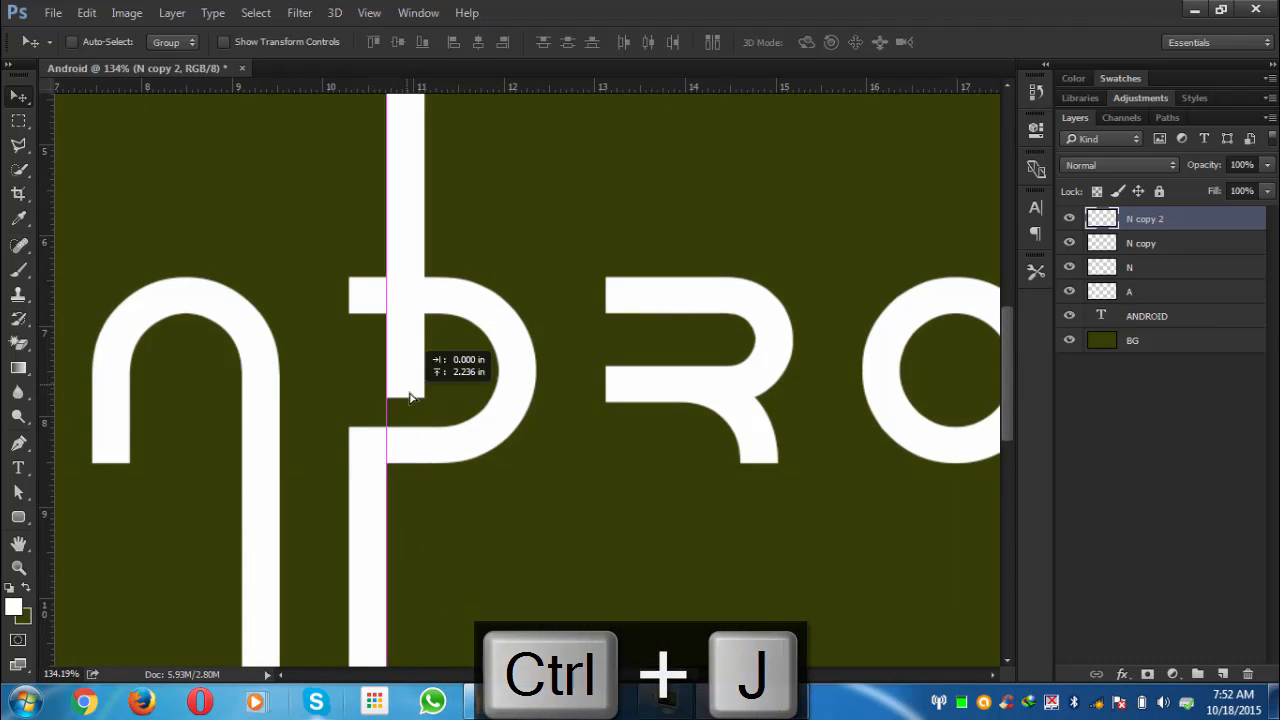
{"action": "scroll", "coordinate": [409, 391], "scroll_direction": "up", "scroll_amount": 3}
{"action": "scroll", "coordinate": [388, 206], "scroll_direction": "up", "scroll_amount": 3}
{"action": "left_click_drag", "start_coordinate": [388, 206], "coordinate": [362, 305]}
{"action": "scroll", "coordinate": [375, 410], "scroll_direction": "down", "scroll_amount": 4}
- Duplicate the stem and place the copy above the R's left side
{"action": "key", "text": "ctrl+j"}
{"action": "left_click_drag", "start_coordinate": [375, 407], "coordinate": [543, 327]}
{"action": "scroll", "coordinate": [543, 271], "scroll_direction": "up", "scroll_amount": 3}
{"action": "scroll", "coordinate": [929, 363], "scroll_direction": "down", "scroll_amount": 2}
- Duplicate the stem and align the copy below the R's right leg
{"action": "key", "text": "ctrl+j"}
{"action": "scroll", "coordinate": [563, 118], "scroll_direction": "down", "scroll_amount": 3}
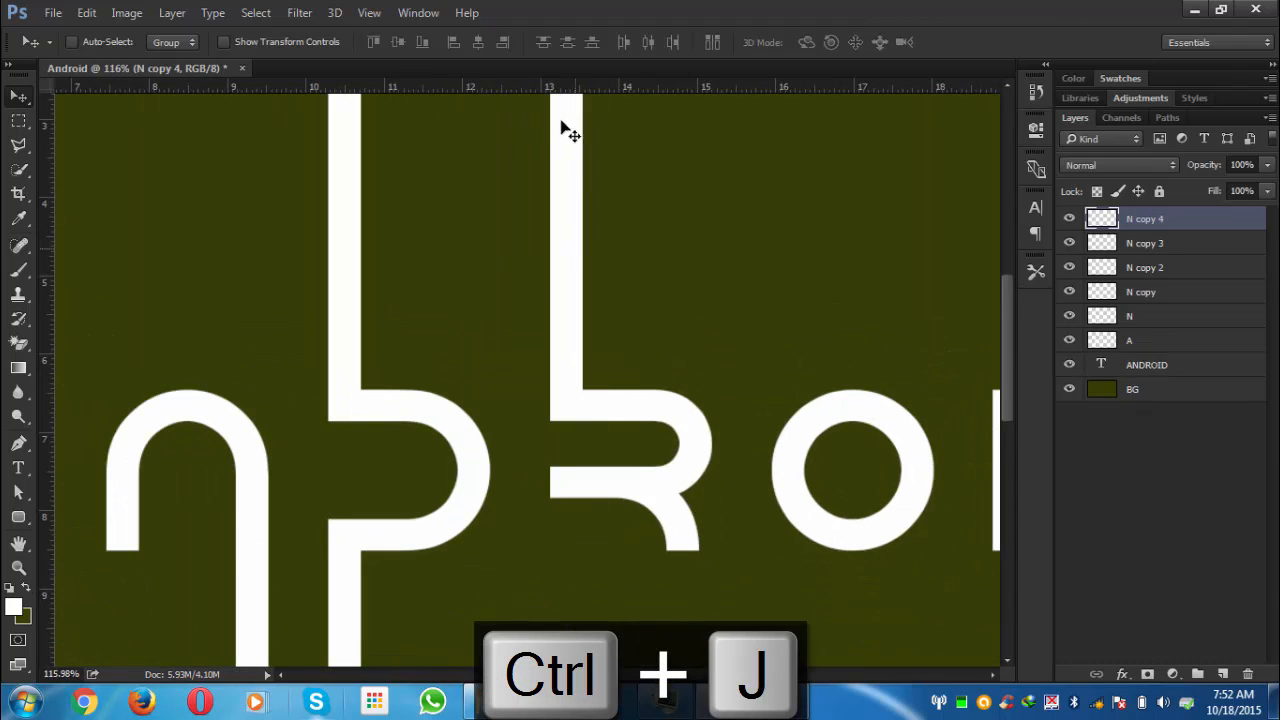
{"action": "left_click_drag", "start_coordinate": [563, 118], "coordinate": [703, 652]}
{"action": "scroll", "coordinate": [714, 325], "scroll_direction": "up", "scroll_amount": 3}
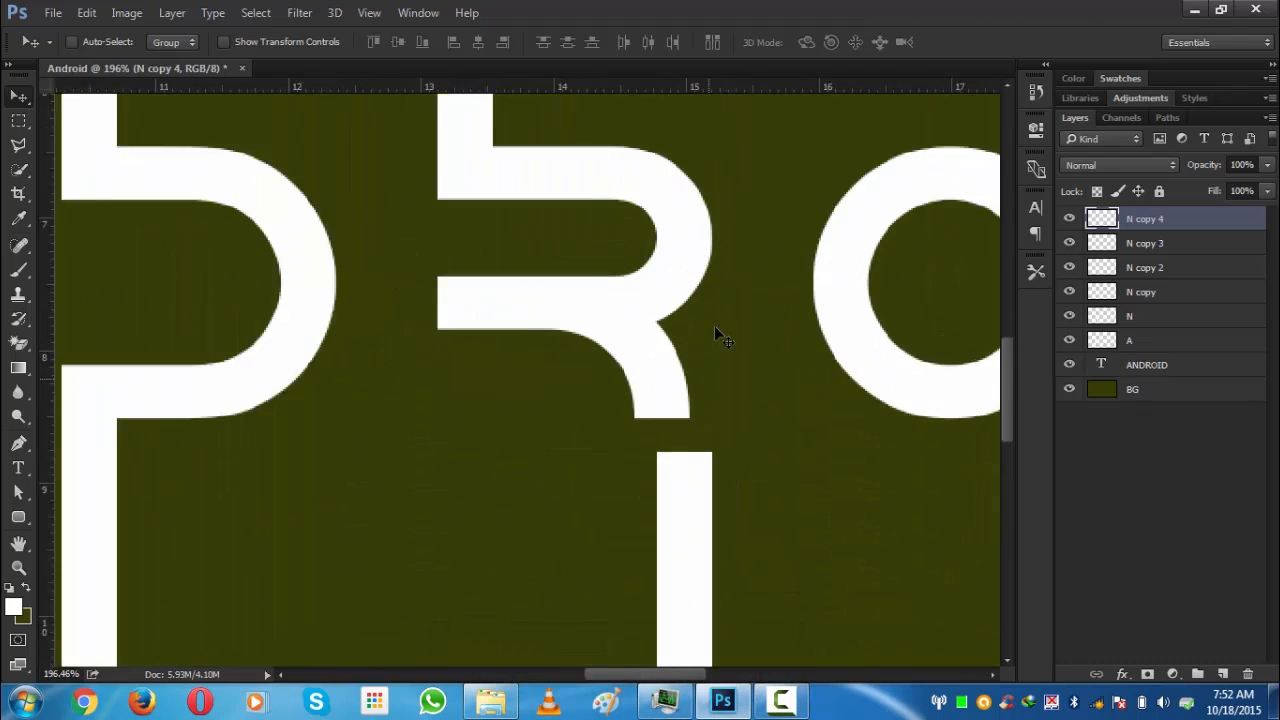
{"action": "left_click_drag", "start_coordinate": [695, 543], "coordinate": [668, 497]}
{"action": "scroll", "coordinate": [668, 492], "scroll_direction": "up", "scroll_amount": 2}
{"action": "left_click_drag", "start_coordinate": [674, 424], "coordinate": [671, 413]}
{"action": "scroll", "coordinate": [671, 413], "scroll_direction": "down", "scroll_amount": 4}
{"action": "left_click_drag", "start_coordinate": [628, 675], "coordinate": [714, 689]}
- Duplicate the stem, move it below the O's right side, and name the layer O
{"action": "key", "text": "ctrl+j"}
{"action": "left_click_drag", "start_coordinate": [262, 433], "coordinate": [538, 345]}
{"action": "scroll", "coordinate": [529, 318], "scroll_direction": "up", "scroll_amount": 4}
{"action": "double_click", "coordinate": [1145, 218]}
{"action": "key", "text": "Caps_Lock"}
{"action": "type", "text": "O"}
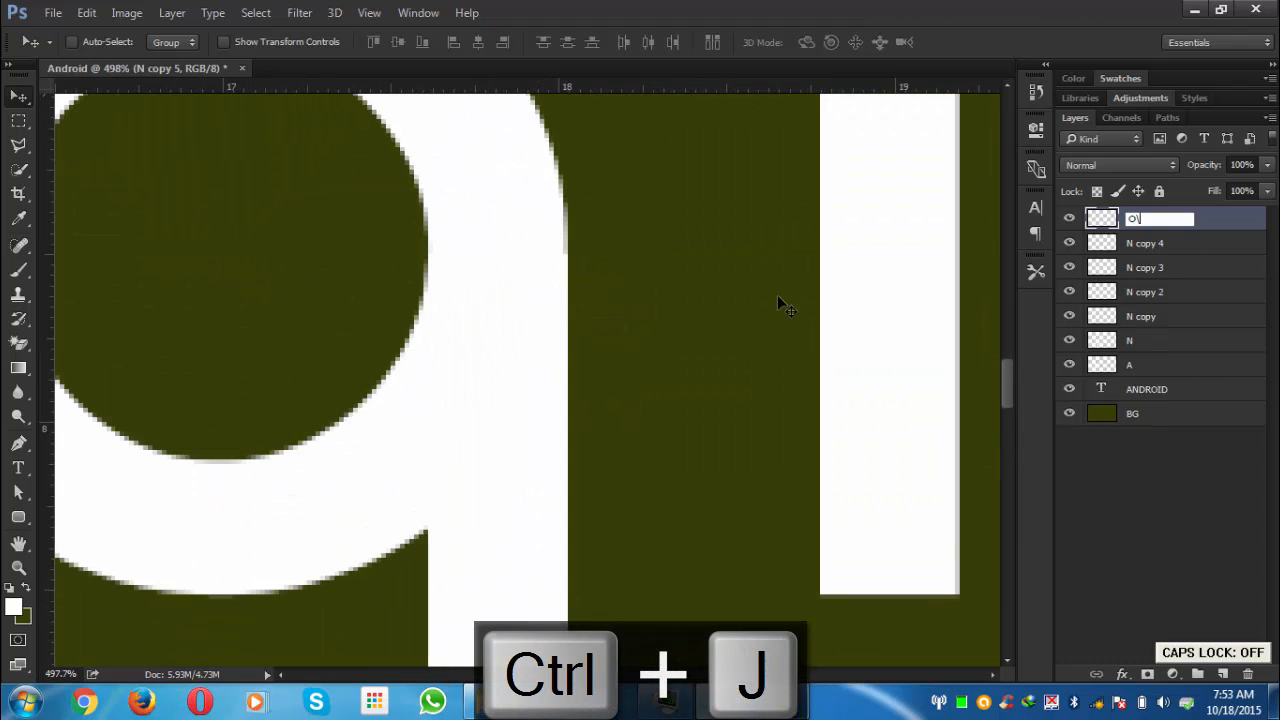
{"action": "key", "text": "Return"}
- Duplicate the O stem and align the copy above the O's left side
{"action": "scroll", "coordinate": [598, 286], "scroll_direction": "down", "scroll_amount": 4}
{"action": "key", "text": "ctrl+j"}
{"action": "left_click_drag", "start_coordinate": [522, 544], "coordinate": [348, 168]}
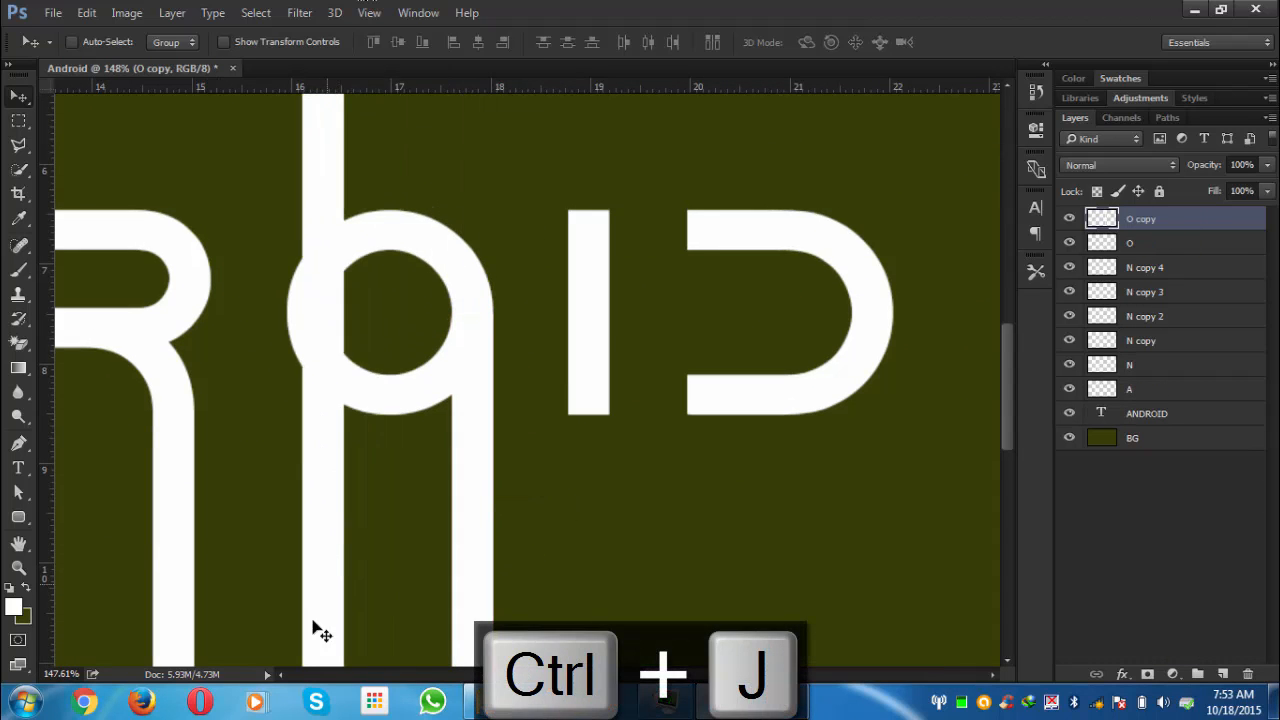
{"action": "left_click_drag", "start_coordinate": [314, 622], "coordinate": [331, 281]}
{"action": "scroll", "coordinate": [334, 286], "scroll_direction": "up", "scroll_amount": 2}
{"action": "left_click_drag", "start_coordinate": [331, 360], "coordinate": [306, 329]}
{"action": "scroll", "coordinate": [301, 308], "scroll_direction": "up", "scroll_amount": 2}
{"action": "scroll", "coordinate": [432, 314], "scroll_direction": "down", "scroll_amount": 5}
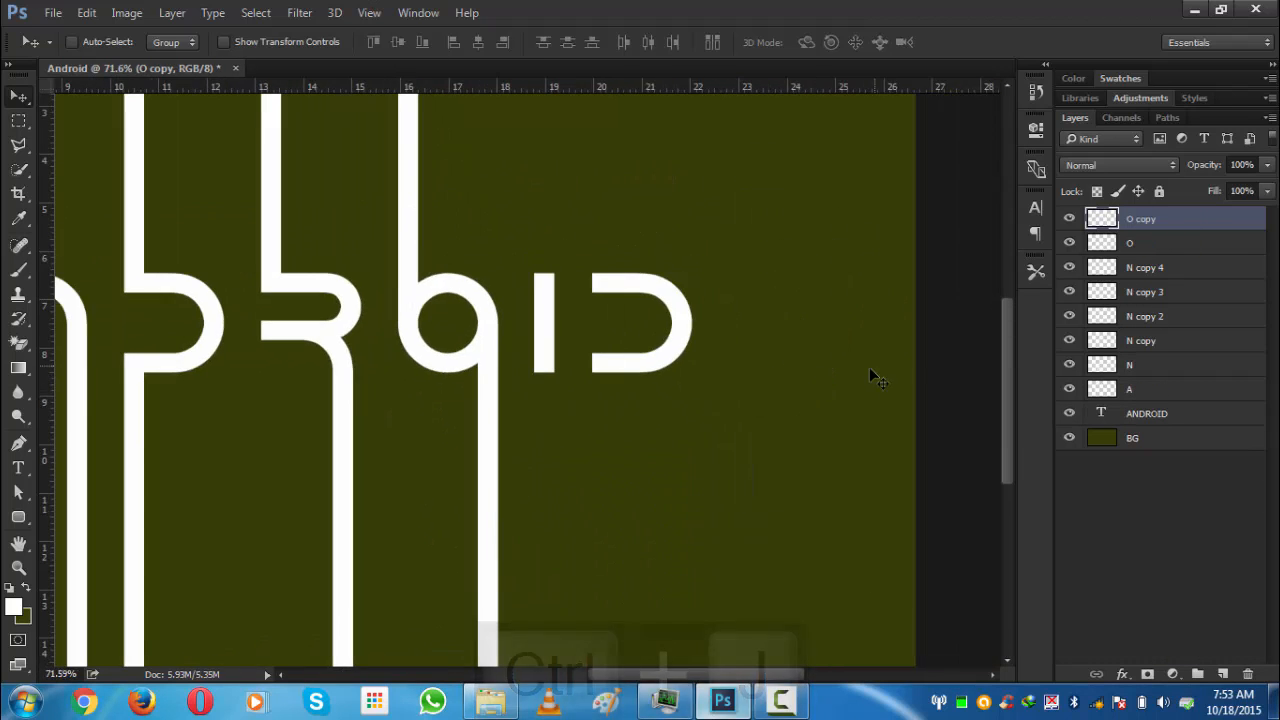
- Duplicate the stem, align it above the I to extend it upward, and name the layer I
{"action": "key", "text": "ctrl+j"}
{"action": "left_click_drag", "start_coordinate": [407, 293], "coordinate": [544, 274]}
{"action": "scroll", "coordinate": [569, 247], "scroll_direction": "up", "scroll_amount": 5}
{"action": "left_click_drag", "start_coordinate": [496, 320], "coordinate": [494, 463]}
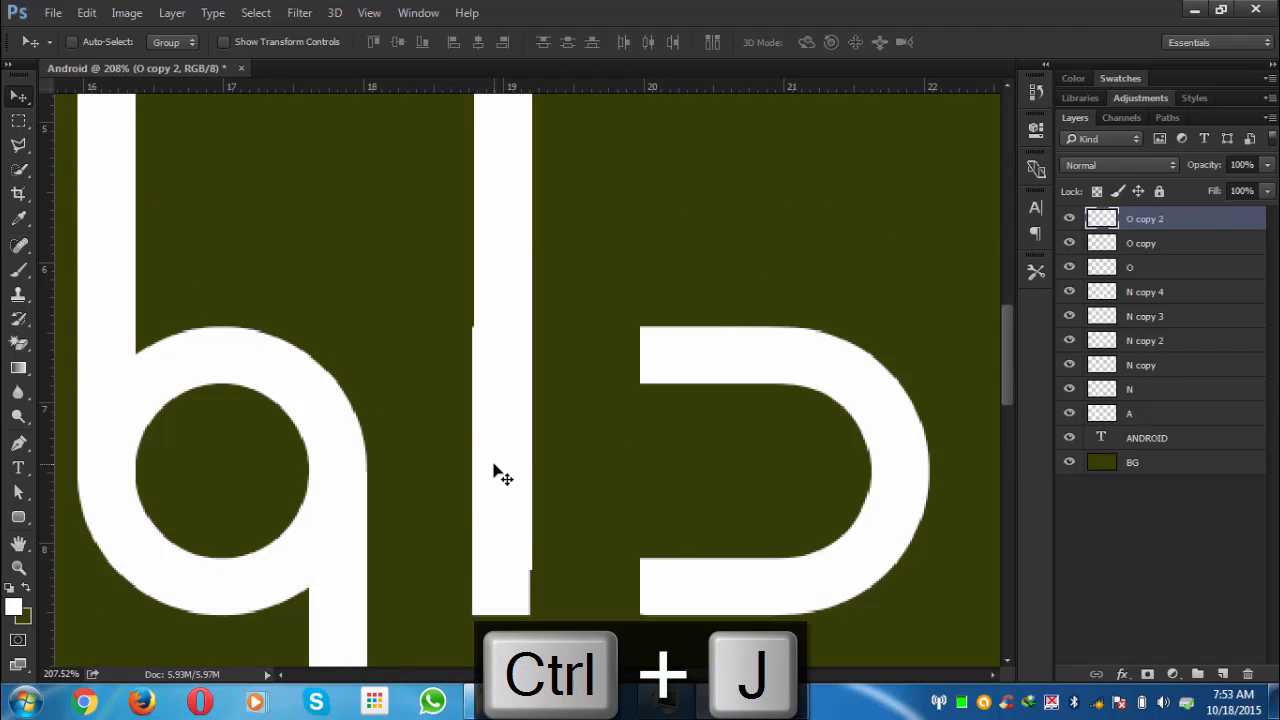
{"action": "key", "text": "Left"}
{"action": "left_click_drag", "start_coordinate": [507, 359], "coordinate": [517, 400]}
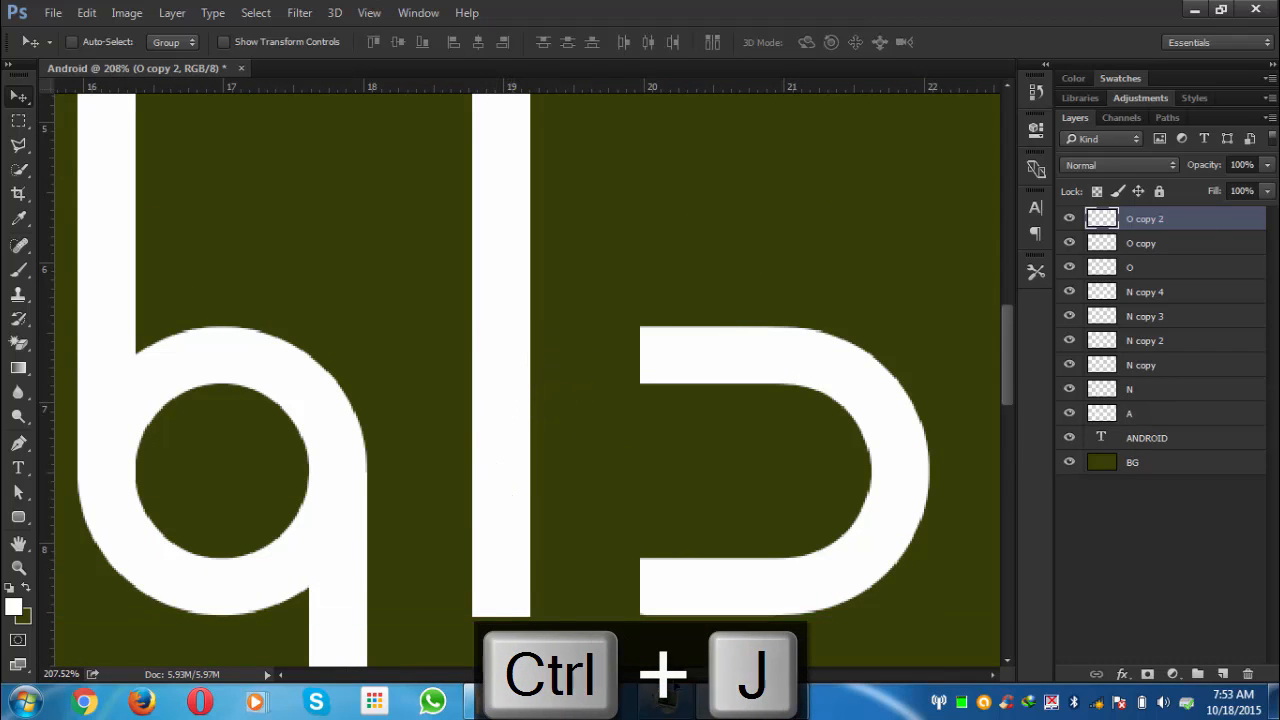
{"action": "scroll", "coordinate": [700, 400], "scroll_direction": "right", "scroll_amount": 3}
{"action": "double_click", "coordinate": [1148, 219]}
{"action": "type", "text": "I"}
{"action": "key", "text": "Return"}
- Duplicate the stem, place it above the final D's left side, and name the layer D
{"action": "key", "text": "ctrl+j"}
{"action": "left_click_drag", "start_coordinate": [366, 593], "coordinate": [531, 443]}
{"action": "scroll", "coordinate": [531, 354], "scroll_direction": "up", "scroll_amount": 5}
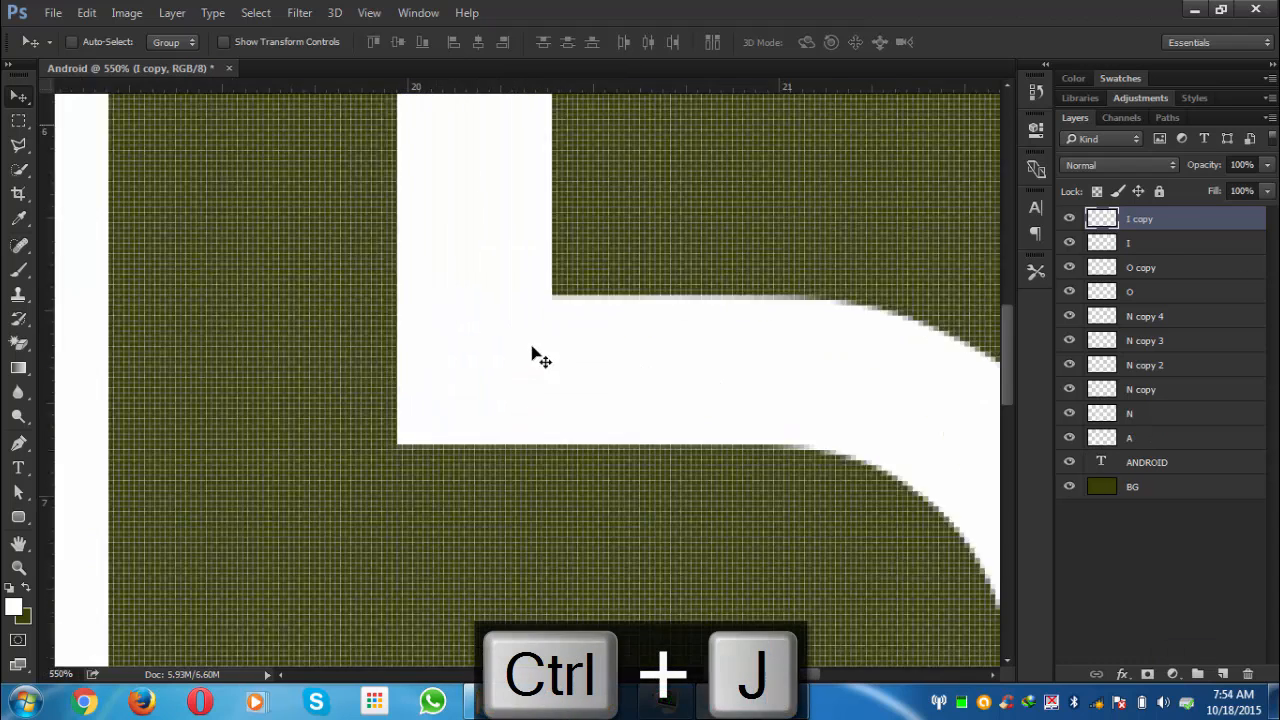
{"action": "left_click_drag", "start_coordinate": [502, 367], "coordinate": [503, 355]}
{"action": "scroll", "coordinate": [621, 373], "scroll_direction": "down", "scroll_amount": 6}
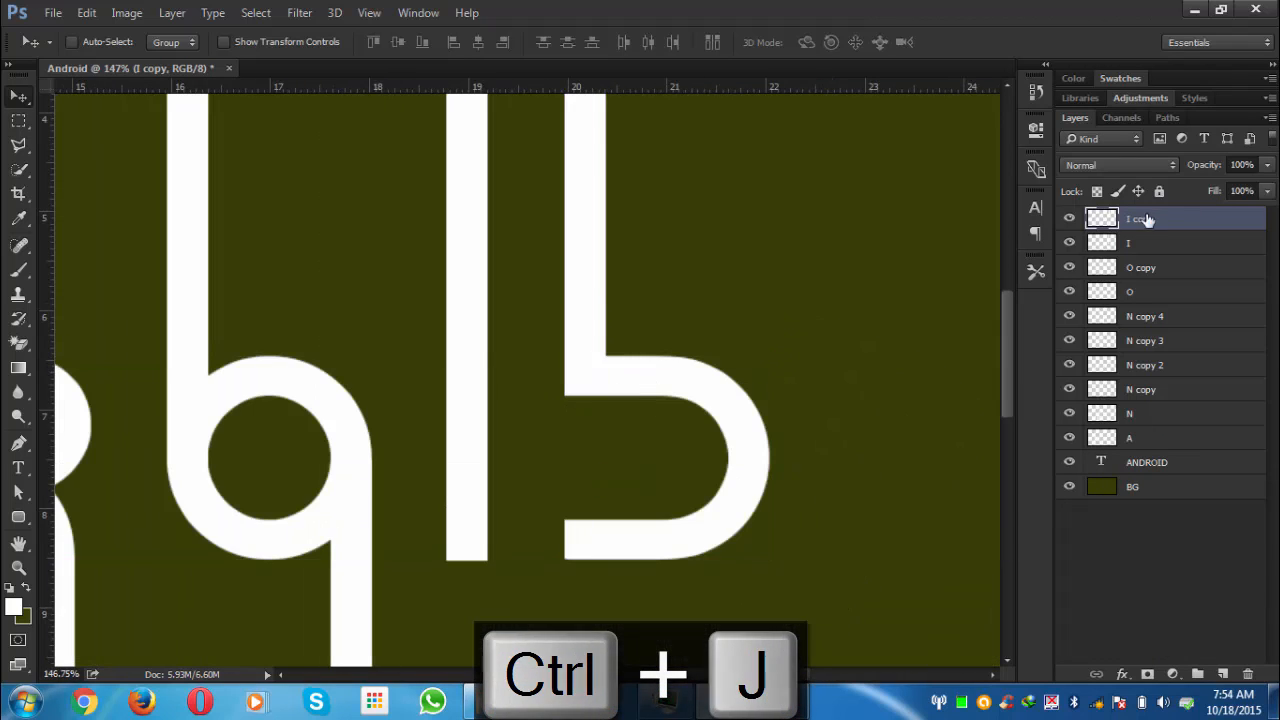
{"action": "double_click", "coordinate": [1146, 219]}
{"action": "type", "text": "D"}
{"action": "key", "text": "Return"}
- Duplicate the D stem and move the copy below the final D's left side
{"action": "scroll", "coordinate": [994, 337], "scroll_direction": "down", "scroll_amount": 3}
{"action": "key", "text": "ctrl+j"}
{"action": "left_click_drag", "start_coordinate": [550, 150], "coordinate": [550, 565]}
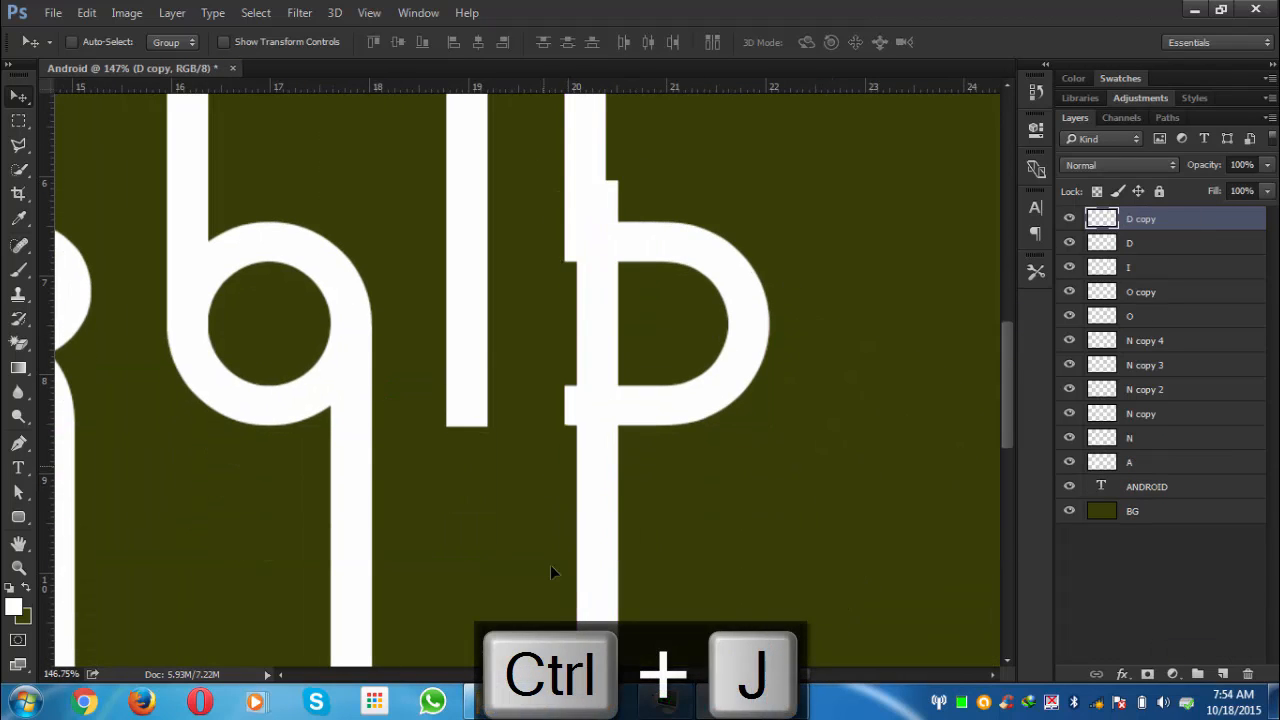
- Reposition the D copy stem so it runs straight down from the final D's left side
{"action": "left_click_drag", "start_coordinate": [587, 195], "coordinate": [594, 420]}
{"action": "scroll", "coordinate": [594, 422], "scroll_direction": "up", "scroll_amount": 4}
{"action": "scroll", "coordinate": [540, 410], "scroll_direction": "down", "scroll_amount": 5}
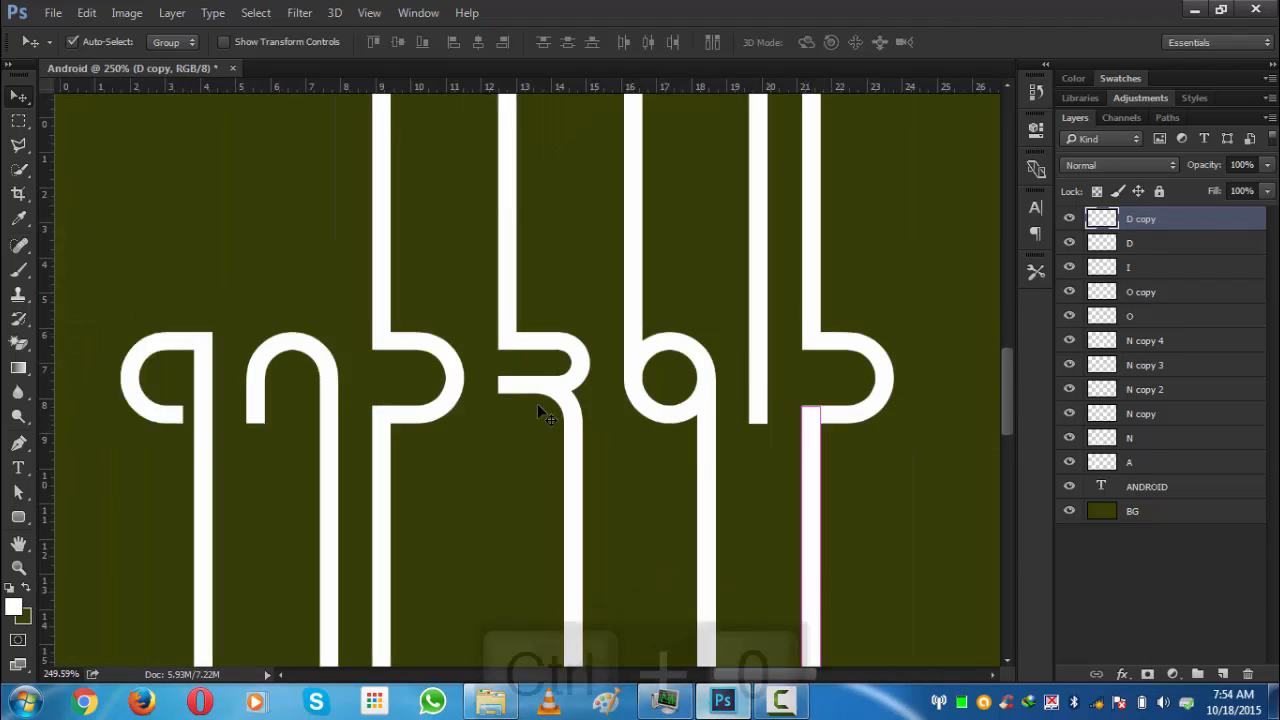
{"action": "key", "text": "ctrl+0"}
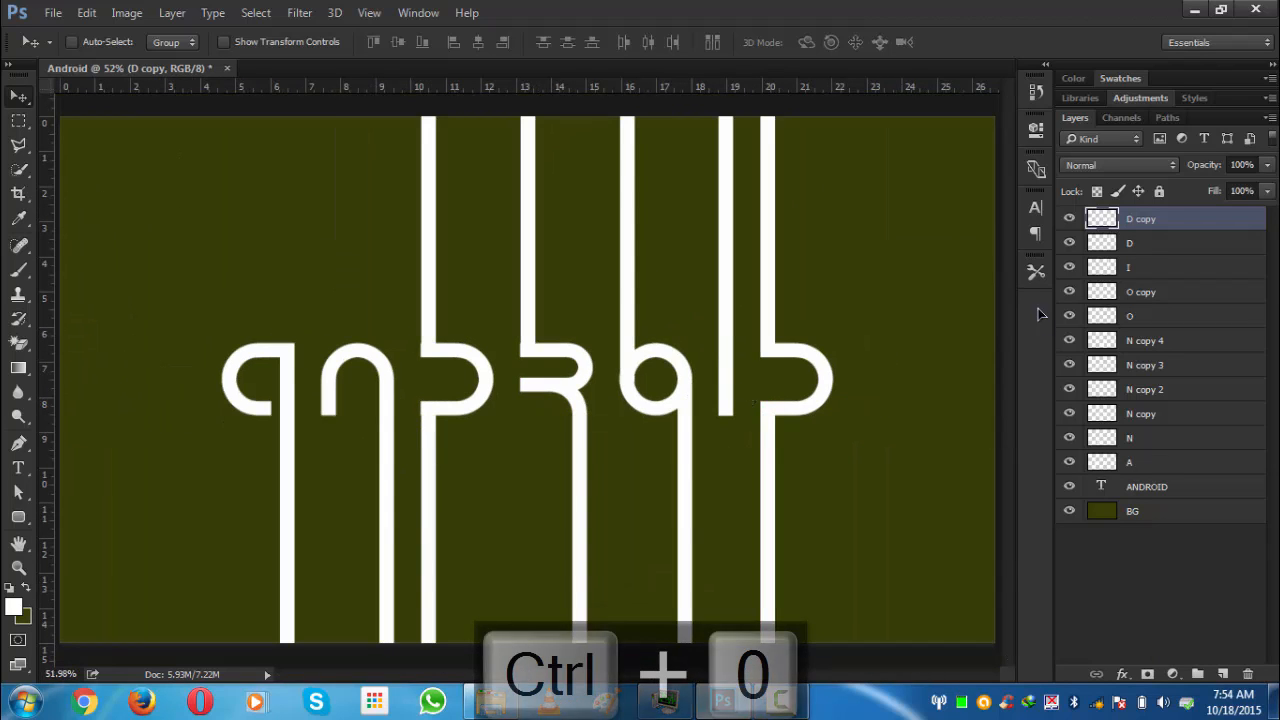
- Rename the N copy and N copy 2 stem layers to D
{"action": "left_click", "coordinate": [1069, 414]}
{"action": "left_click", "coordinate": [1069, 414]}
{"action": "left_click", "coordinate": [1070, 391]}
{"action": "left_click", "coordinate": [1070, 391]}
{"action": "double_click", "coordinate": [1141, 413]}
{"action": "type", "text": "D"}
{"action": "double_click", "coordinate": [1141, 389]}
{"action": "type", "text": "D"}
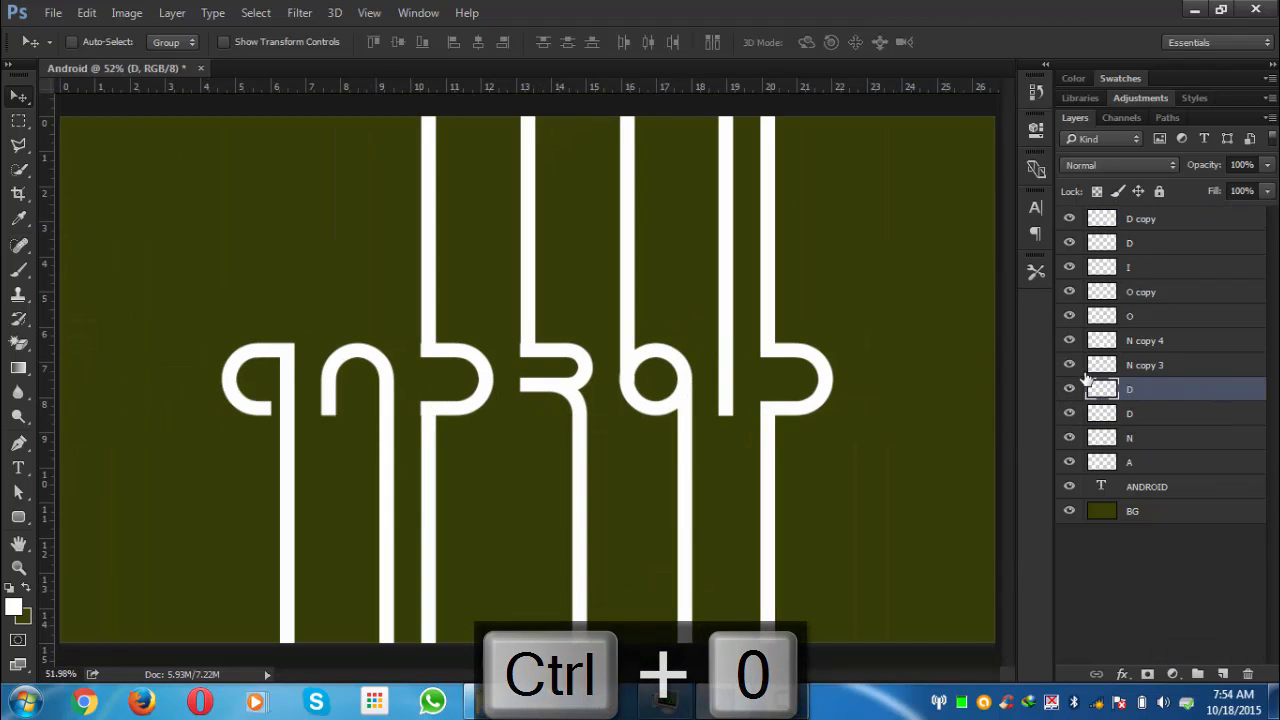
- Rename the N copy 3 and N copy 4 layers to R, and the O copy layer to O
{"action": "left_click", "coordinate": [1069, 340]}
{"action": "double_click", "coordinate": [1141, 365]}
{"action": "type", "text": "R"}
{"action": "double_click", "coordinate": [1141, 340]}
{"action": "type", "text": "R"}
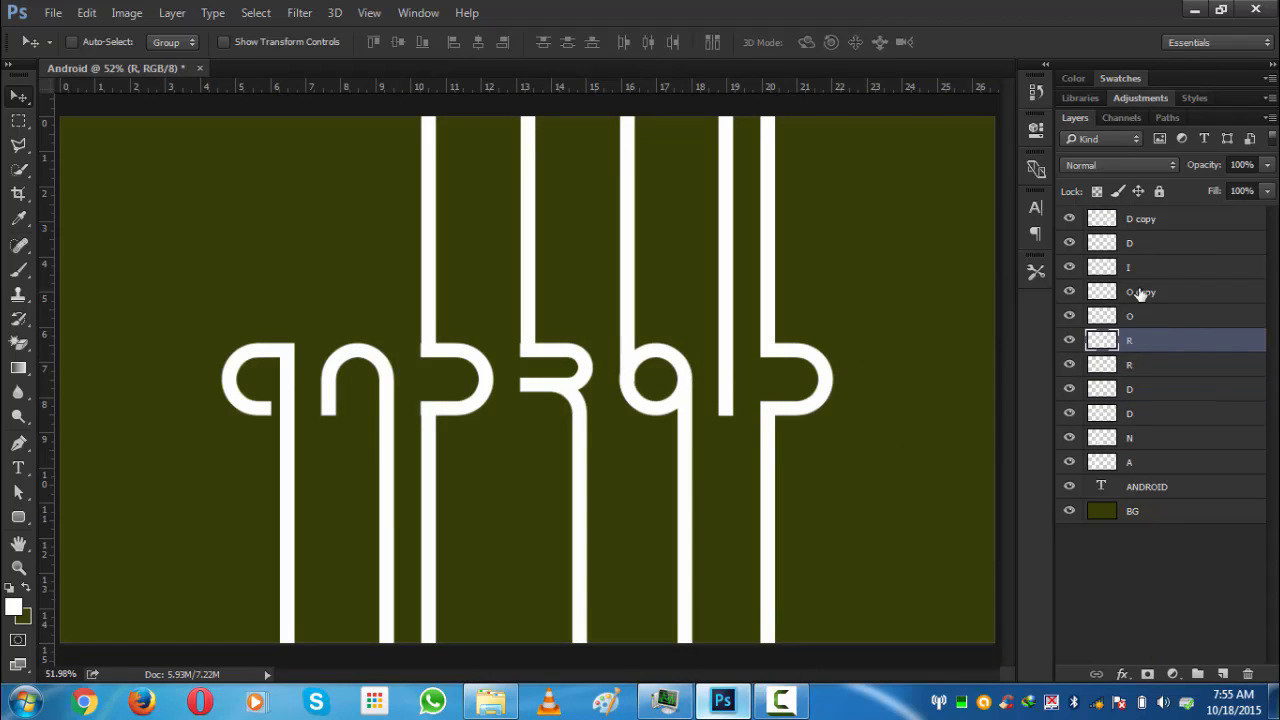
{"action": "double_click", "coordinate": [1141, 292]}
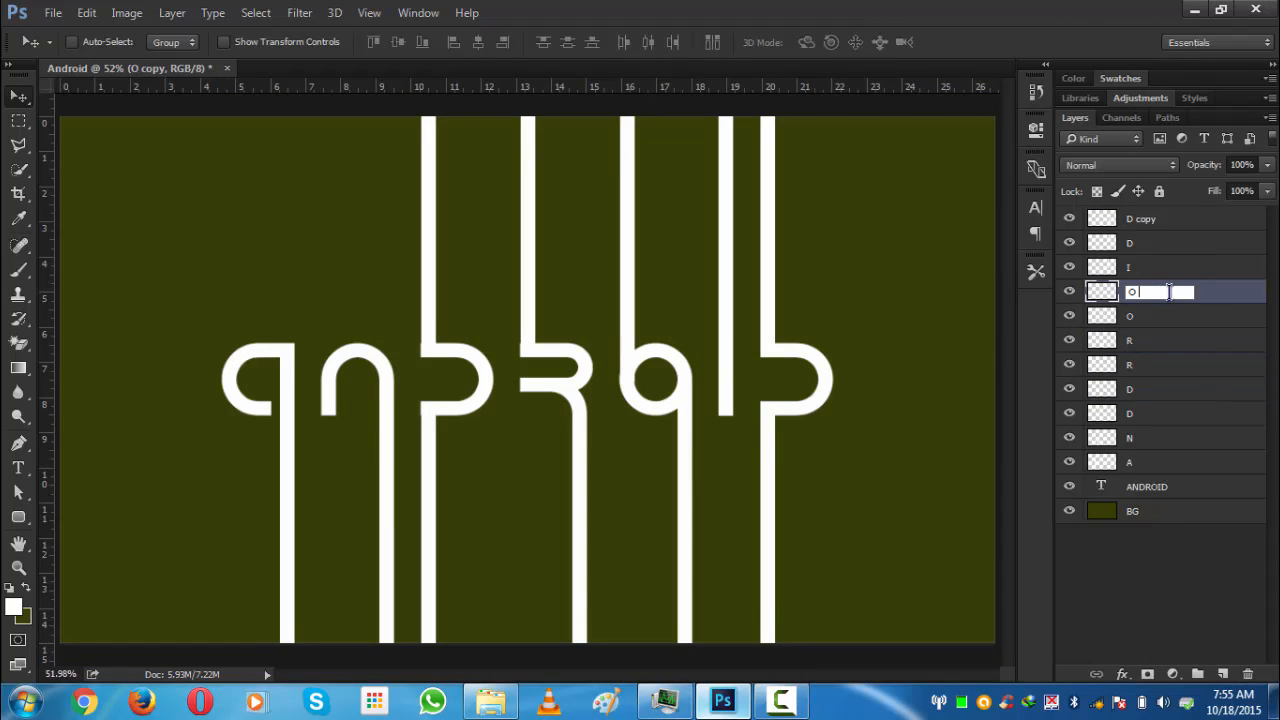
{"action": "key", "text": "Return"}
- Select every stem layer from A up to D copy and group them together
{"action": "left_click", "coordinate": [1093, 615]}
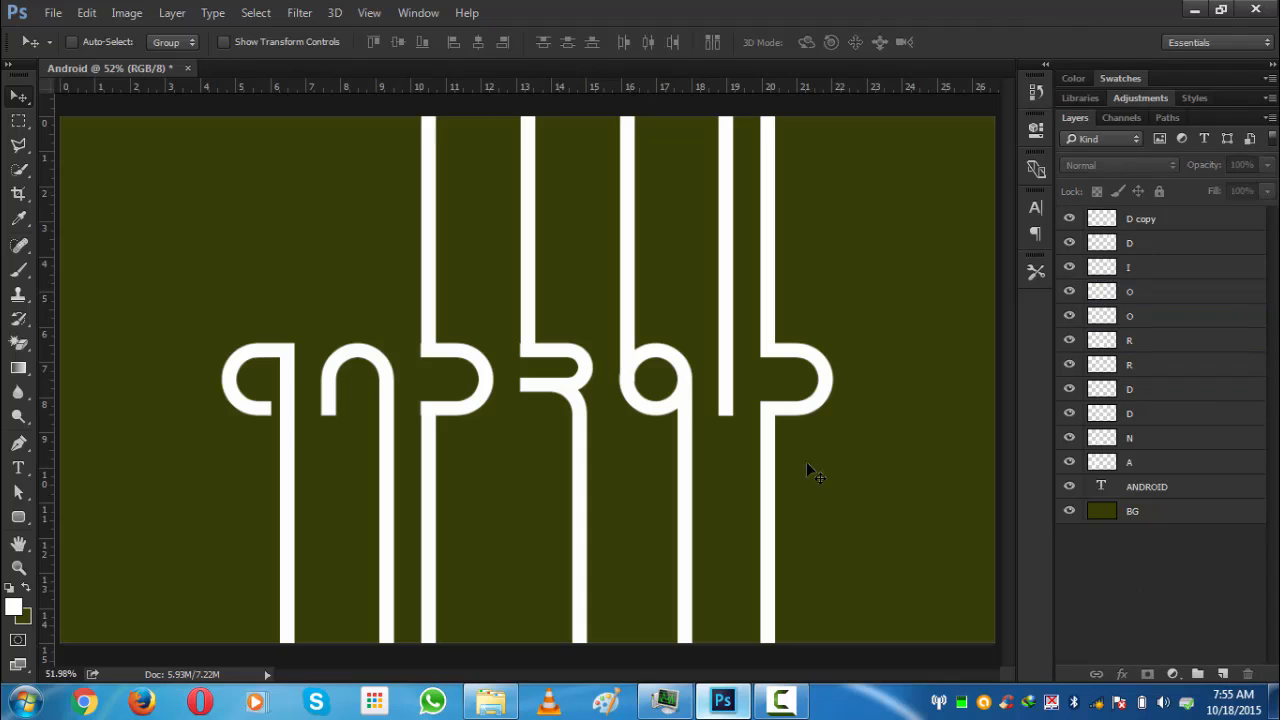
{"action": "key", "text": "ctrl+0"}
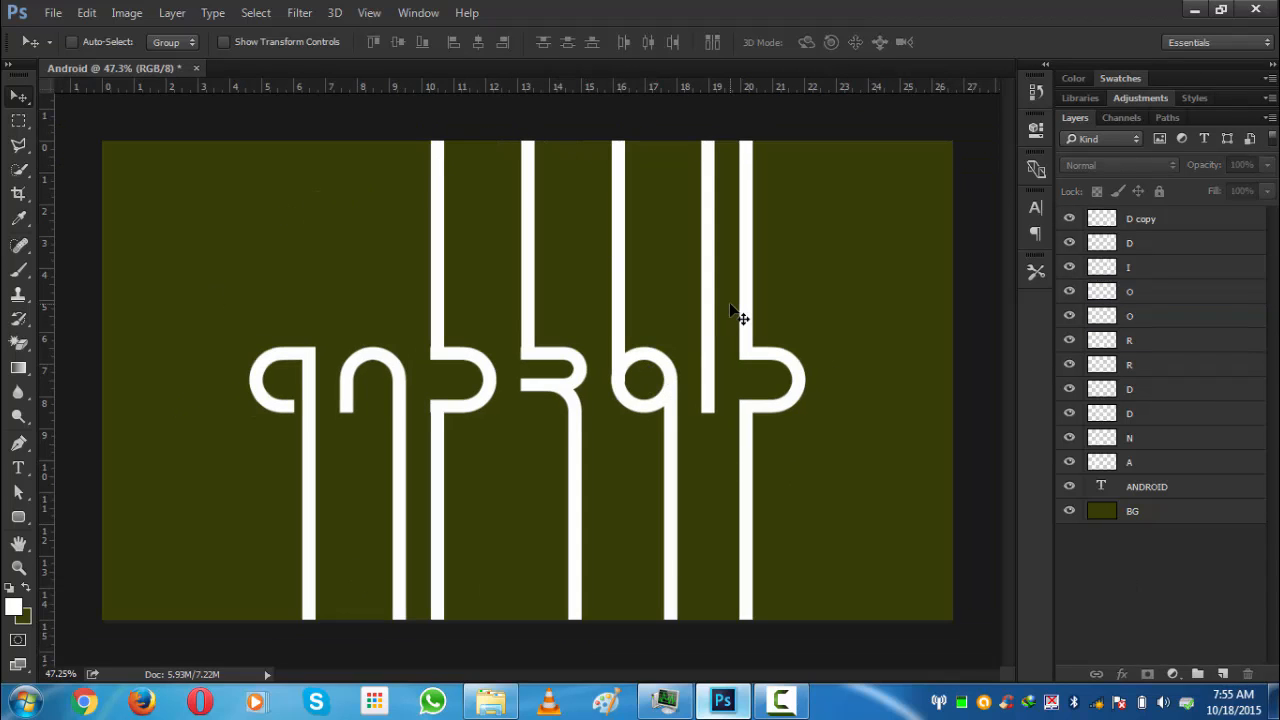
{"action": "left_click", "coordinate": [1170, 222]}
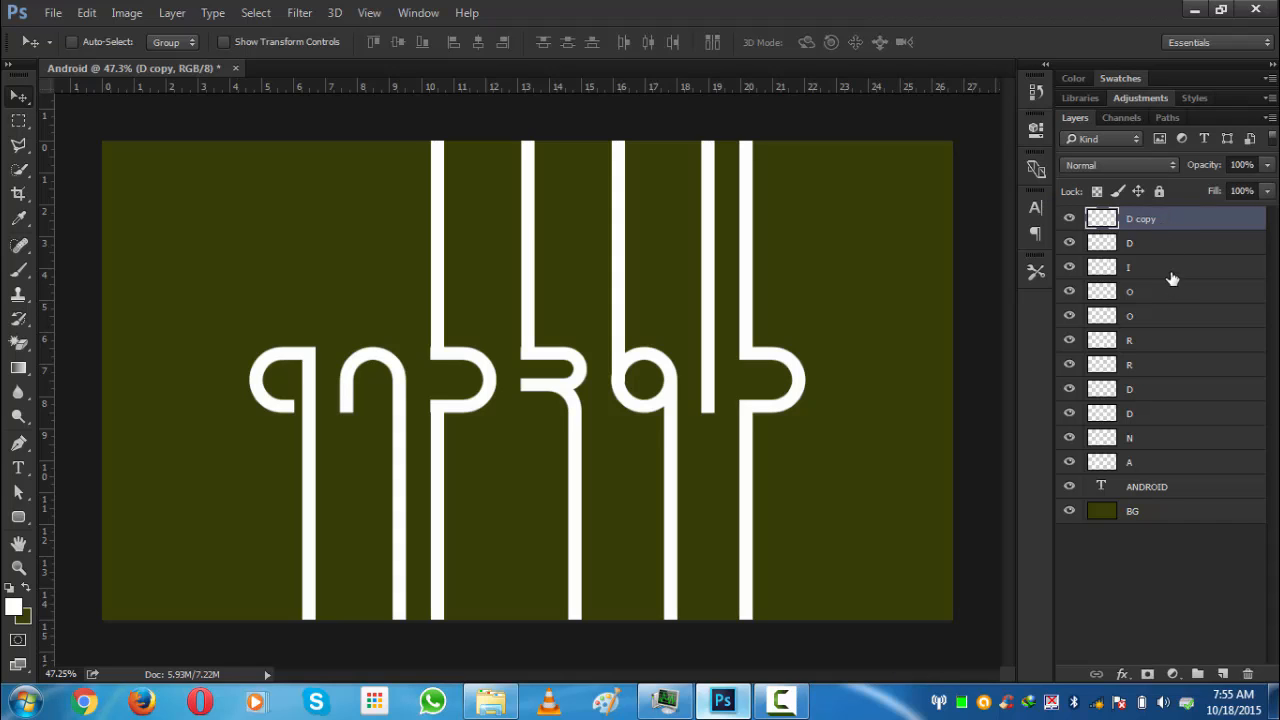
{"action": "key", "text": "Caps_Lock"}
{"action": "left_click", "coordinate": [1166, 462], "text": "shift"}
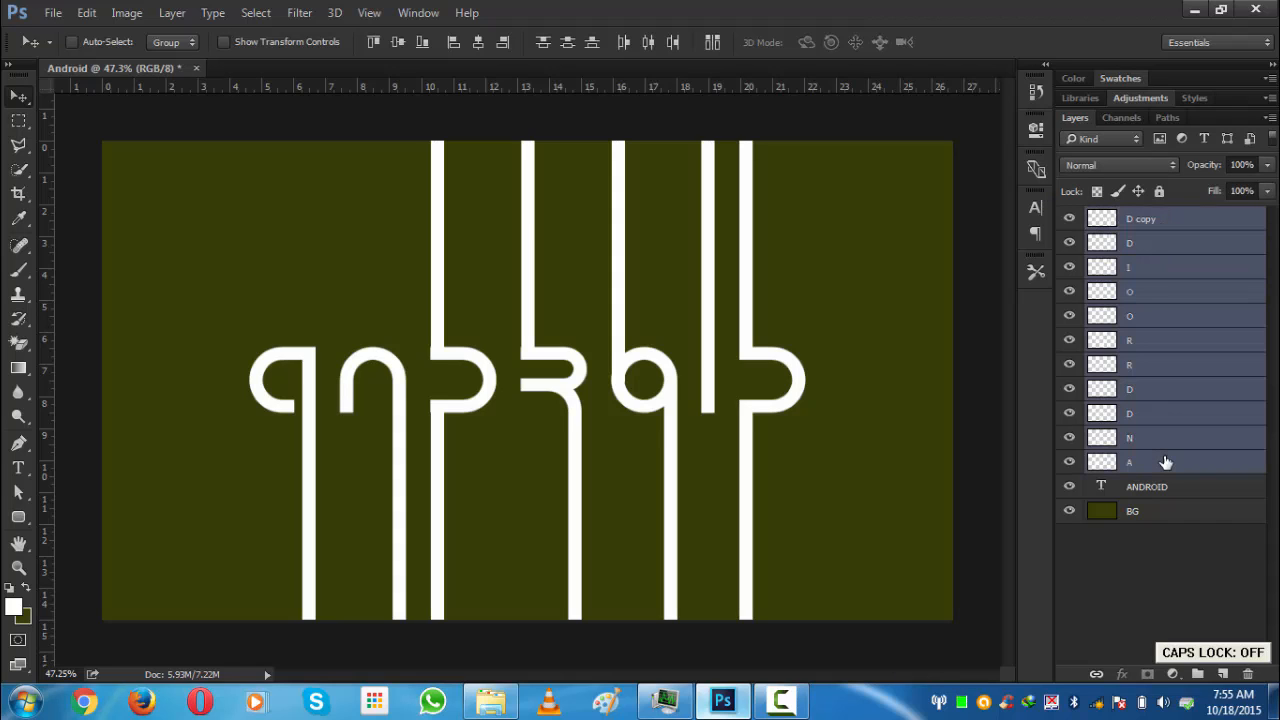
{"action": "key", "text": "ctrl+g"}
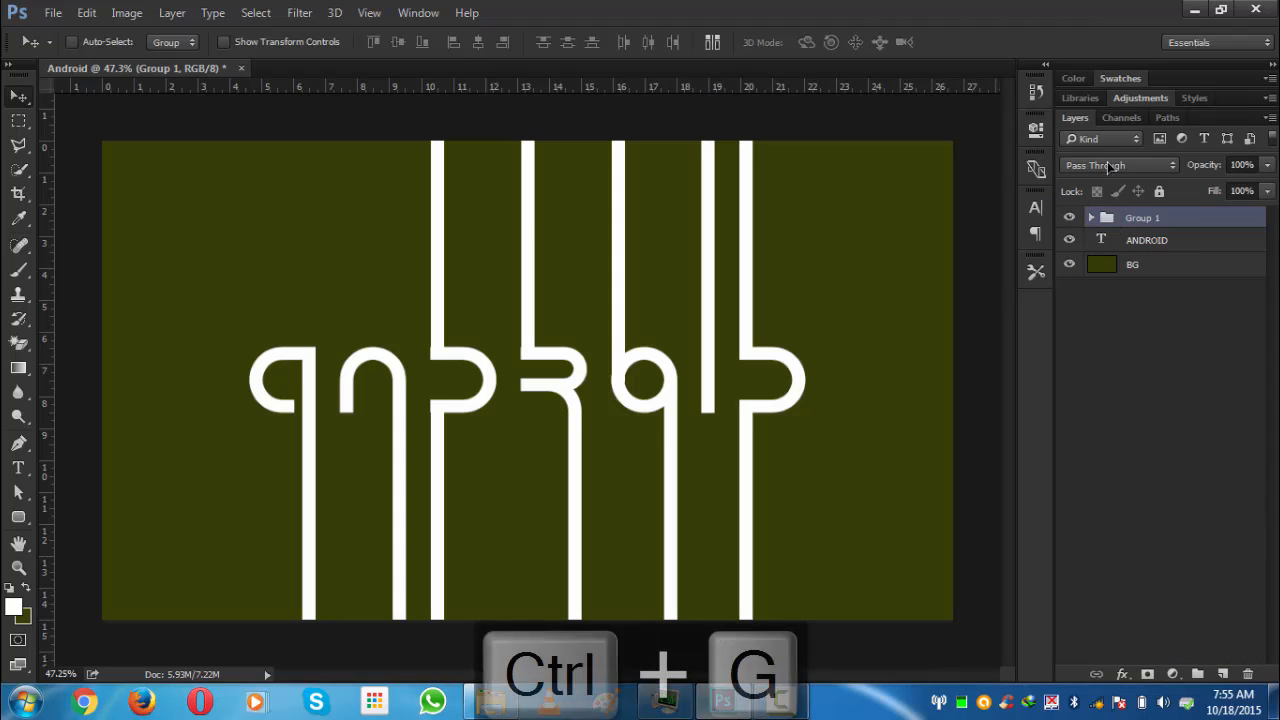
- Name the new group Android Lines and move it below the ANDROID text layer
{"action": "double_click", "coordinate": [1142, 218]}
{"action": "key", "text": "Caps_Lock"}
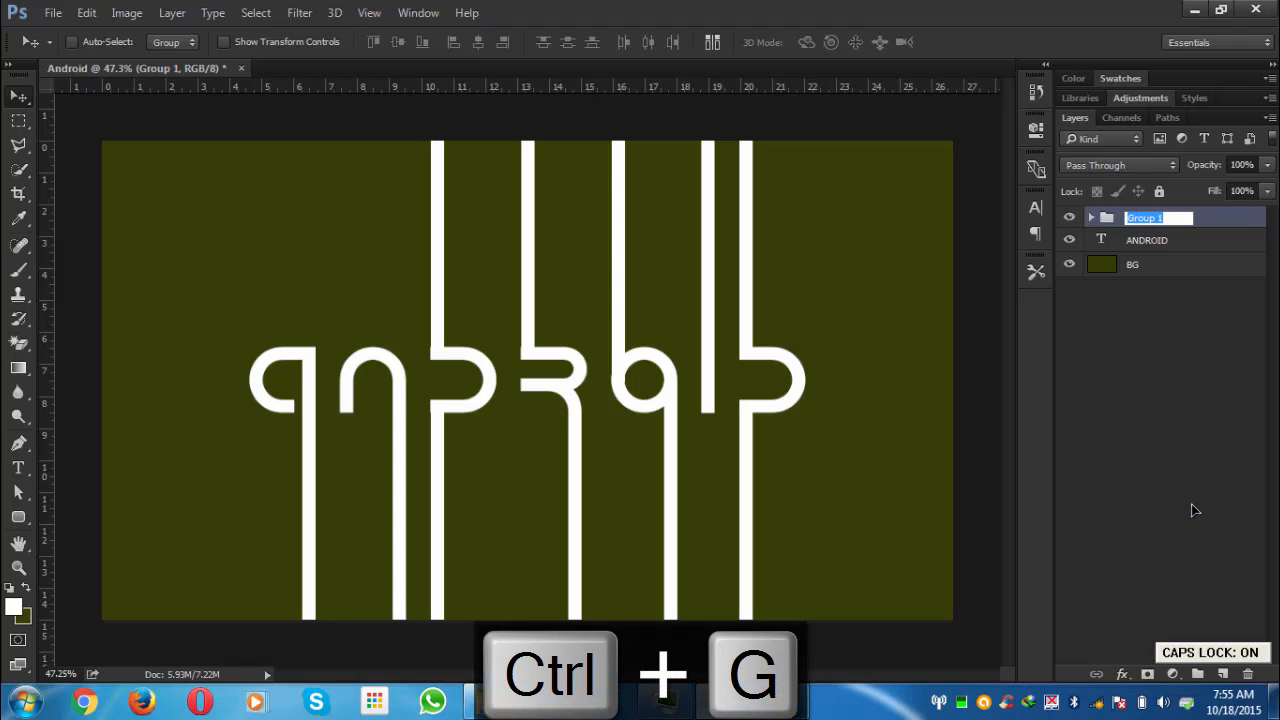
{"action": "type", "text": "A"}
{"action": "key", "text": "Caps_Lock"}
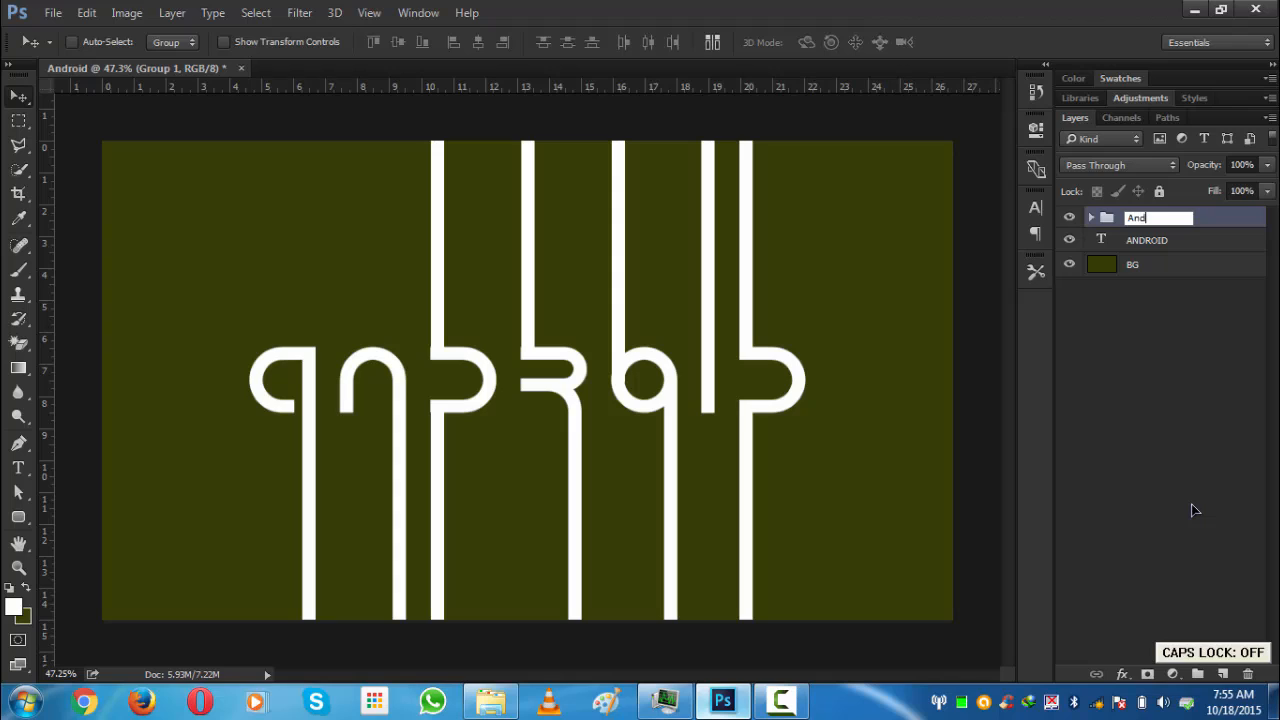
{"action": "type", "text": "ndroid"}
{"action": "key", "text": "Caps_Lock"}
{"action": "type", "text": "Lines"}
{"action": "key", "text": "Return"}
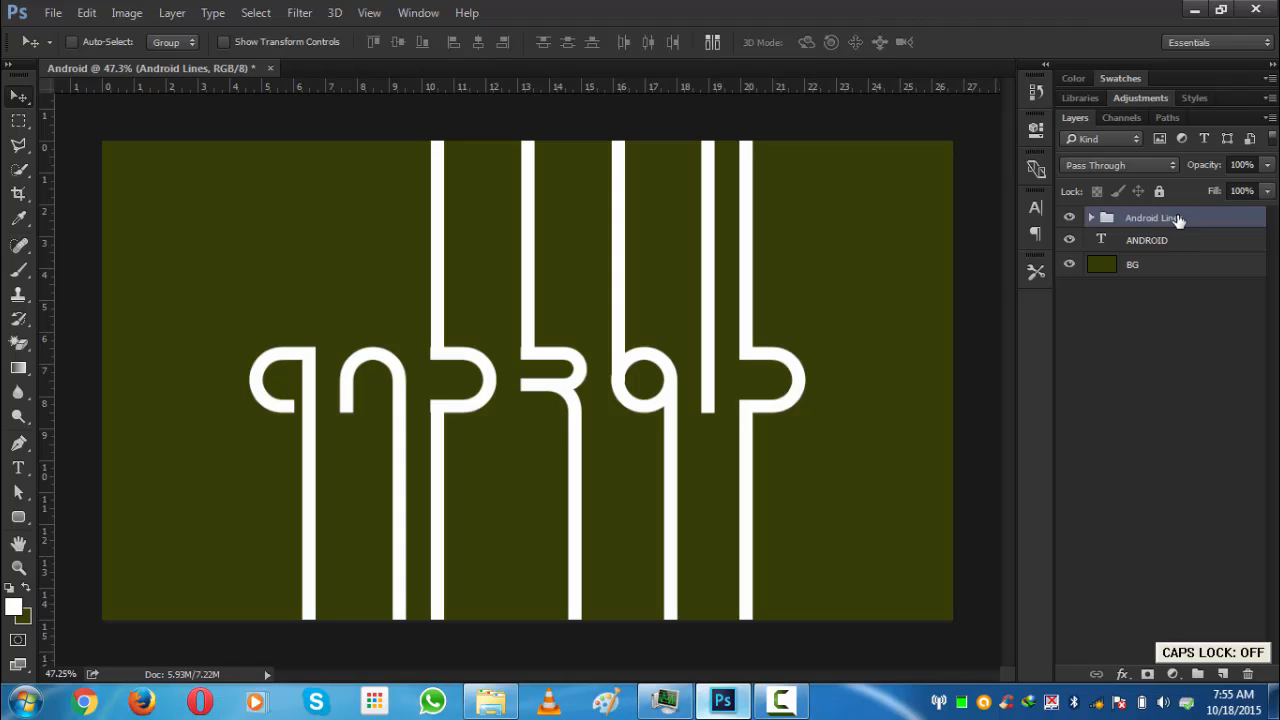
{"action": "left_click_drag", "start_coordinate": [1178, 220], "coordinate": [1177, 242]}
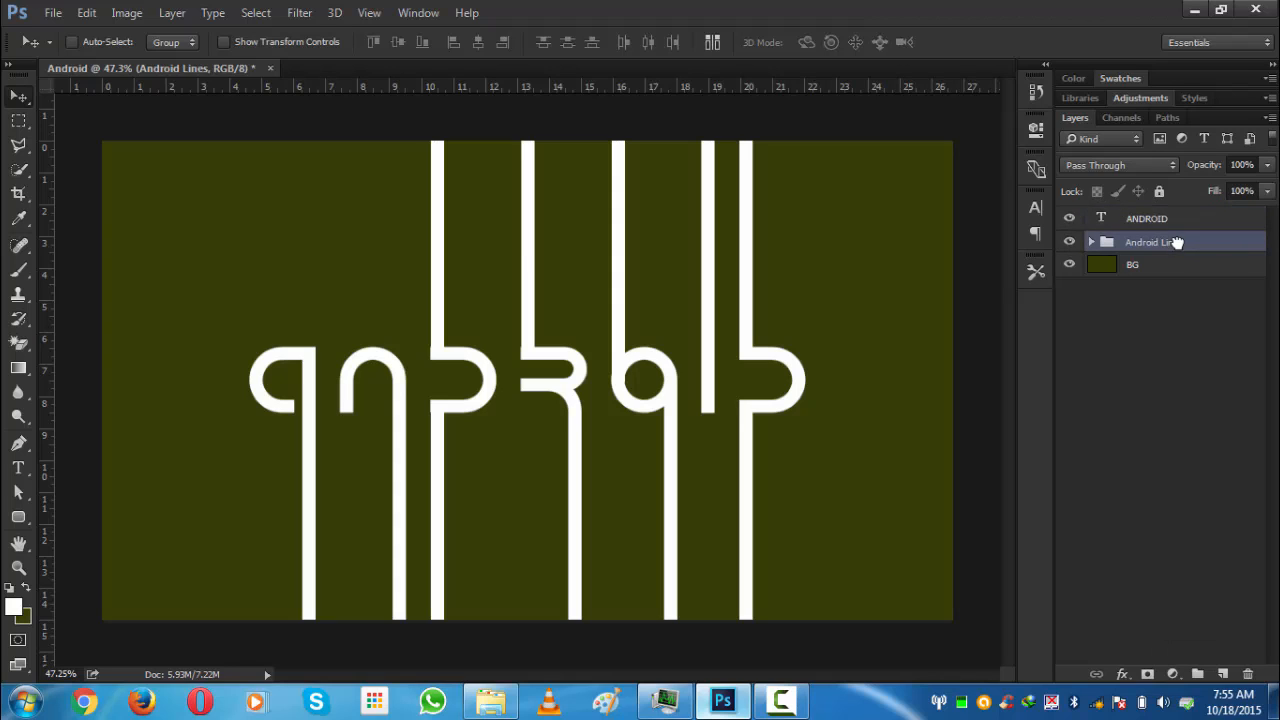
{"action": "left_click", "coordinate": [1167, 222]}
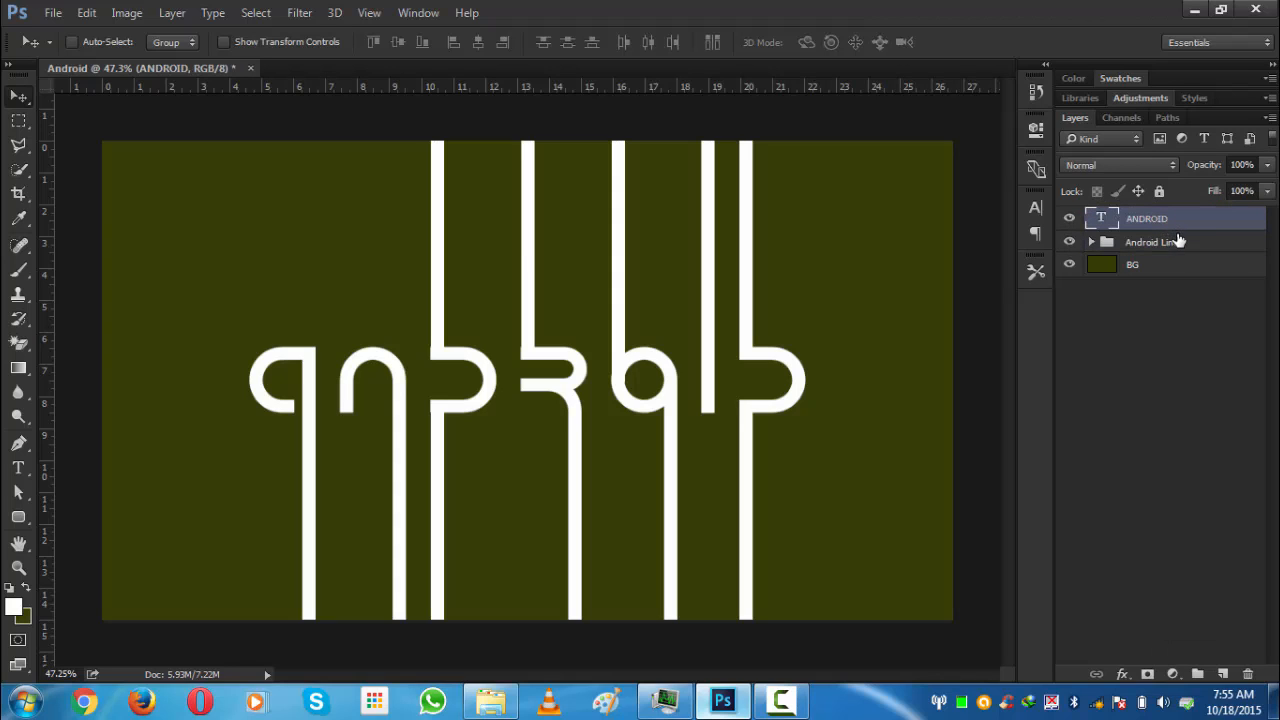
{"action": "left_click", "coordinate": [1178, 242], "text": "shift"}
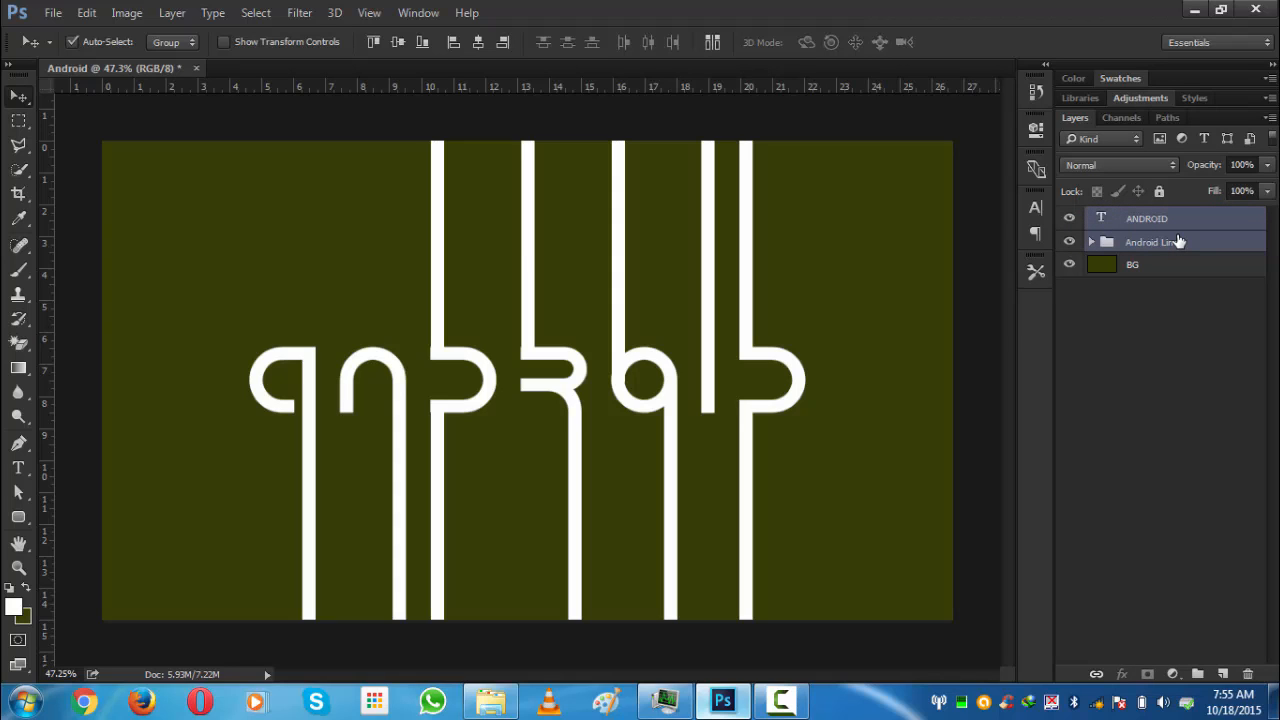
{"action": "key", "text": "ctrl+g"}
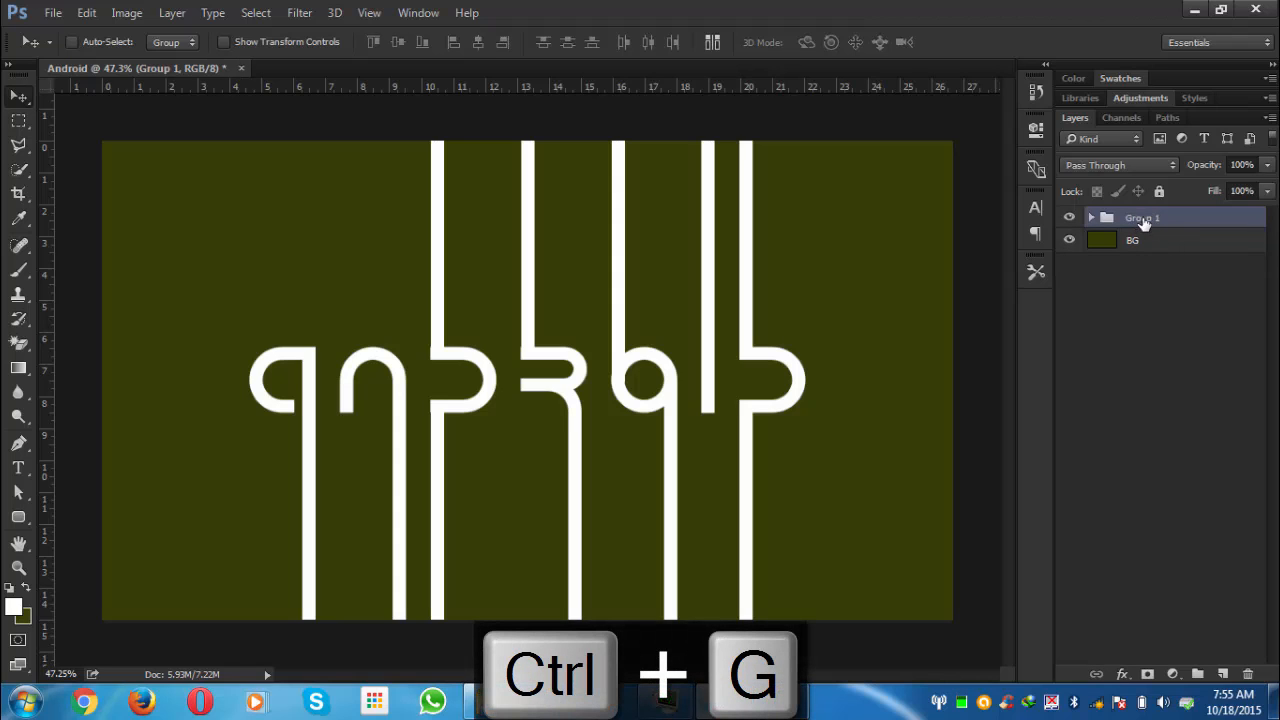
{"action": "key", "text": "ctrl+z"}
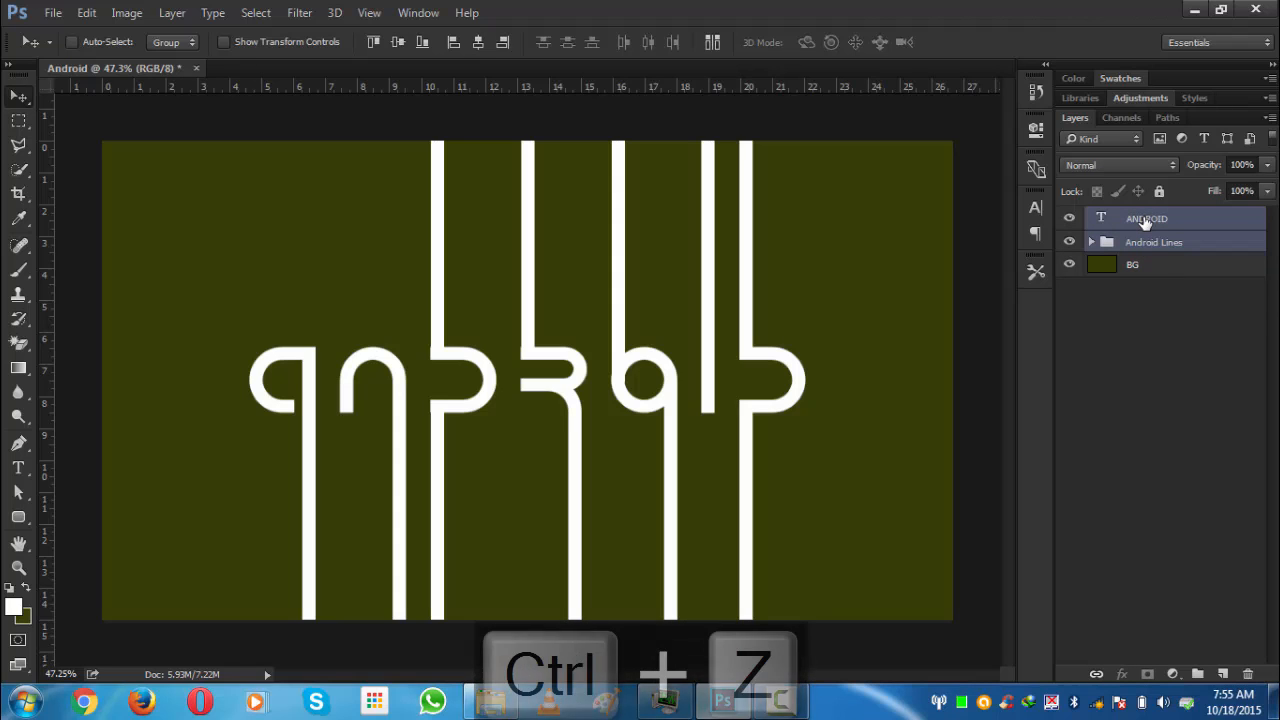
- Move the ANDROID text layer inside the Android Lines group
{"action": "left_click", "coordinate": [1106, 246]}
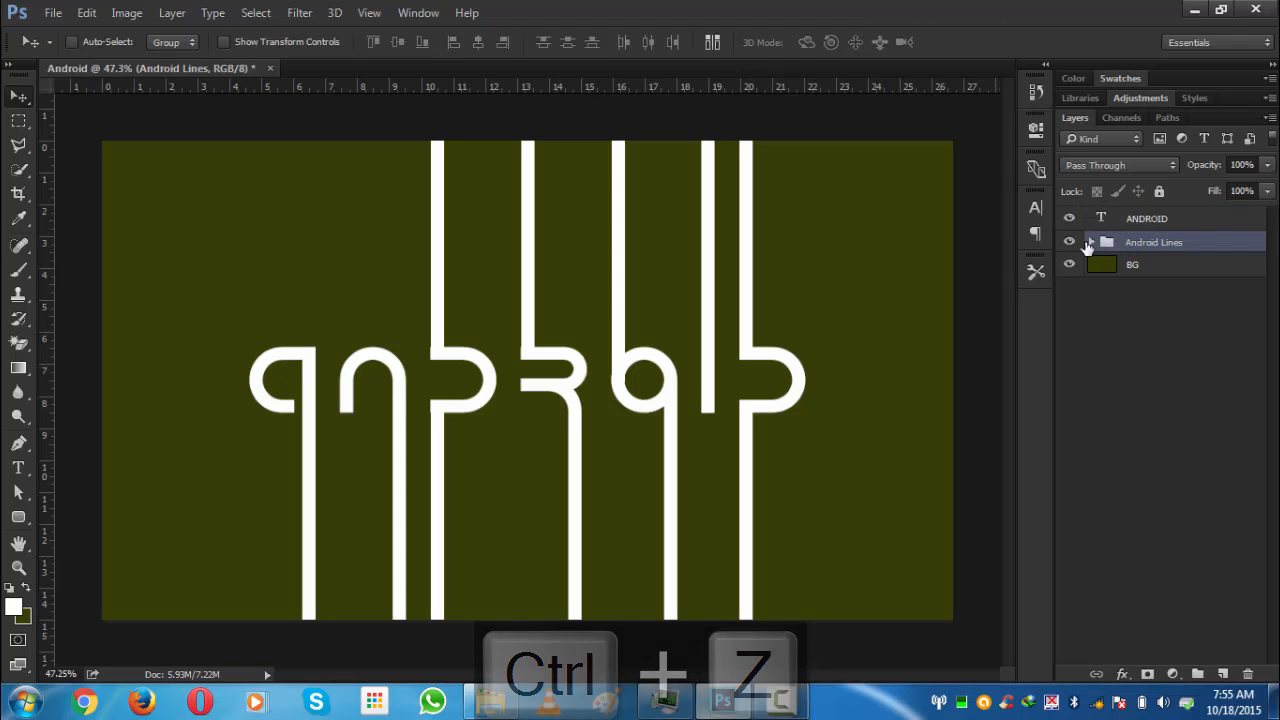
{"action": "left_click", "coordinate": [1092, 244]}
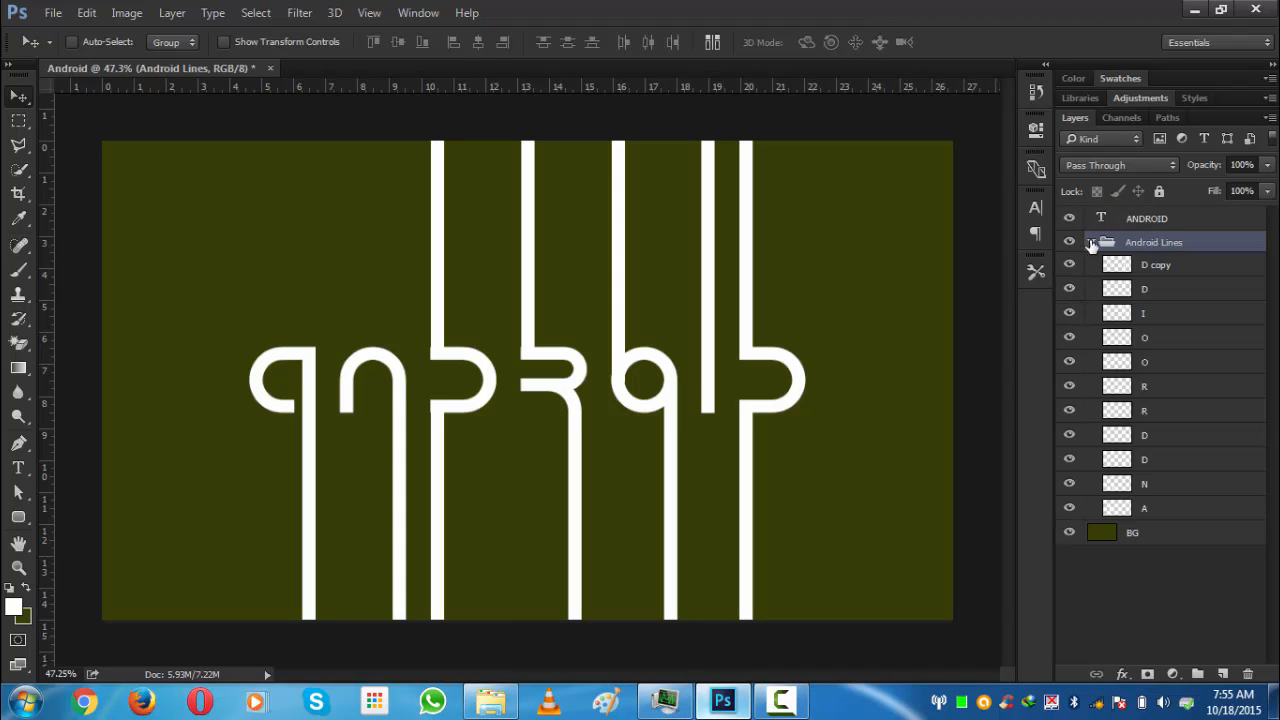
{"action": "left_click_drag", "start_coordinate": [1104, 220], "coordinate": [1142, 236]}
{"action": "left_click", "coordinate": [1092, 219]}
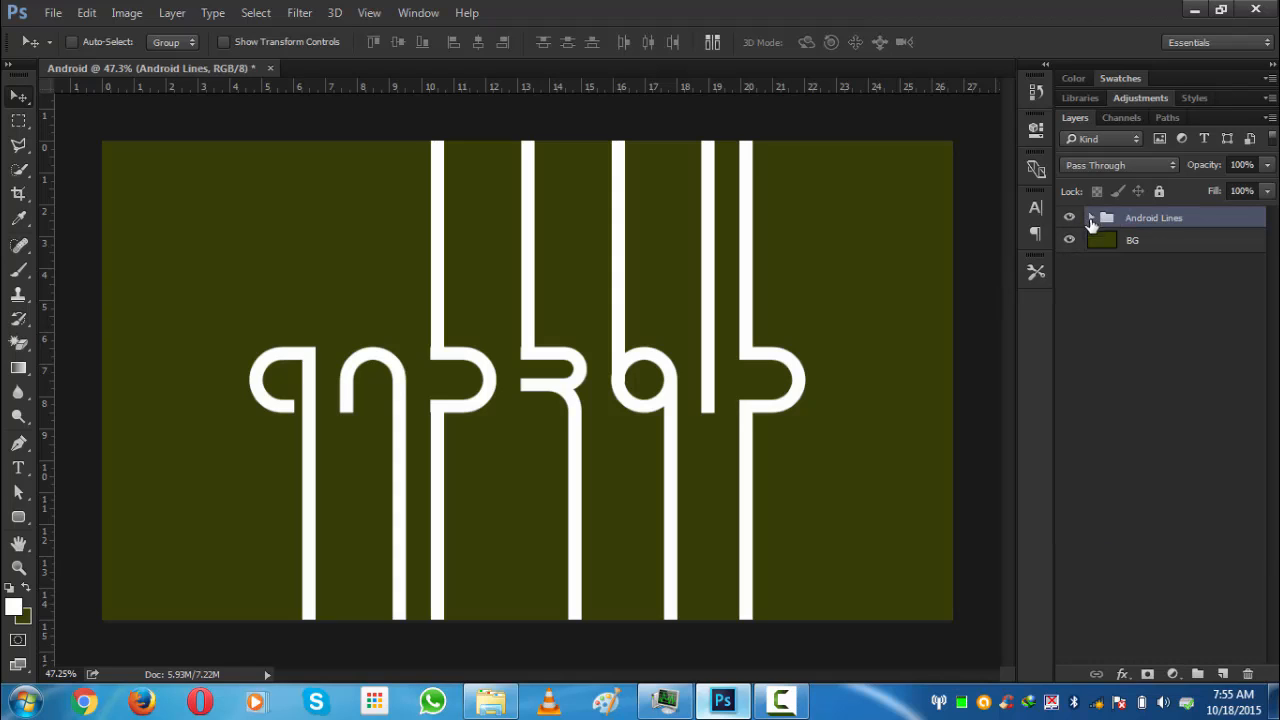
- Rotate the Android Lines group by -15° and shift it left and up on the canvas
{"action": "left_click", "coordinate": [1128, 243]}
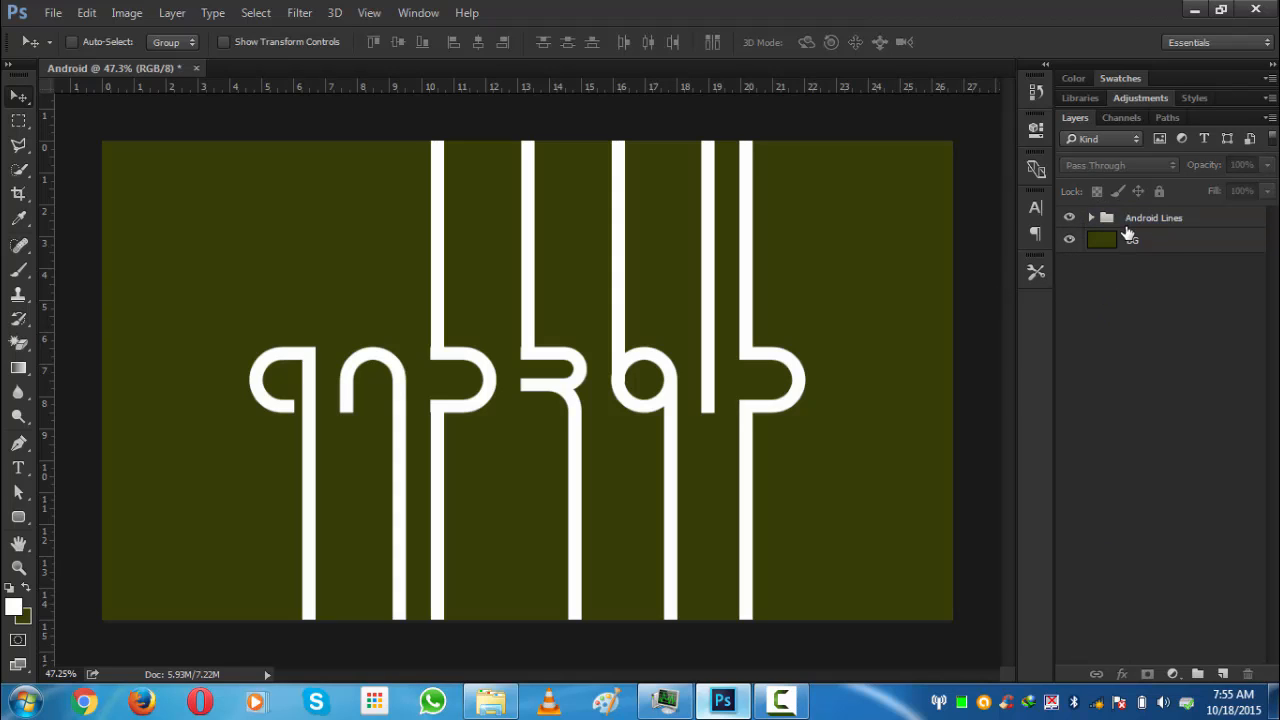
{"action": "left_click", "coordinate": [1126, 225]}
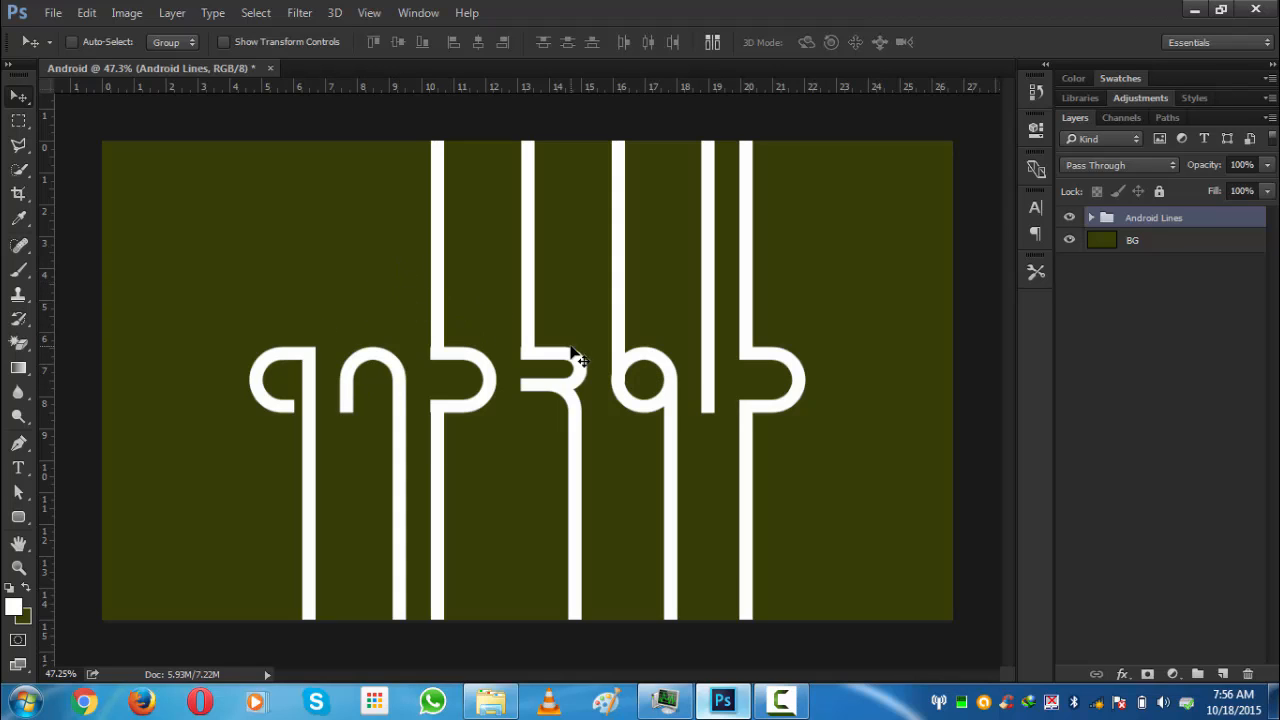
{"action": "scroll", "coordinate": [575, 350], "scroll_direction": "down", "scroll_amount": 1}
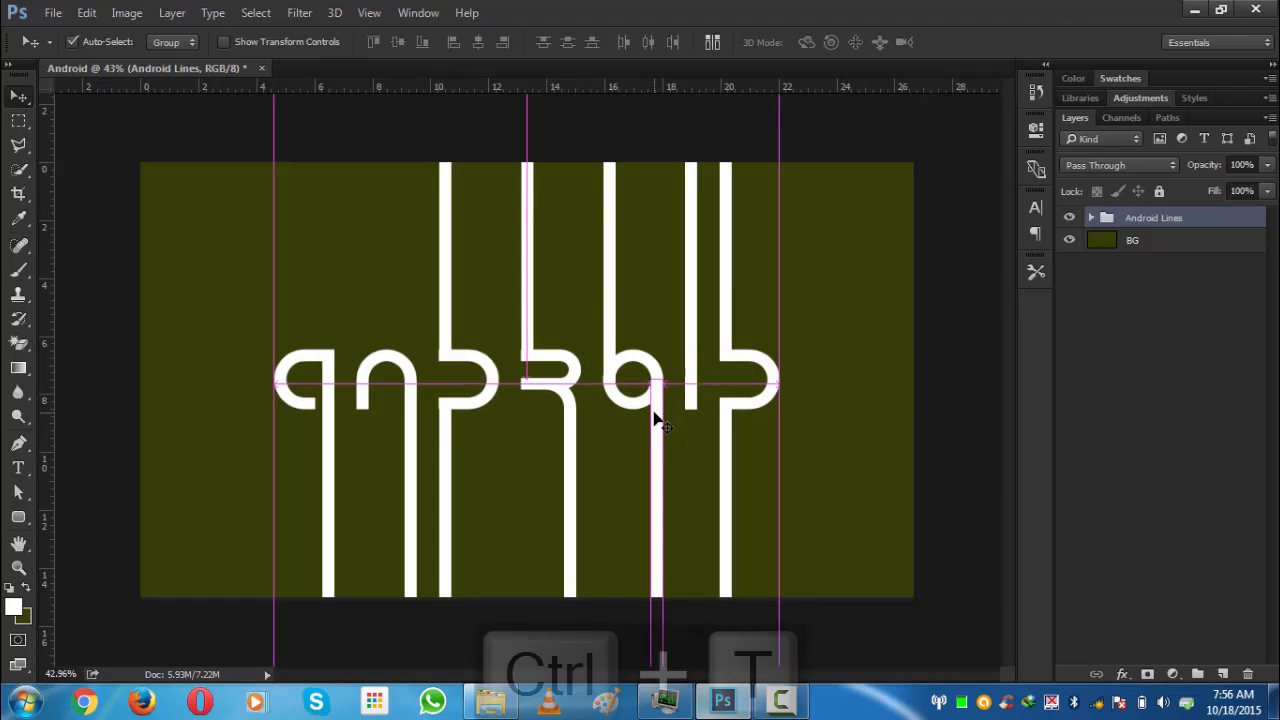
{"action": "key", "text": "ctrl+t"}
{"action": "scroll", "coordinate": [583, 262], "scroll_direction": "down", "scroll_amount": 5}
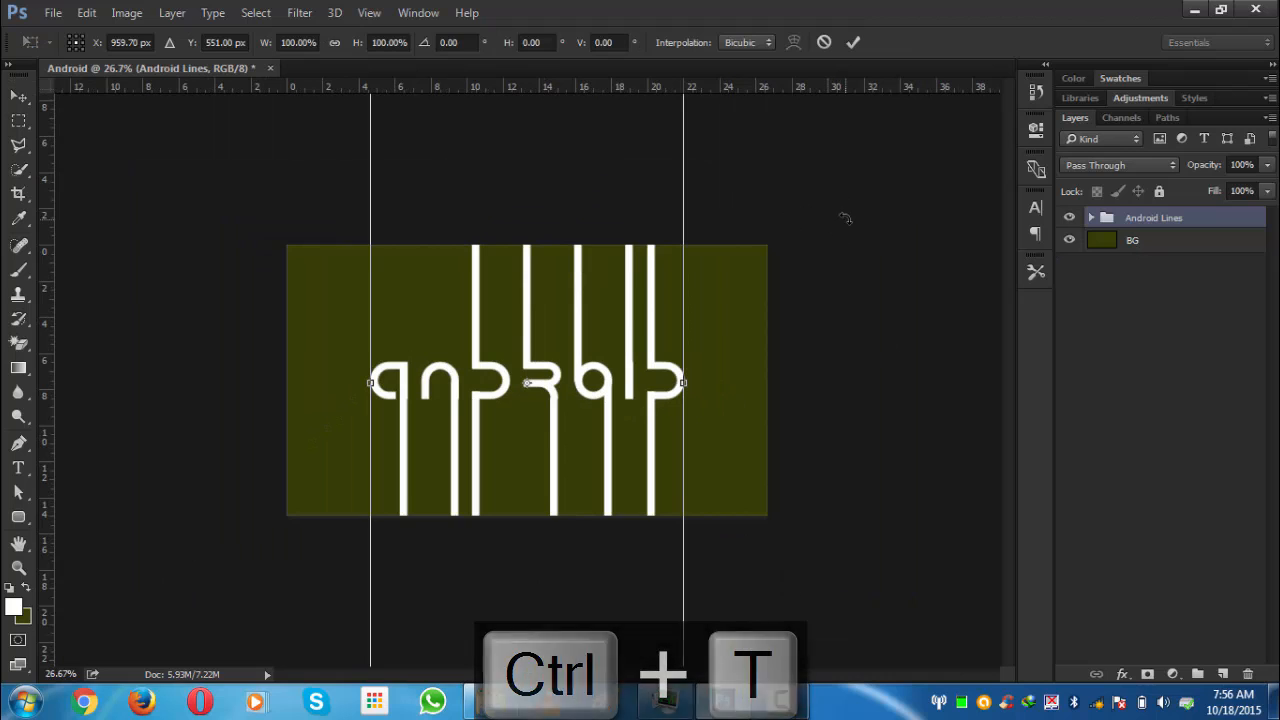
{"action": "left_click_drag", "start_coordinate": [836, 210], "coordinate": [638, 168]}
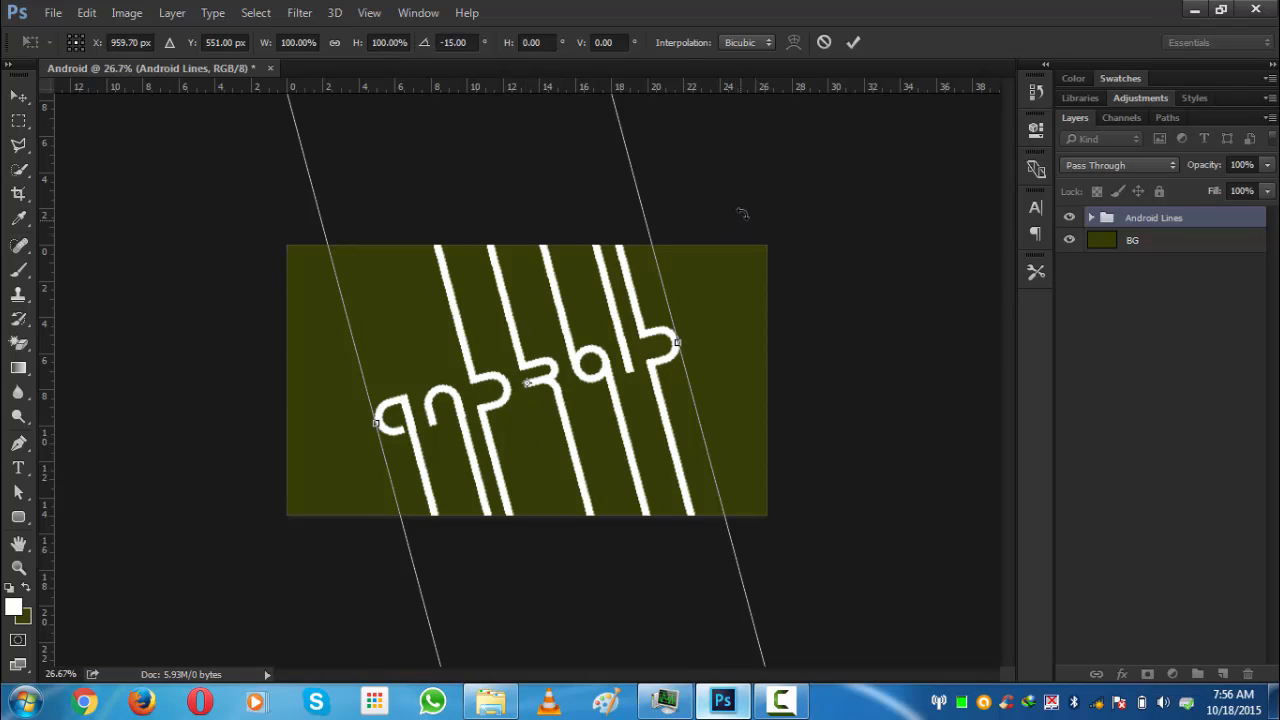
{"action": "mouse_move", "coordinate": [752, 210]}
{"action": "left_mouse_down"}
{"action": "mouse_move", "coordinate": [774, 220]}
{"action": "mouse_move", "coordinate": [748, 216]}
{"action": "mouse_move", "coordinate": [752, 186]}
{"action": "left_mouse_up"}
{"action": "left_click_drag", "start_coordinate": [583, 459], "coordinate": [511, 461]}
{"action": "left_click_drag", "start_coordinate": [443, 422], "coordinate": [443, 422]}
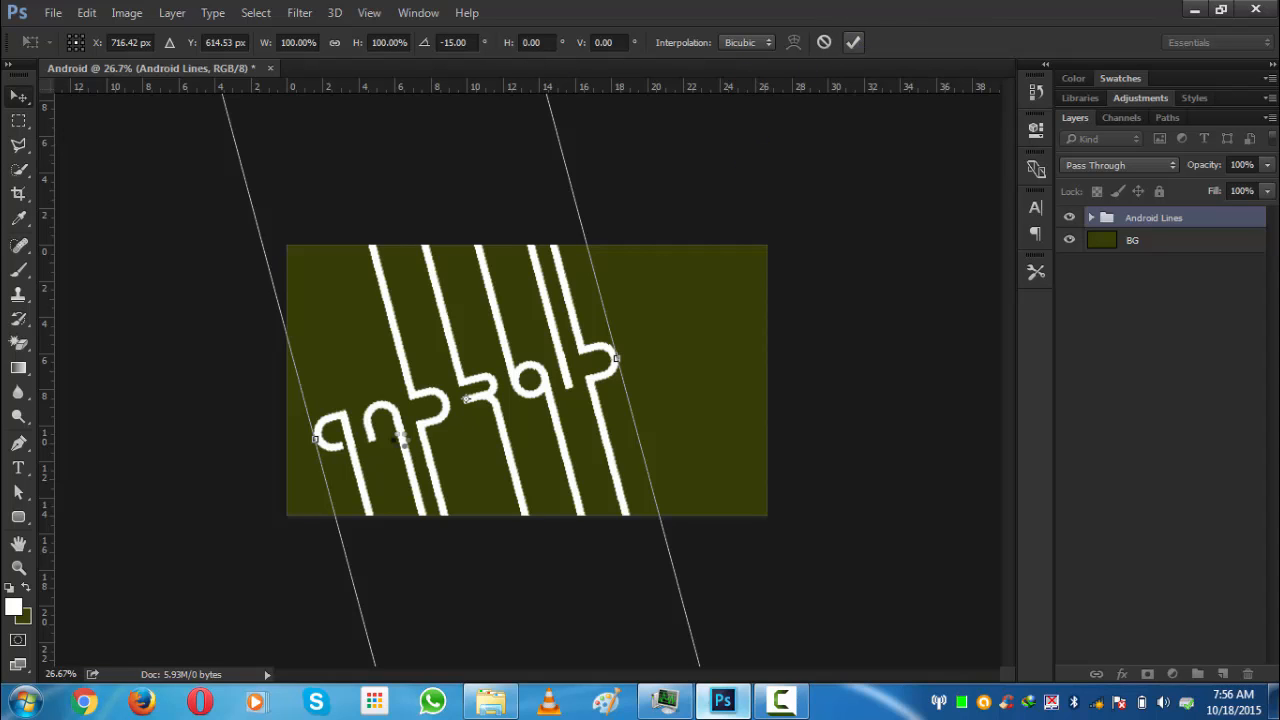
{"action": "key", "text": "Return"}
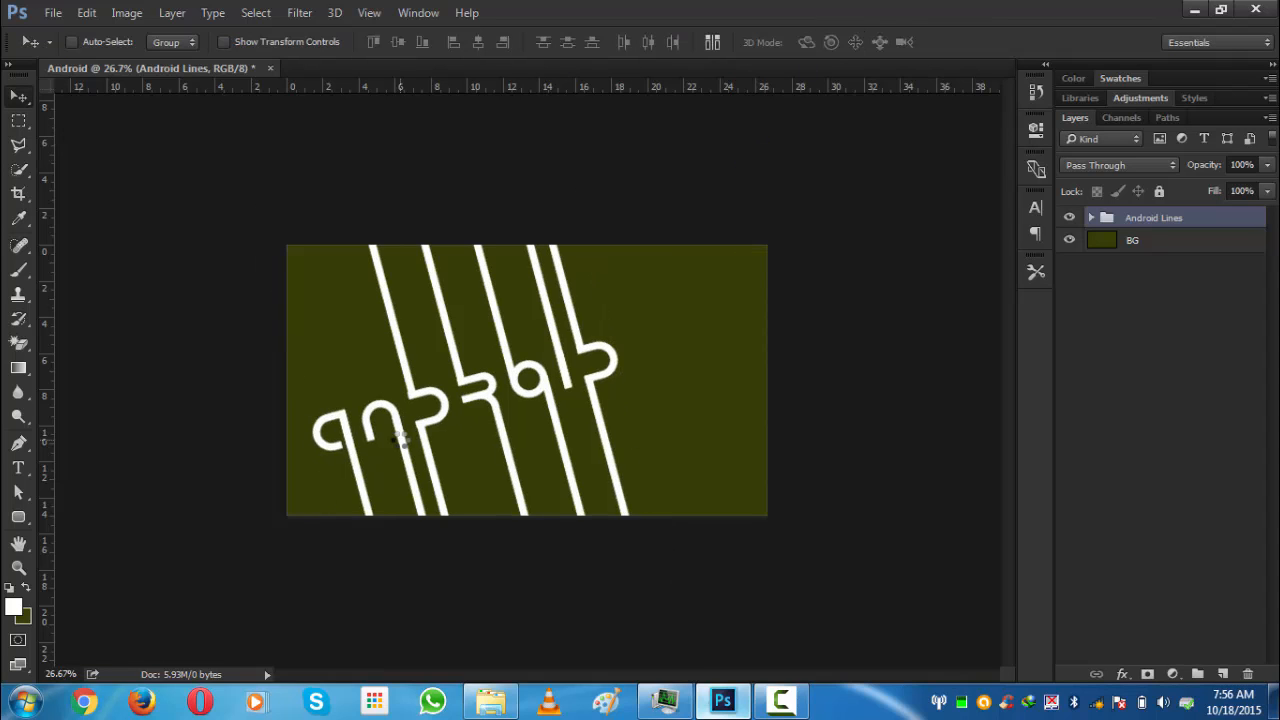
- Create a new empty layer and put it in its own group
{"action": "key", "text": "ctrl+0"}
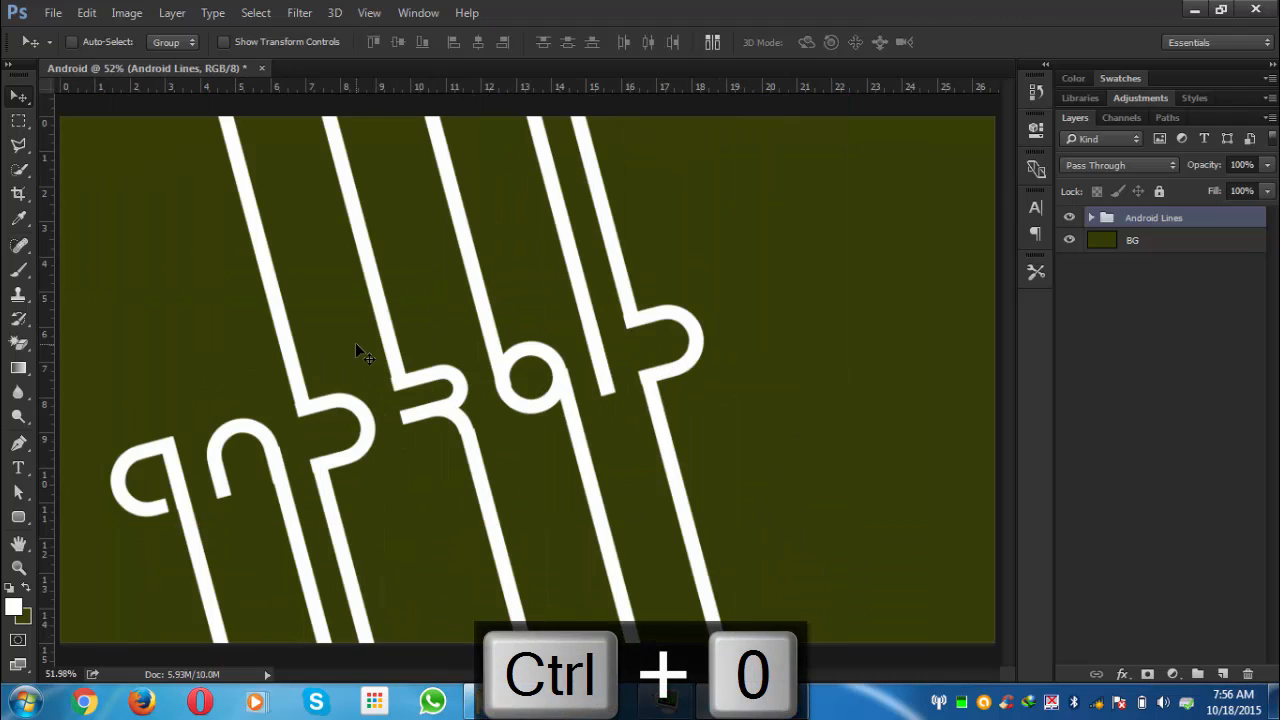
{"action": "key", "text": "ctrl+0"}
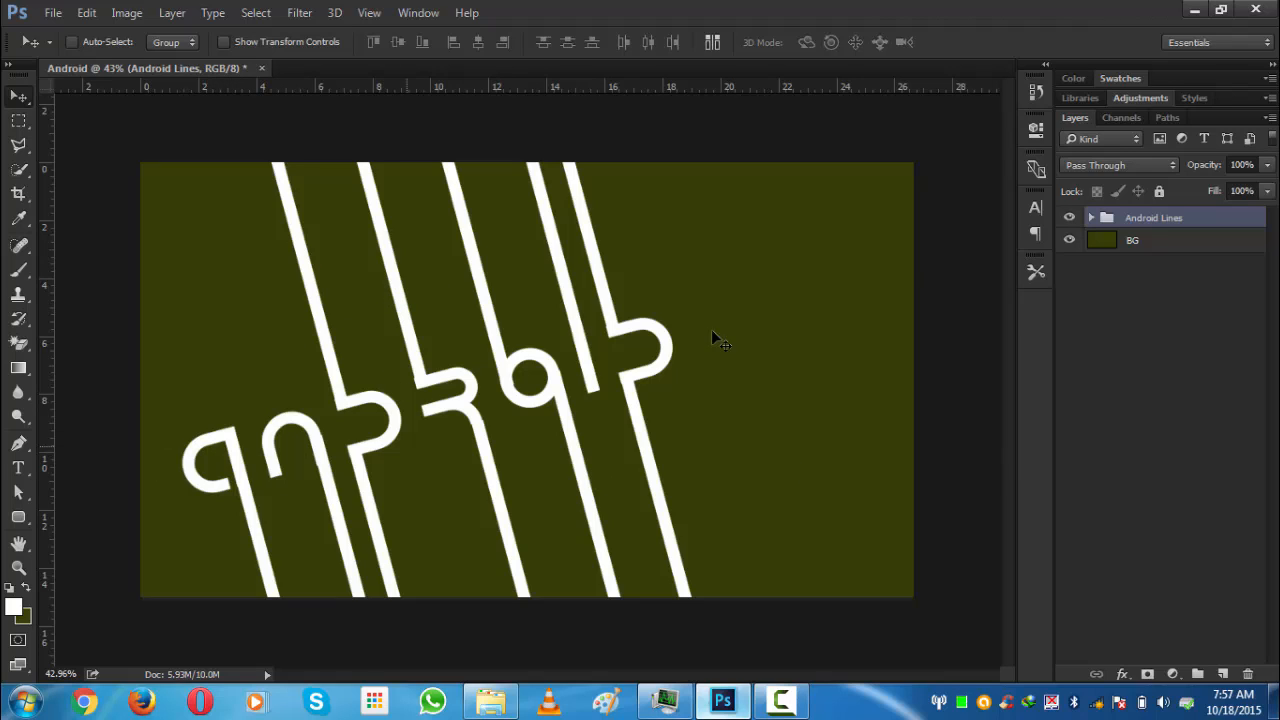
{"action": "left_click", "coordinate": [1221, 675]}
{"action": "key", "text": "ctrl+g"}
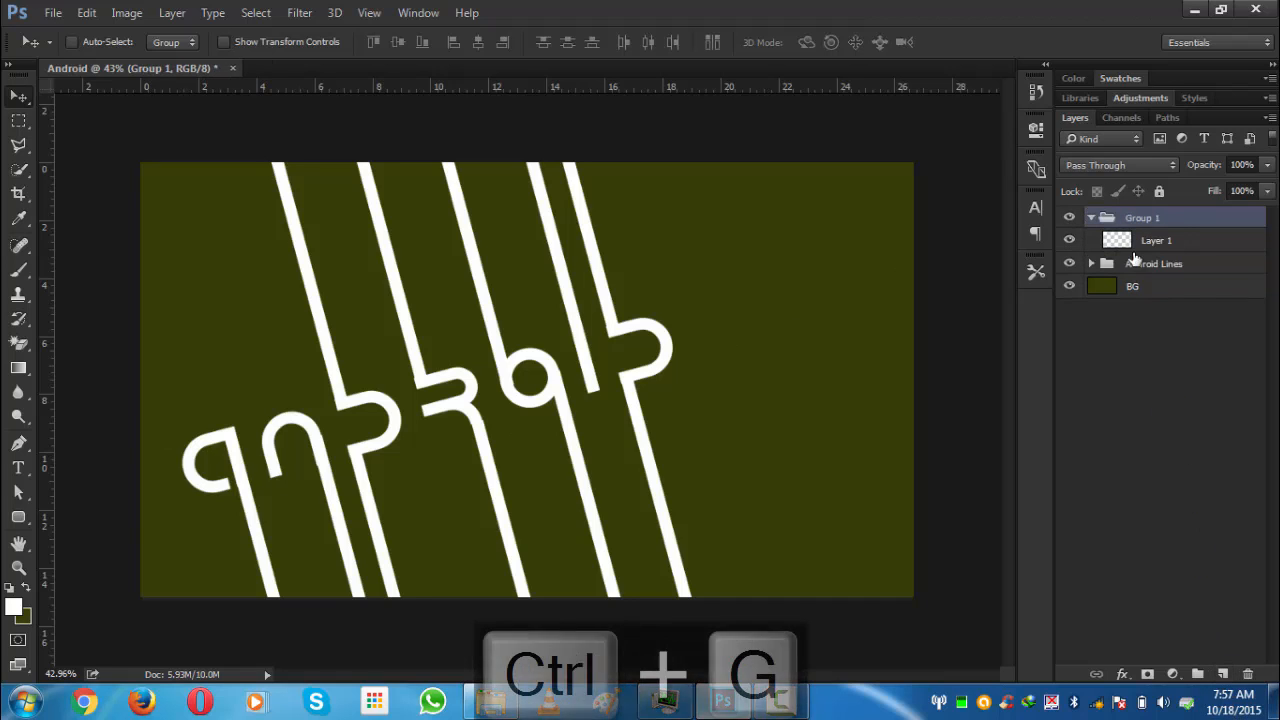
- Name the new group Colours and move it below the Android Lines group
{"action": "double_click", "coordinate": [1141, 218]}
{"action": "key", "text": "Caps_Lock"}
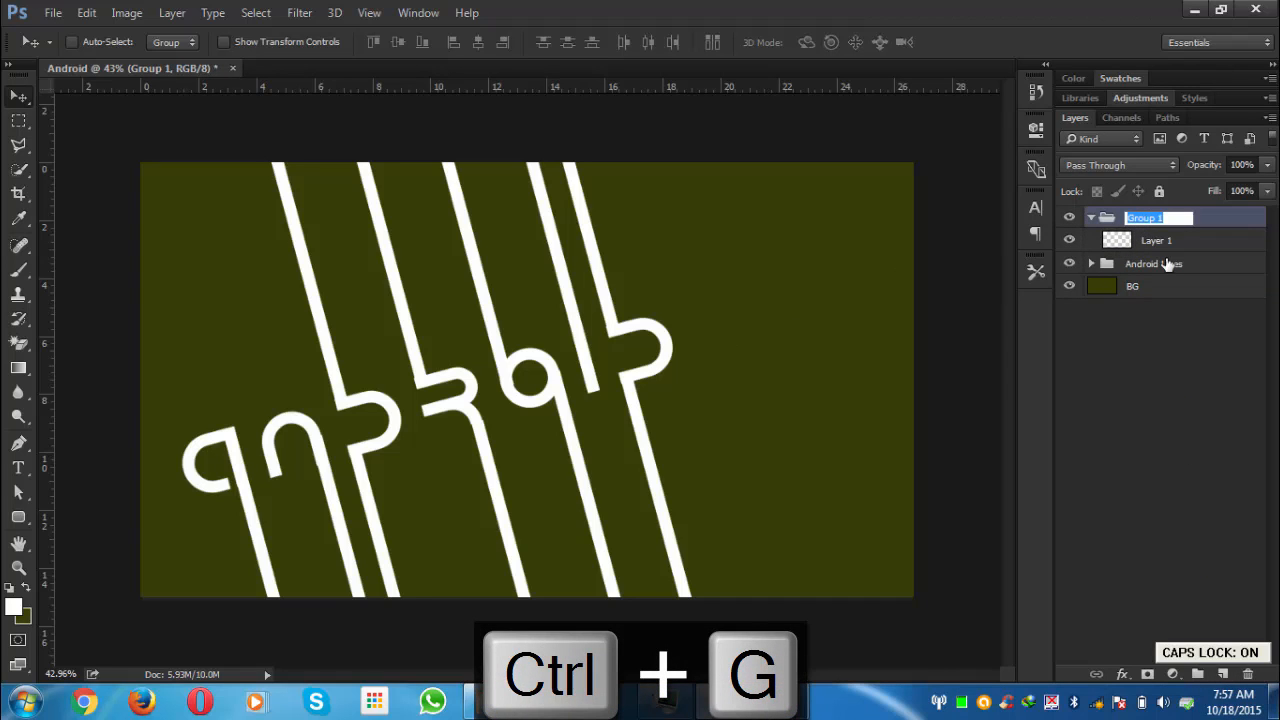
{"action": "type", "text": "C"}
{"action": "key", "text": "Caps_Lock"}
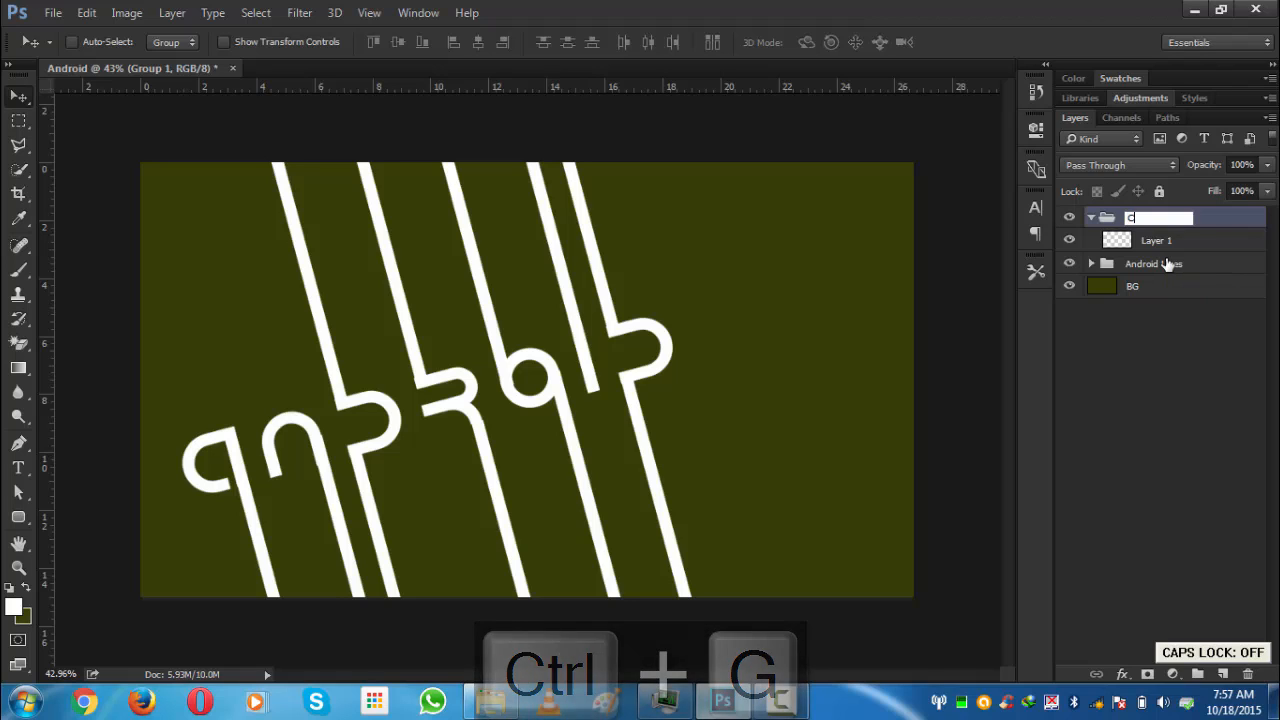
{"action": "type", "text": "olours"}
{"action": "key", "text": "Return"}
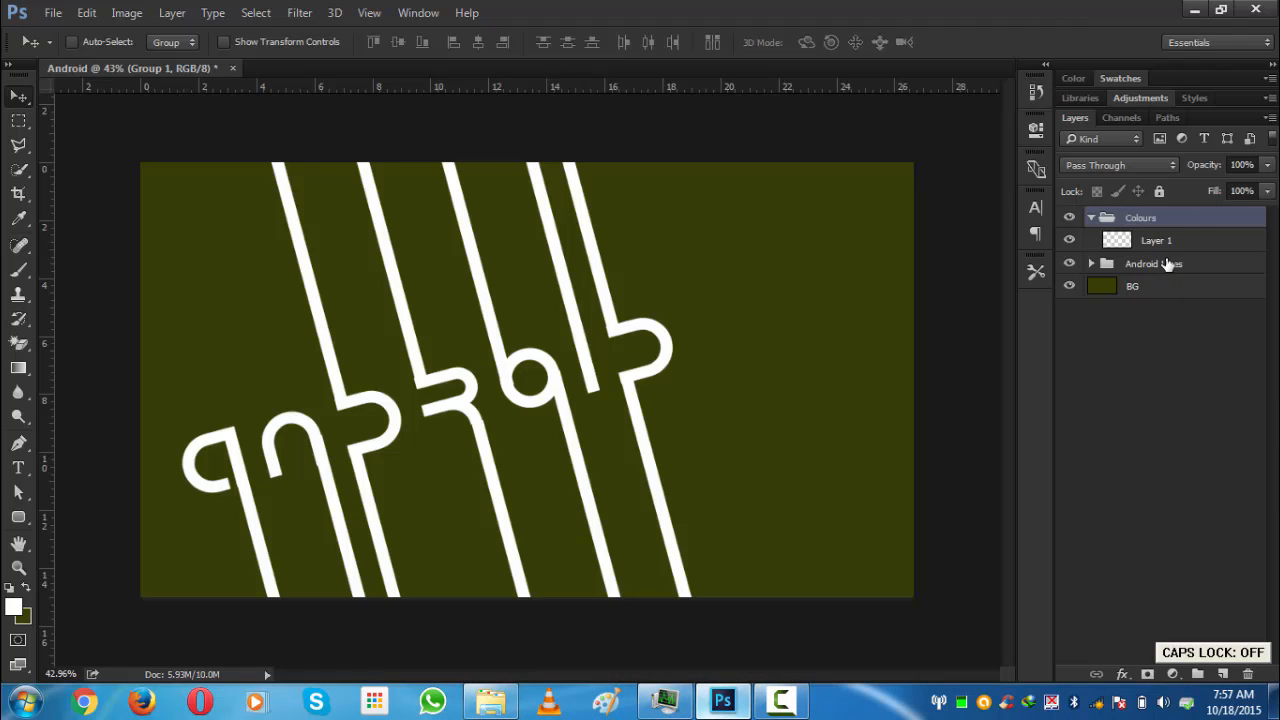
{"action": "left_click_drag", "start_coordinate": [1155, 225], "coordinate": [1162, 282]}
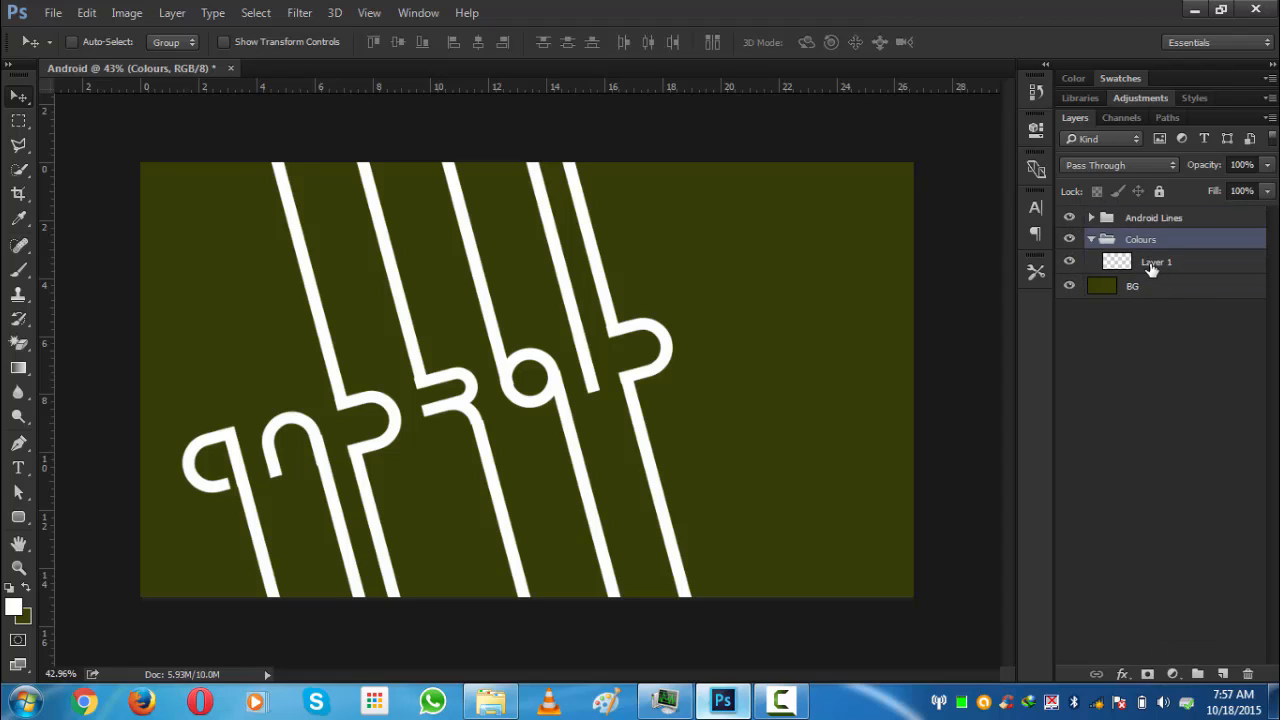
- On Layer 1, use the Polygonal Lasso to outline the area left of the first stem, extending past the canvas edges
{"action": "left_click", "coordinate": [1155, 264]}
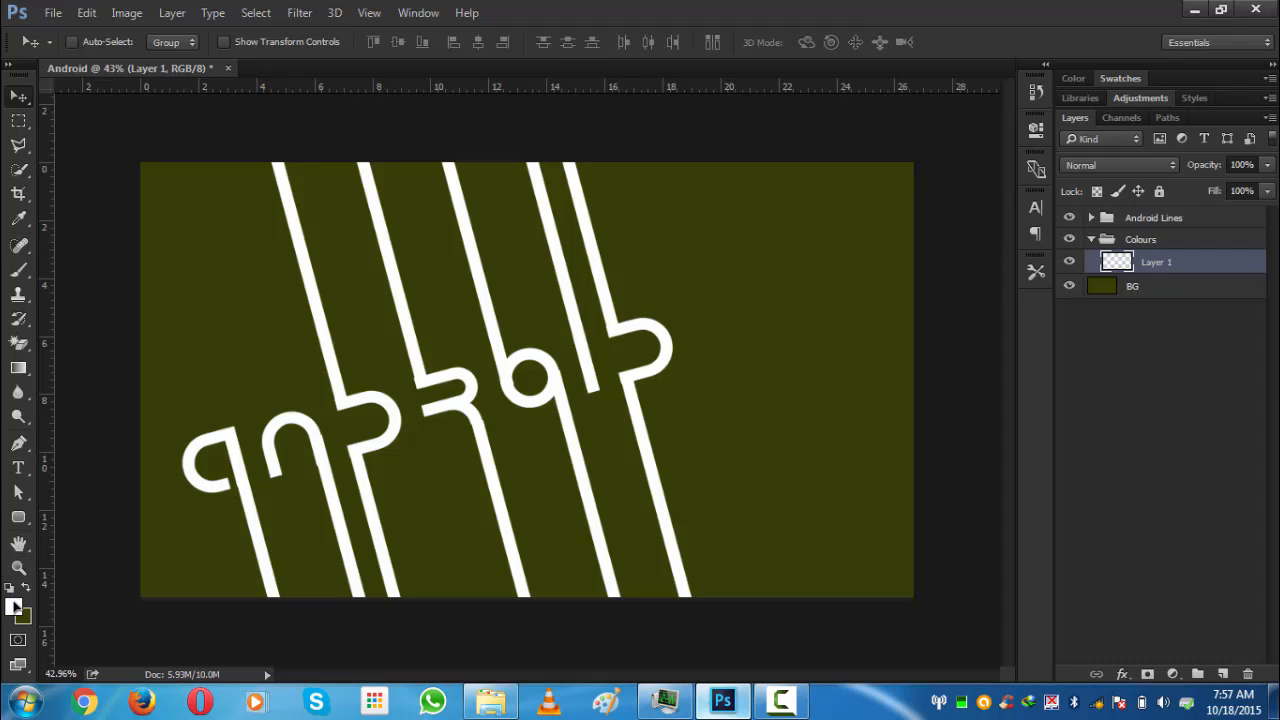
{"action": "left_click", "coordinate": [16, 152]}
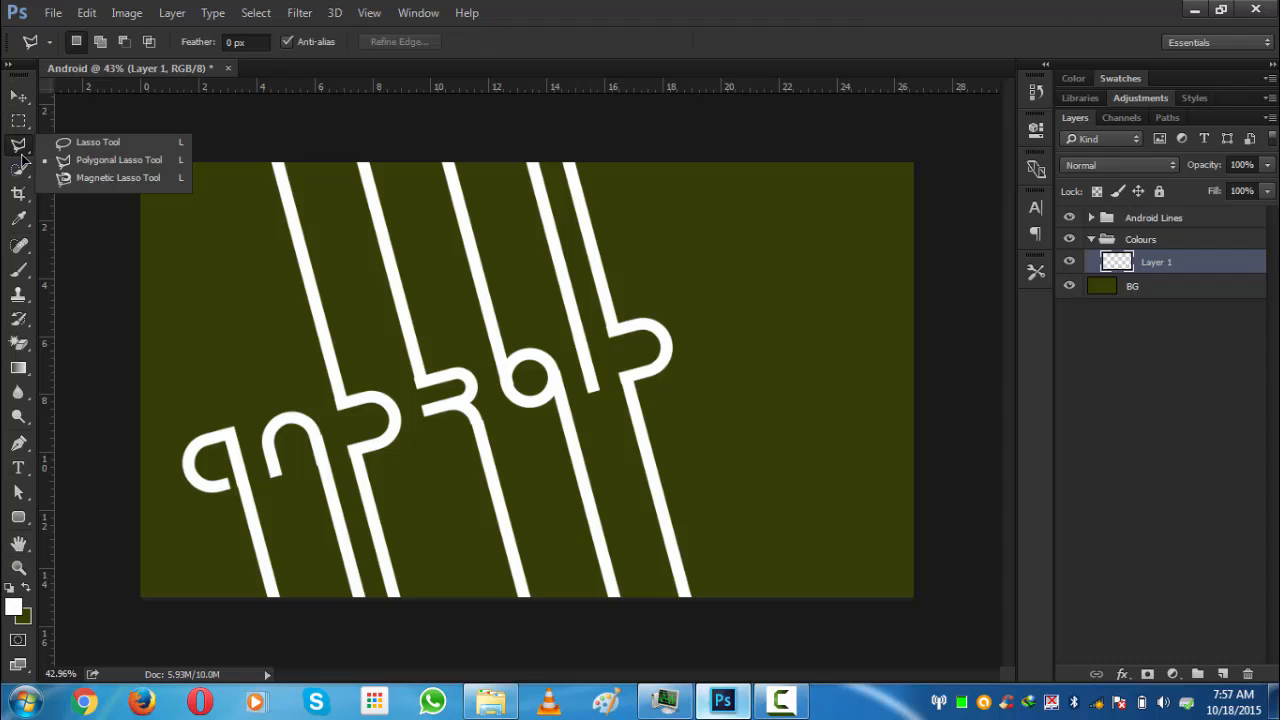
{"action": "left_click", "coordinate": [75, 157]}
{"action": "scroll", "coordinate": [249, 286], "scroll_direction": "down", "scroll_amount": 2}
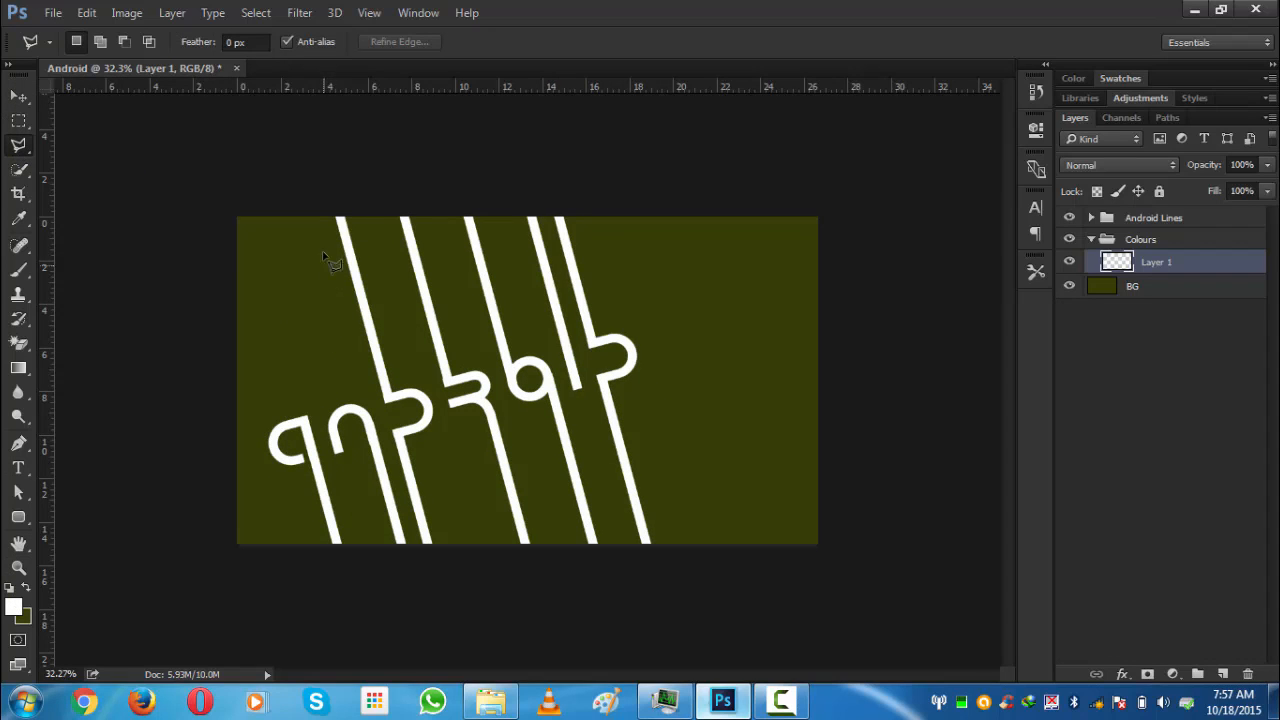
{"action": "left_click", "coordinate": [337, 209]}
{"action": "left_click", "coordinate": [359, 406]}
{"action": "left_click", "coordinate": [386, 396]}
{"action": "left_click", "coordinate": [421, 396]}
{"action": "left_click", "coordinate": [428, 412]}
{"action": "left_click", "coordinate": [426, 422]}
{"action": "left_click", "coordinate": [400, 436]}
{"action": "left_click", "coordinate": [444, 603]}
{"action": "left_click", "coordinate": [275, 563]}
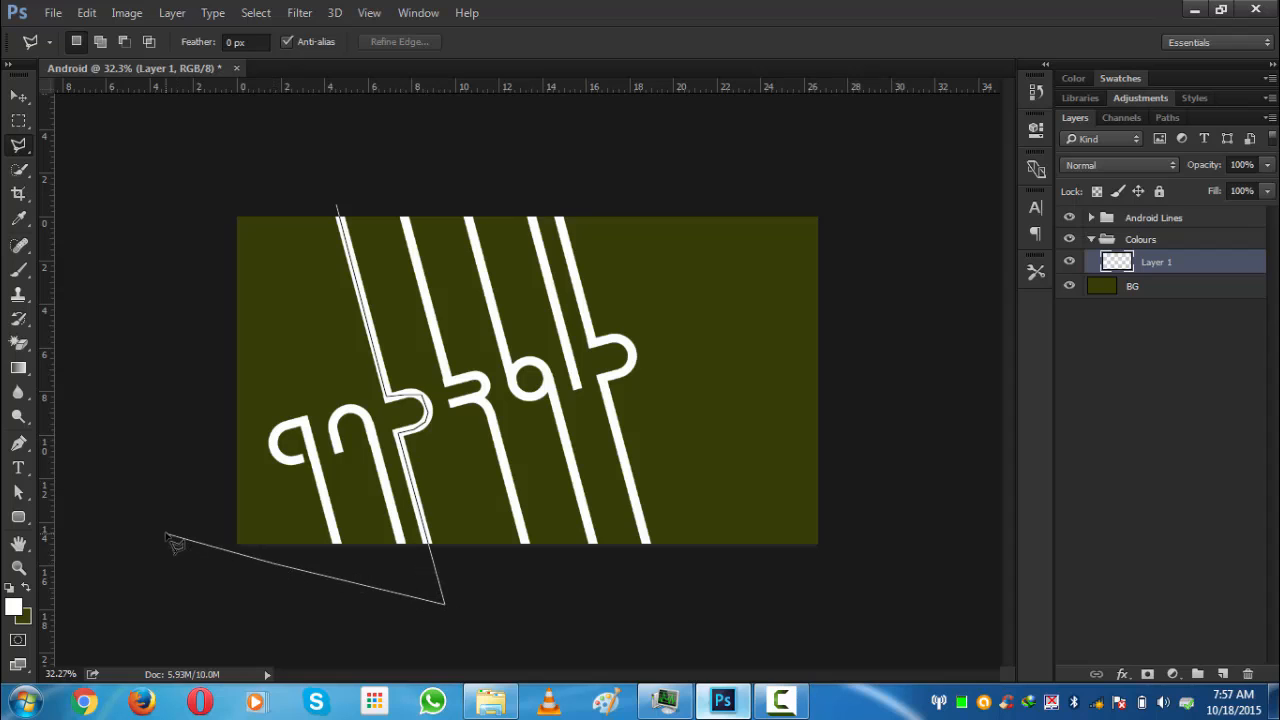
{"action": "left_click", "coordinate": [166, 533]}
{"action": "left_click", "coordinate": [212, 191]}
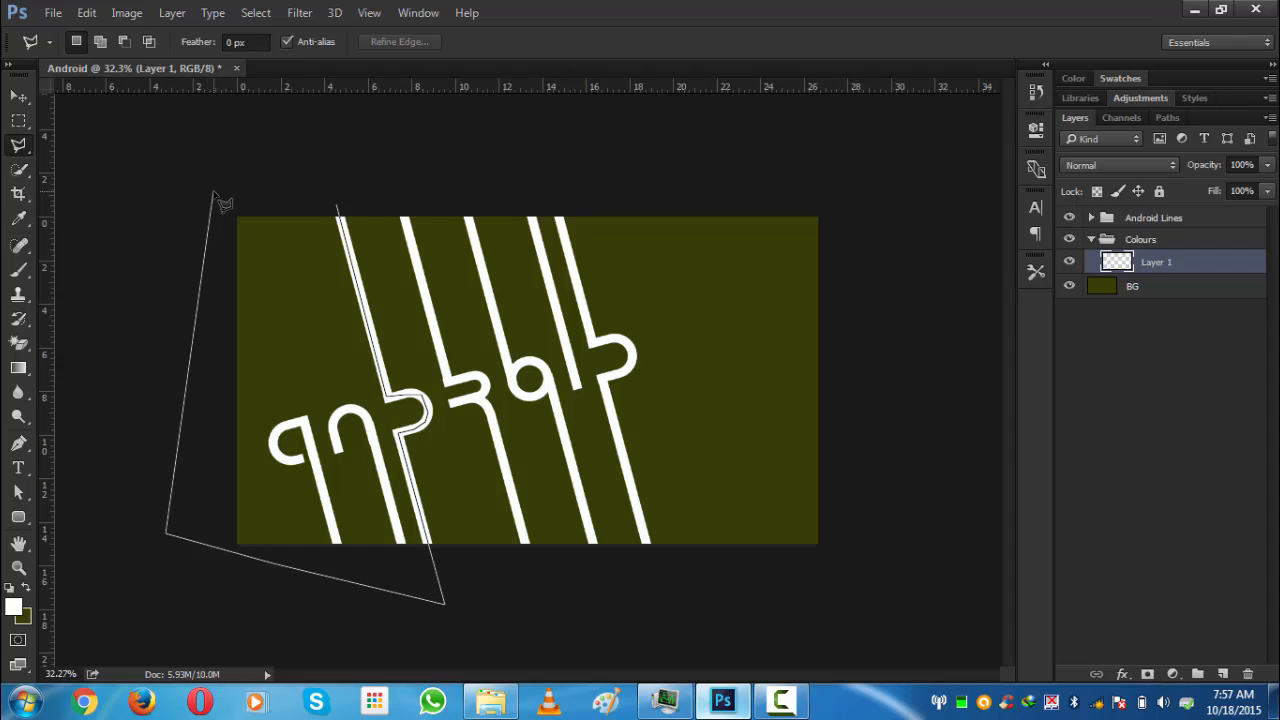
{"action": "left_click", "coordinate": [338, 210]}
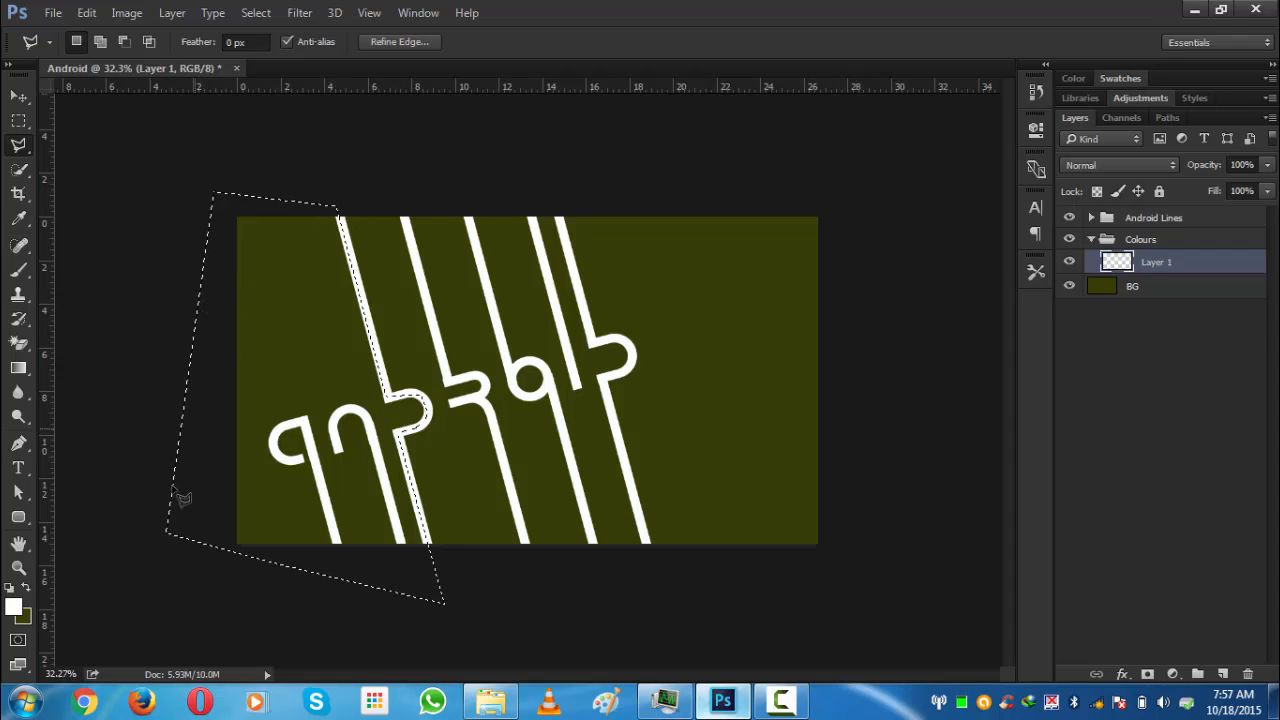
- Fill the selection with colour #202458 and deselect
{"action": "left_click", "coordinate": [13, 605]}
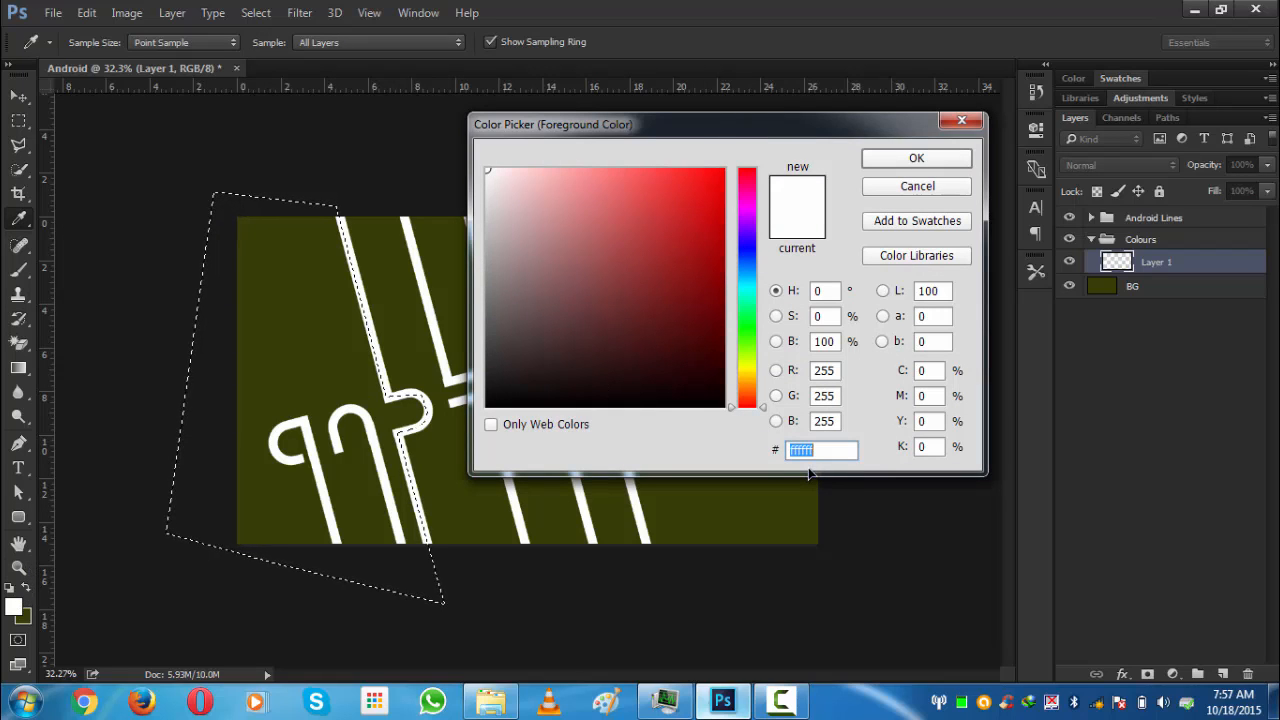
{"action": "type", "text": "2"}
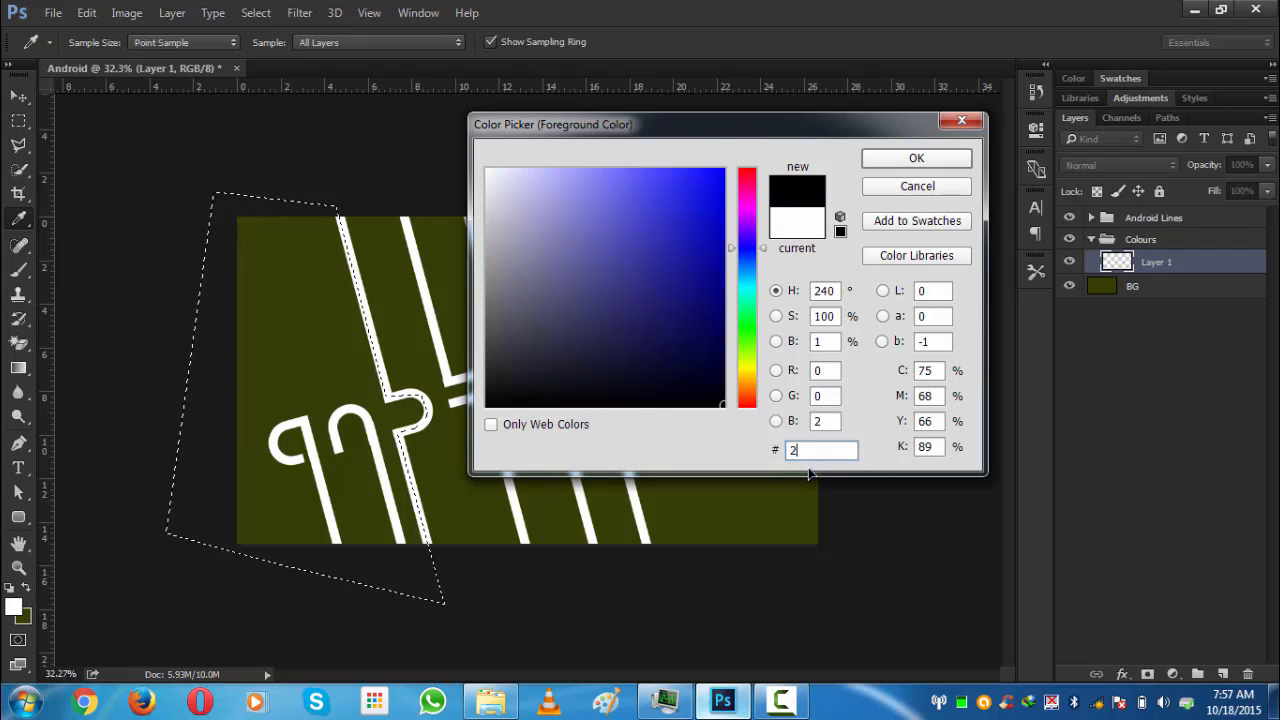
{"action": "type", "text": "0245"}
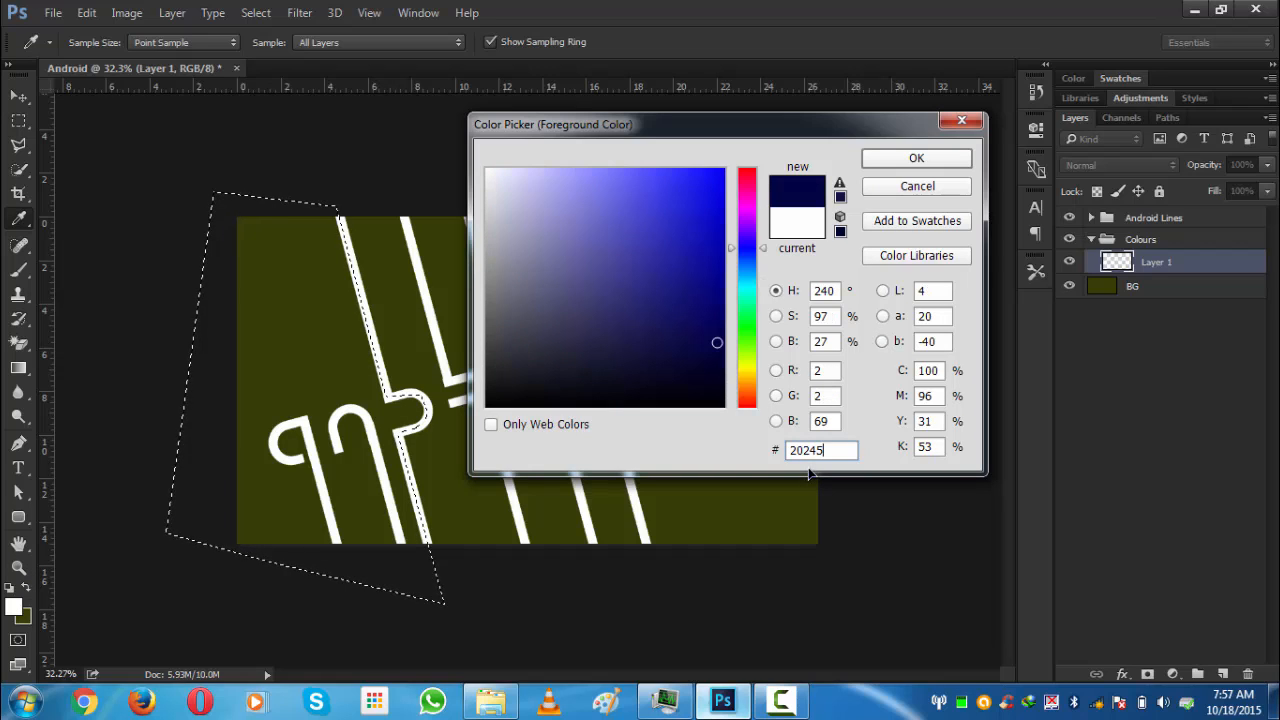
{"action": "type", "text": "8"}
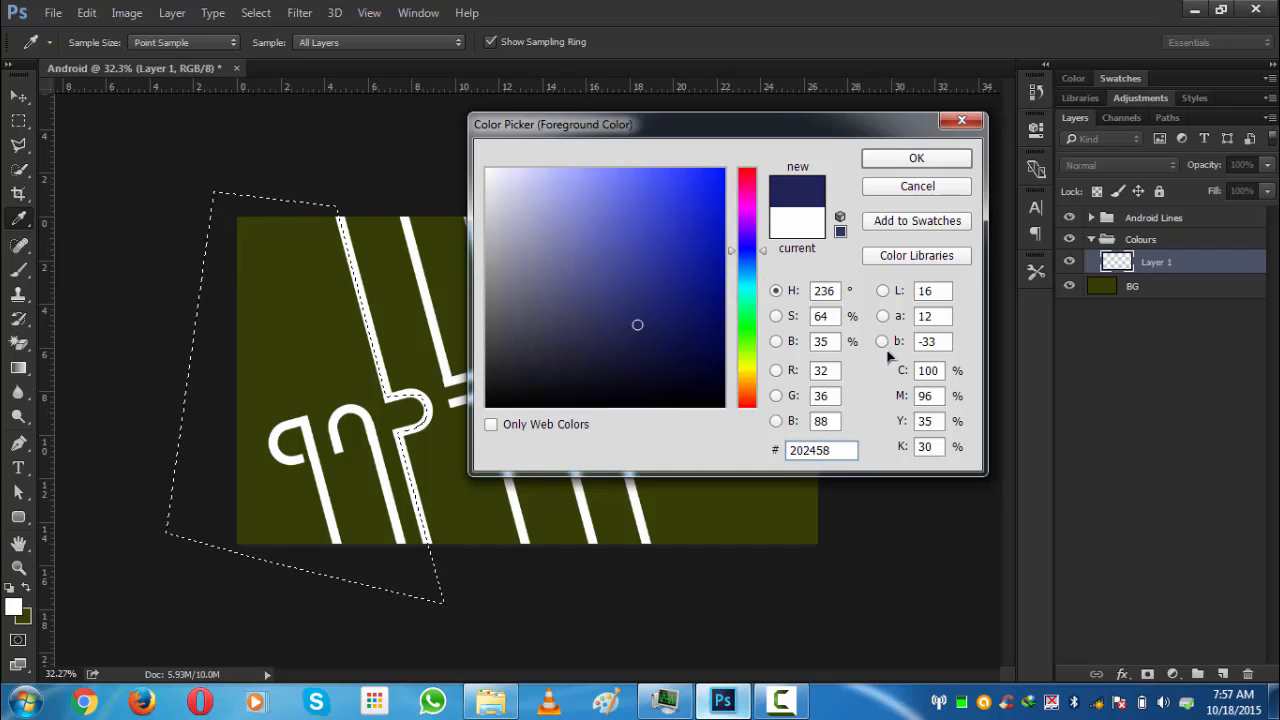
{"action": "left_click", "coordinate": [916, 160]}
{"action": "key", "text": "l"}
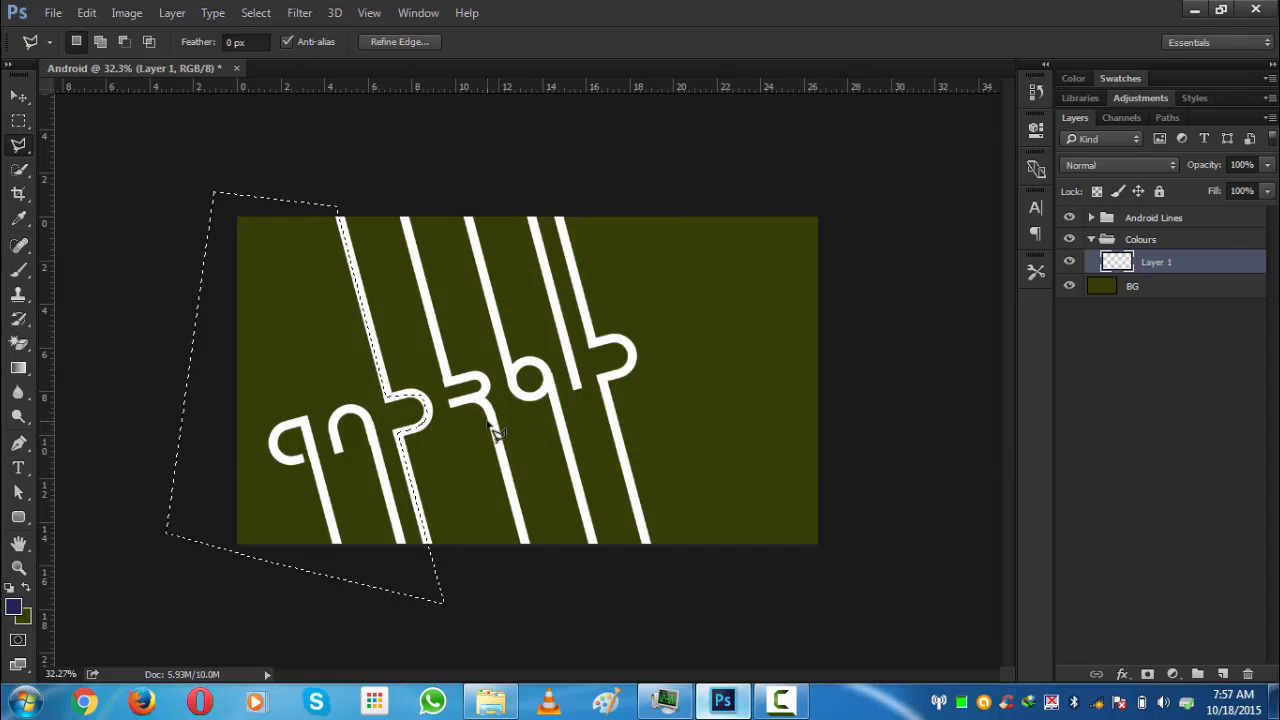
{"action": "key", "text": "alt+BackSpace"}
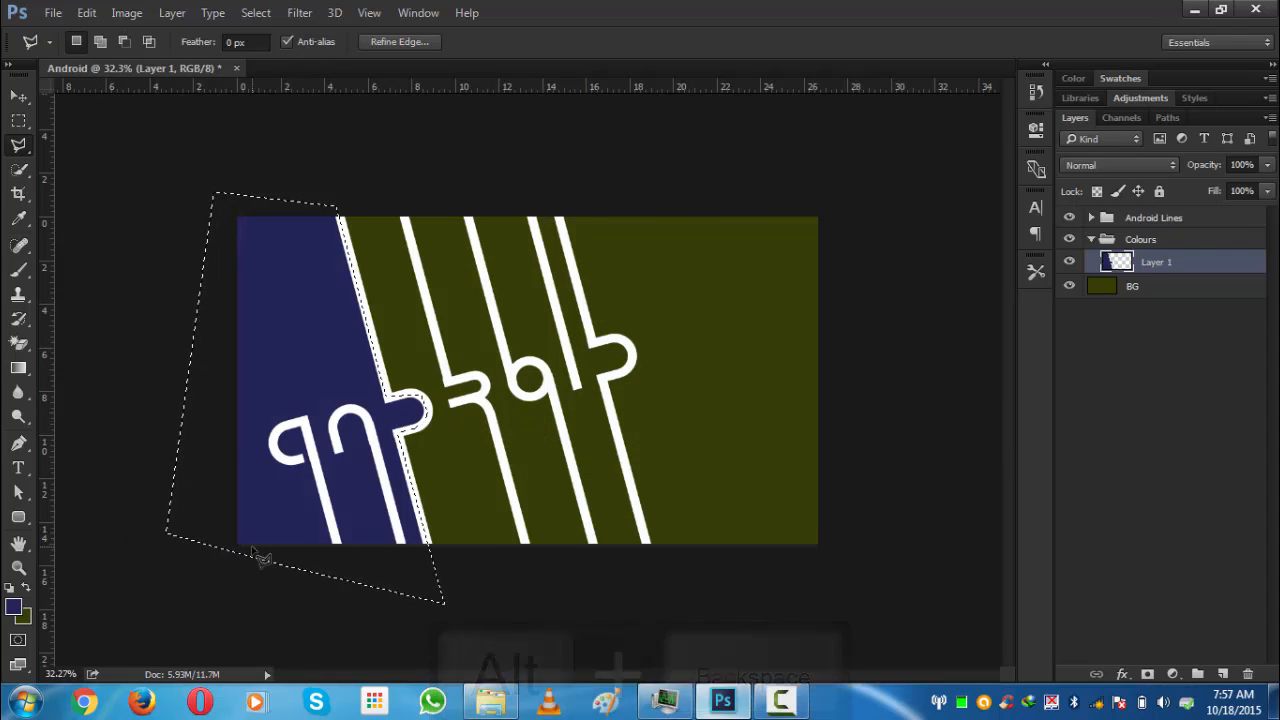
{"action": "key", "text": "ctrl+d"}
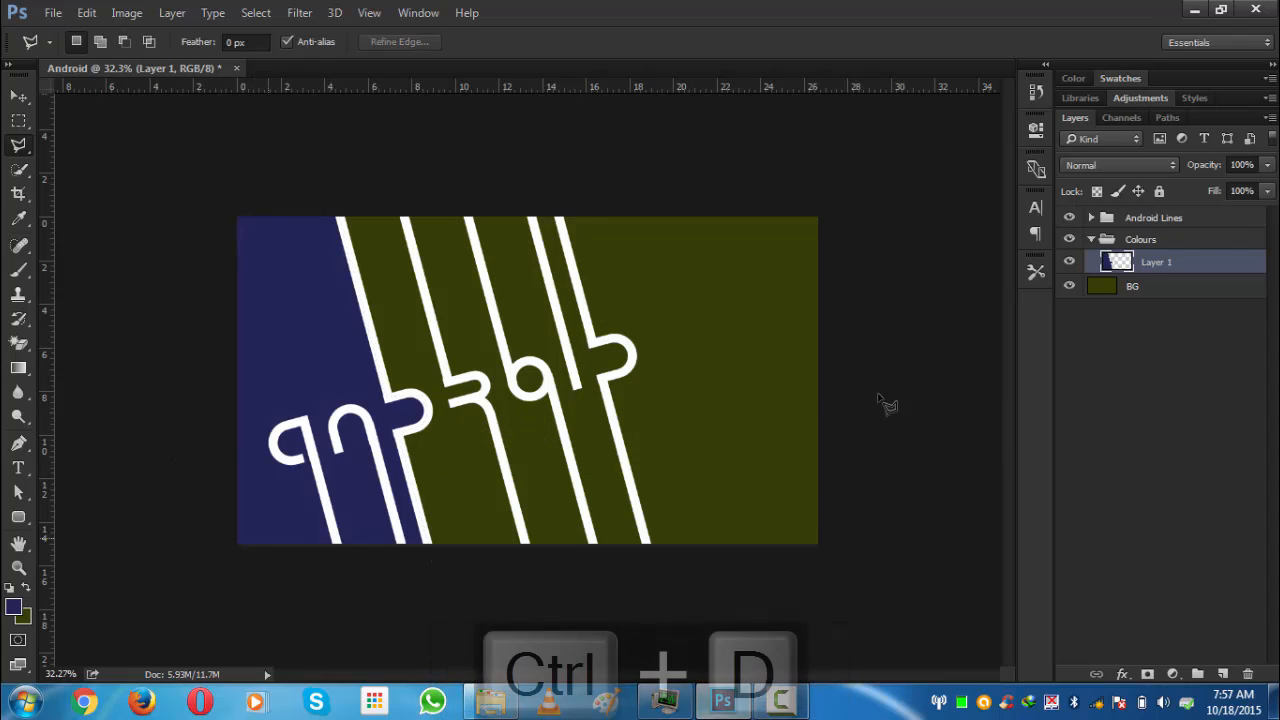
- Add a new layer in the Colours group and outline the strip between the first and second stems with the Polygonal Lasso
{"action": "left_click", "coordinate": [1222, 673]}
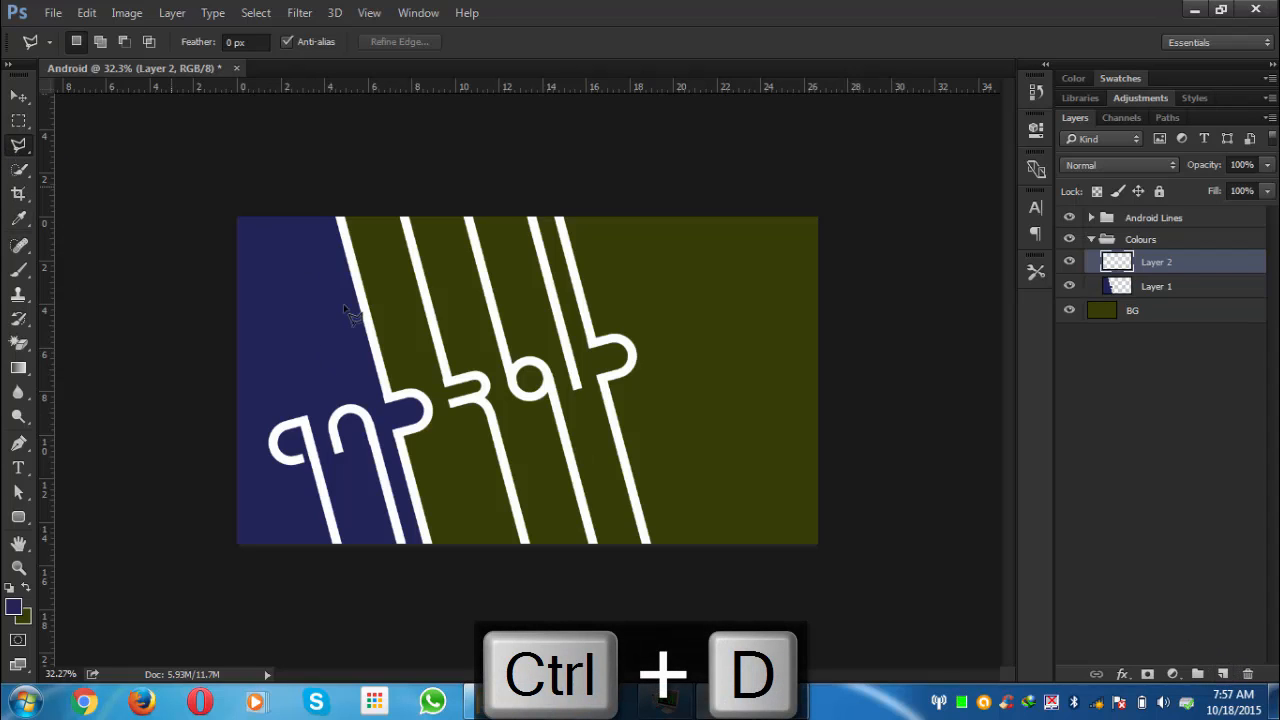
{"action": "left_click", "coordinate": [336, 216]}
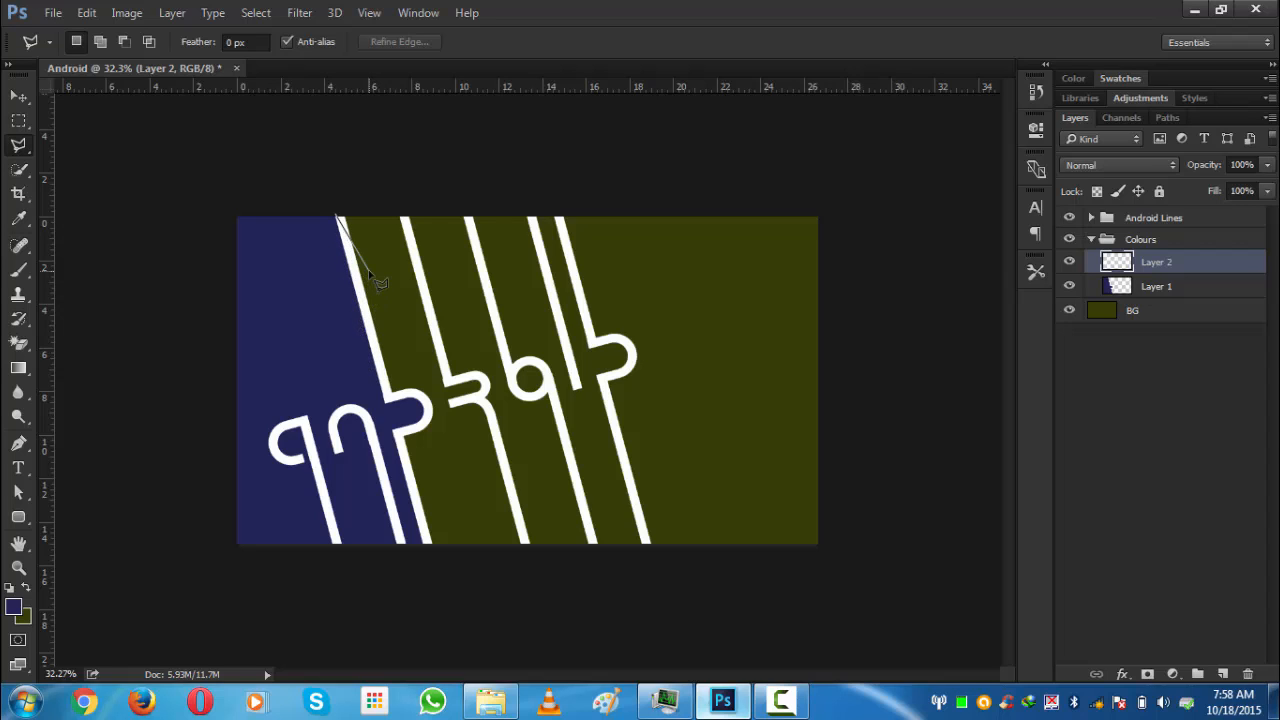
{"action": "scroll", "coordinate": [370, 271], "scroll_direction": "up", "scroll_amount": 4}
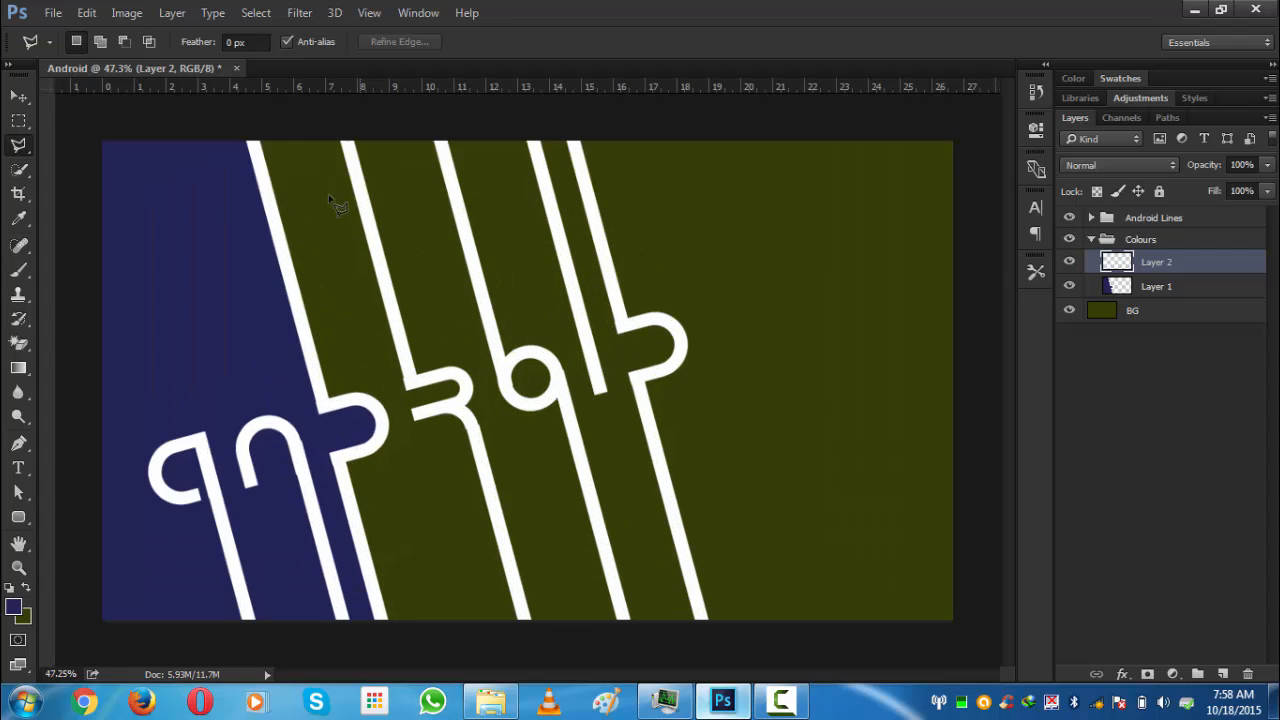
{"action": "left_click", "coordinate": [252, 136]}
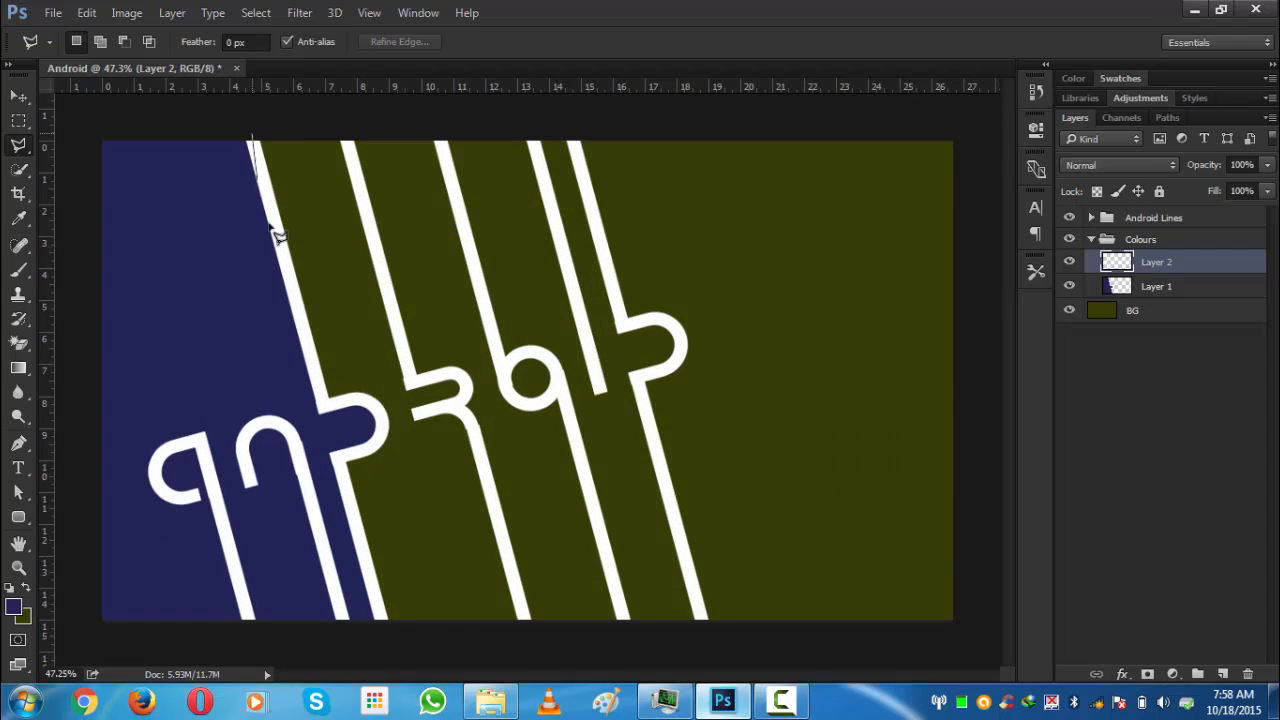
{"action": "left_click", "coordinate": [323, 402]}
{"action": "left_click", "coordinate": [368, 402]}
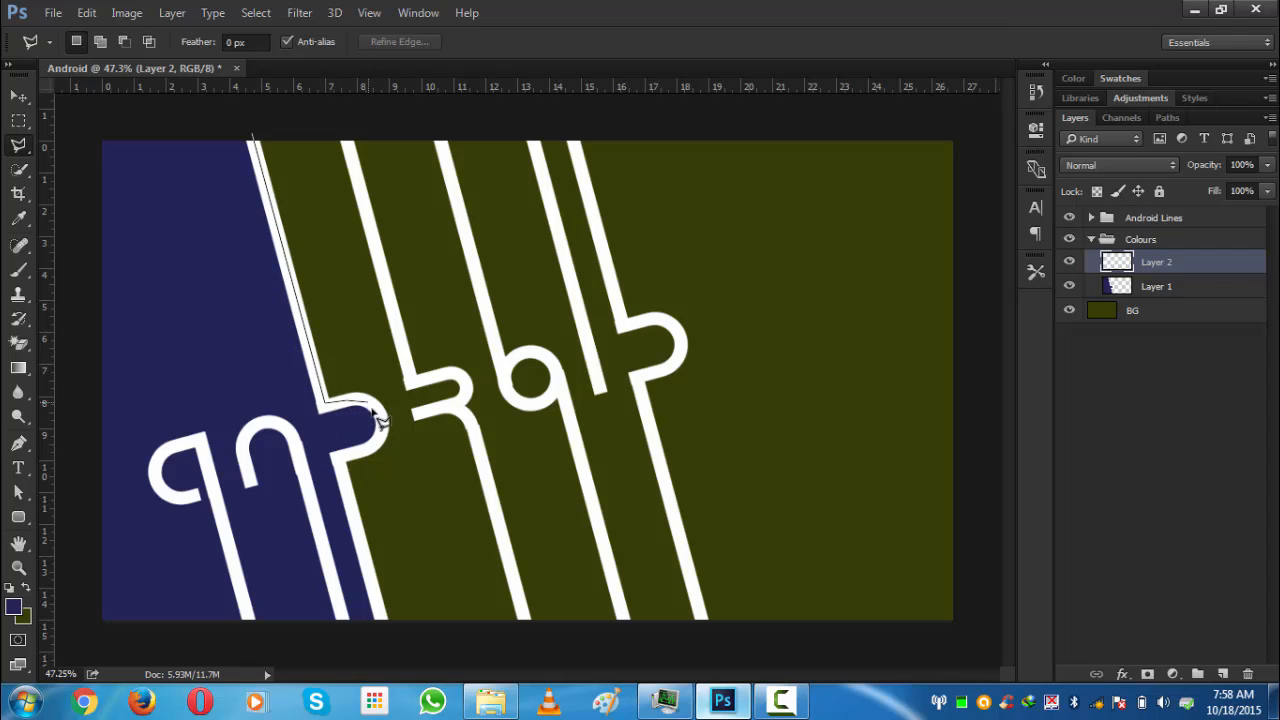
{"action": "left_click", "coordinate": [380, 418]}
{"action": "left_click", "coordinate": [379, 440]}
{"action": "left_click", "coordinate": [337, 460]}
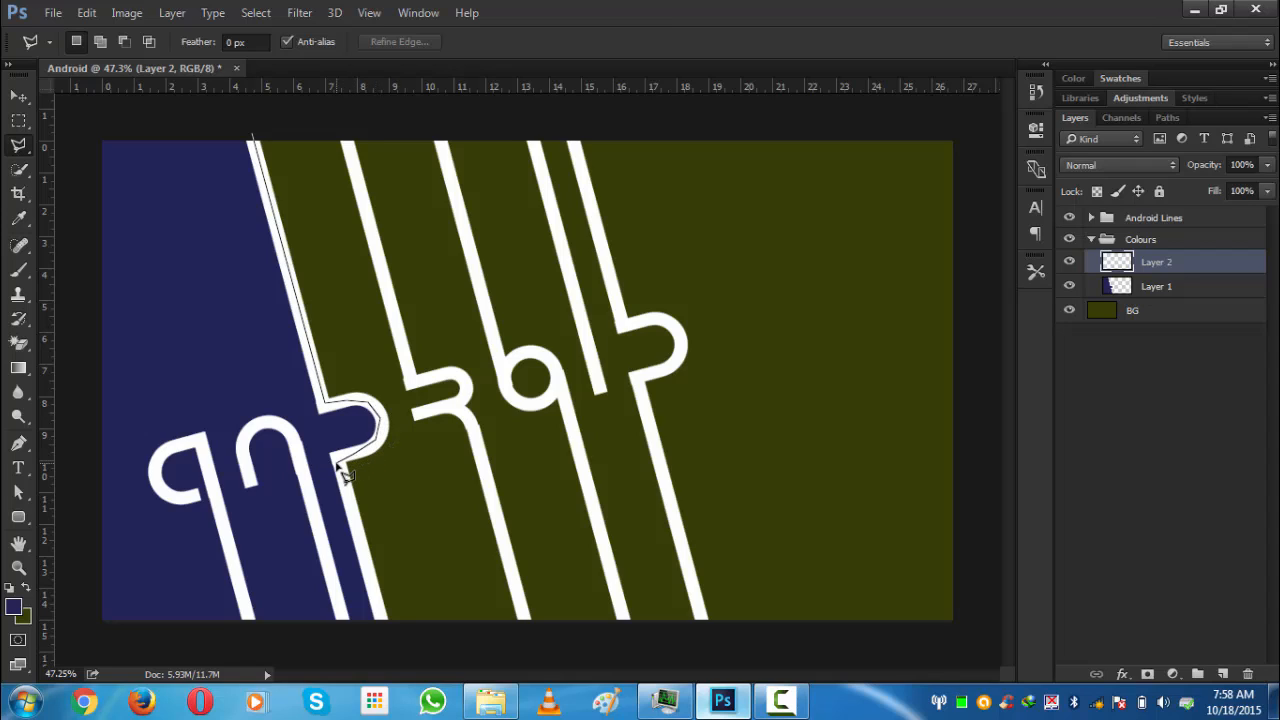
{"action": "left_click", "coordinate": [386, 628]}
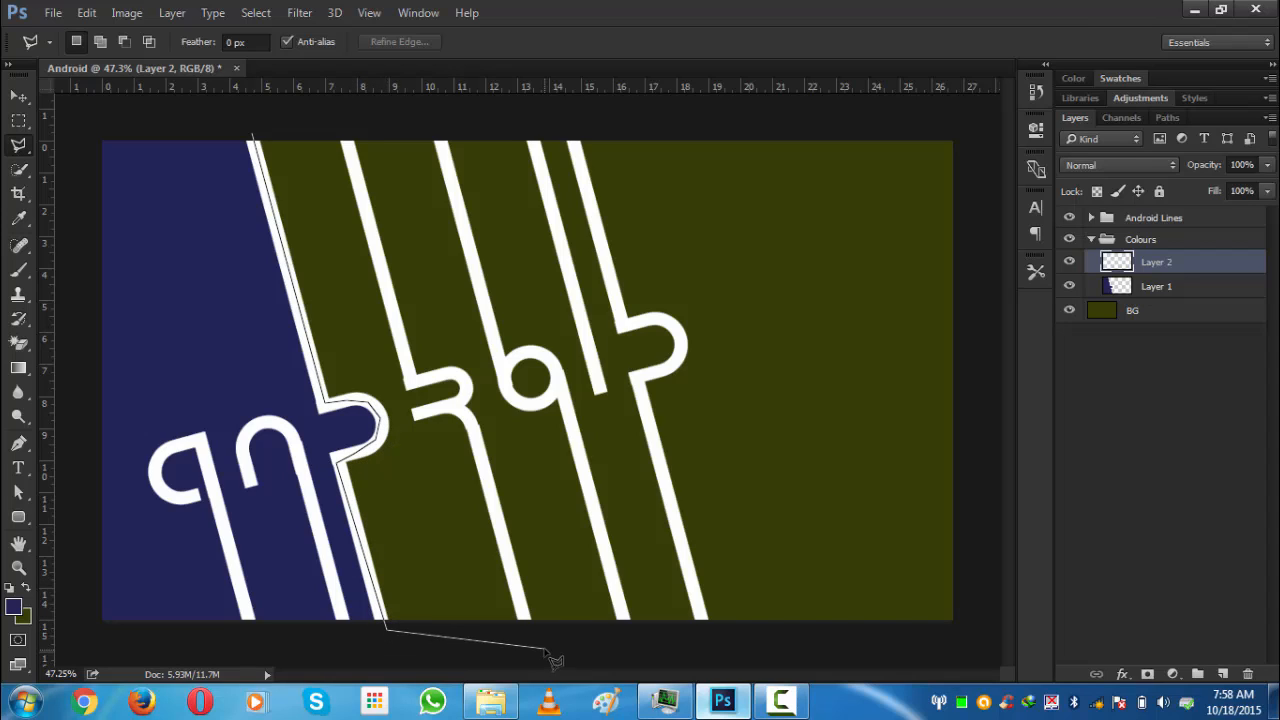
{"action": "left_click", "coordinate": [543, 647]}
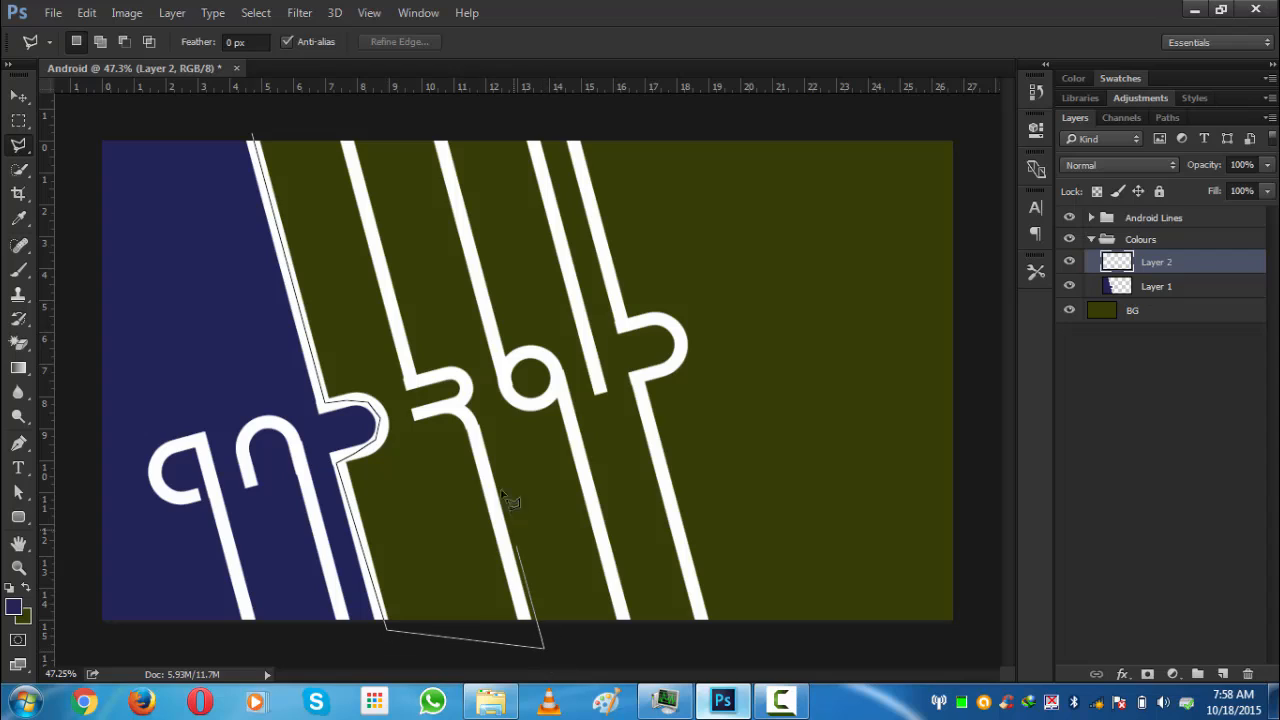
{"action": "left_click", "coordinate": [470, 434]}
{"action": "left_click", "coordinate": [521, 617]}
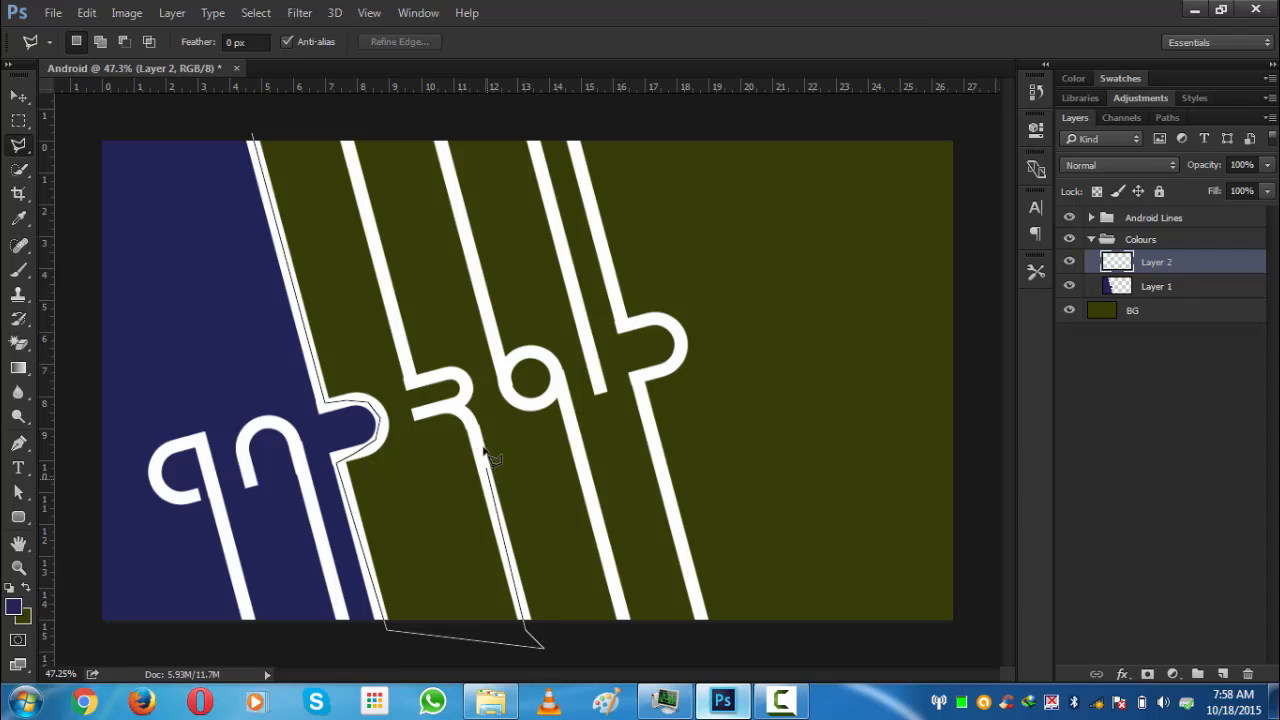
{"action": "left_click", "coordinate": [468, 419]}
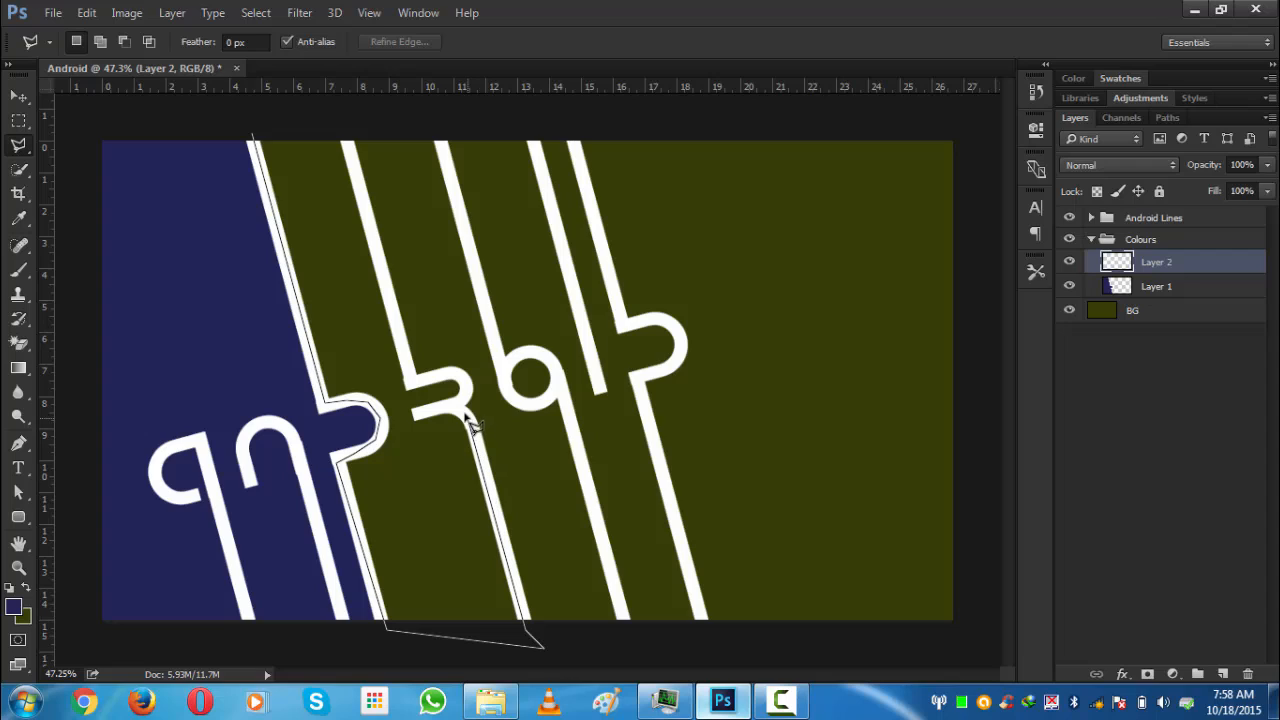
{"action": "left_click", "coordinate": [459, 405]}
{"action": "left_click", "coordinate": [464, 375]}
{"action": "left_click", "coordinate": [406, 381]}
{"action": "left_click", "coordinate": [341, 117]}
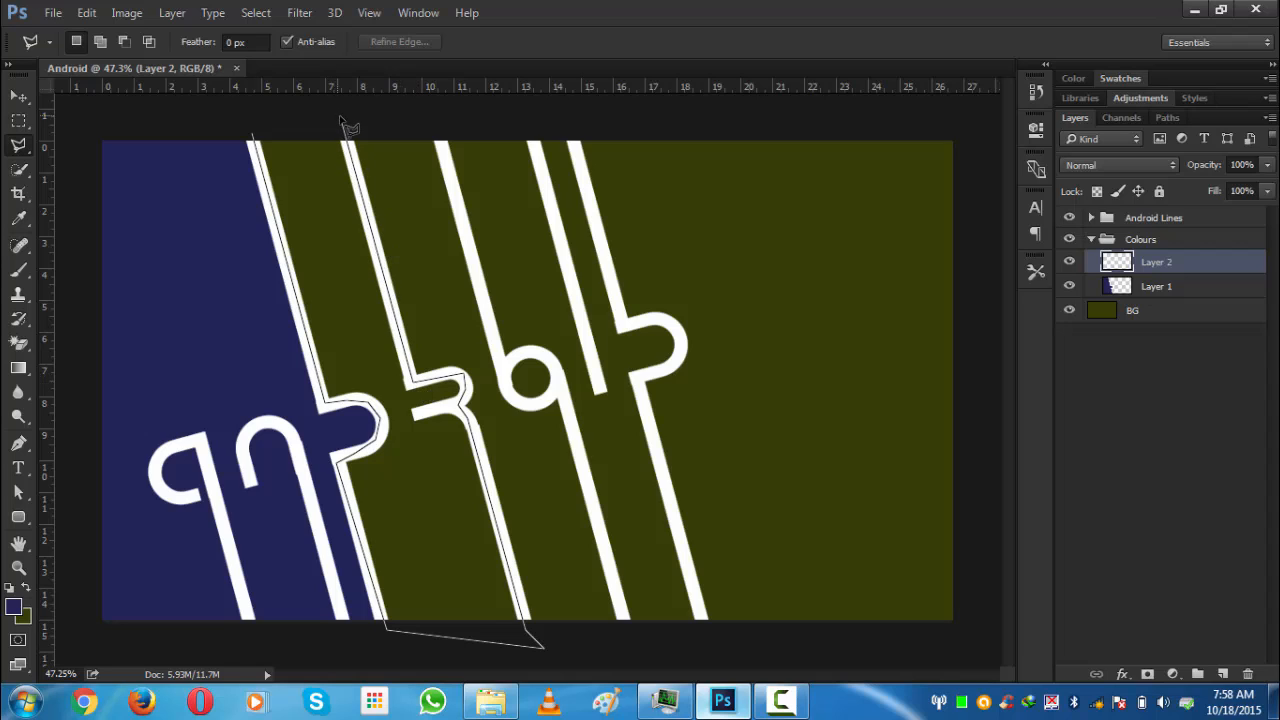
{"action": "left_click", "coordinate": [255, 140]}
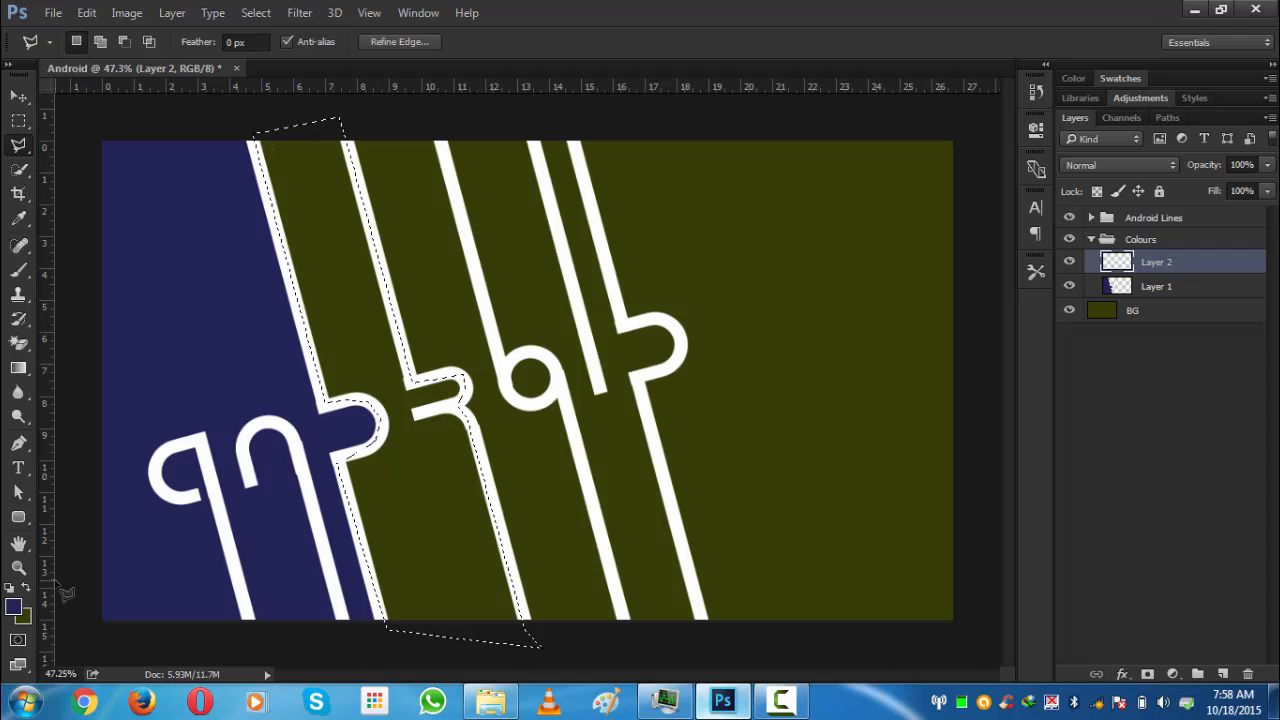
- Fill the strip selection with colour #1a8ea3 and deselect
{"action": "left_click", "coordinate": [14, 607]}
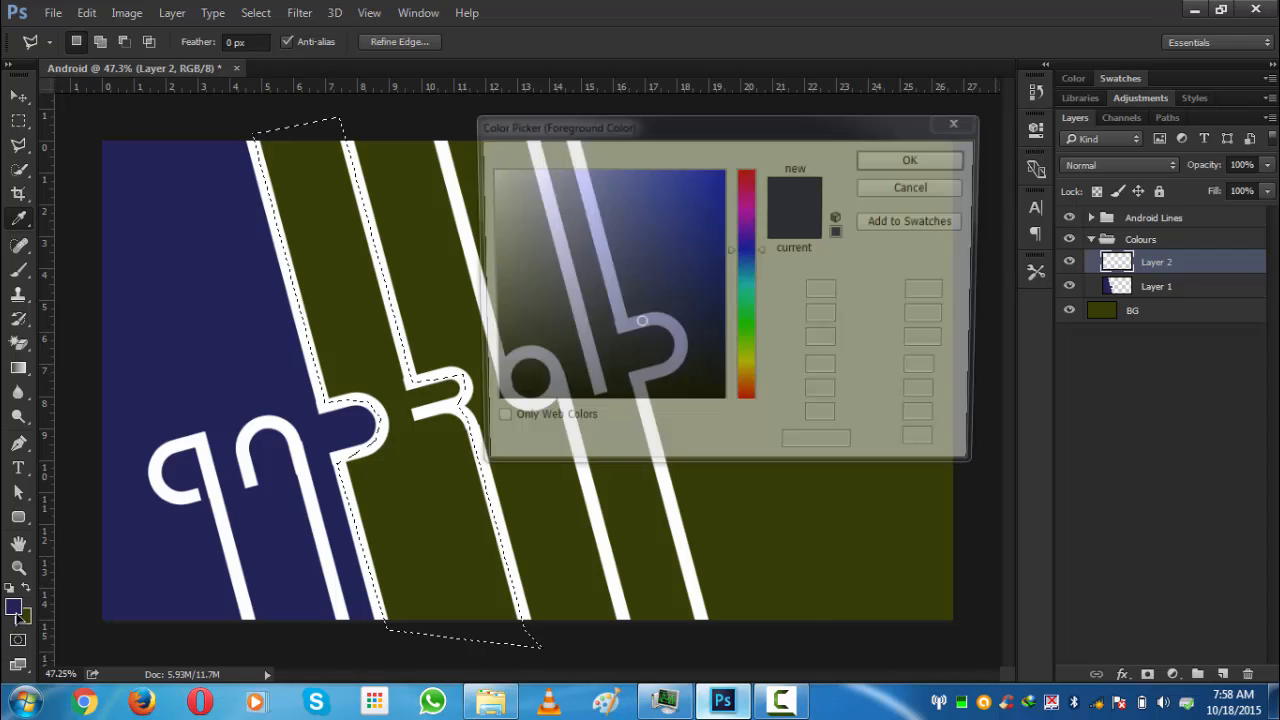
{"action": "type", "text": "1"}
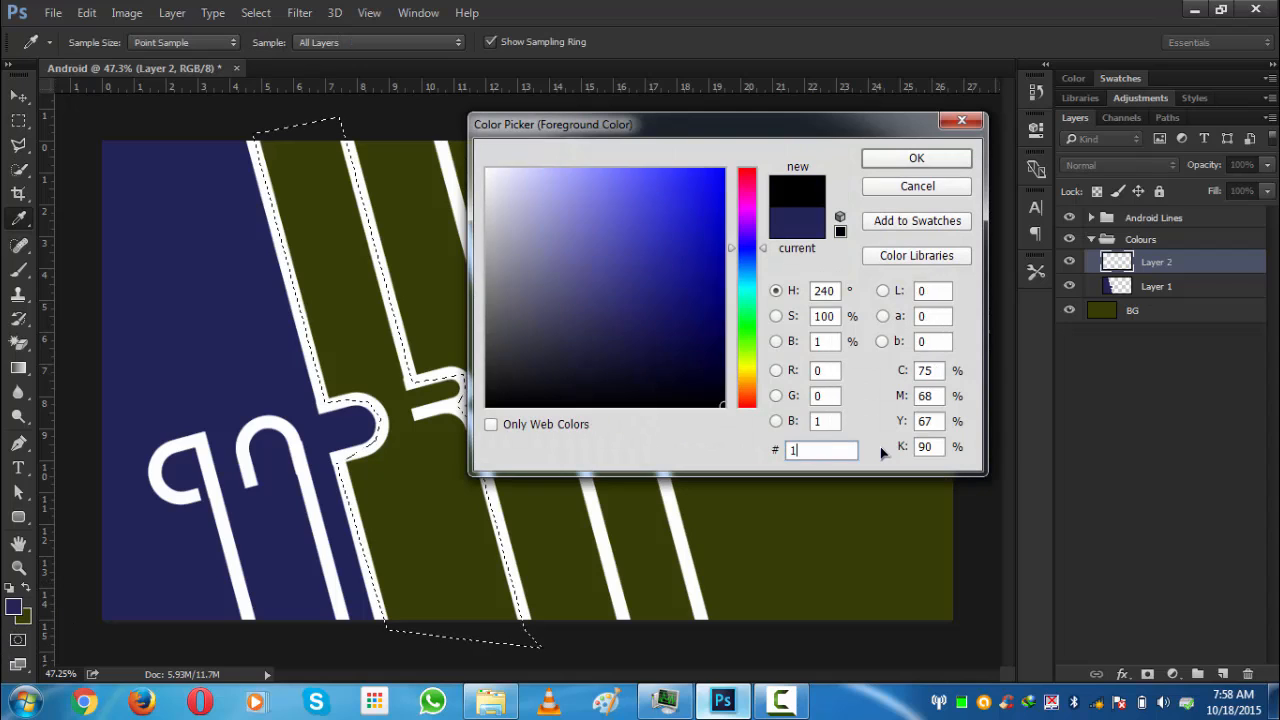
{"action": "type", "text": "a"}
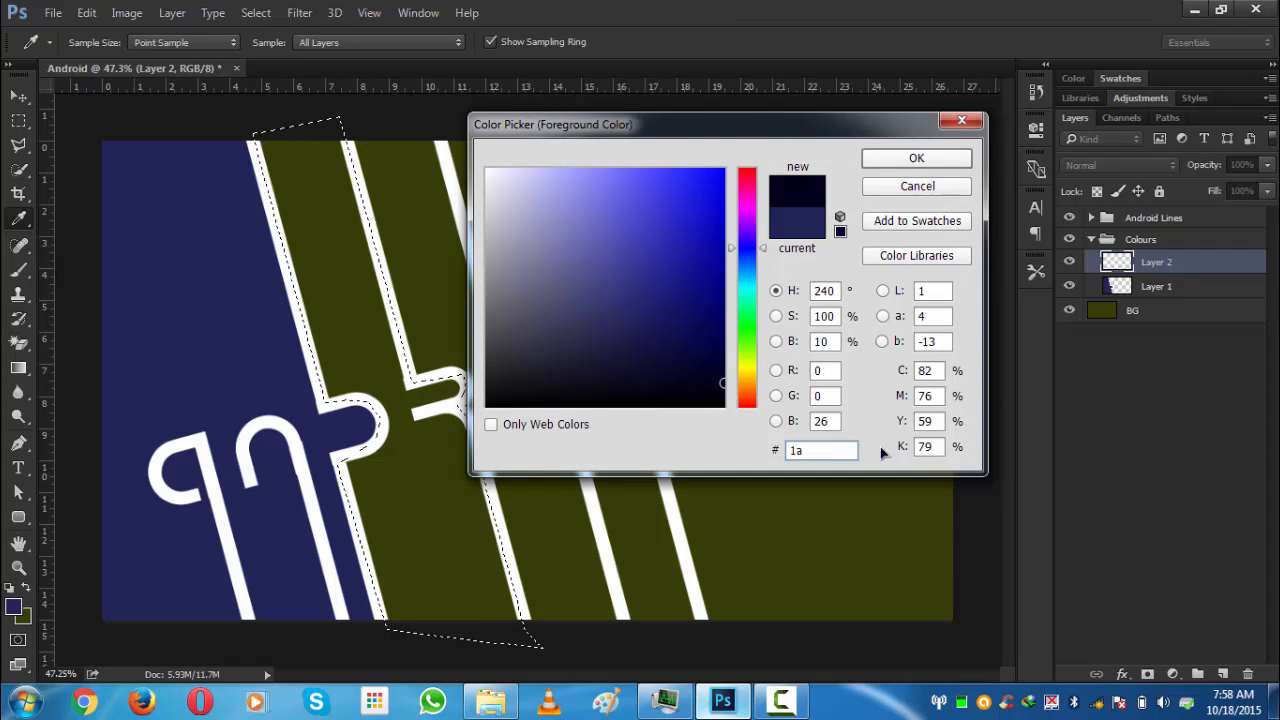
{"action": "type", "text": "8e"}
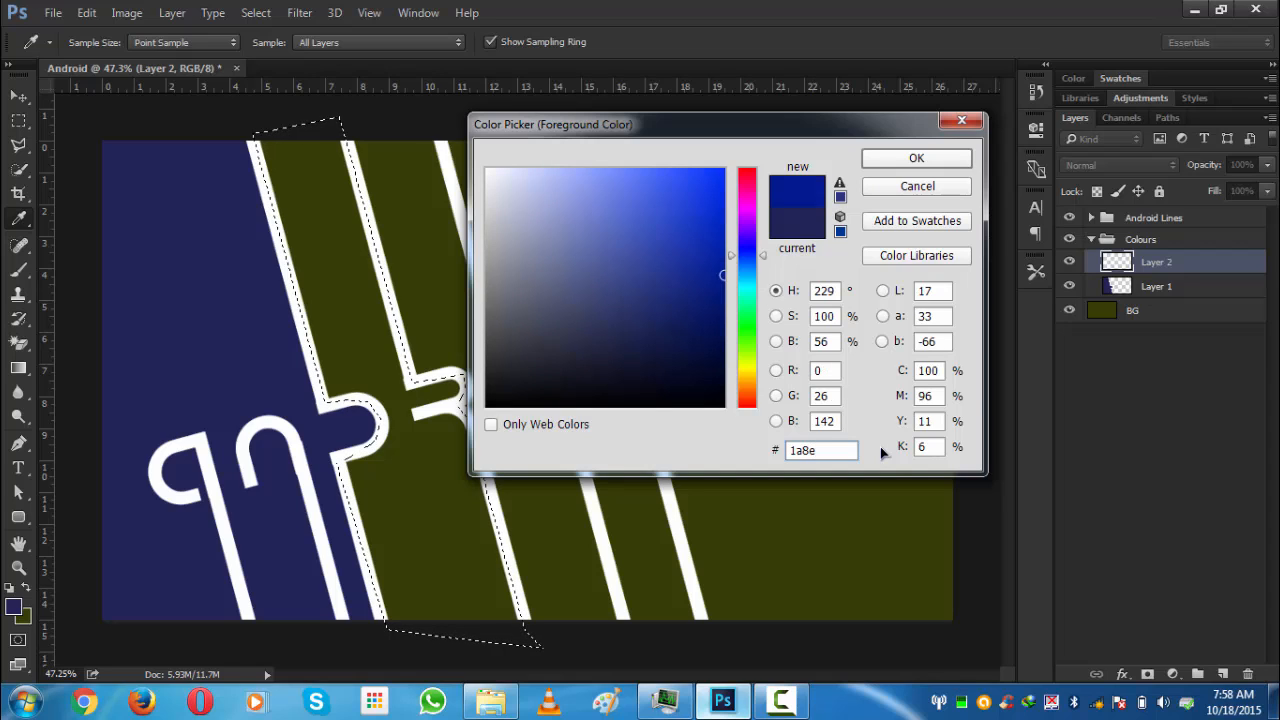
{"action": "type", "text": "a"}
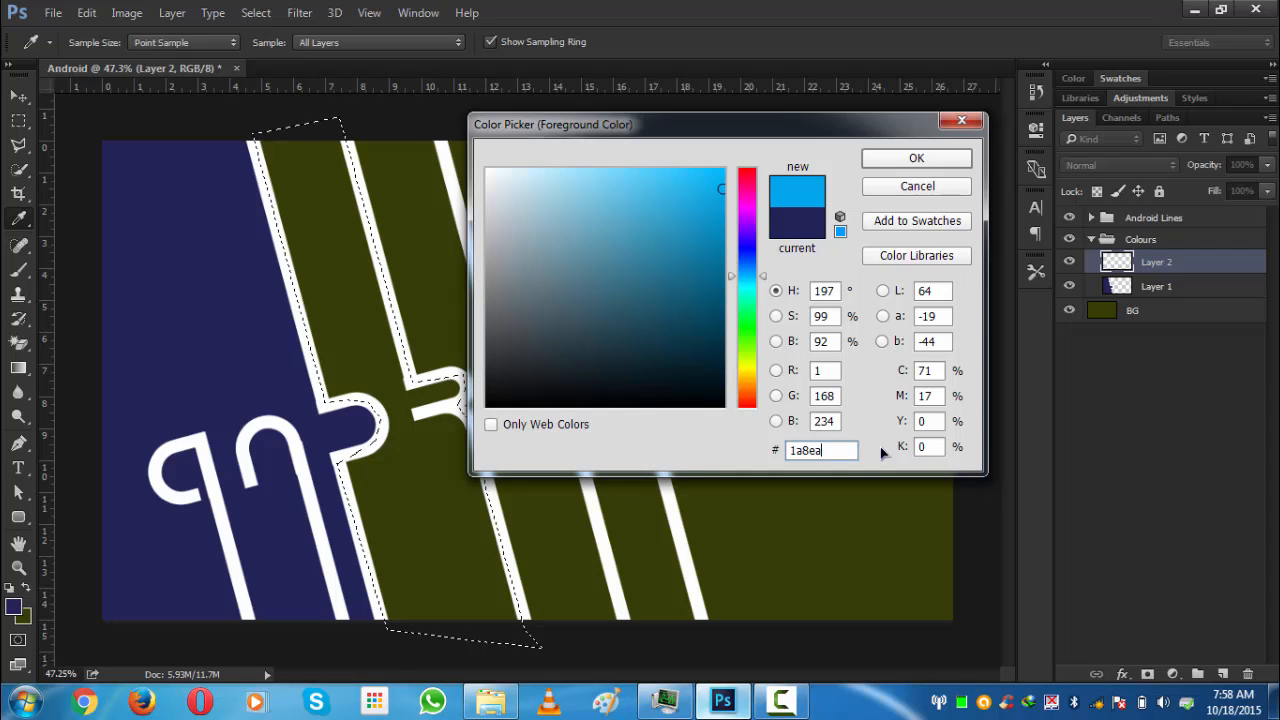
{"action": "type", "text": "3"}
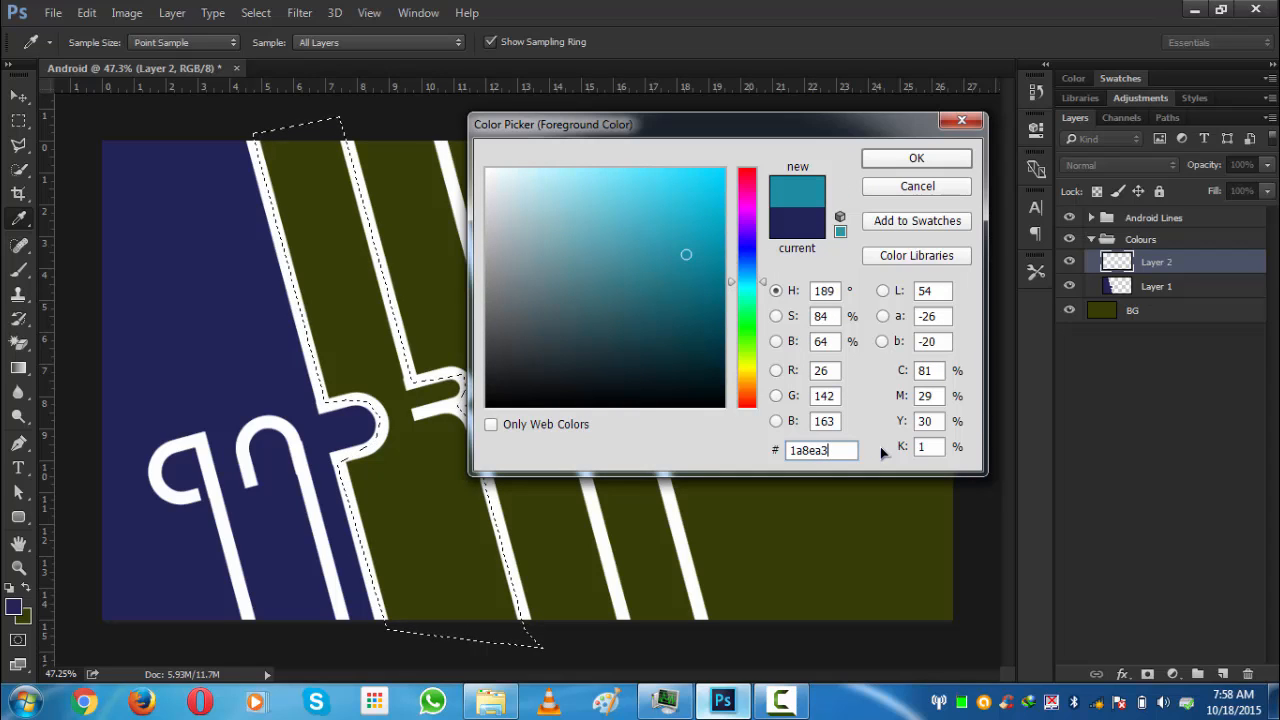
{"action": "left_click", "coordinate": [925, 164]}
{"action": "key", "text": "l"}
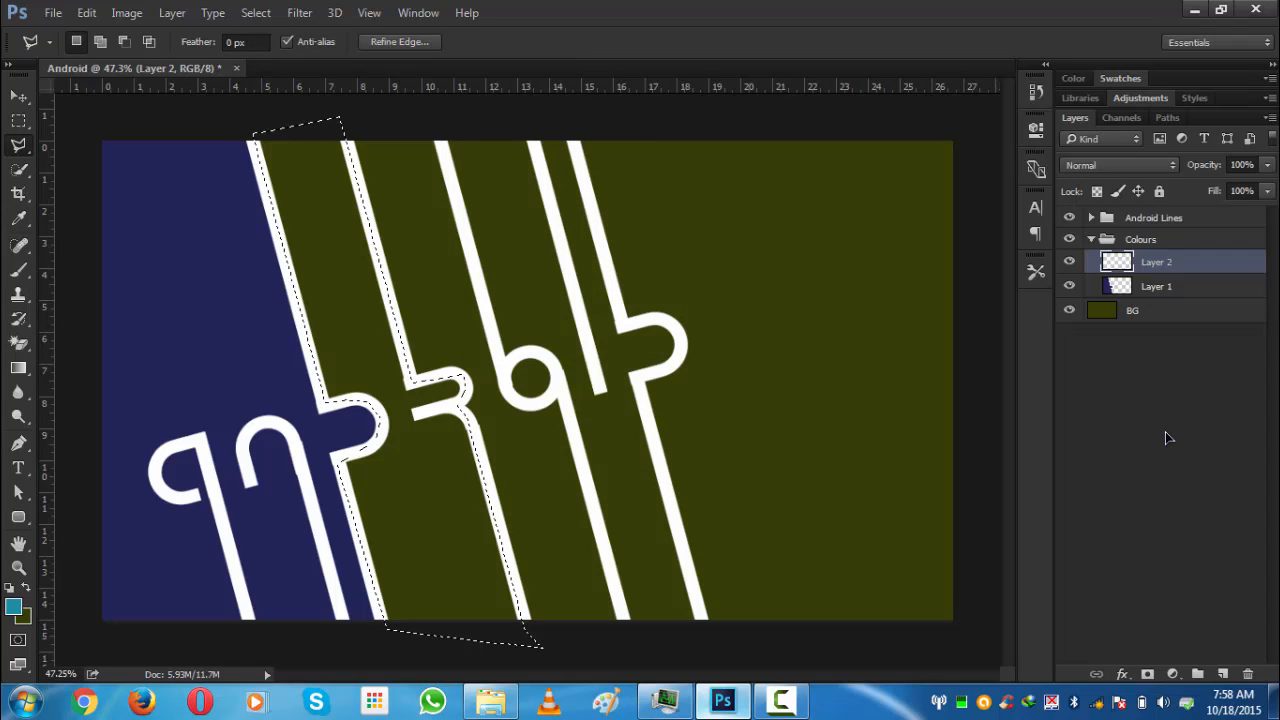
{"action": "key", "text": "alt+BackSpace"}
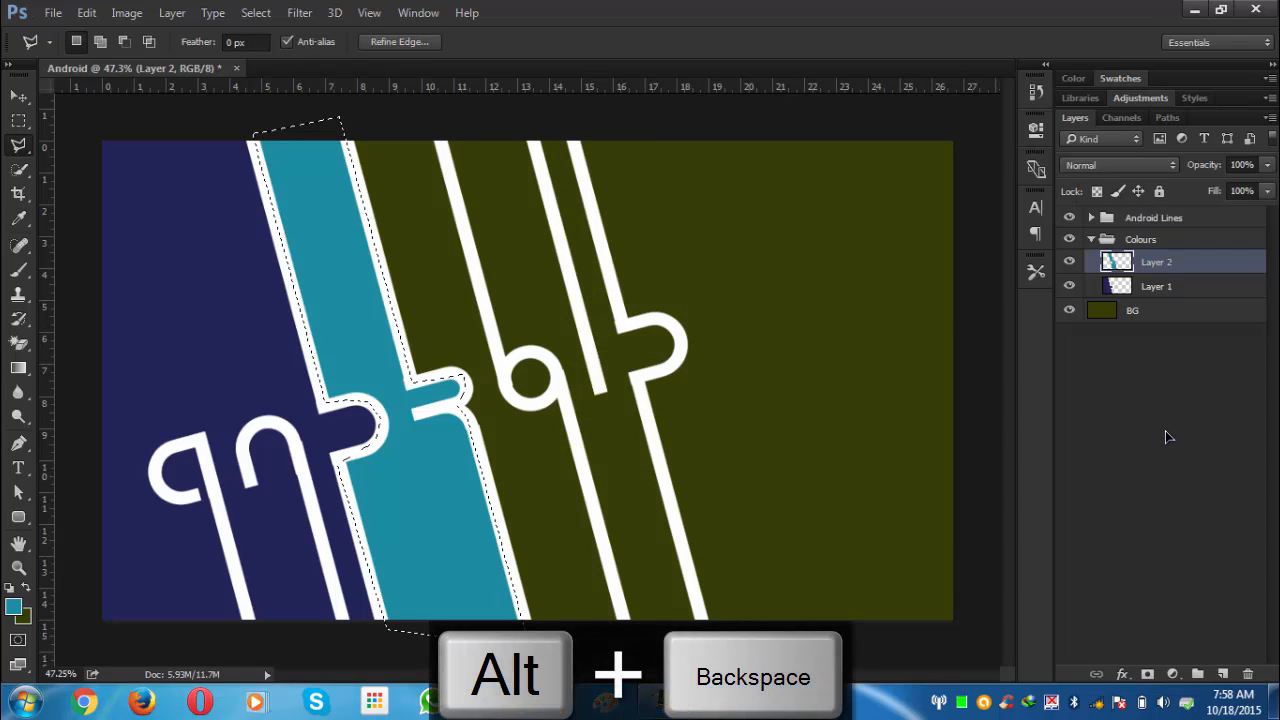
{"action": "key", "text": "ctrl+d"}
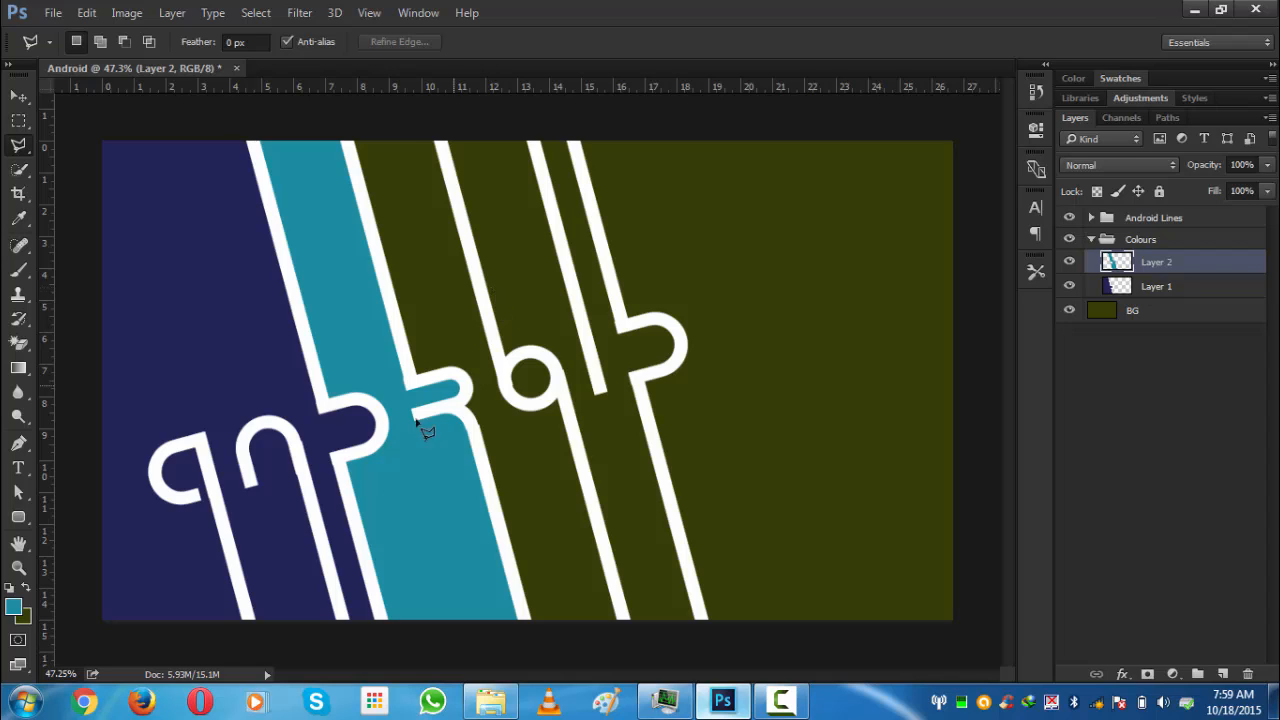
- Zoom in to examine the fill edges along the white stems
{"action": "scroll", "coordinate": [405, 434], "scroll_direction": "up", "scroll_amount": 3}
{"action": "scroll", "coordinate": [429, 326], "scroll_direction": "up", "scroll_amount": 8}
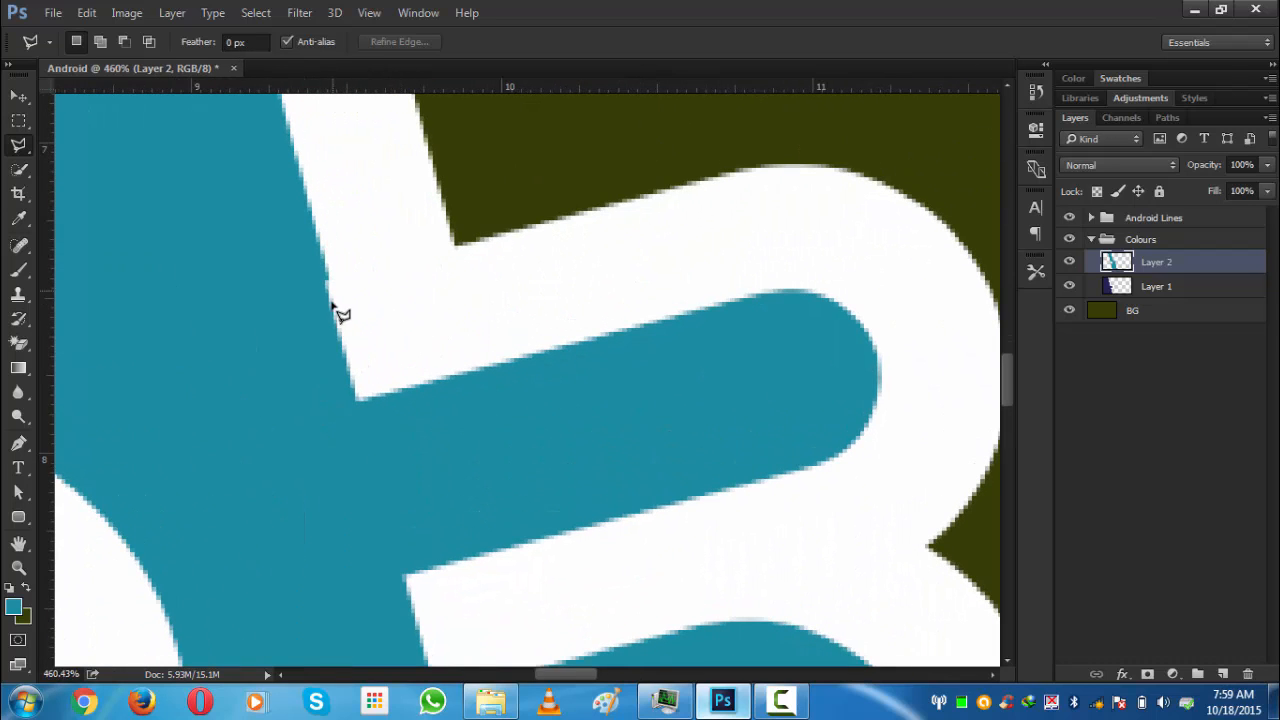
{"action": "scroll", "coordinate": [337, 300], "scroll_direction": "down", "scroll_amount": 4}
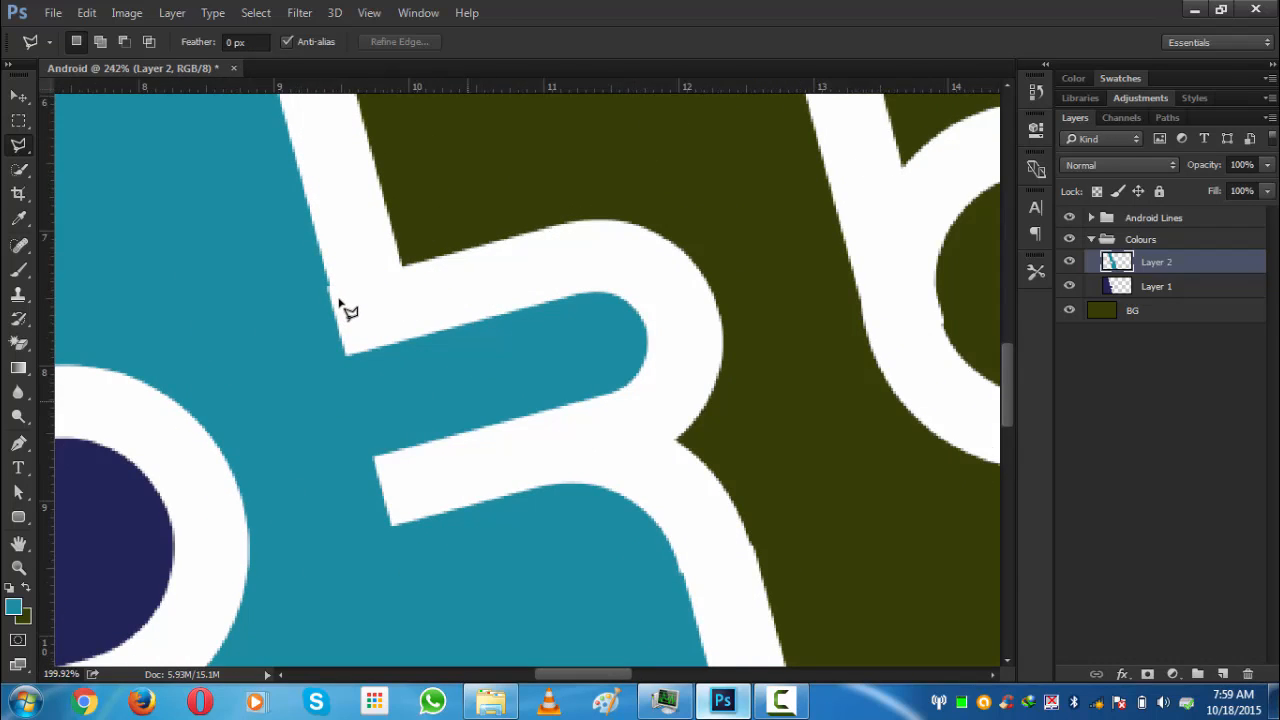
- Inspect the teal fill's edges against the white stems at several zoom levels
{"action": "scroll", "coordinate": [340, 306], "scroll_direction": "down", "scroll_amount": 3}
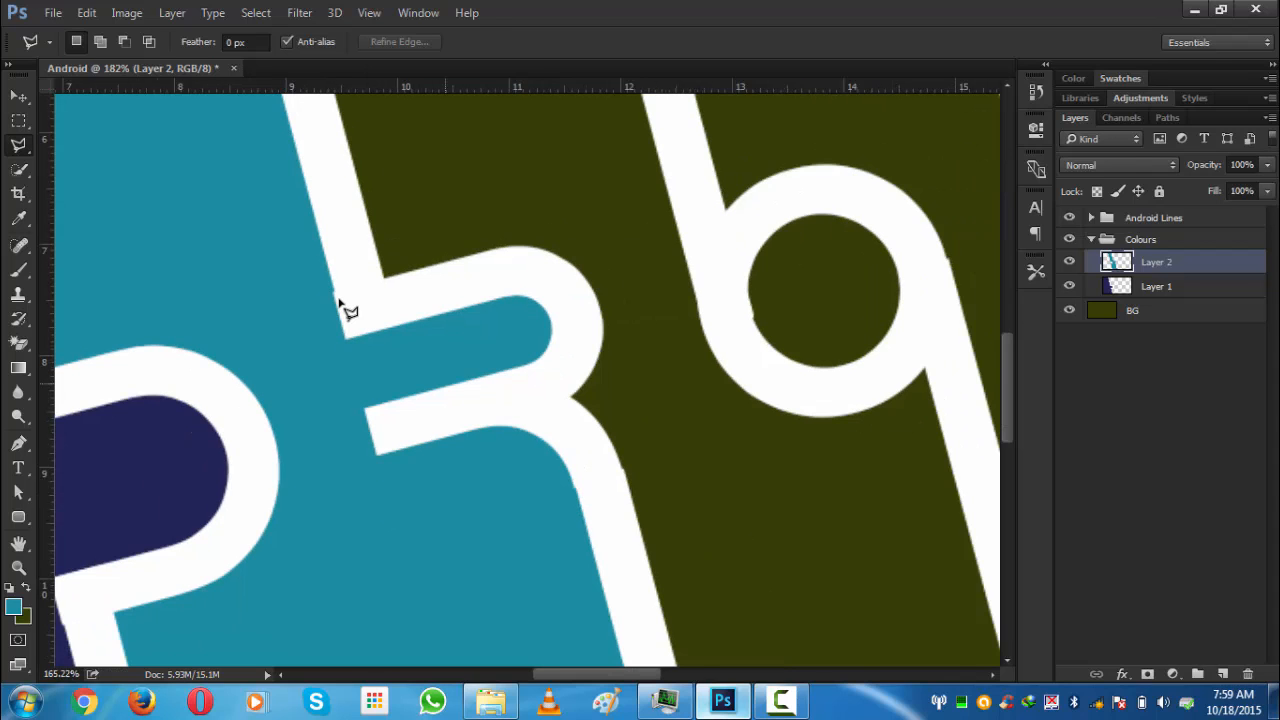
{"action": "scroll", "coordinate": [113, 352], "scroll_direction": "up", "scroll_amount": 3}
{"action": "scroll", "coordinate": [113, 352], "scroll_direction": "up", "scroll_amount": 2}
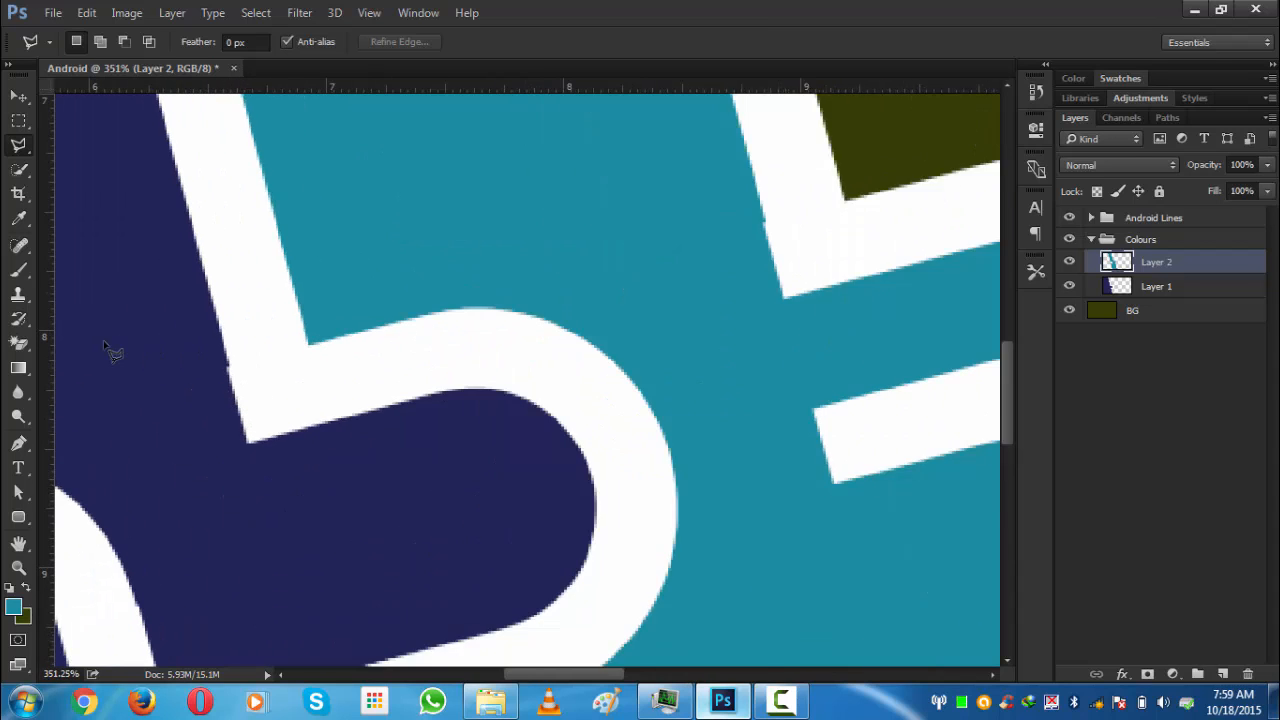
{"action": "scroll", "coordinate": [154, 374], "scroll_direction": "down", "scroll_amount": 4}
{"action": "scroll", "coordinate": [152, 398], "scroll_direction": "down", "scroll_amount": 3}
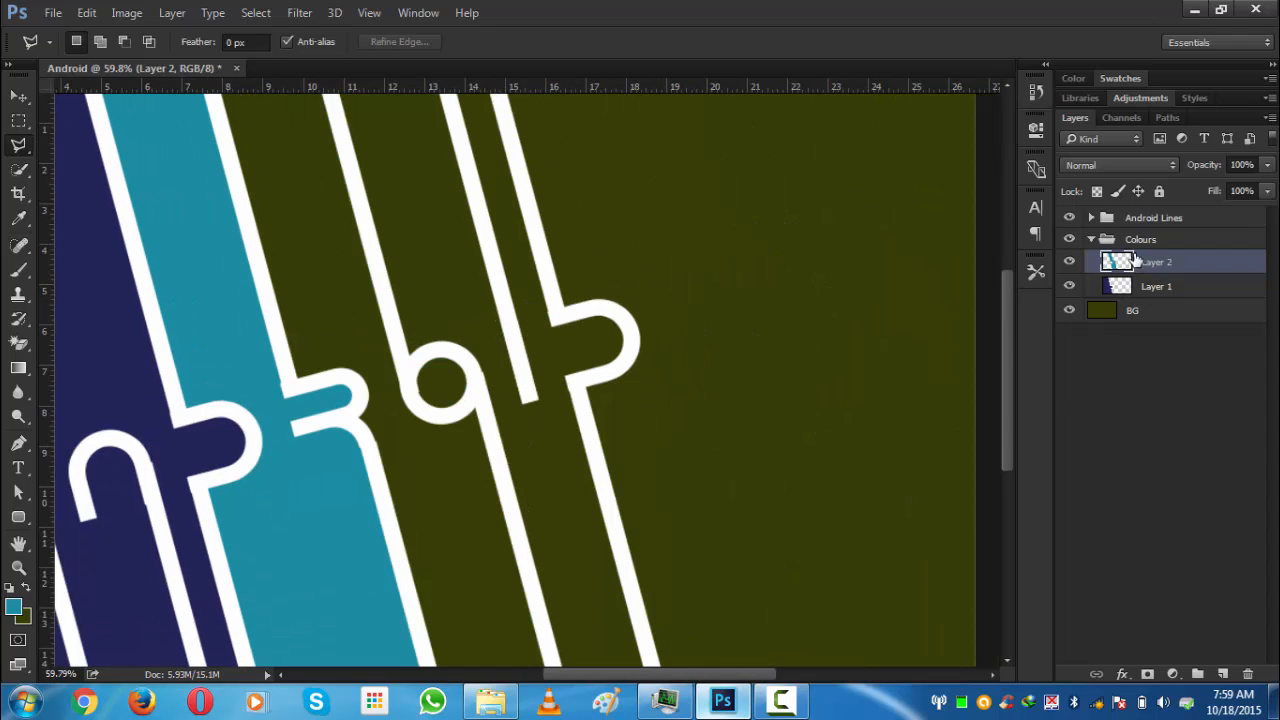
- Expand the Android Lines group and move the ANDROID text layer below all the letter layers
{"action": "left_click", "coordinate": [1104, 222]}
{"action": "left_click", "coordinate": [1091, 218]}
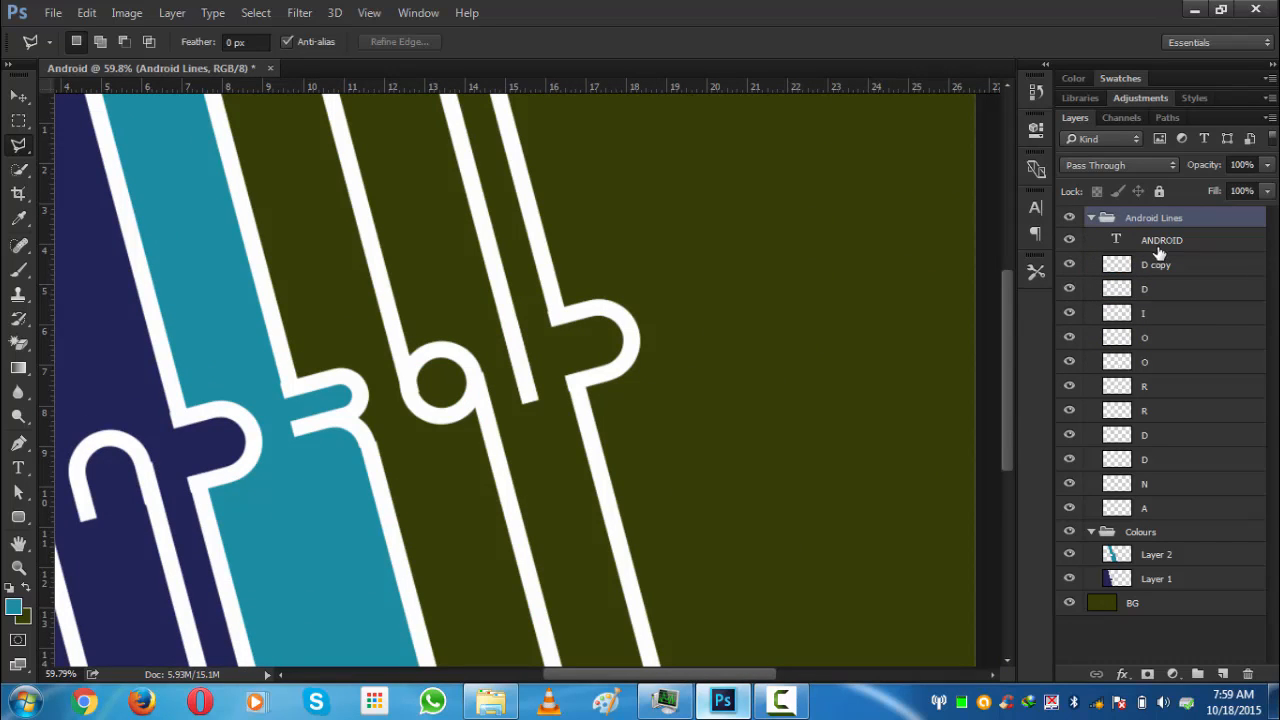
{"action": "left_click", "coordinate": [1111, 243]}
{"action": "left_click_drag", "start_coordinate": [1111, 243], "coordinate": [1108, 513]}
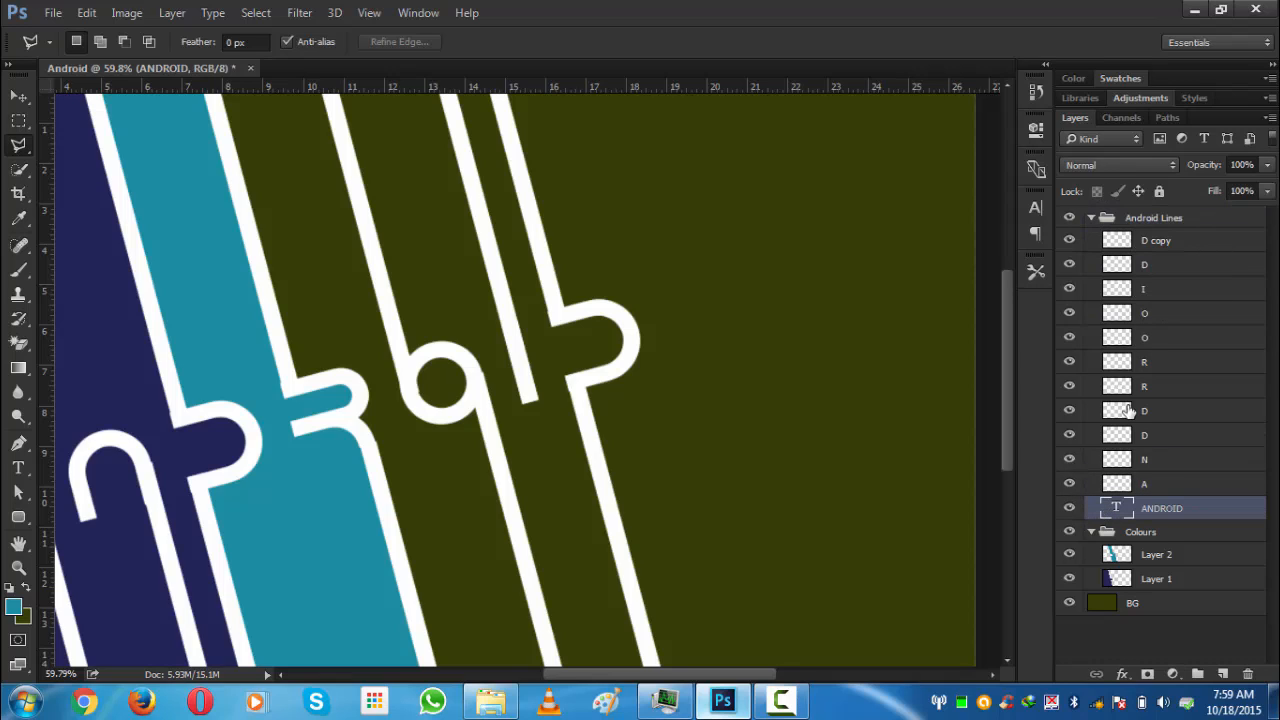
- Select all letter layers from D copy to A and nudge them one pixel left with the Move tool
{"action": "left_click", "coordinate": [1144, 244]}
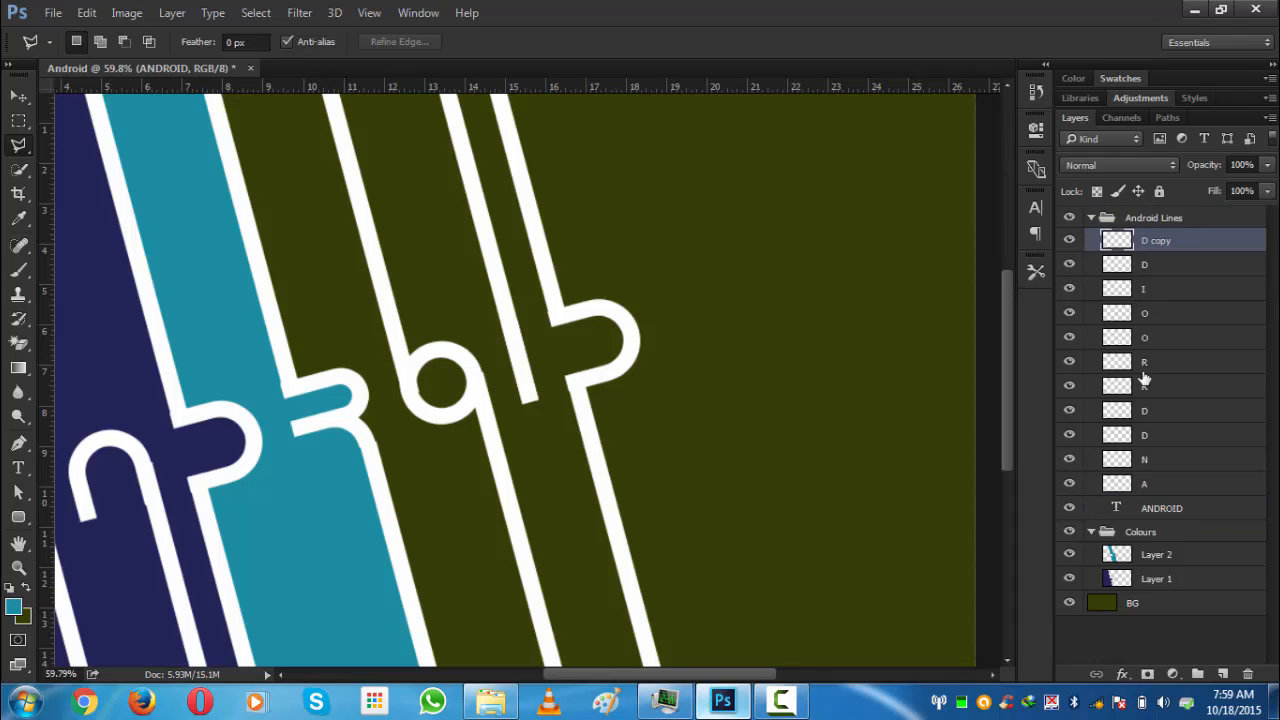
{"action": "left_click", "coordinate": [1155, 490], "text": "shift"}
{"action": "scroll", "coordinate": [668, 320], "scroll_direction": "up", "scroll_amount": 1}
{"action": "scroll", "coordinate": [668, 320], "scroll_direction": "up", "scroll_amount": 3}
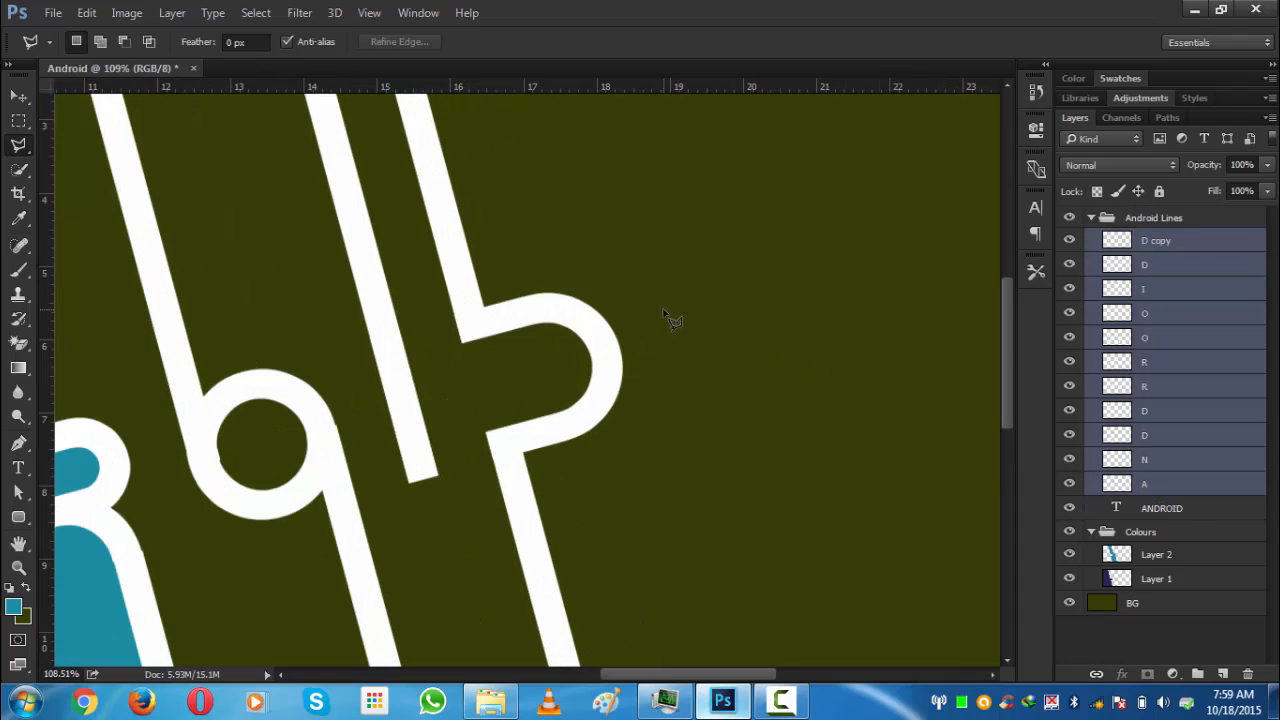
{"action": "scroll", "coordinate": [506, 349], "scroll_direction": "up", "scroll_amount": 3}
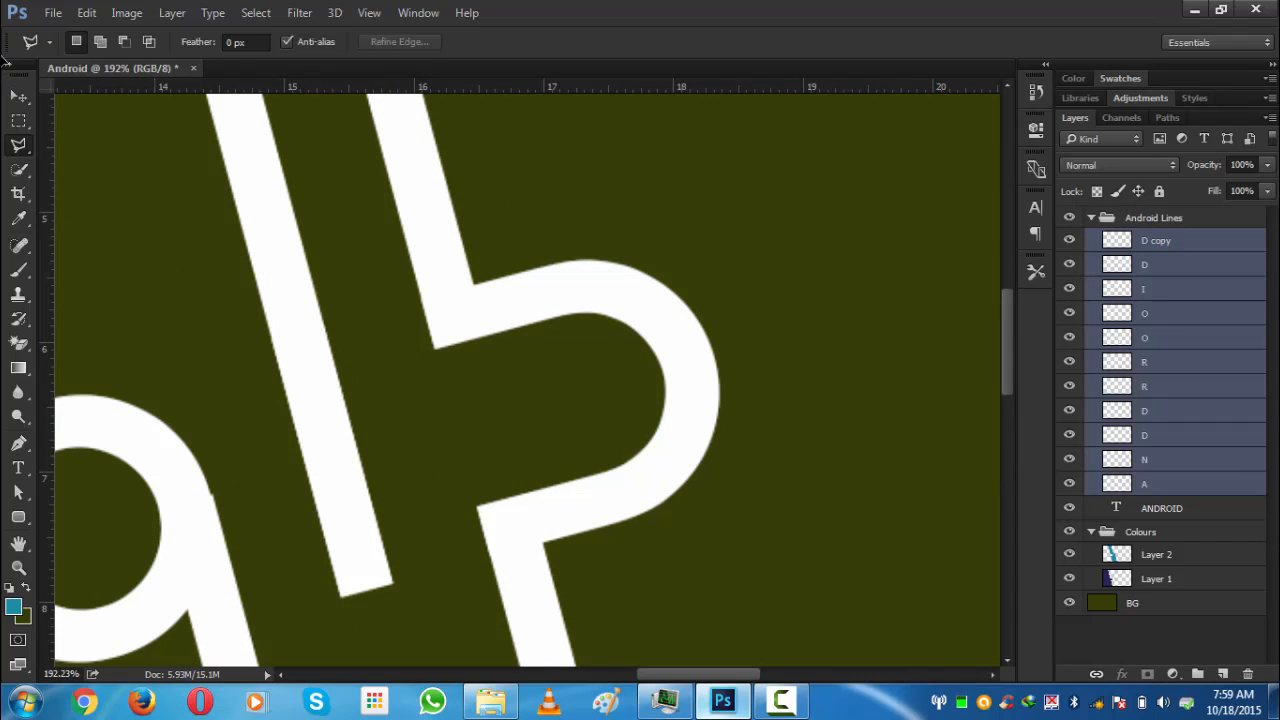
{"action": "left_click", "coordinate": [19, 97]}
{"action": "key", "text": "Left"}
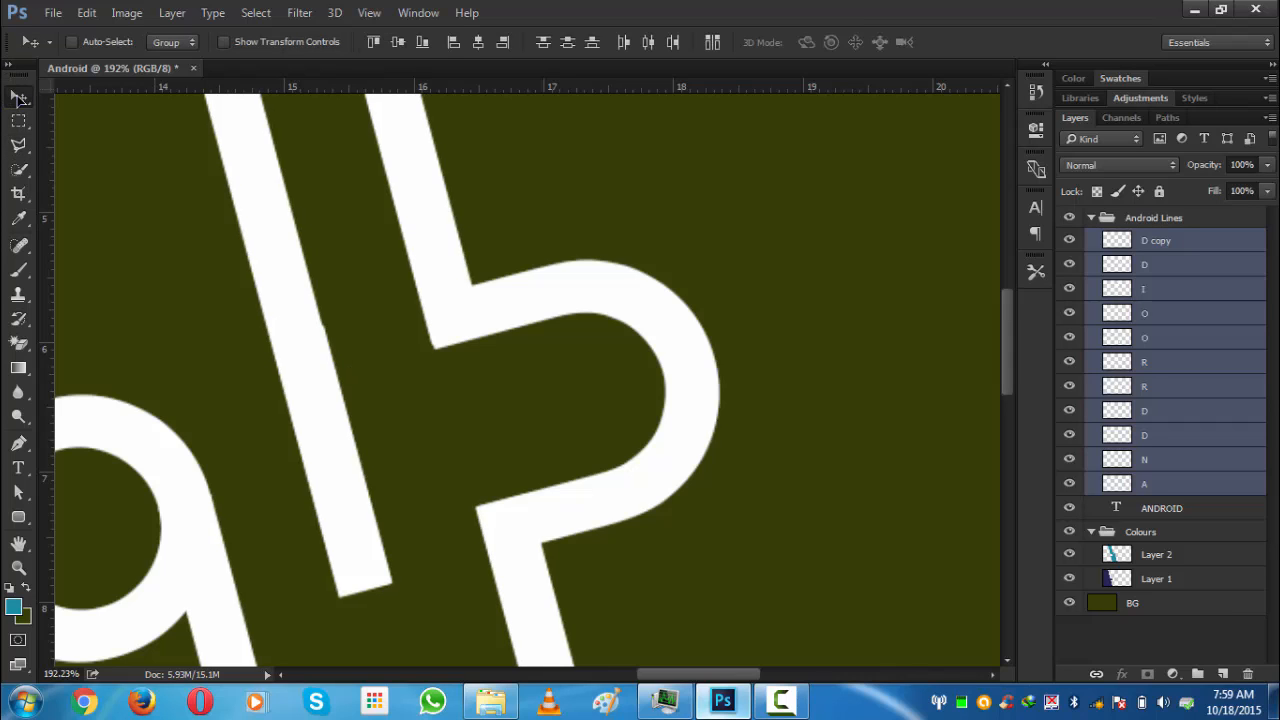
- Inspect the stems across zoom levels and fit the whole canvas on screen
{"action": "scroll", "coordinate": [71, 296], "scroll_direction": "down", "scroll_amount": 3}
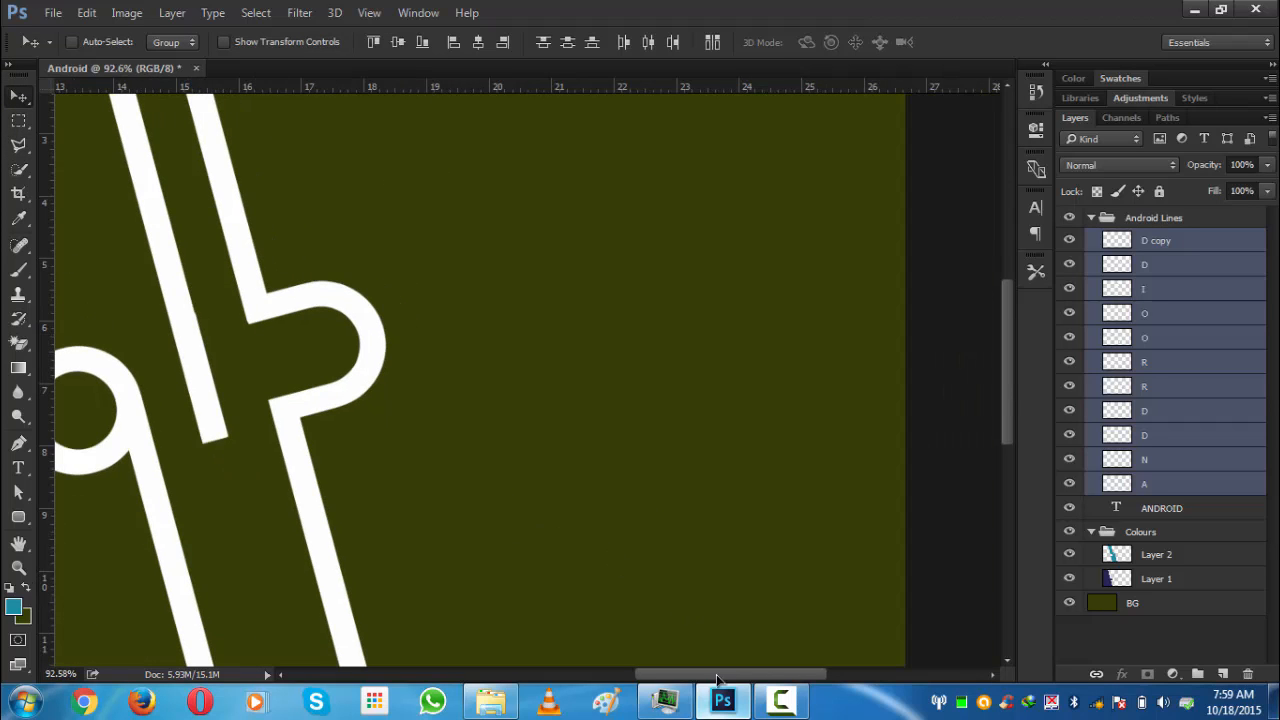
{"action": "left_click_drag", "start_coordinate": [724, 680], "coordinate": [590, 680]}
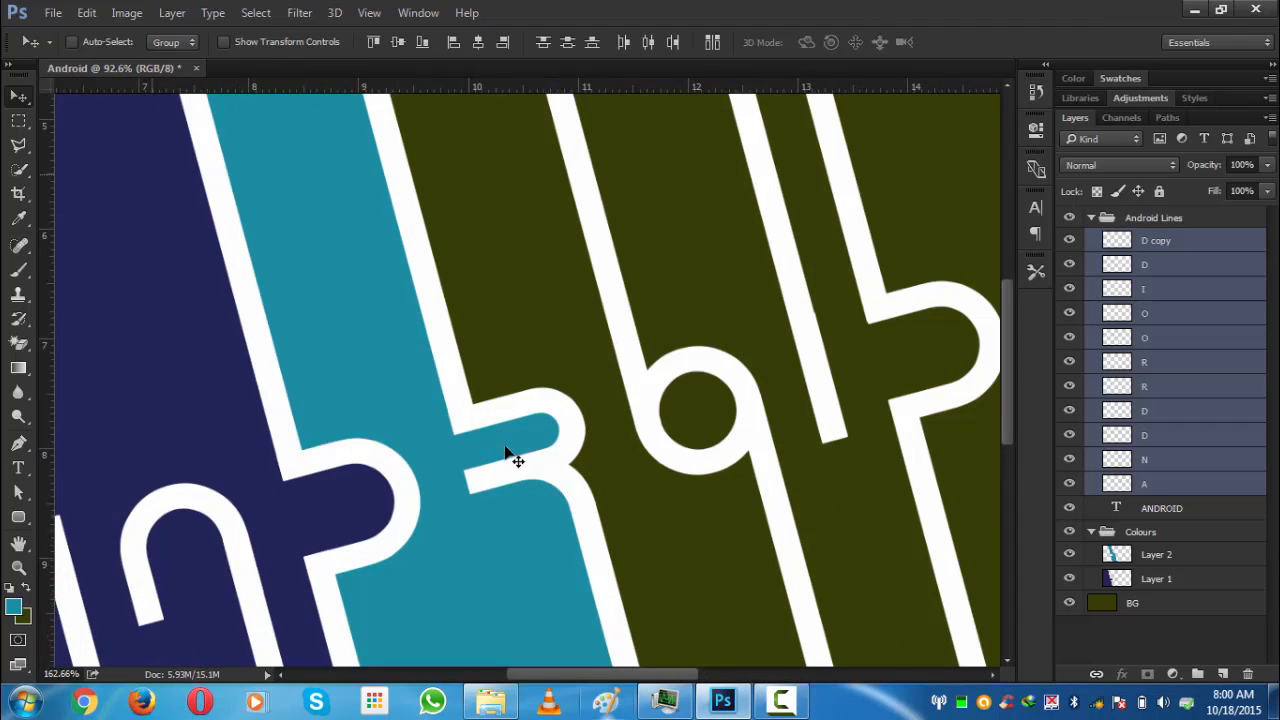
{"action": "scroll", "coordinate": [508, 451], "scroll_direction": "up", "scroll_amount": 3}
{"action": "scroll", "coordinate": [323, 446], "scroll_direction": "up", "scroll_amount": 2}
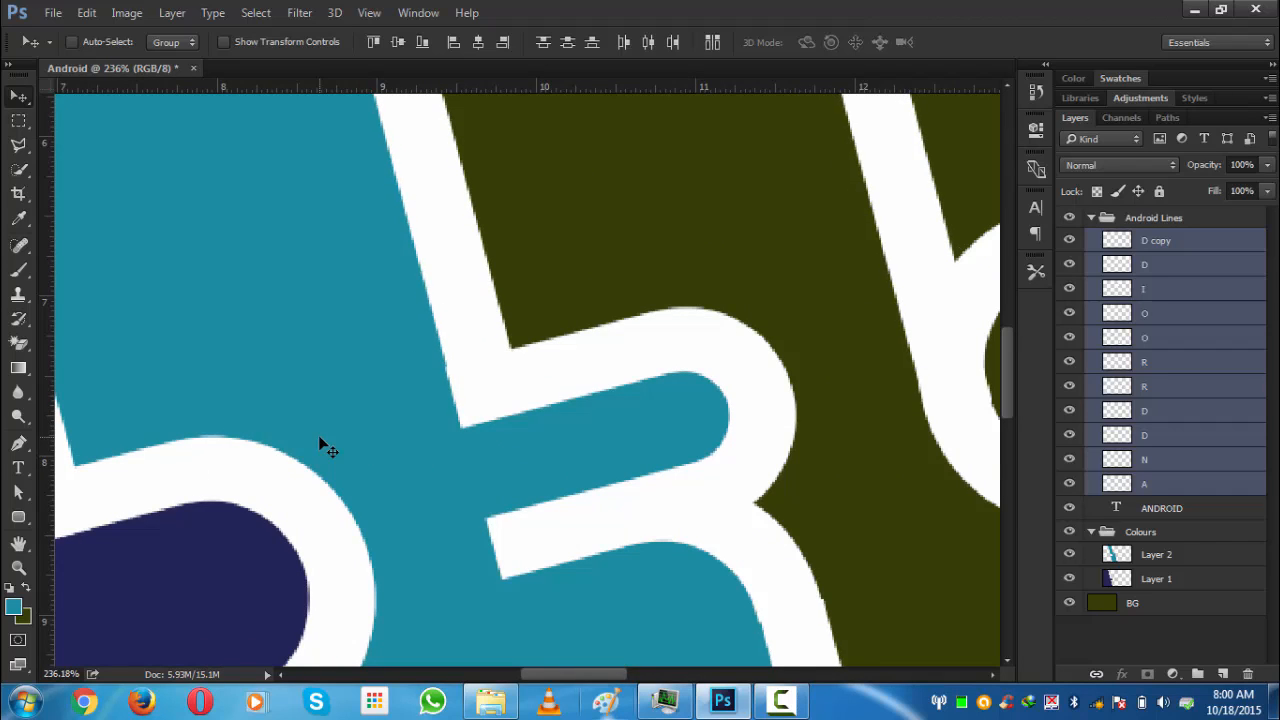
{"action": "scroll", "coordinate": [325, 447], "scroll_direction": "down", "scroll_amount": 8}
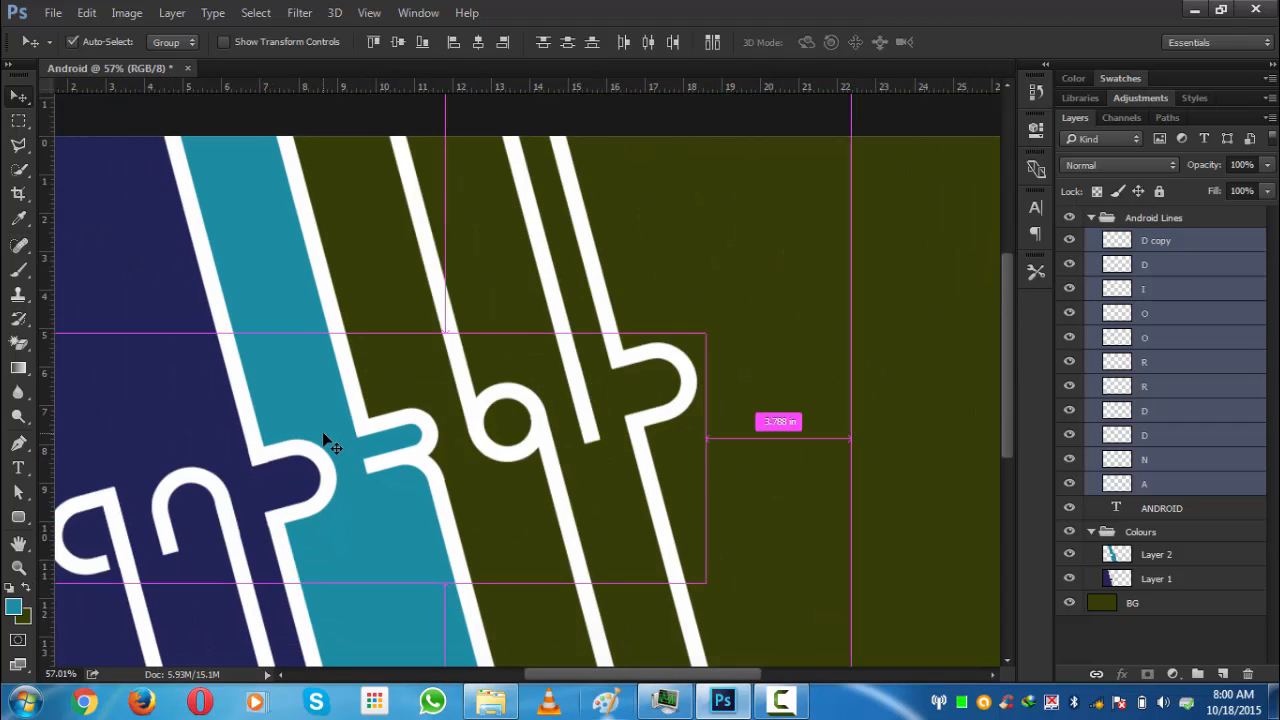
{"action": "key", "text": "ctrl+0"}
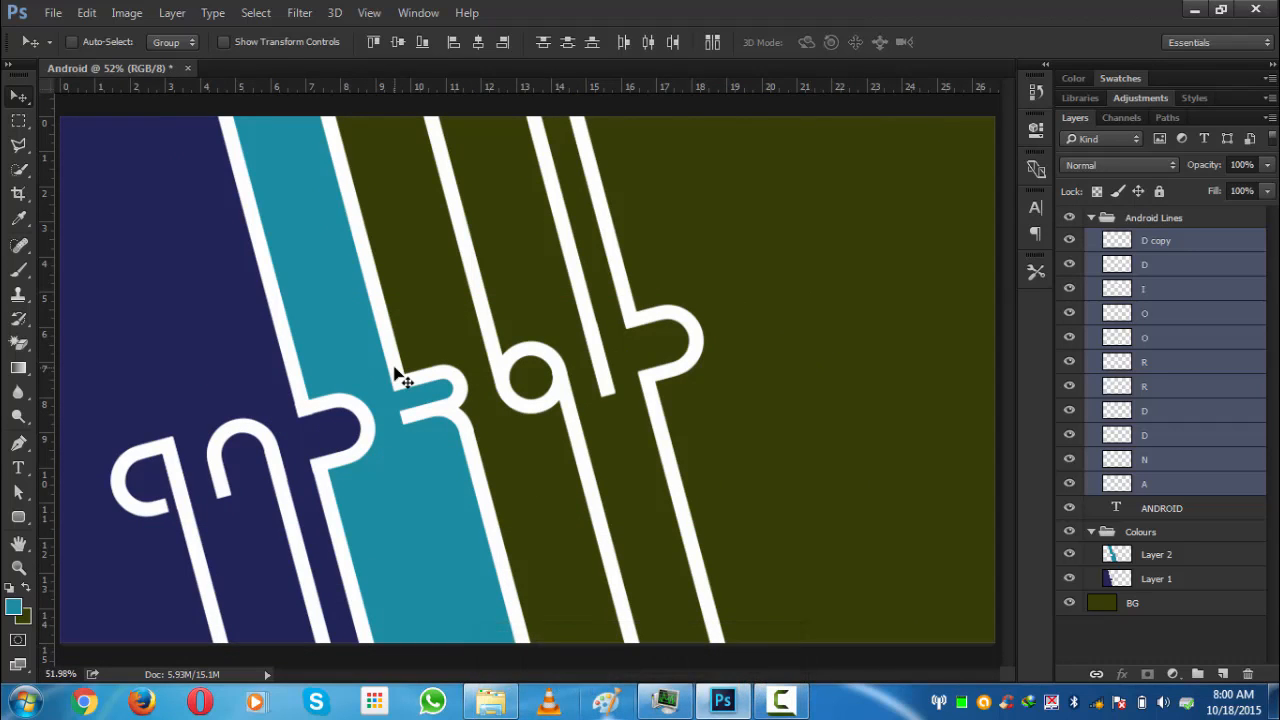
- Collapse the Android Lines group and add a new layer above Layer 2 in the Colours group
{"action": "left_click", "coordinate": [1091, 219]}
{"action": "scroll", "coordinate": [465, 342], "scroll_direction": "up", "scroll_amount": 5}
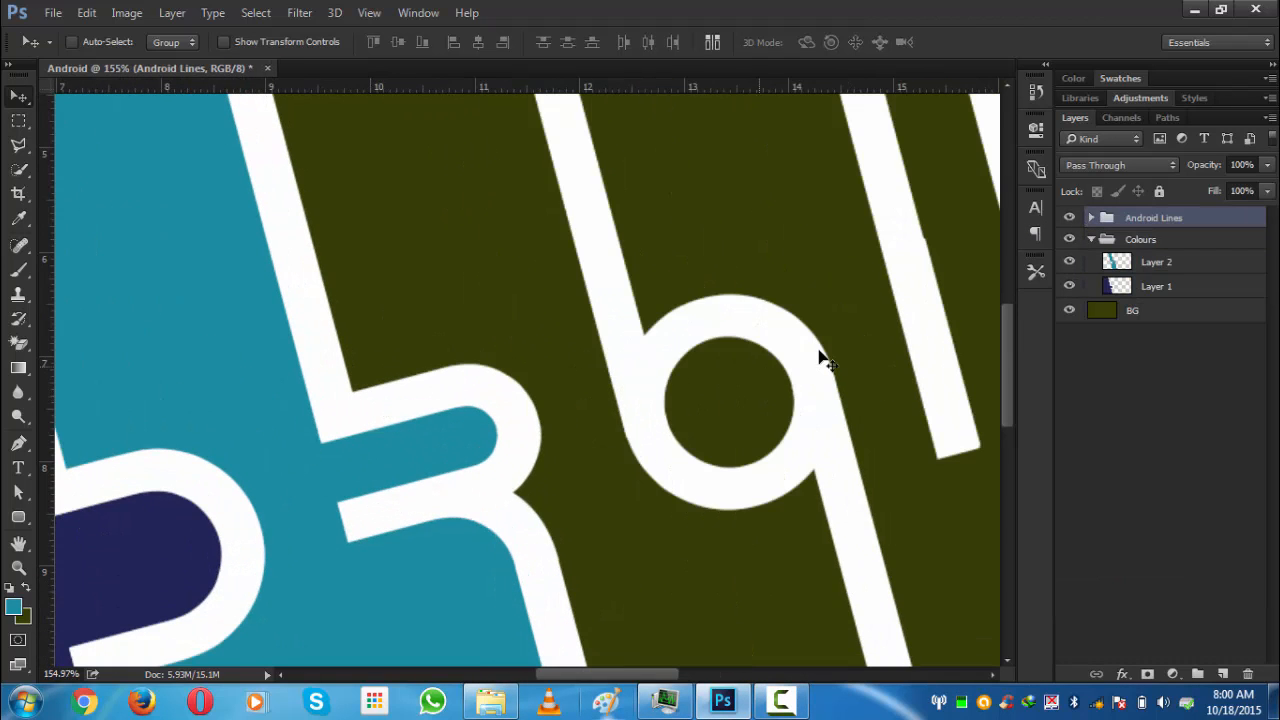
{"action": "scroll", "coordinate": [820, 354], "scroll_direction": "down", "scroll_amount": 3}
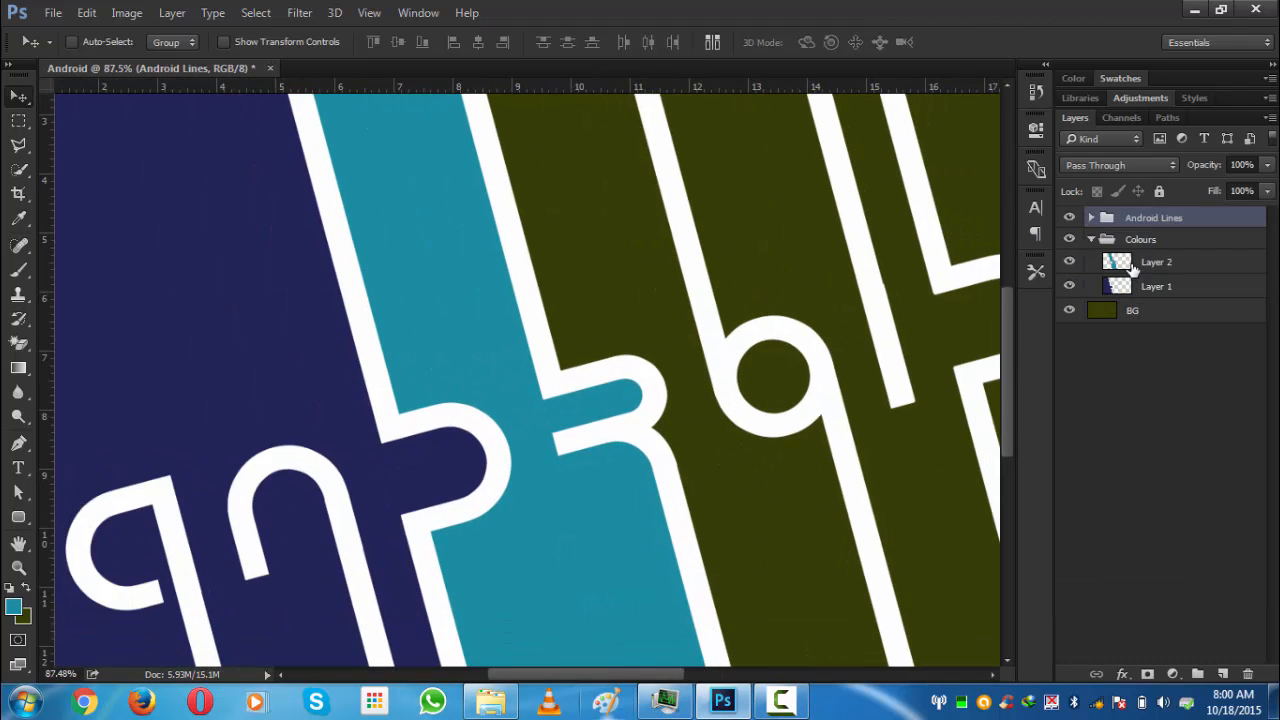
{"action": "left_click", "coordinate": [1133, 270]}
{"action": "scroll", "coordinate": [710, 280], "scroll_direction": "down", "scroll_amount": 2}
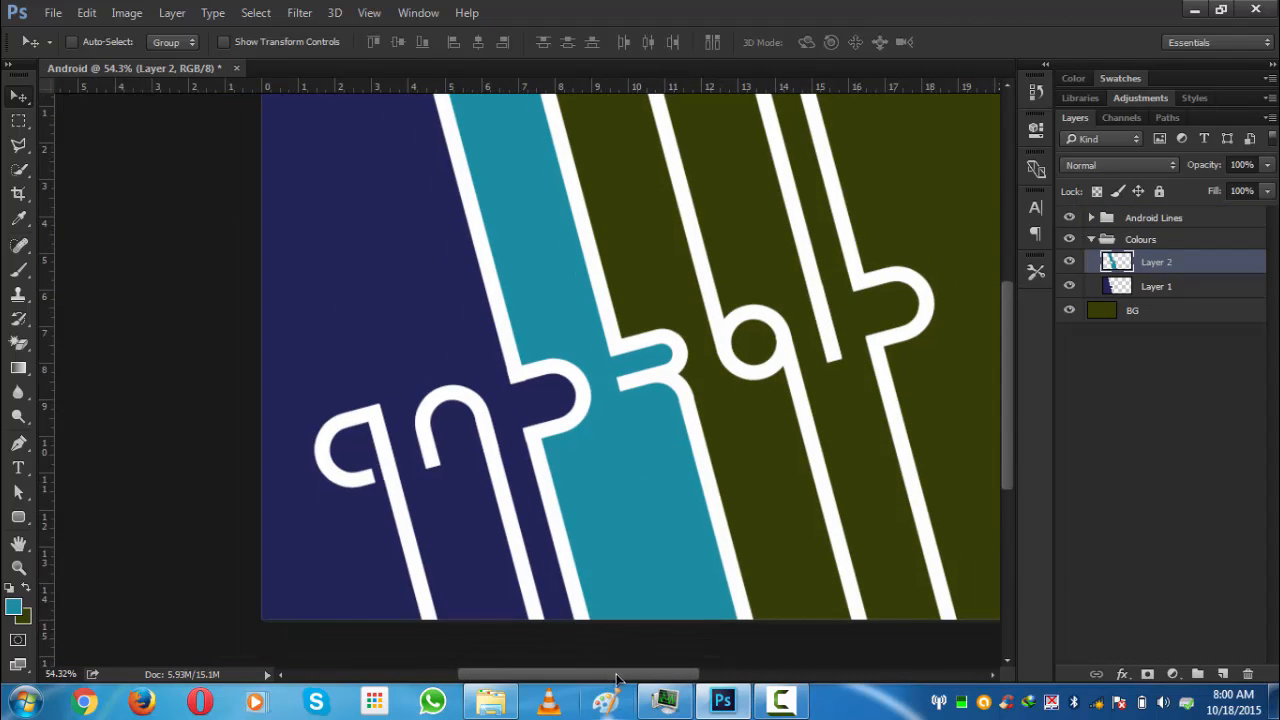
{"action": "scroll", "coordinate": [606, 266], "scroll_direction": "down", "scroll_amount": 3}
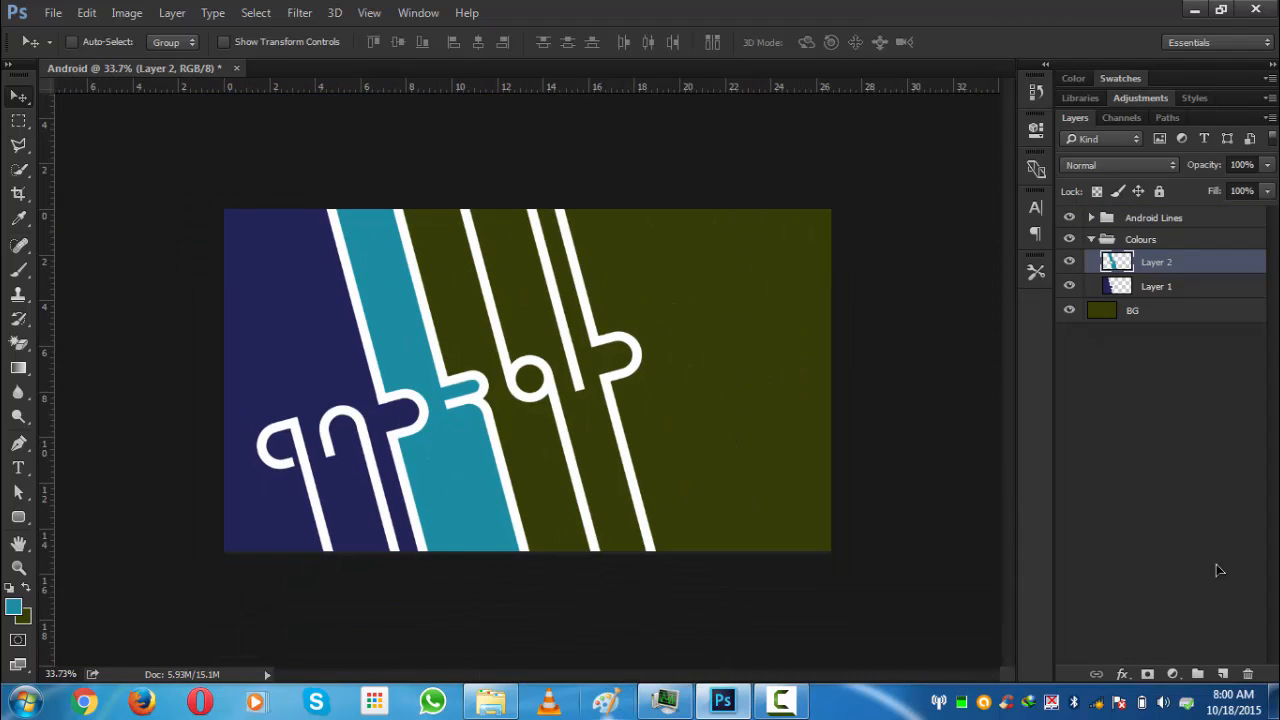
{"action": "left_click", "coordinate": [1223, 674]}
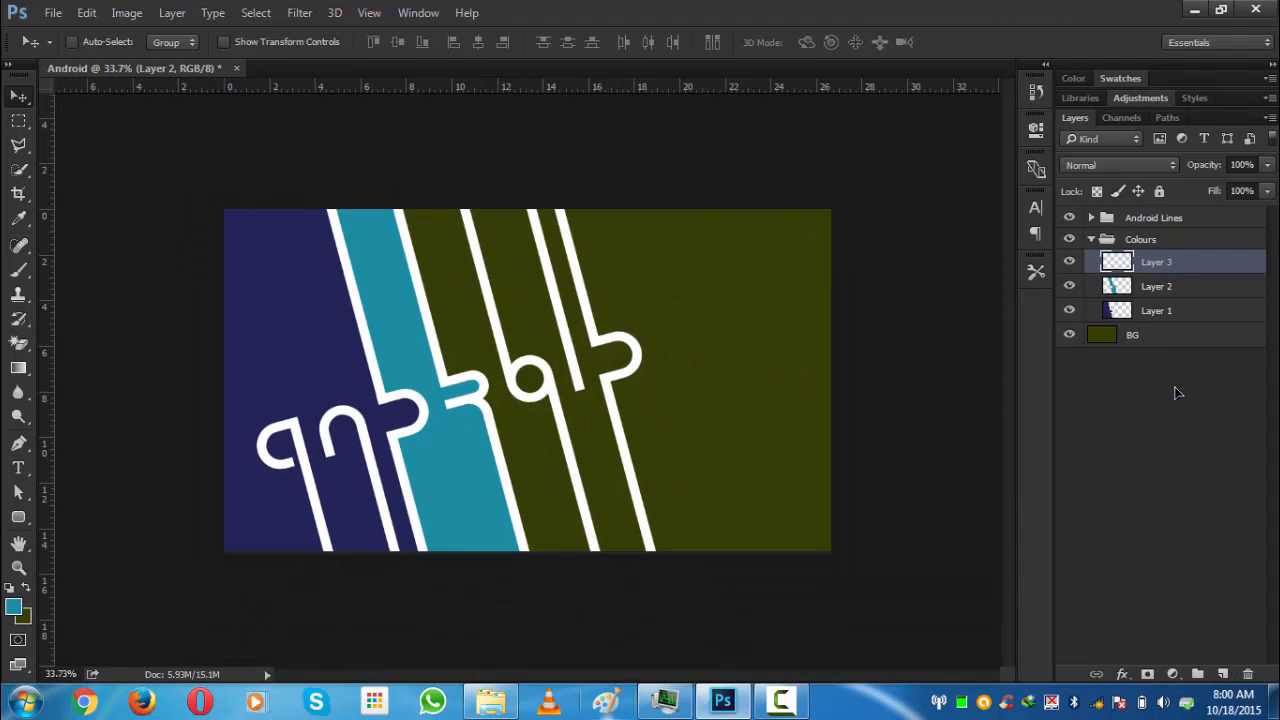
{"action": "double_click", "coordinate": [1157, 260]}
{"action": "key", "text": "Return"}
- Outline the strip between the second and third stems with the Polygonal Lasso
{"action": "left_click", "coordinate": [18, 144]}
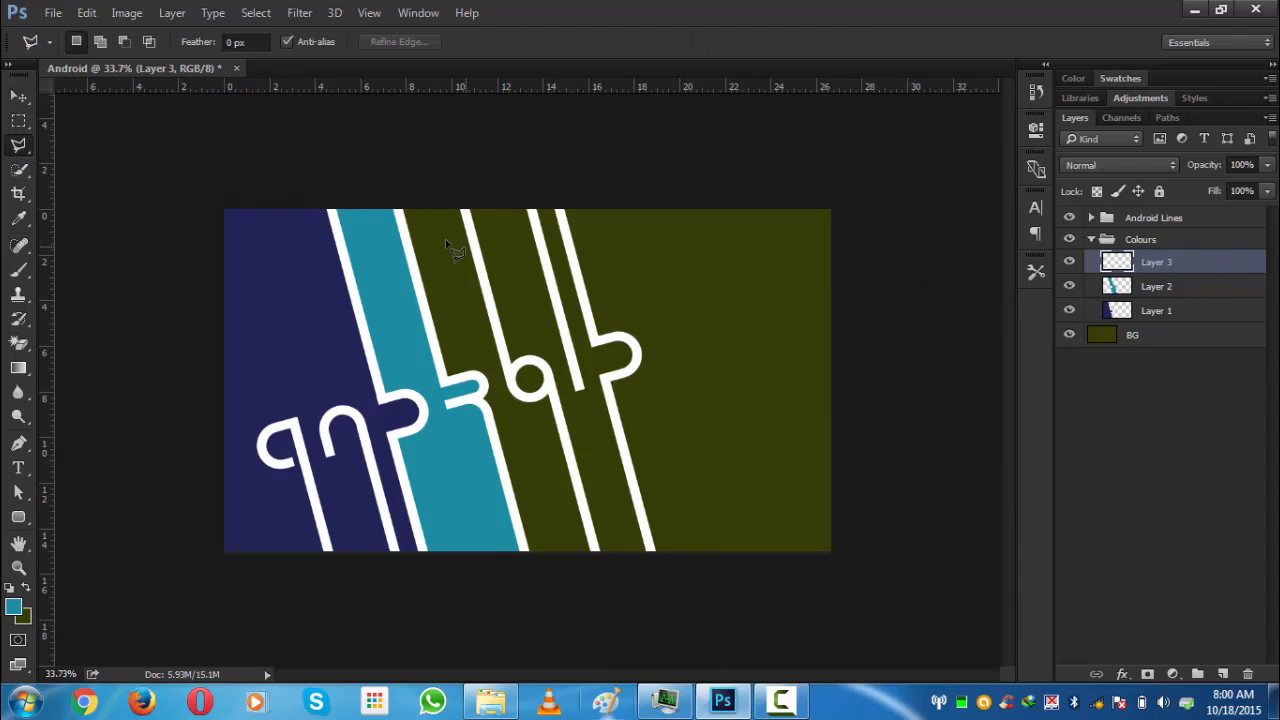
{"action": "left_click", "coordinate": [398, 208]}
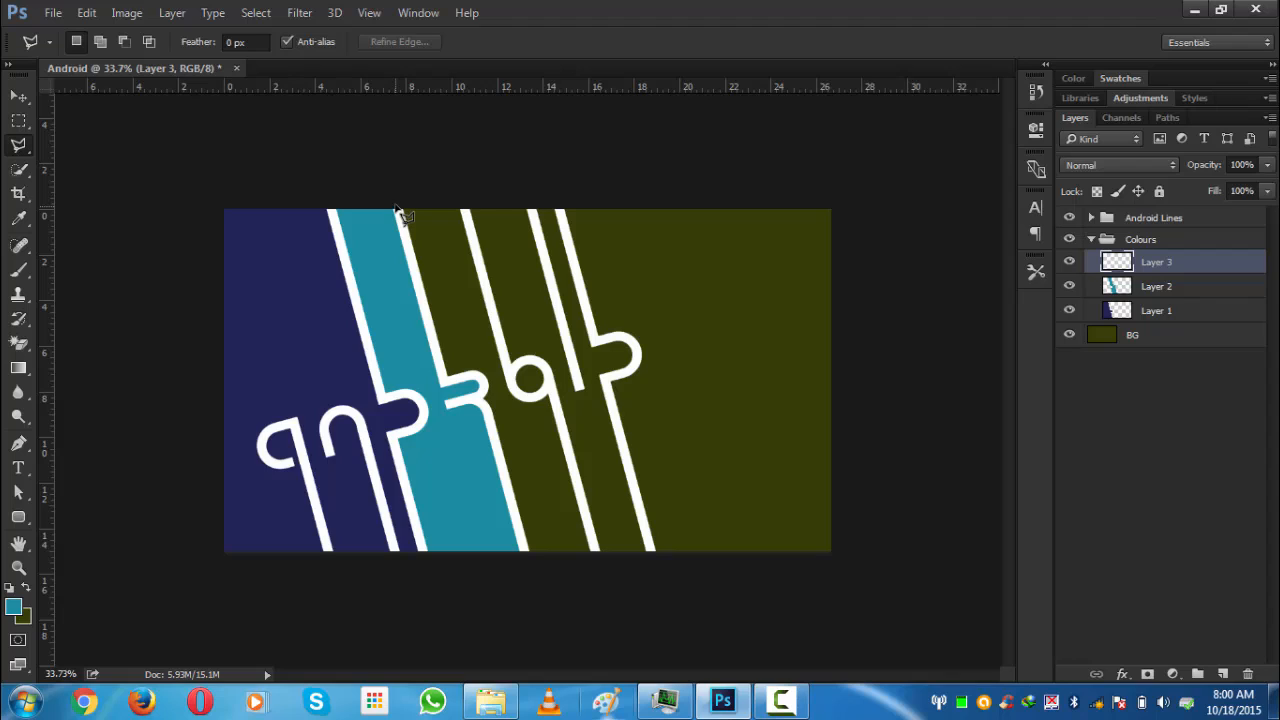
{"action": "left_click", "coordinate": [441, 381]}
{"action": "left_click", "coordinate": [478, 380]}
{"action": "left_click", "coordinate": [538, 601]}
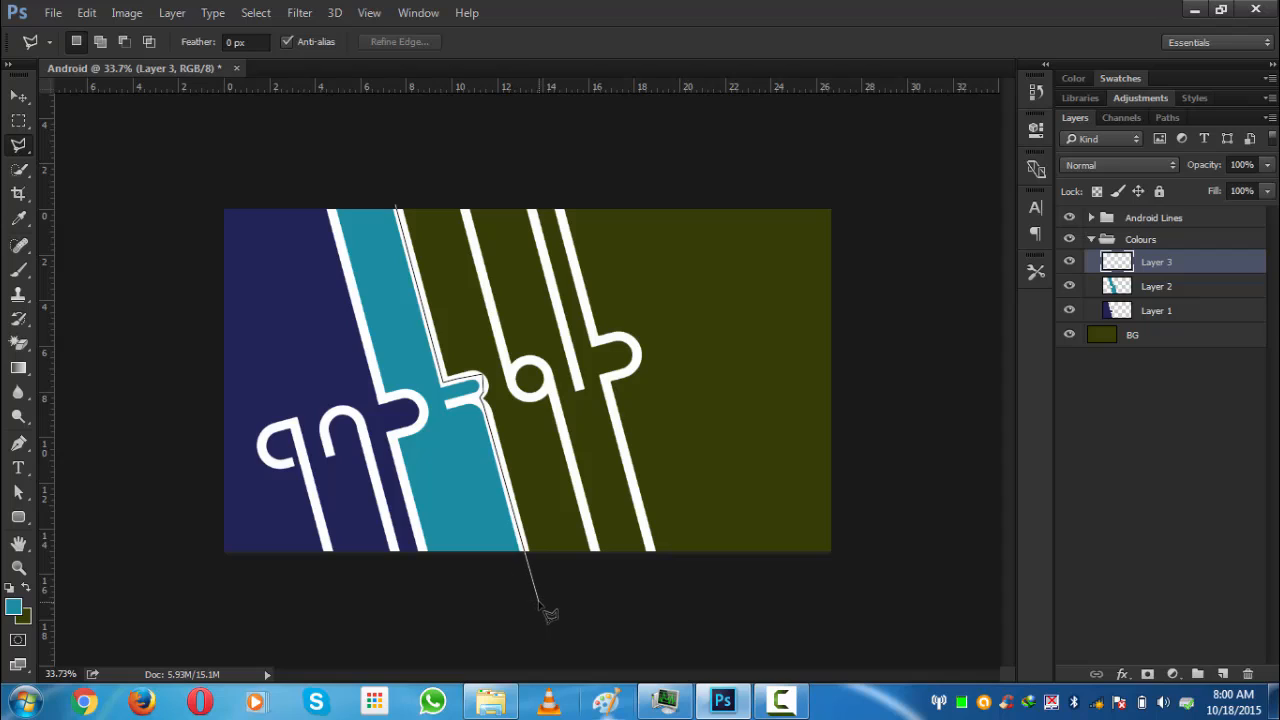
{"action": "left_click", "coordinate": [599, 571]}
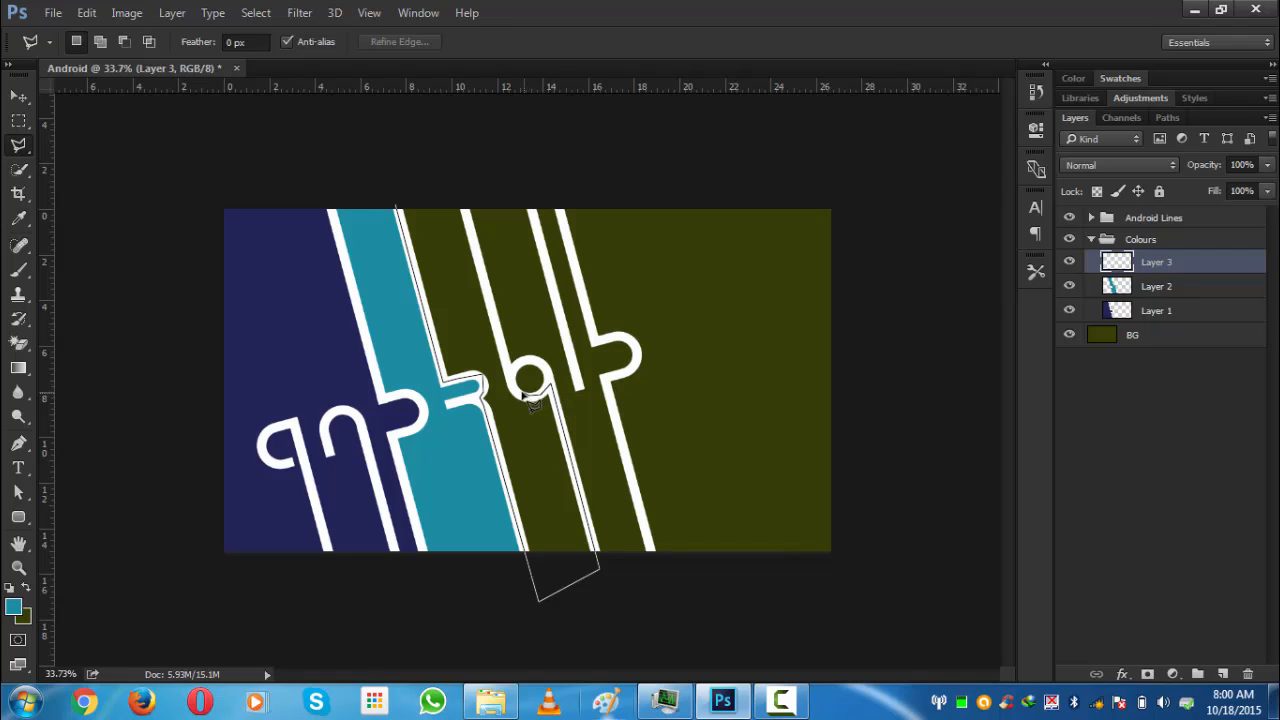
{"action": "left_click", "coordinate": [526, 395]}
{"action": "left_click", "coordinate": [513, 387]}
{"action": "left_click", "coordinate": [508, 366]}
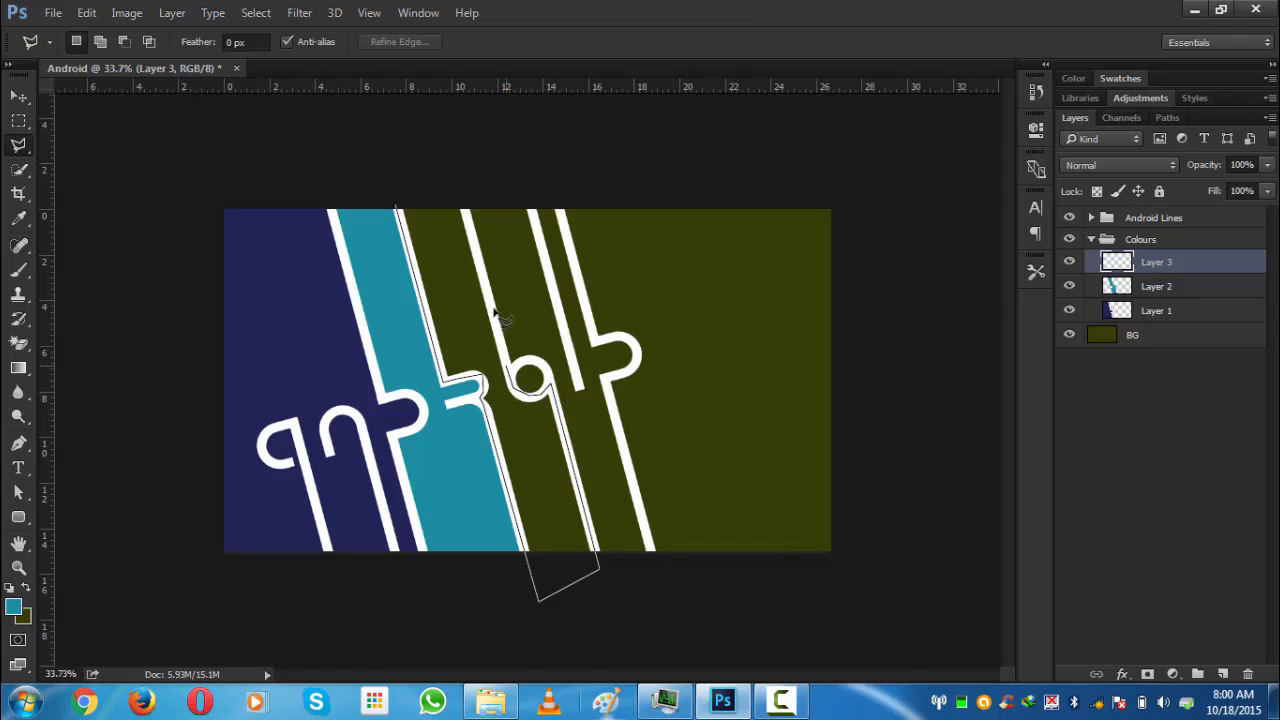
{"action": "left_click", "coordinate": [461, 191]}
{"action": "left_click", "coordinate": [398, 208]}
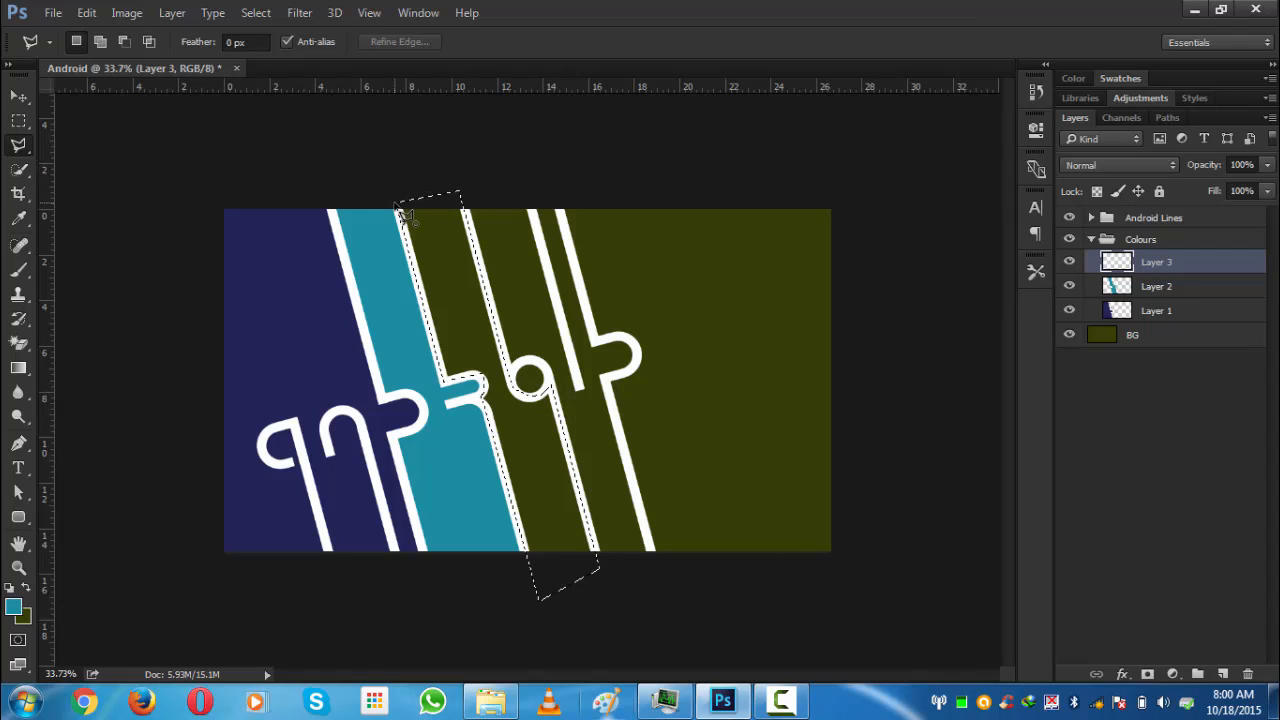
- Fill the strip selection with colour #ef2323 and deselect
{"action": "left_click", "coordinate": [13, 605]}
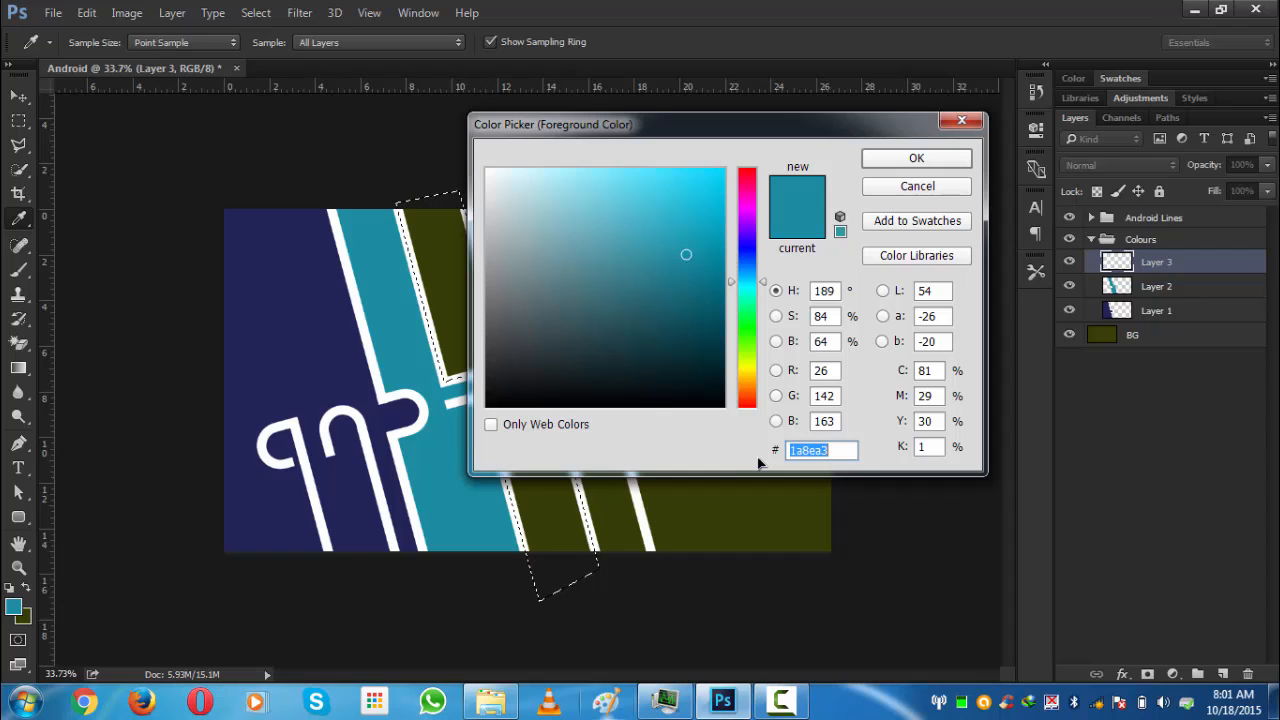
{"action": "type", "text": "ef"}
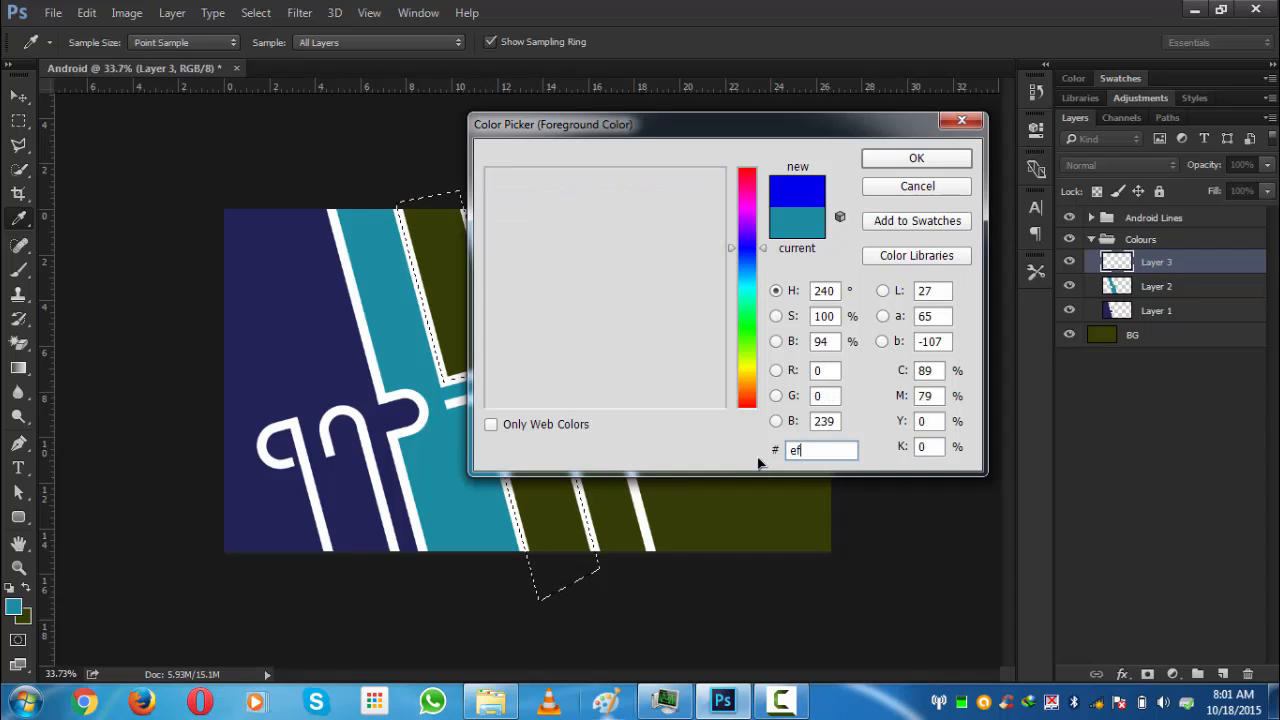
{"action": "type", "text": "2323"}
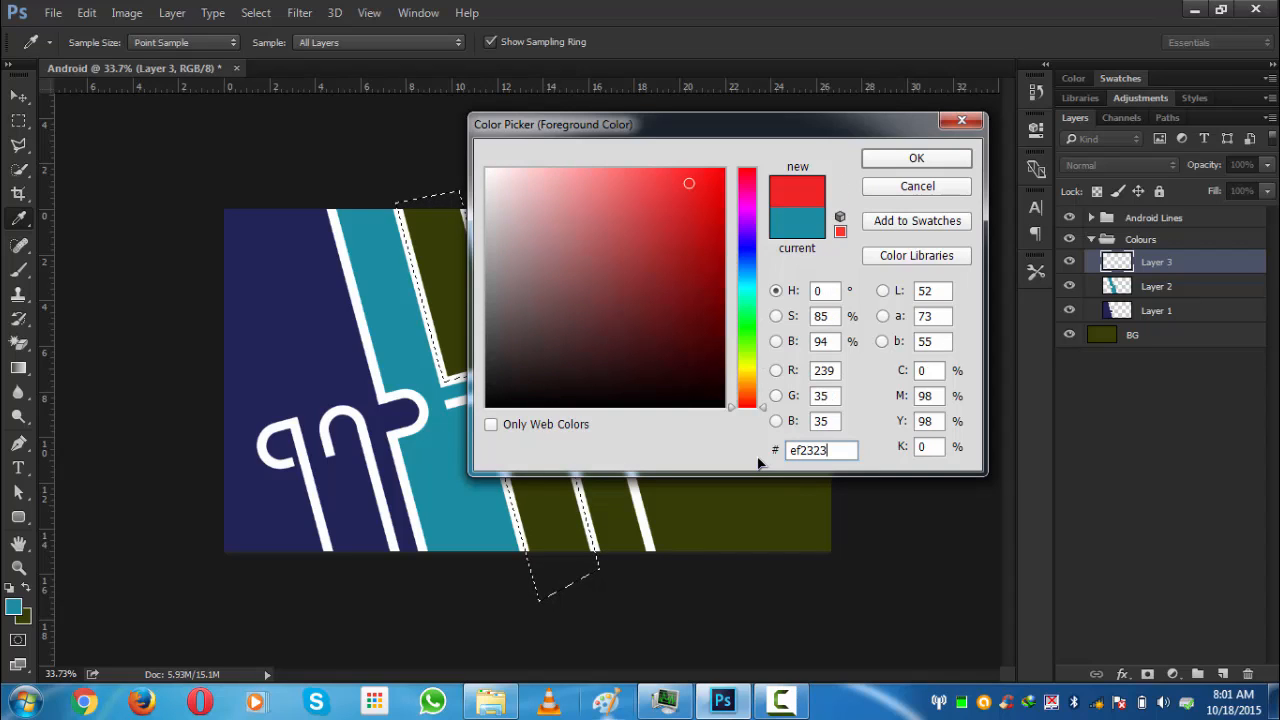
{"action": "left_click", "coordinate": [934, 166]}
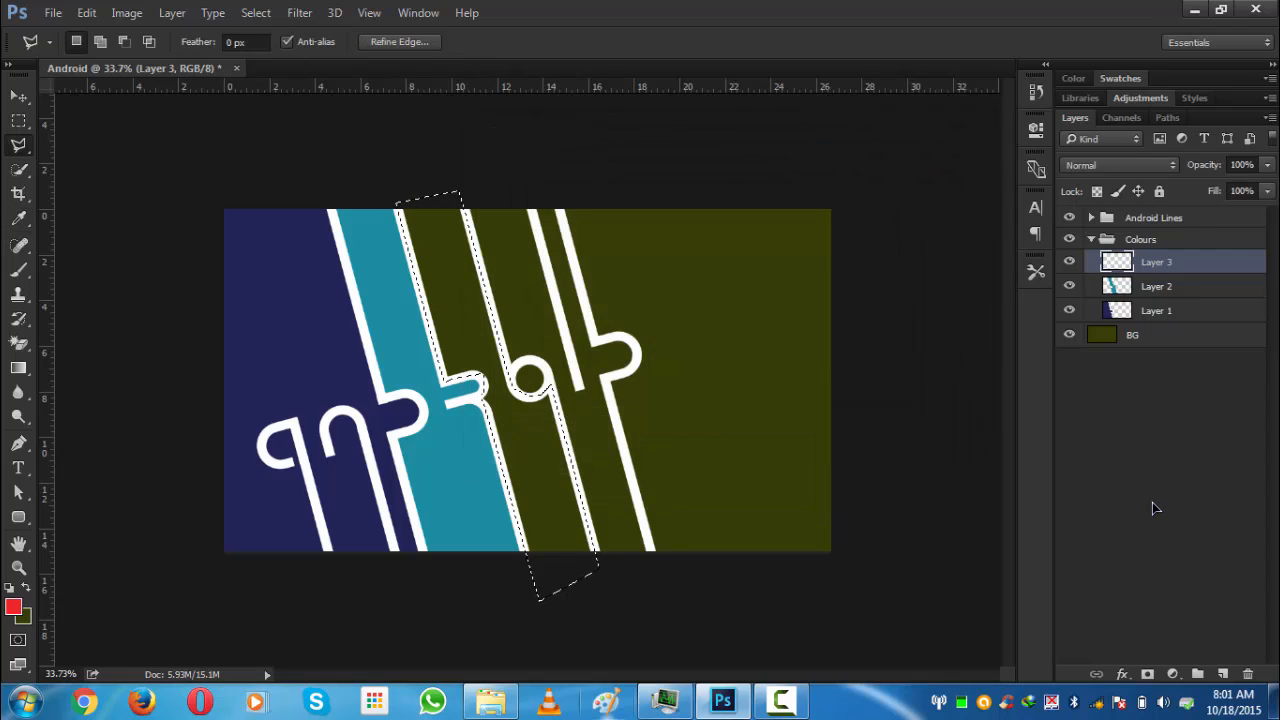
{"action": "key", "text": "alt+BackSpace"}
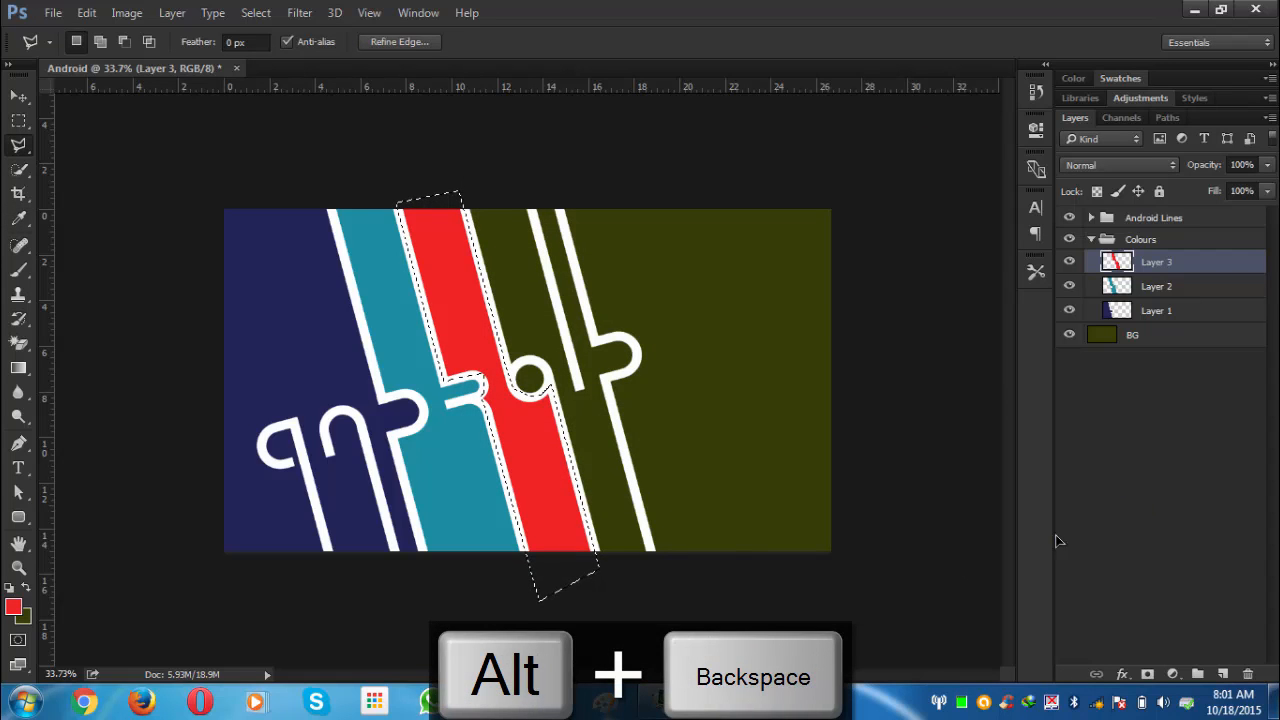
{"action": "key", "text": "ctrl+d"}
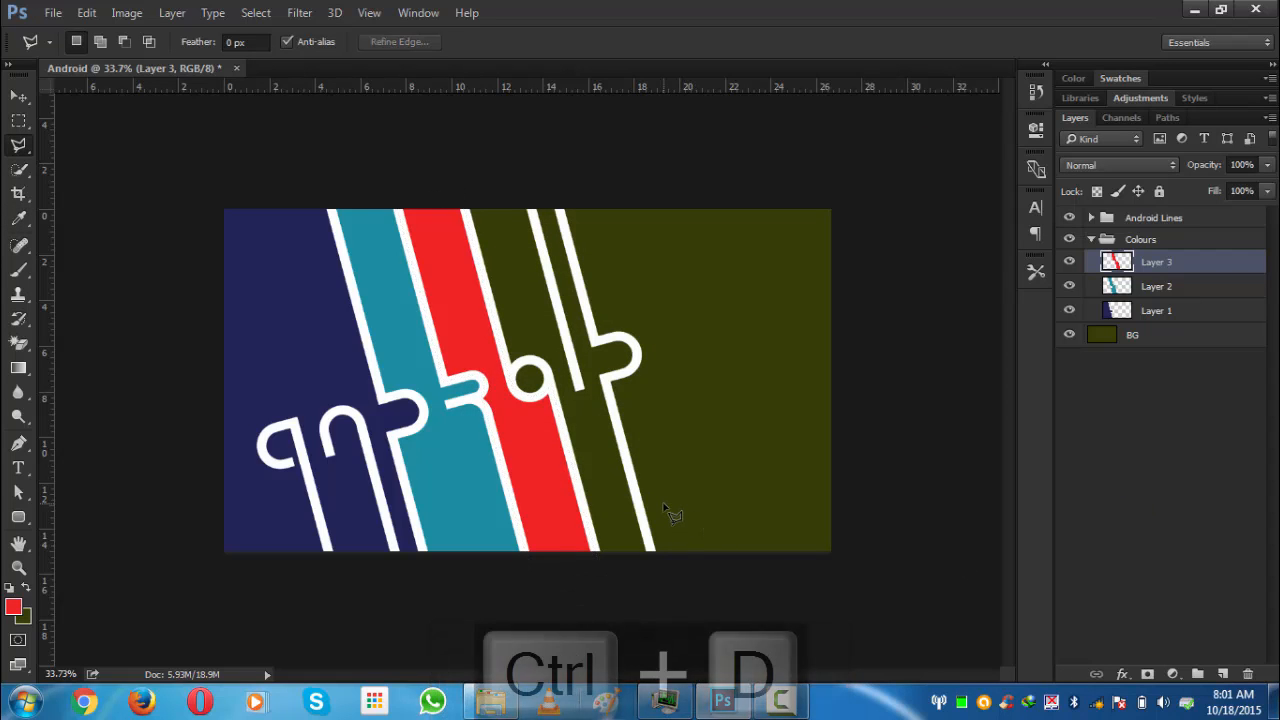
- Add another layer and outline the next strip to the right of the red strip with the Polygonal Lasso
{"action": "left_click", "coordinate": [1222, 674]}
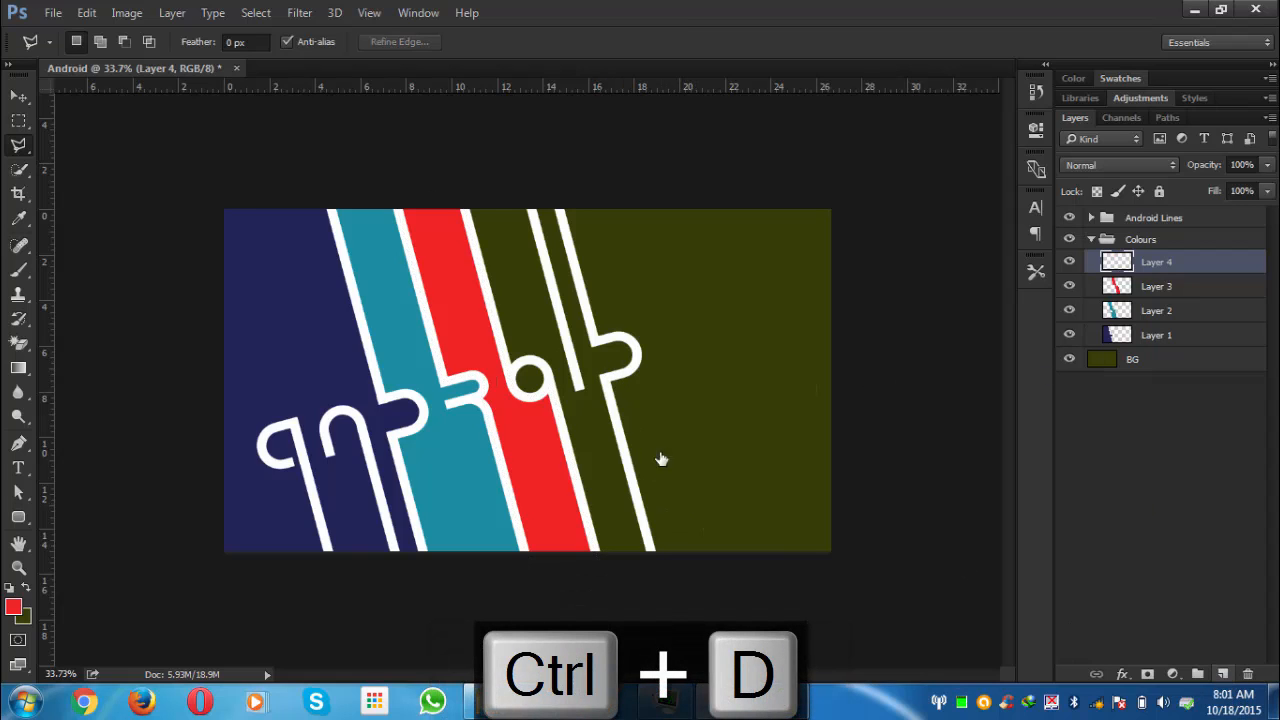
{"action": "left_click", "coordinate": [463, 213]}
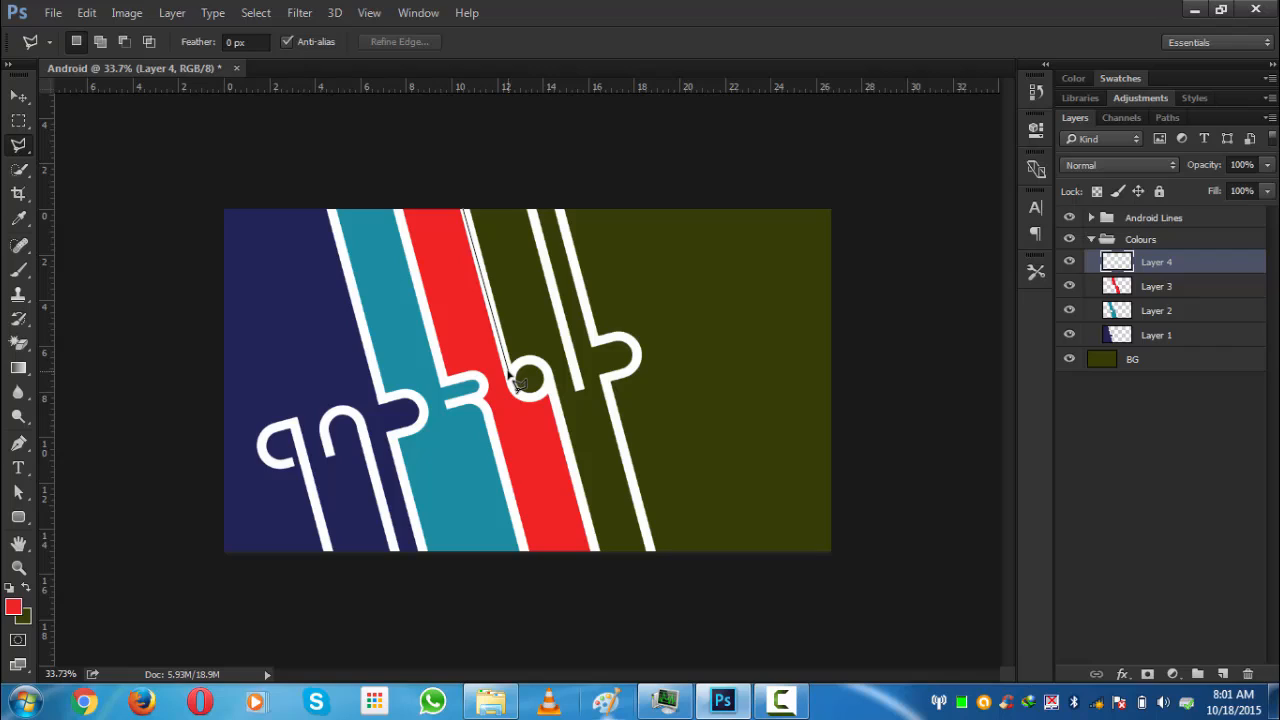
{"action": "left_click", "coordinate": [511, 374]}
{"action": "left_click", "coordinate": [529, 358]}
{"action": "left_click", "coordinate": [541, 360]}
{"action": "left_click", "coordinate": [548, 375]}
{"action": "left_click", "coordinate": [608, 596]}
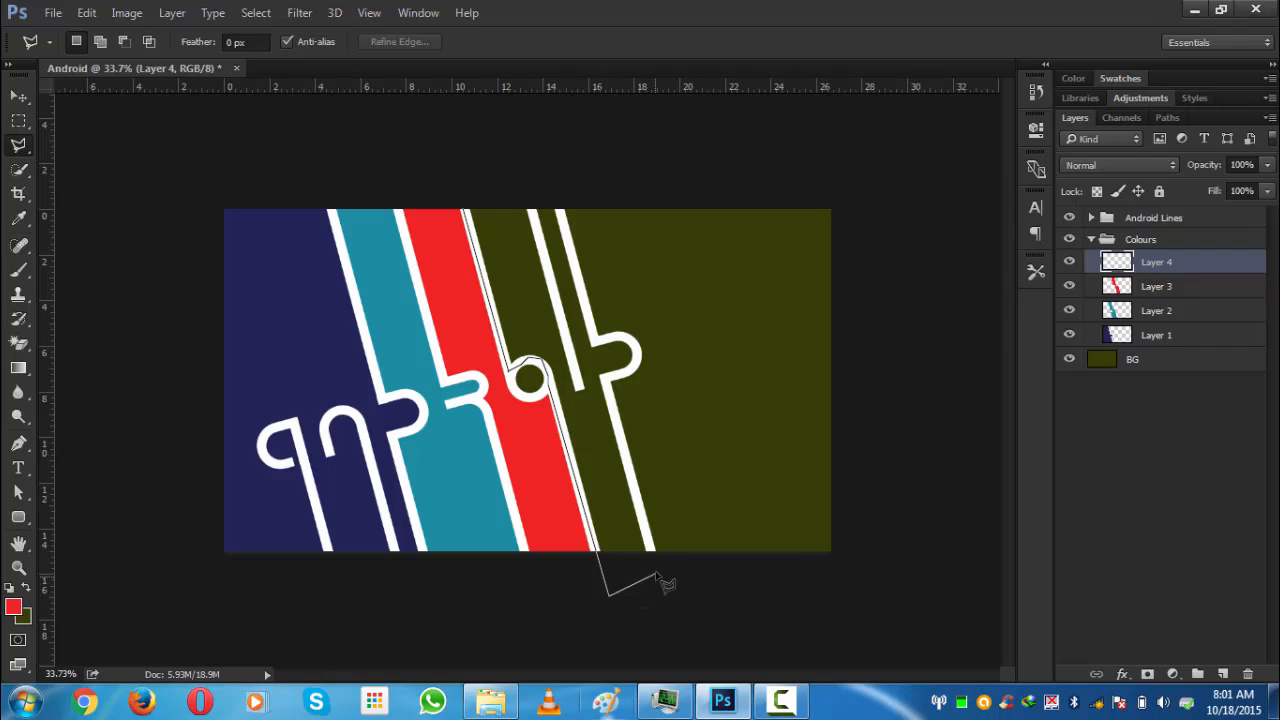
{"action": "left_click", "coordinate": [660, 568]}
{"action": "left_click", "coordinate": [626, 375]}
{"action": "left_click", "coordinate": [638, 356]}
{"action": "left_click", "coordinate": [634, 345]}
{"action": "left_click", "coordinate": [619, 337]}
{"action": "left_click", "coordinate": [597, 341]}
{"action": "left_click", "coordinate": [550, 174]}
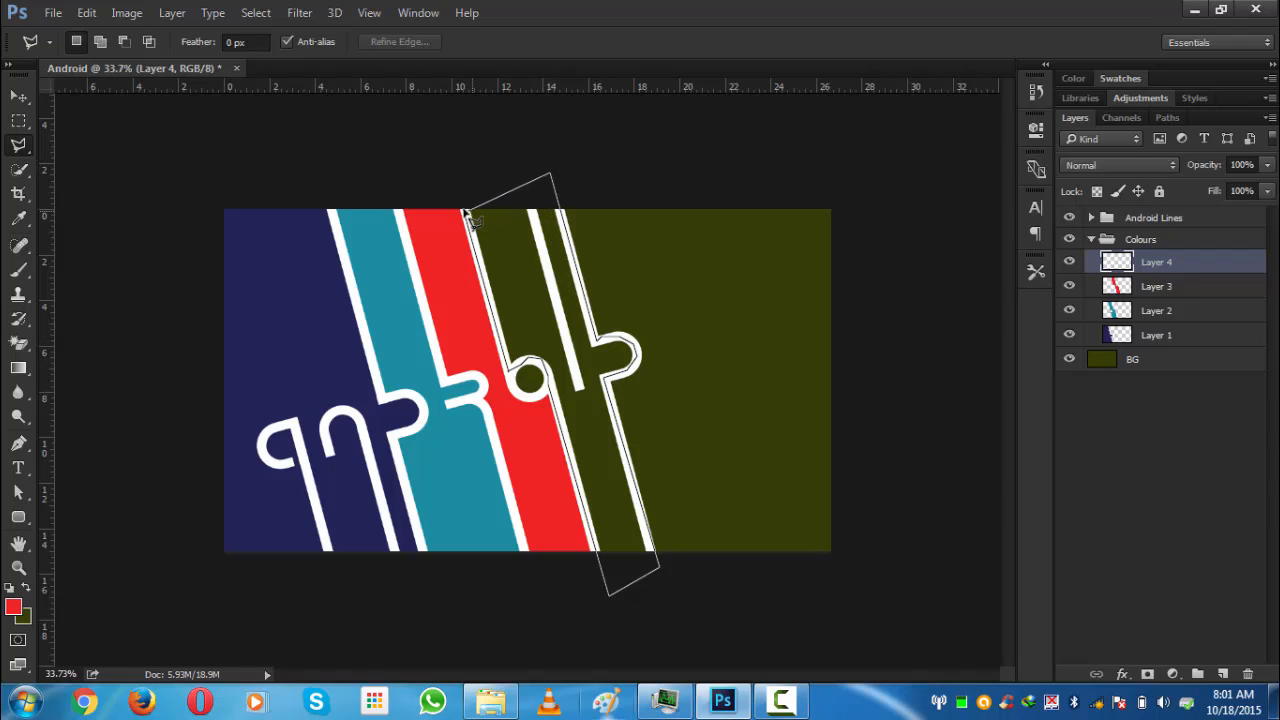
{"action": "left_click", "coordinate": [465, 213]}
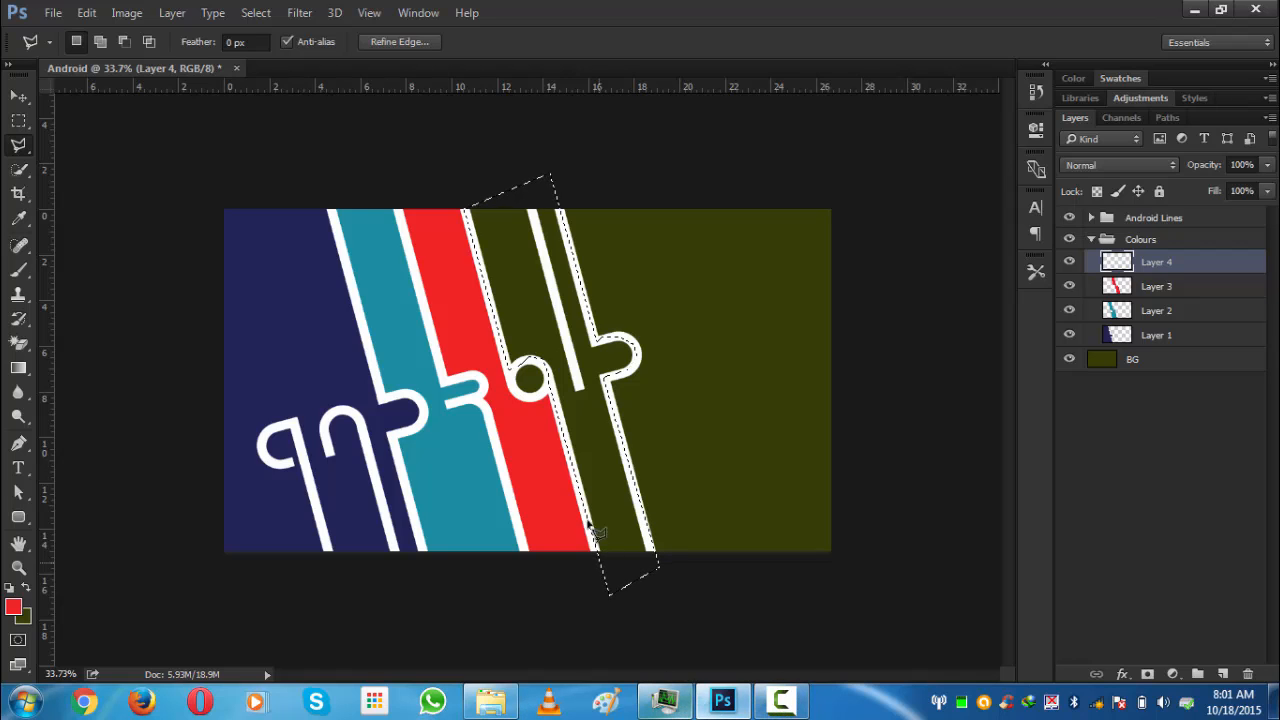
- Fill the strip selection with foreground colour #cf4a1d and deselect
{"action": "left_click", "coordinate": [16, 606]}
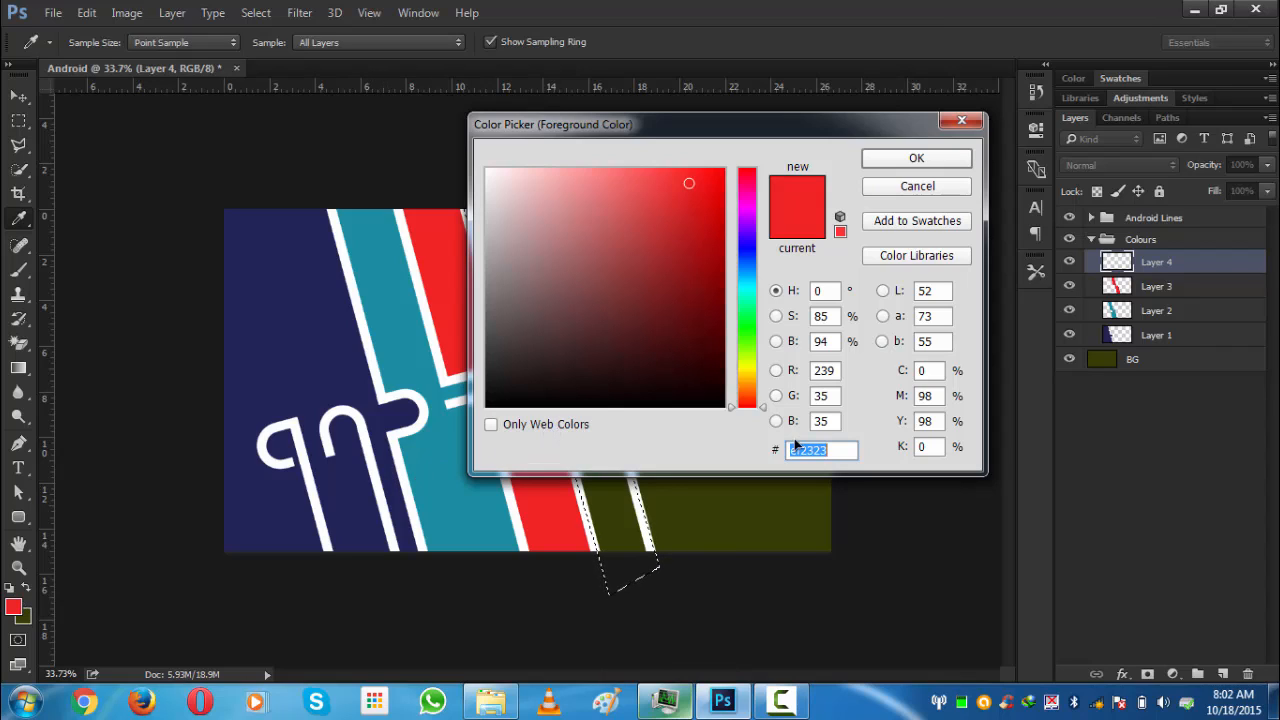
{"action": "type", "text": "cf4"}
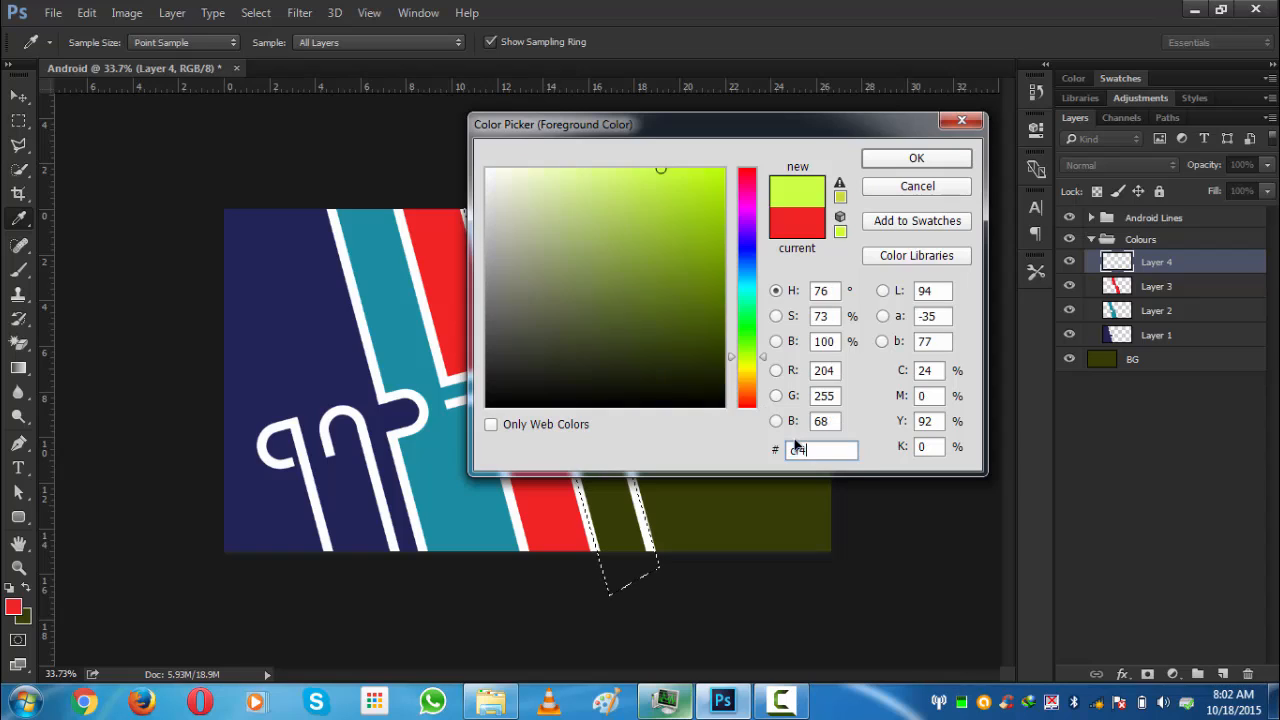
{"action": "type", "text": "a1d"}
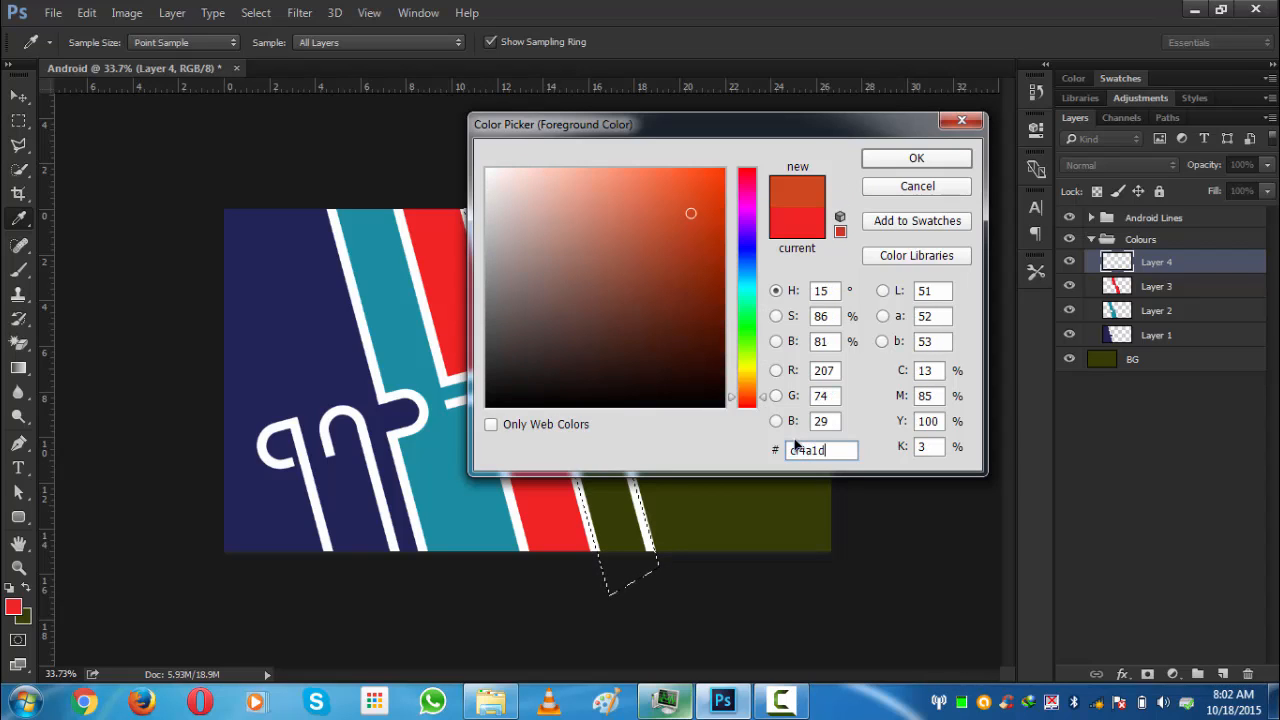
{"action": "left_click", "coordinate": [910, 160]}
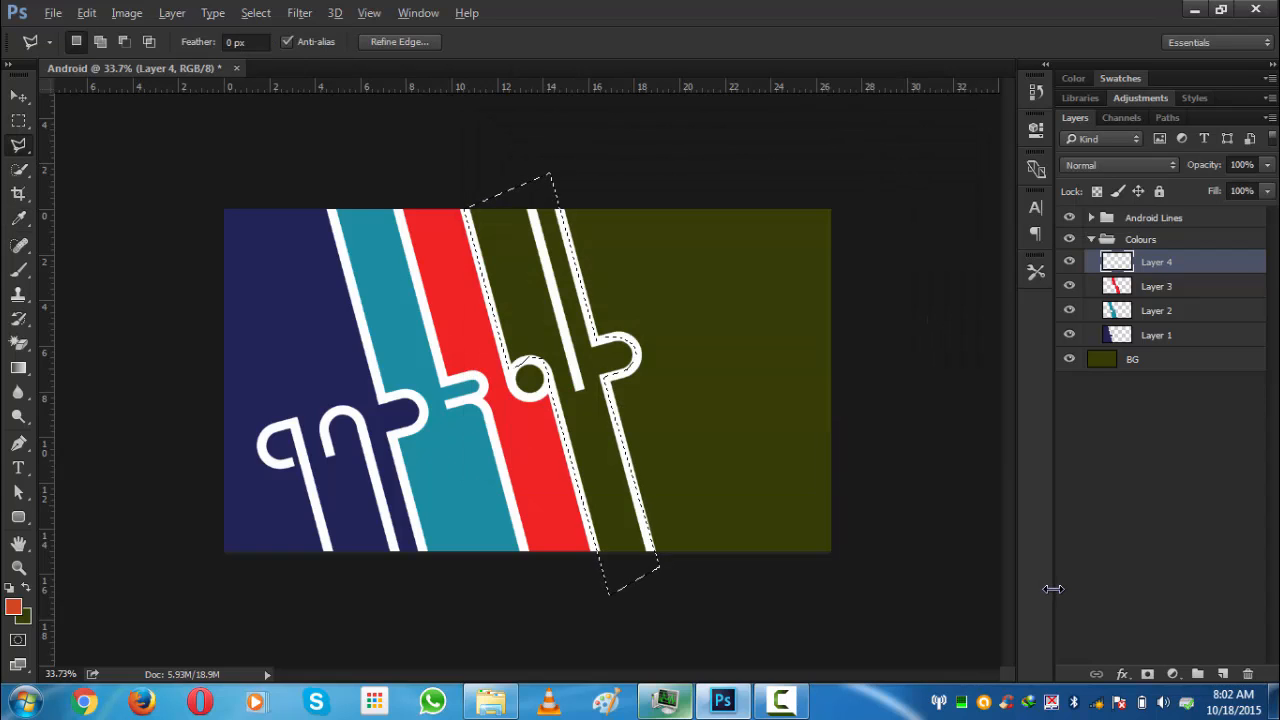
{"action": "key", "text": "alt+BackSpace"}
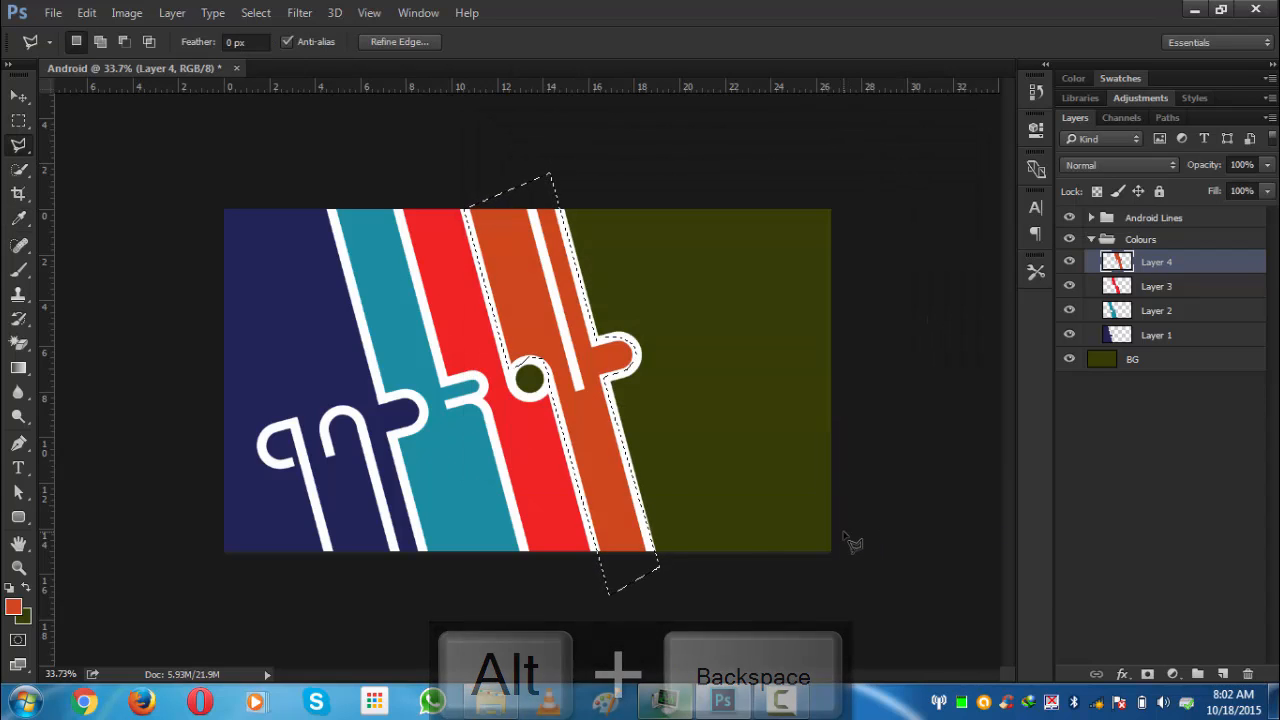
{"action": "key", "text": "ctrl+d"}
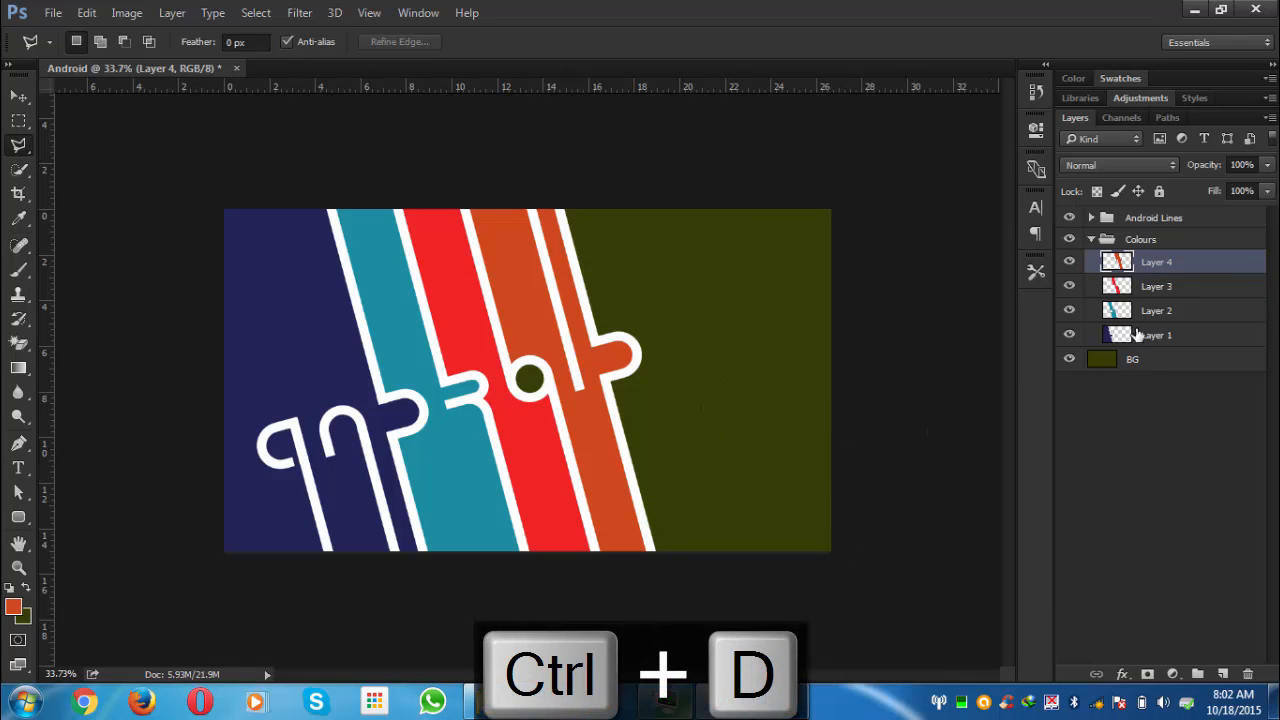
- Collapse the Colours group and apply a style preset with inner glow and drop shadows to the Android Lines group
{"action": "left_click", "coordinate": [1091, 239]}
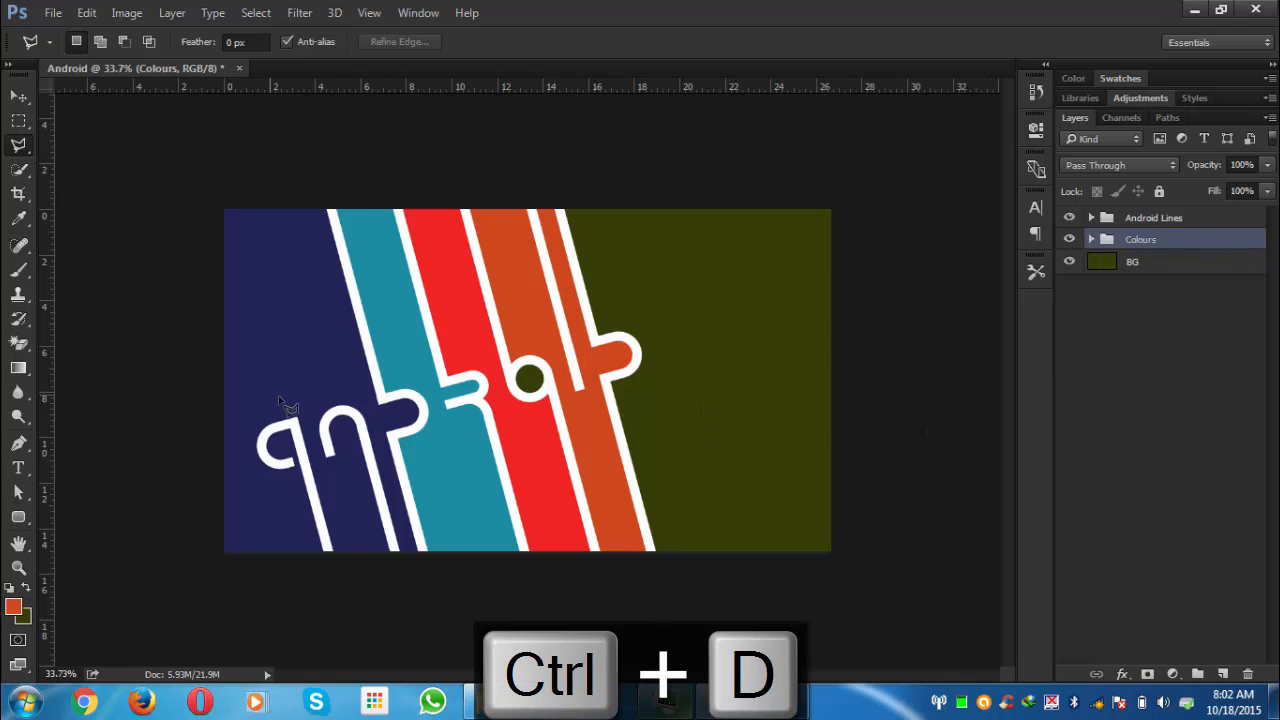
{"action": "left_click", "coordinate": [18, 93]}
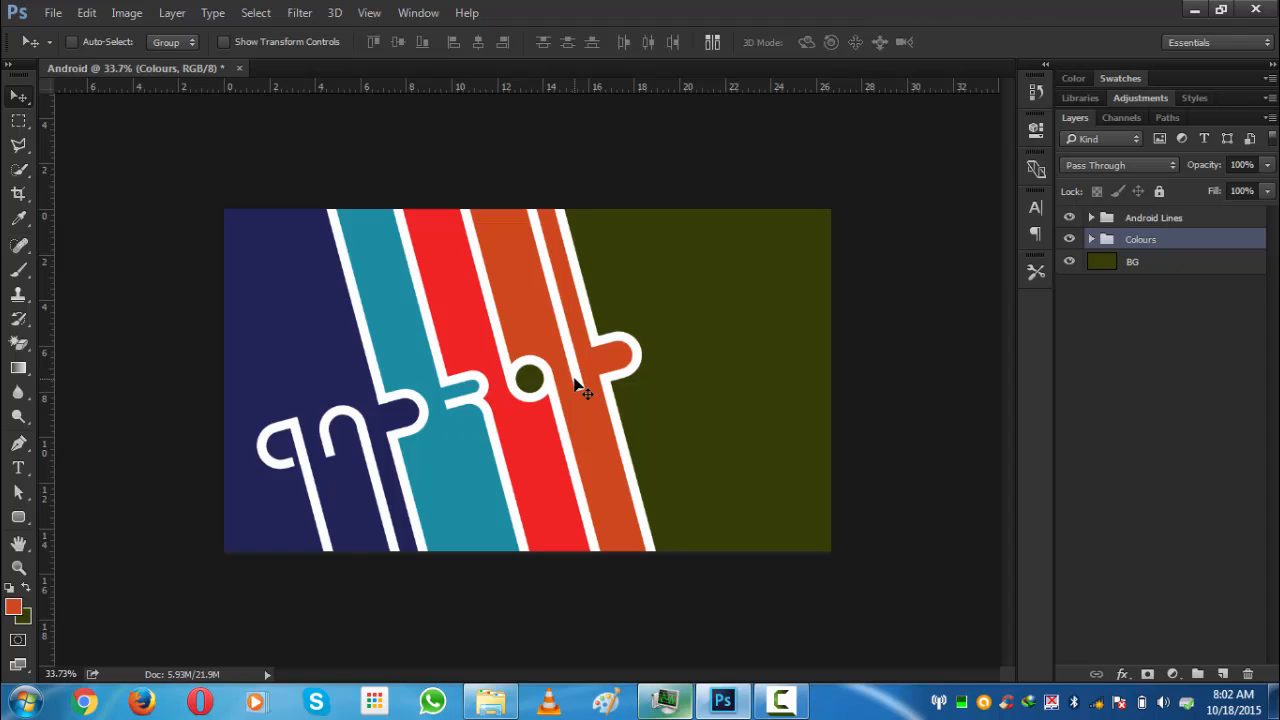
{"action": "left_click", "coordinate": [1076, 389]}
{"action": "scroll", "coordinate": [580, 423], "scroll_direction": "up", "scroll_amount": 3}
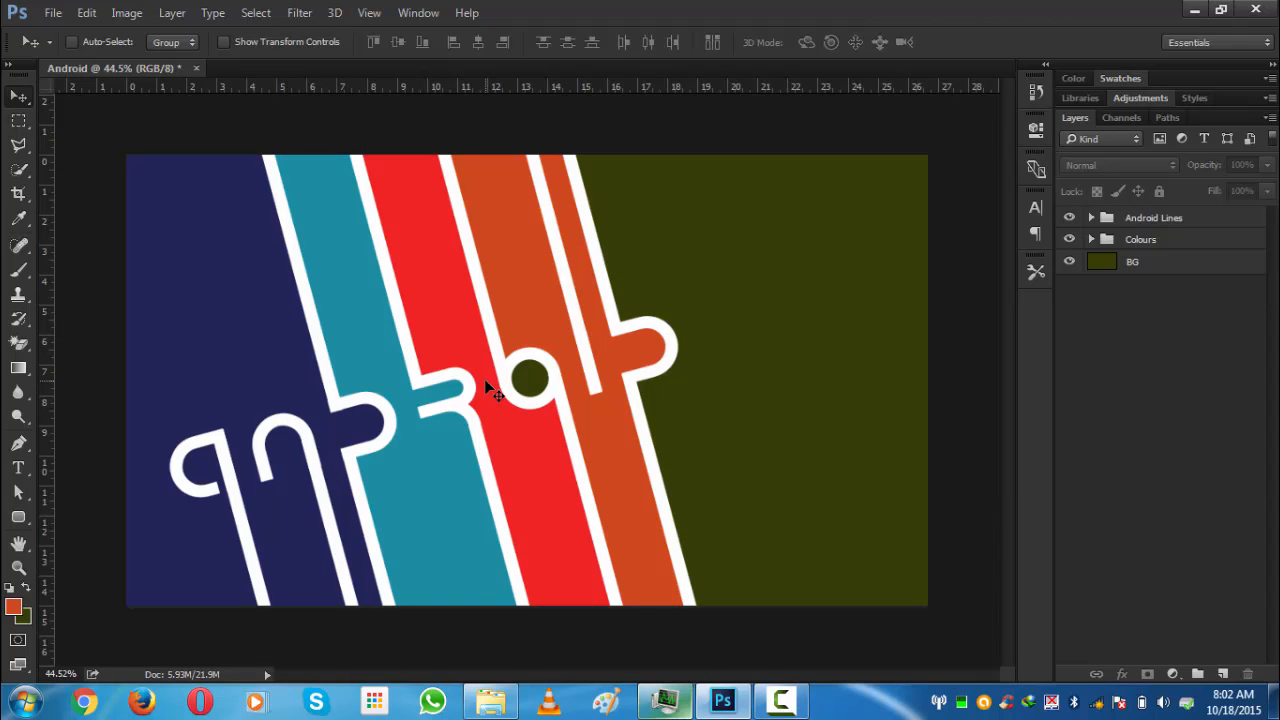
{"action": "left_click", "coordinate": [1176, 220]}
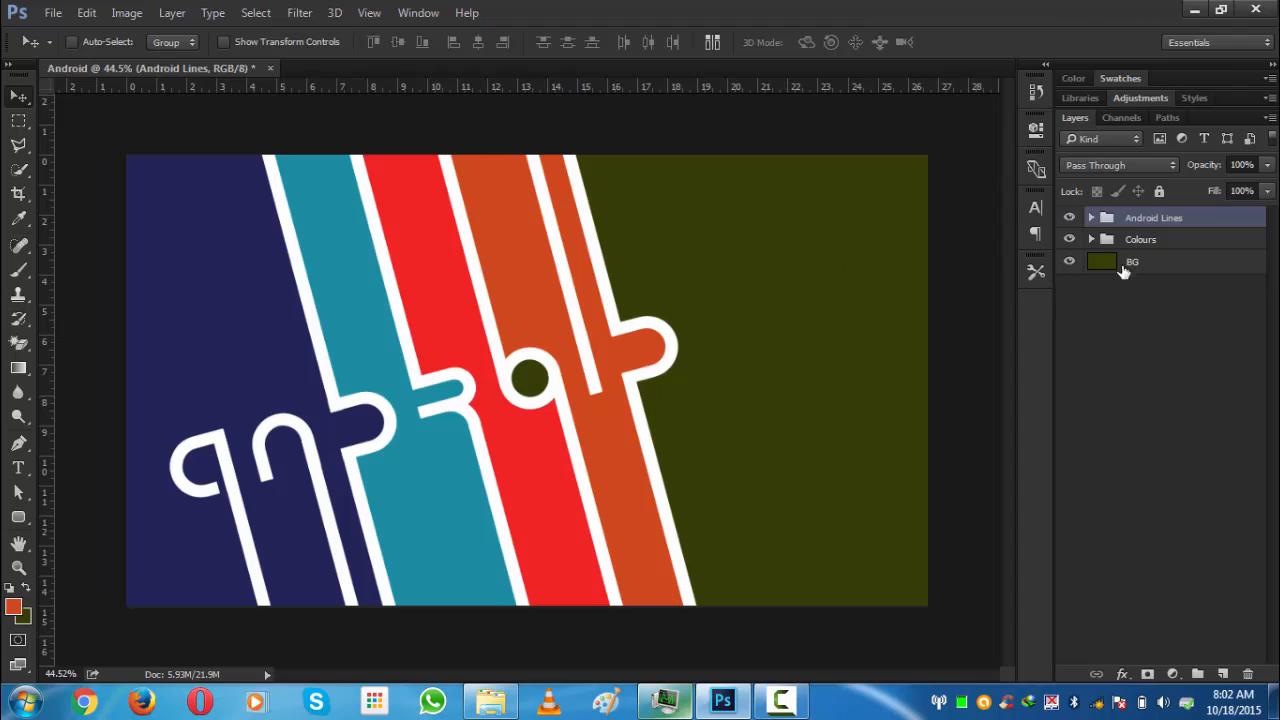
{"action": "left_click", "coordinate": [1121, 674]}
{"action": "left_click", "coordinate": [1176, 449]}
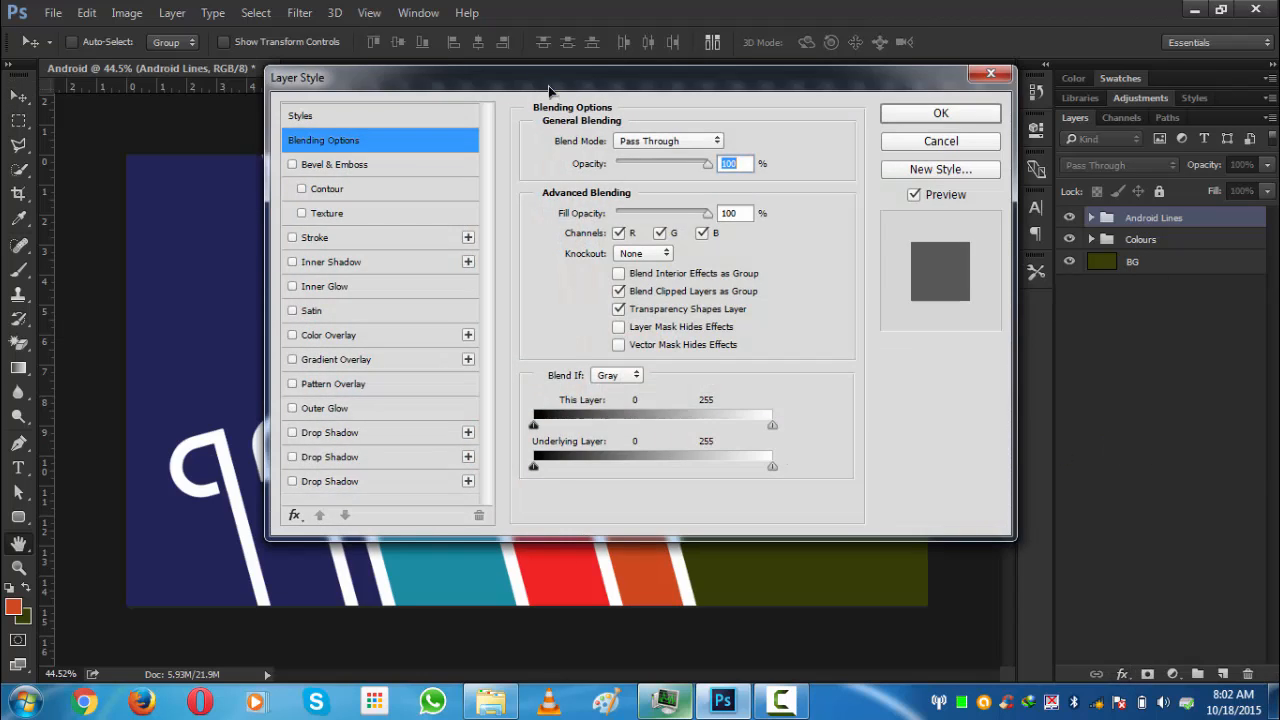
{"action": "left_click_drag", "start_coordinate": [540, 88], "coordinate": [735, 58]}
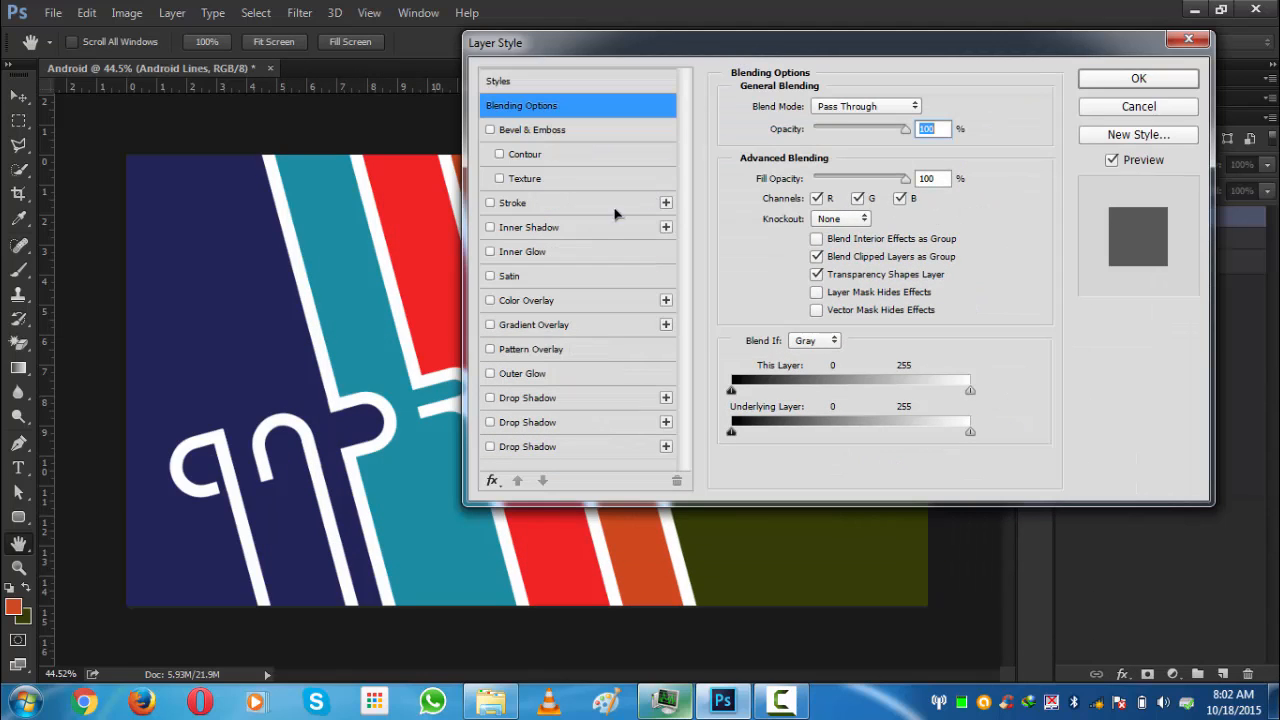
{"action": "key", "text": "Down"}
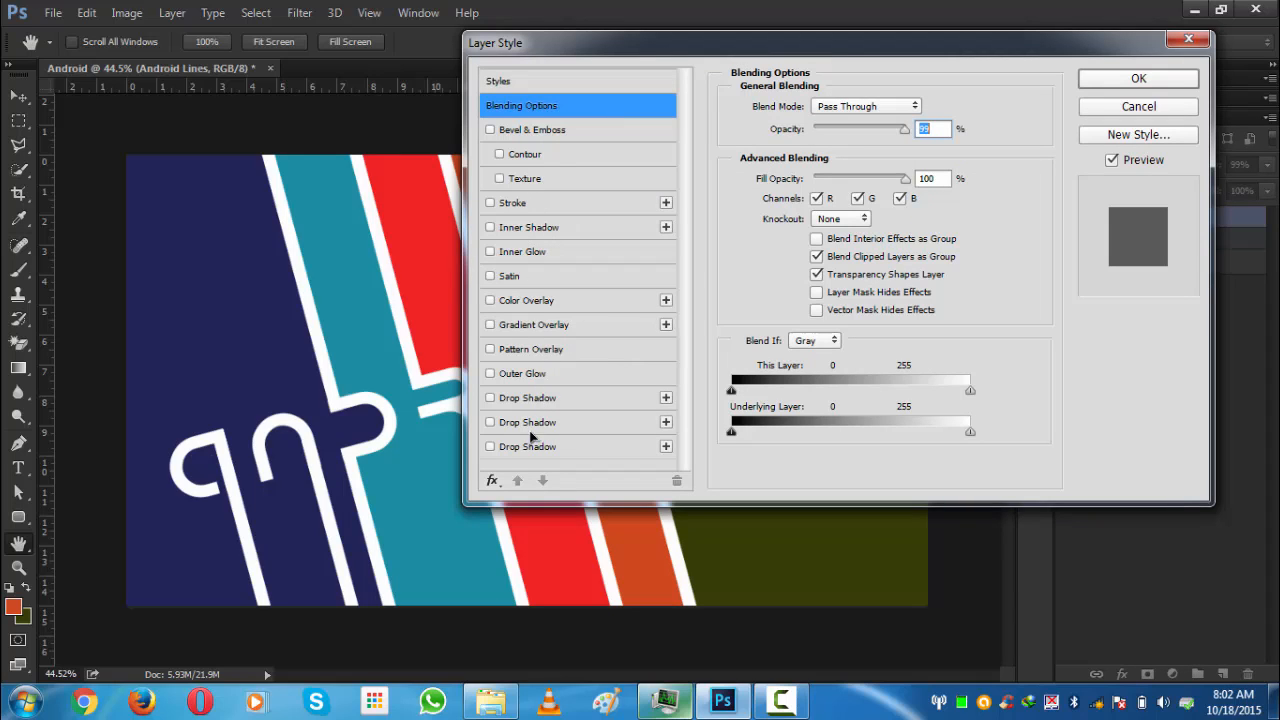
{"action": "left_click", "coordinate": [505, 82]}
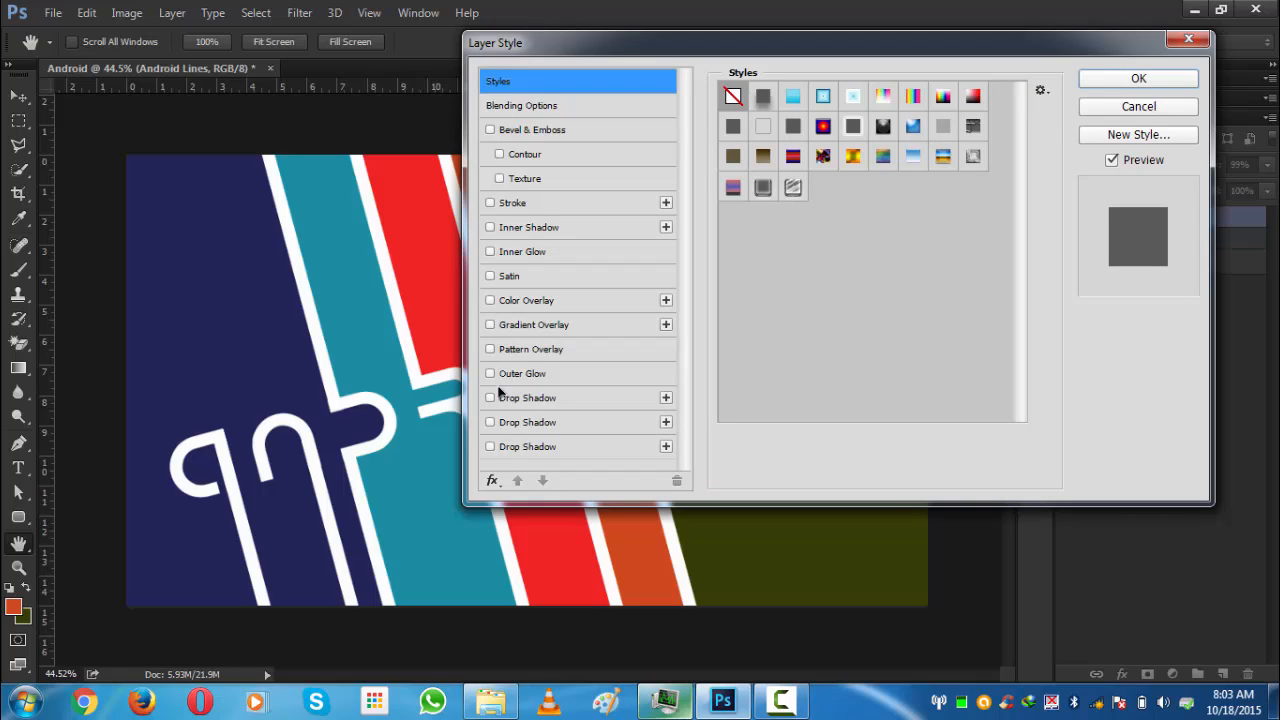
{"action": "left_click", "coordinate": [763, 188]}
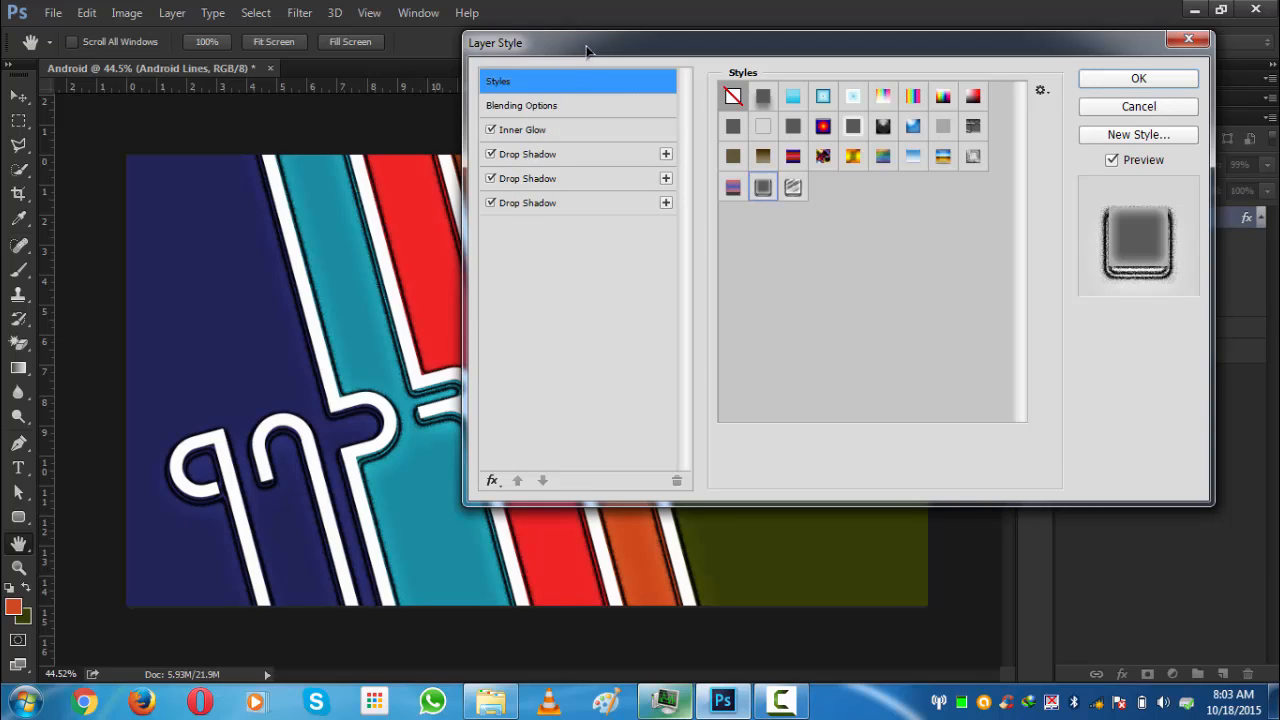
- Review the Inner Glow settings, briefly switching its blend mode and toggling the effect off and on
{"action": "left_click_drag", "start_coordinate": [550, 38], "coordinate": [661, 25]}
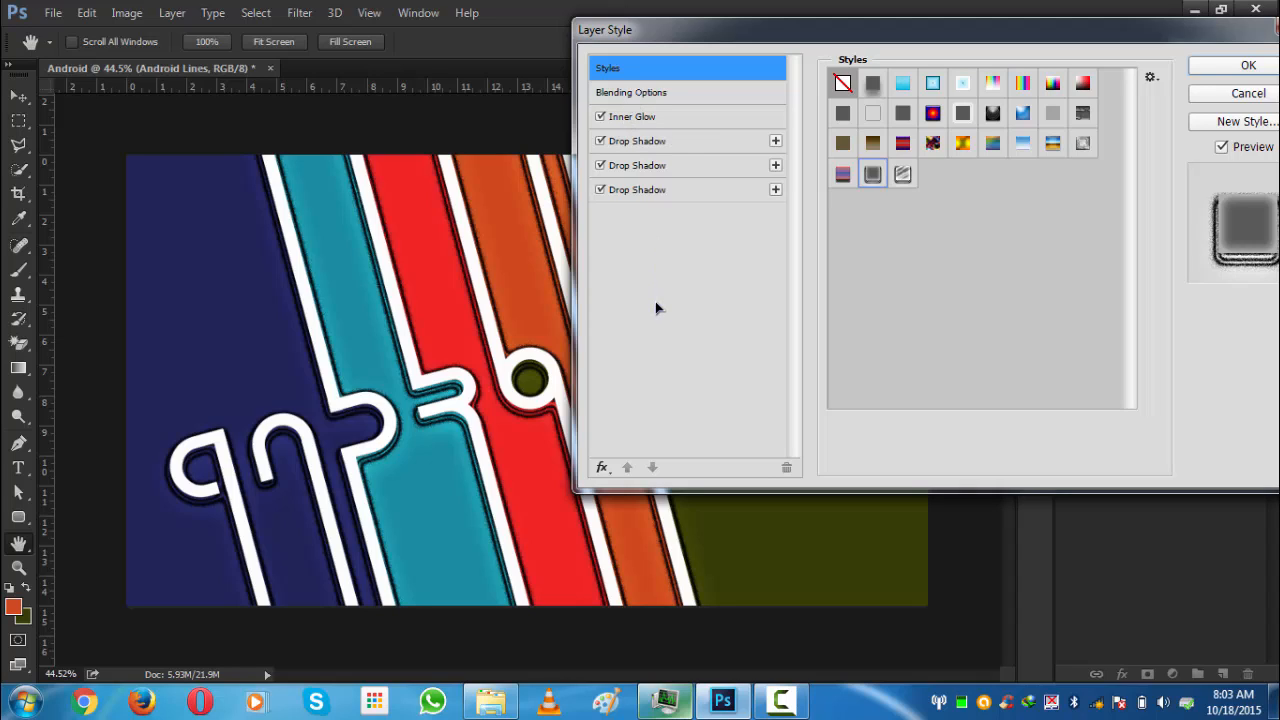
{"action": "left_click", "coordinate": [631, 97]}
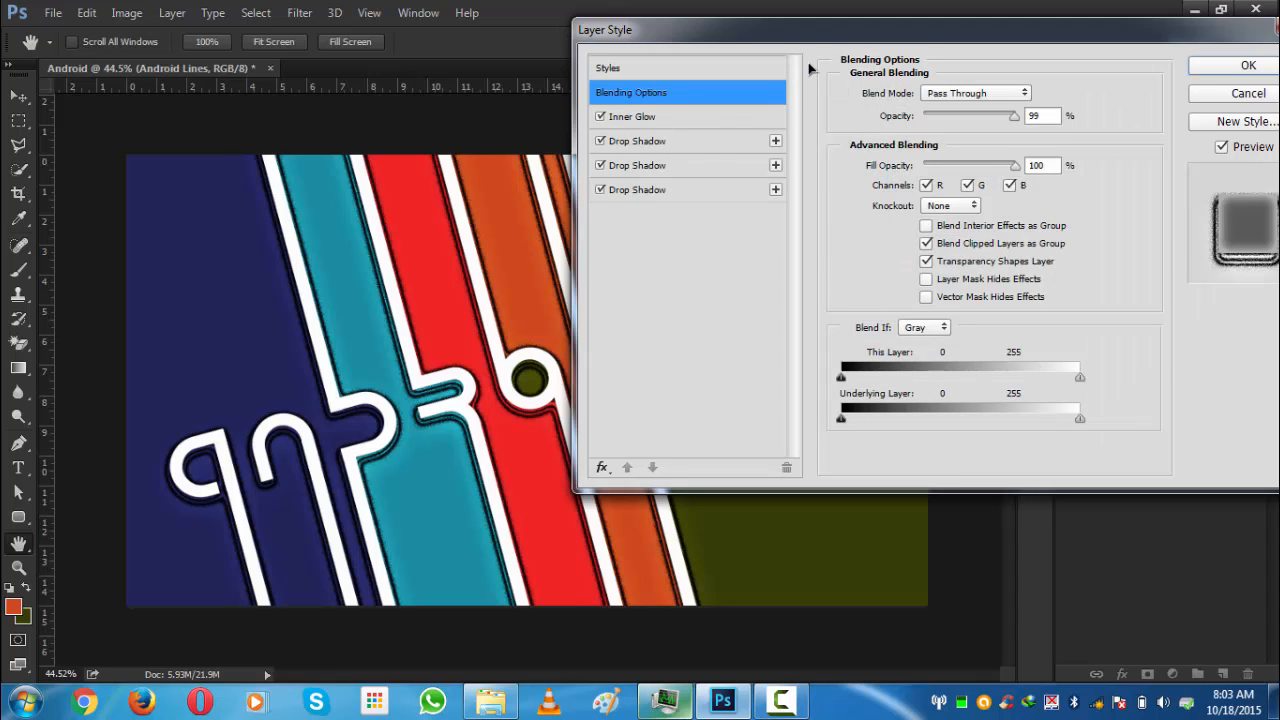
{"action": "left_click_drag", "start_coordinate": [829, 38], "coordinate": [812, 34]}
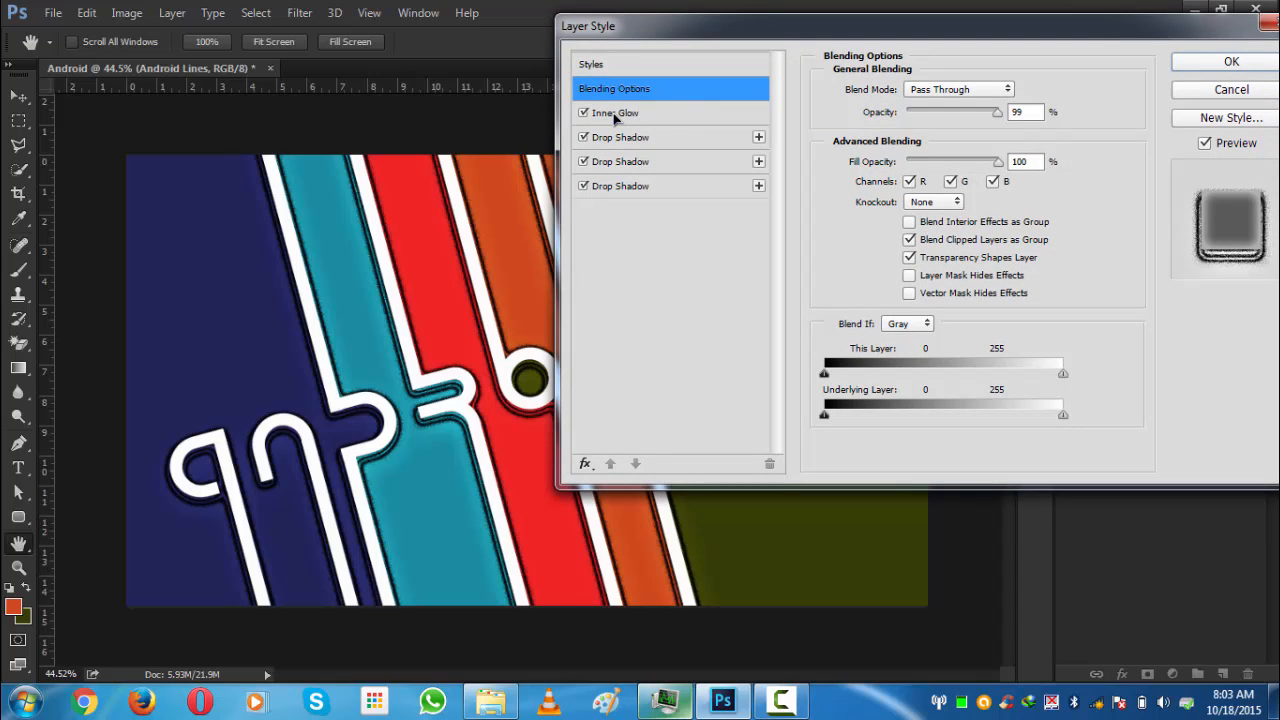
{"action": "left_click", "coordinate": [616, 114]}
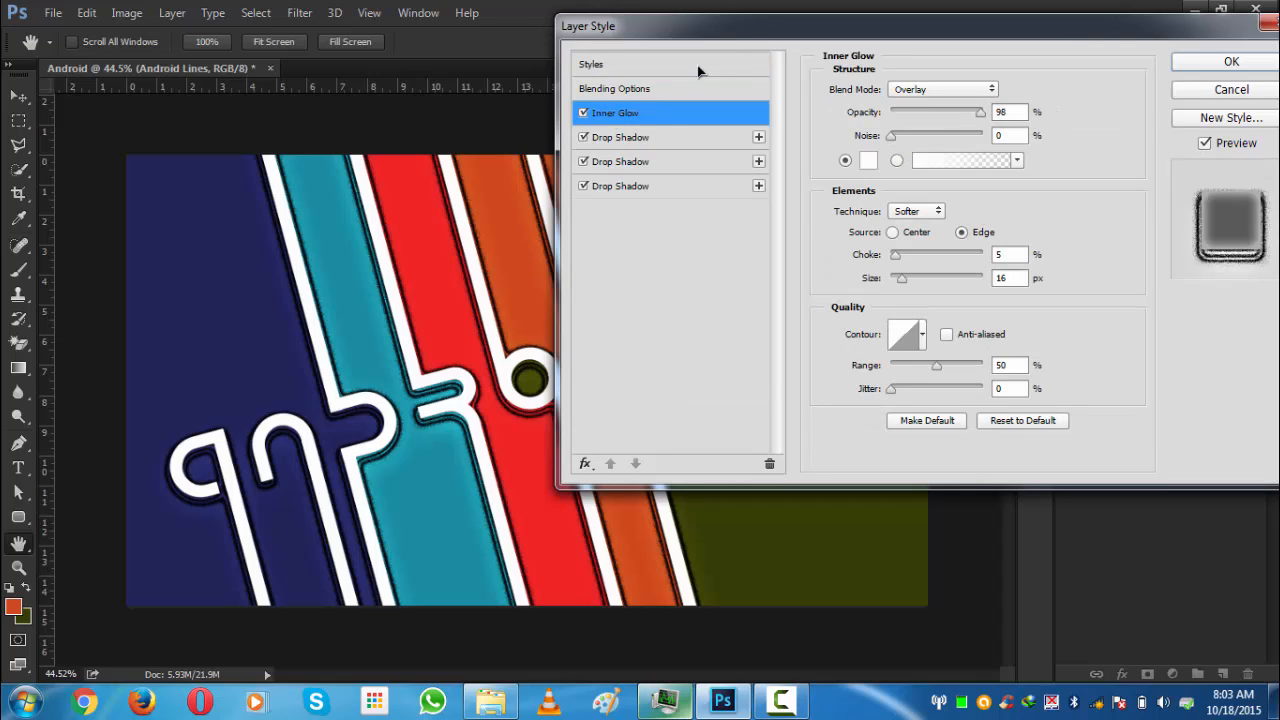
{"action": "left_click_drag", "start_coordinate": [742, 29], "coordinate": [784, 33]}
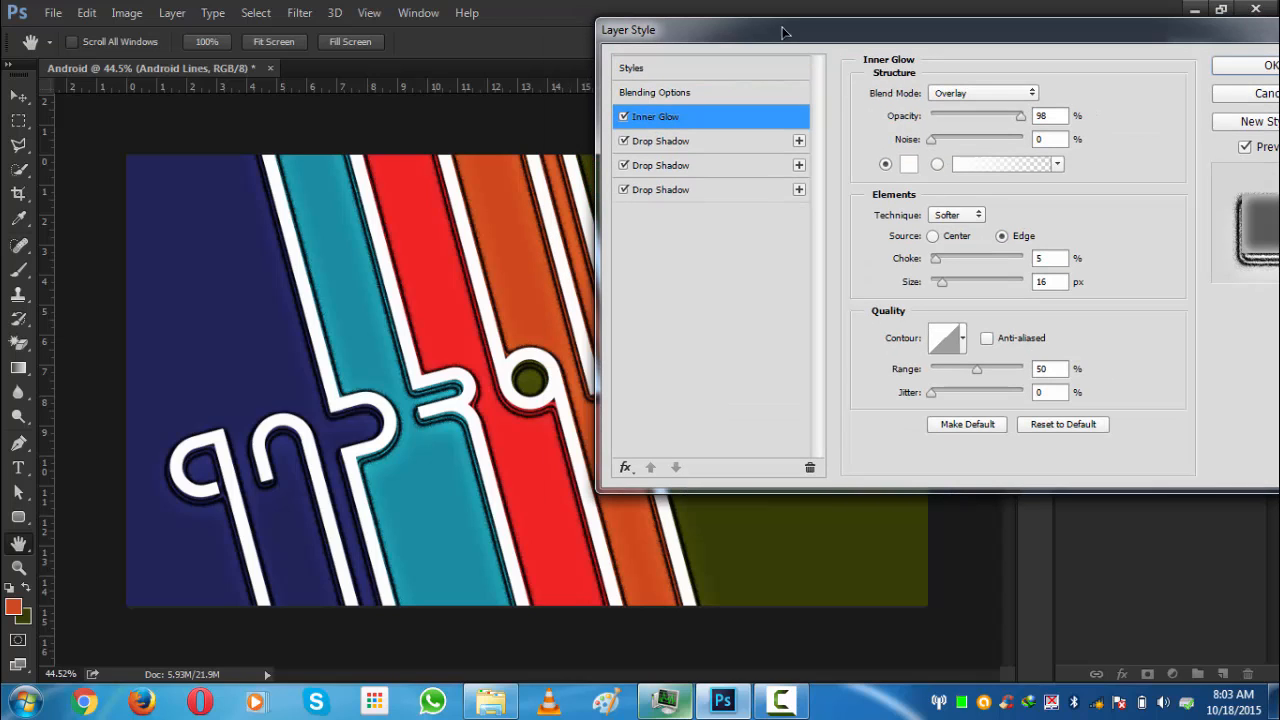
{"action": "left_click", "coordinate": [950, 97]}
{"action": "left_click", "coordinate": [950, 92]}
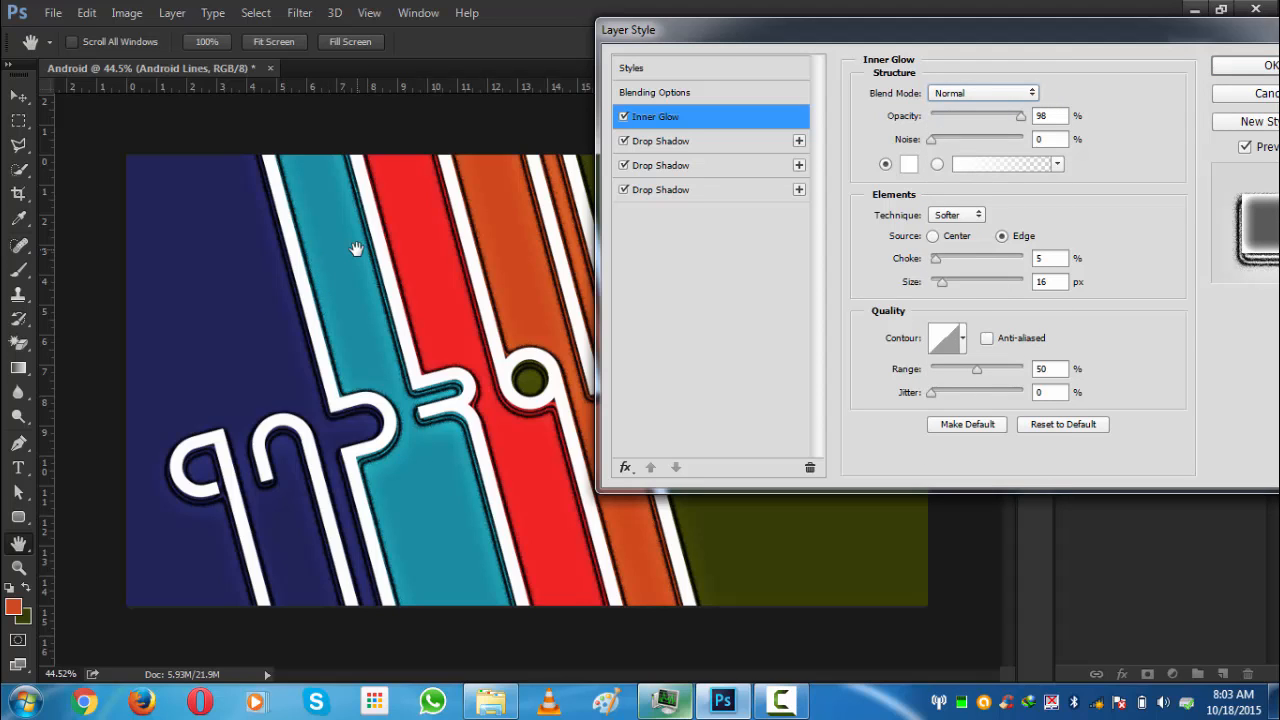
{"action": "left_click", "coordinate": [936, 98]}
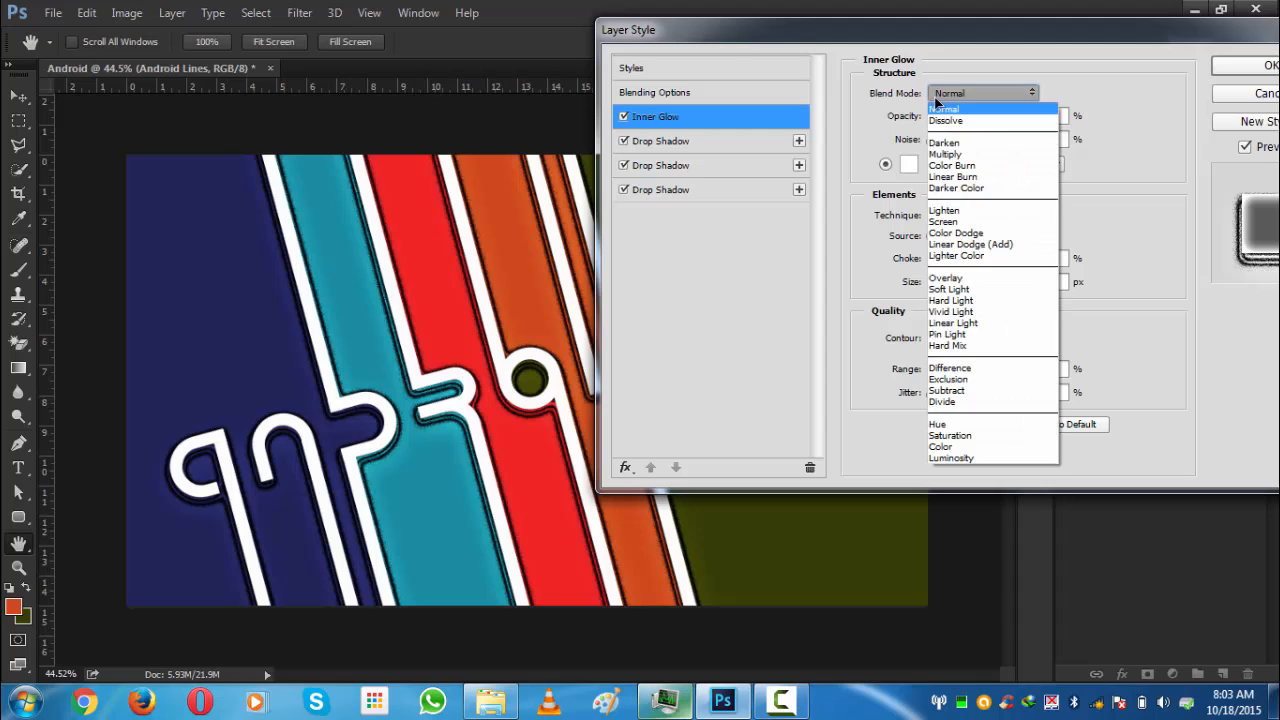
{"action": "left_click", "coordinate": [936, 279]}
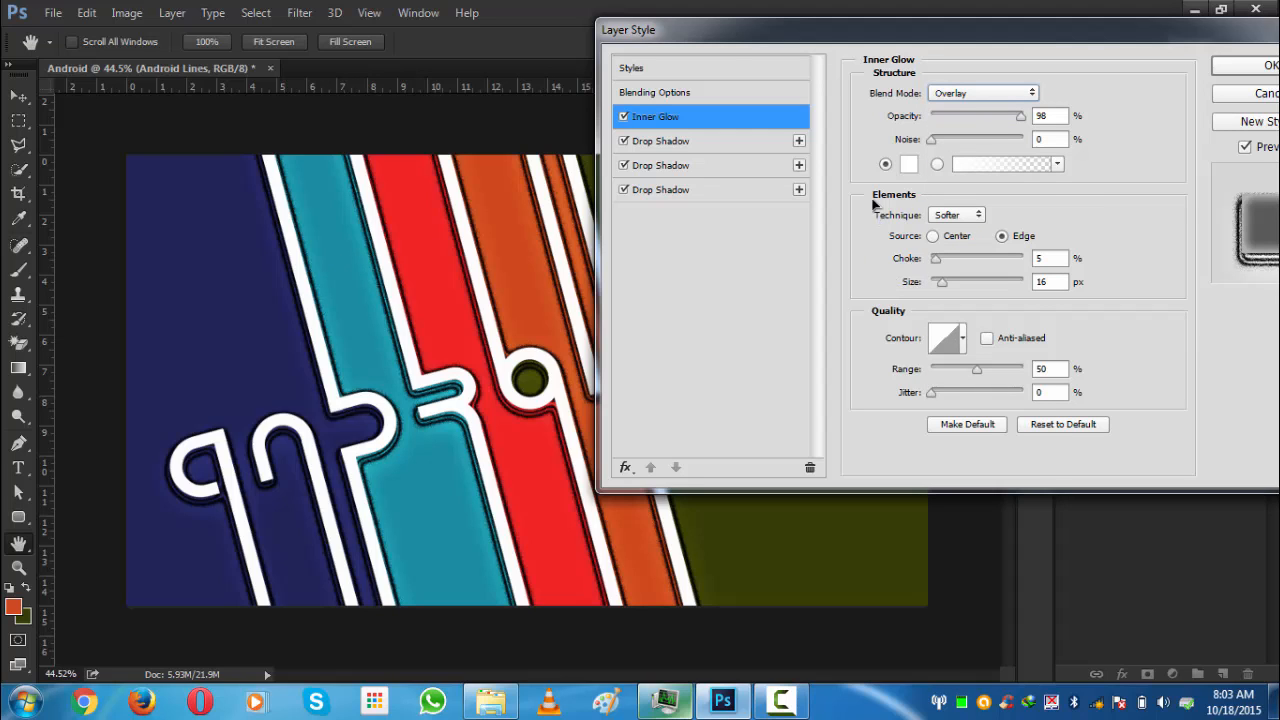
{"action": "left_click", "coordinate": [623, 117]}
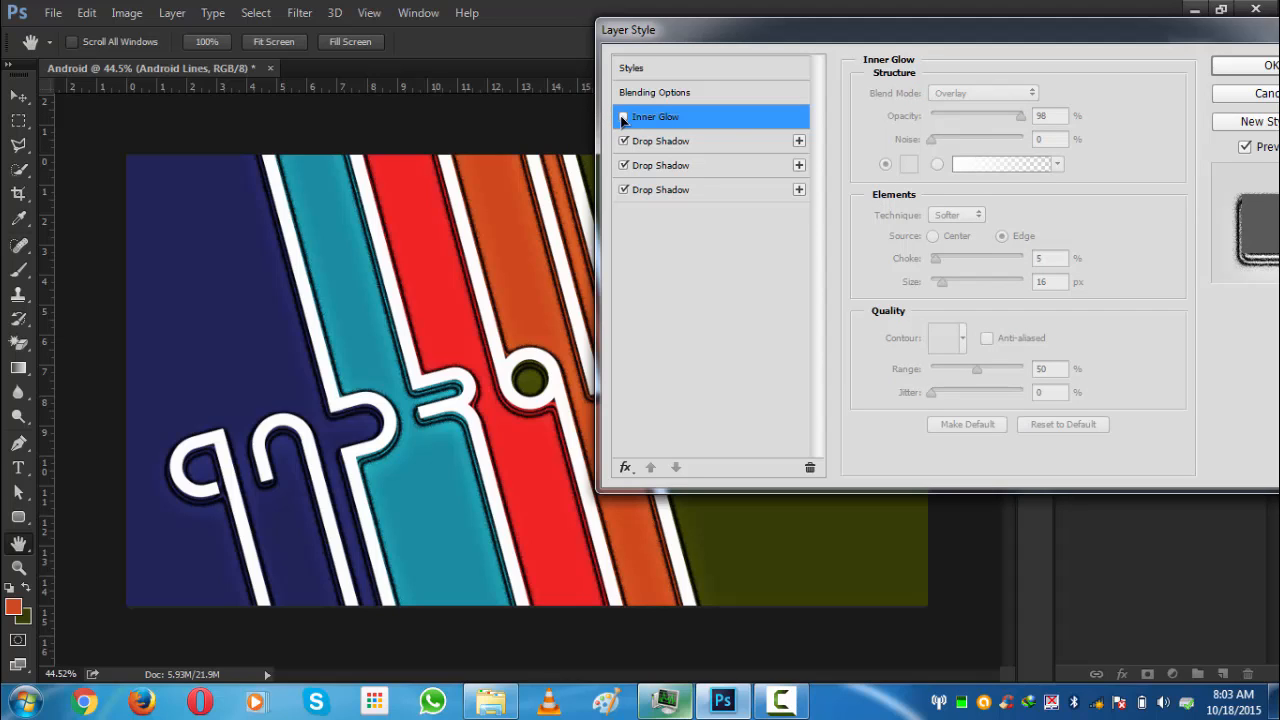
{"action": "left_click", "coordinate": [623, 117]}
- Try a different style preset on the group, then reapply the previous preset
{"action": "left_click", "coordinate": [630, 92]}
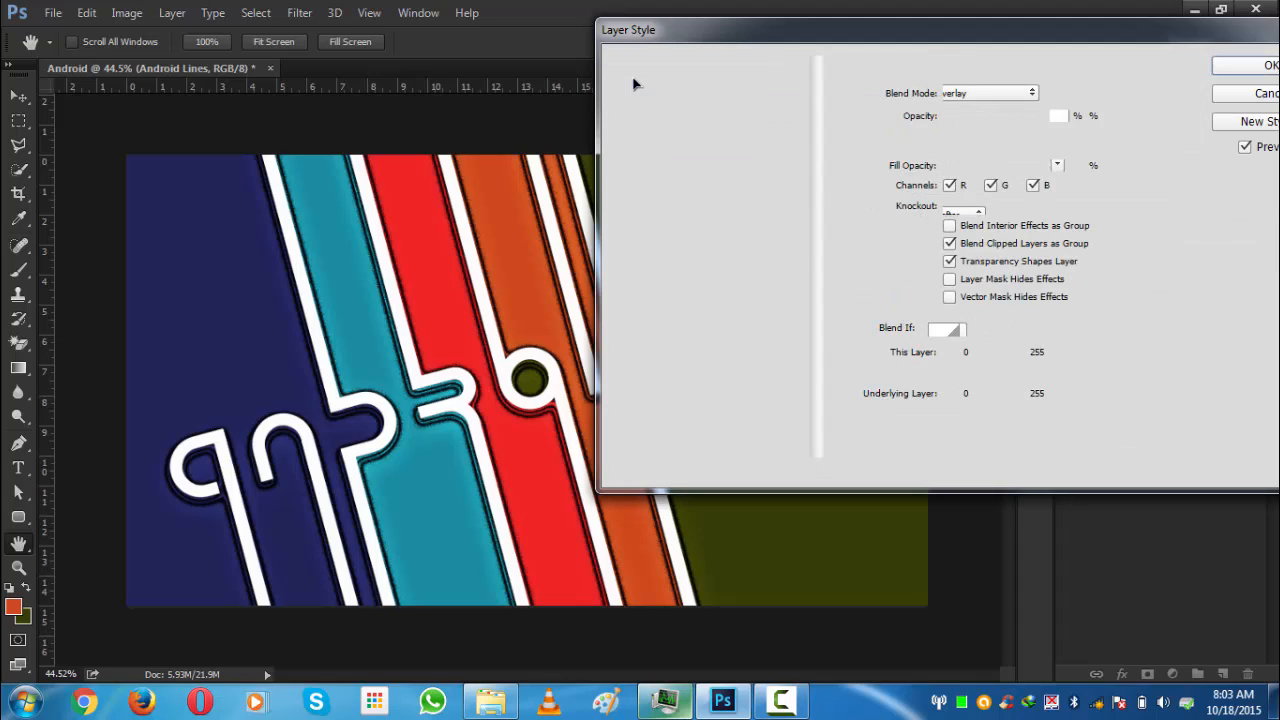
{"action": "left_click", "coordinate": [633, 70]}
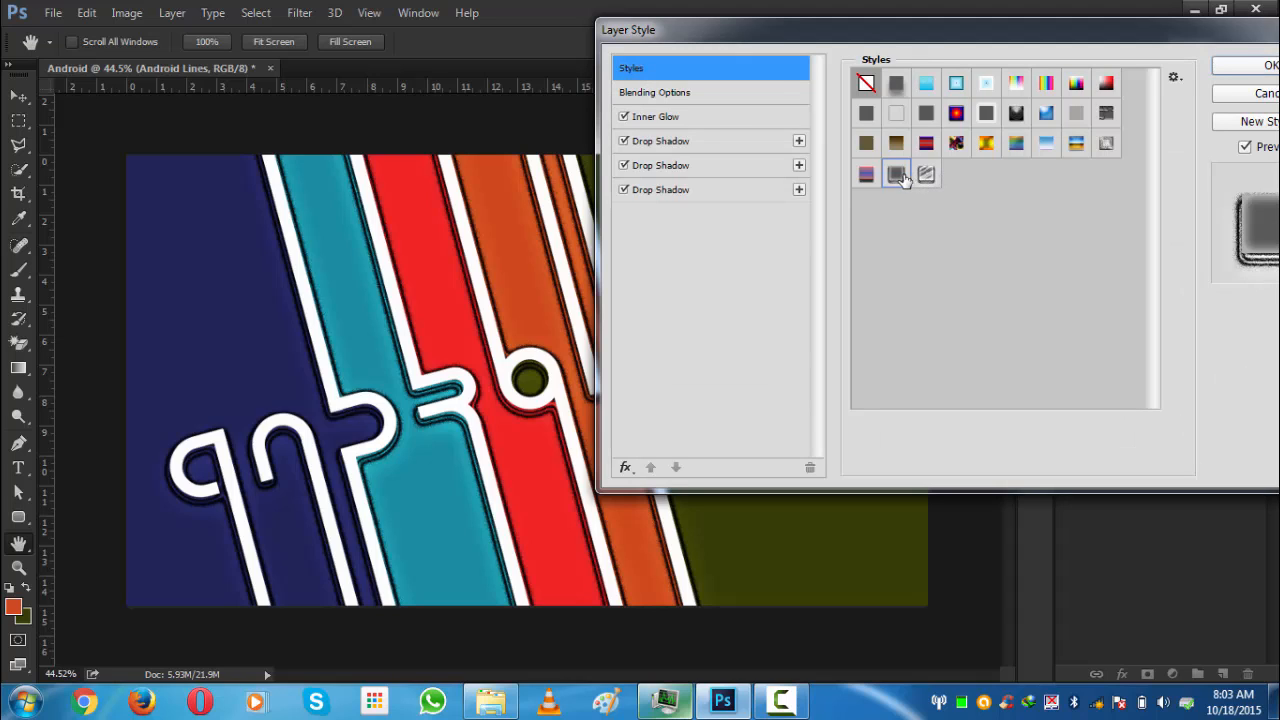
{"action": "left_click", "coordinate": [924, 176]}
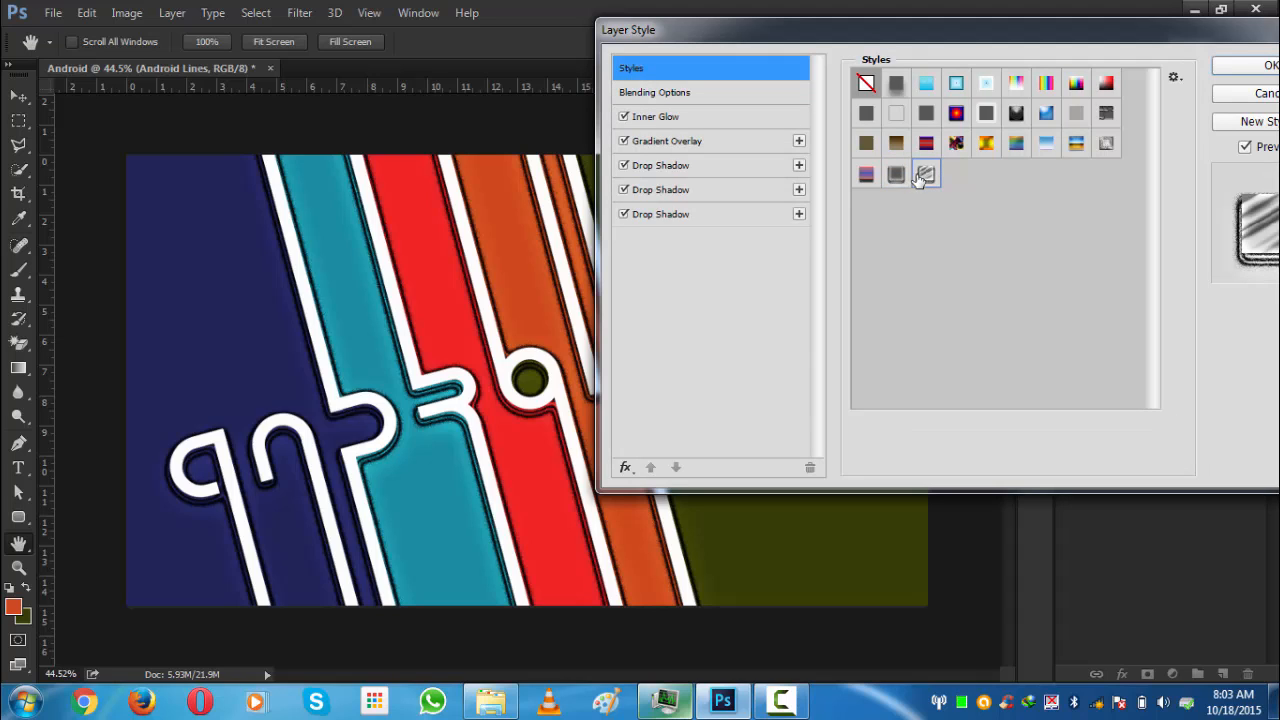
{"action": "left_click", "coordinate": [897, 175]}
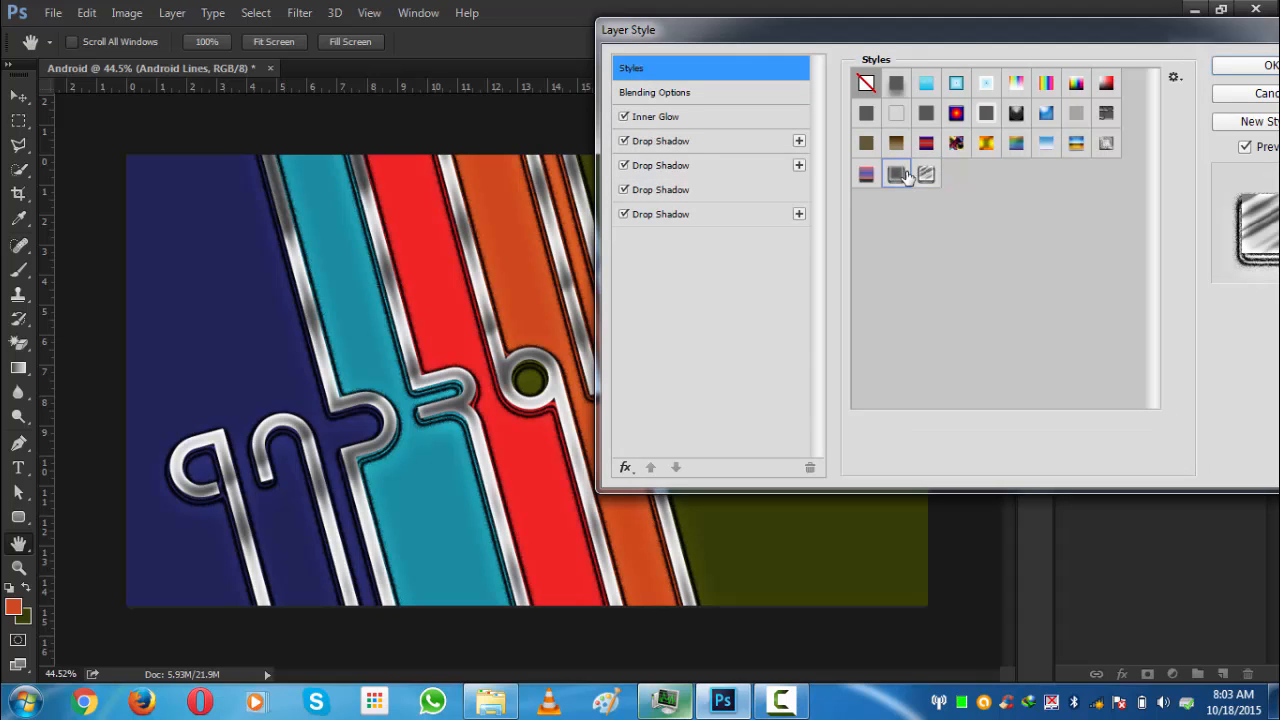
- Set the Inner Glow opacity to 100%
{"action": "left_click", "coordinate": [645, 96]}
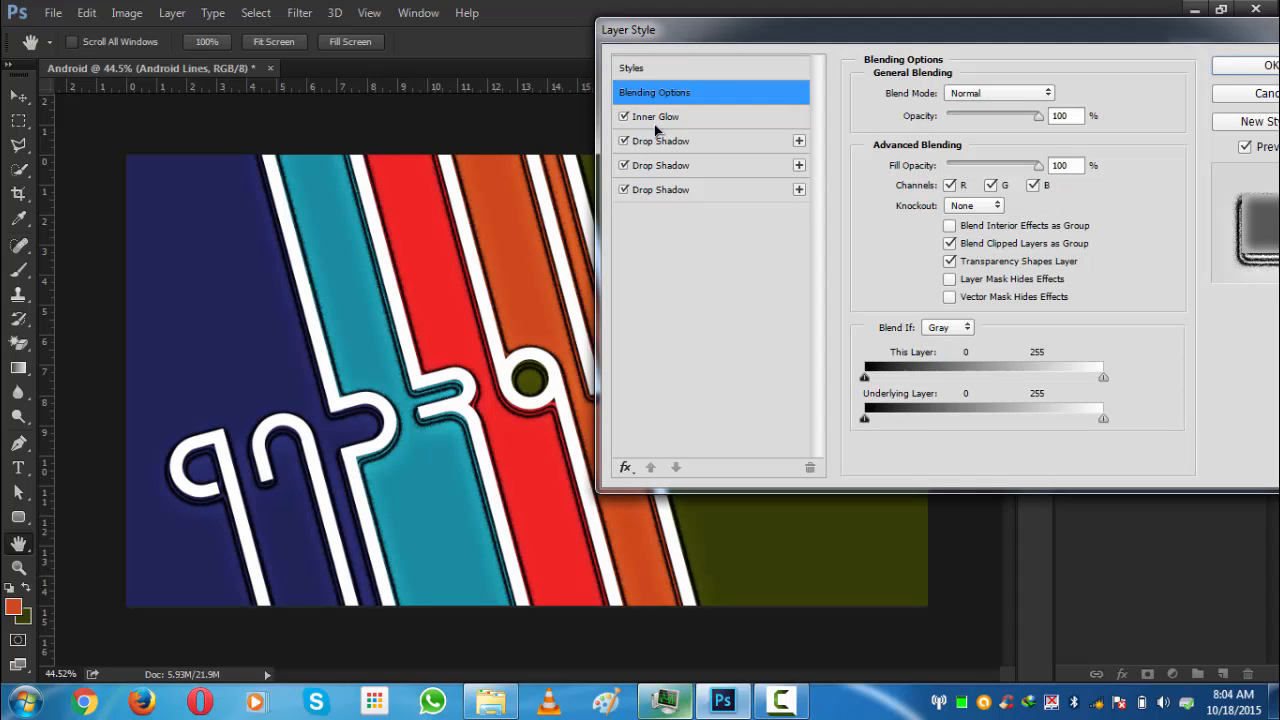
{"action": "left_click", "coordinate": [654, 122]}
{"action": "left_click_drag", "start_coordinate": [860, 44], "coordinate": [779, 73]}
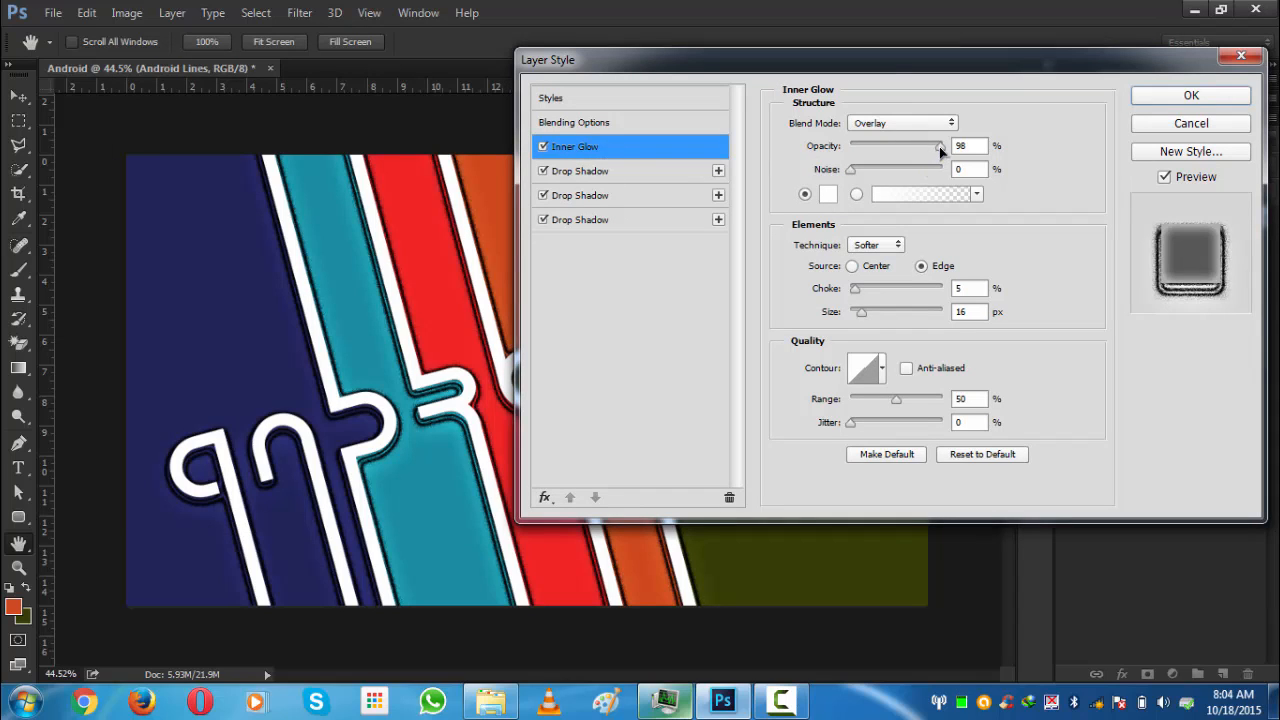
{"action": "left_click_drag", "start_coordinate": [939, 146], "coordinate": [1006, 160]}
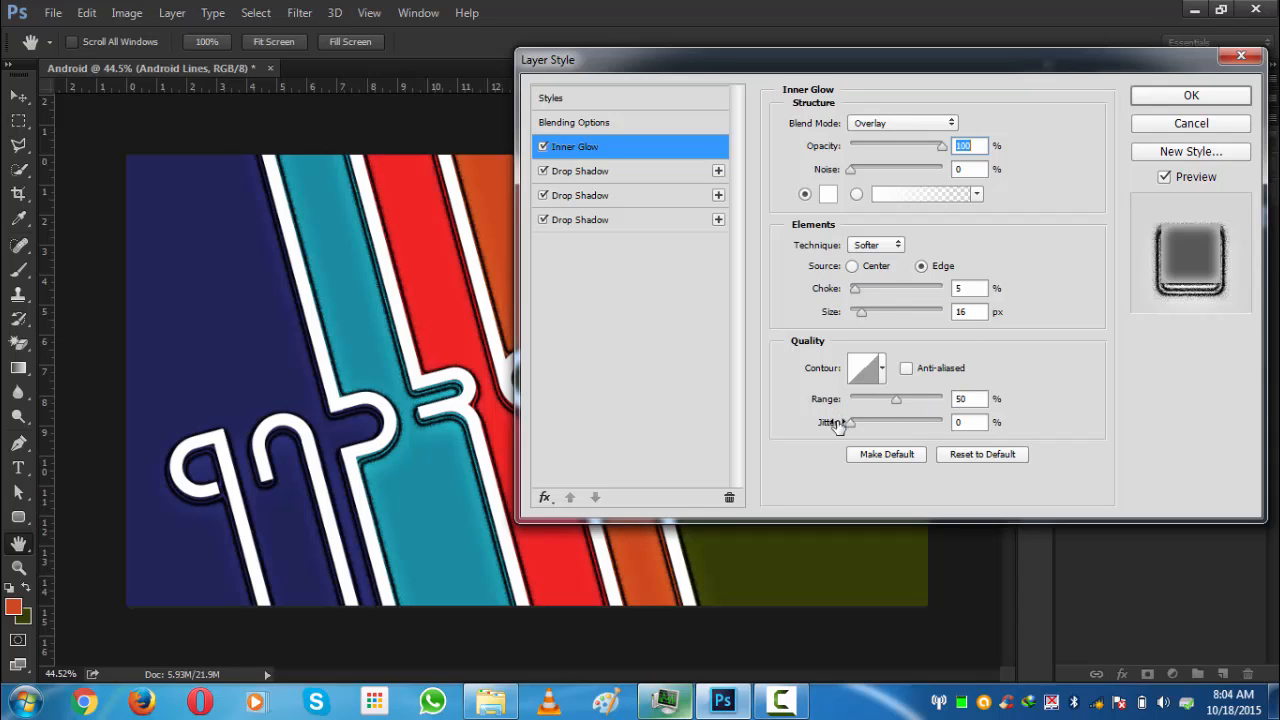
- Turn off the first Drop Shadow effect in the group's layer style
{"action": "left_click_drag", "start_coordinate": [806, 60], "coordinate": [972, 58]}
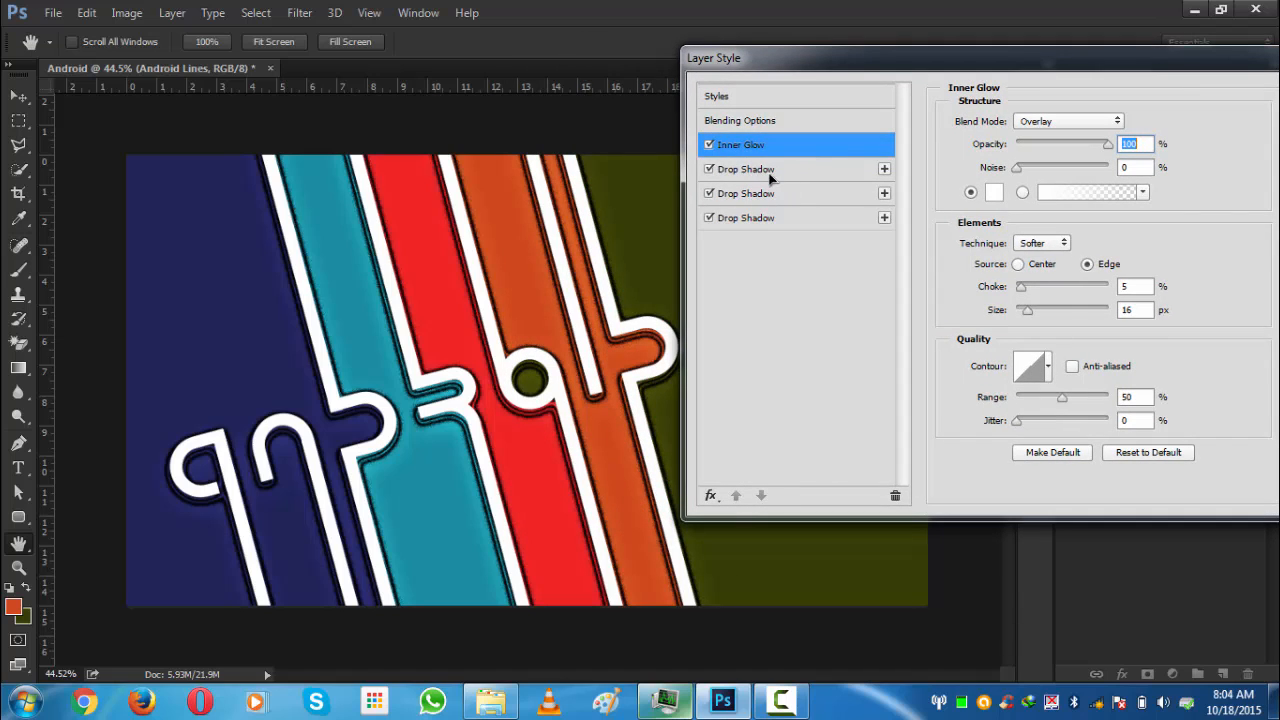
{"action": "left_click", "coordinate": [754, 170]}
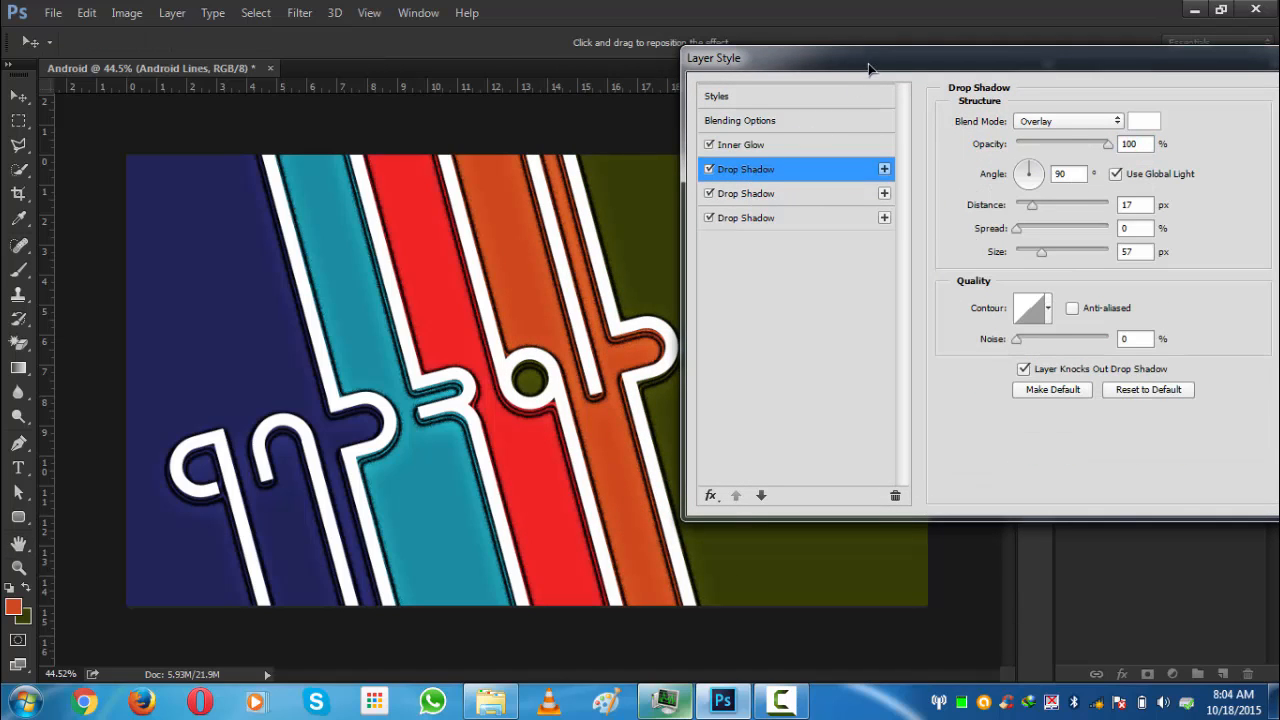
{"action": "left_click_drag", "start_coordinate": [870, 60], "coordinate": [830, 55]}
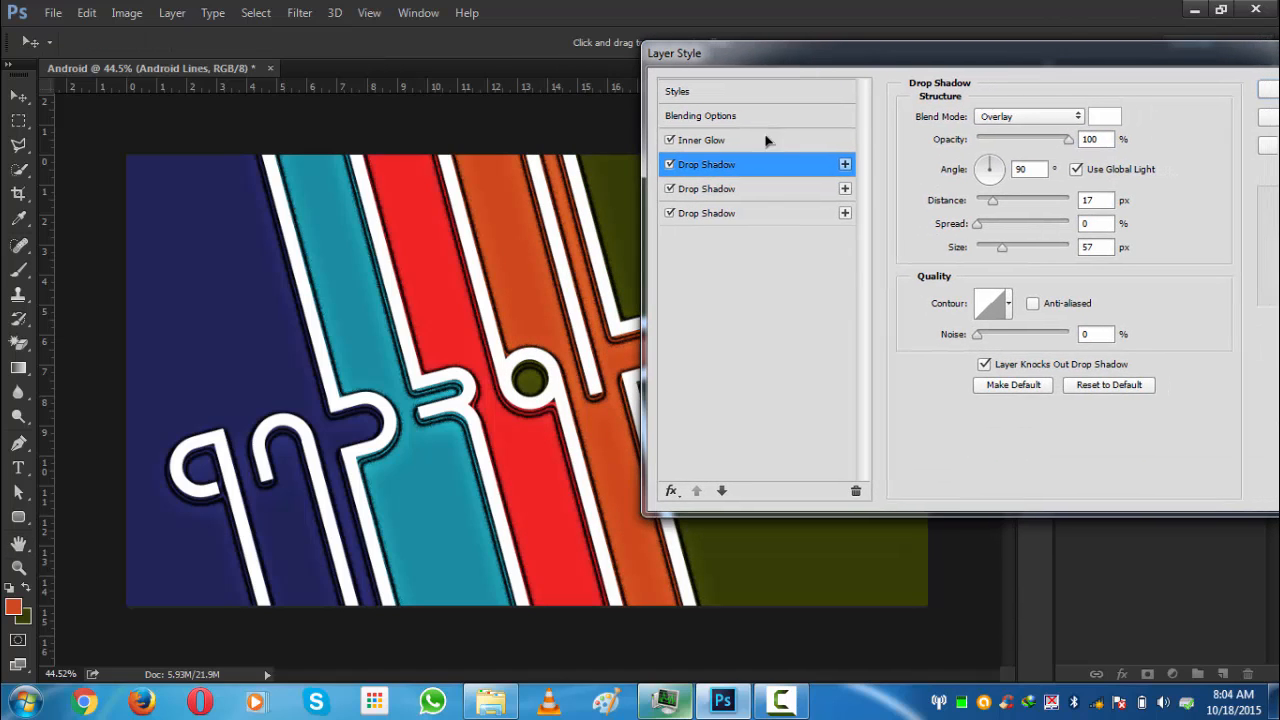
{"action": "left_click", "coordinate": [668, 165]}
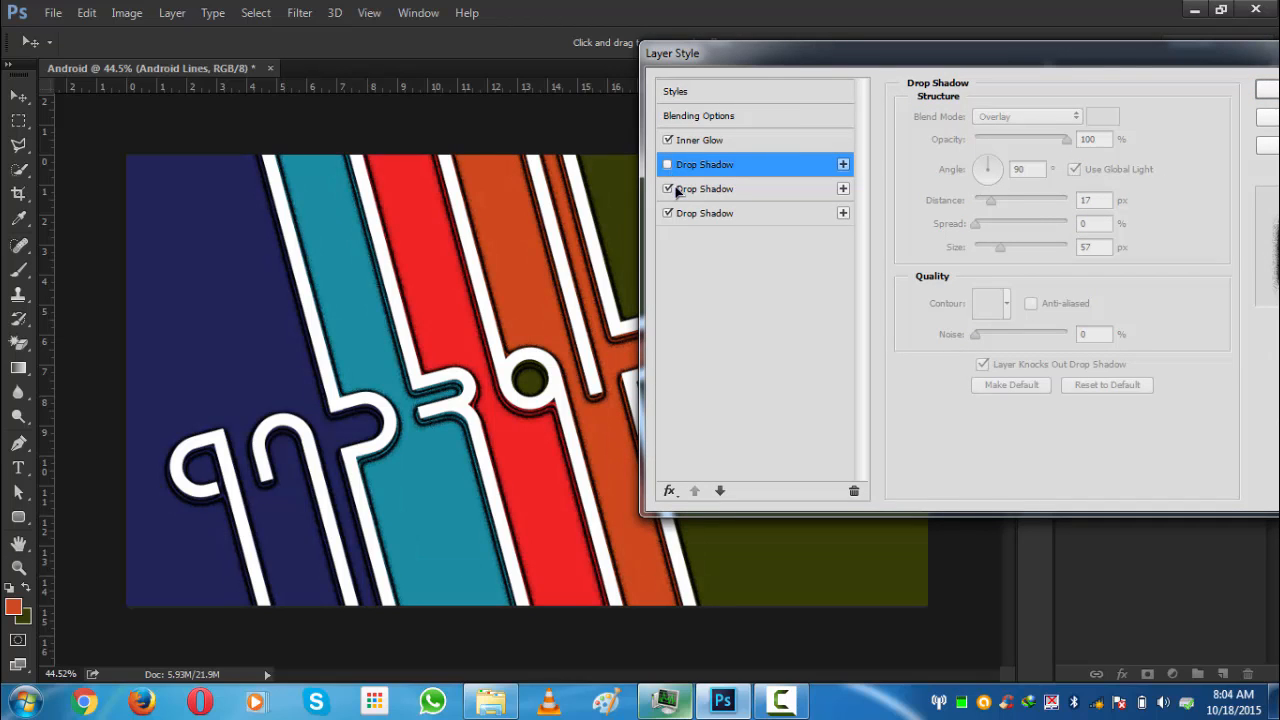
- Turn the first Drop Shadow back on, briefly trying Normal blend mode before restoring Overlay
{"action": "left_click", "coordinate": [668, 166]}
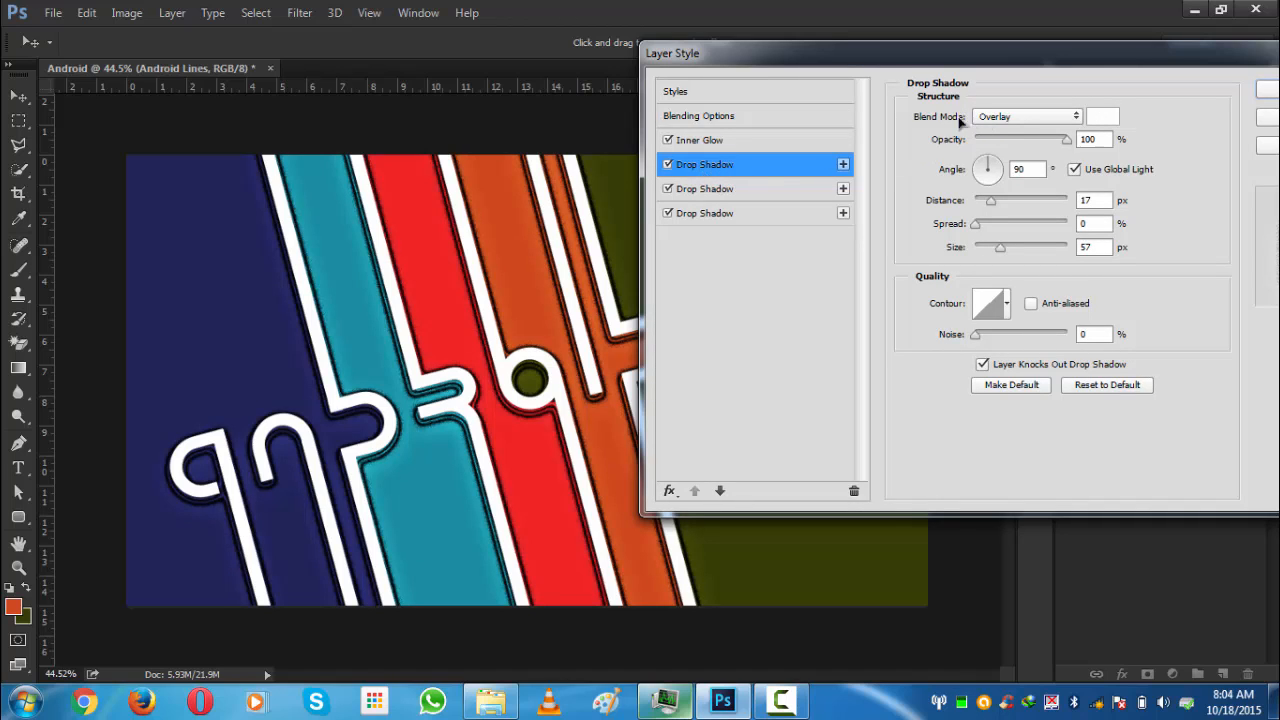
{"action": "left_click", "coordinate": [1074, 117]}
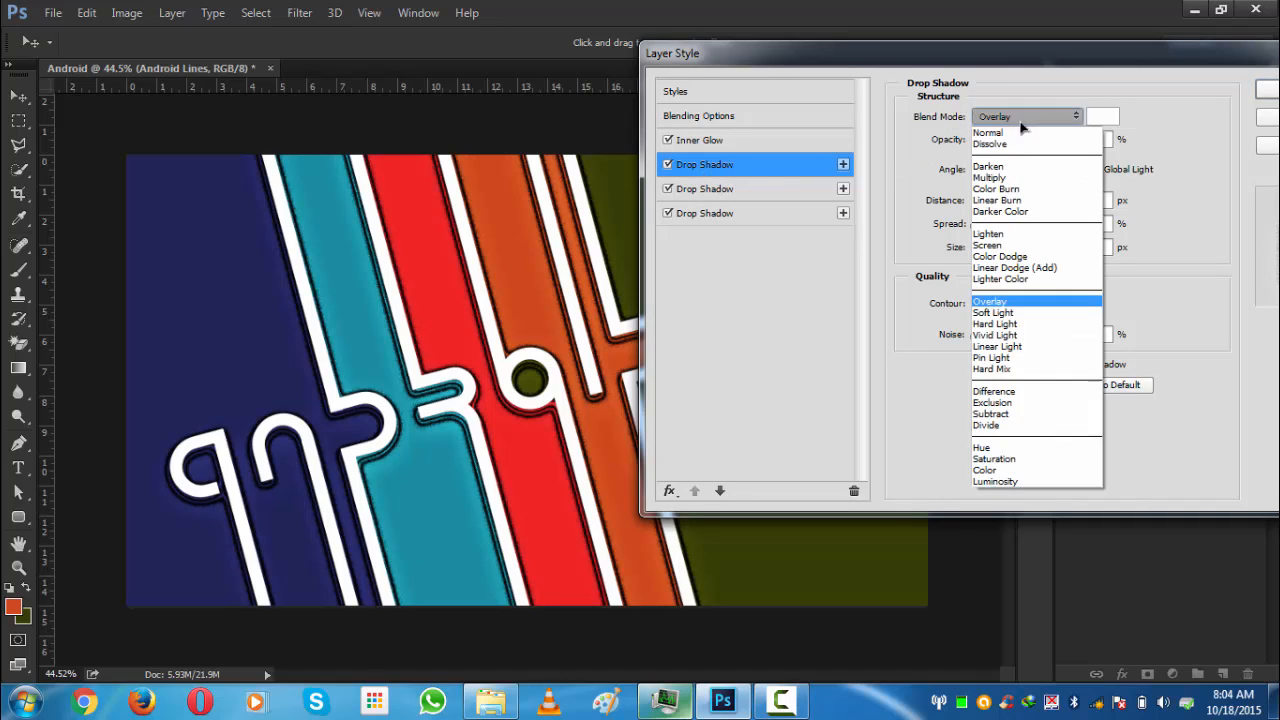
{"action": "left_click", "coordinate": [1005, 119]}
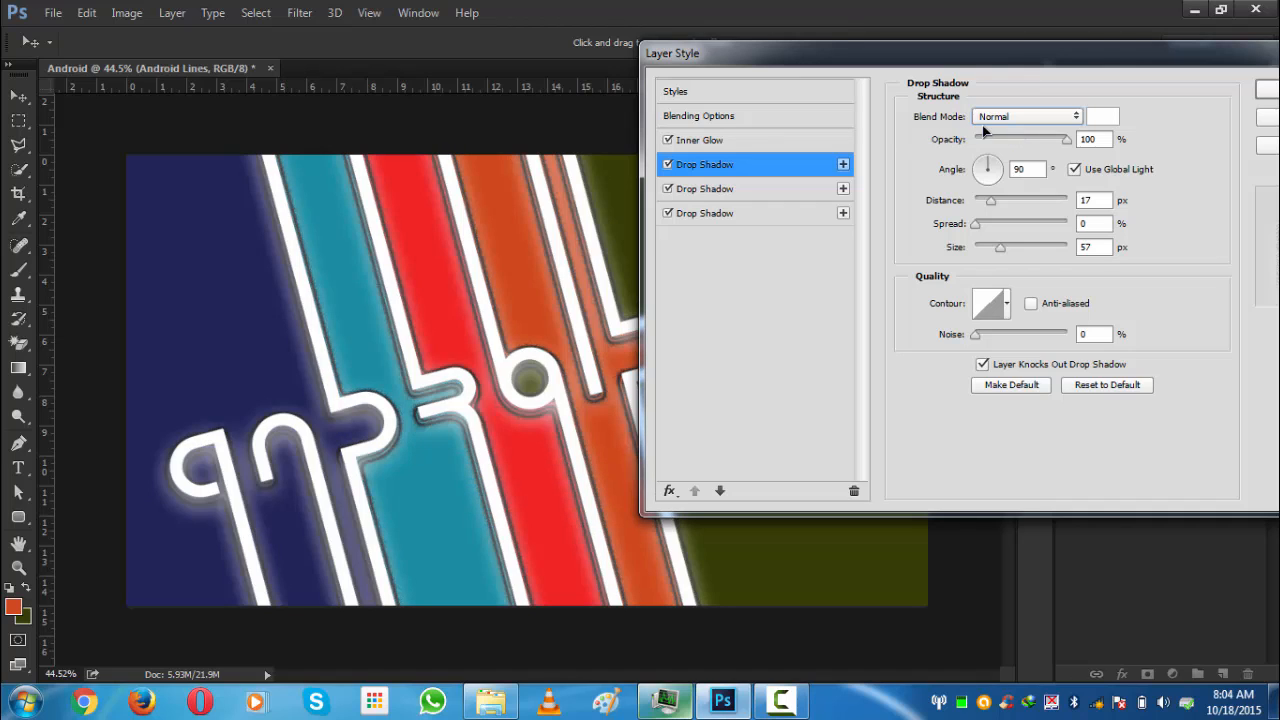
{"action": "left_click", "coordinate": [988, 118]}
{"action": "left_click", "coordinate": [986, 303]}
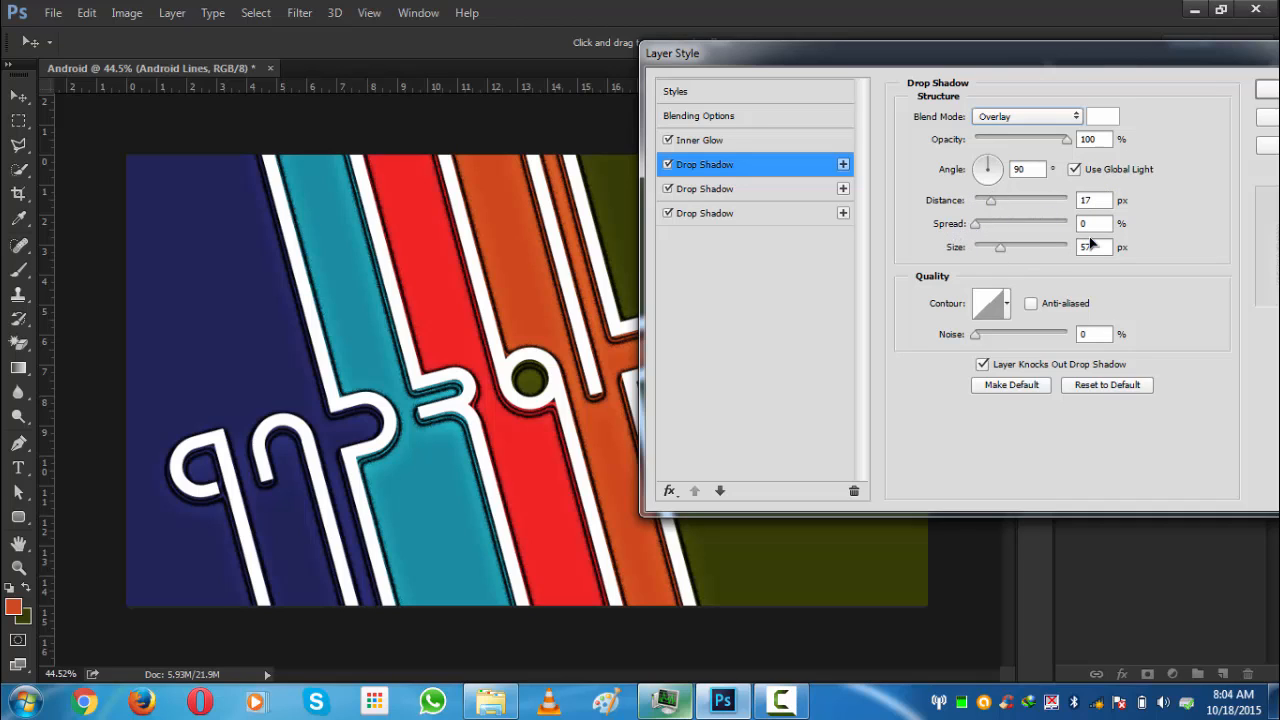
- Open the second Drop Shadow effect's settings in the layer style
{"action": "left_click_drag", "start_coordinate": [1015, 55], "coordinate": [1016, 30]}
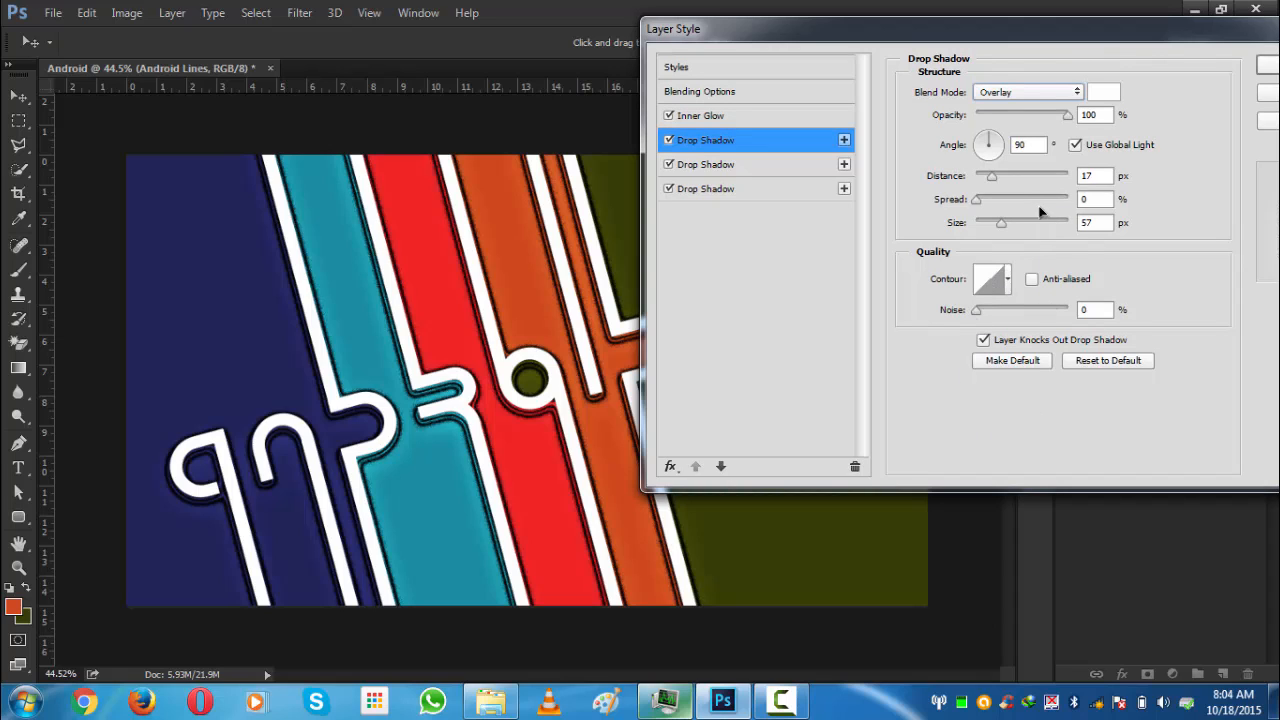
{"action": "left_click", "coordinate": [709, 170]}
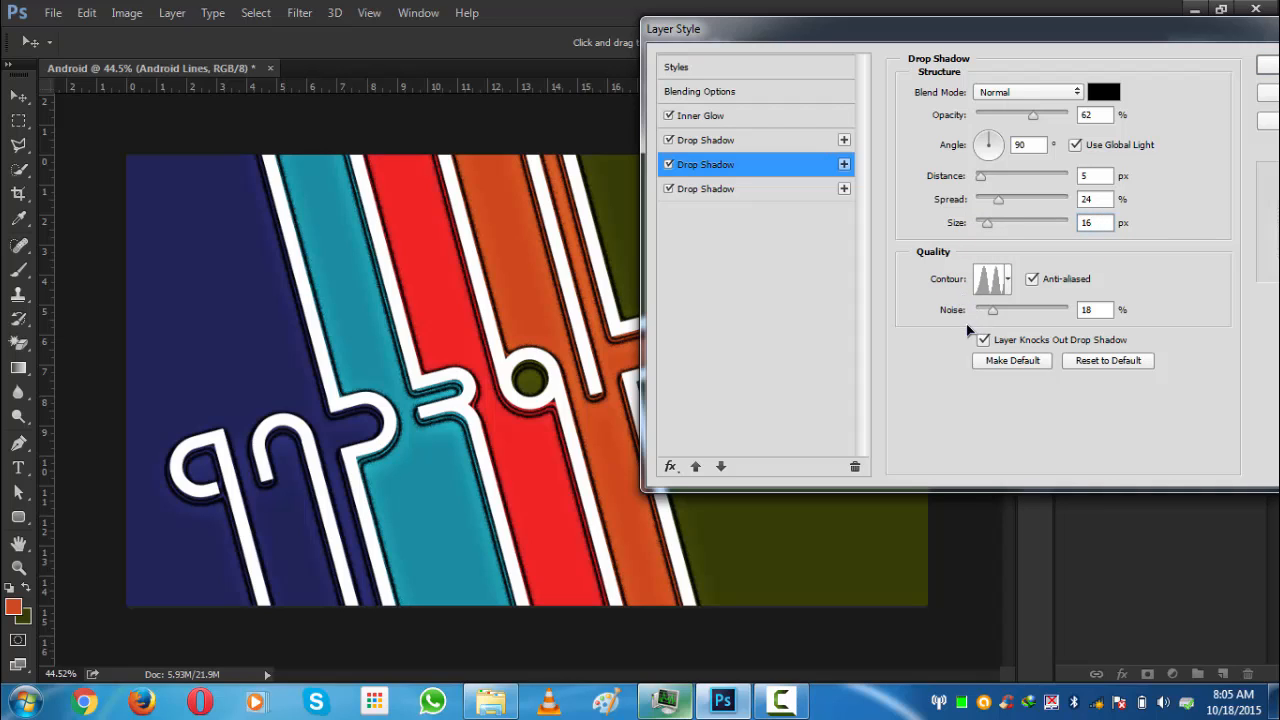
- Set the third Drop Shadow effect's contour to Ring - Double
{"action": "left_click", "coordinate": [1008, 280]}
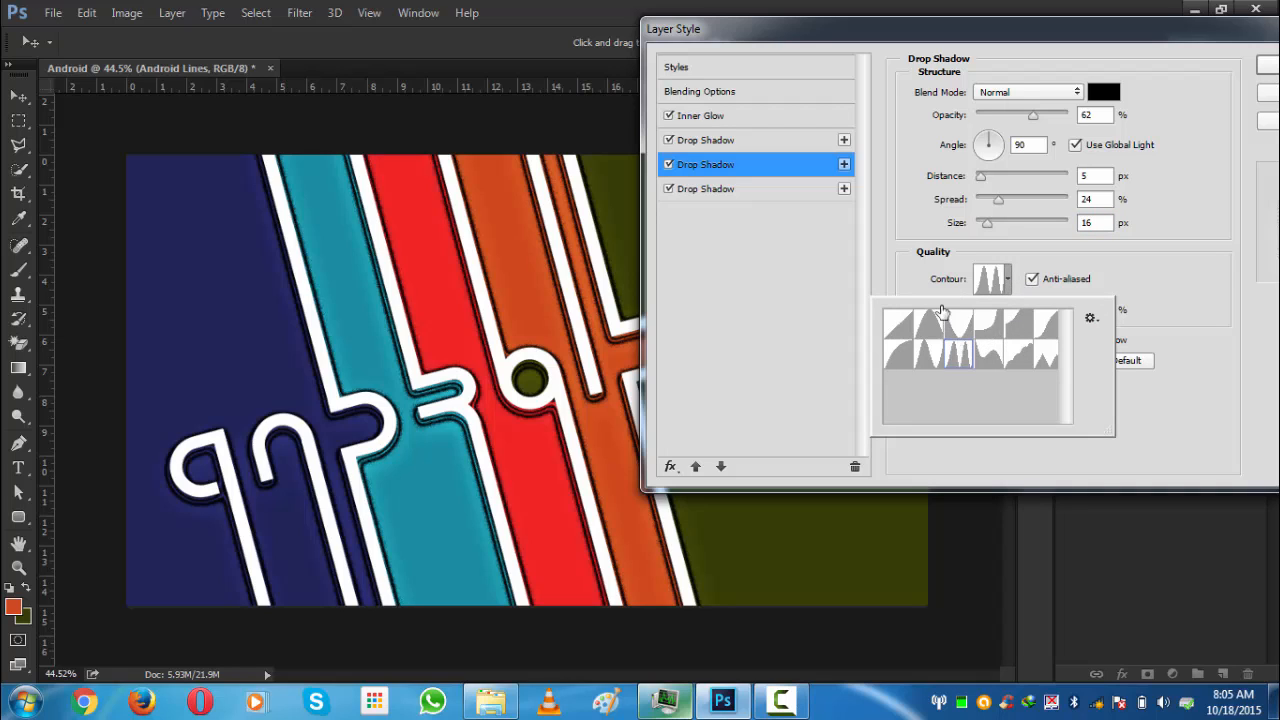
{"action": "left_click", "coordinate": [917, 268]}
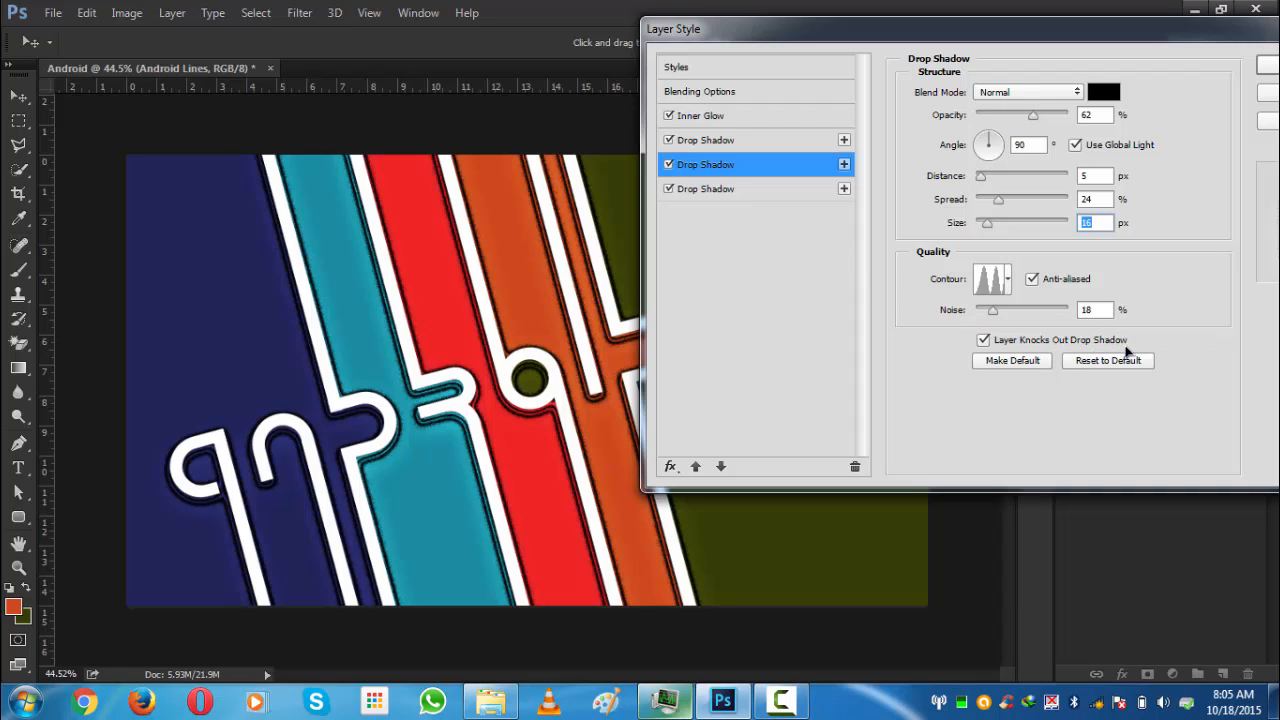
{"action": "left_click", "coordinate": [712, 190]}
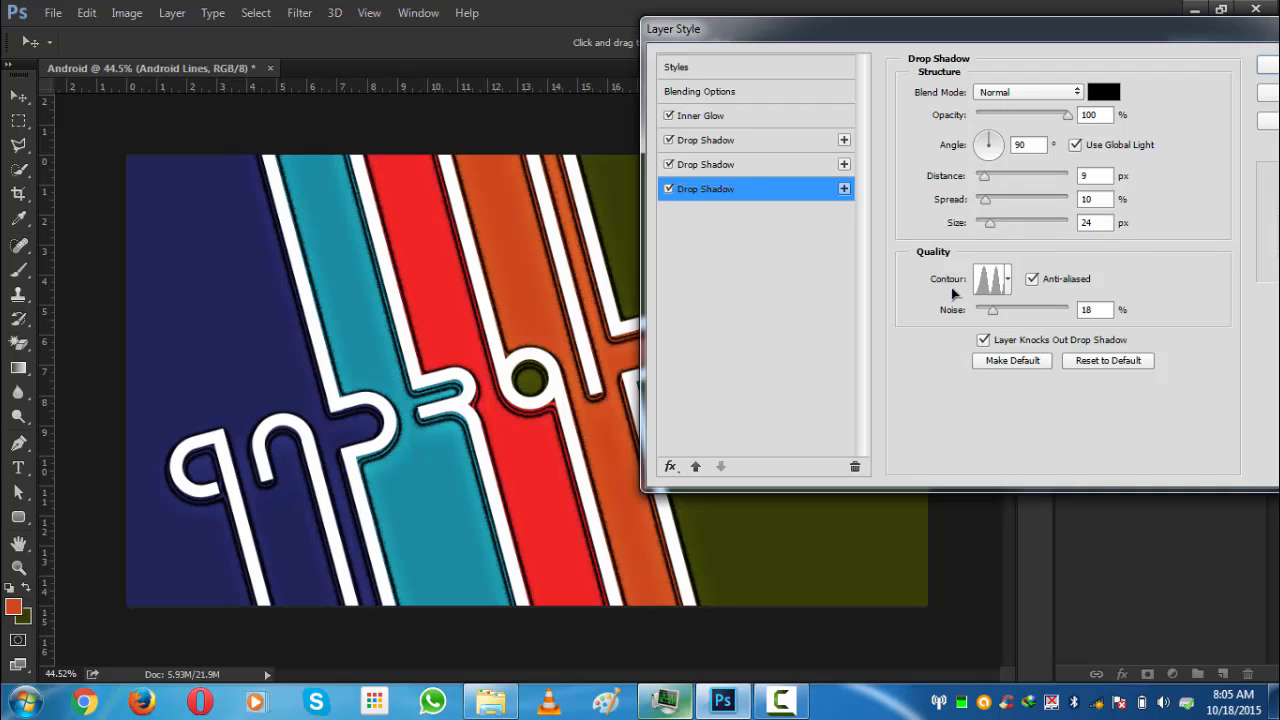
{"action": "left_click", "coordinate": [1008, 280]}
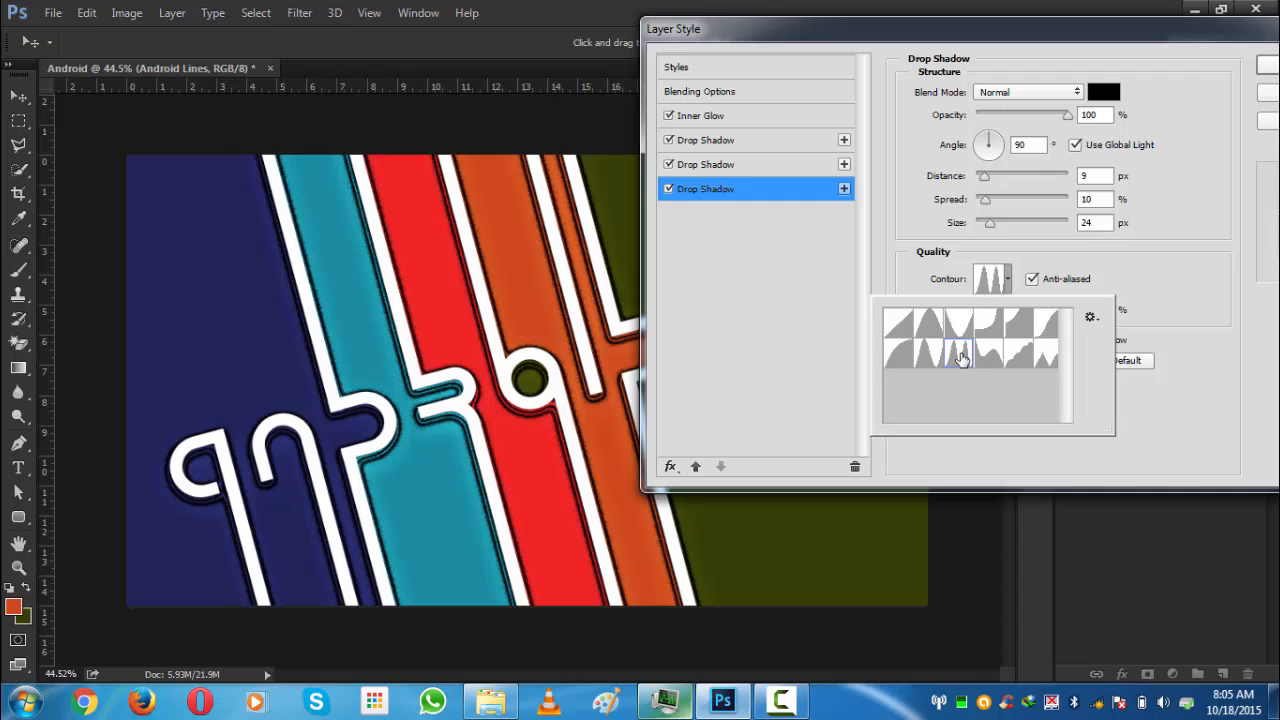
{"action": "left_click", "coordinate": [952, 350]}
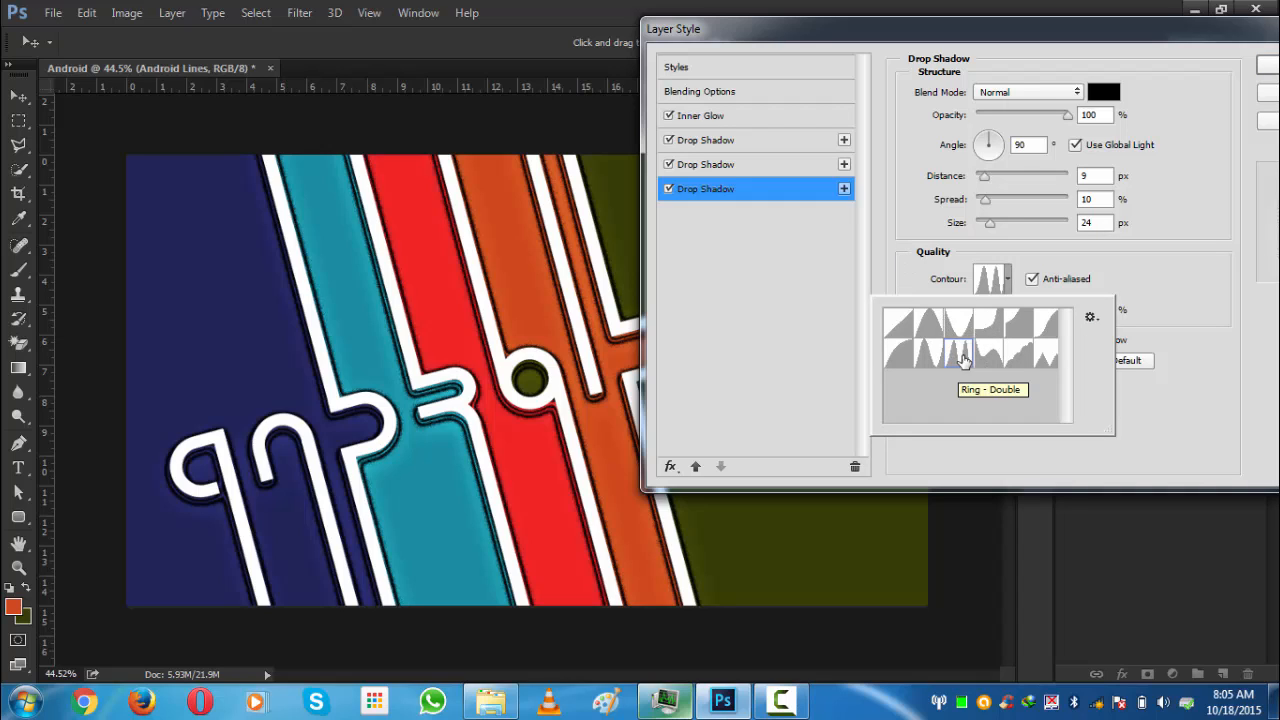
{"action": "left_click", "coordinate": [906, 224]}
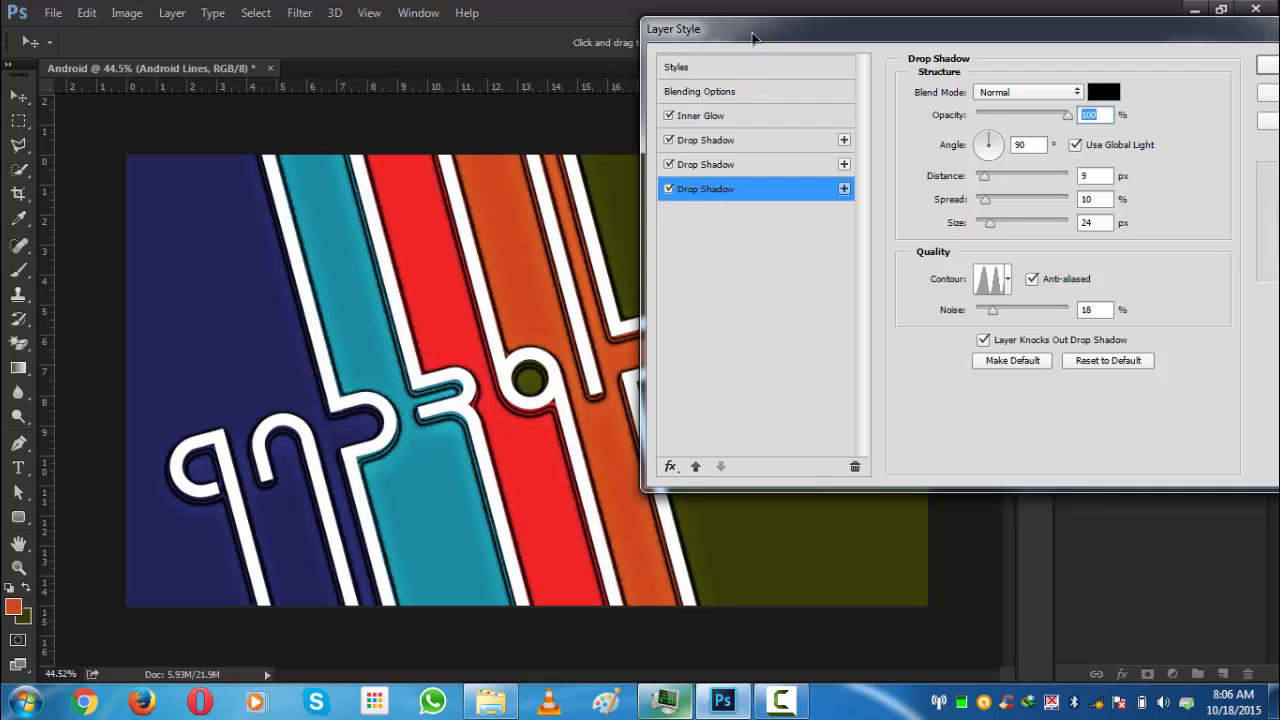
{"action": "left_click_drag", "start_coordinate": [753, 38], "coordinate": [736, 34]}
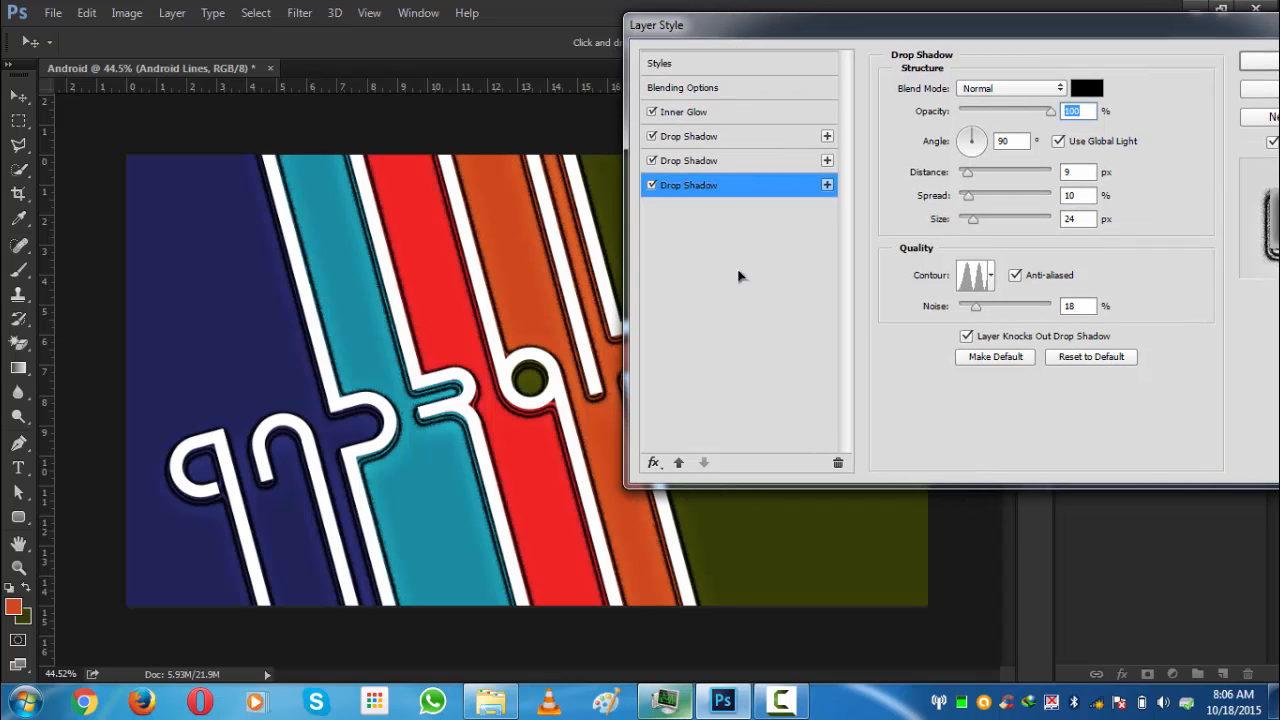
{"action": "left_click", "coordinate": [827, 185]}
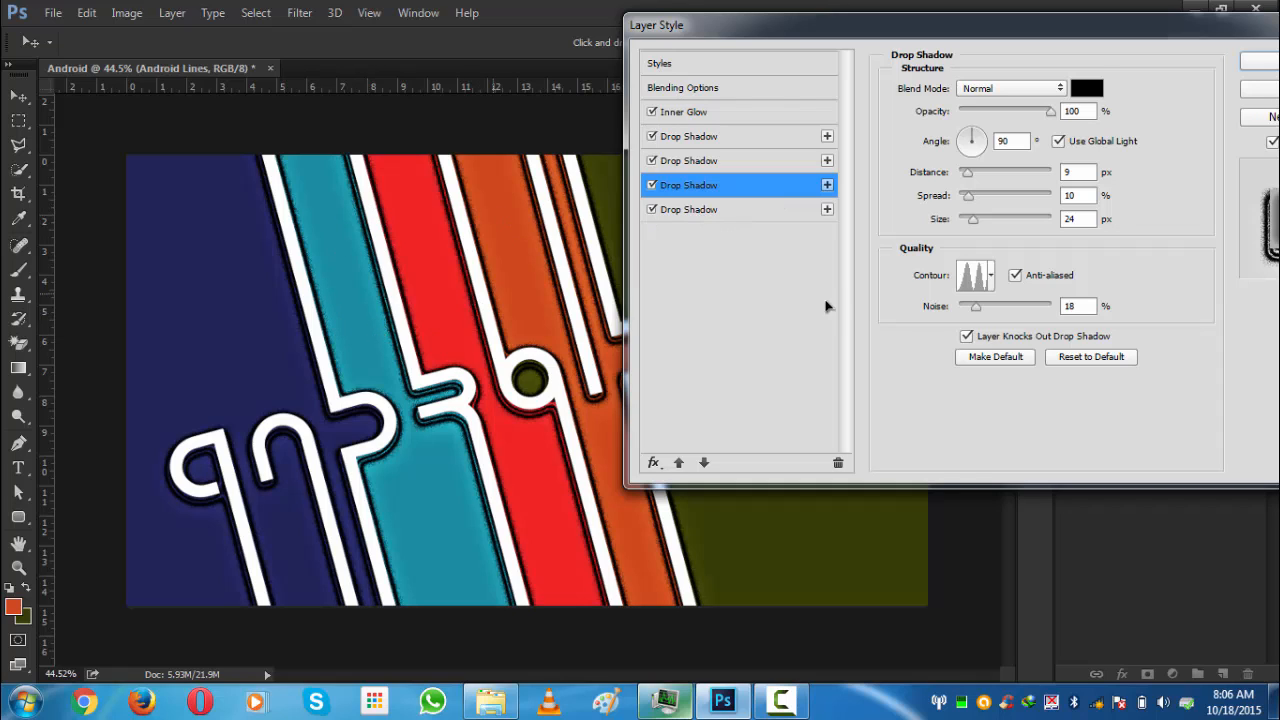
{"action": "left_click", "coordinate": [692, 212]}
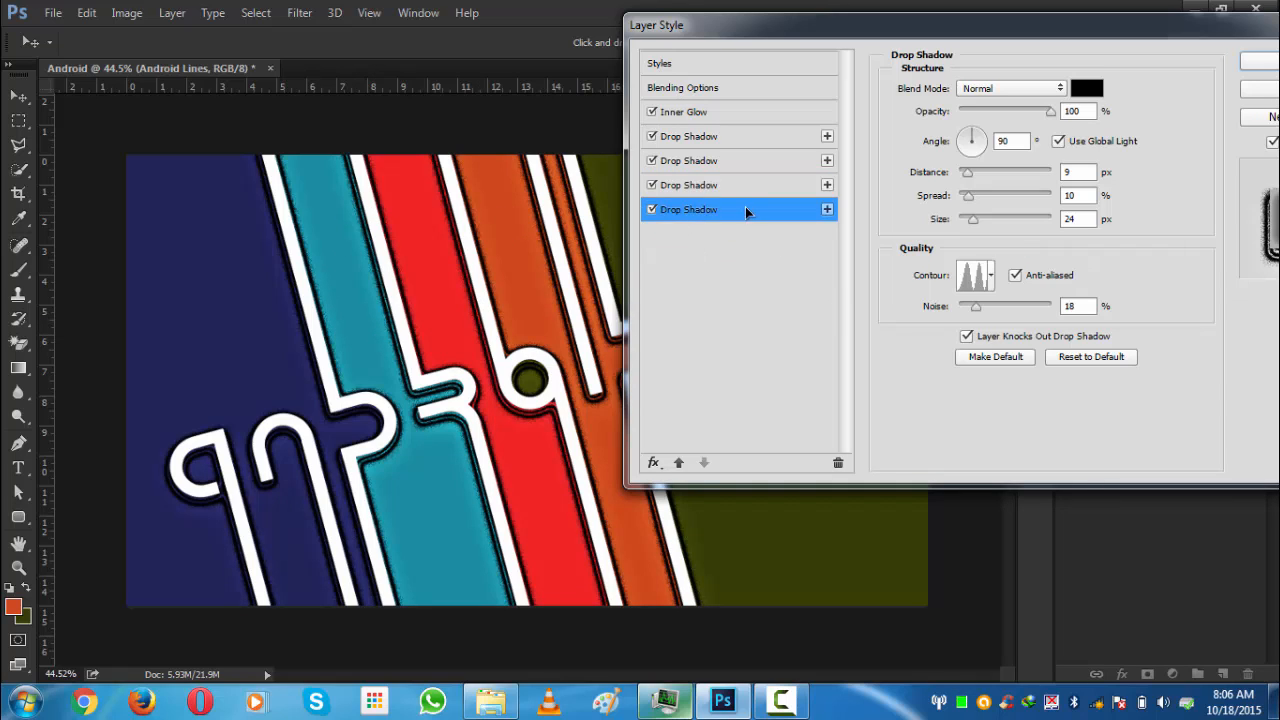
{"action": "left_click", "coordinate": [838, 462]}
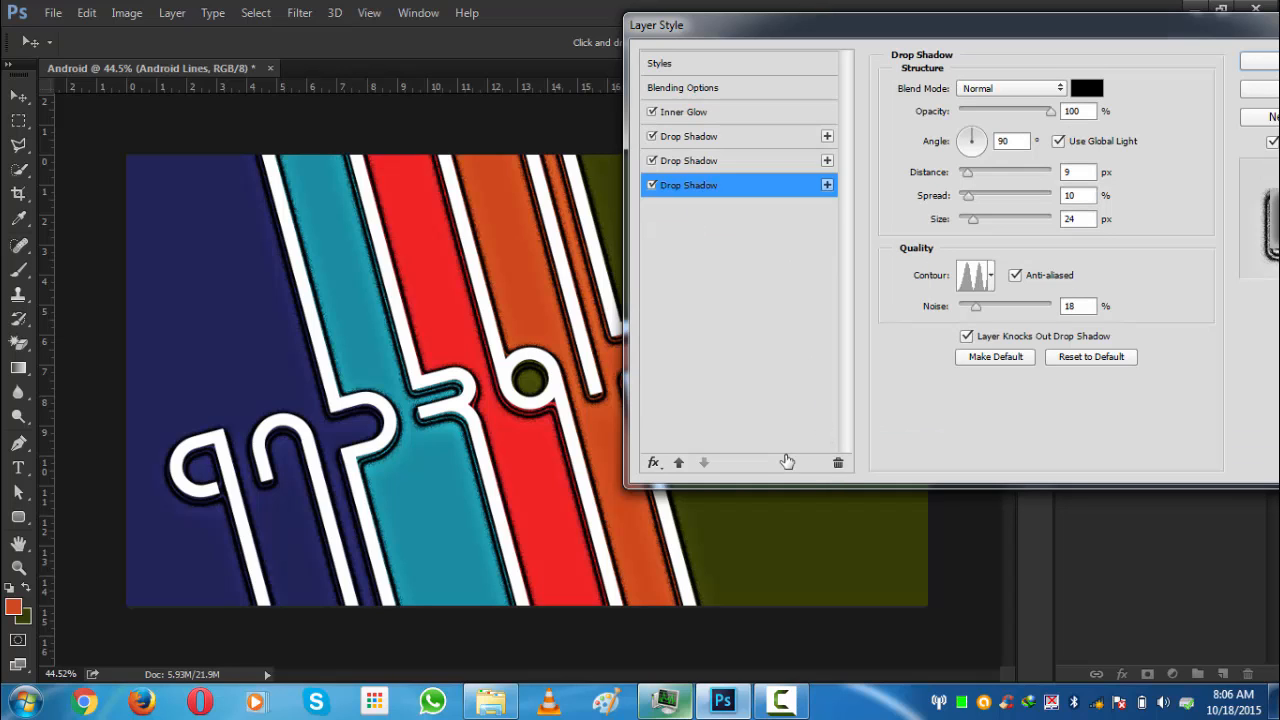
- Save the current layer style as a new style named Tutorial, without adding it to the current library
{"action": "left_click_drag", "start_coordinate": [788, 30], "coordinate": [751, 31]}
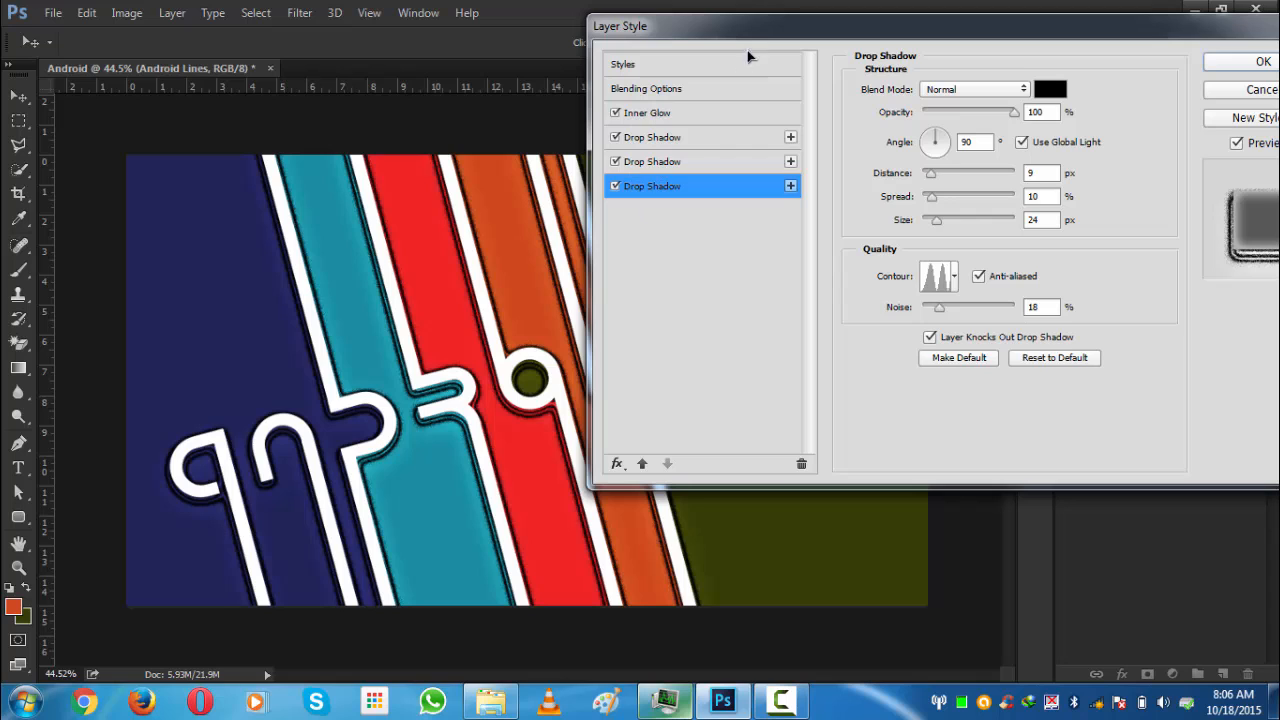
{"action": "left_click_drag", "start_coordinate": [737, 29], "coordinate": [679, 45]}
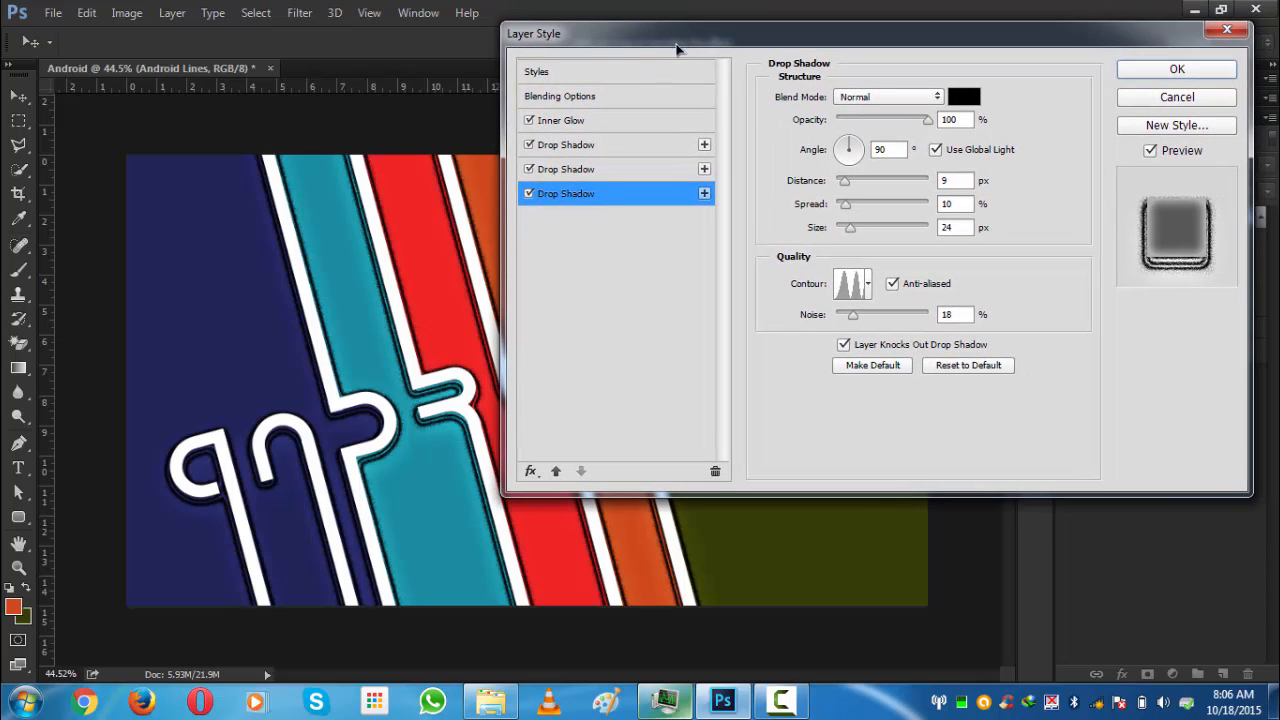
{"action": "left_click", "coordinate": [557, 73]}
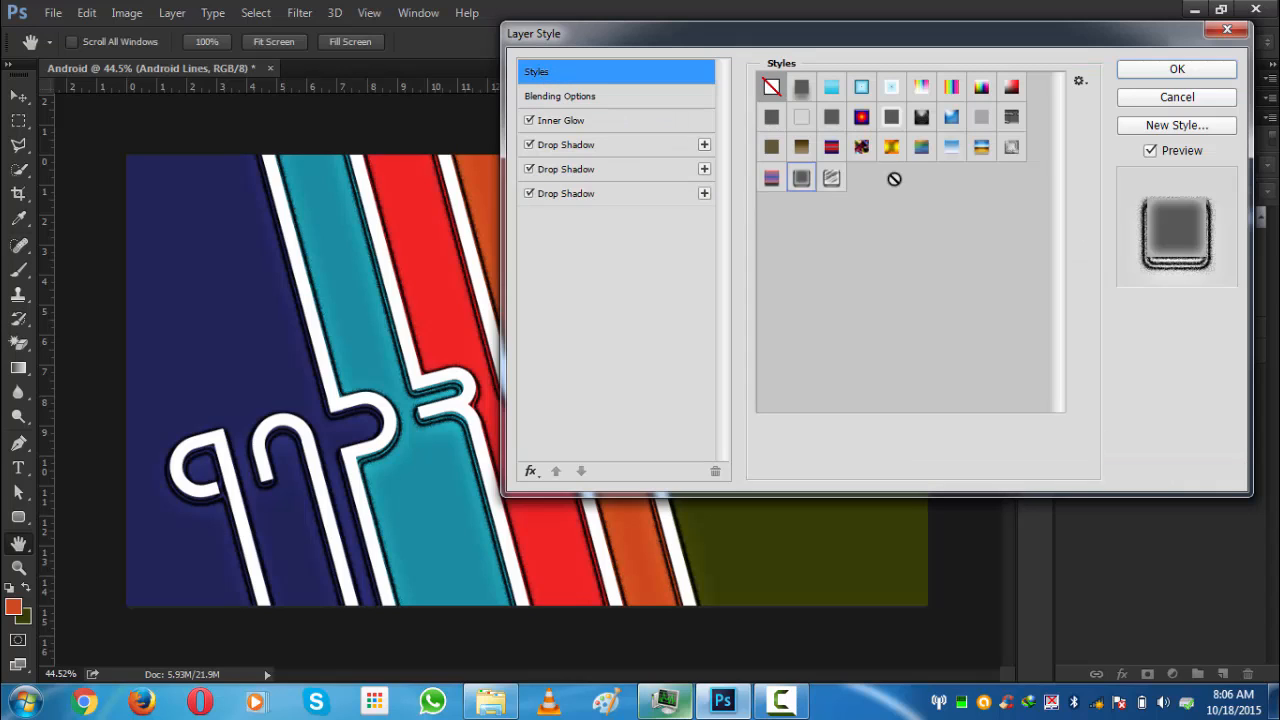
{"action": "left_click", "coordinate": [1164, 126]}
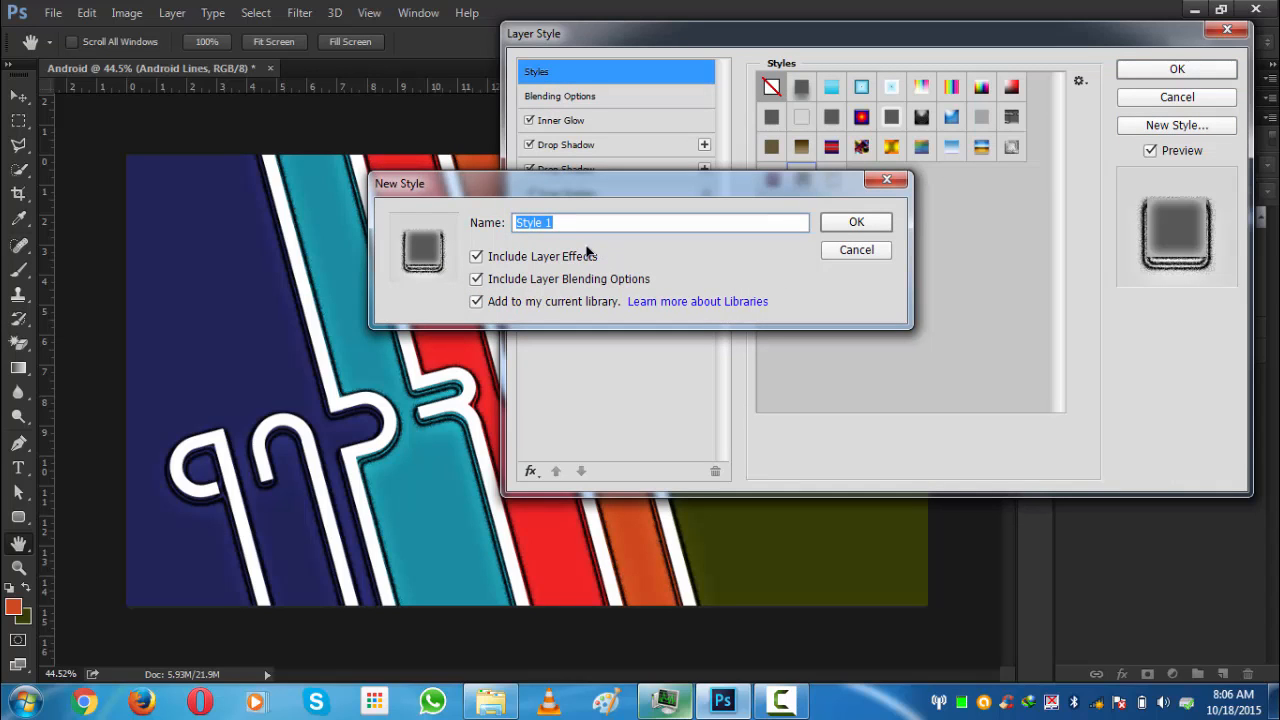
{"action": "key", "text": "Caps_Lock"}
{"action": "type", "text": "T"}
{"action": "key", "text": "Caps_Lock"}
{"action": "type", "text": "ut"}
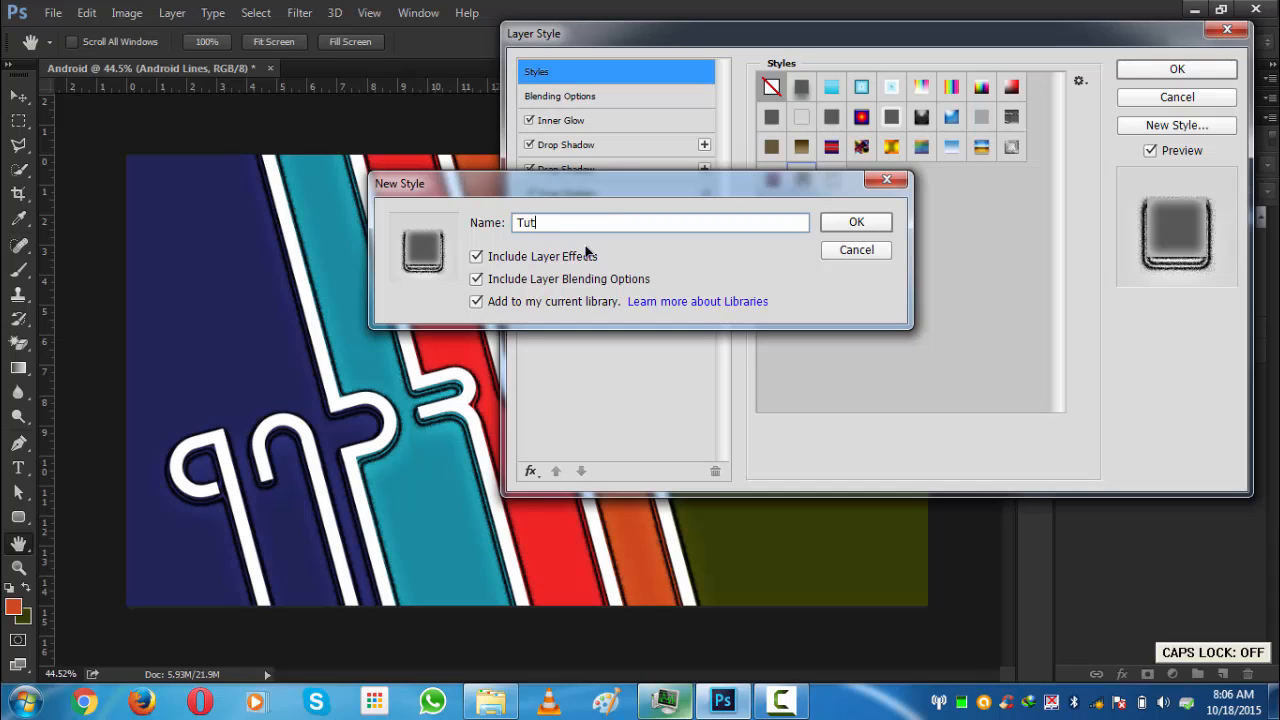
{"action": "type", "text": "orial"}
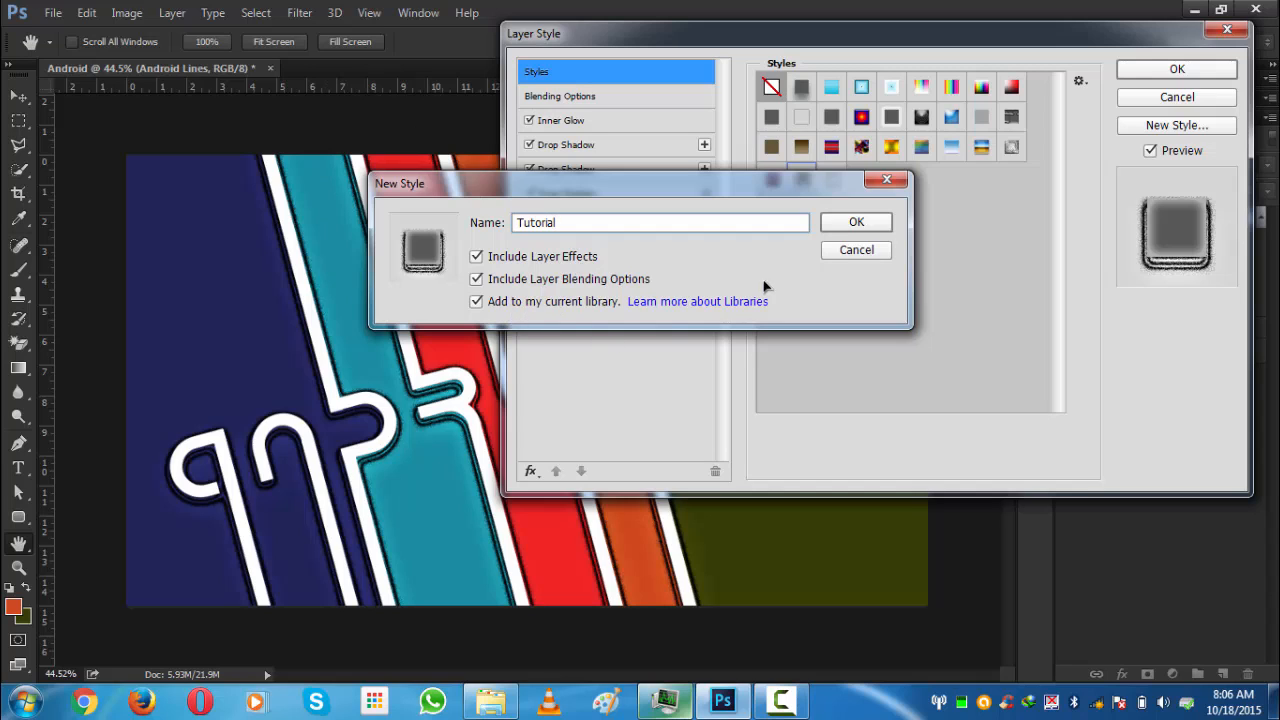
{"action": "left_click", "coordinate": [477, 302]}
{"action": "left_click", "coordinate": [848, 224]}
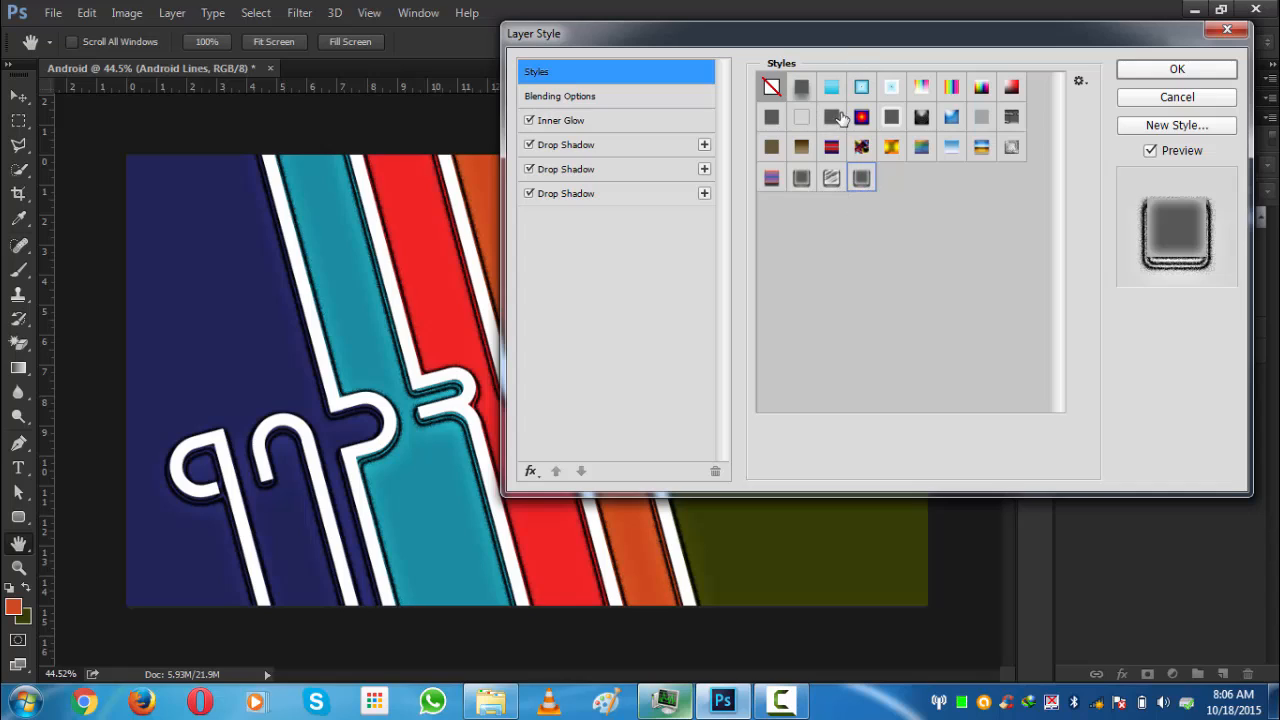
- Apply the layer style to the Android Lines group and collapse its effects list
{"action": "left_click", "coordinate": [801, 188]}
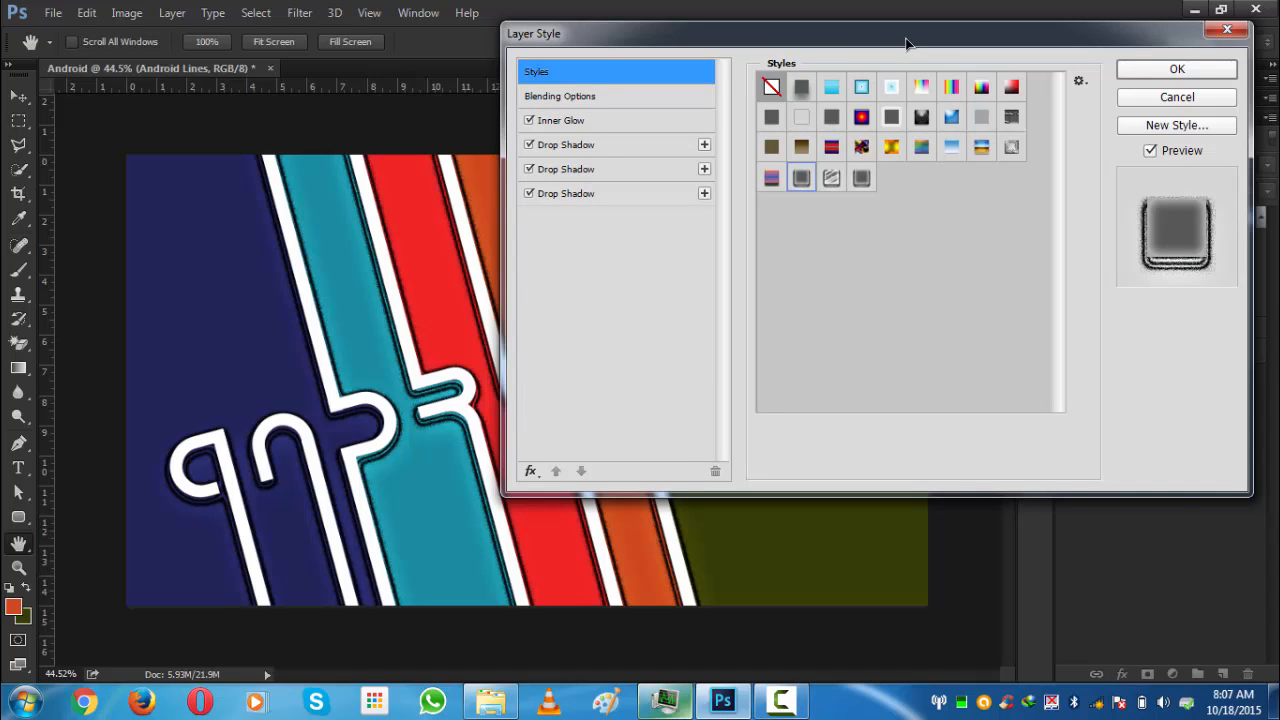
{"action": "left_click", "coordinate": [1165, 70]}
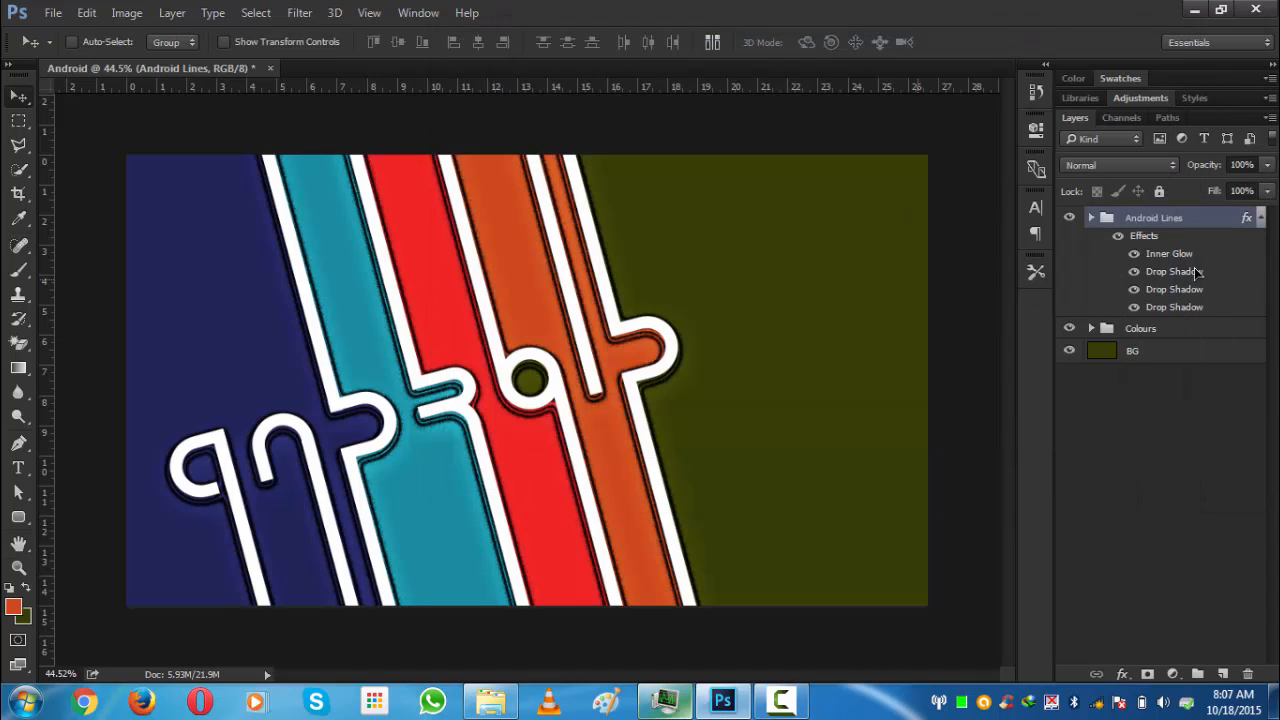
{"action": "left_click", "coordinate": [1259, 218]}
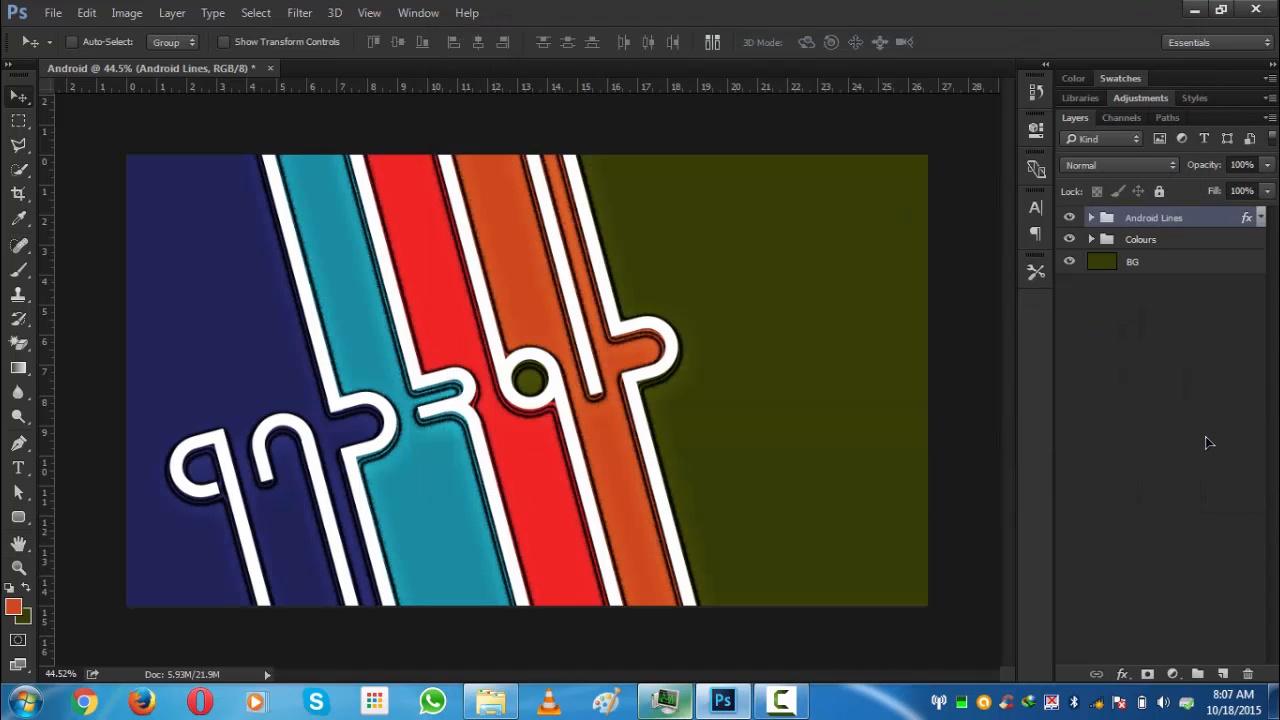
- Zoom in and out to inspect the styled edges of the lines
{"action": "key", "text": "ctrl+0"}
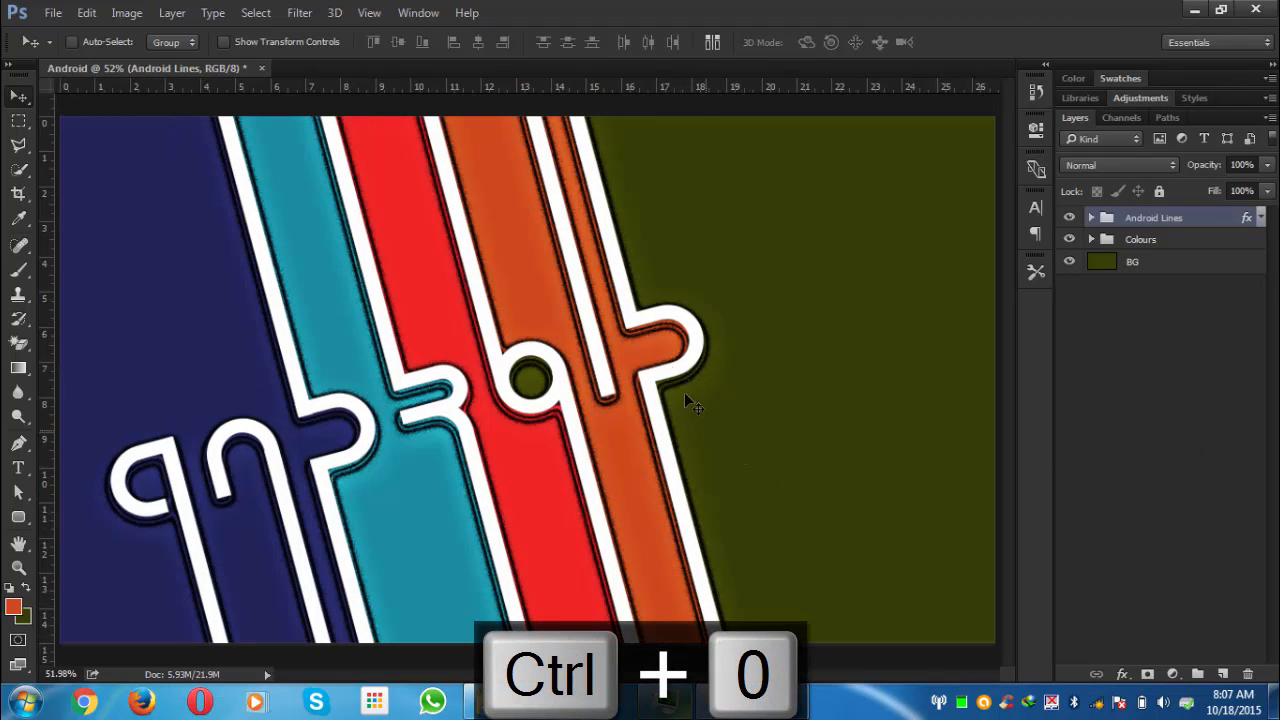
{"action": "scroll", "coordinate": [626, 294], "scroll_direction": "up", "scroll_amount": 4}
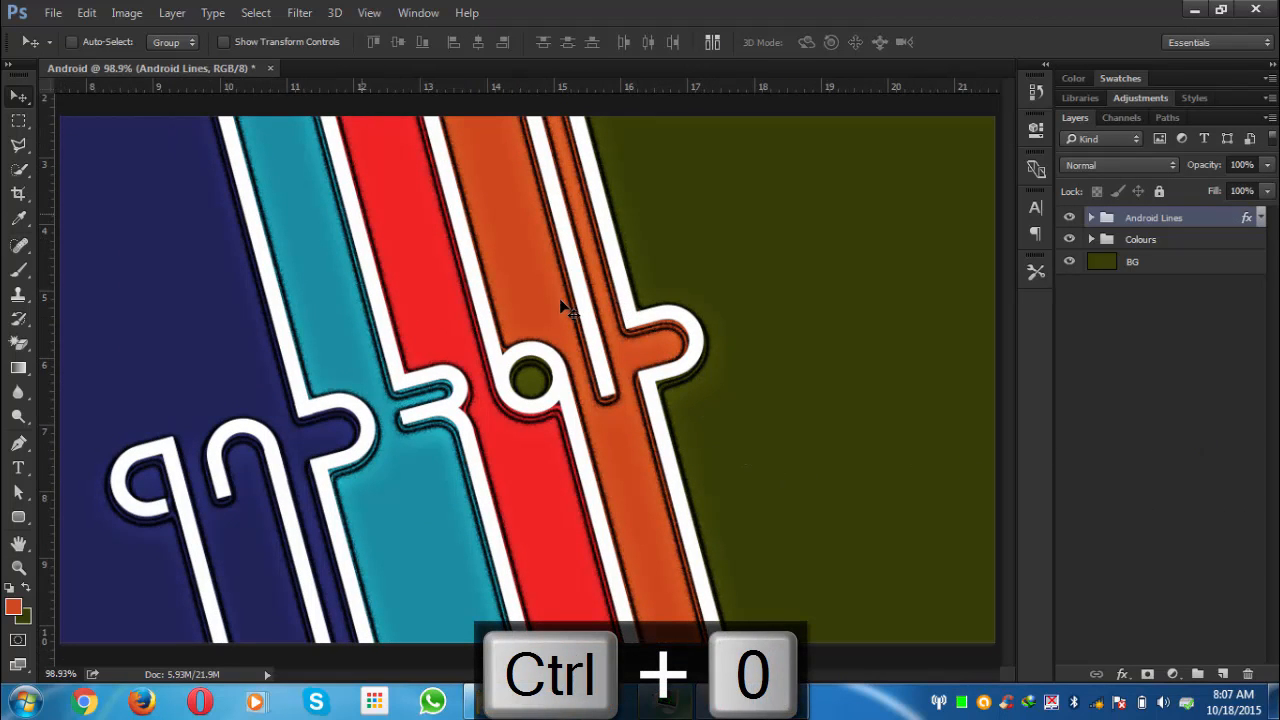
{"action": "scroll", "coordinate": [565, 300], "scroll_direction": "up", "scroll_amount": 3}
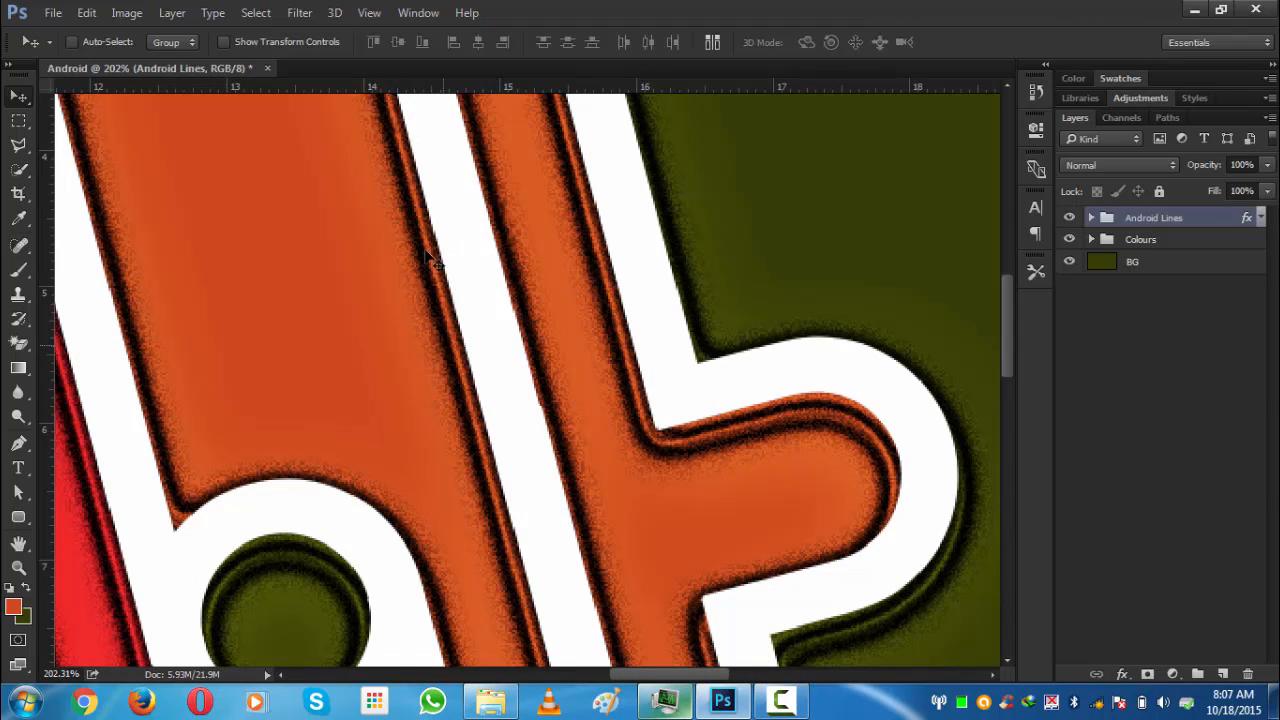
{"action": "scroll", "coordinate": [424, 284], "scroll_direction": "down", "scroll_amount": 3}
{"action": "scroll", "coordinate": [424, 284], "scroll_direction": "down", "scroll_amount": 4}
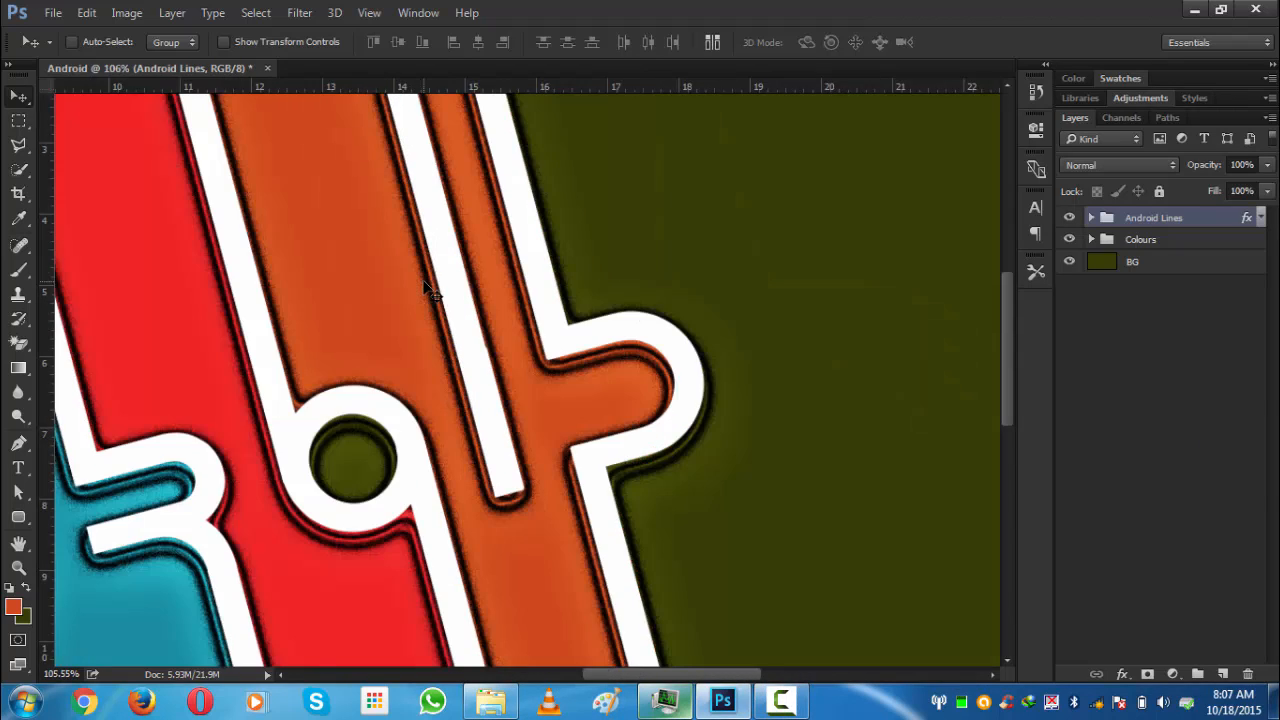
{"action": "scroll", "coordinate": [424, 284], "scroll_direction": "up", "scroll_amount": 2}
{"action": "scroll", "coordinate": [424, 285], "scroll_direction": "up", "scroll_amount": 4}
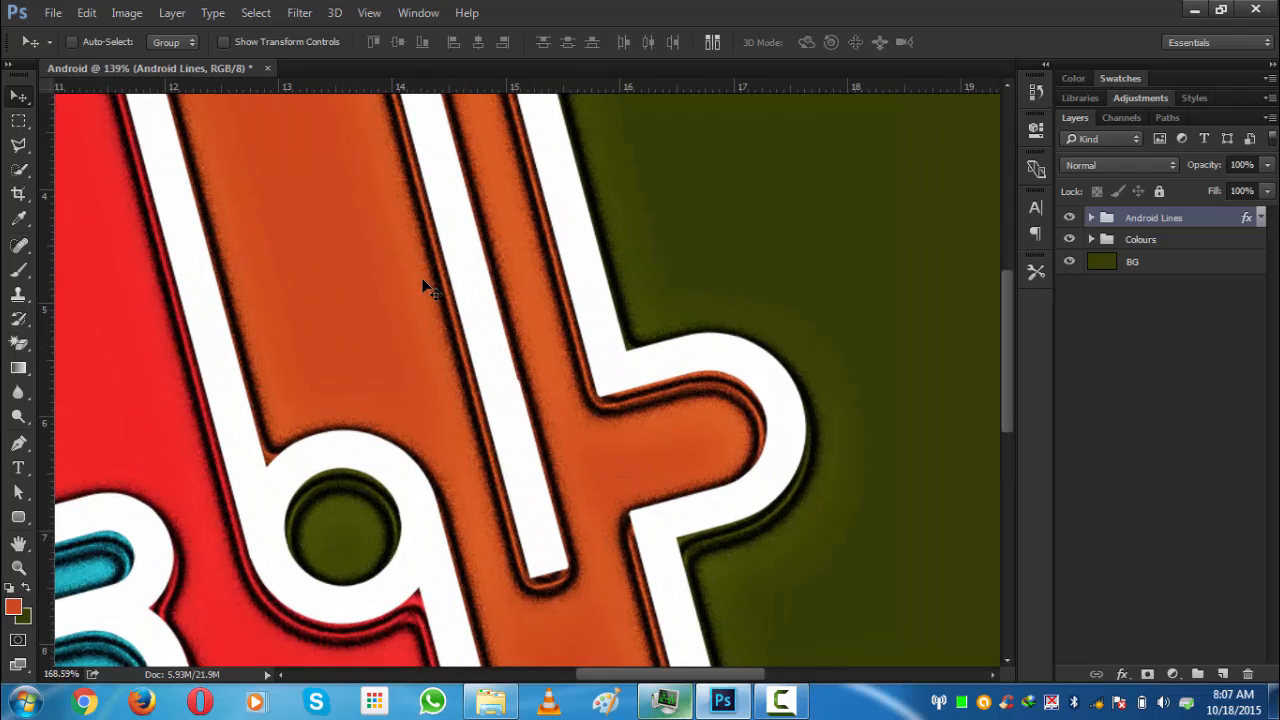
{"action": "scroll", "coordinate": [424, 285], "scroll_direction": "down", "scroll_amount": 5}
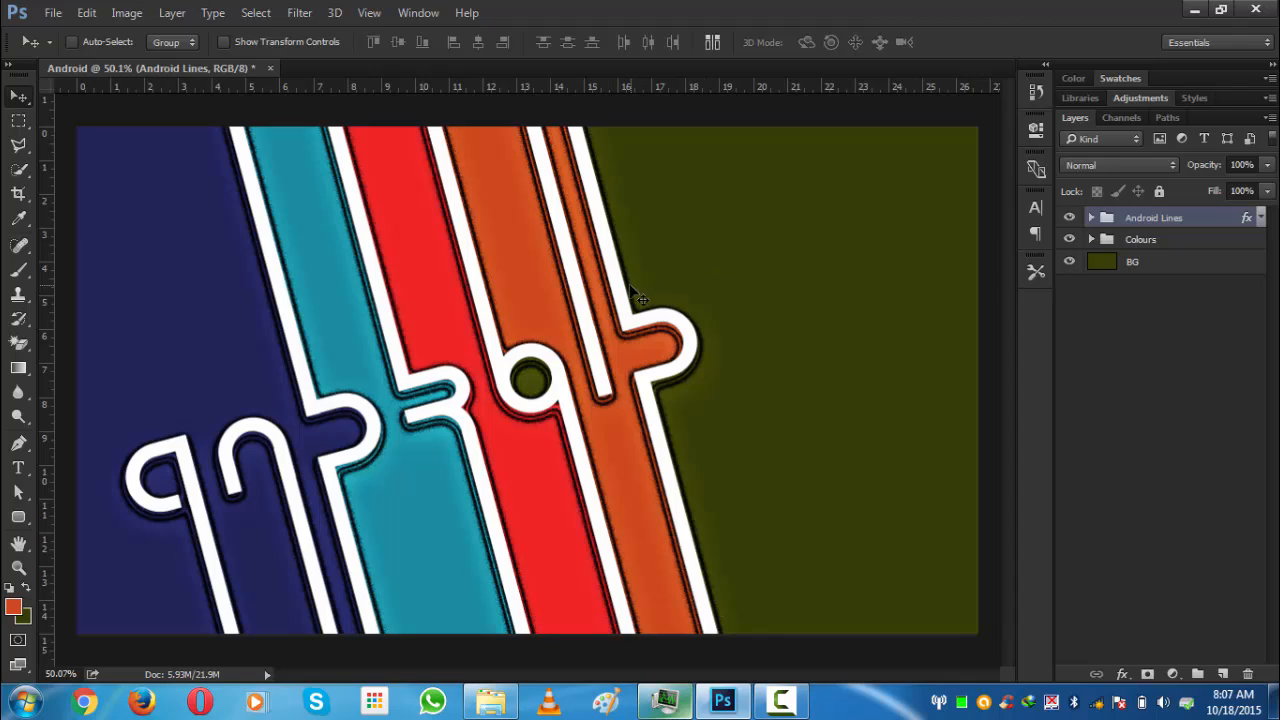
- Duplicate the Colours group and the BG layer
{"action": "left_click", "coordinate": [1118, 241]}
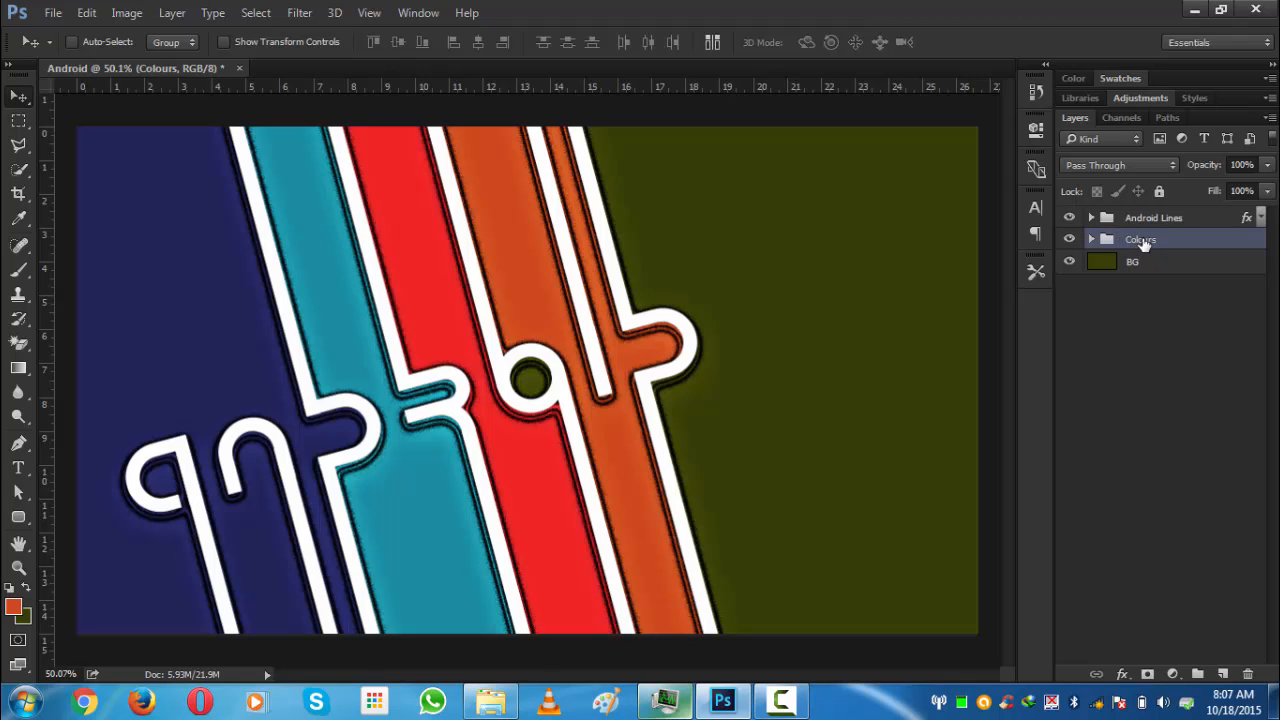
{"action": "key", "text": "ctrl+j"}
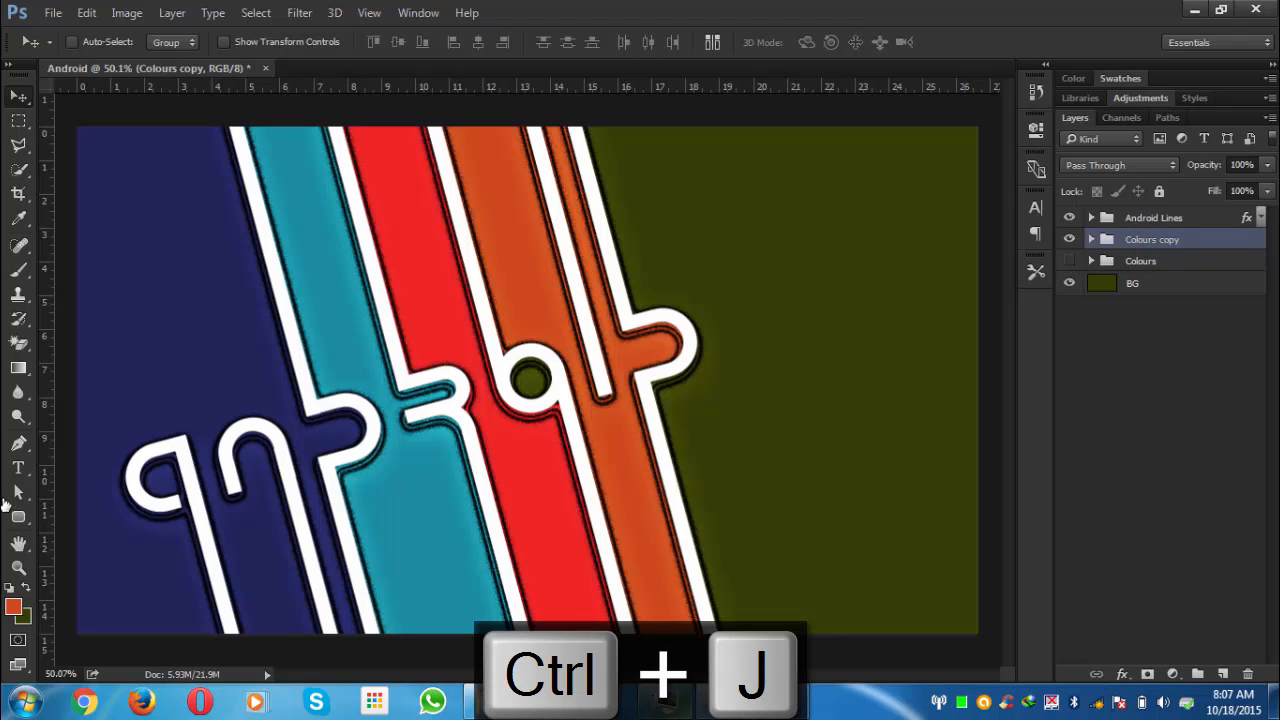
{"action": "left_click", "coordinate": [1107, 287]}
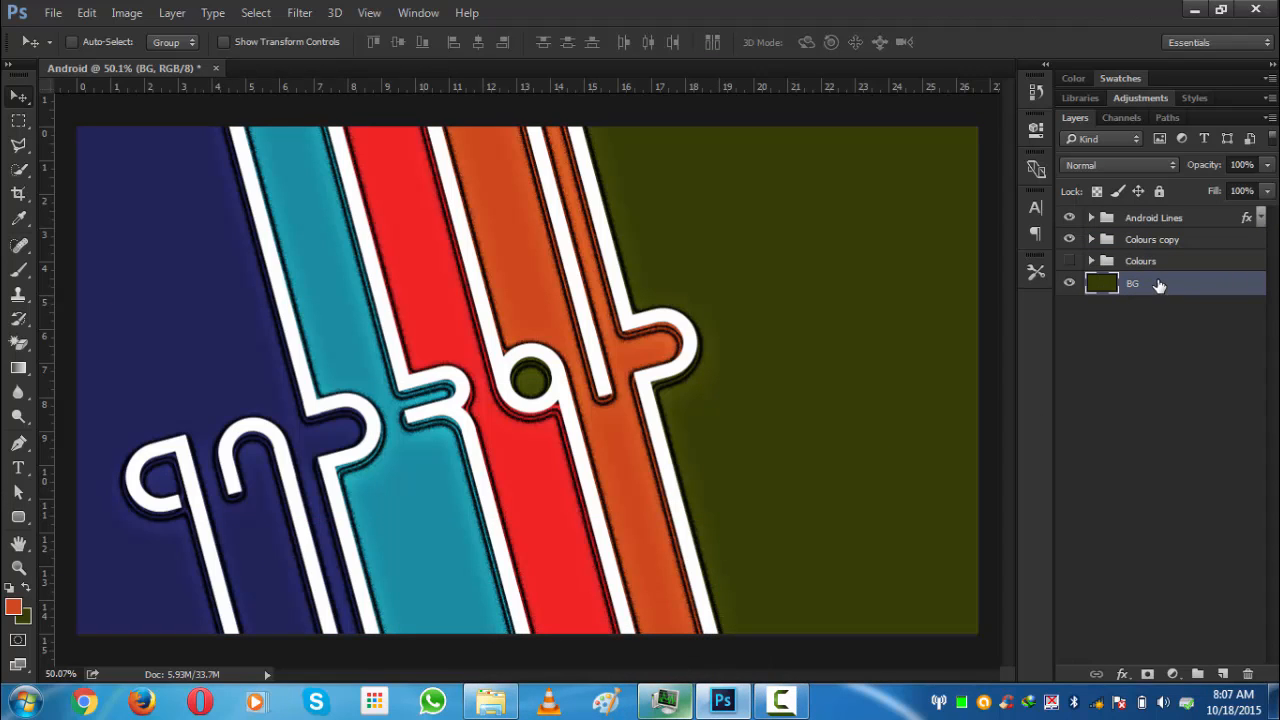
{"action": "left_click_drag", "start_coordinate": [1159, 285], "coordinate": [1226, 670]}
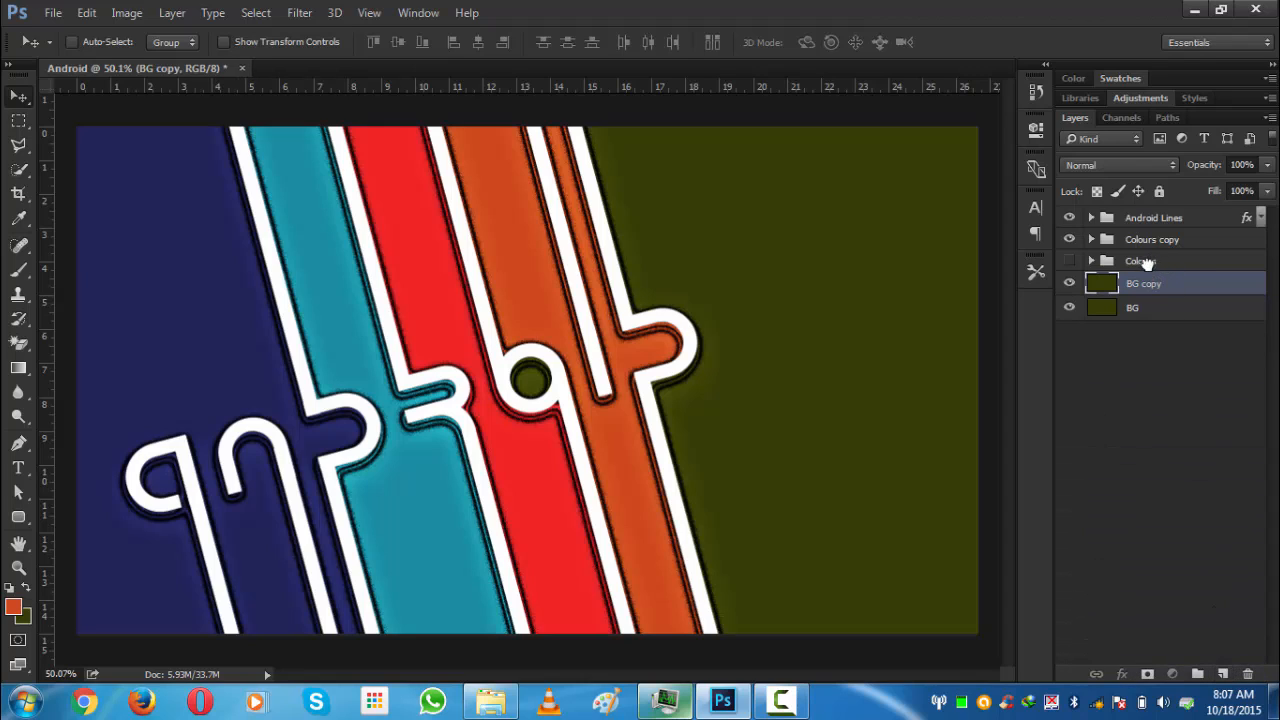
- Place the BG copy directly below Colours copy and merge the two into one layer
{"action": "left_click_drag", "start_coordinate": [1147, 262], "coordinate": [1151, 292]}
{"action": "left_click", "coordinate": [1143, 266]}
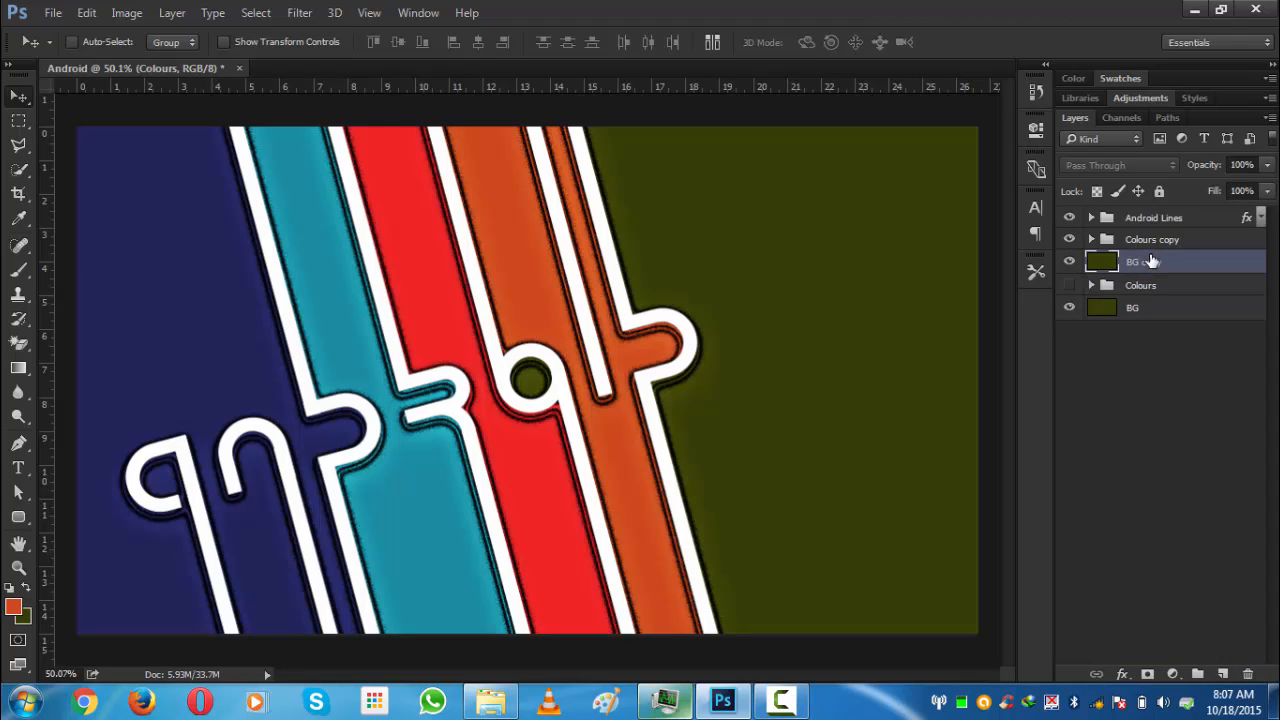
{"action": "left_click", "coordinate": [1157, 243], "text": "shift"}
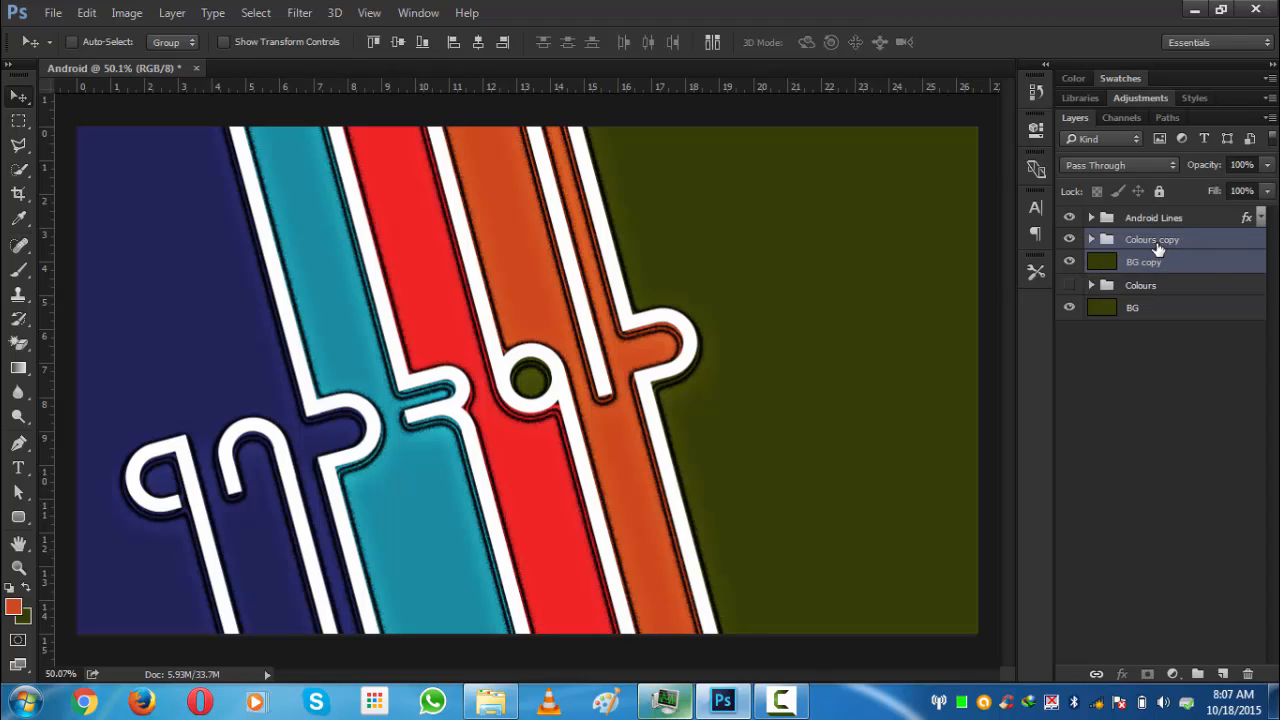
{"action": "key", "text": "ctrl+e"}
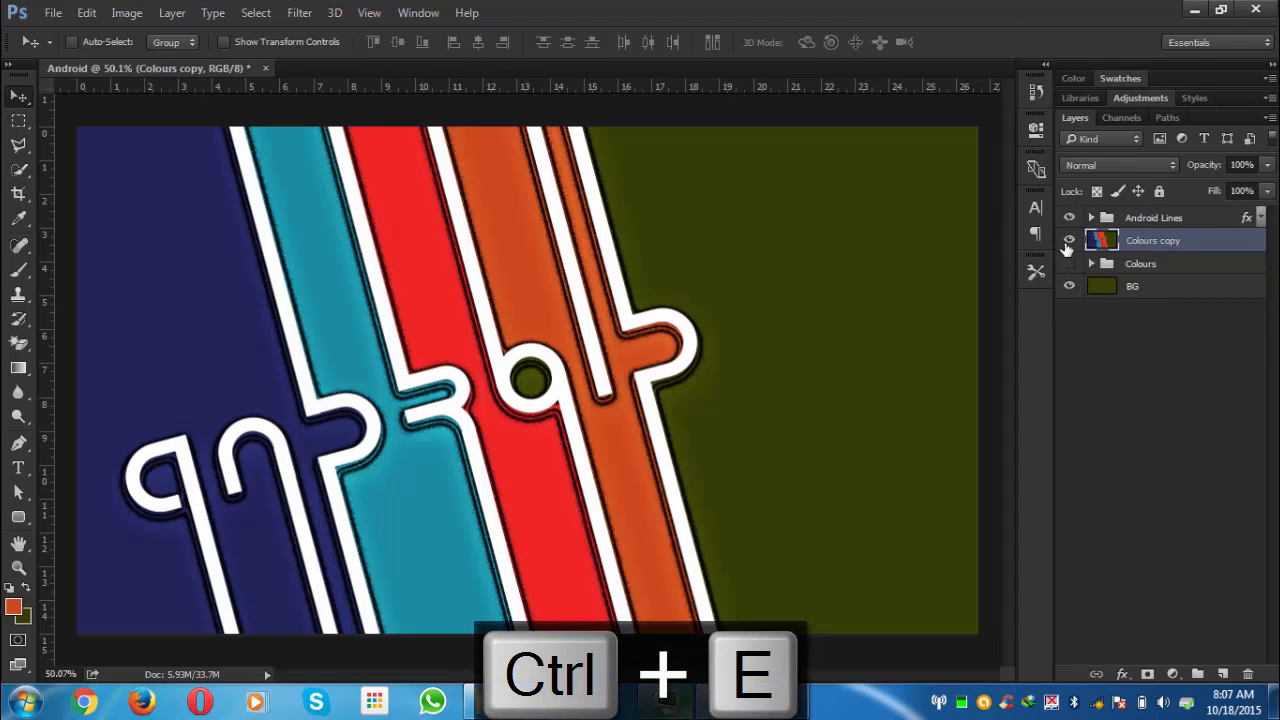
- Add Gaussian monochromatic noise at 4% to the merged Colours copy layer
{"action": "scroll", "coordinate": [636, 264], "scroll_direction": "down", "scroll_amount": 1}
{"action": "left_click", "coordinate": [300, 13]}
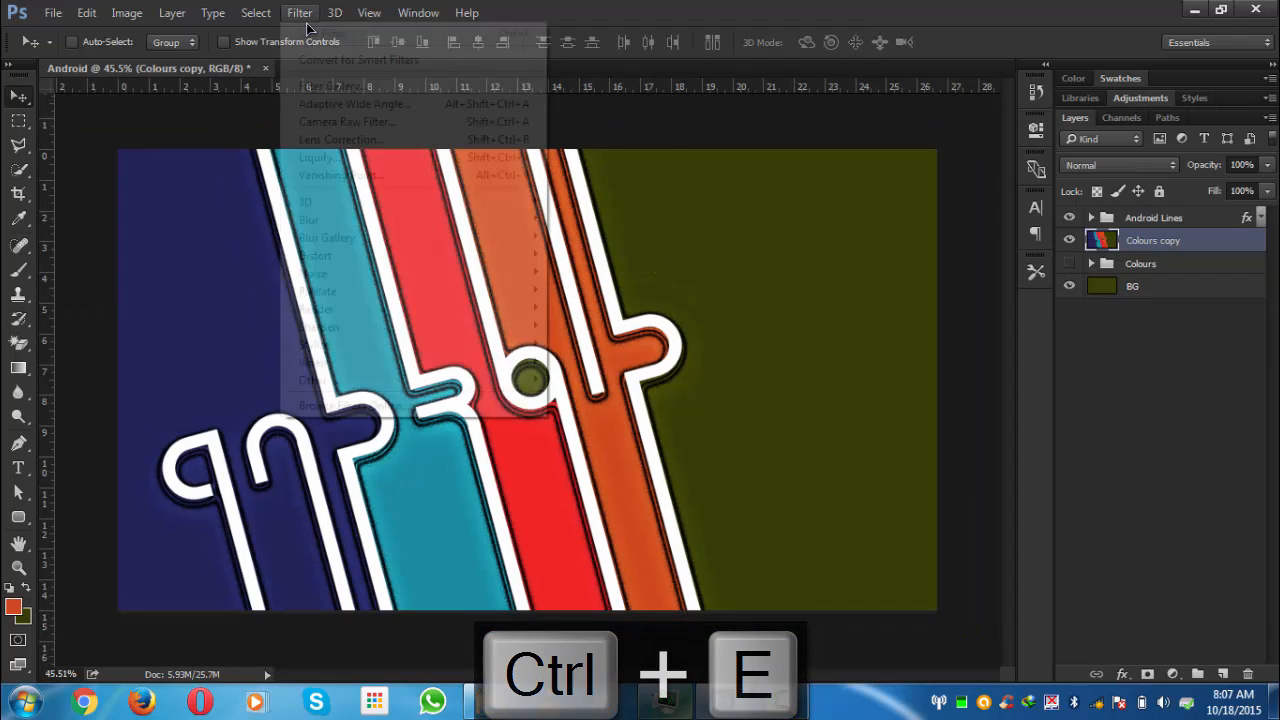
{"action": "mouse_move", "coordinate": [398, 284]}
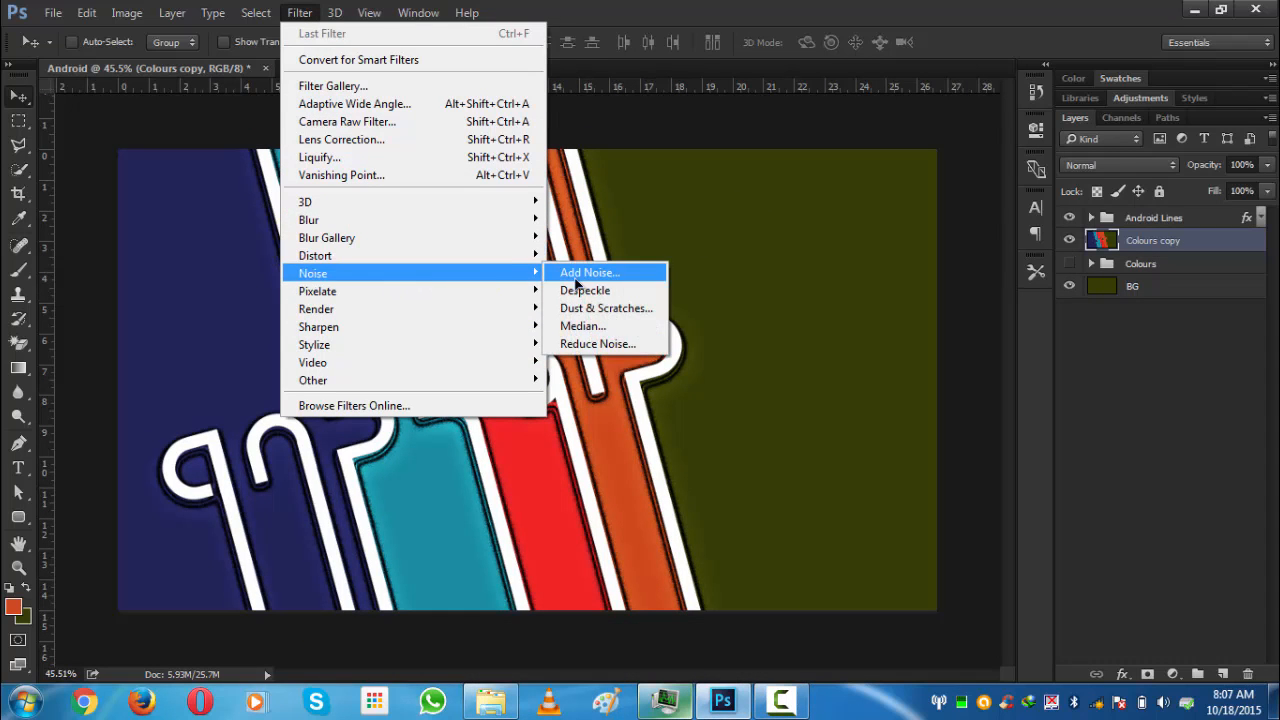
{"action": "left_click", "coordinate": [592, 272]}
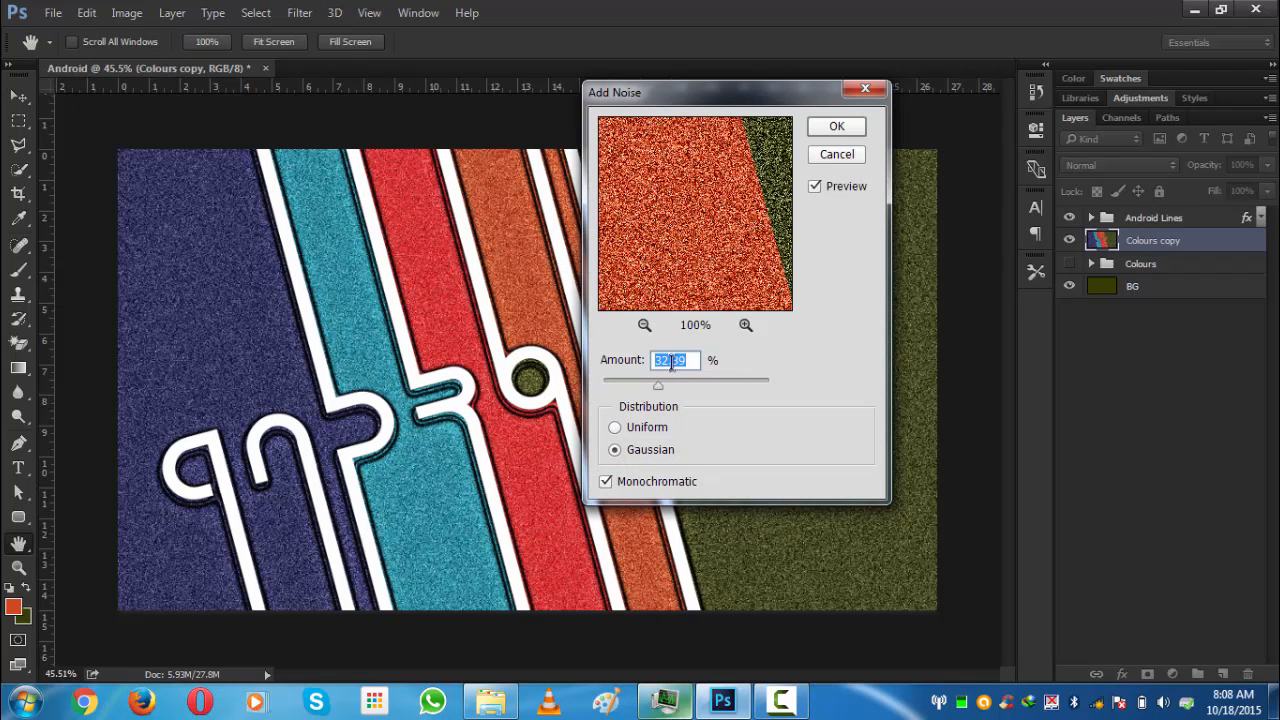
{"action": "type", "text": "5"}
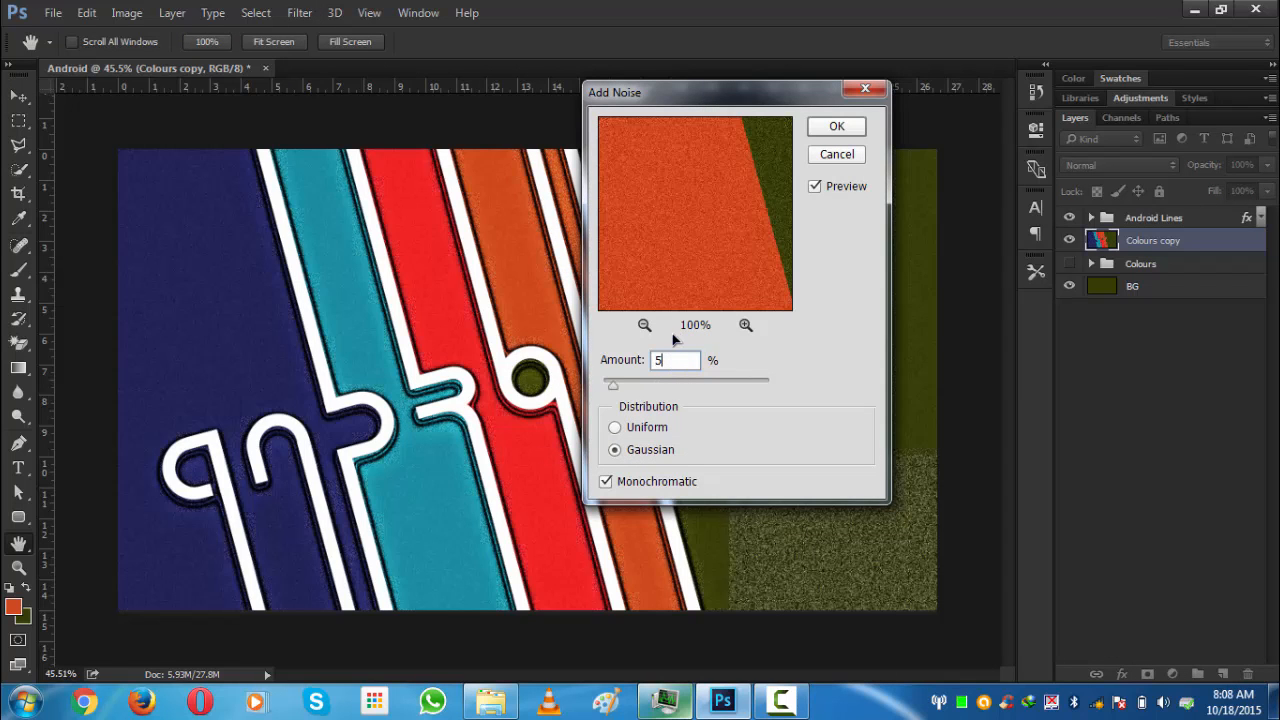
{"action": "left_click_drag", "start_coordinate": [683, 366], "coordinate": [647, 362]}
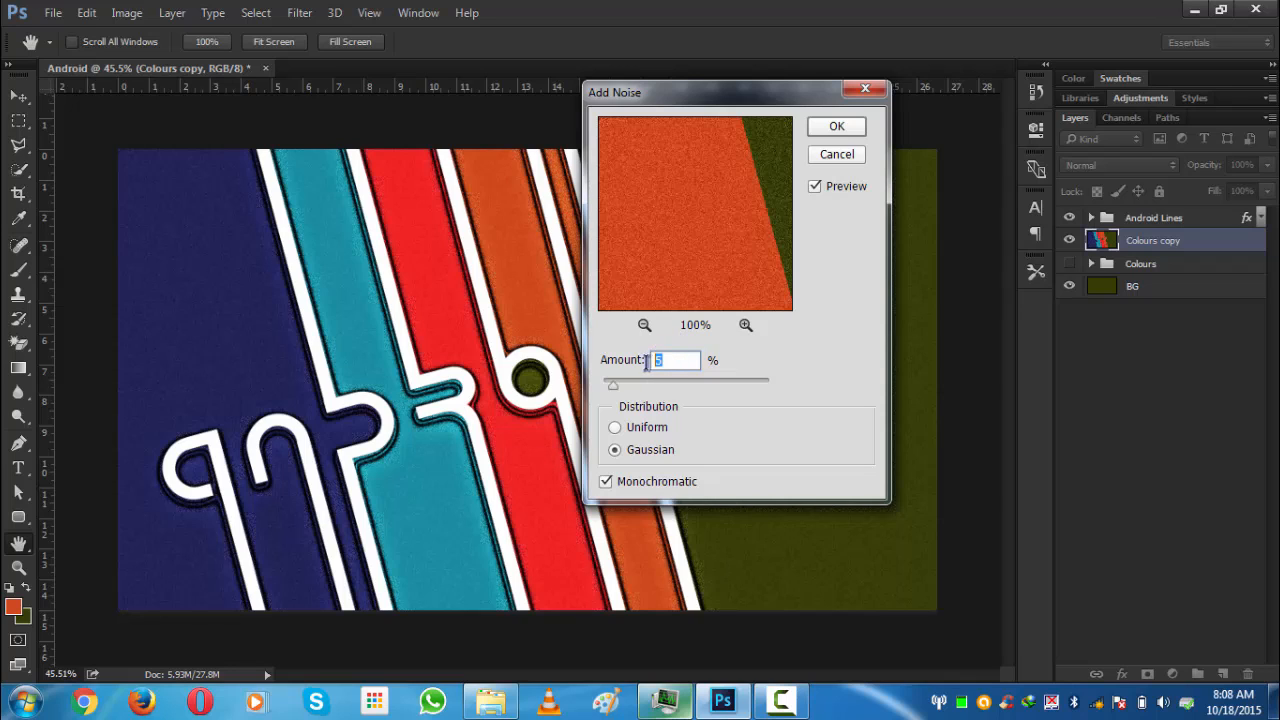
{"action": "type", "text": "4"}
{"action": "left_click", "coordinate": [833, 127]}
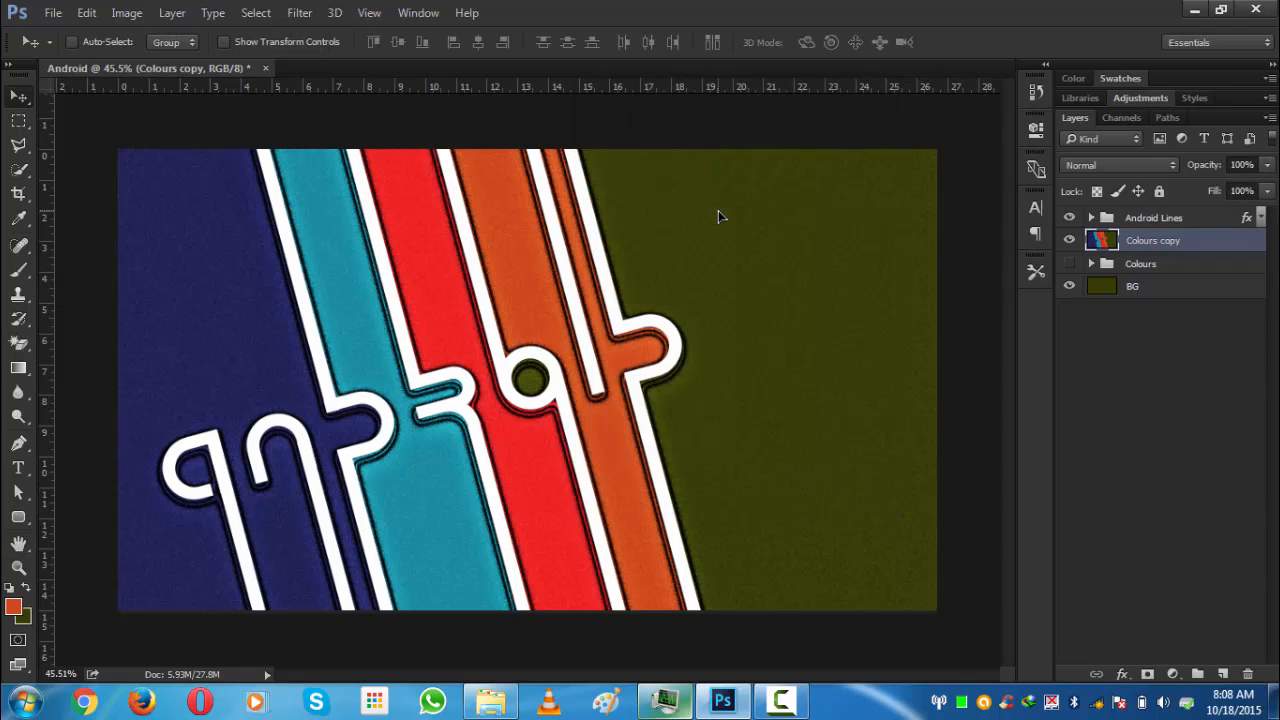
- Open the Filter Gallery and set the Glass filter's distortion to 20 and scaling to 88%
{"action": "left_click", "coordinate": [300, 15]}
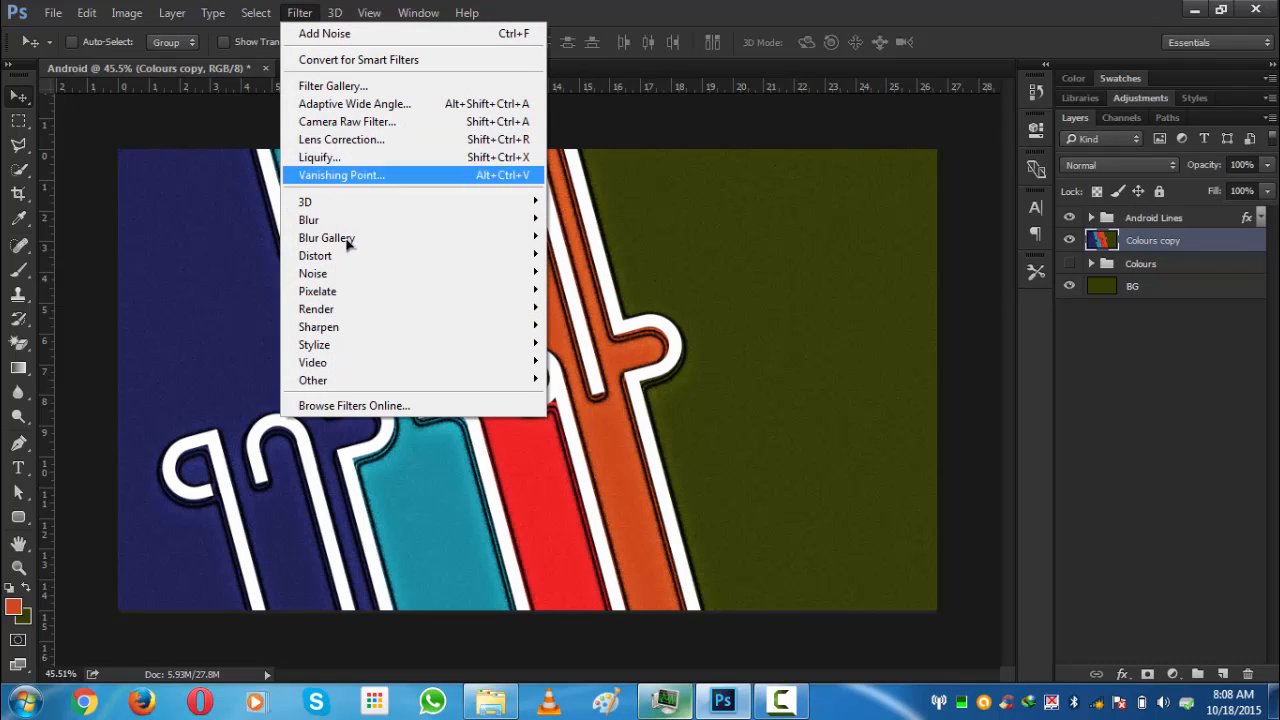
{"action": "left_click", "coordinate": [345, 90]}
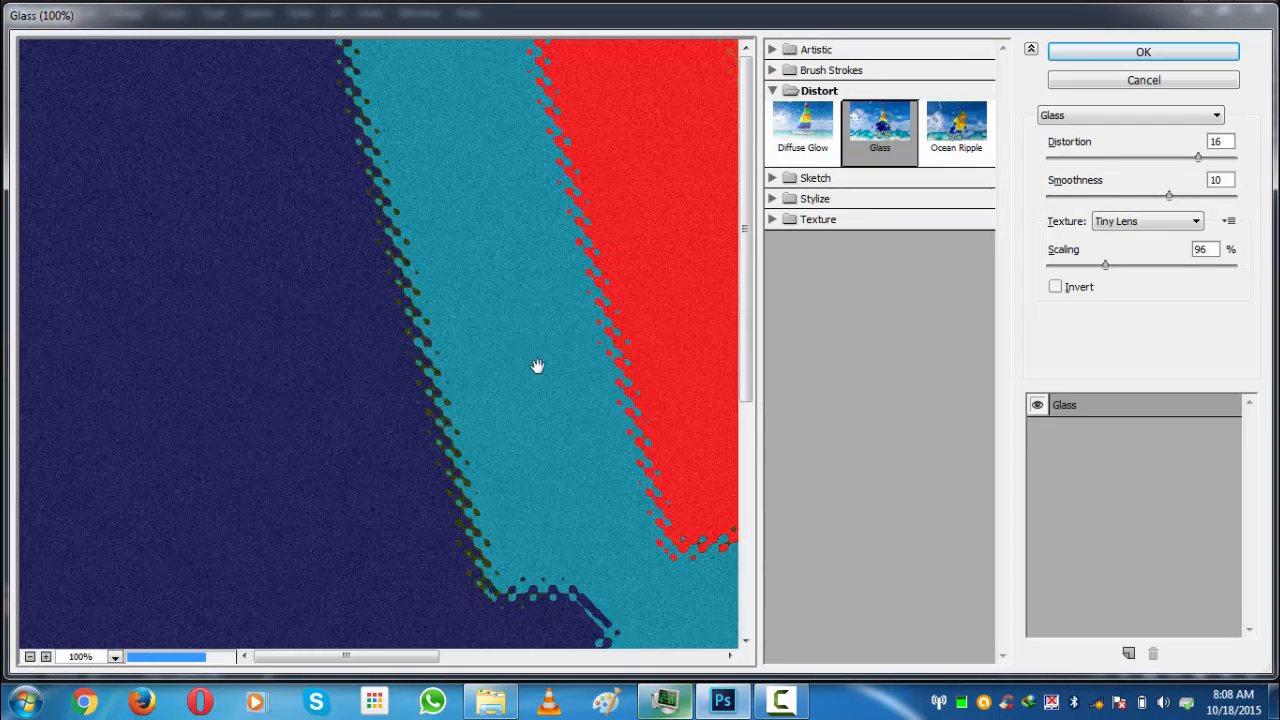
{"action": "left_click_drag", "start_coordinate": [537, 366], "coordinate": [409, 177]}
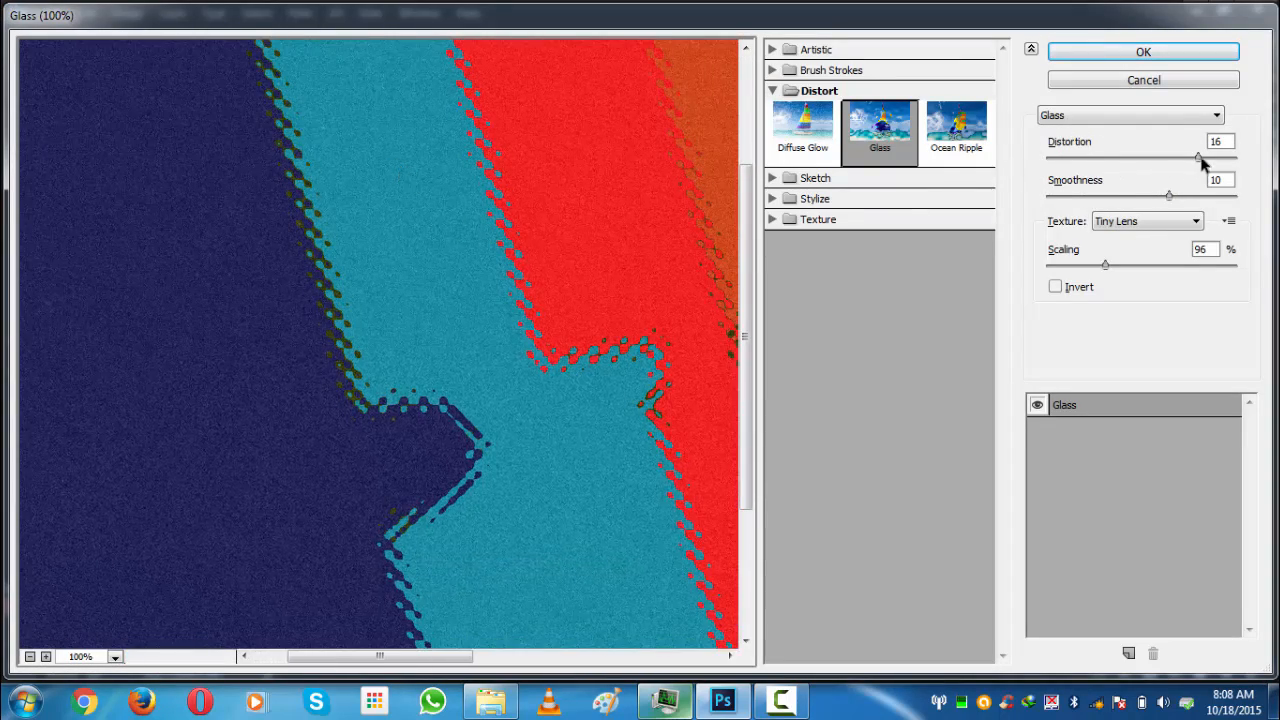
{"action": "left_click_drag", "start_coordinate": [1168, 195], "coordinate": [1236, 176]}
{"action": "mouse_move", "coordinate": [1105, 265]}
{"action": "left_mouse_down"}
{"action": "mouse_move", "coordinate": [1080, 266]}
{"action": "mouse_move", "coordinate": [1096, 265]}
{"action": "left_mouse_up"}
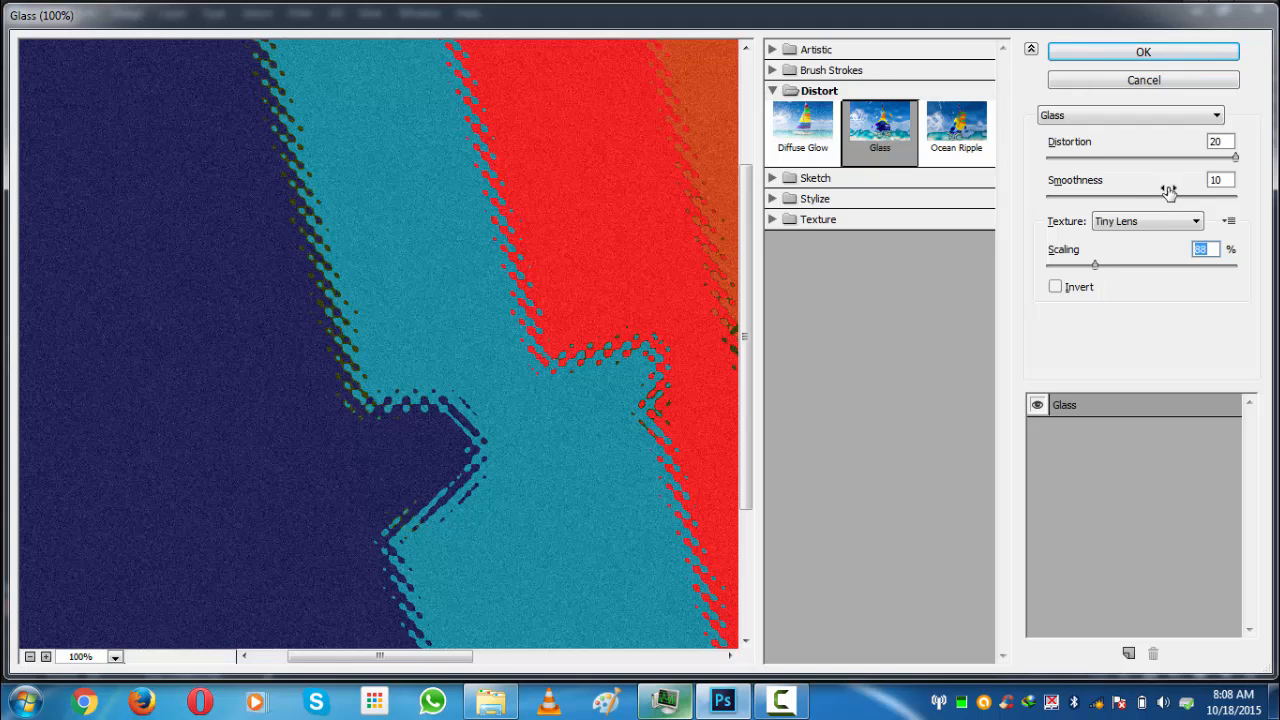
- Try the Canvas texture for the Glass filter and switch back to Tiny Lens
{"action": "left_click", "coordinate": [1168, 196]}
{"action": "left_click", "coordinate": [1155, 222]}
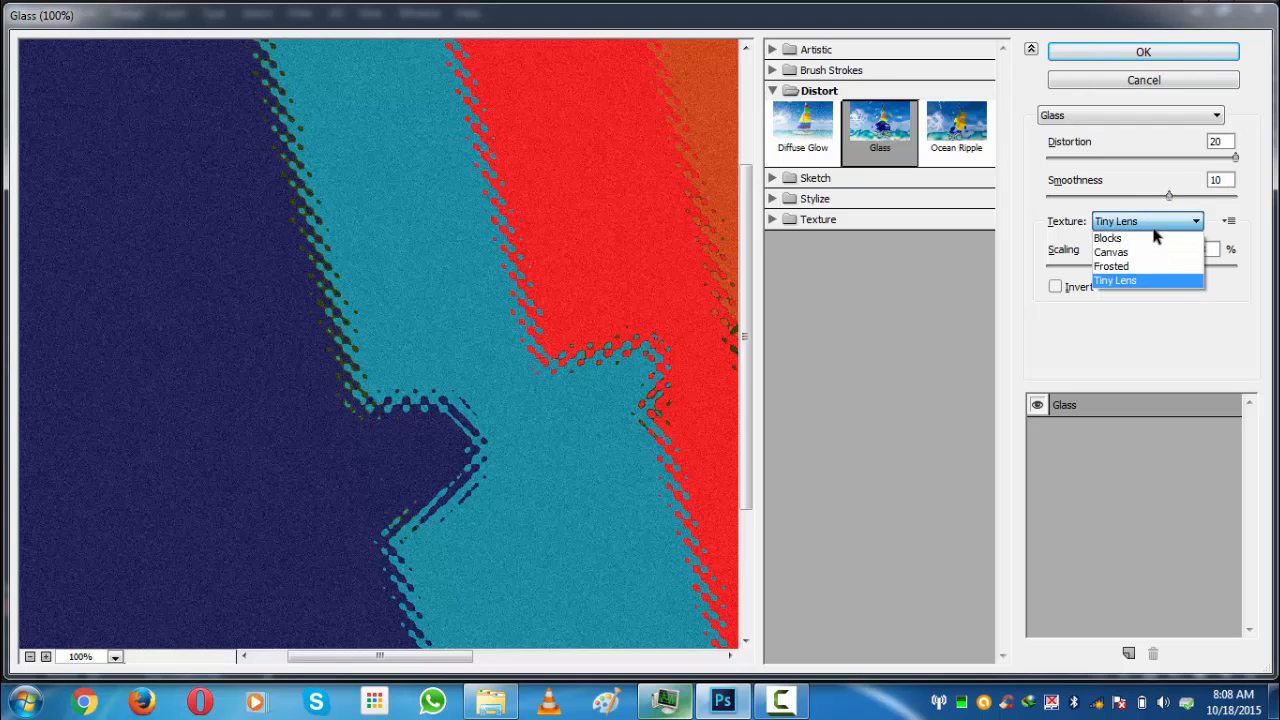
{"action": "left_click", "coordinate": [1157, 237]}
{"action": "scroll", "coordinate": [1143, 221], "scroll_direction": "down", "scroll_amount": 1}
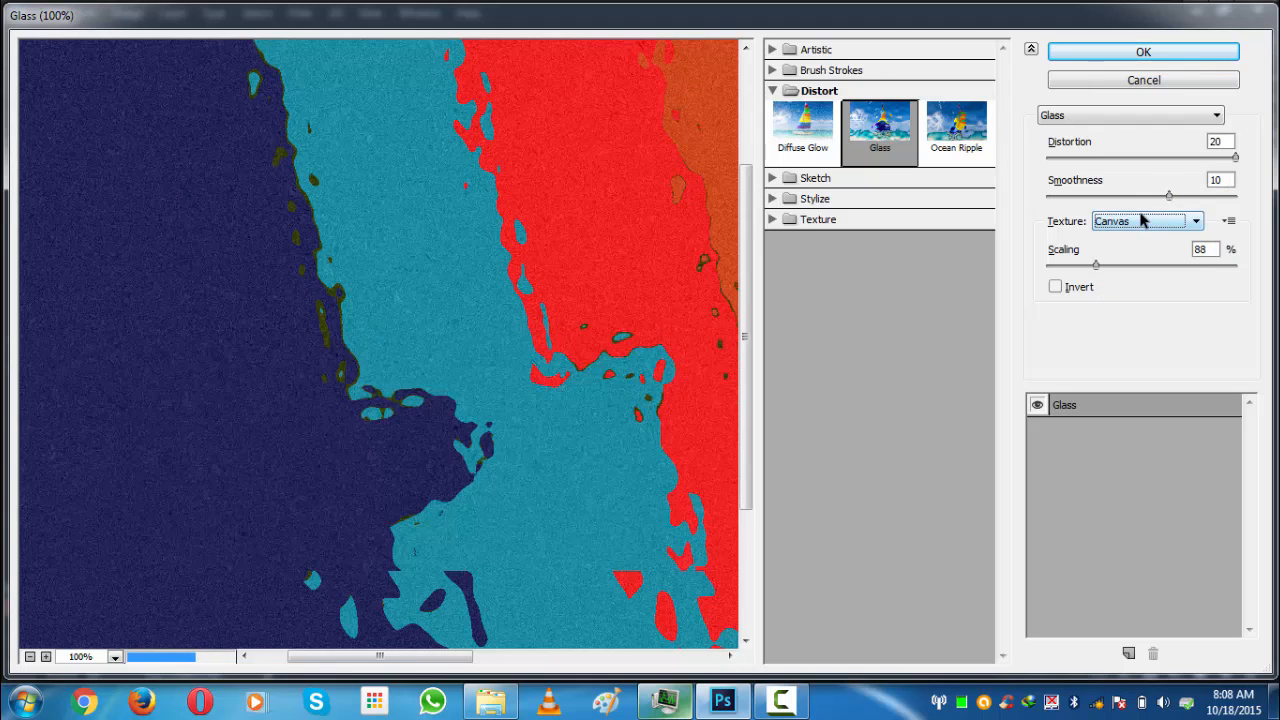
{"action": "scroll", "coordinate": [1143, 221], "scroll_direction": "down", "scroll_amount": 2}
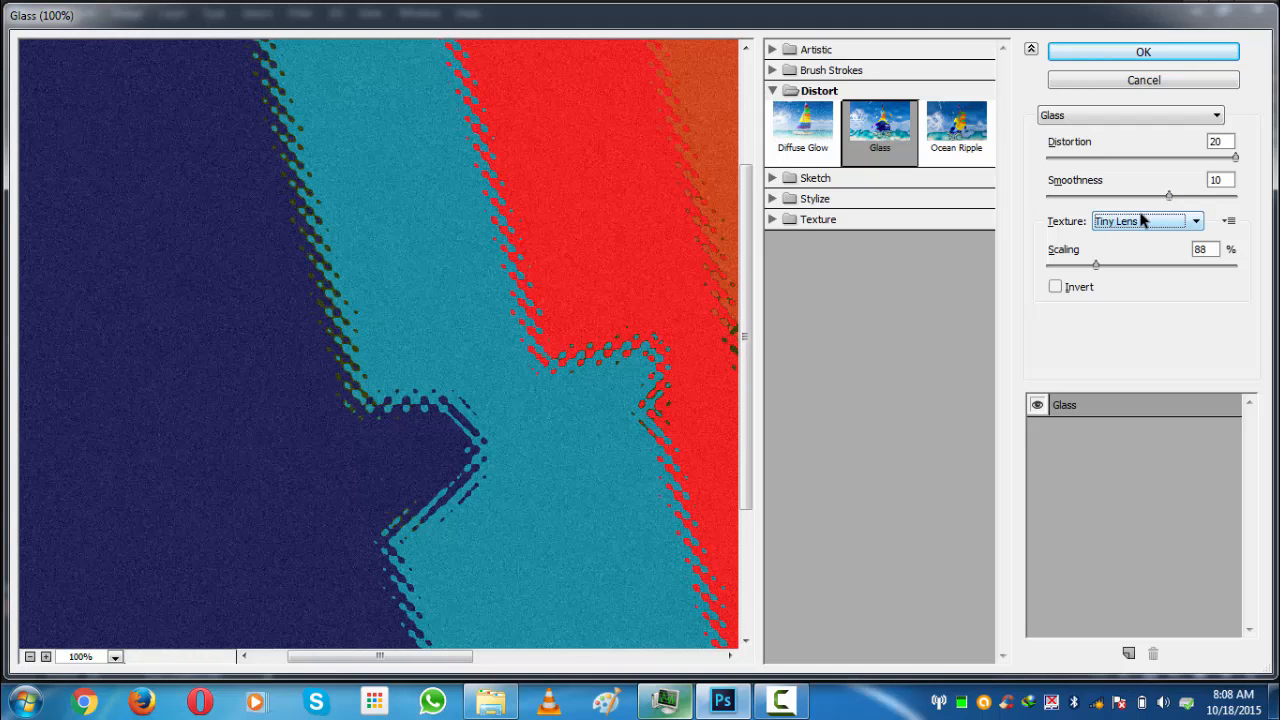
{"action": "left_click_drag", "start_coordinate": [1164, 195], "coordinate": [1152, 197]}
- Apply the Ocean Ripple filter with ripple size 8 and magnitude 2 instead
{"action": "left_click", "coordinate": [955, 133]}
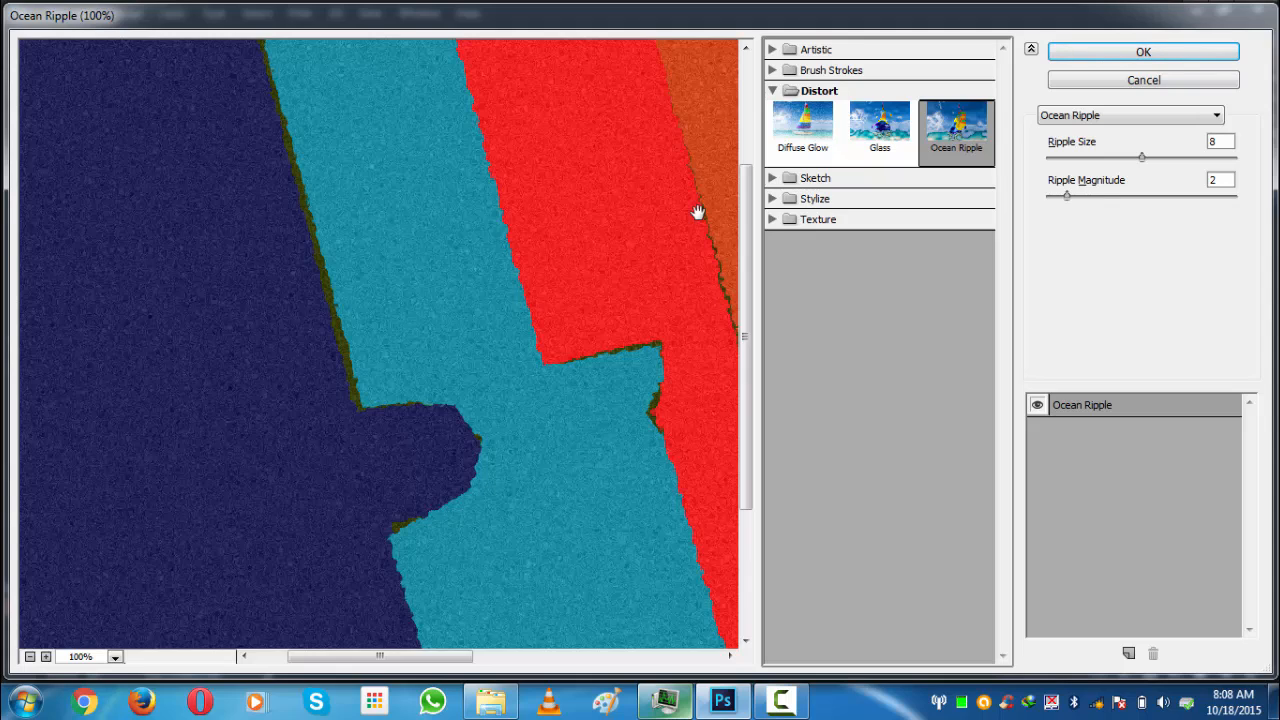
{"action": "left_click", "coordinate": [1112, 60]}
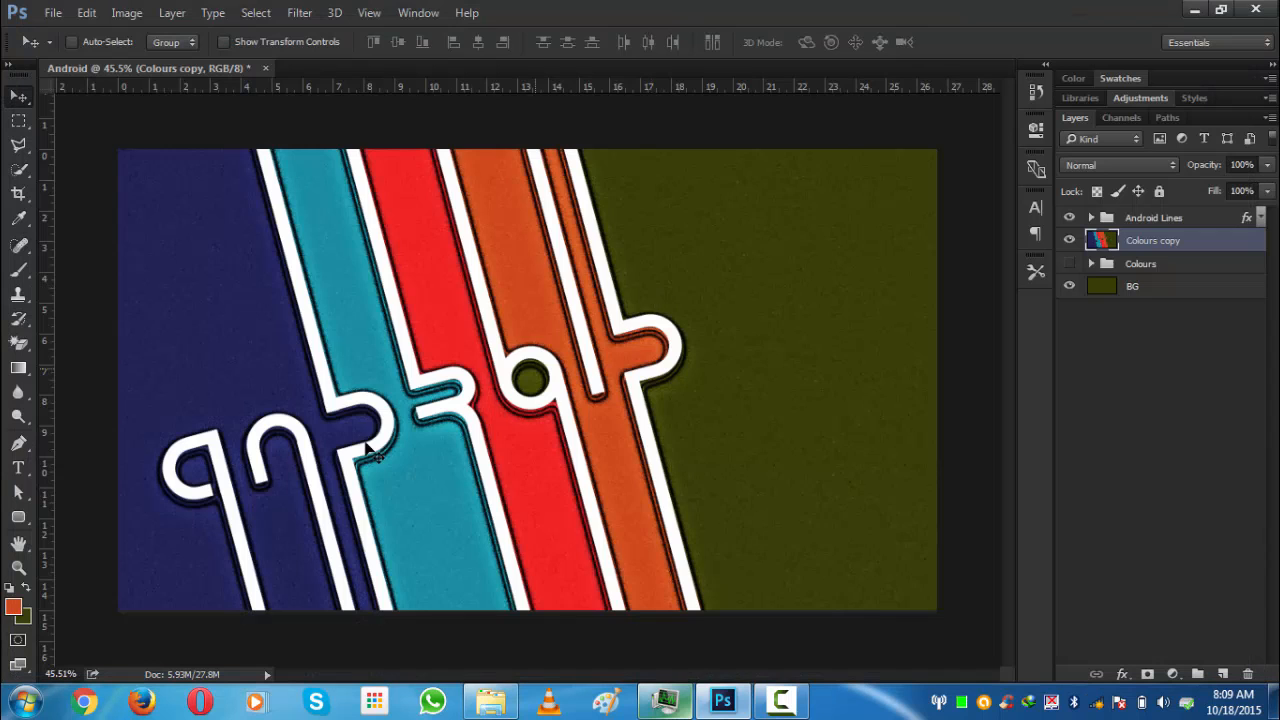
- Zoom in and out to inspect the textured stripes and background
{"action": "scroll", "coordinate": [362, 450], "scroll_direction": "up", "scroll_amount": 3}
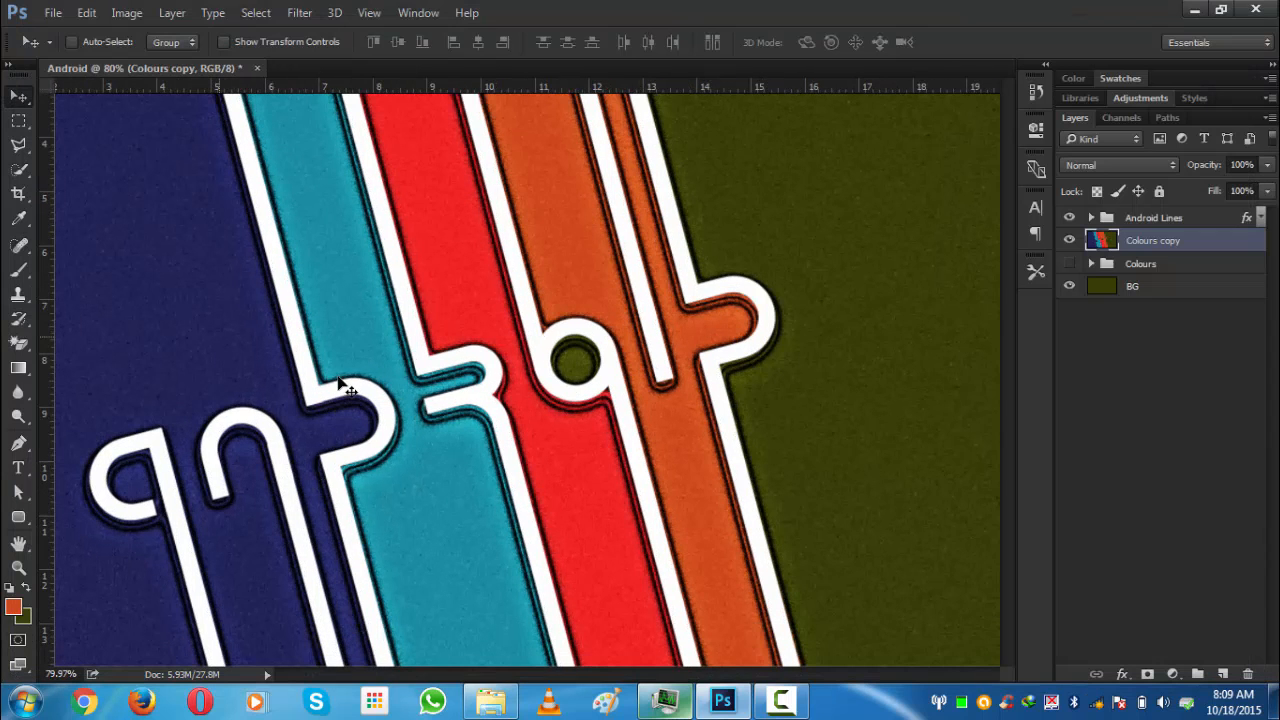
{"action": "scroll", "coordinate": [300, 405], "scroll_direction": "down", "scroll_amount": 3}
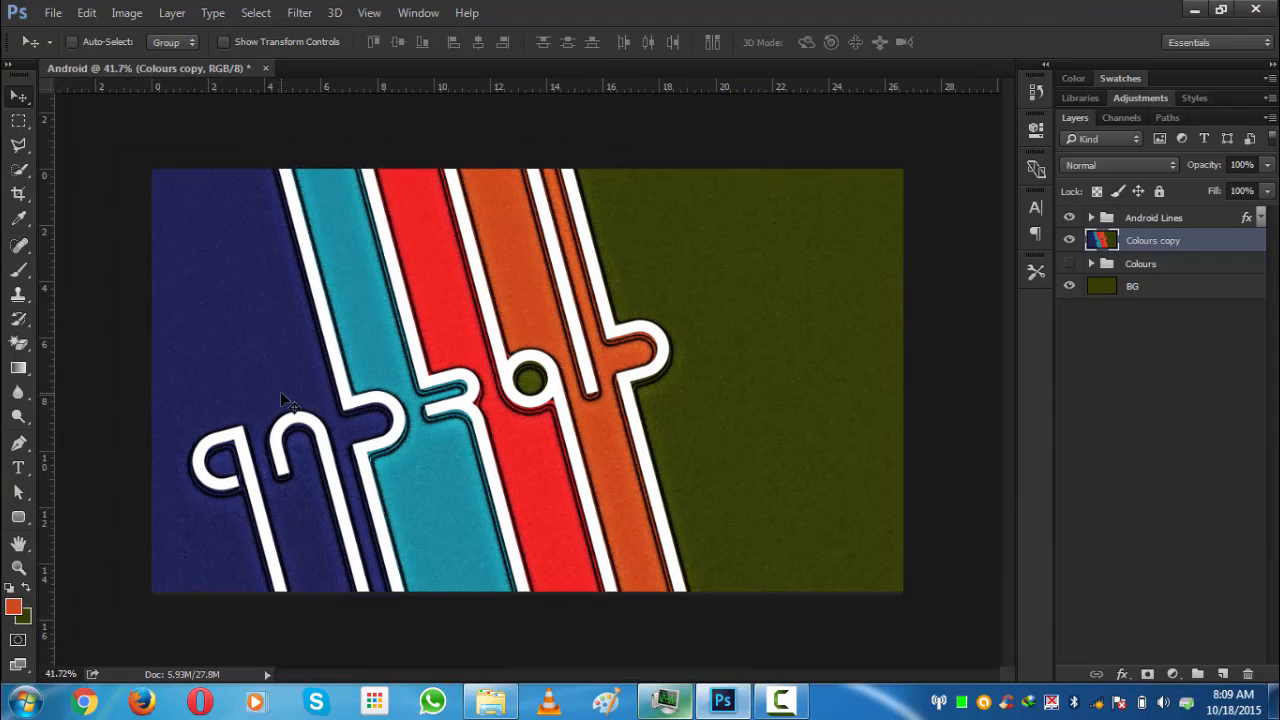
{"action": "scroll", "coordinate": [280, 391], "scroll_direction": "up", "scroll_amount": 2}
{"action": "scroll", "coordinate": [300, 410], "scroll_direction": "down", "scroll_amount": 1}
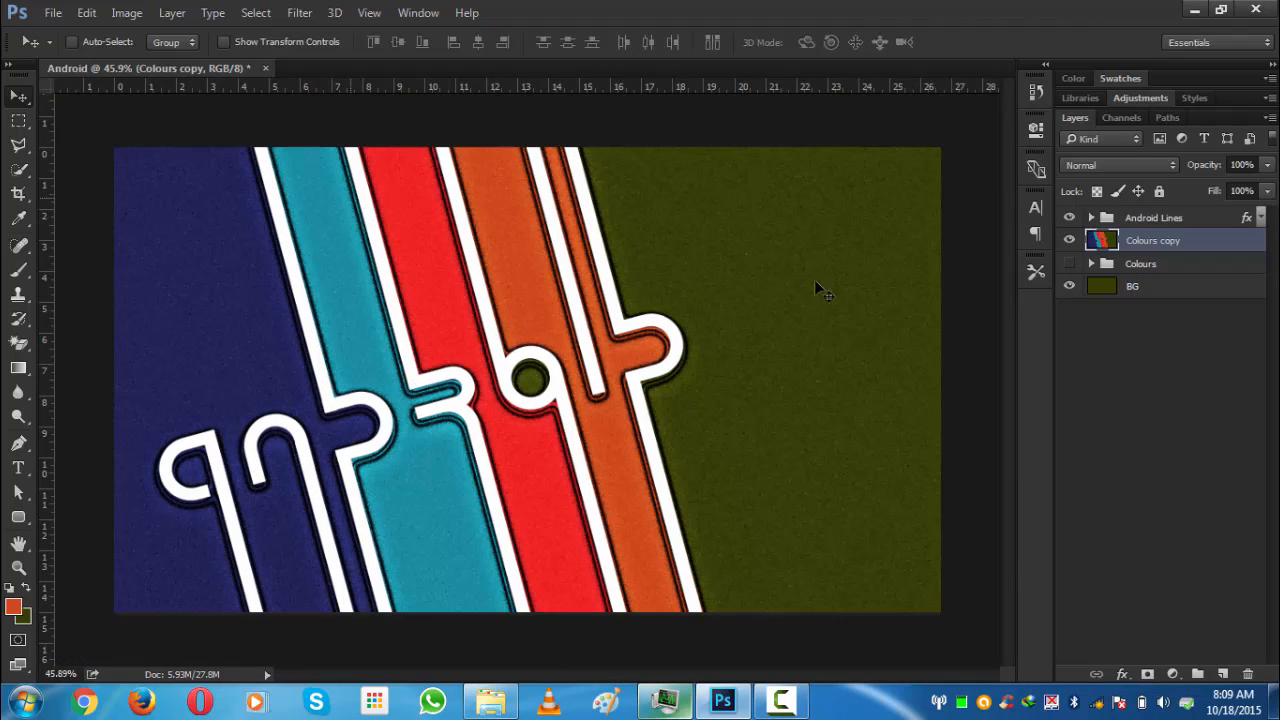
{"action": "left_click", "coordinate": [1182, 381]}
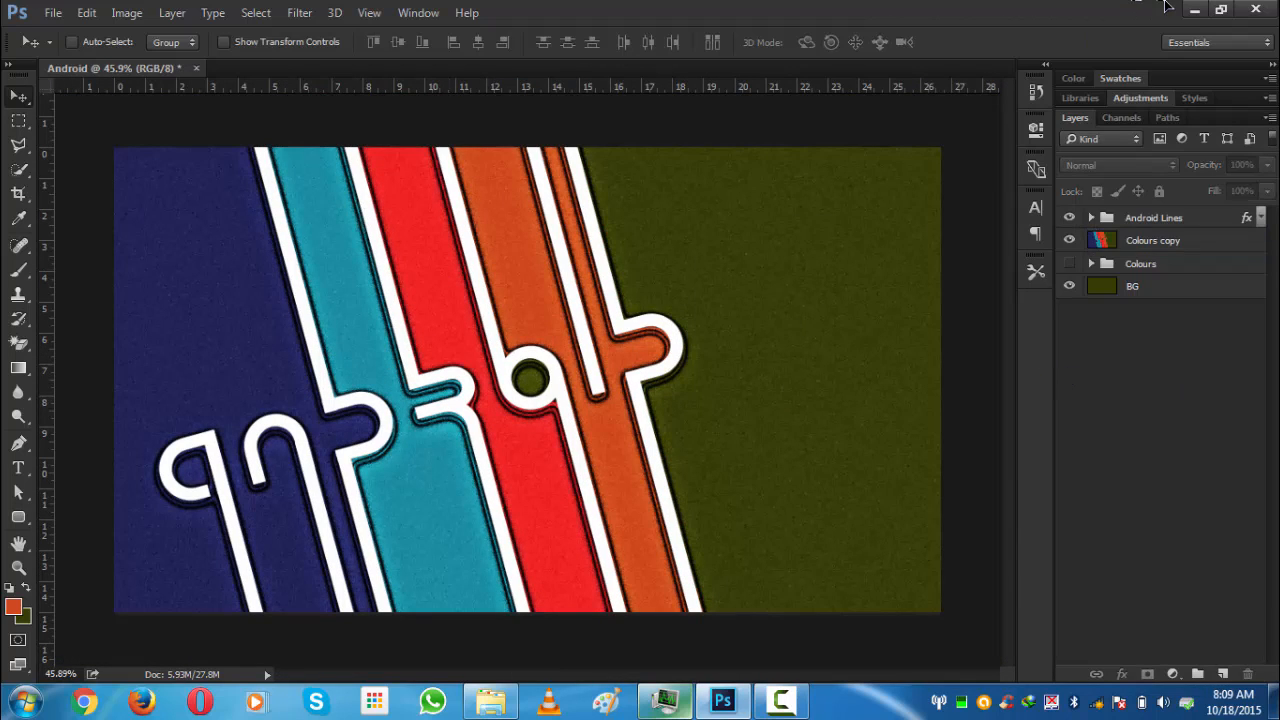
{"action": "left_click", "coordinate": [1194, 9]}
{"action": "left_click_drag", "start_coordinate": [34, 110], "coordinate": [623, 69]}
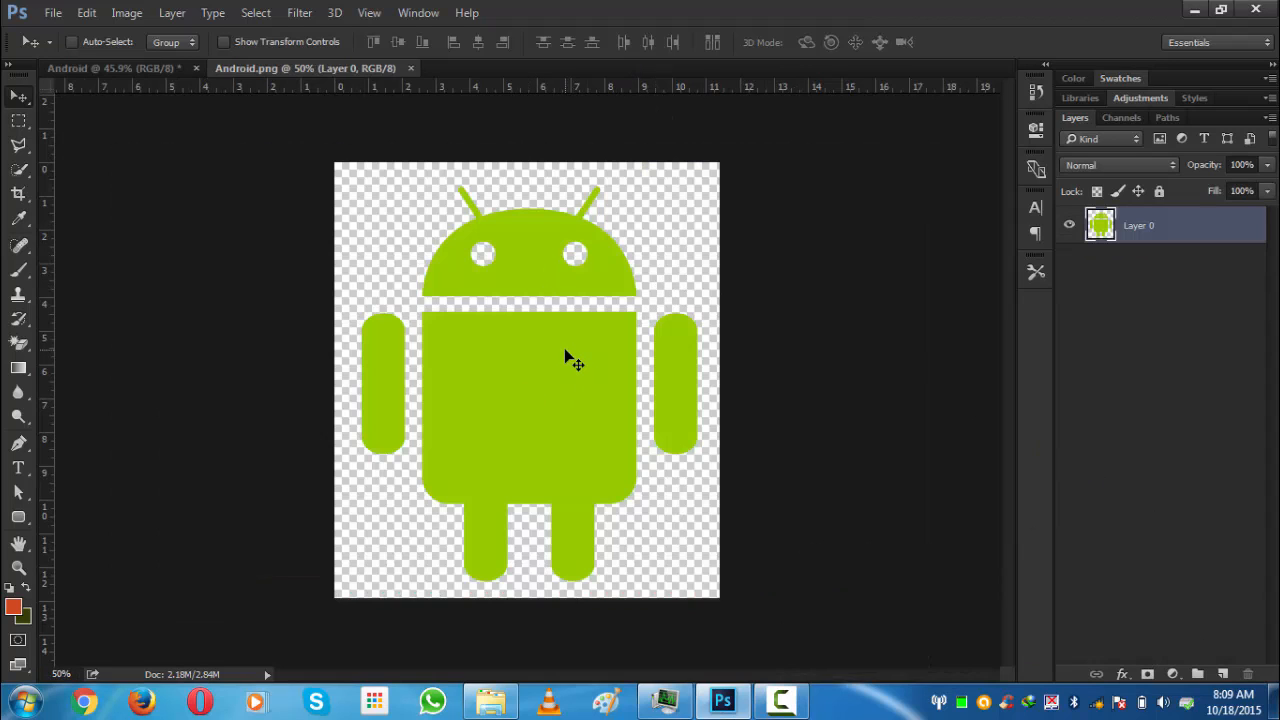
{"action": "left_click", "coordinate": [410, 68]}
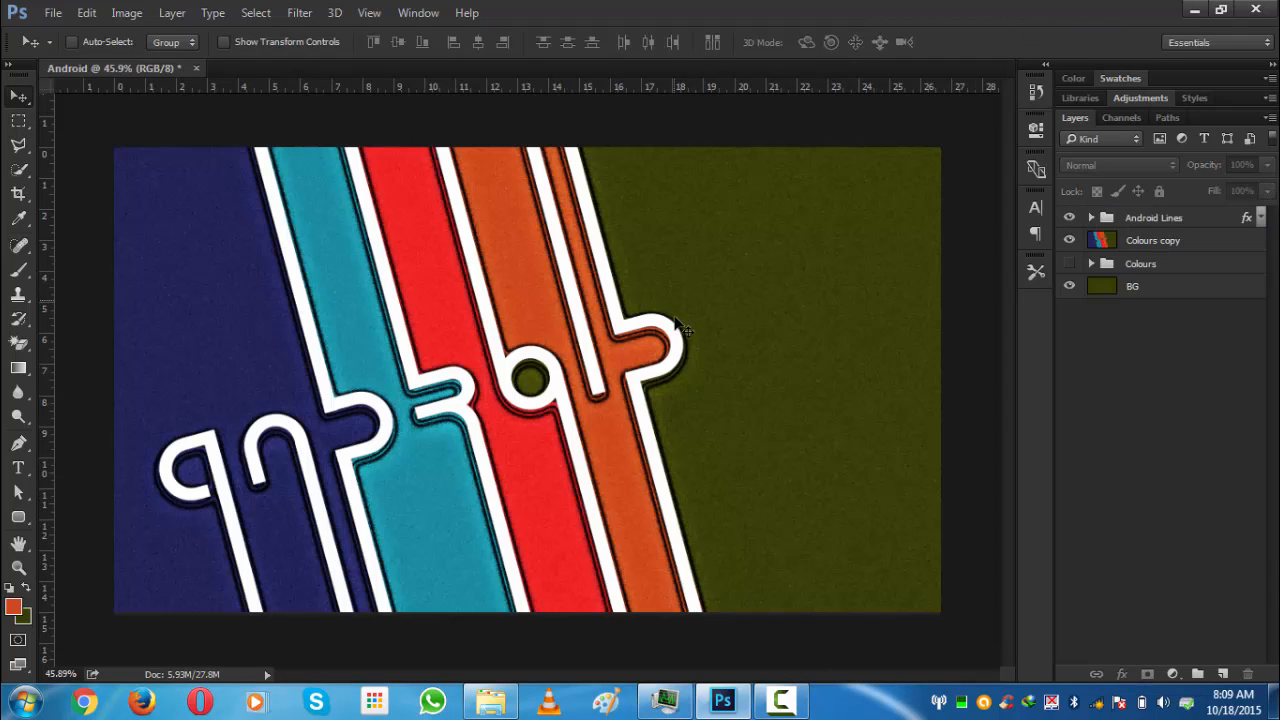
- Open the Android.png image from the desktop and drag the green robot into the Android document
{"action": "left_click", "coordinate": [1188, 9]}
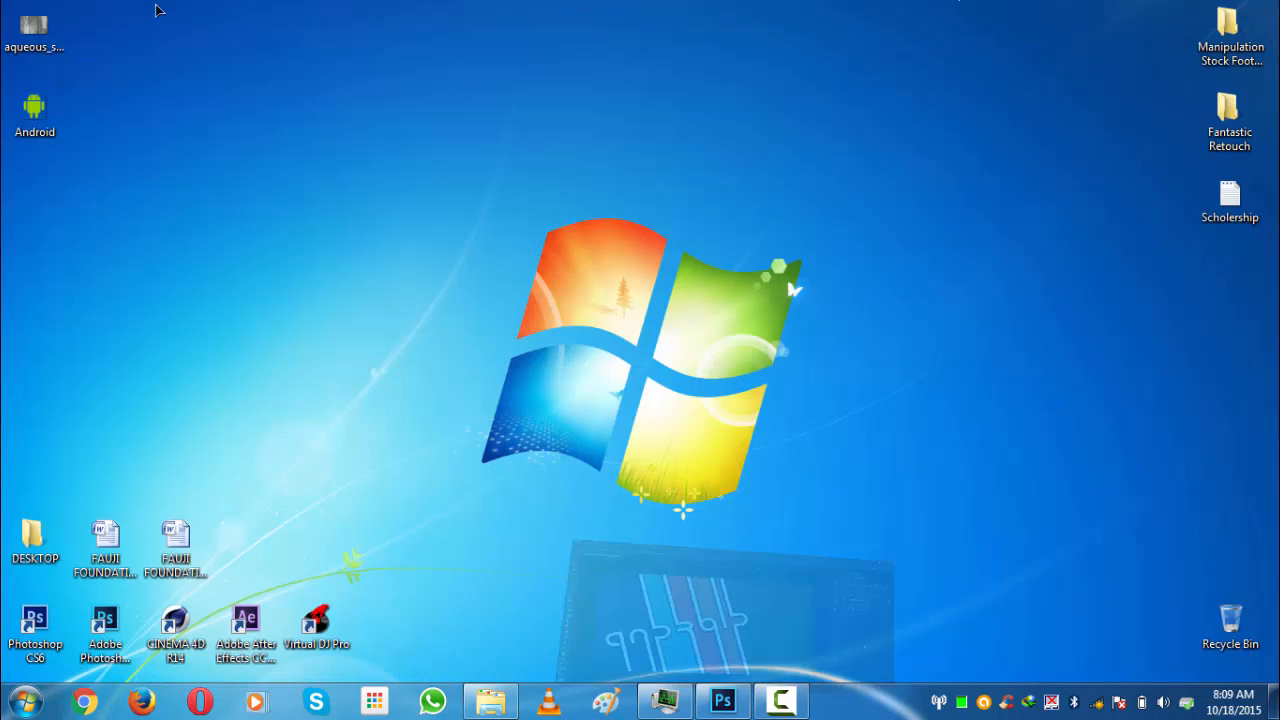
{"action": "left_click_drag", "start_coordinate": [34, 110], "coordinate": [587, 62]}
{"action": "left_click_drag", "start_coordinate": [423, 234], "coordinate": [441, 336]}
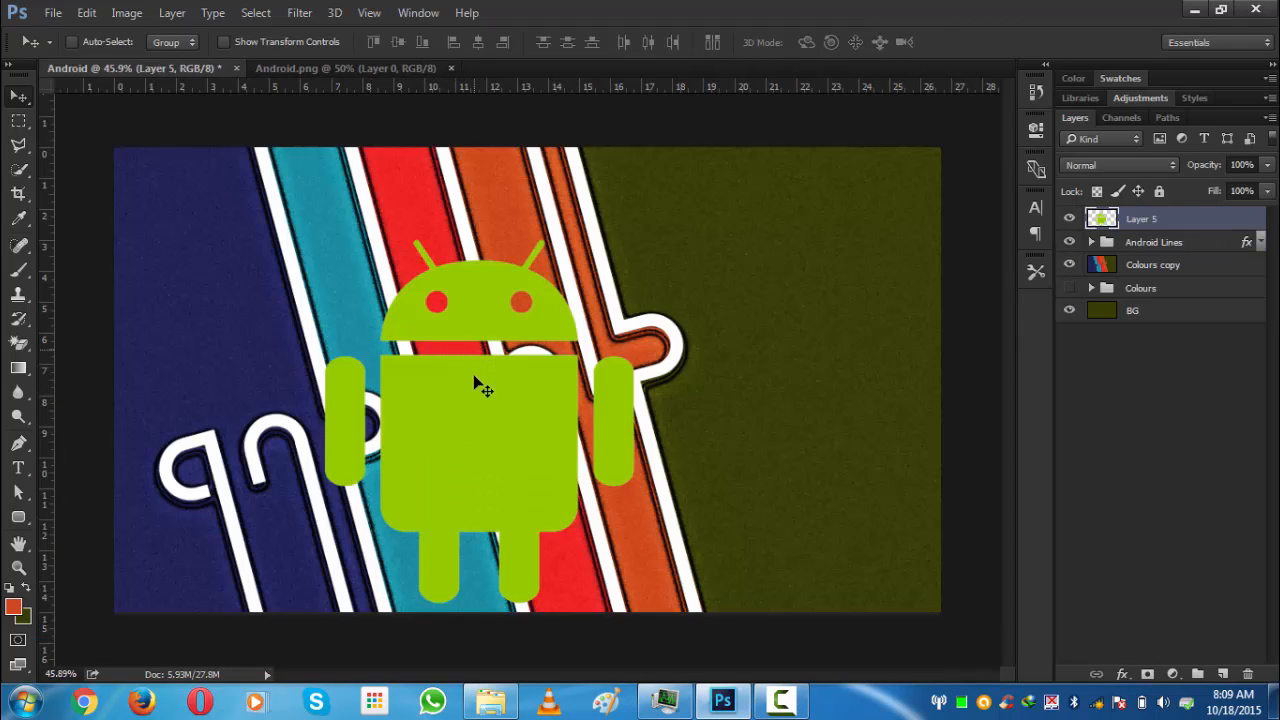
- Move the robot onto the olive area at the right and rotate it with Free Transform so it tilts
{"action": "left_click_drag", "start_coordinate": [630, 385], "coordinate": [837, 407]}
{"action": "key", "text": "ctrl+t"}
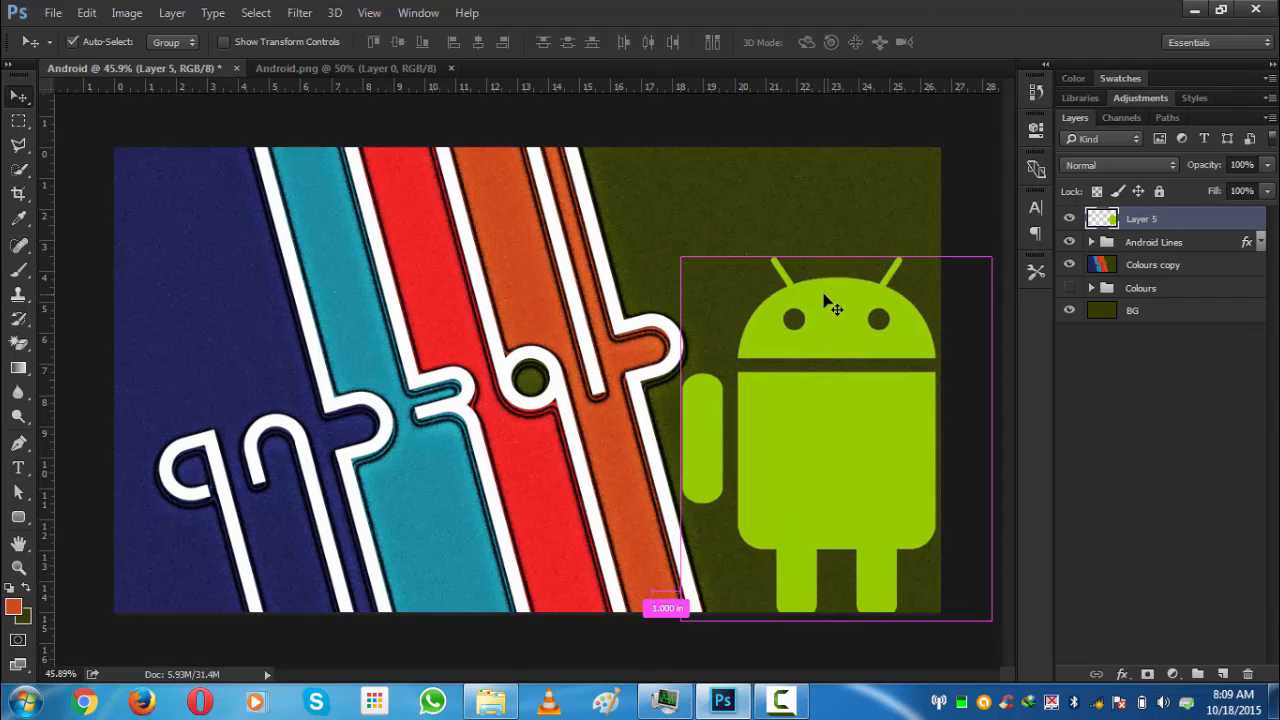
{"action": "left_click_drag", "start_coordinate": [668, 167], "coordinate": [624, 222]}
{"action": "left_click_drag", "start_coordinate": [852, 363], "coordinate": [872, 371]}
{"action": "key", "text": "Return"}
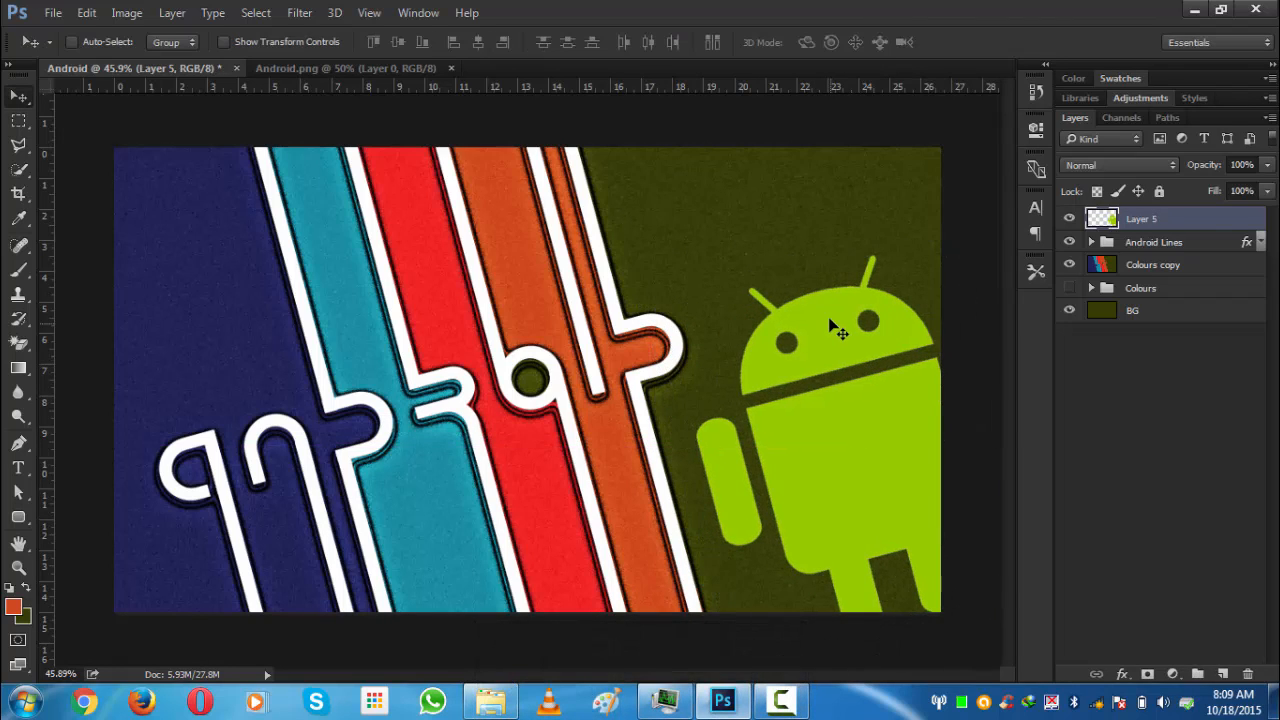
{"action": "key", "text": "ctrl+0"}
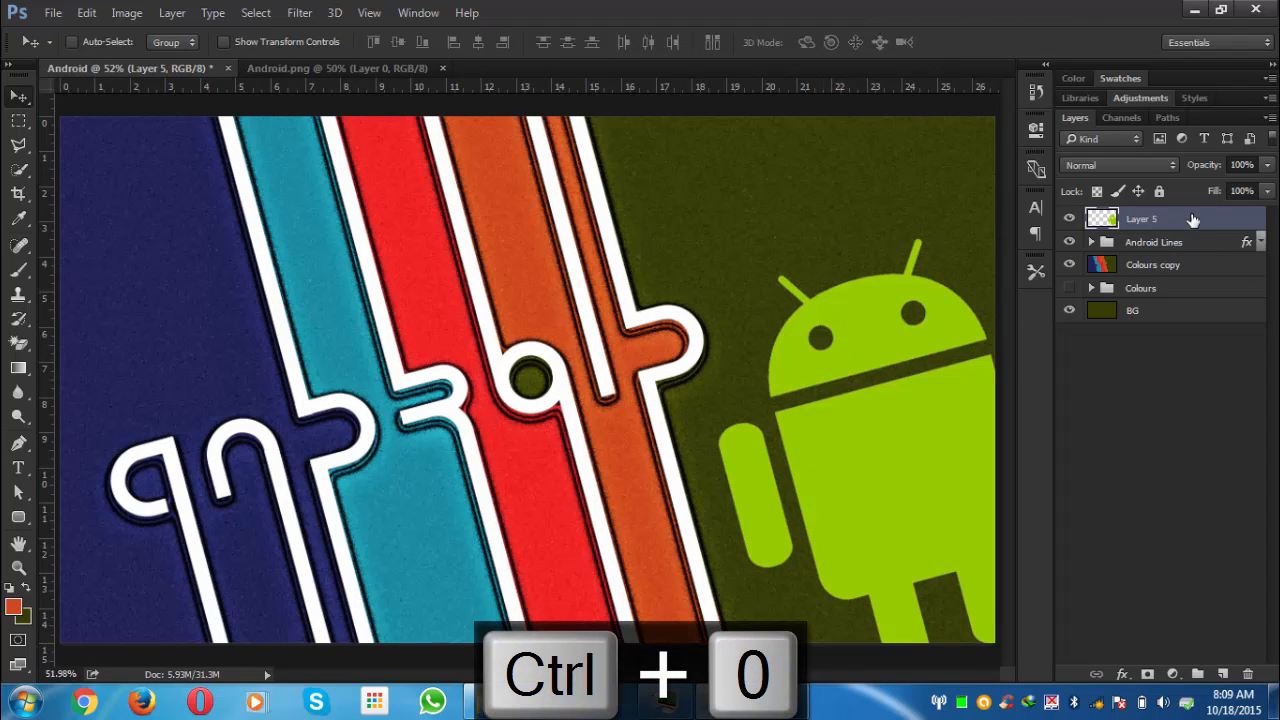
{"action": "double_click", "coordinate": [1193, 219]}
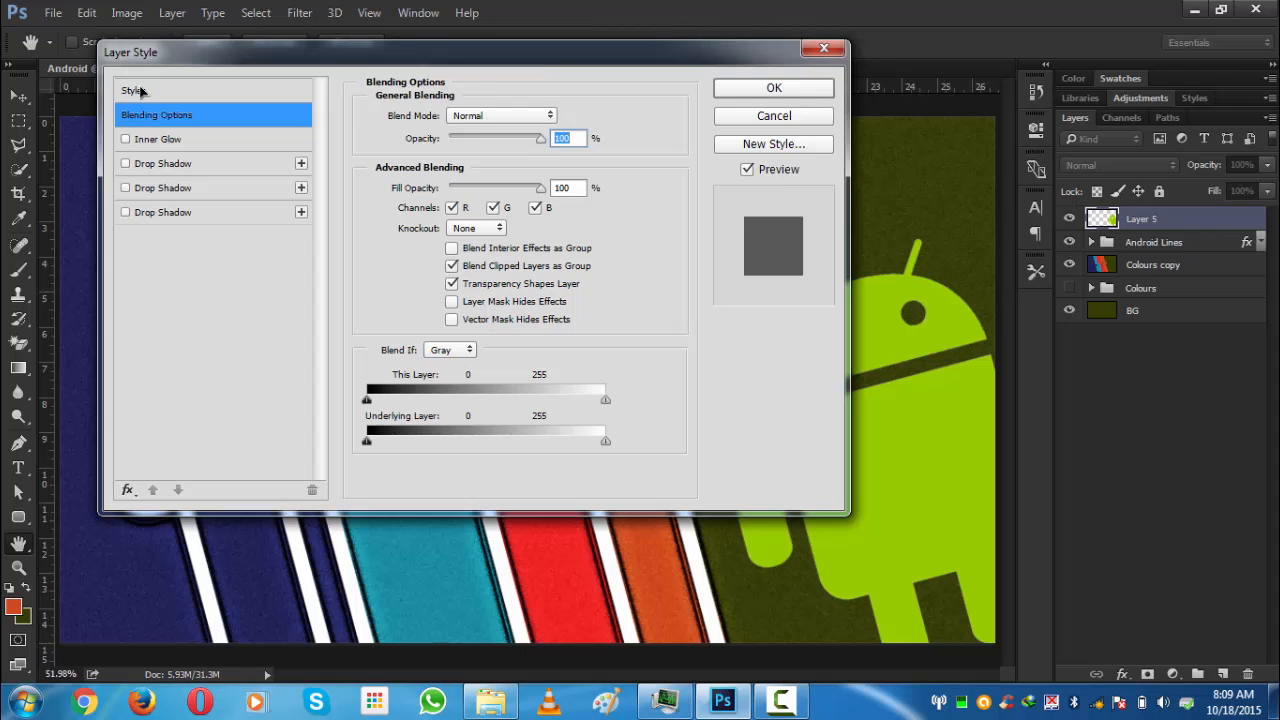
{"action": "left_click", "coordinate": [135, 91]}
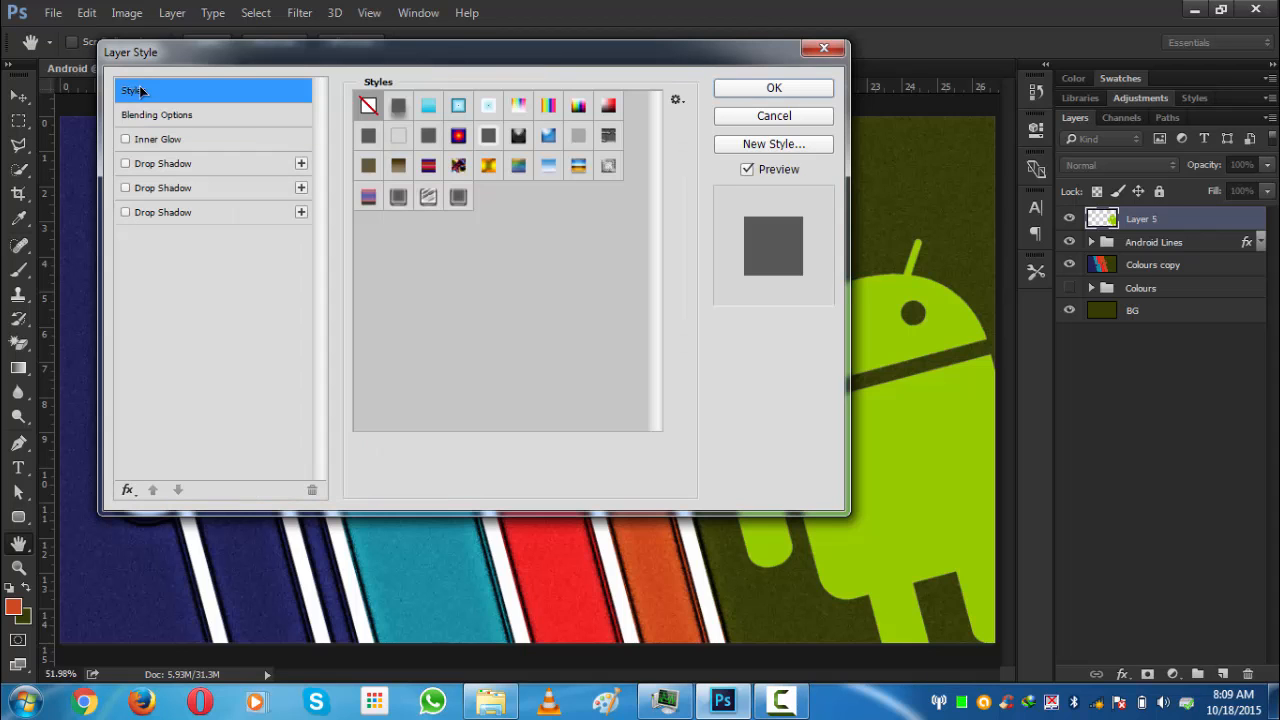
{"action": "left_click", "coordinate": [771, 116]}
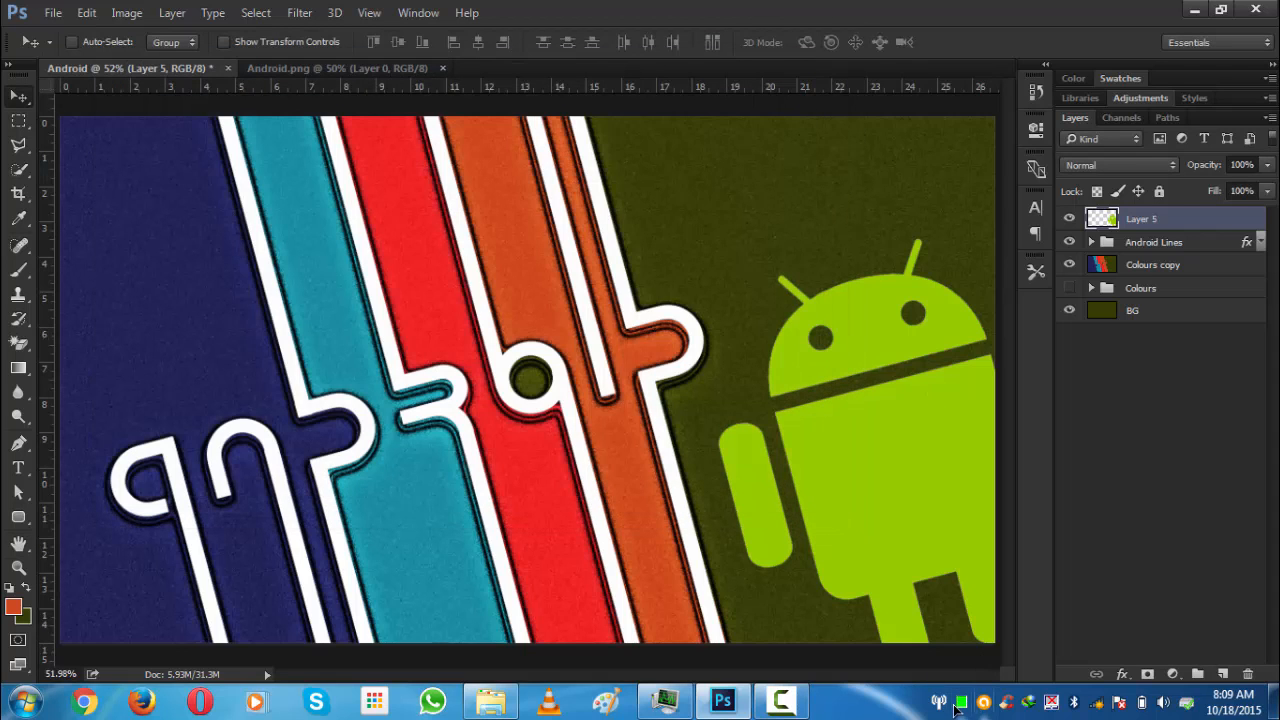
- Open the Layer Style dialog for the robot layer and disable its Overlay drop shadow
{"action": "left_click", "coordinate": [1121, 674]}
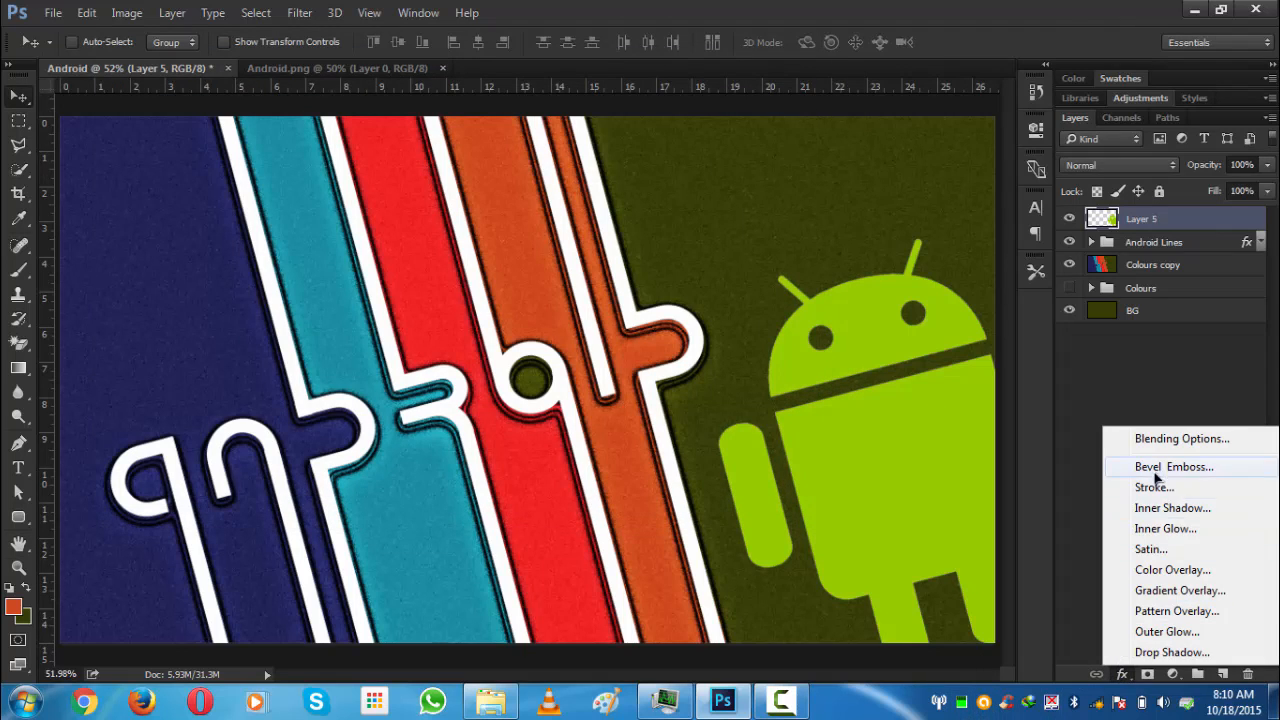
{"action": "left_click", "coordinate": [1157, 444]}
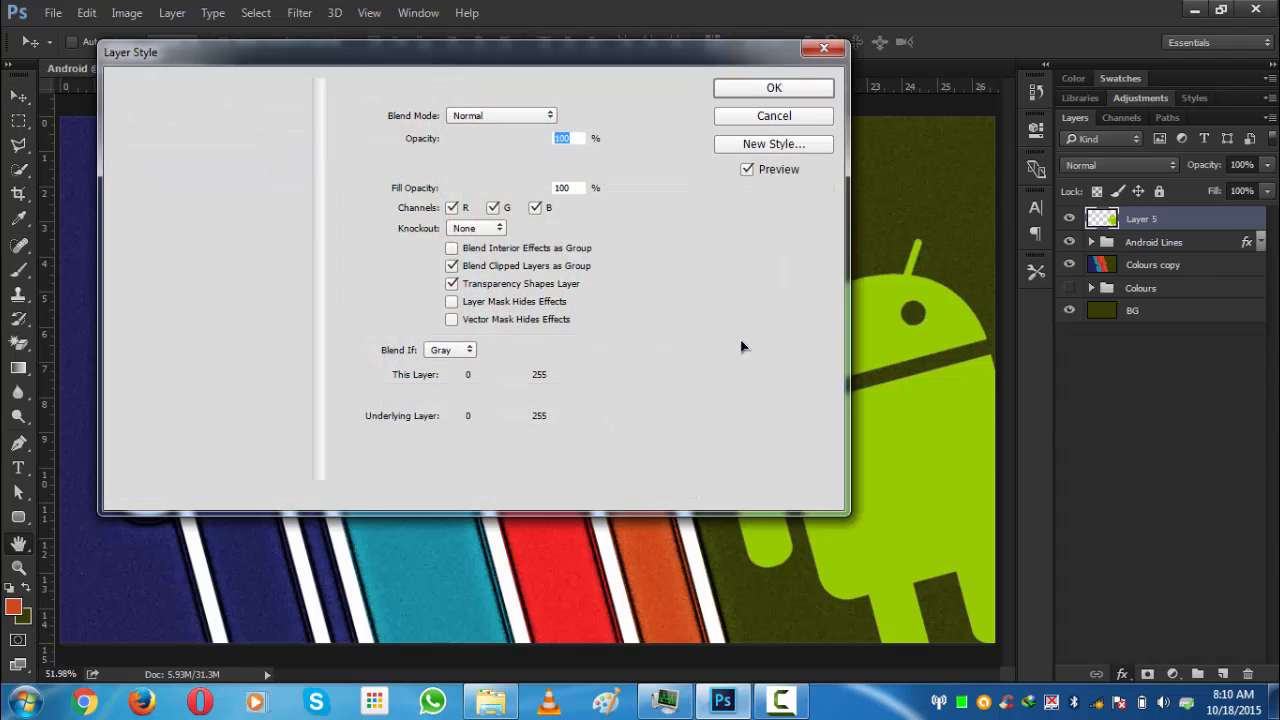
{"action": "left_click", "coordinate": [155, 165]}
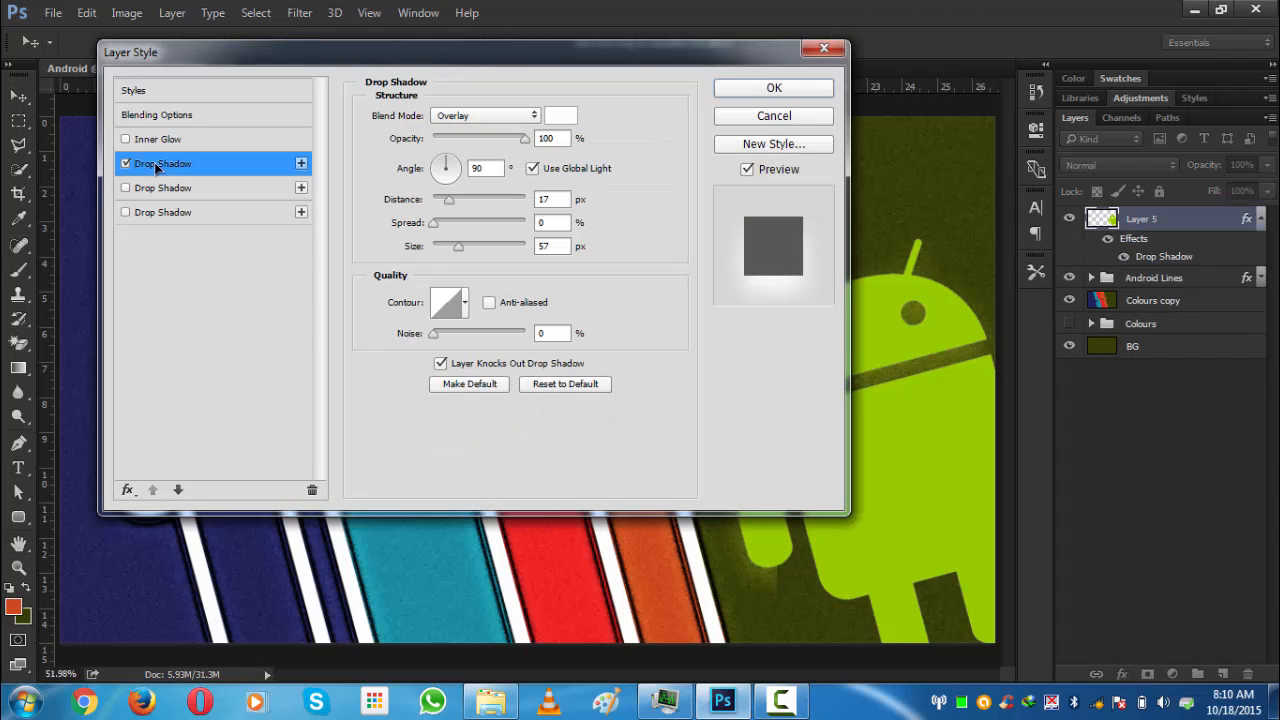
{"action": "left_click", "coordinate": [126, 168]}
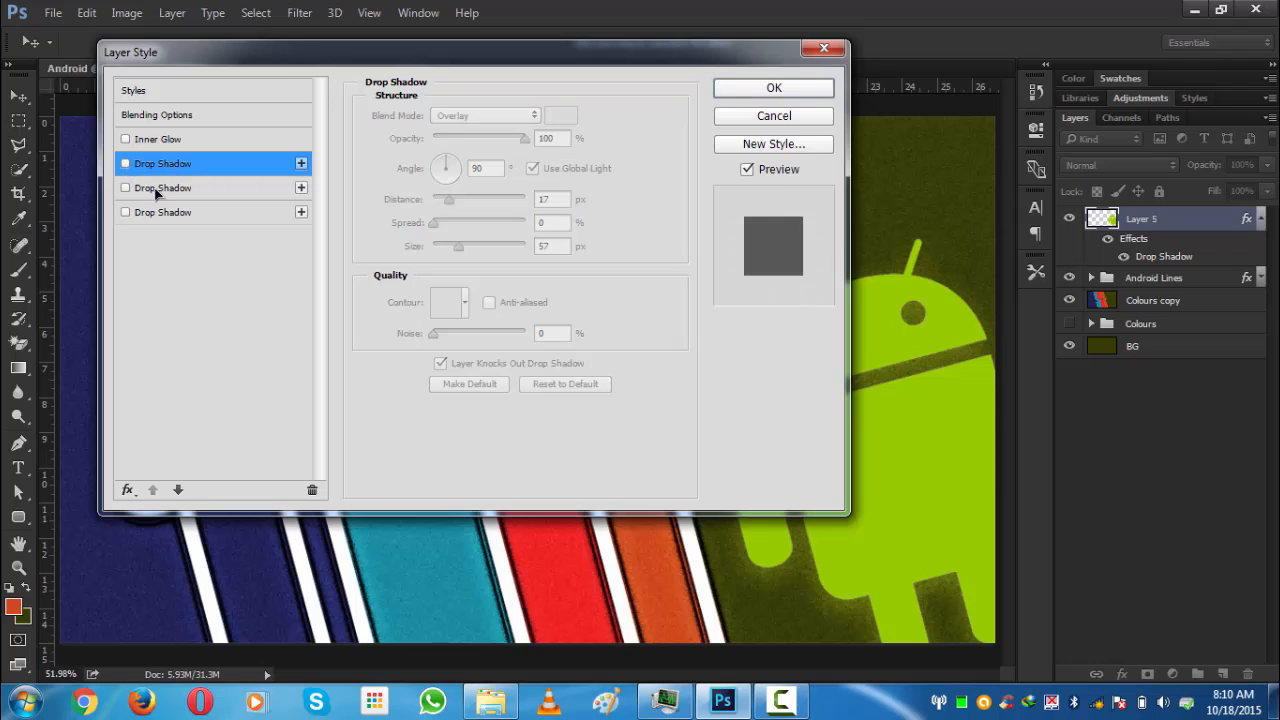
- Enable the Normal drop shadow at 62% opacity and 5 px distance, set spread to 13% with a linear contour, and apply
{"action": "left_click", "coordinate": [157, 193]}
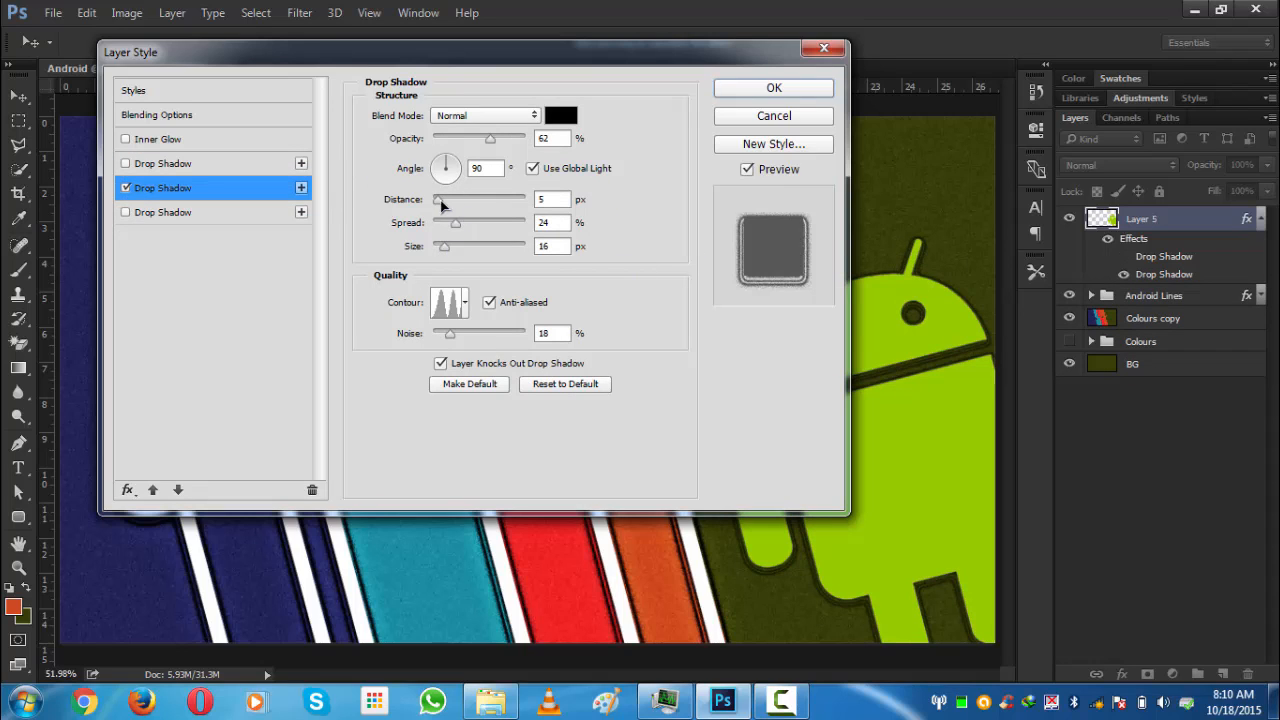
{"action": "left_click", "coordinate": [469, 118]}
{"action": "left_click", "coordinate": [469, 118]}
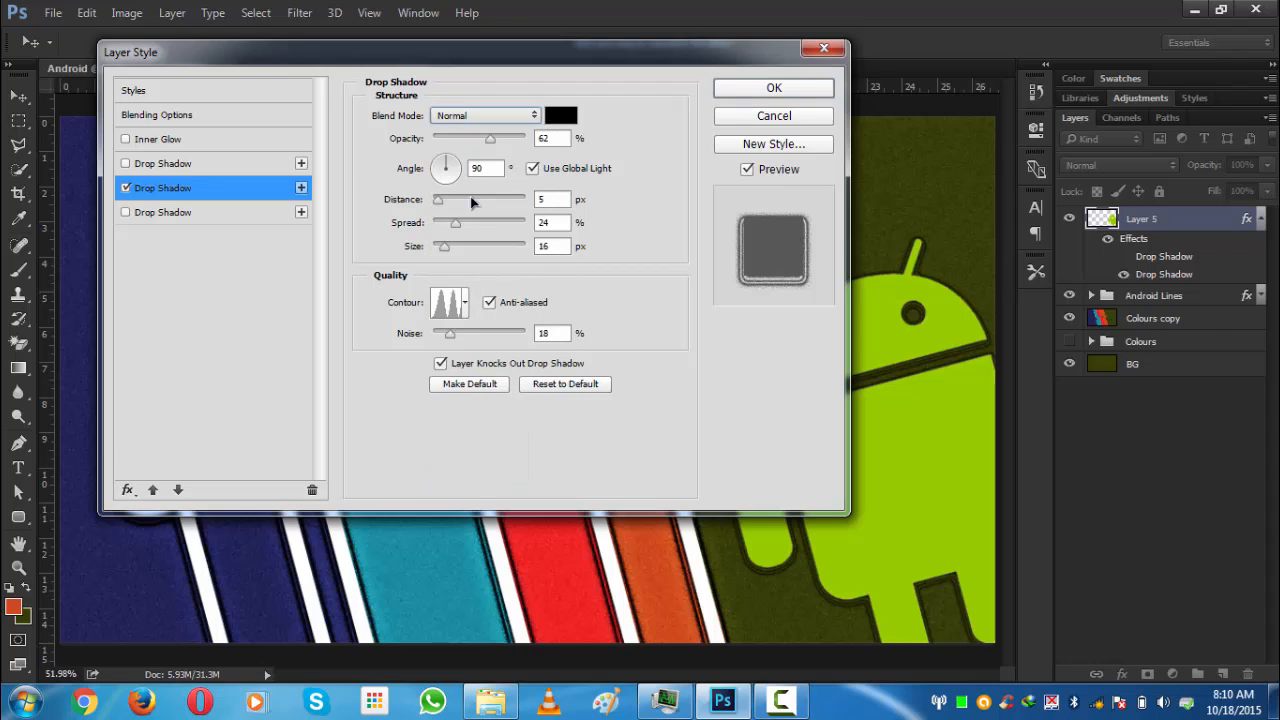
{"action": "left_click", "coordinate": [465, 314]}
{"action": "left_click", "coordinate": [352, 348]}
{"action": "left_click", "coordinate": [349, 268]}
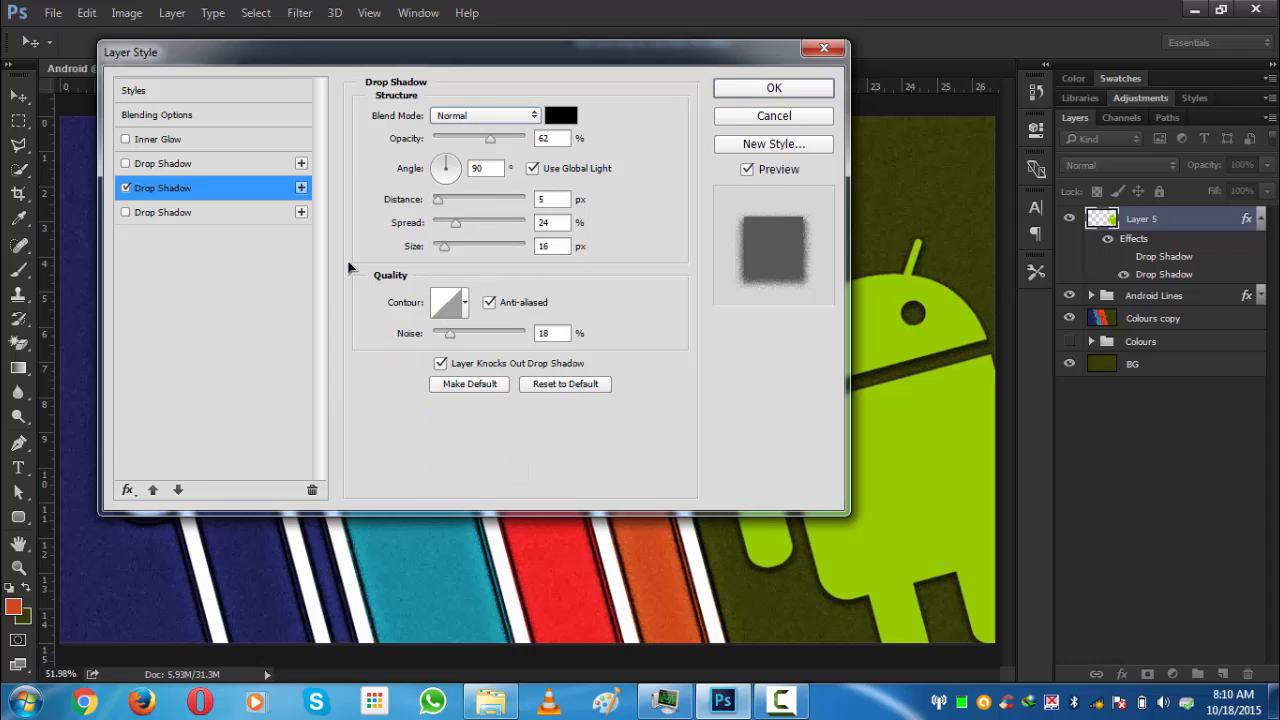
{"action": "left_click_drag", "start_coordinate": [454, 225], "coordinate": [441, 251]}
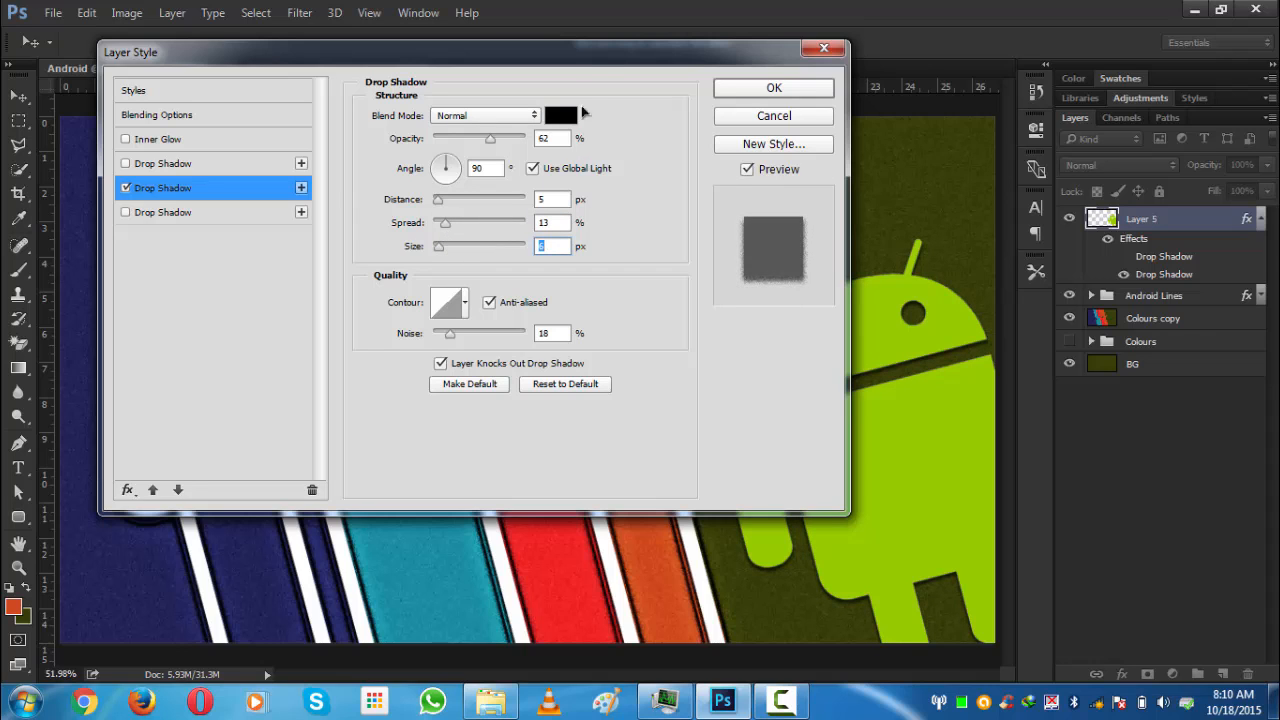
{"action": "left_click_drag", "start_coordinate": [530, 57], "coordinate": [489, 23]}
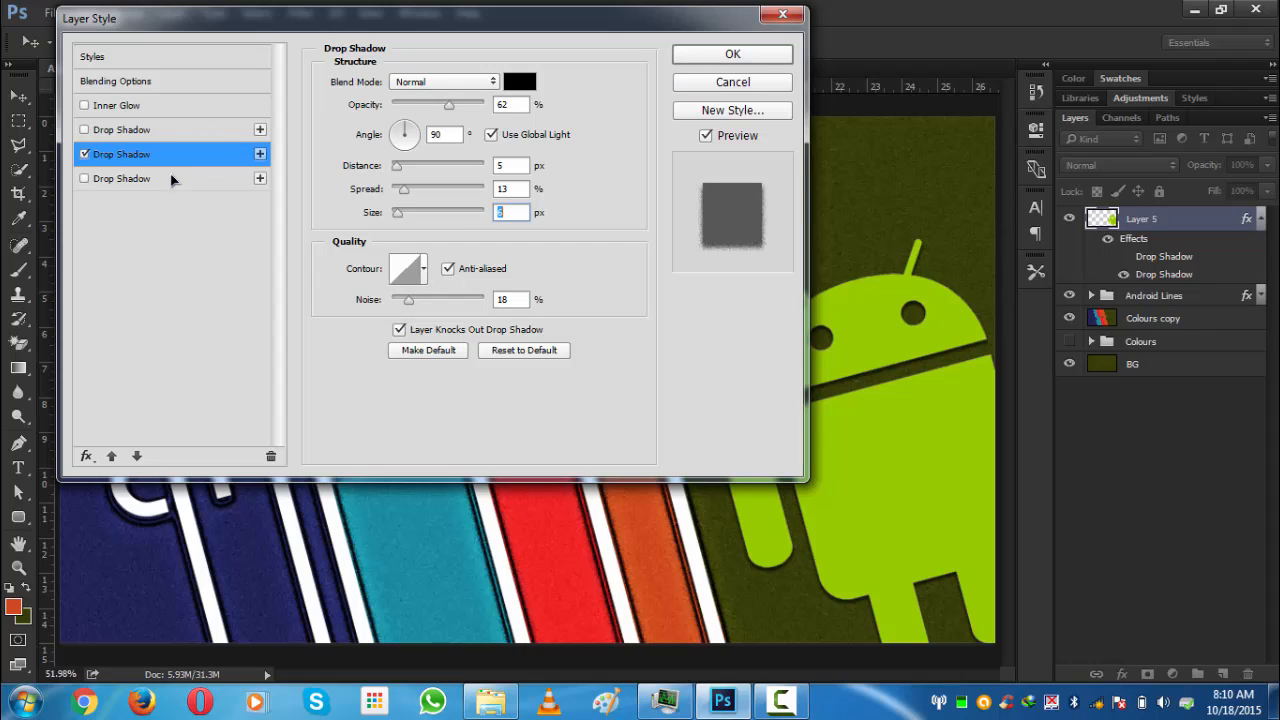
{"action": "left_click_drag", "start_coordinate": [371, 293], "coordinate": [312, 299]}
{"action": "left_click", "coordinate": [730, 55]}
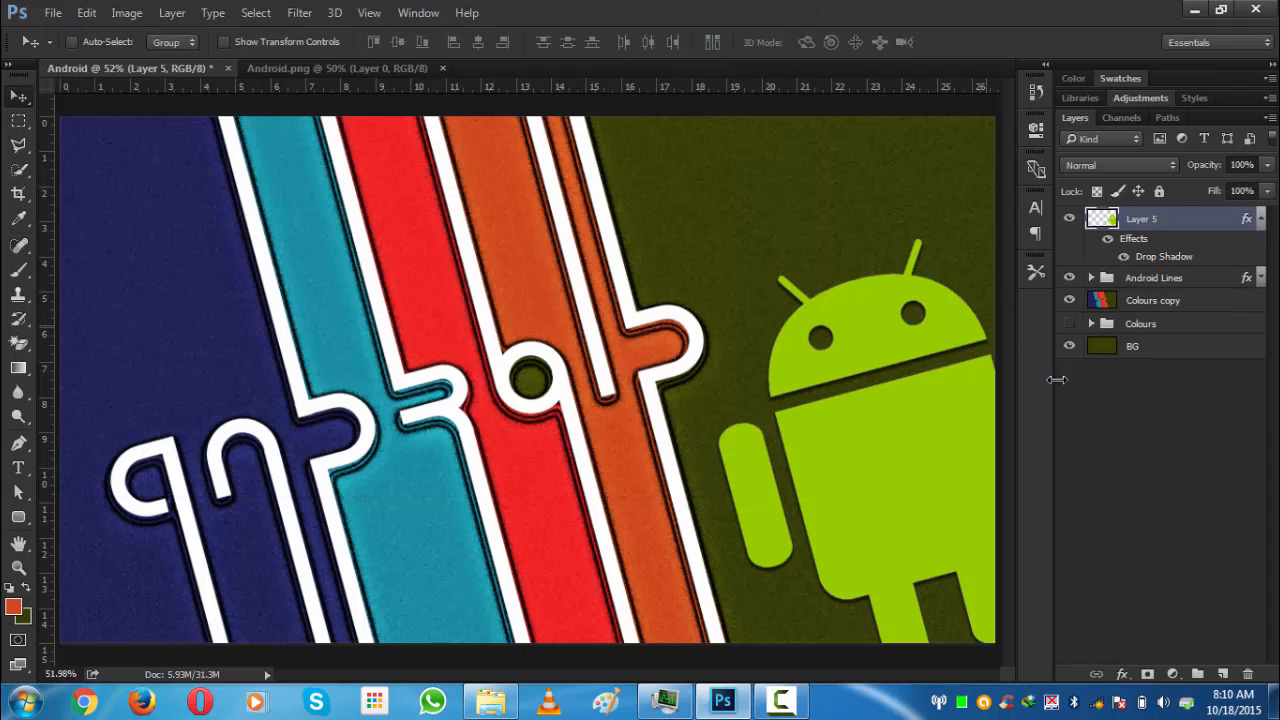
- Collapse the robot layer's effects list
{"action": "scroll", "coordinate": [868, 390], "scroll_direction": "down", "scroll_amount": 1}
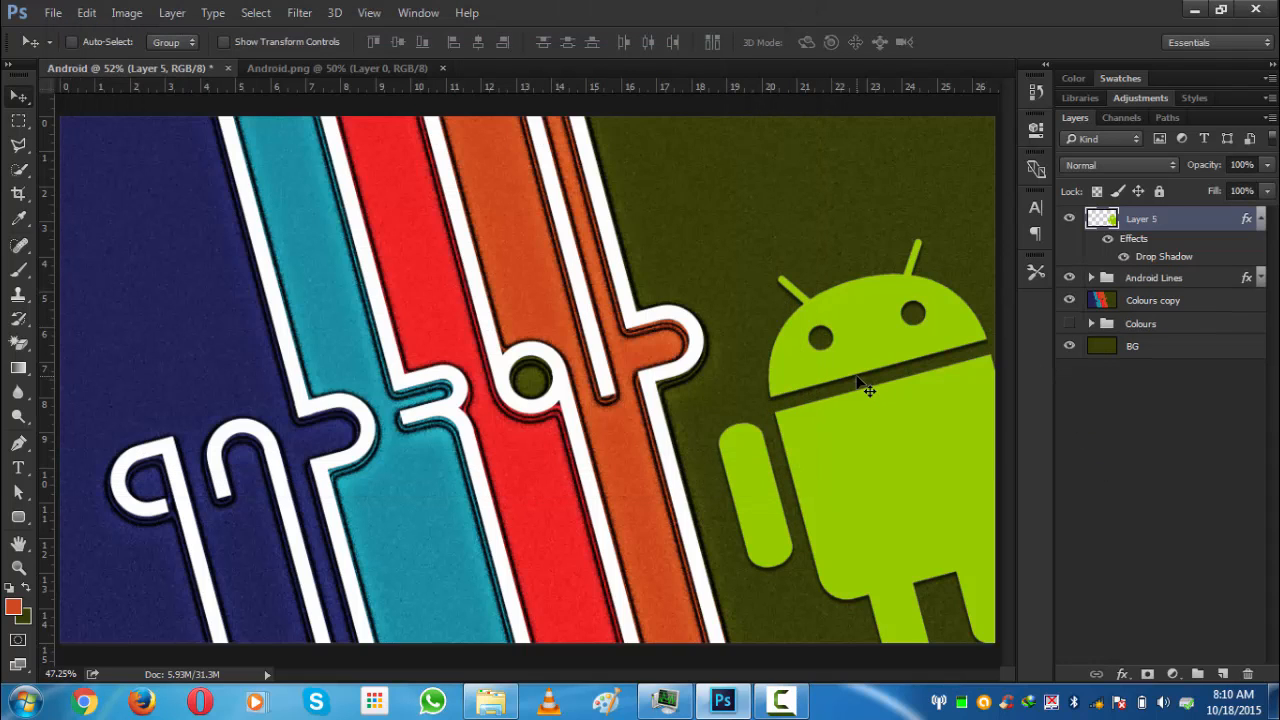
{"action": "left_click", "coordinate": [1176, 445]}
{"action": "left_click", "coordinate": [1263, 219]}
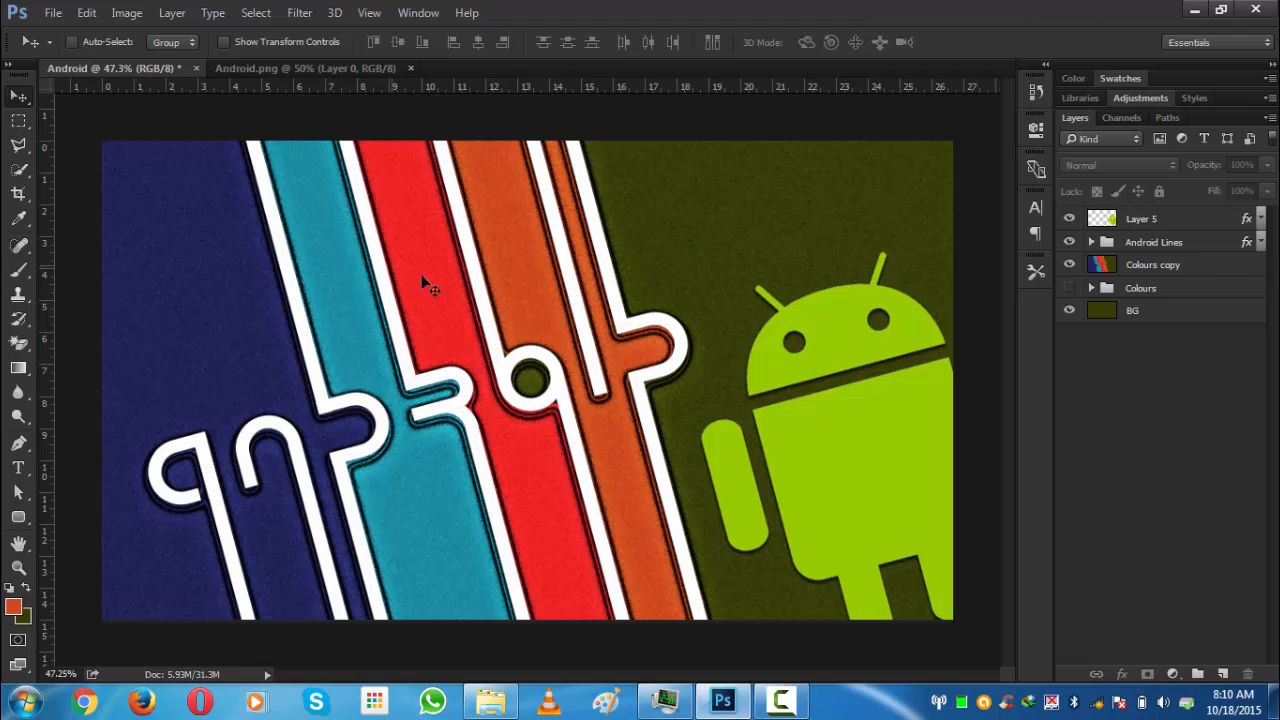
- Open the aqueous_sun_textures_v2_034.jpg texture from the desktop and close the Android.png document
{"action": "left_click", "coordinate": [1192, 11]}
{"action": "left_click_drag", "start_coordinate": [34, 28], "coordinate": [565, 67]}
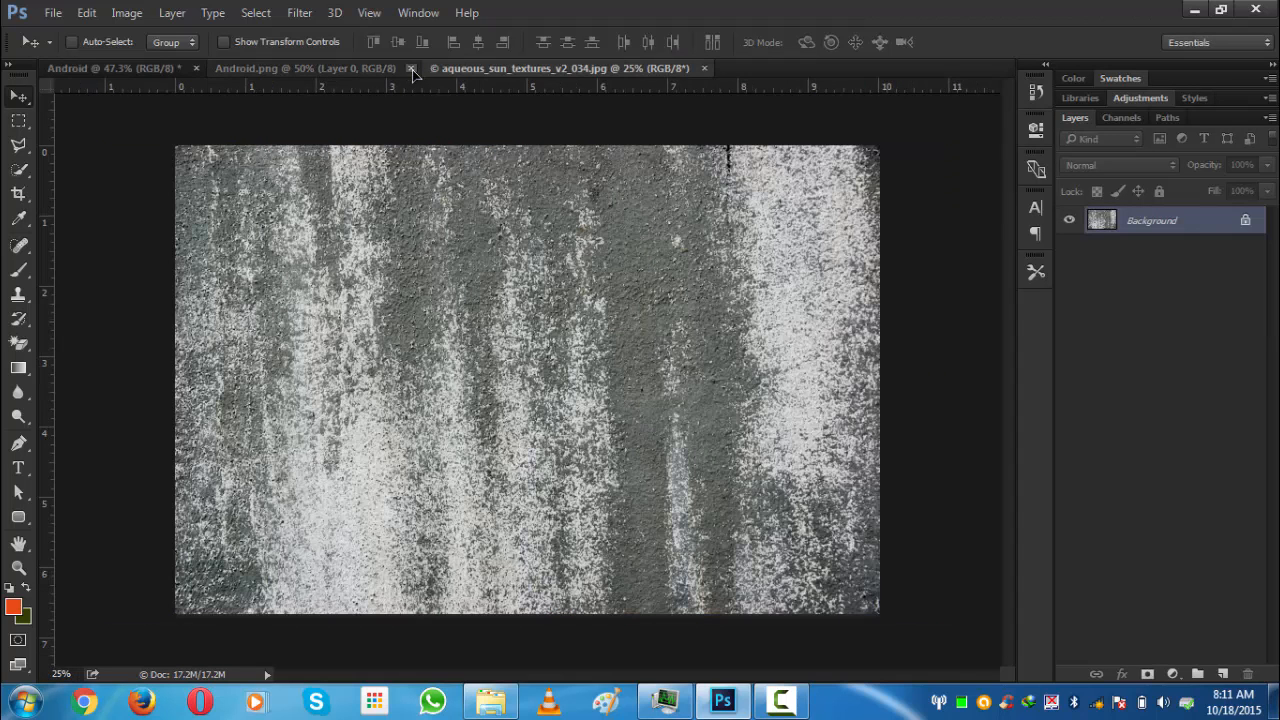
{"action": "left_click", "coordinate": [393, 70]}
{"action": "left_click", "coordinate": [410, 68]}
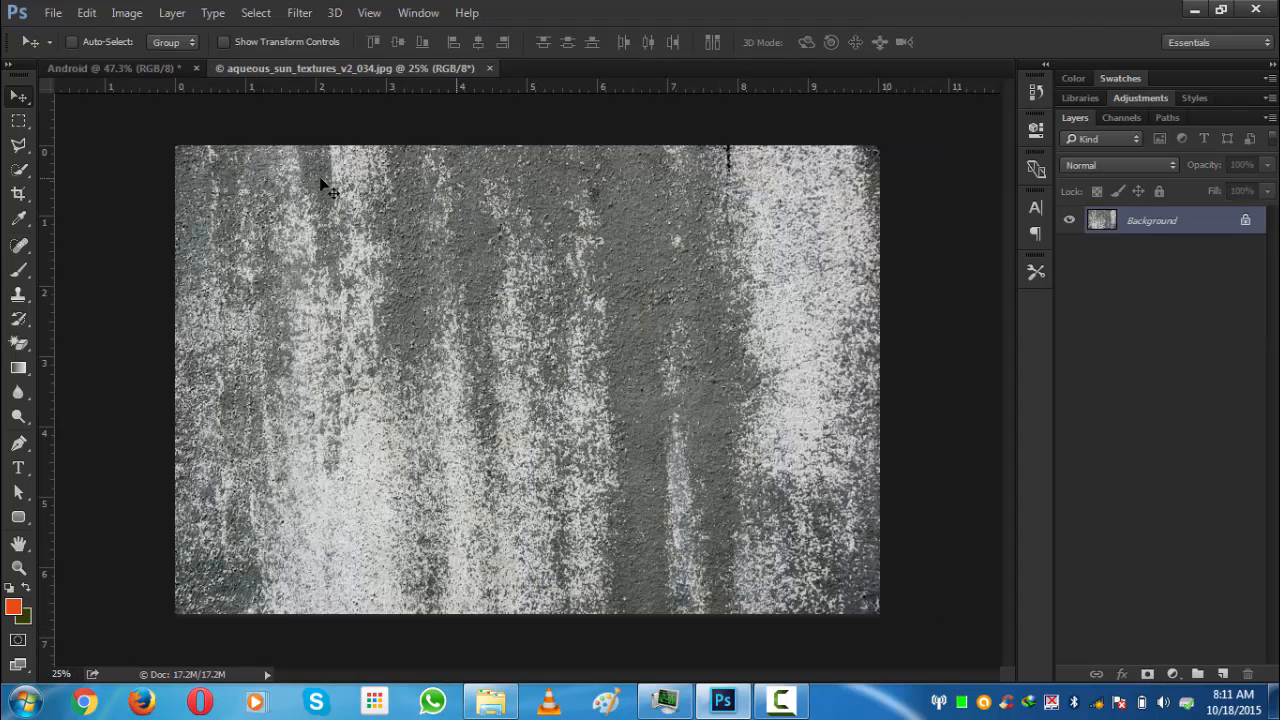
{"action": "left_click_drag", "start_coordinate": [447, 230], "coordinate": [403, 224]}
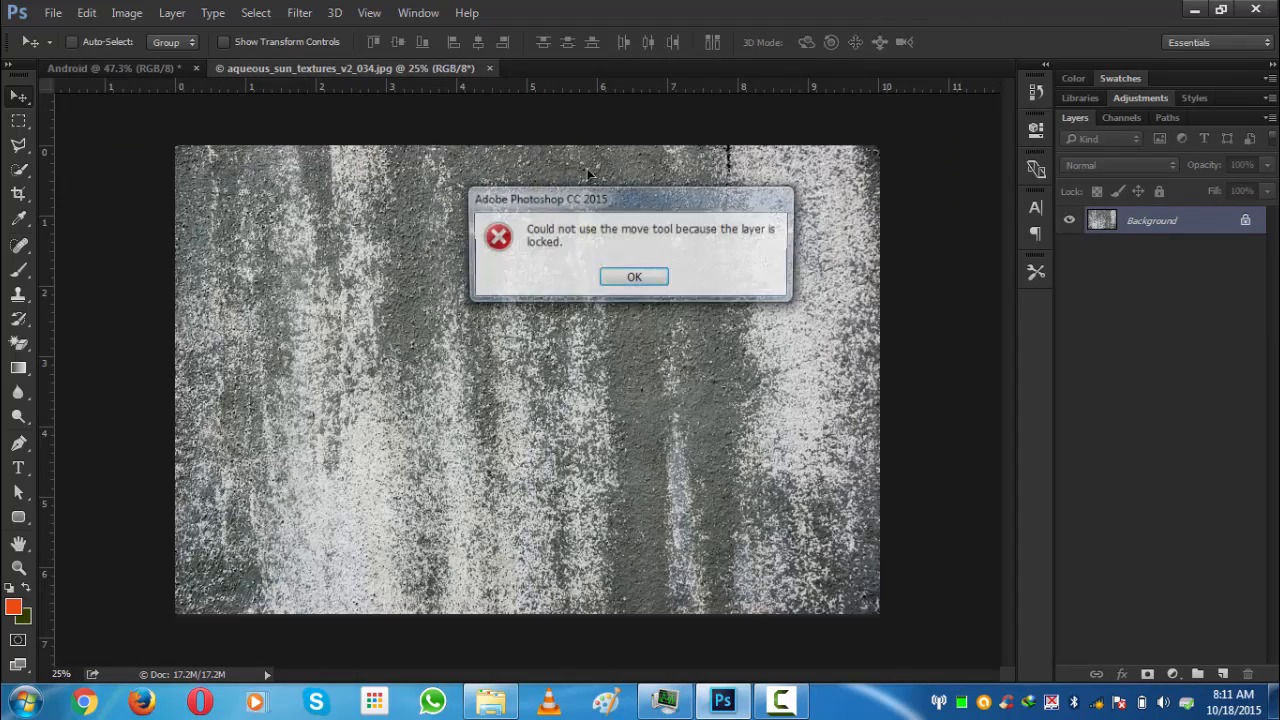
{"action": "left_click", "coordinate": [618, 279]}
{"action": "left_click", "coordinate": [489, 68]}
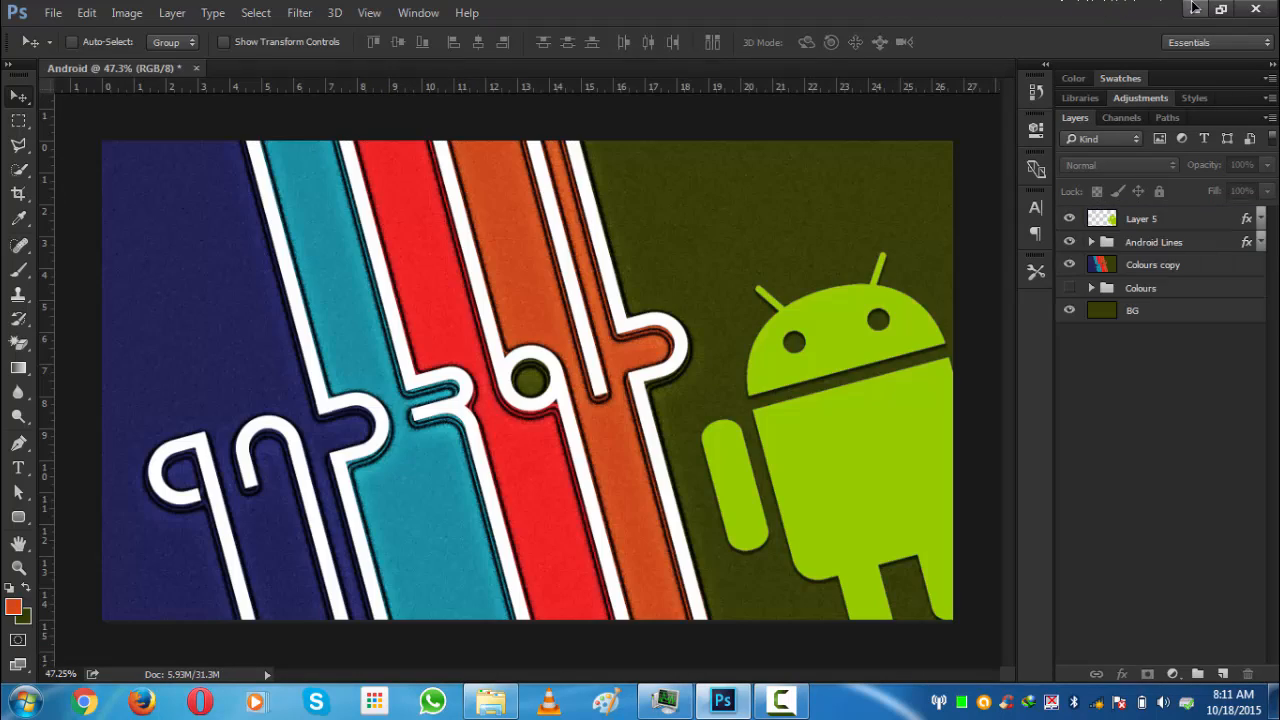
- Place the aqueous_sun_textures_v2_034 texture into the Android document and scale it to about 266% to cover the canvas
{"action": "left_click", "coordinate": [1194, 9]}
{"action": "left_click_drag", "start_coordinate": [34, 28], "coordinate": [432, 404]}
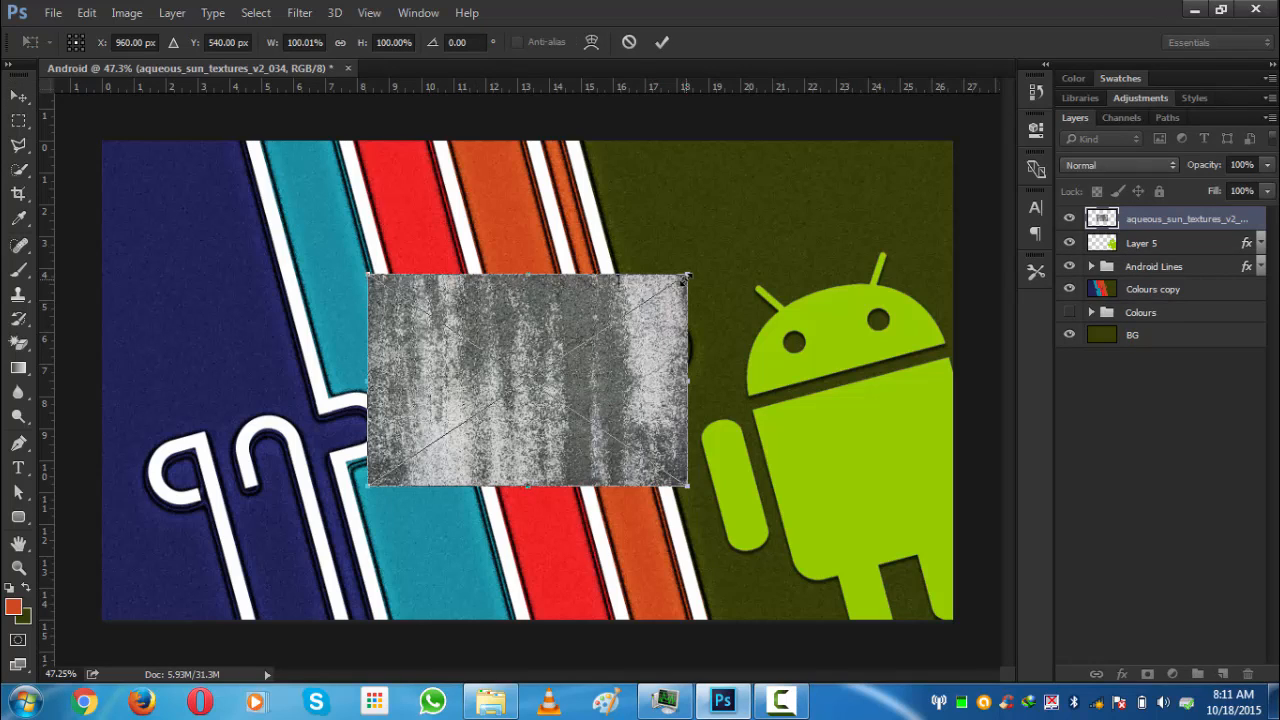
{"action": "left_click_drag", "start_coordinate": [688, 274], "coordinate": [962, 228]}
{"action": "left_click_drag", "start_coordinate": [697, 327], "coordinate": [630, 333]}
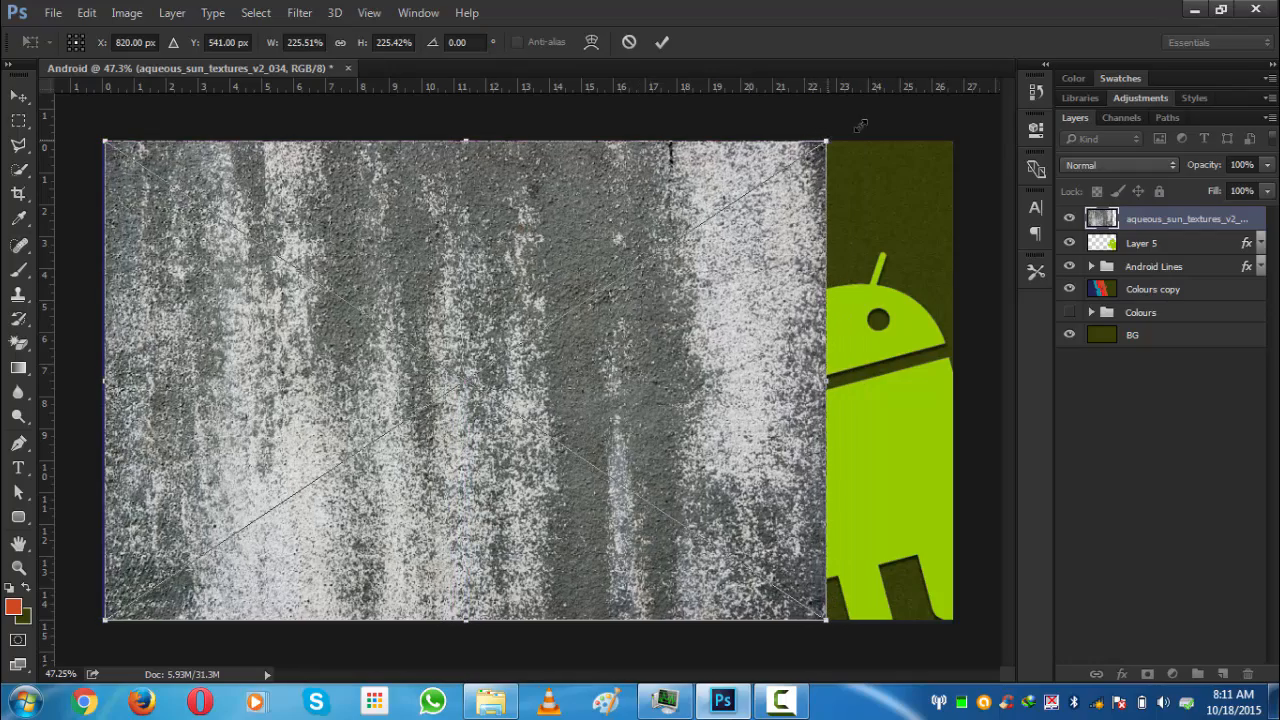
{"action": "left_click_drag", "start_coordinate": [876, 117], "coordinate": [981, 91]}
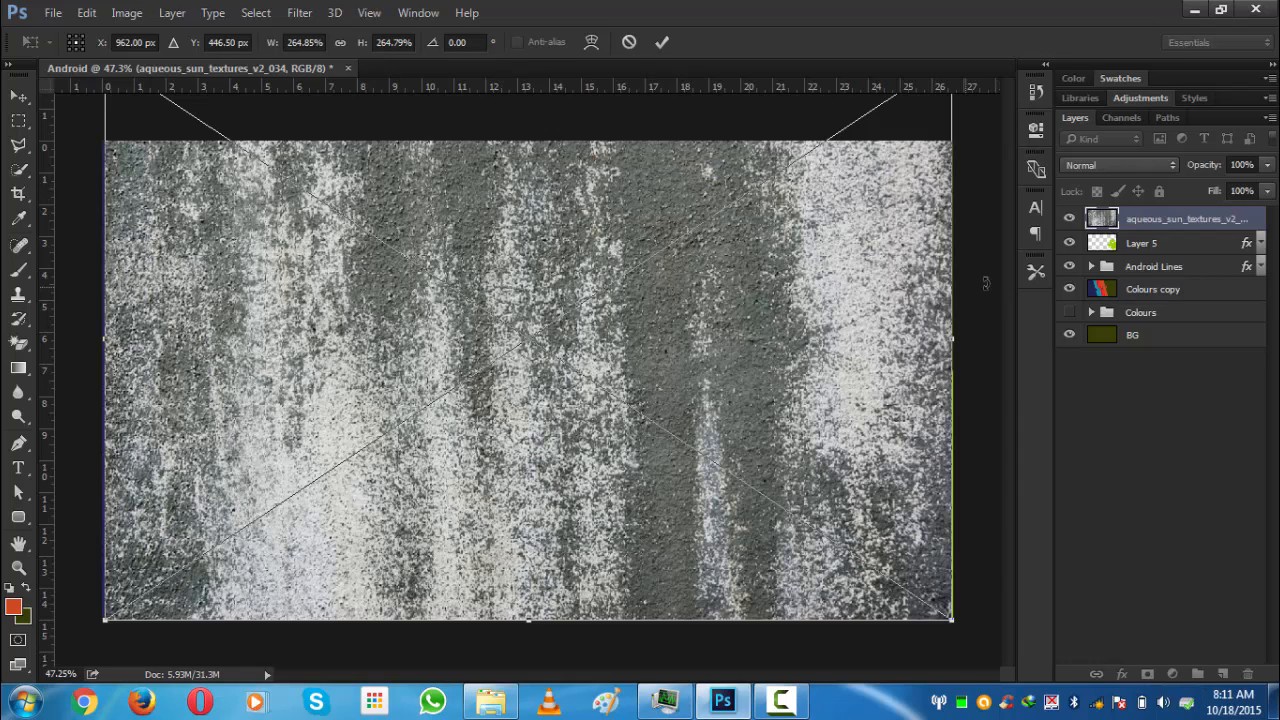
{"action": "key", "text": "ctrl+minus"}
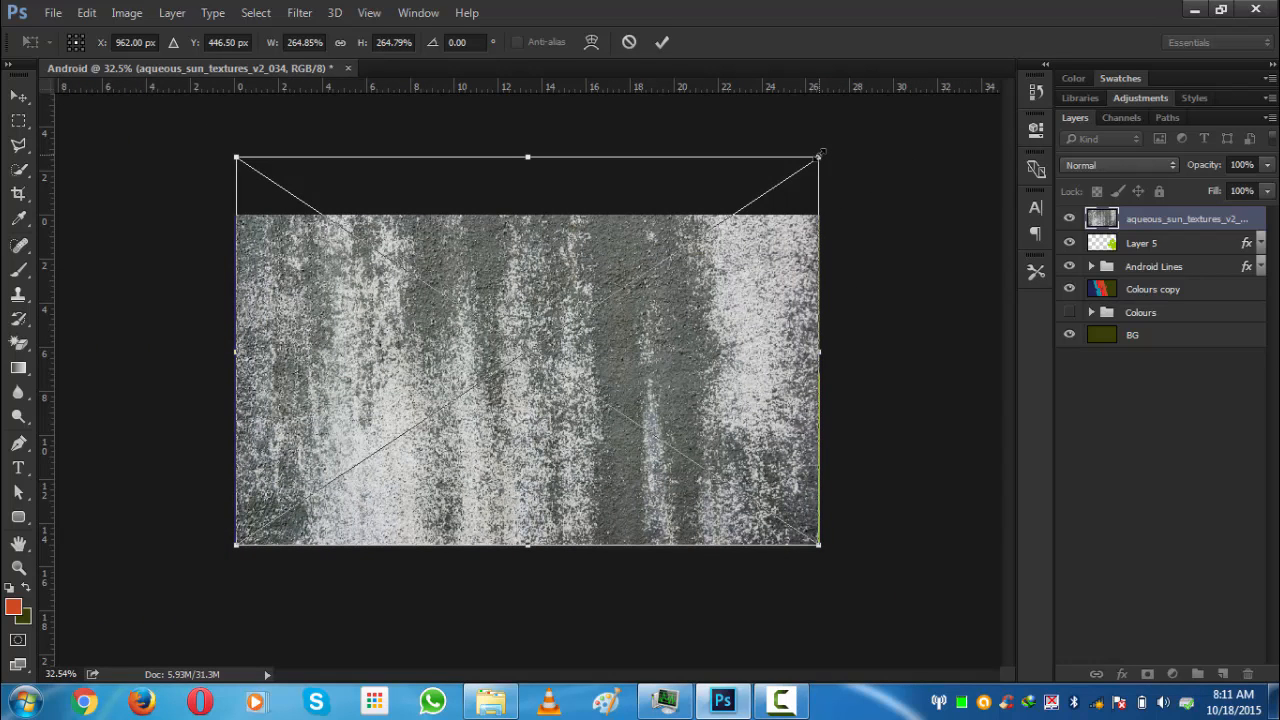
{"action": "left_click_drag", "start_coordinate": [822, 153], "coordinate": [825, 152]}
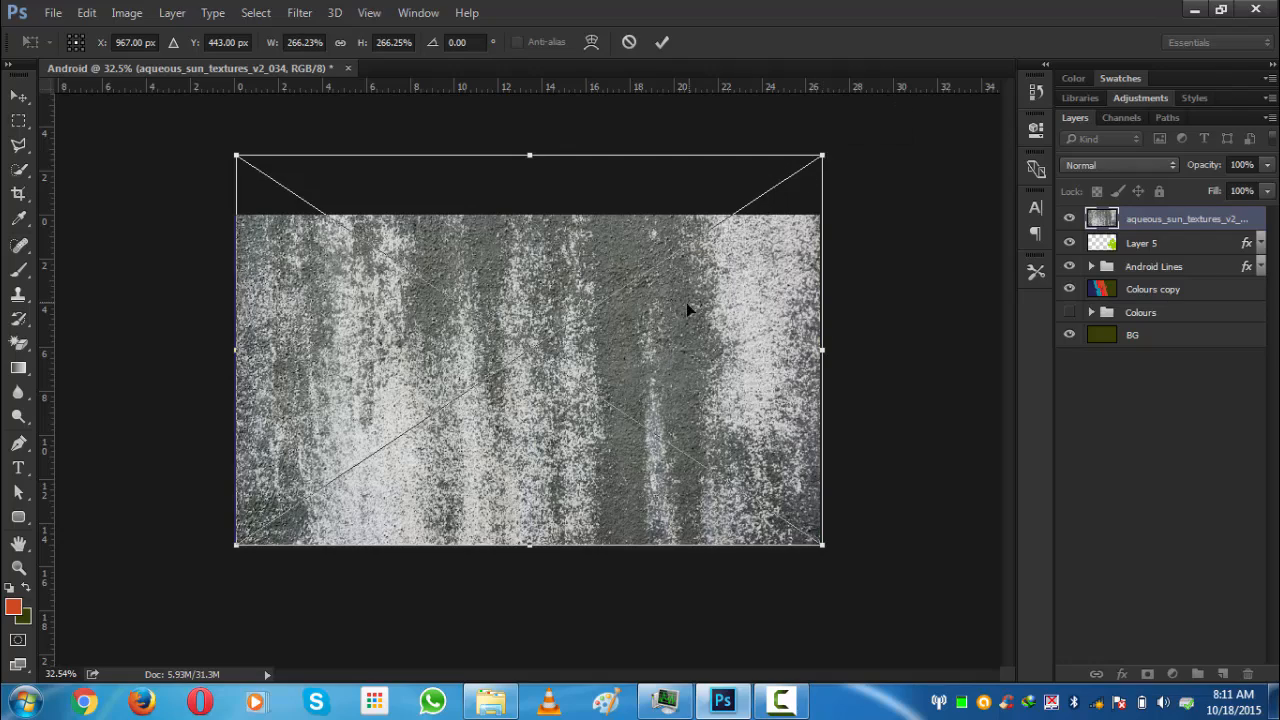
{"action": "left_click", "coordinate": [662, 42]}
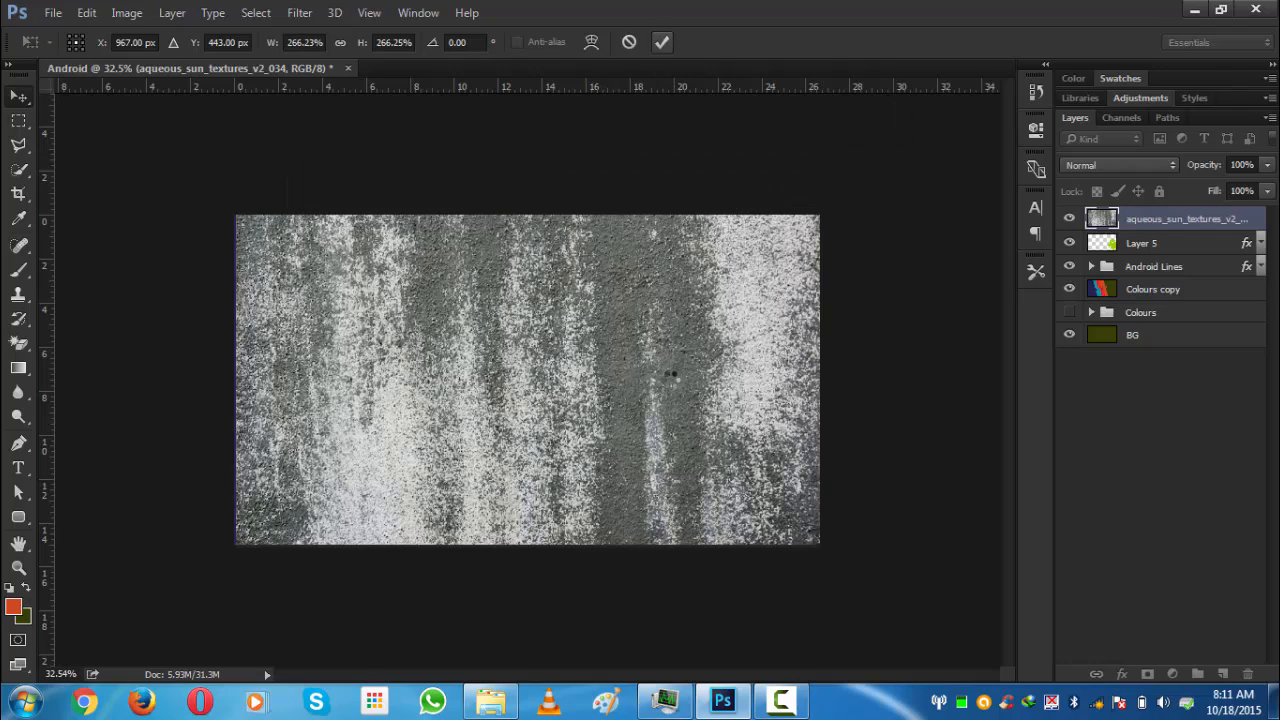
- Invert the colours of the texture layer
{"action": "key", "text": "ctrl+0"}
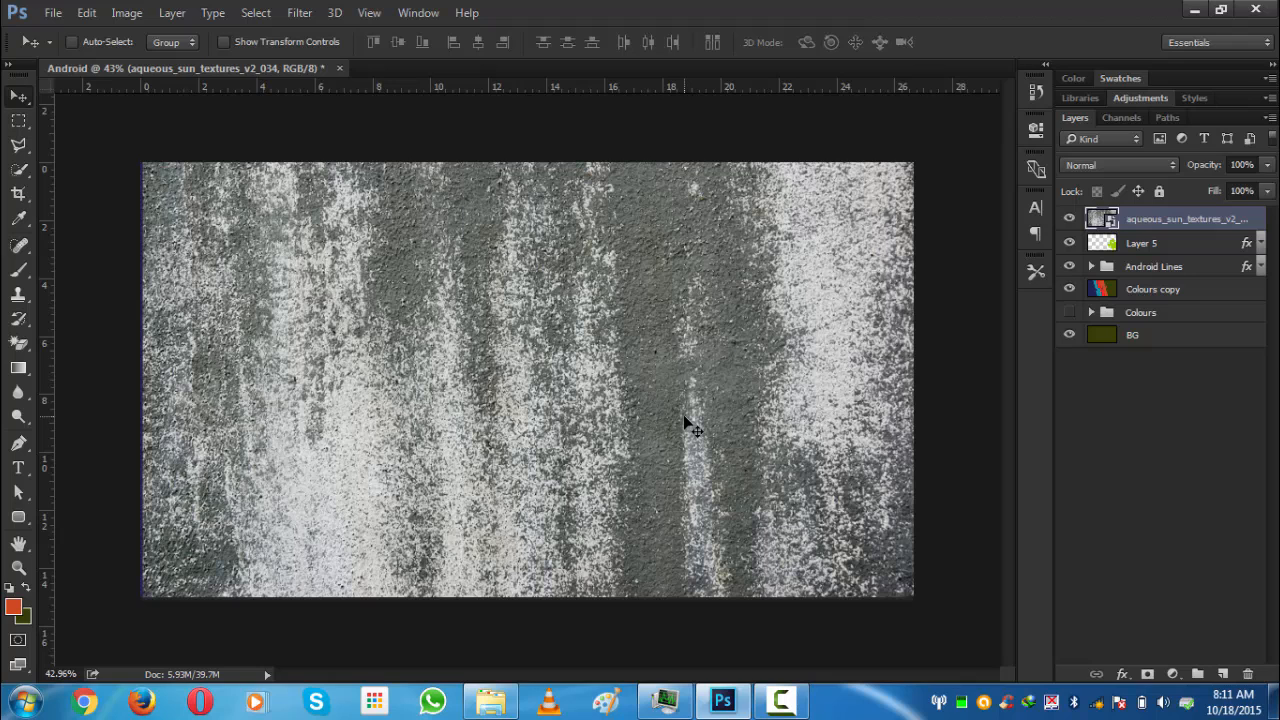
{"action": "key", "text": "ctrl+i"}
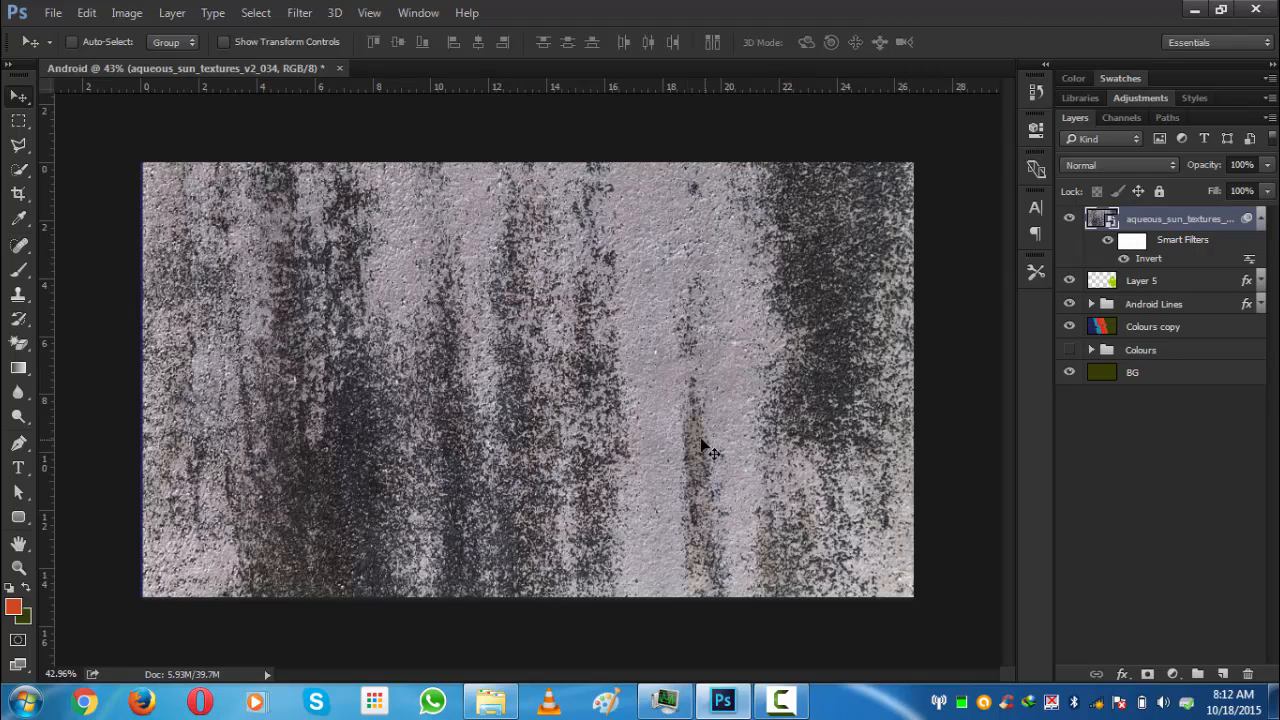
{"action": "scroll", "coordinate": [658, 394], "scroll_direction": "down", "scroll_amount": 1}
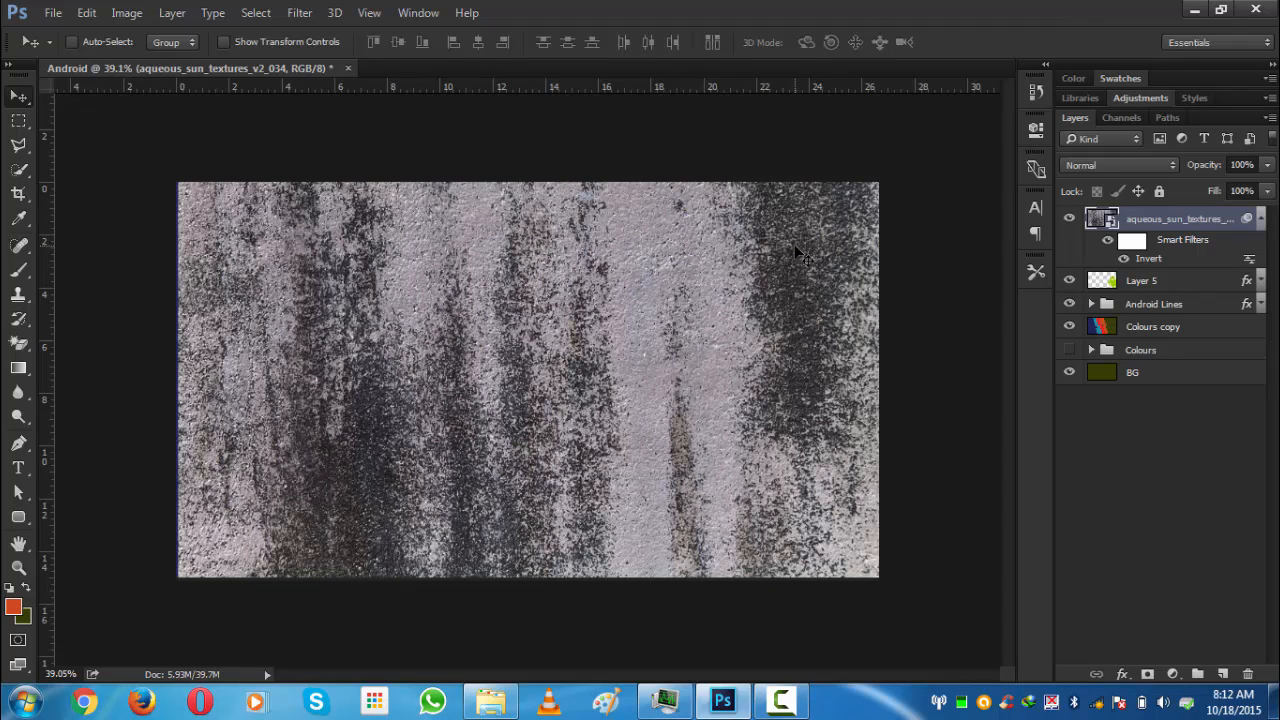
{"action": "key", "text": "ctrl+i"}
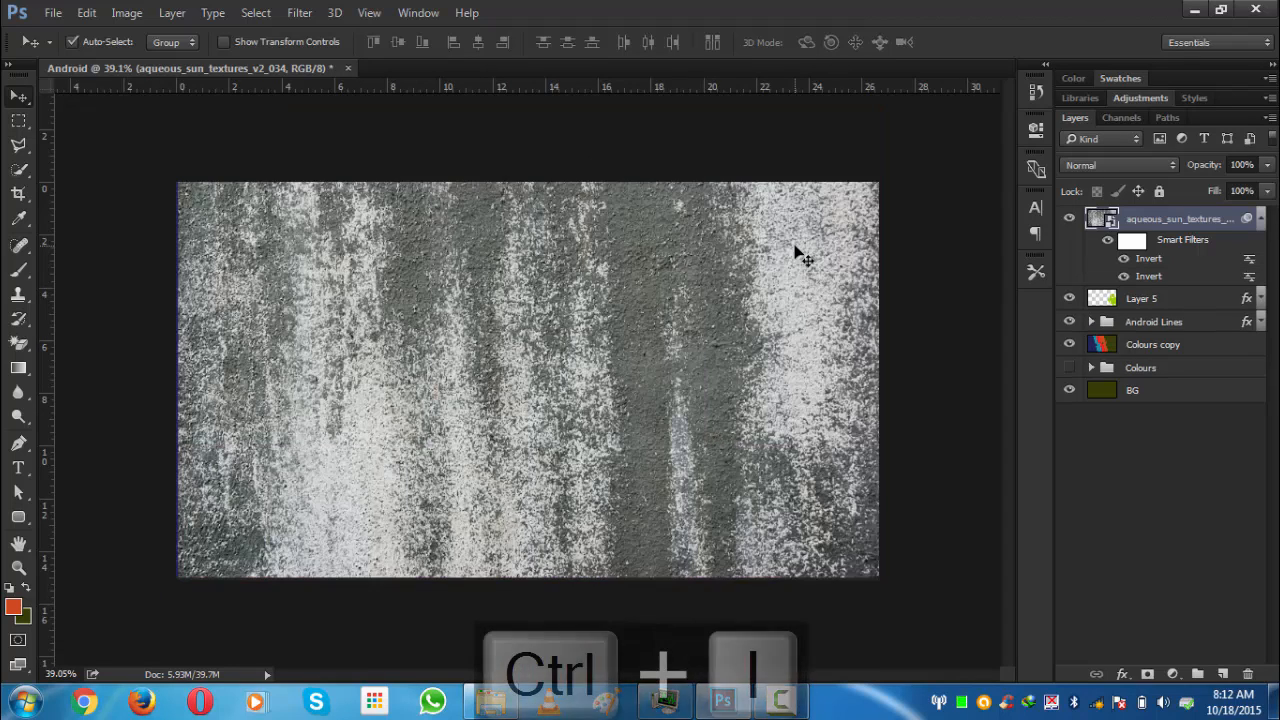
{"action": "key", "text": "ctrl+i"}
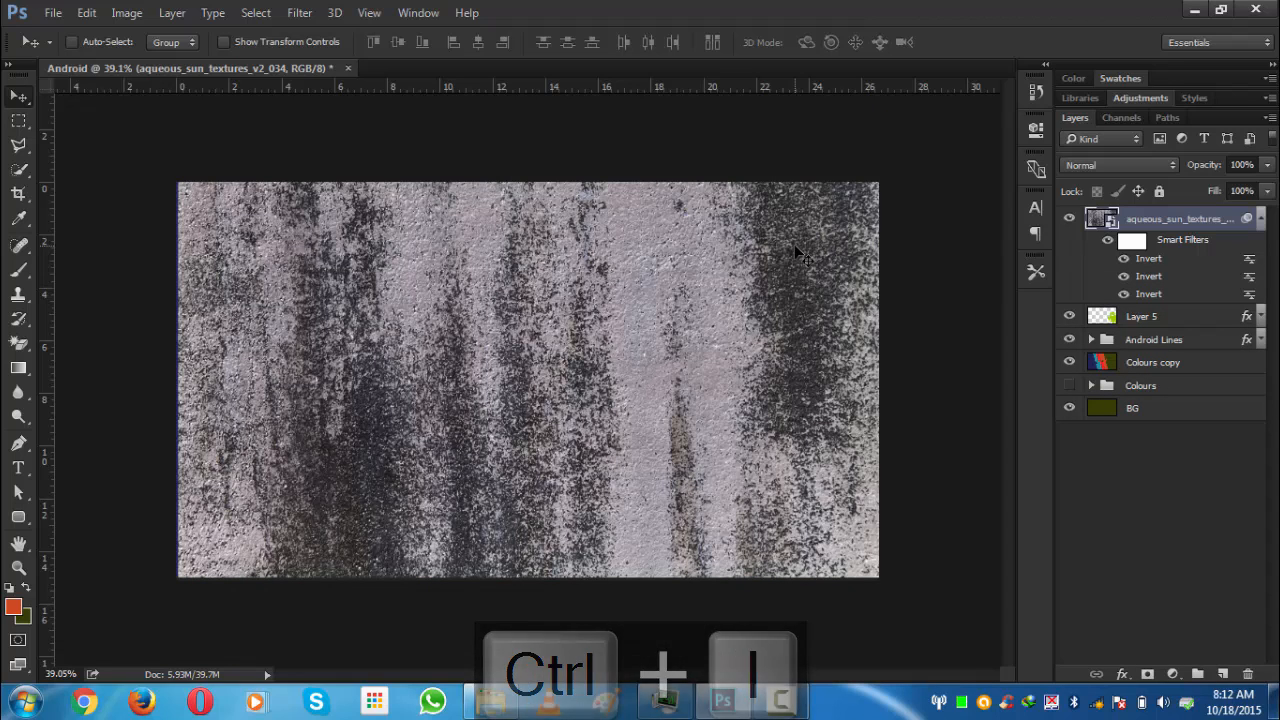
- Apply Levels to the texture with input levels 0, 0.30 and 214
{"action": "key", "text": "ctrl+l"}
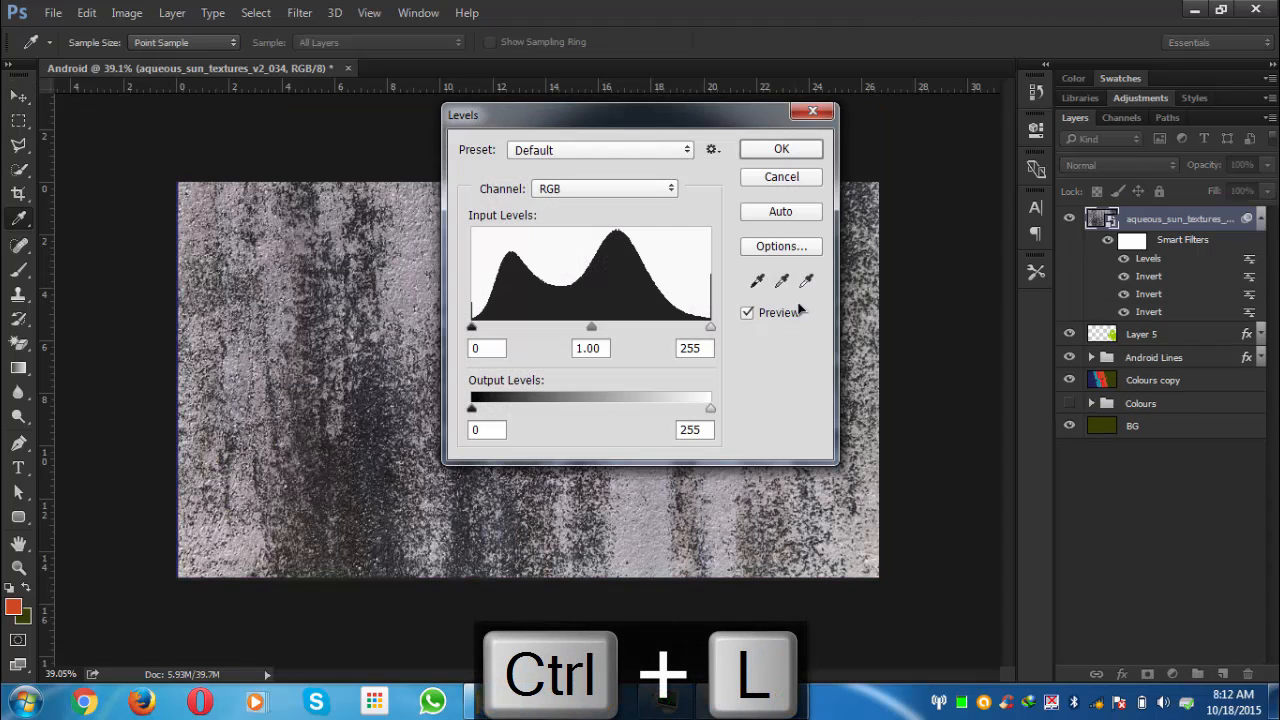
{"action": "left_click_drag", "start_coordinate": [698, 121], "coordinate": [763, 73]}
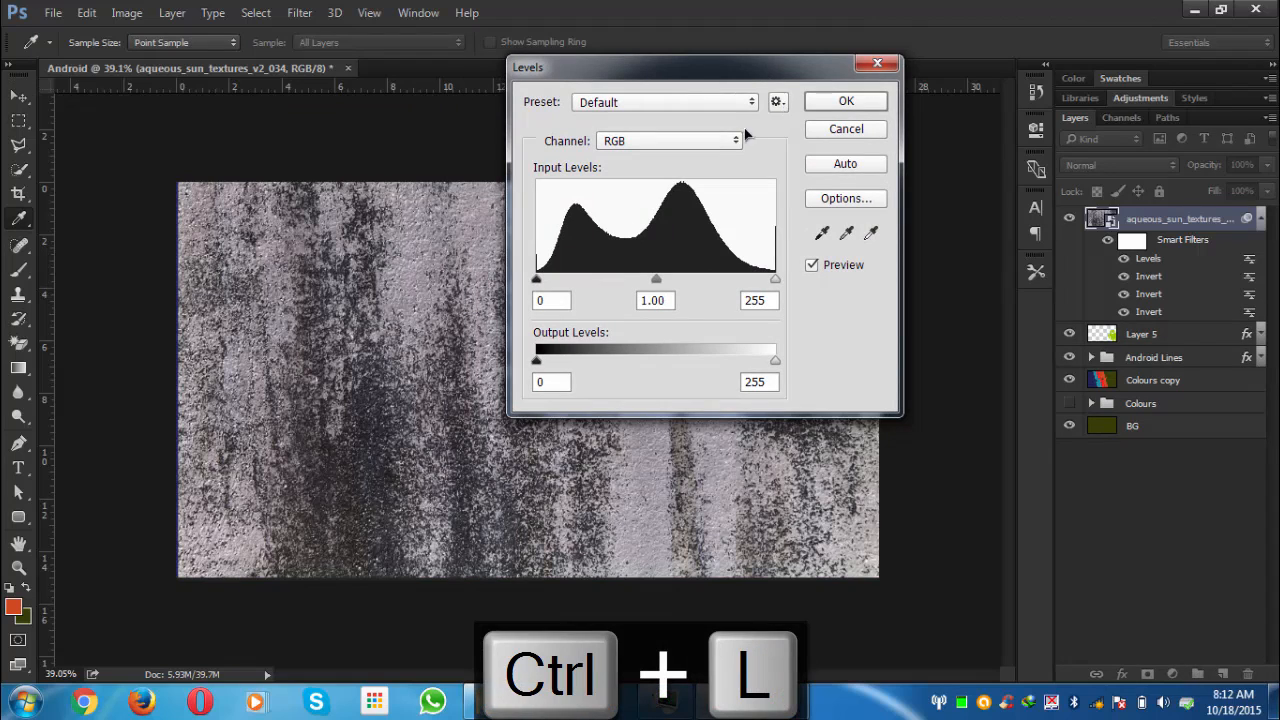
{"action": "left_click_drag", "start_coordinate": [657, 280], "coordinate": [737, 287]}
{"action": "left_click", "coordinate": [737, 285]}
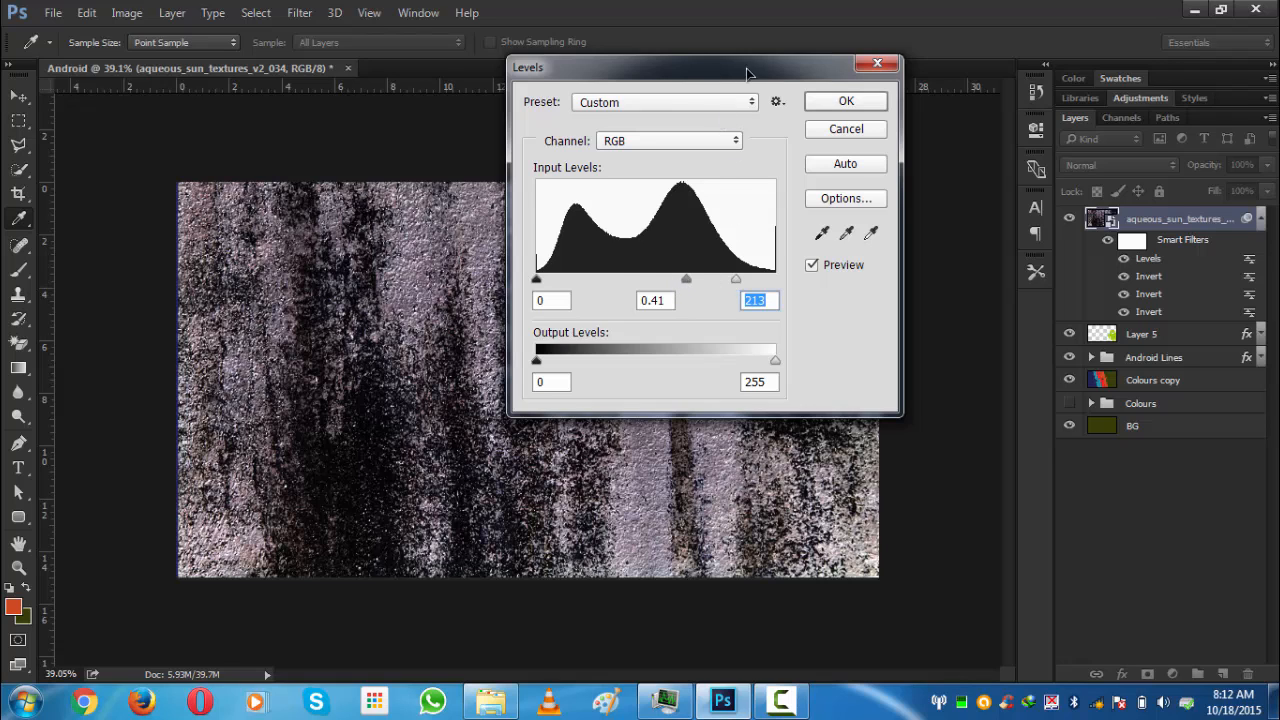
{"action": "left_click_drag", "start_coordinate": [748, 72], "coordinate": [771, 72]}
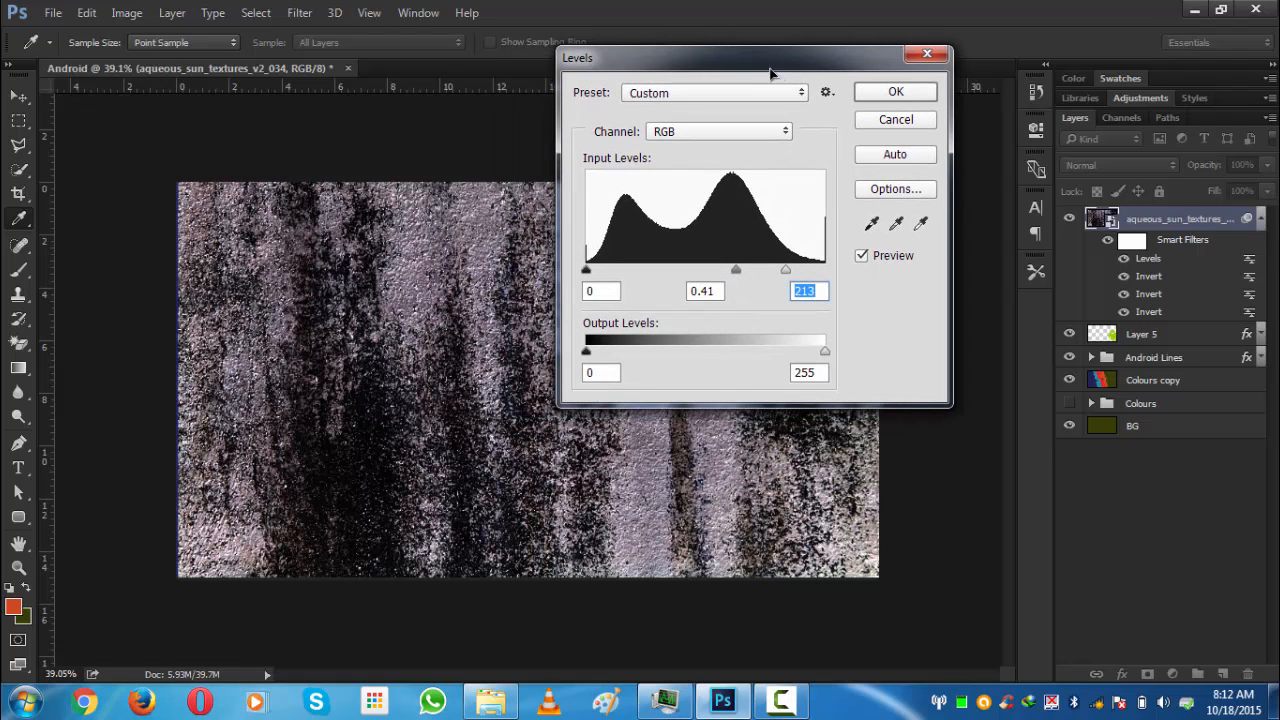
{"action": "left_click", "coordinate": [788, 270]}
{"action": "left_click_drag", "start_coordinate": [745, 278], "coordinate": [746, 295]}
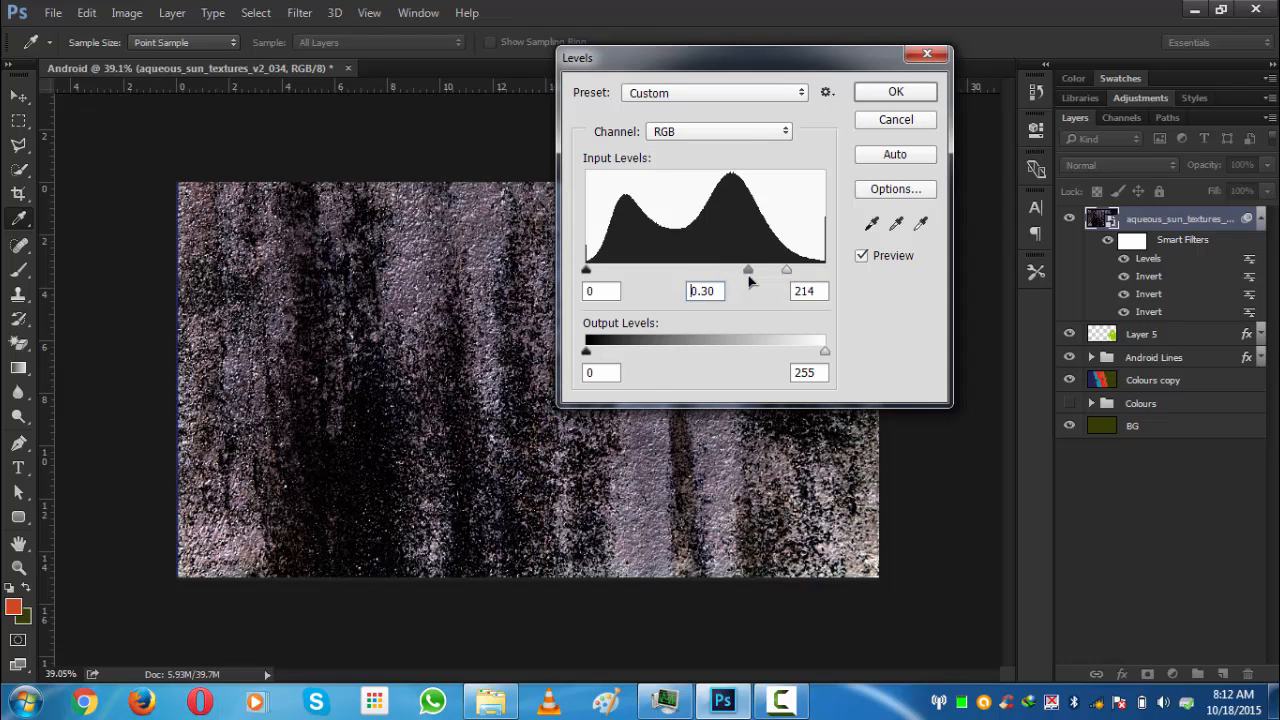
{"action": "left_click", "coordinate": [700, 292]}
{"action": "left_click", "coordinate": [887, 90]}
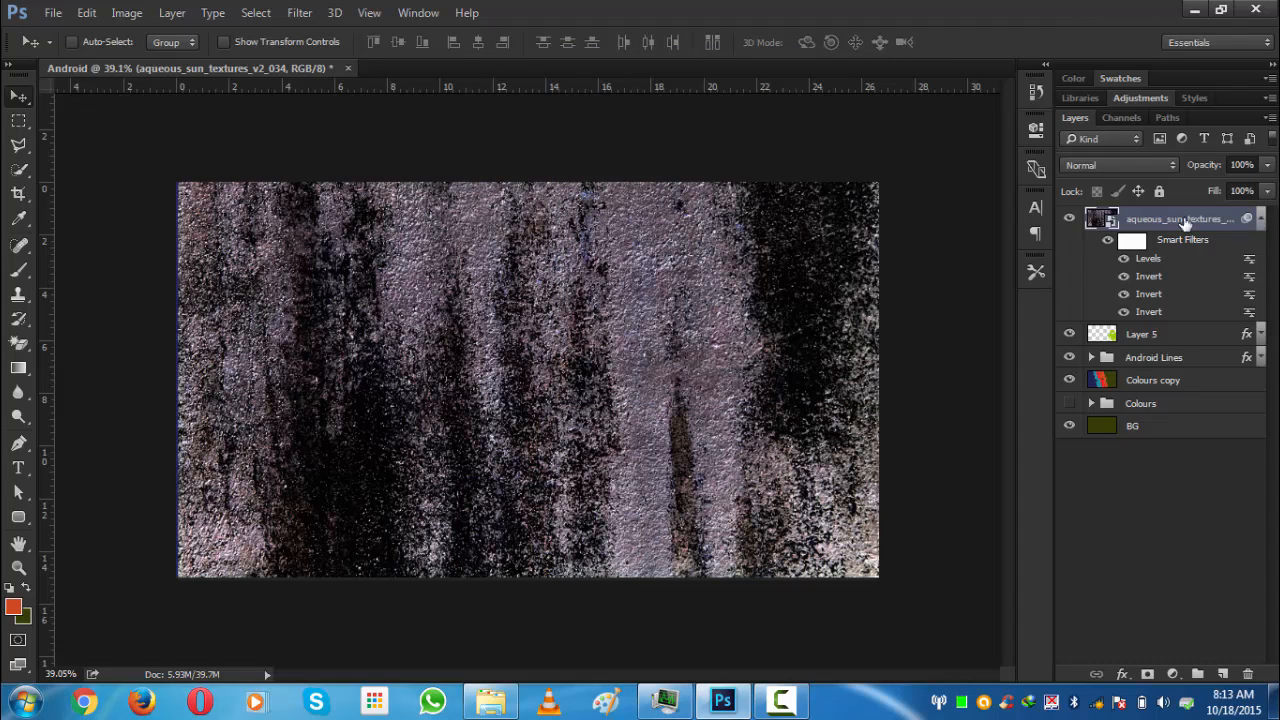
- Collapse the texture layer's smart filter list and set its blend mode to Screen
{"action": "left_click", "coordinate": [1260, 219]}
{"action": "left_click", "coordinate": [1260, 219]}
{"action": "left_click", "coordinate": [1260, 219]}
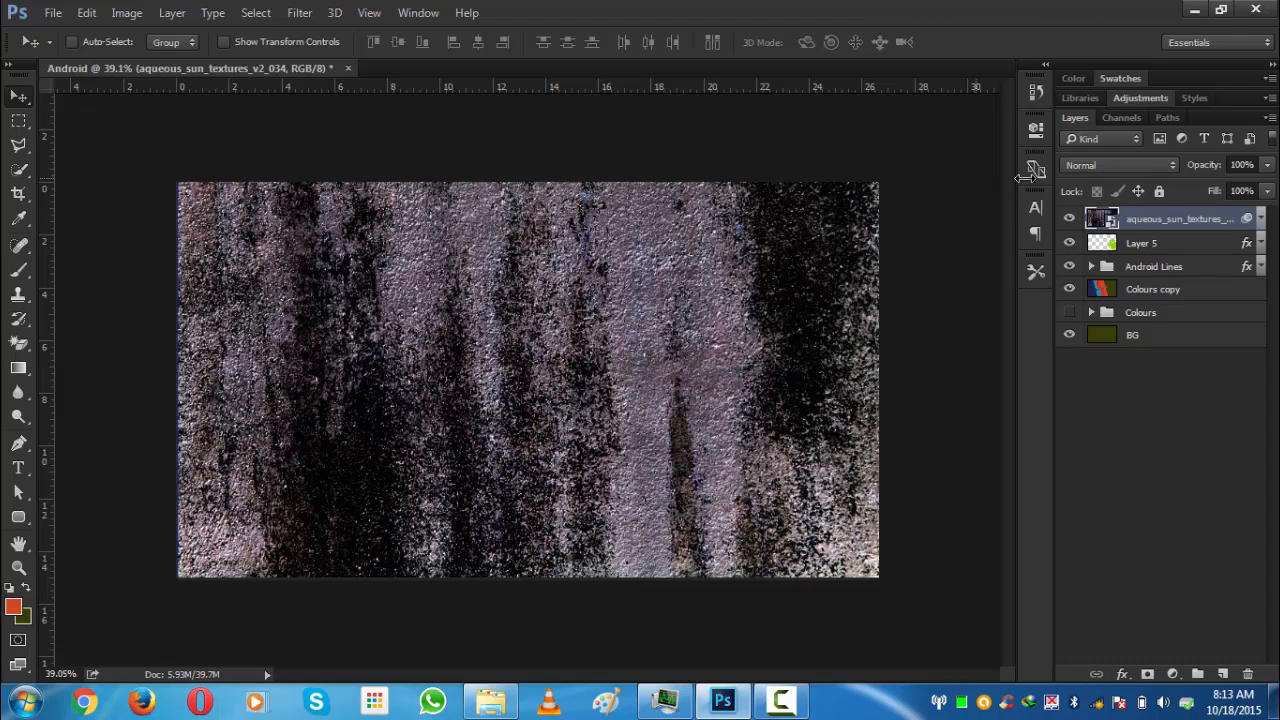
{"action": "left_click", "coordinate": [1085, 166]}
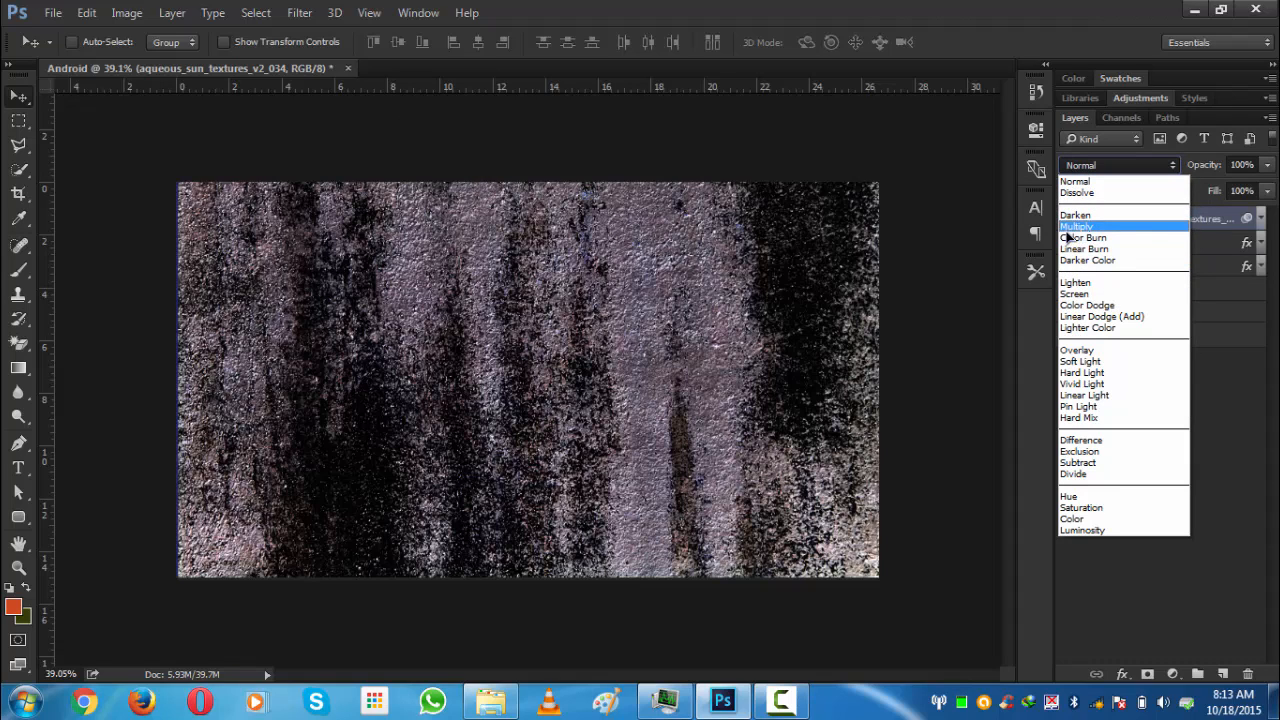
{"action": "left_click", "coordinate": [1088, 295]}
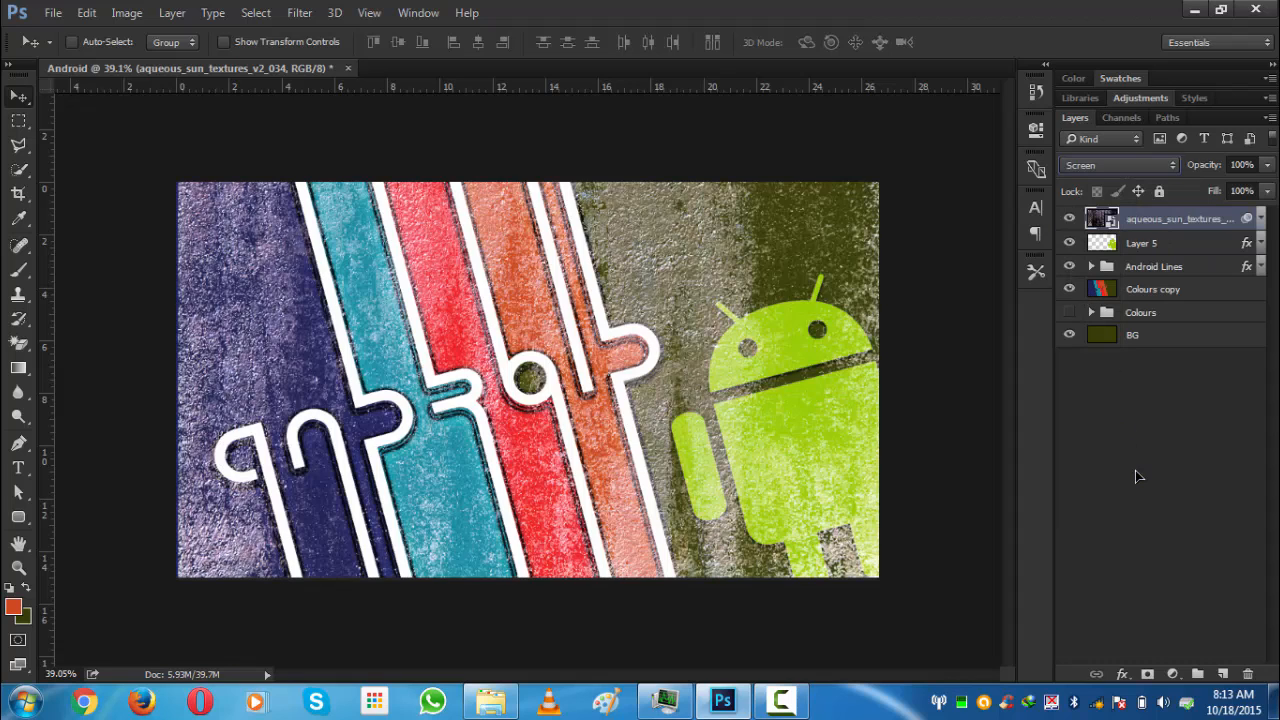
{"action": "left_click", "coordinate": [1135, 470]}
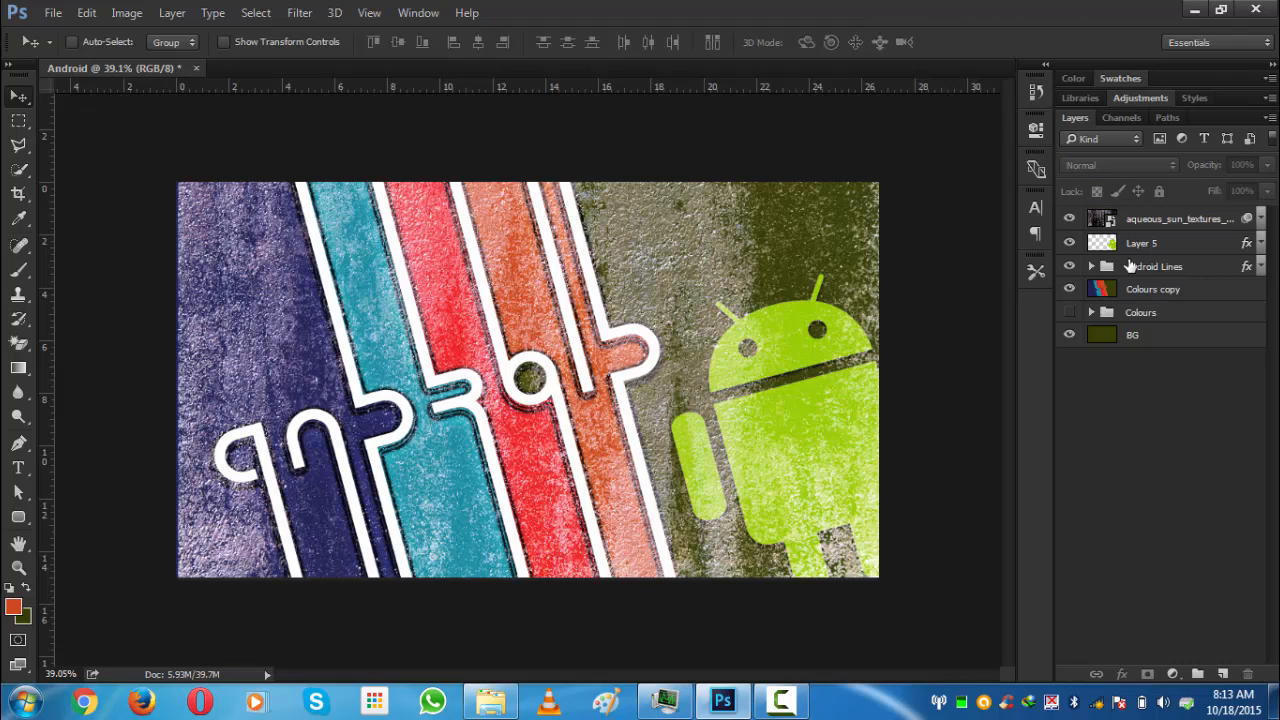
{"action": "left_click_drag", "start_coordinate": [1132, 222], "coordinate": [1126, 289]}
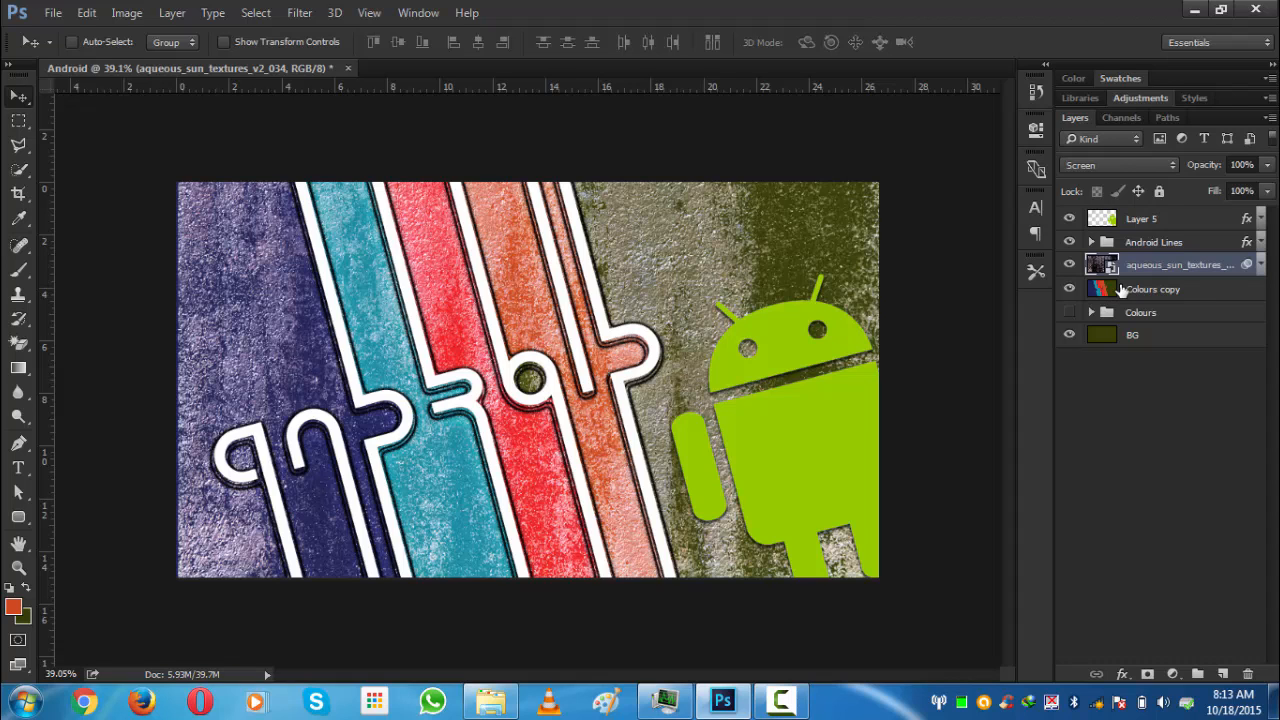
{"action": "key", "text": "ctrl+0"}
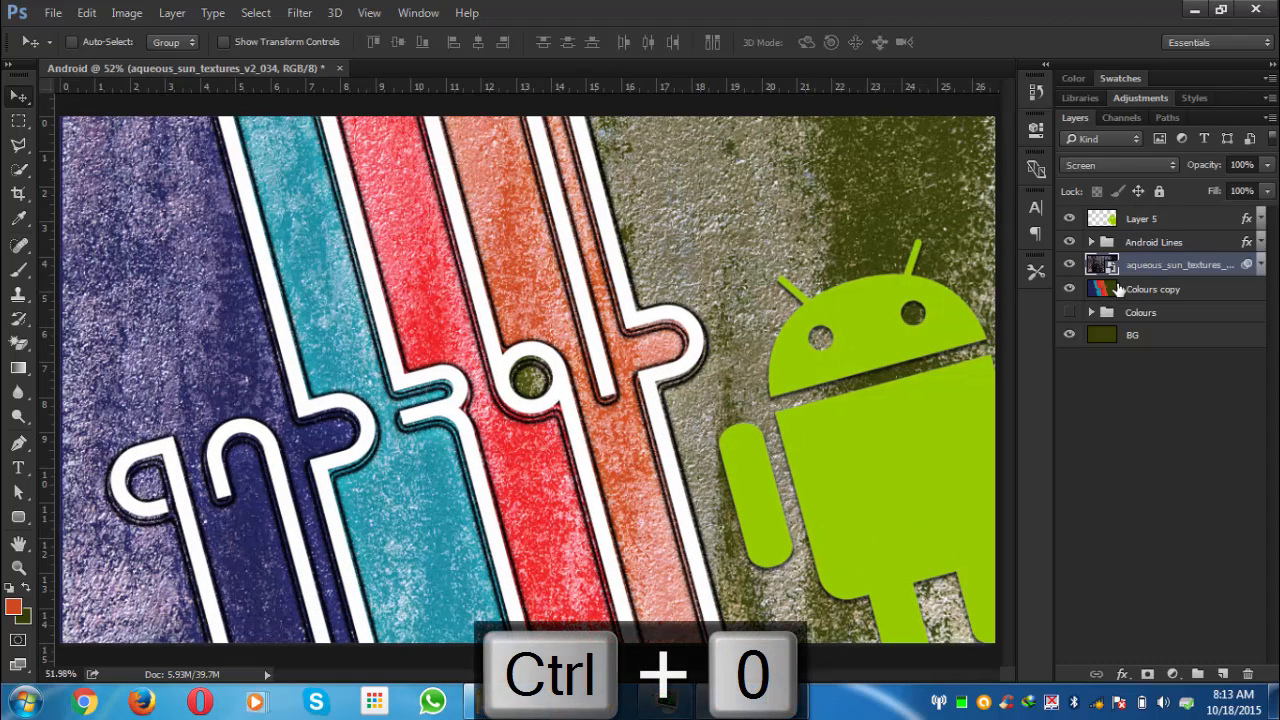
{"action": "left_click_drag", "start_coordinate": [1160, 277], "coordinate": [1145, 214]}
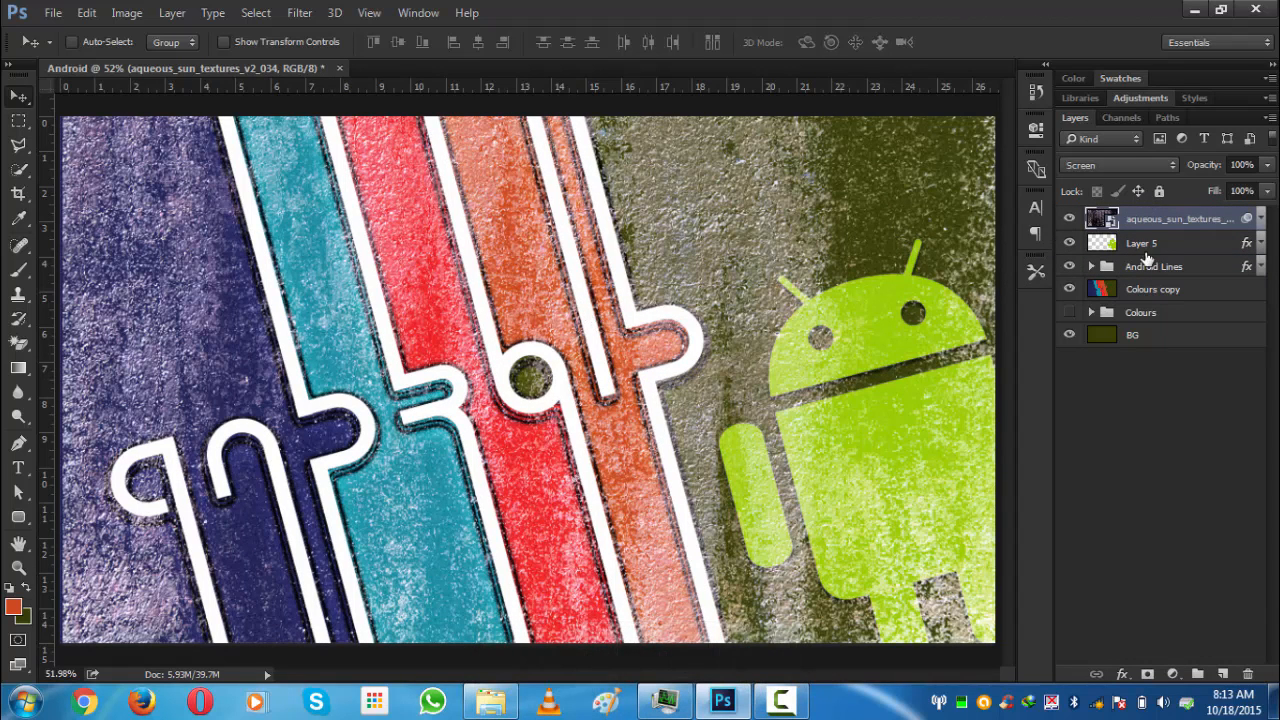
- Reorder the layers so the Android Lines group is on top, followed by the texture layer and Layer 5
{"action": "left_click", "coordinate": [1127, 266]}
{"action": "left_click", "coordinate": [1136, 247]}
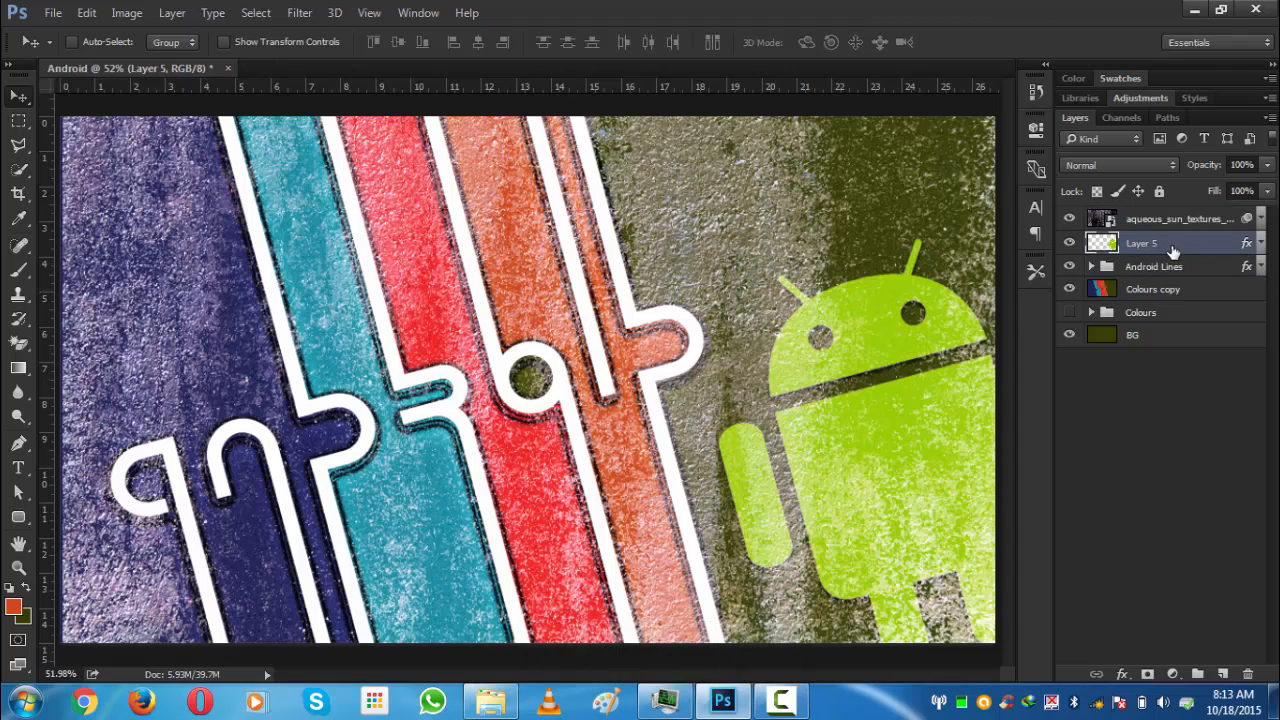
{"action": "left_click_drag", "start_coordinate": [1168, 247], "coordinate": [1158, 277]}
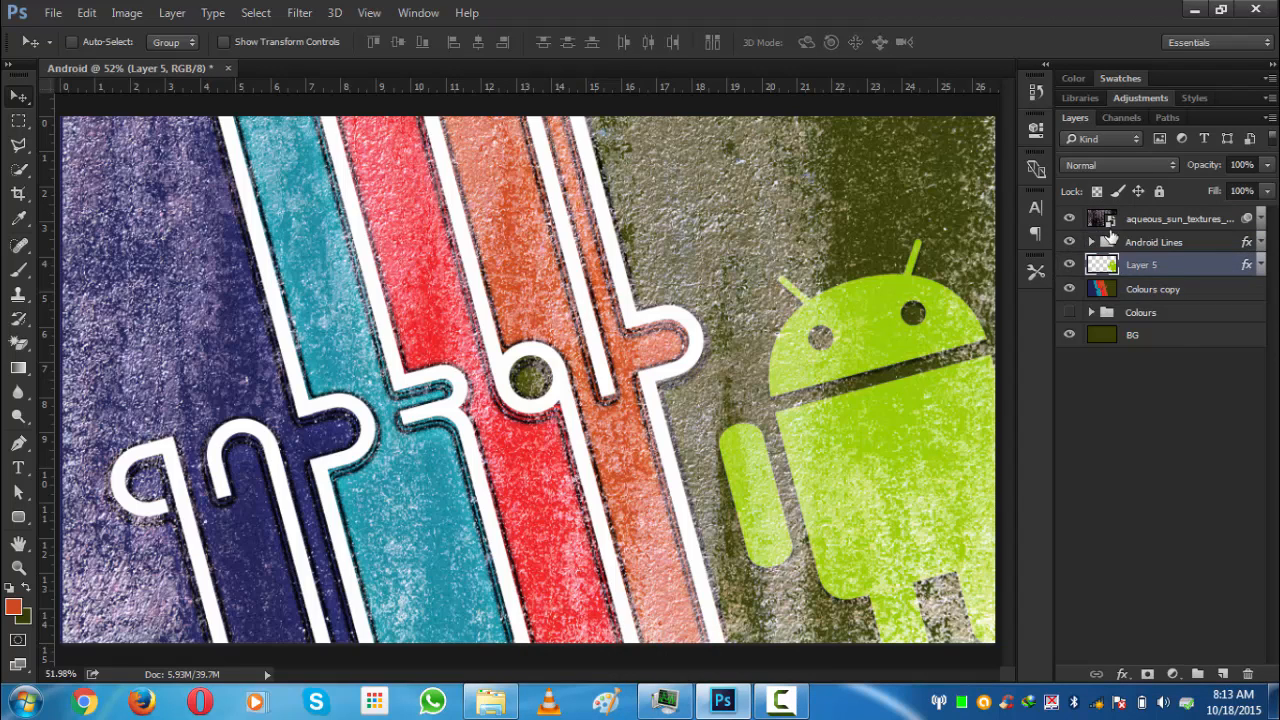
{"action": "left_click", "coordinate": [1135, 220]}
{"action": "left_click_drag", "start_coordinate": [1135, 222], "coordinate": [1148, 258]}
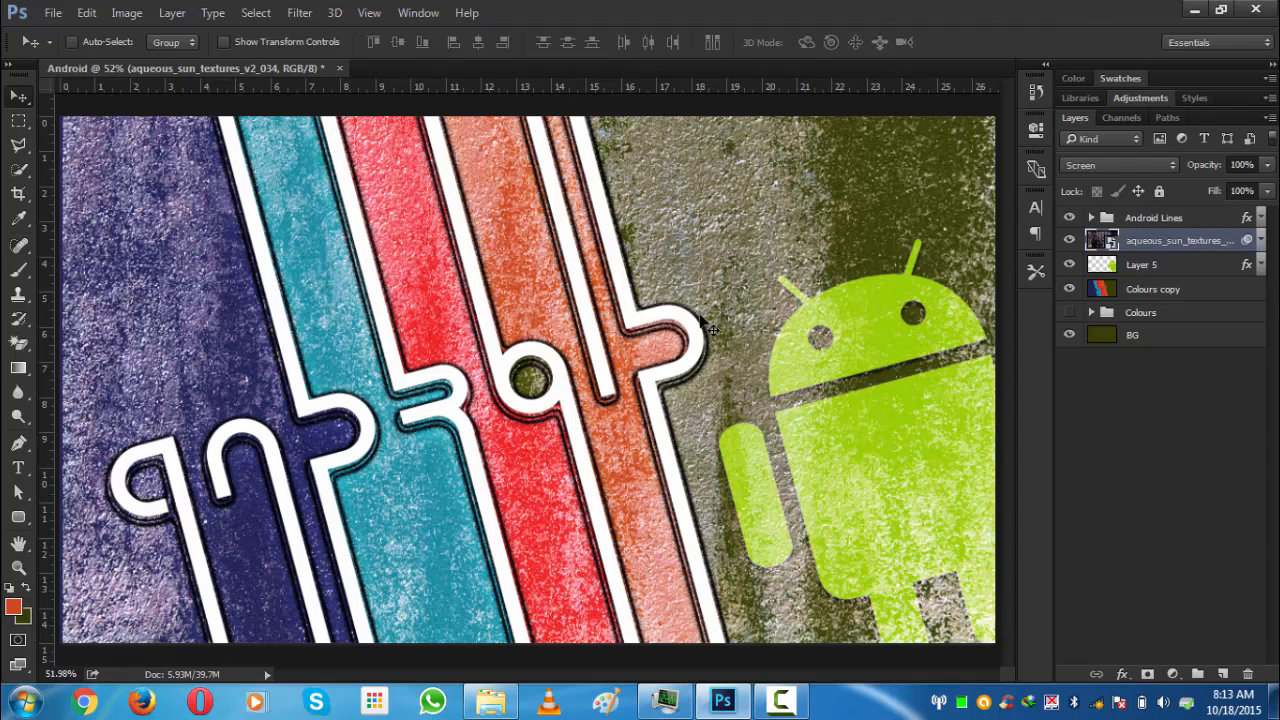
{"action": "left_click", "coordinate": [1130, 407]}
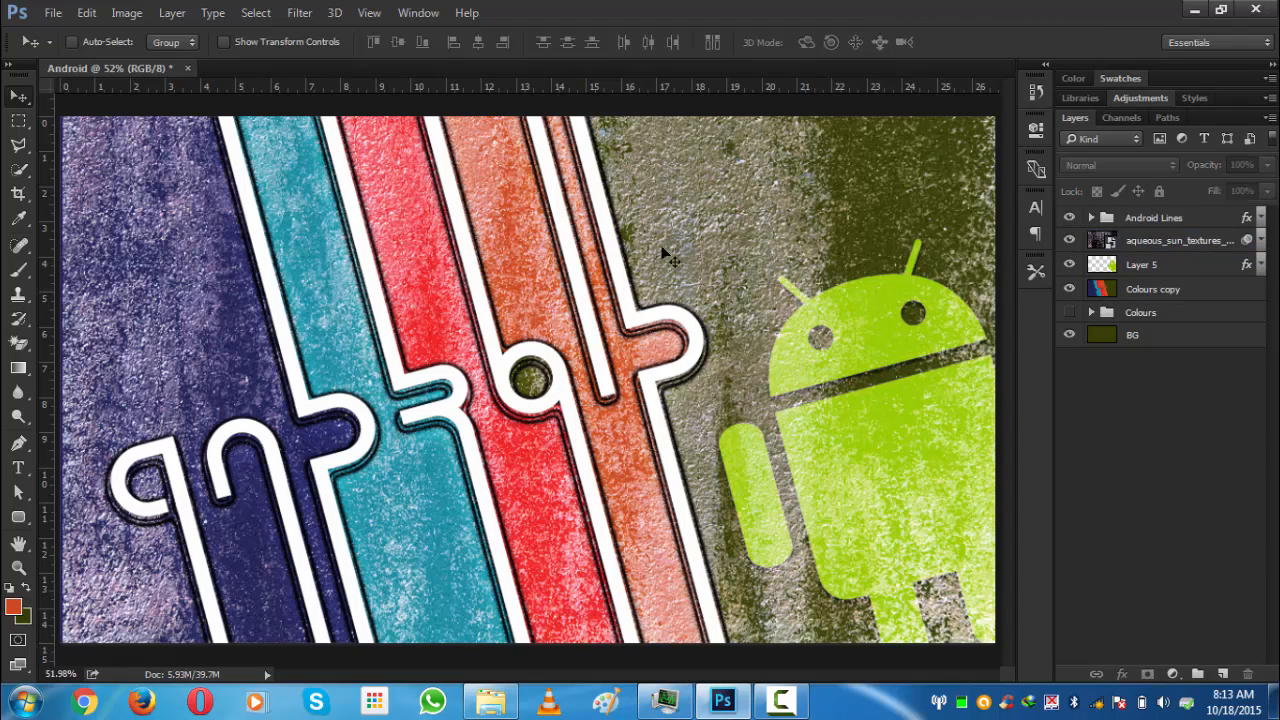
{"action": "left_click", "coordinate": [938, 320]}
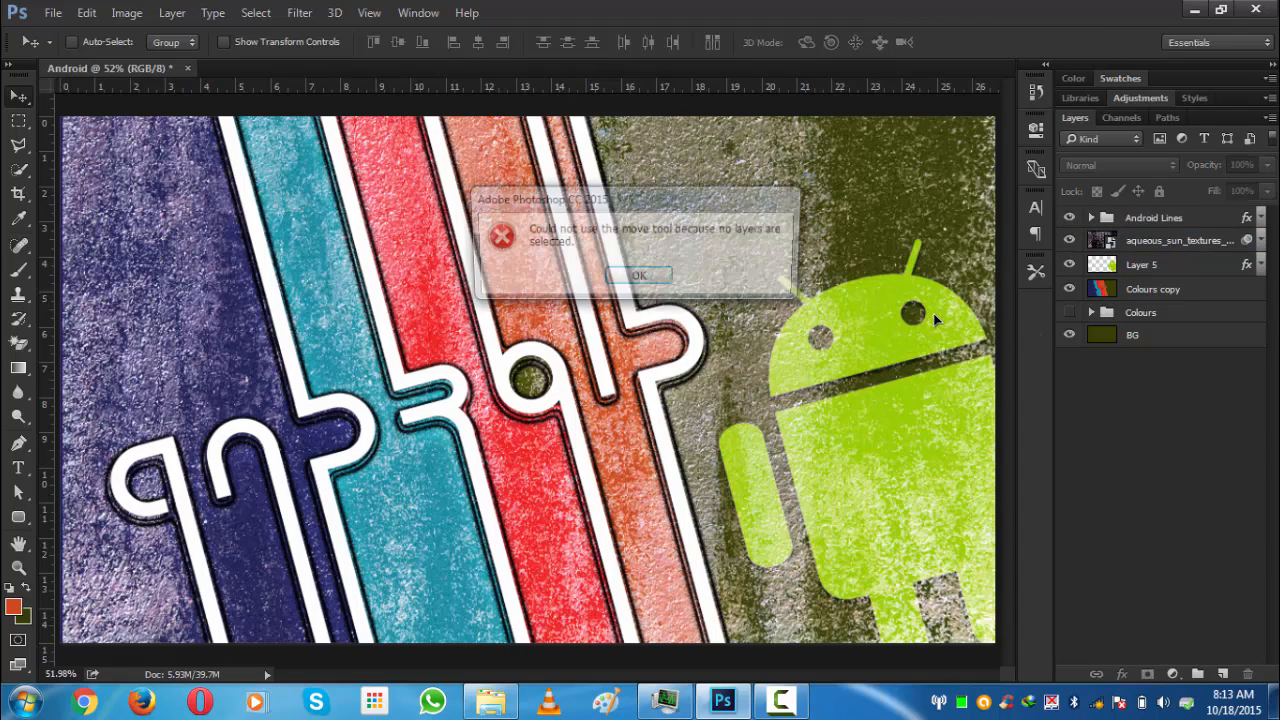
{"action": "left_click", "coordinate": [617, 280]}
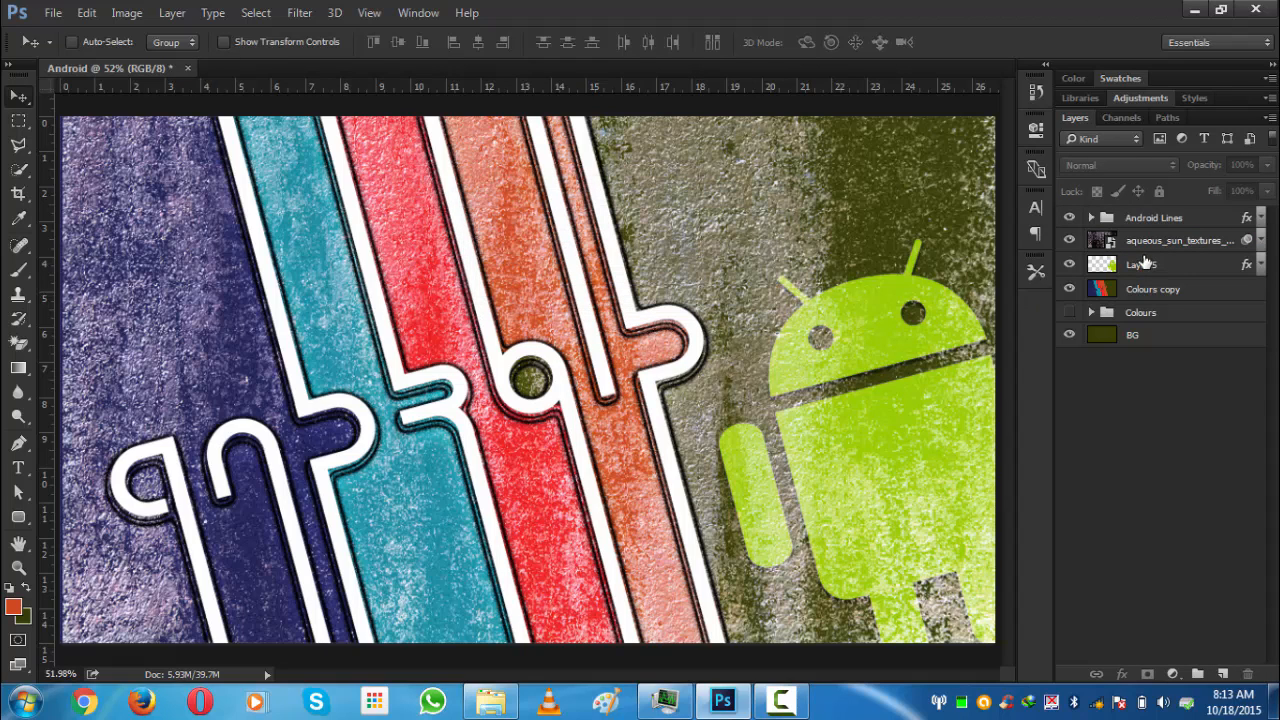
- Duplicate the texture layer and set the copy's blend mode to Overlay
{"action": "left_click", "coordinate": [1142, 245]}
{"action": "key", "text": "ctrl+j"}
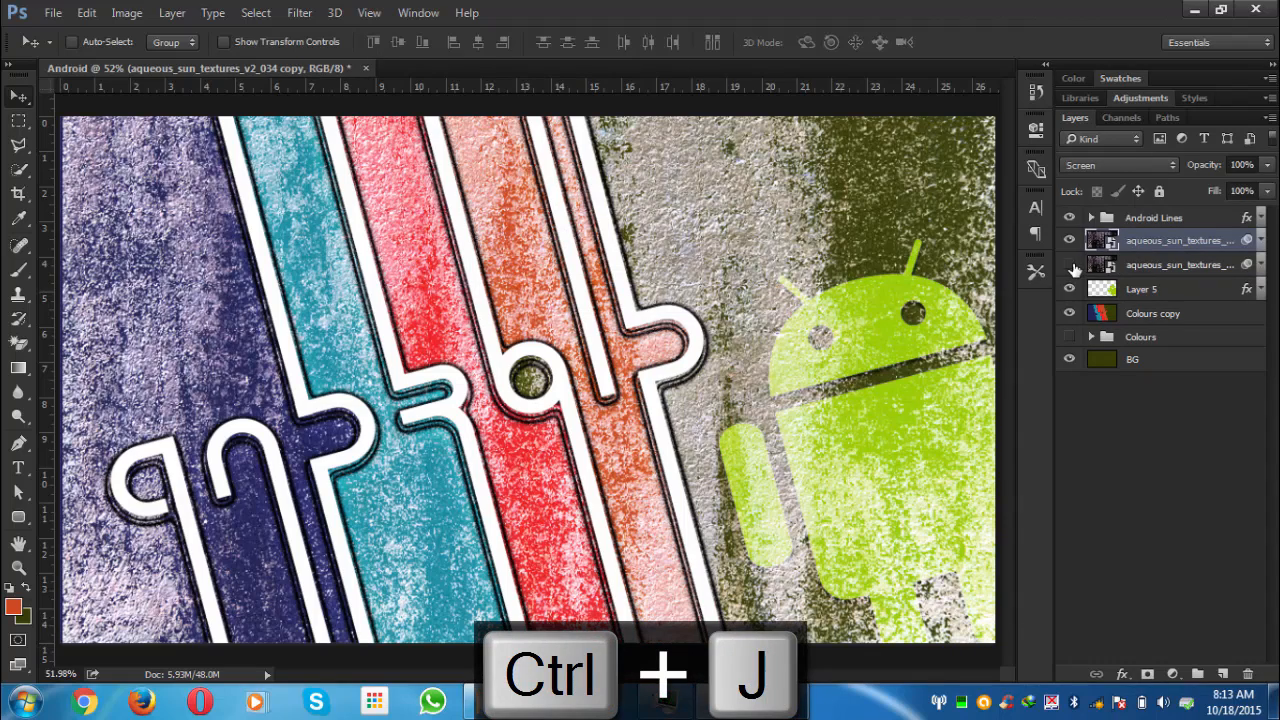
{"action": "scroll", "coordinate": [858, 320], "scroll_direction": "down", "scroll_amount": 1}
{"action": "left_click", "coordinate": [1072, 166]}
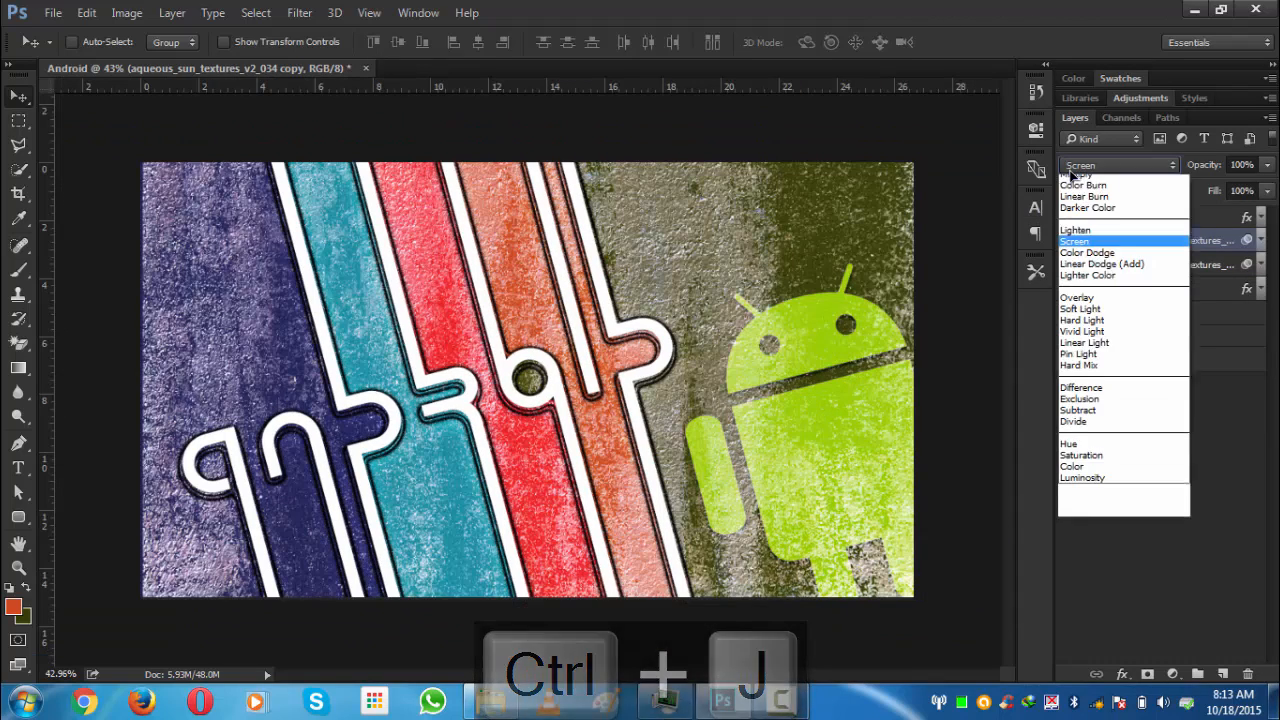
{"action": "left_click", "coordinate": [1079, 352]}
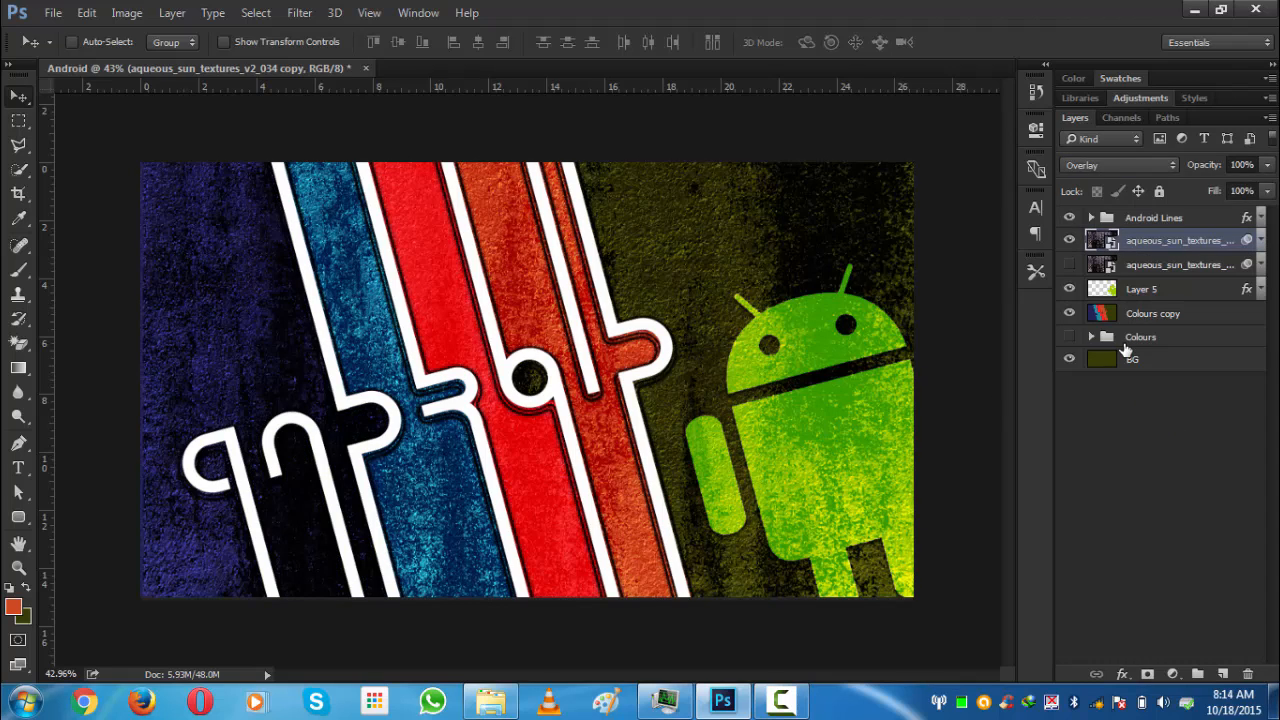
- Invert the duplicated texture layer and hide its visibility
{"action": "key", "text": "ctrl+i"}
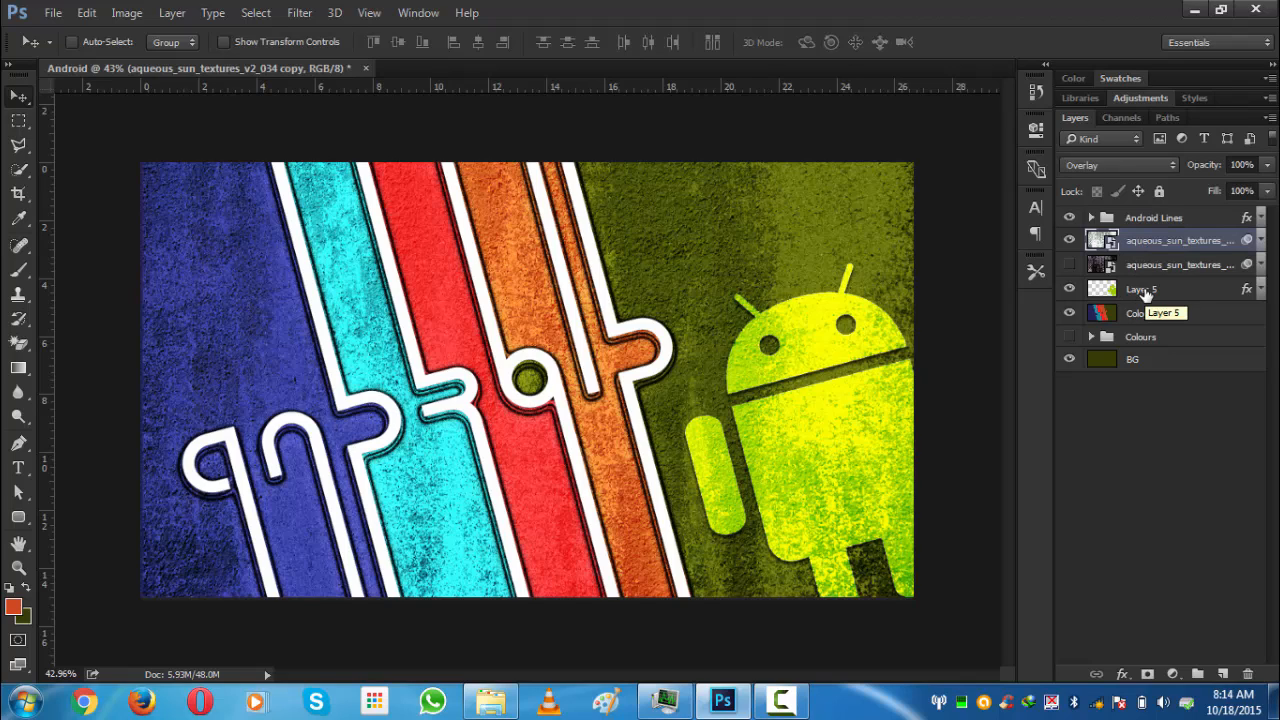
{"action": "key", "text": "ctrl"}
{"action": "left_click", "coordinate": [1140, 426]}
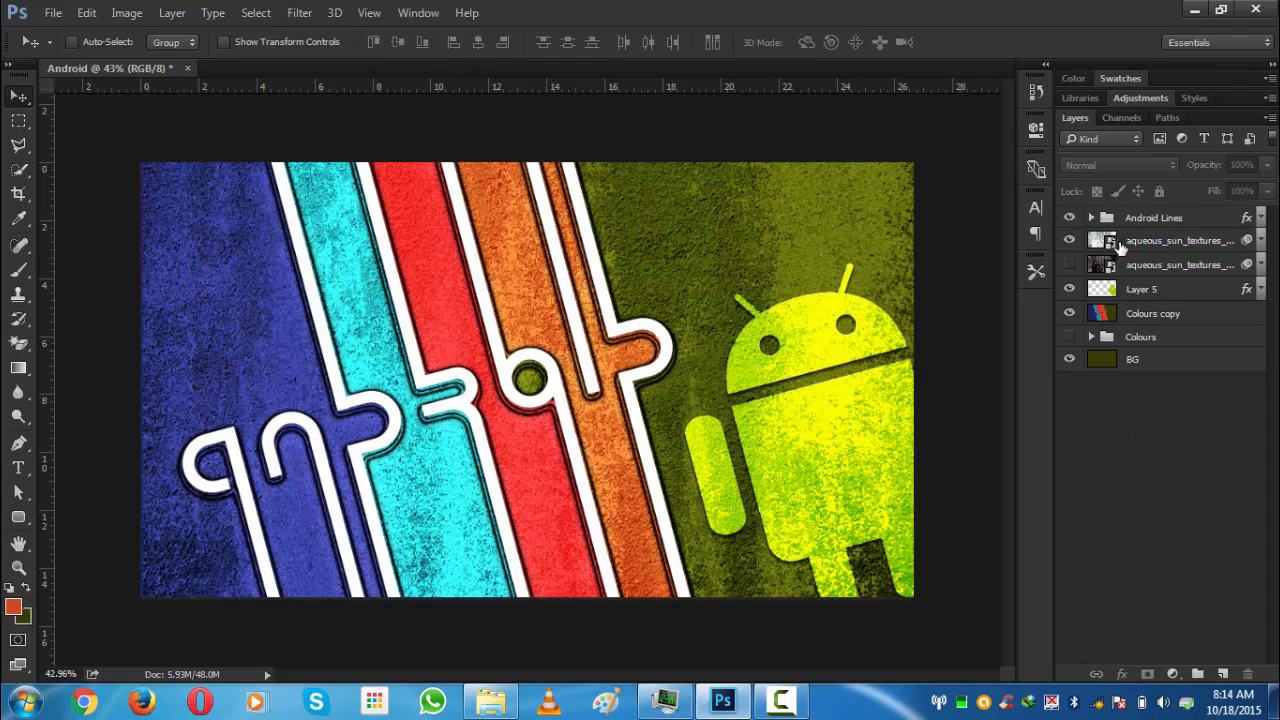
{"action": "left_click", "coordinate": [1120, 248]}
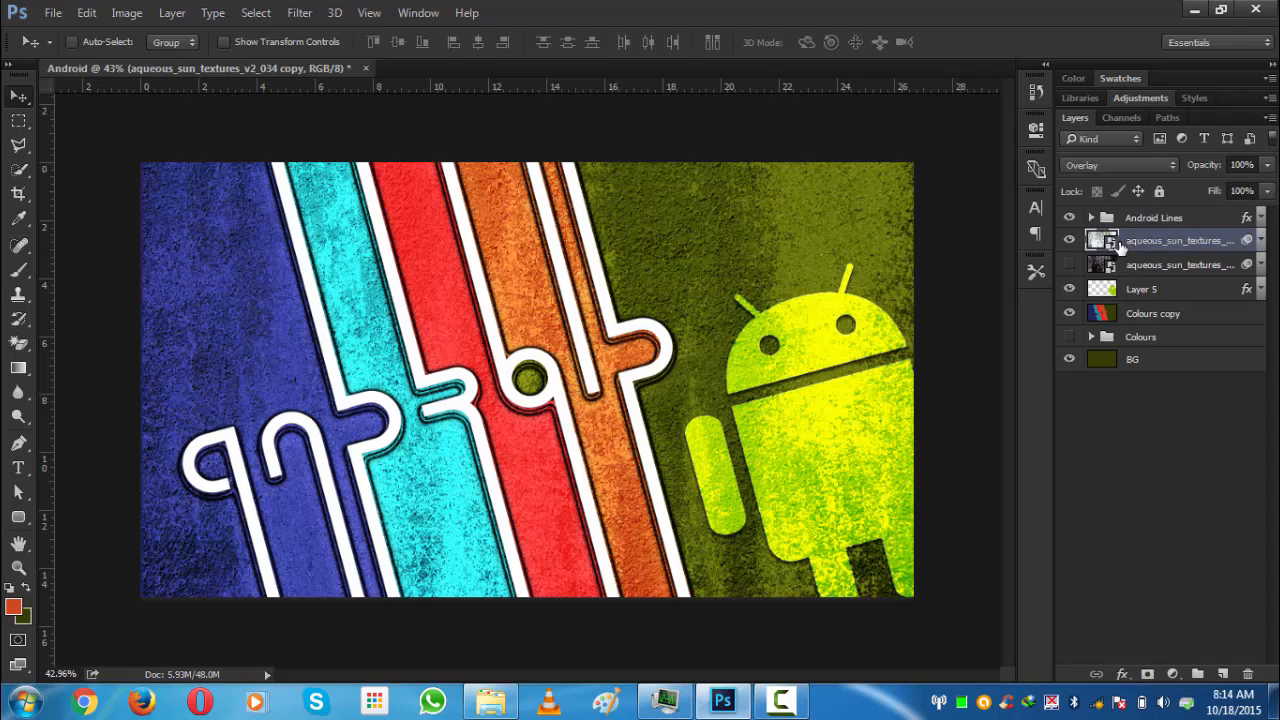
{"action": "left_click", "coordinate": [1173, 410]}
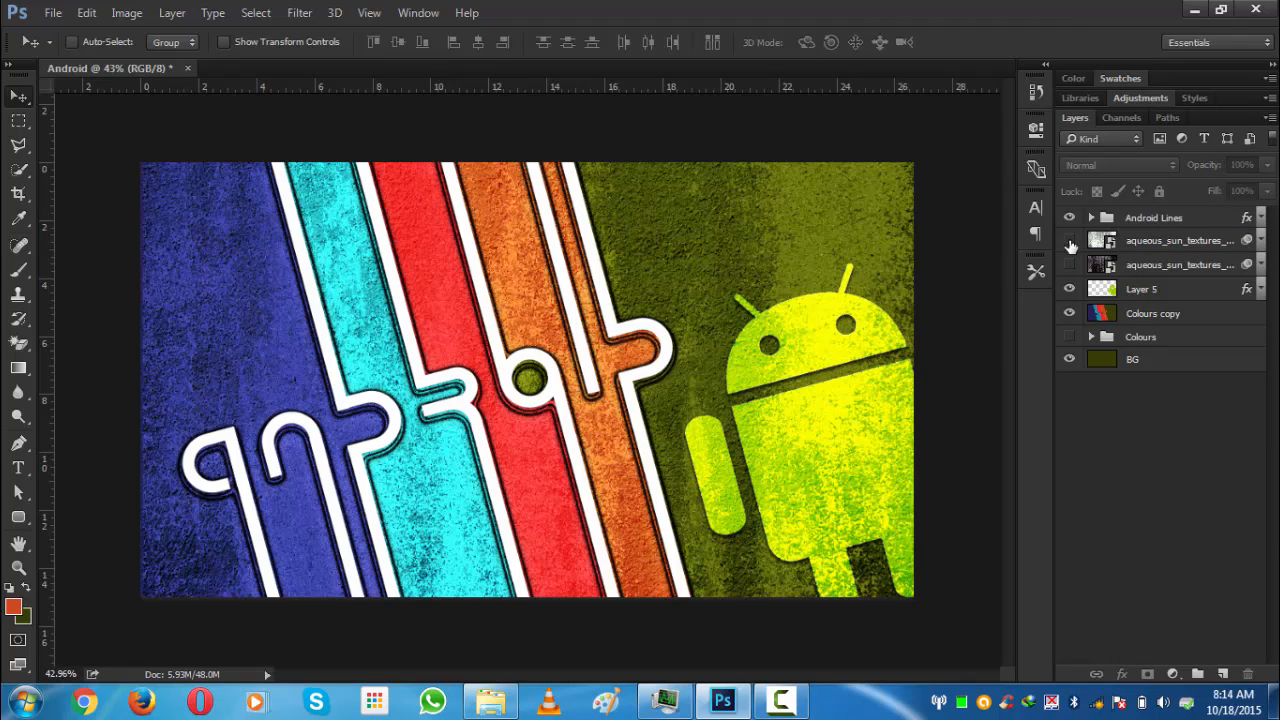
{"action": "left_click", "coordinate": [1070, 243]}
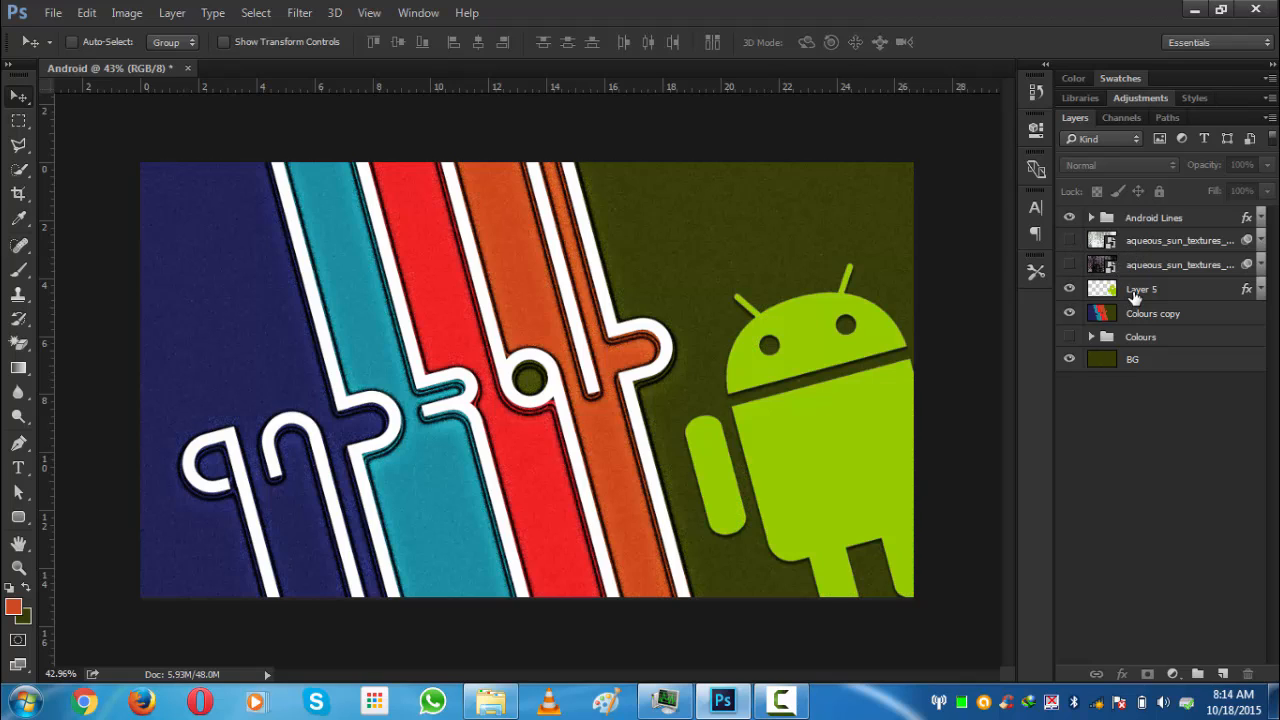
- Duplicate the Colours copy layer and apply Add Noise at 50% with Gaussian distribution and Monochromatic
{"action": "left_click", "coordinate": [1127, 318]}
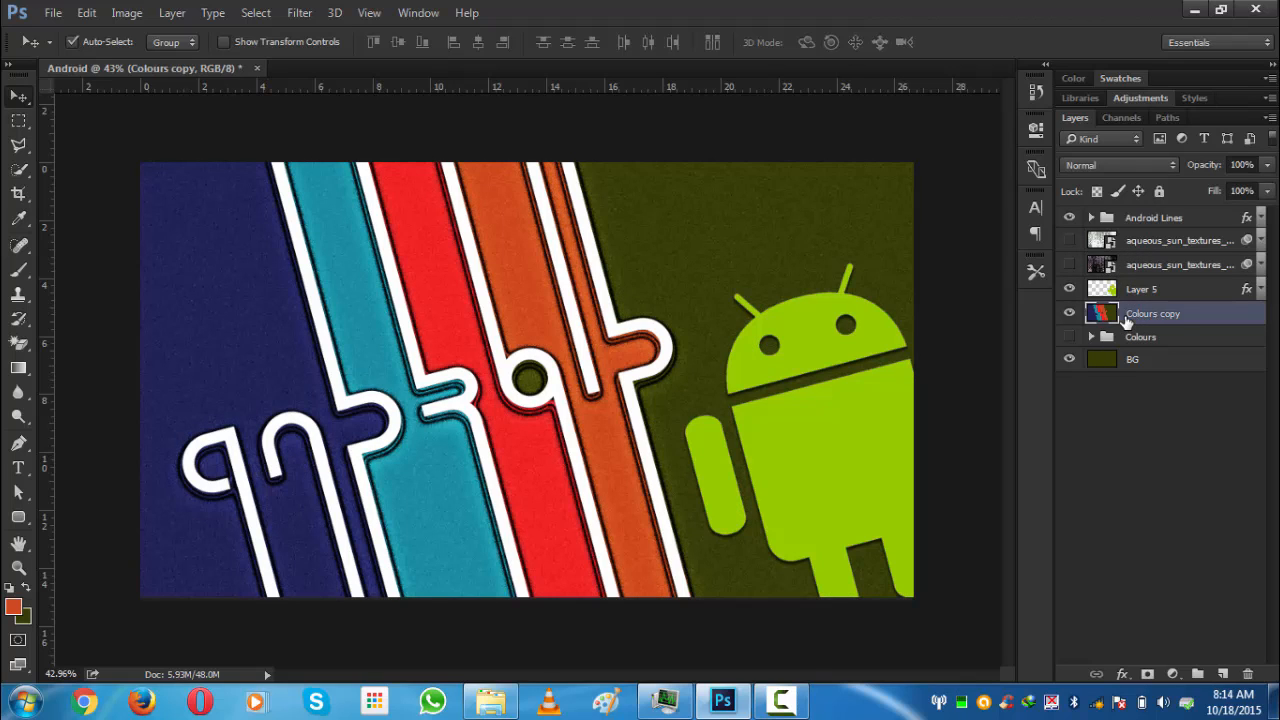
{"action": "key", "text": "ctrl+j"}
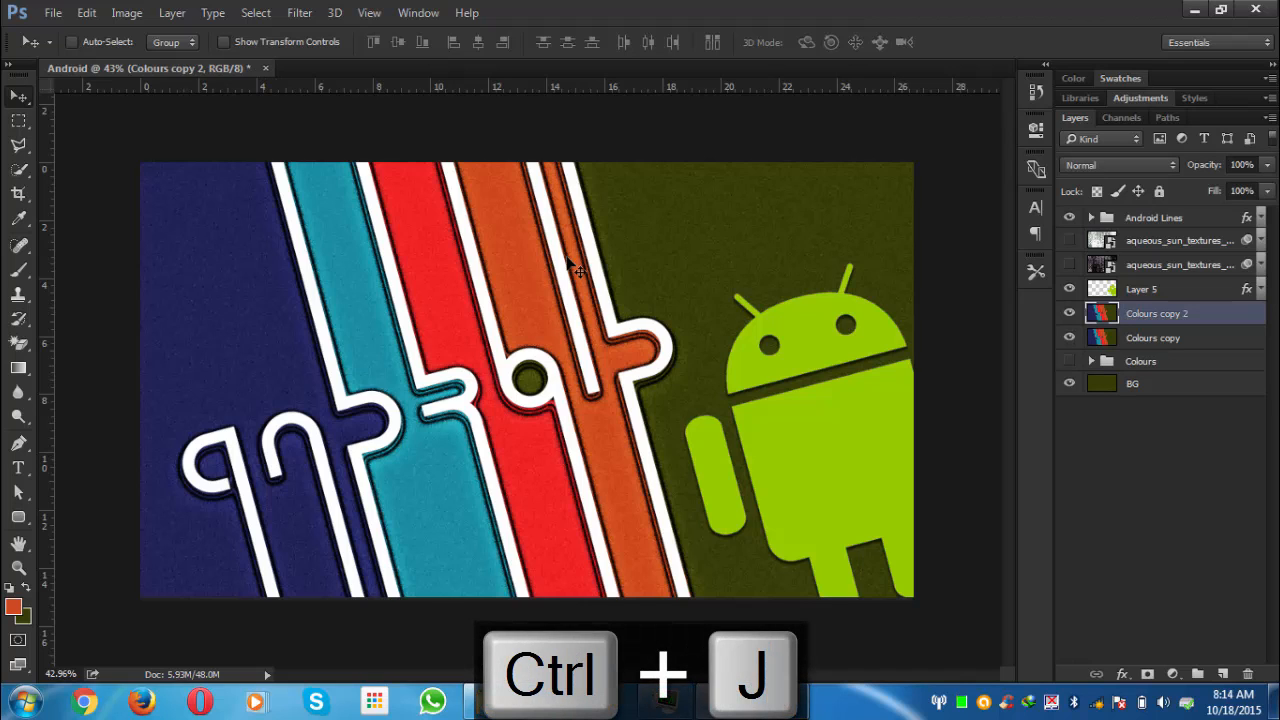
{"action": "left_click", "coordinate": [302, 14]}
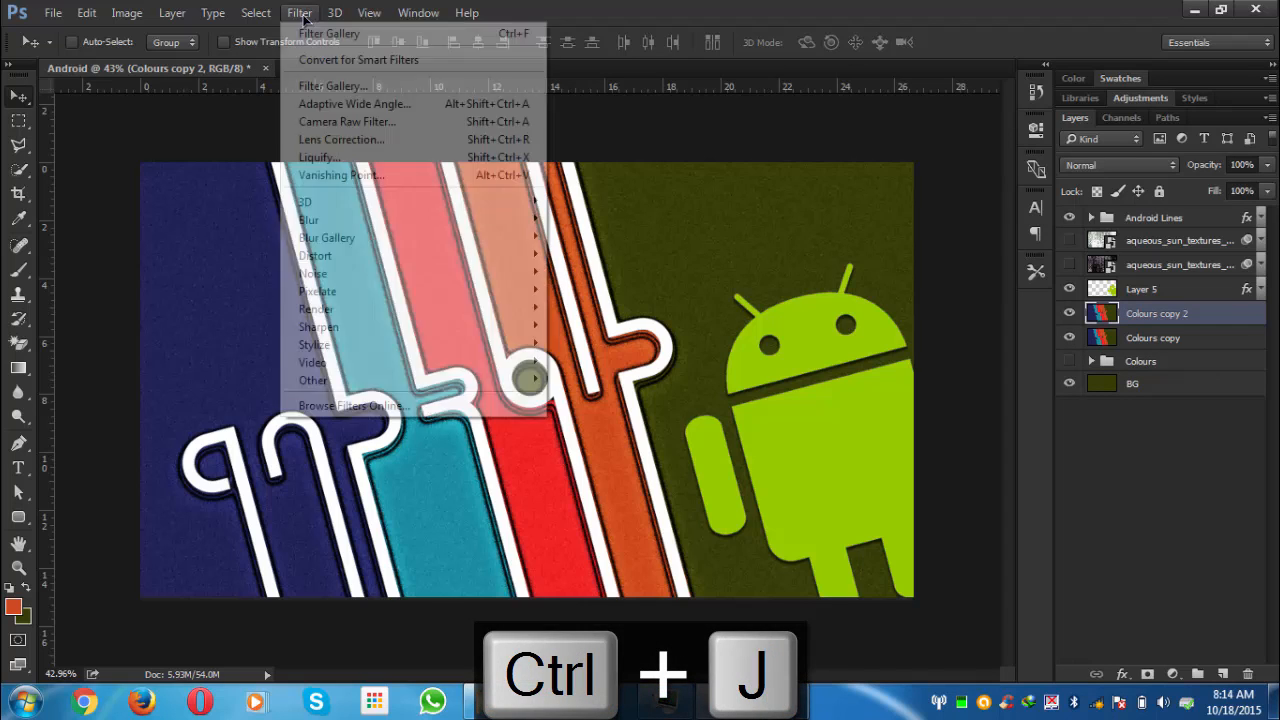
{"action": "mouse_move", "coordinate": [375, 266]}
{"action": "left_click", "coordinate": [589, 272]}
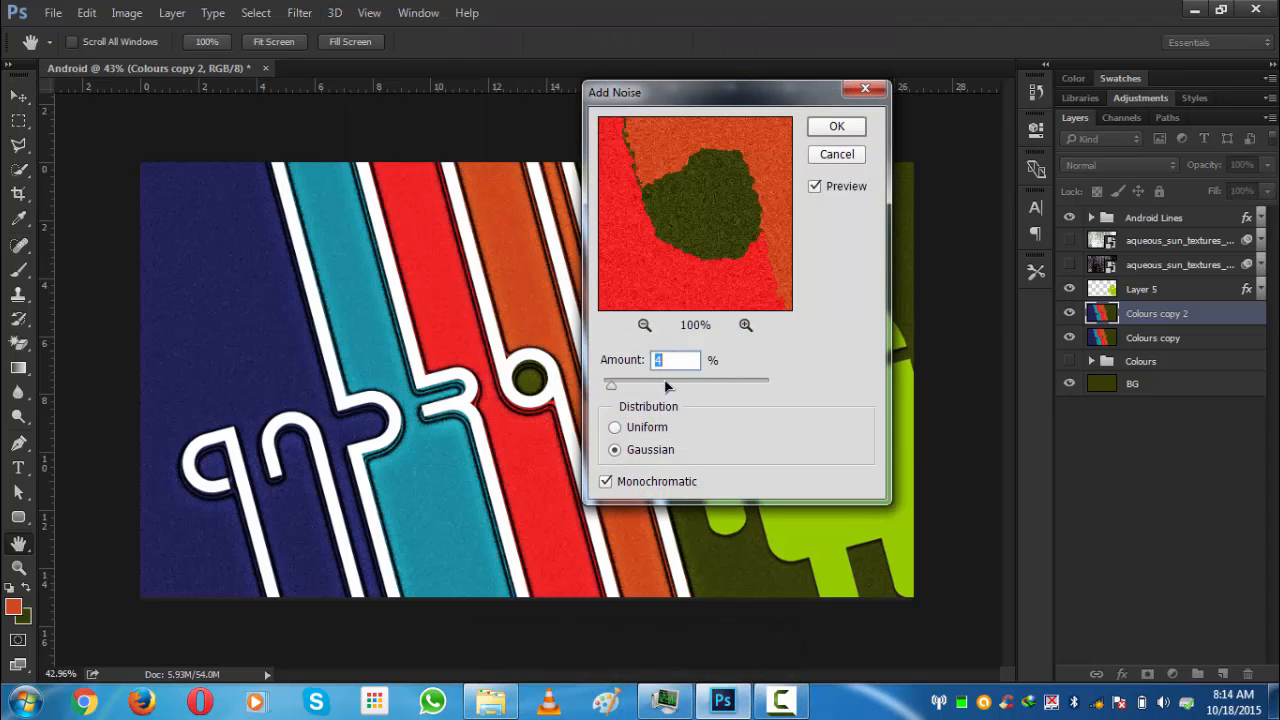
{"action": "left_click", "coordinate": [667, 385]}
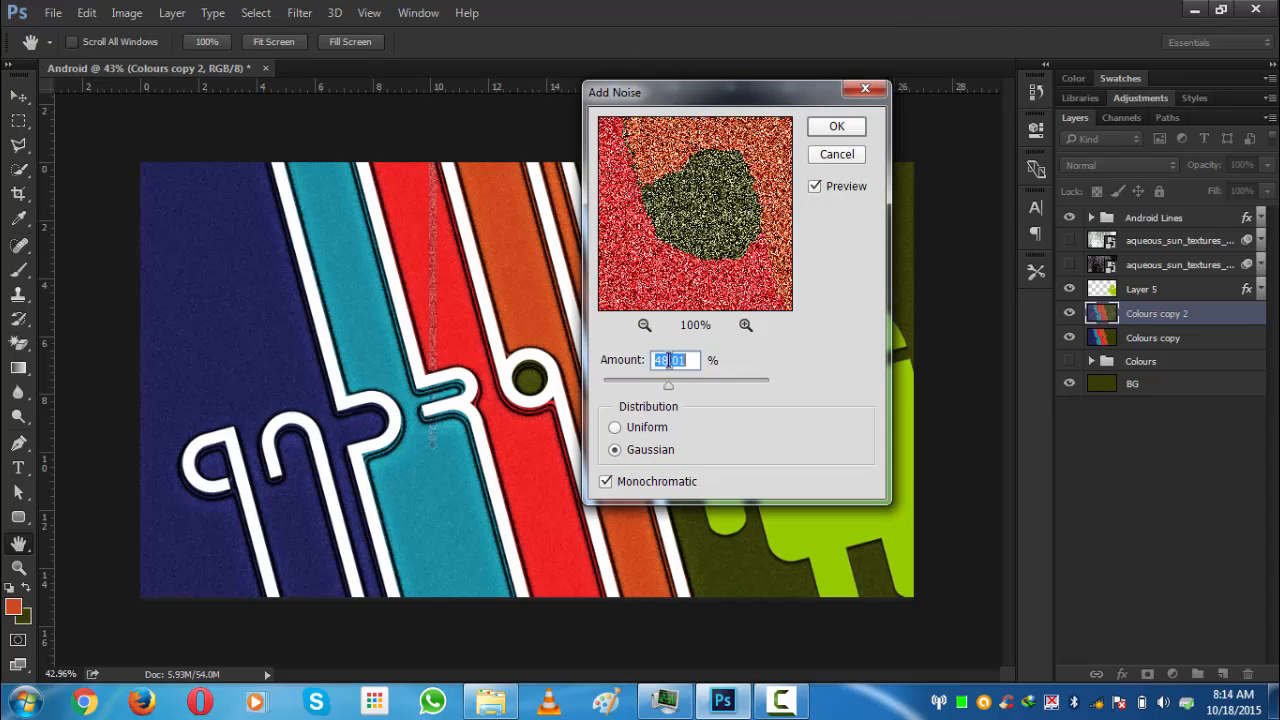
{"action": "type", "text": "50"}
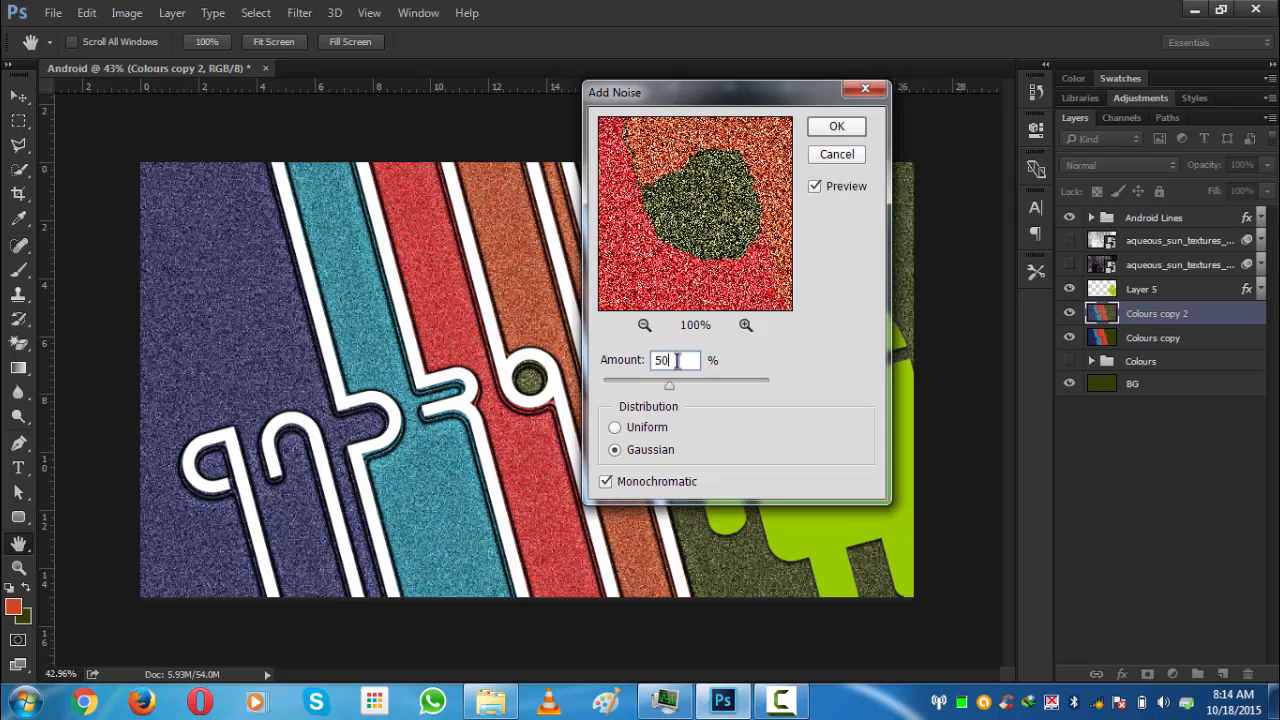
{"action": "left_click", "coordinate": [822, 126]}
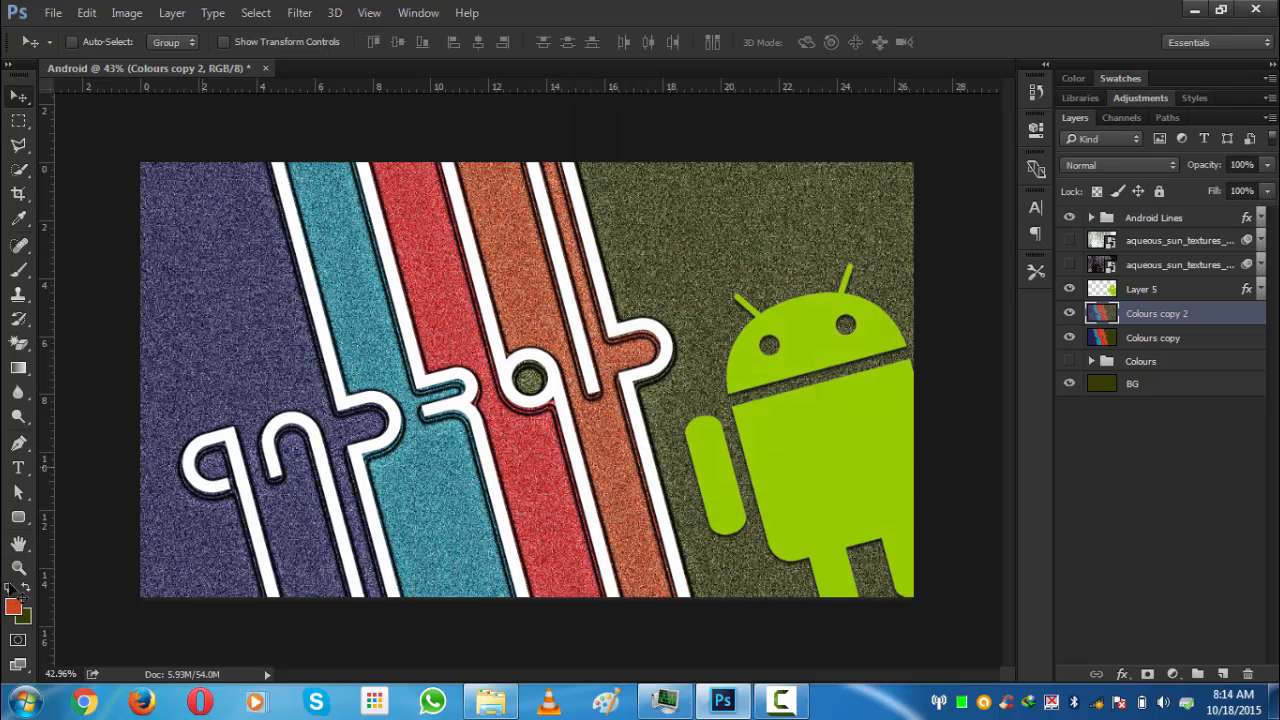
- Reset the default colours and apply a Motion Blur with a 15° angle and 2000 pixel distance
{"action": "left_click", "coordinate": [12, 588]}
{"action": "left_click", "coordinate": [299, 12]}
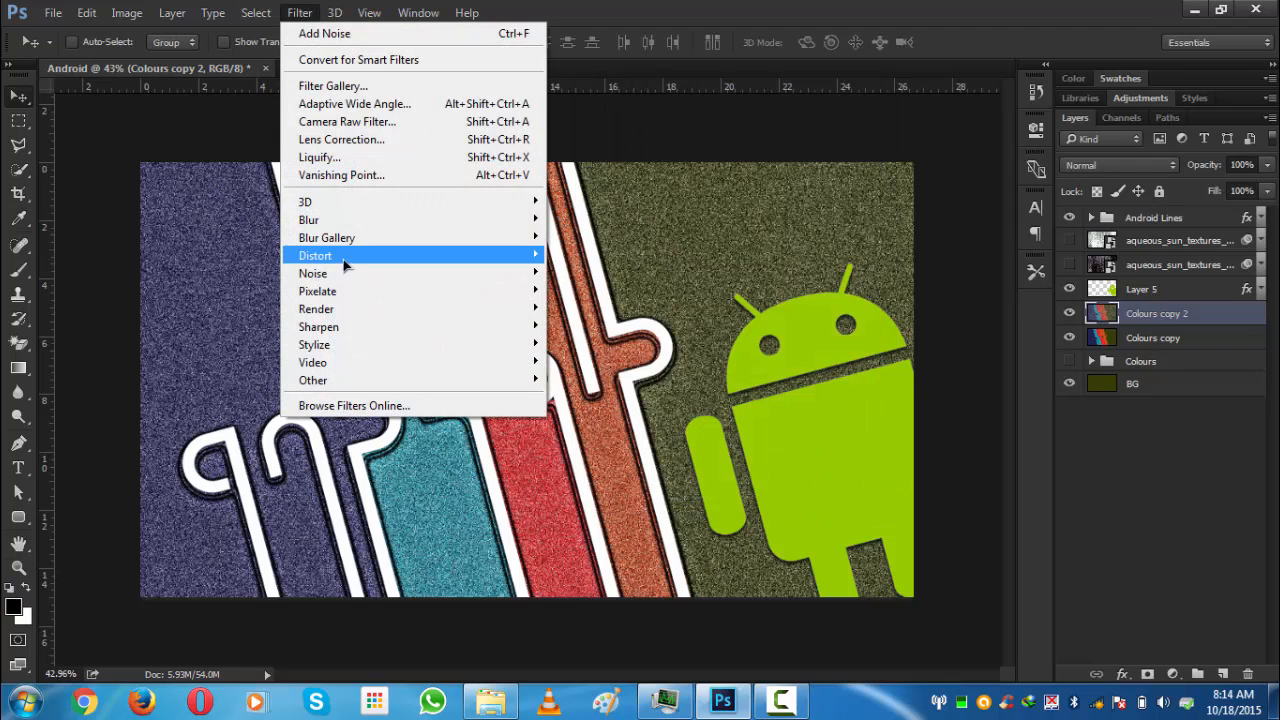
{"action": "mouse_move", "coordinate": [365, 224]}
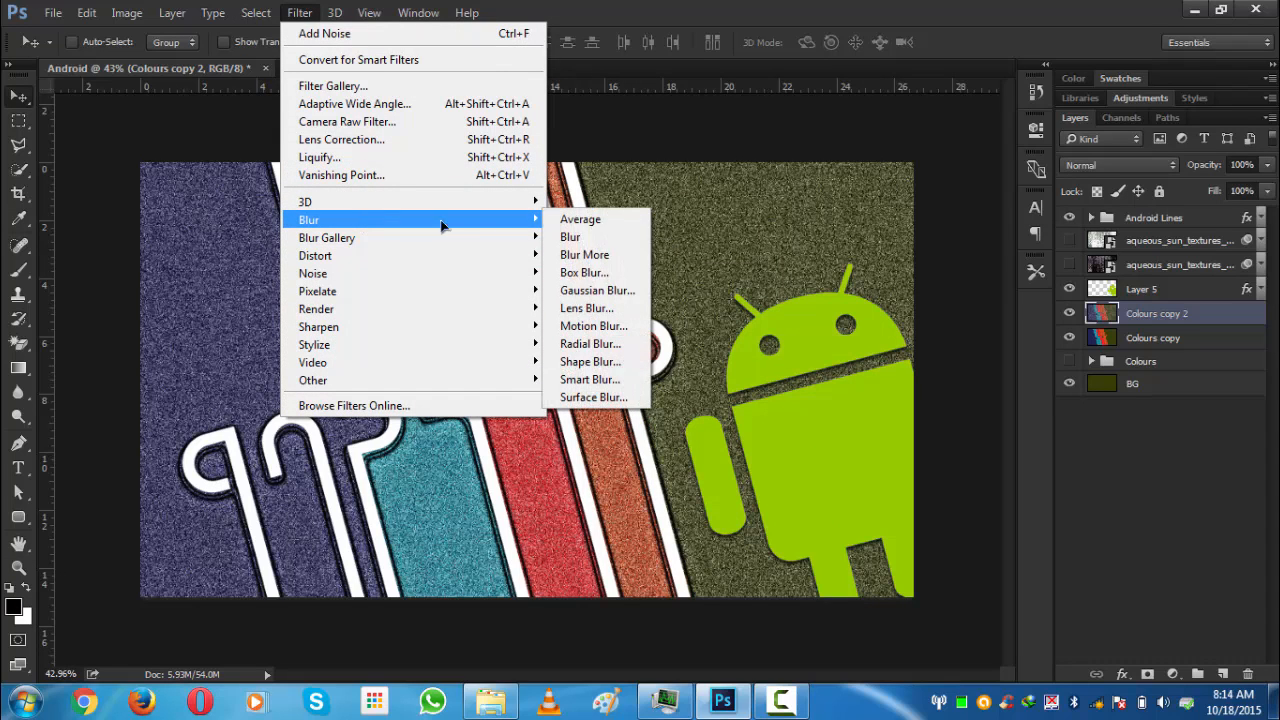
{"action": "left_click", "coordinate": [597, 325]}
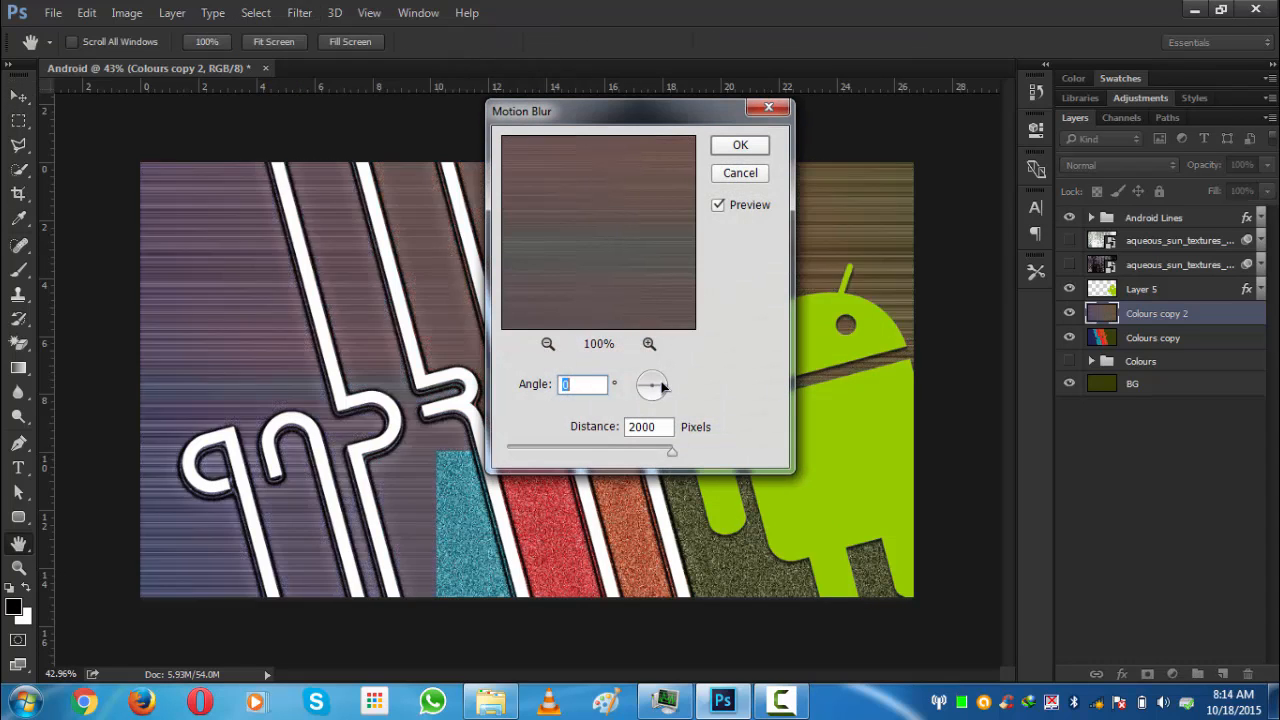
{"action": "left_click_drag", "start_coordinate": [662, 386], "coordinate": [668, 387]}
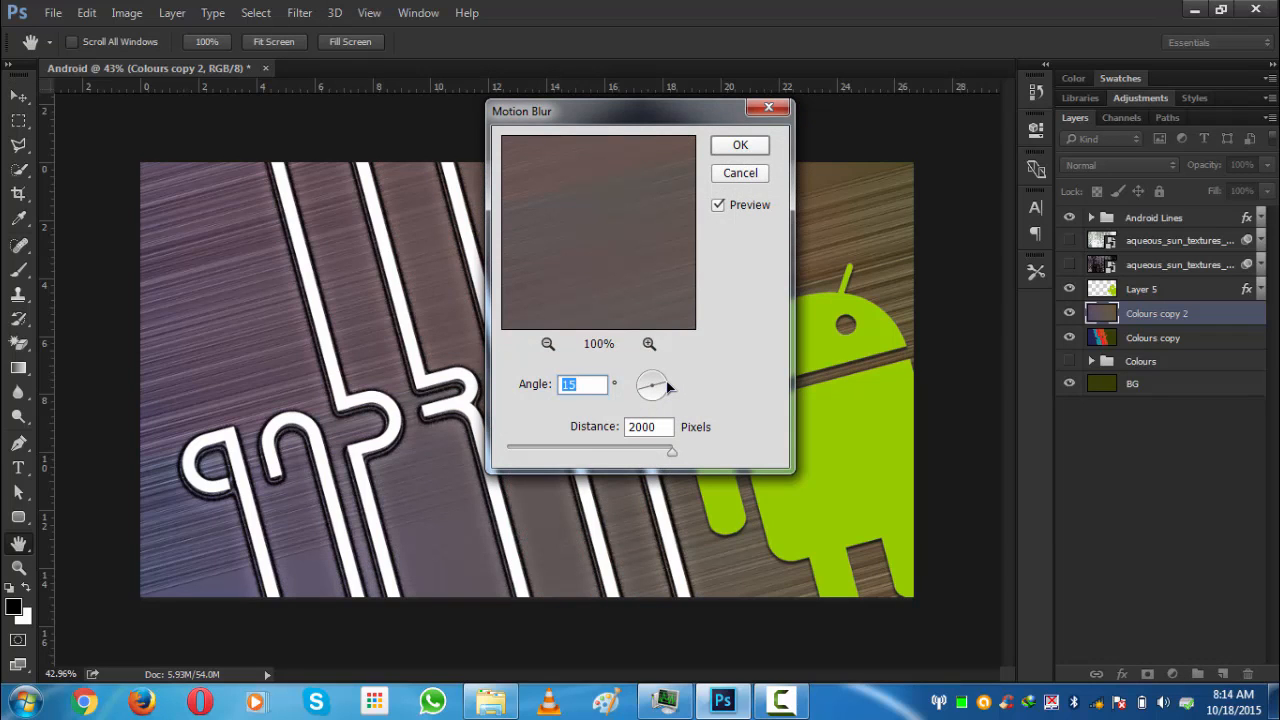
{"action": "left_click", "coordinate": [746, 150]}
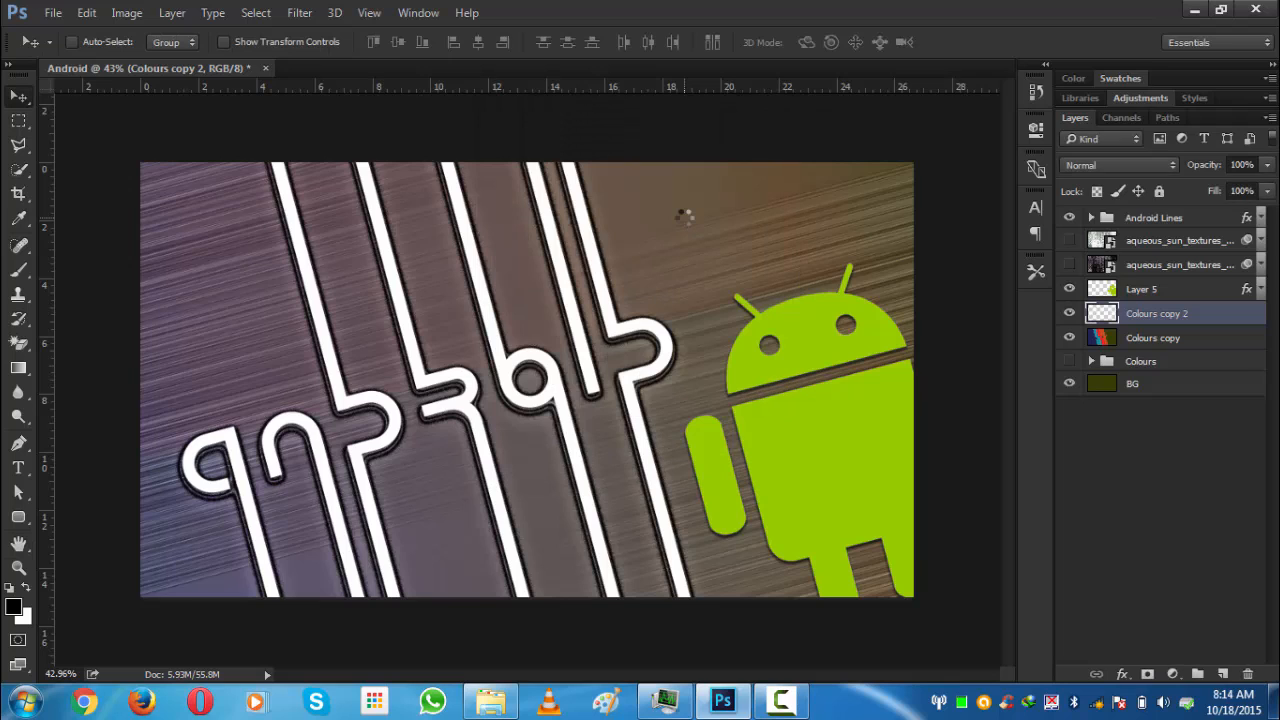
- Reapply the Motion Blur twice and step back one application
{"action": "key", "text": "ctrl+f"}
{"action": "key", "text": "ctrl+f"}
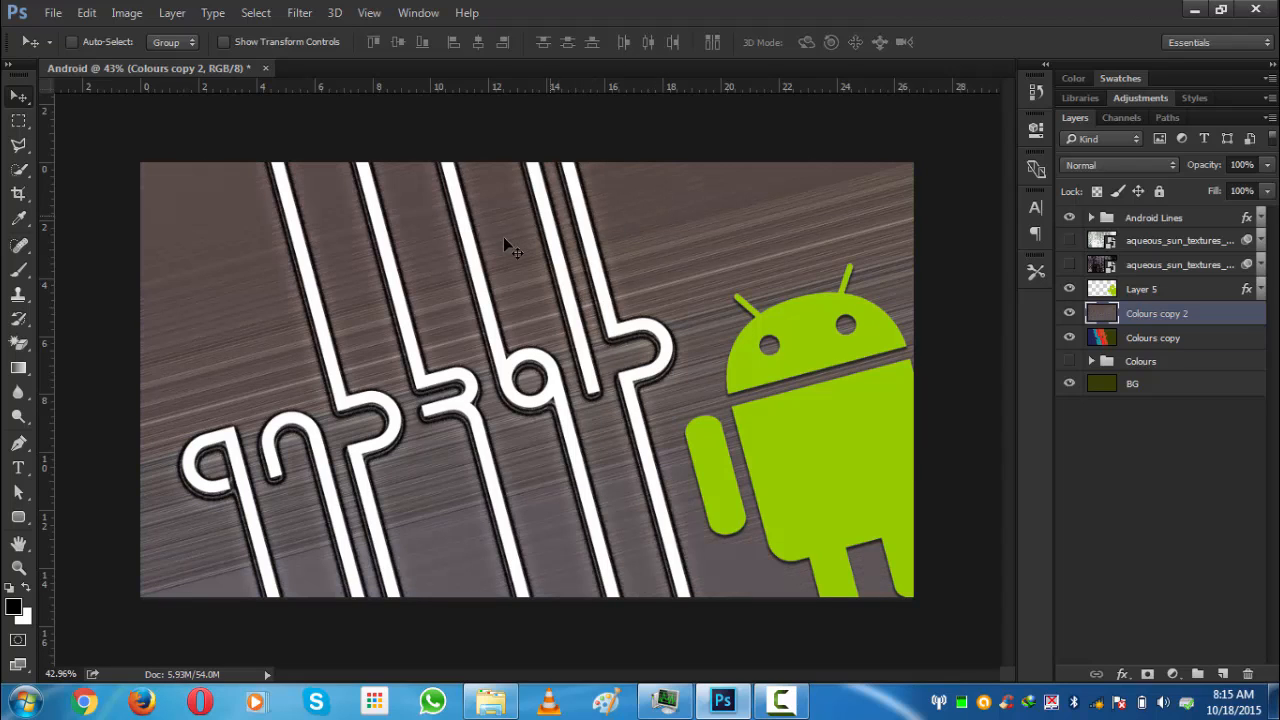
{"action": "key", "text": "ctrl+alt+z"}
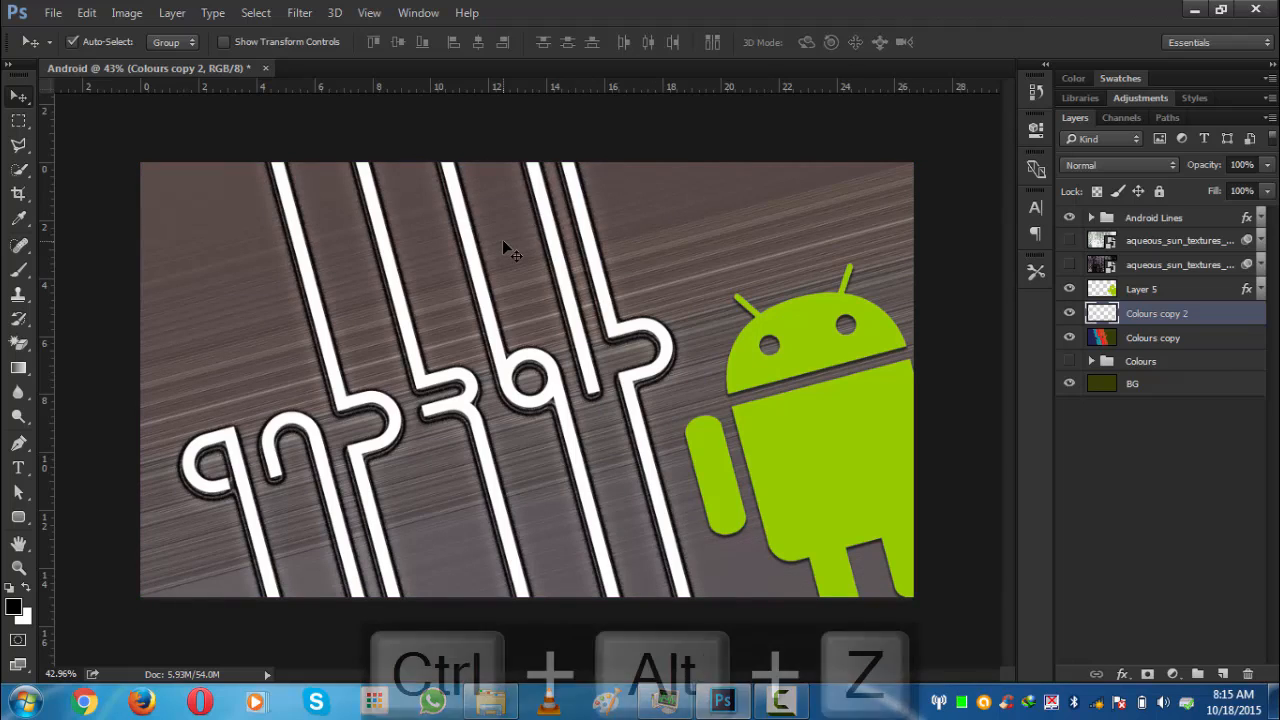
- Step back in history to remove the Colours copy 2 layer, and reselect the Colours copy layer
{"action": "left_click", "coordinate": [1117, 491]}
{"action": "left_click", "coordinate": [1149, 316]}
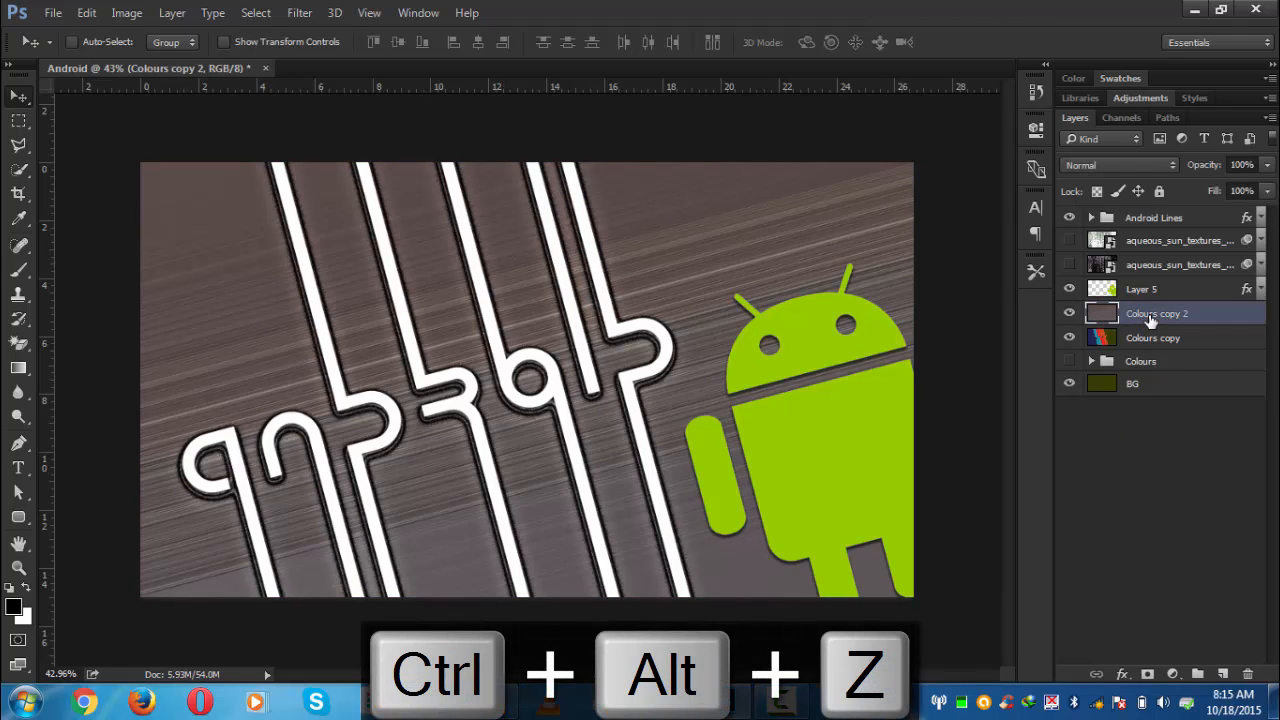
{"action": "key", "text": "ctrl+alt+z"}
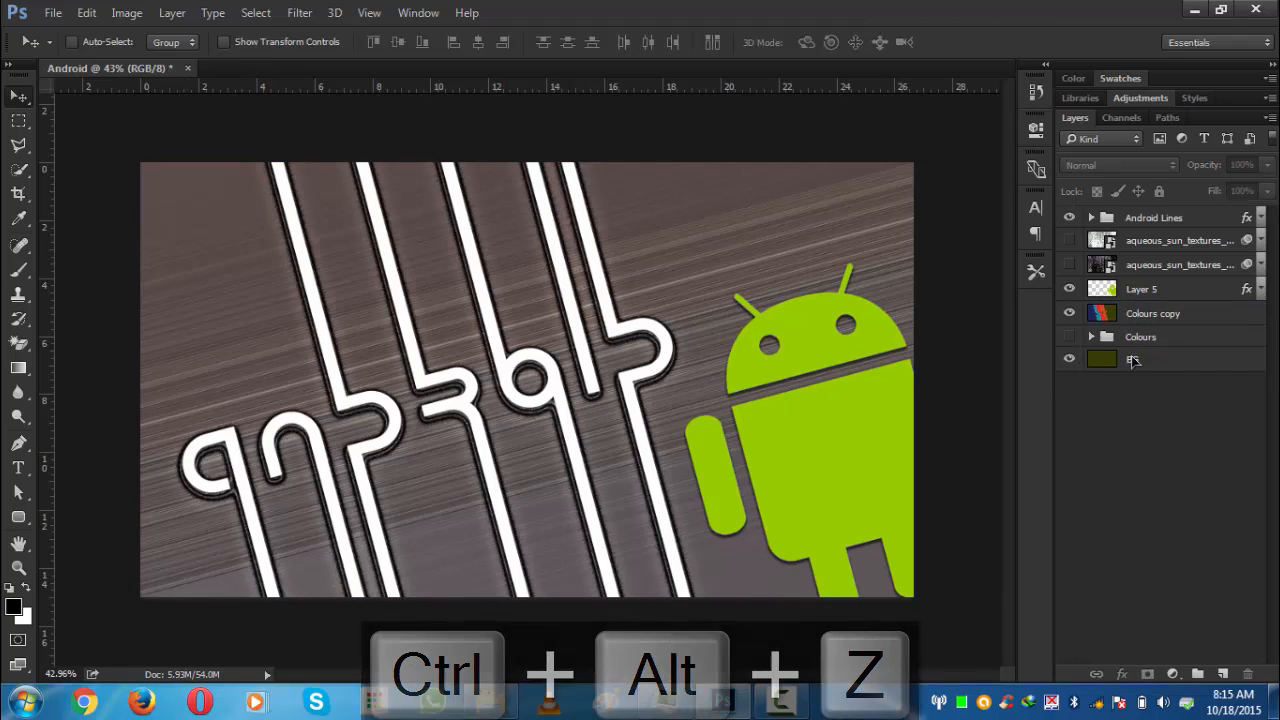
{"action": "left_click", "coordinate": [1146, 311]}
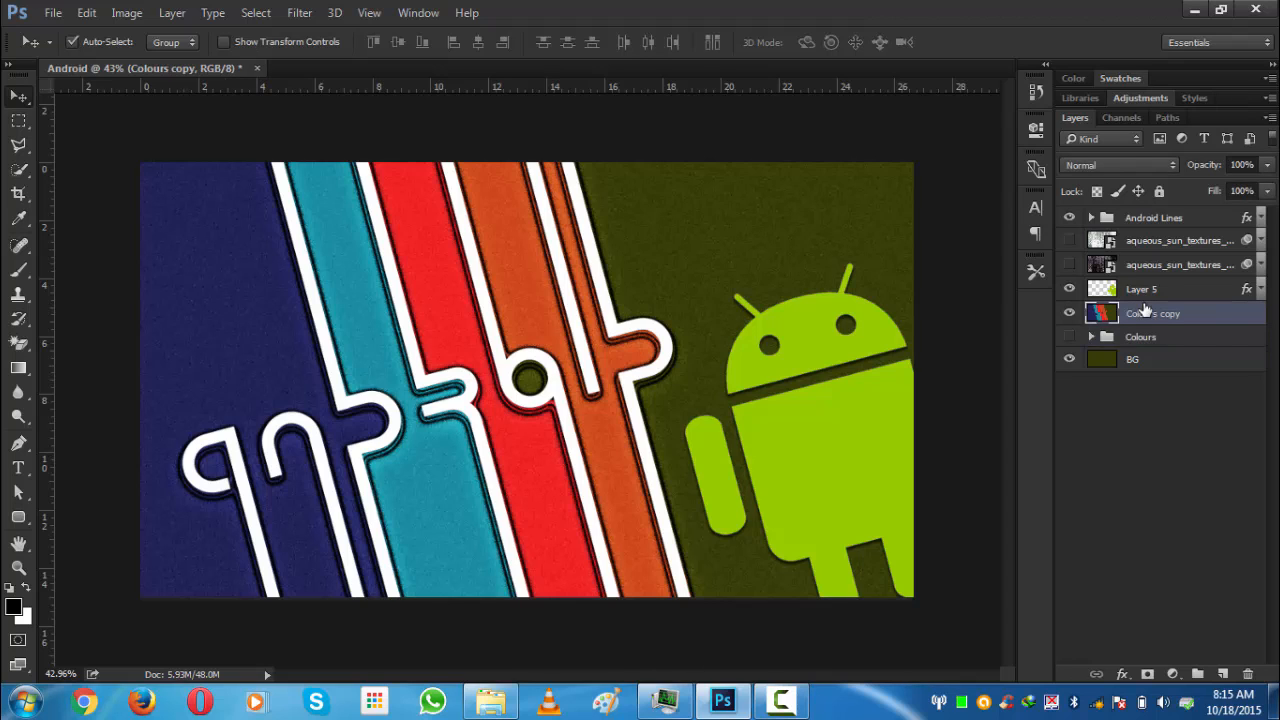
- Duplicate the Colours copy layer and apply Add Noise at 50% with Gaussian distribution and Monochromatic
{"action": "key", "text": "ctrl+j"}
{"action": "left_click", "coordinate": [299, 12]}
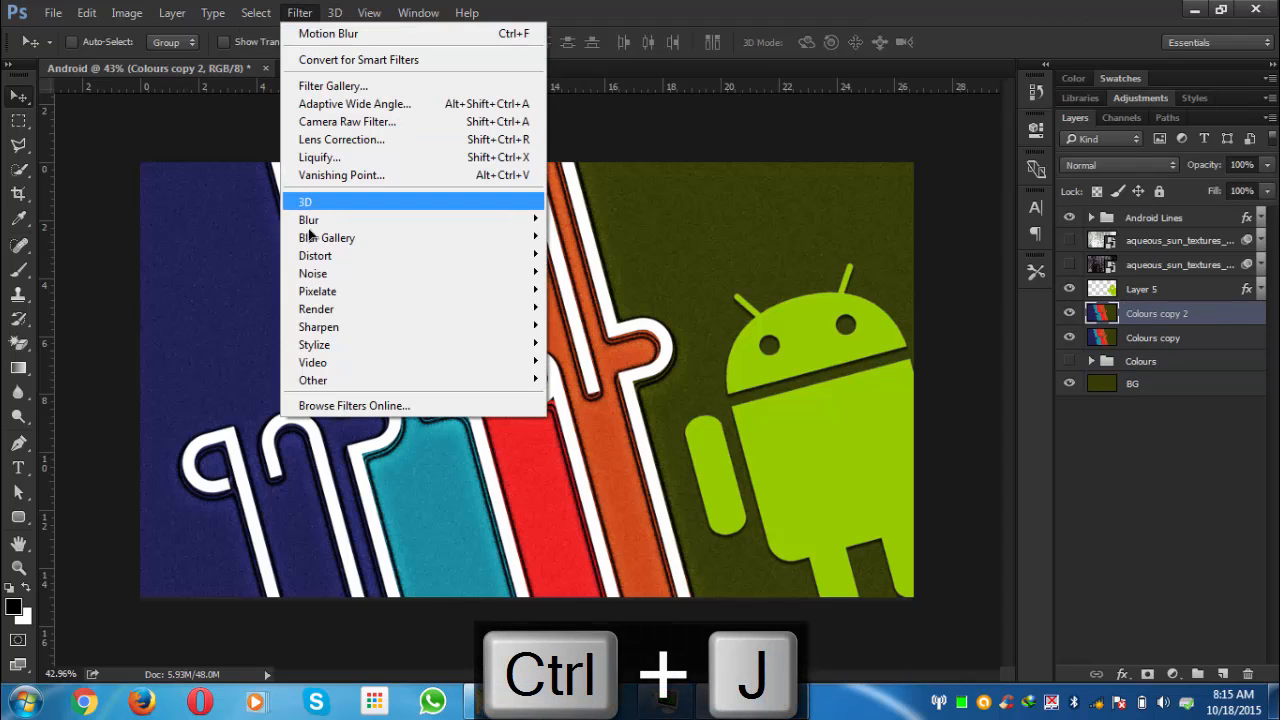
{"action": "mouse_move", "coordinate": [477, 274]}
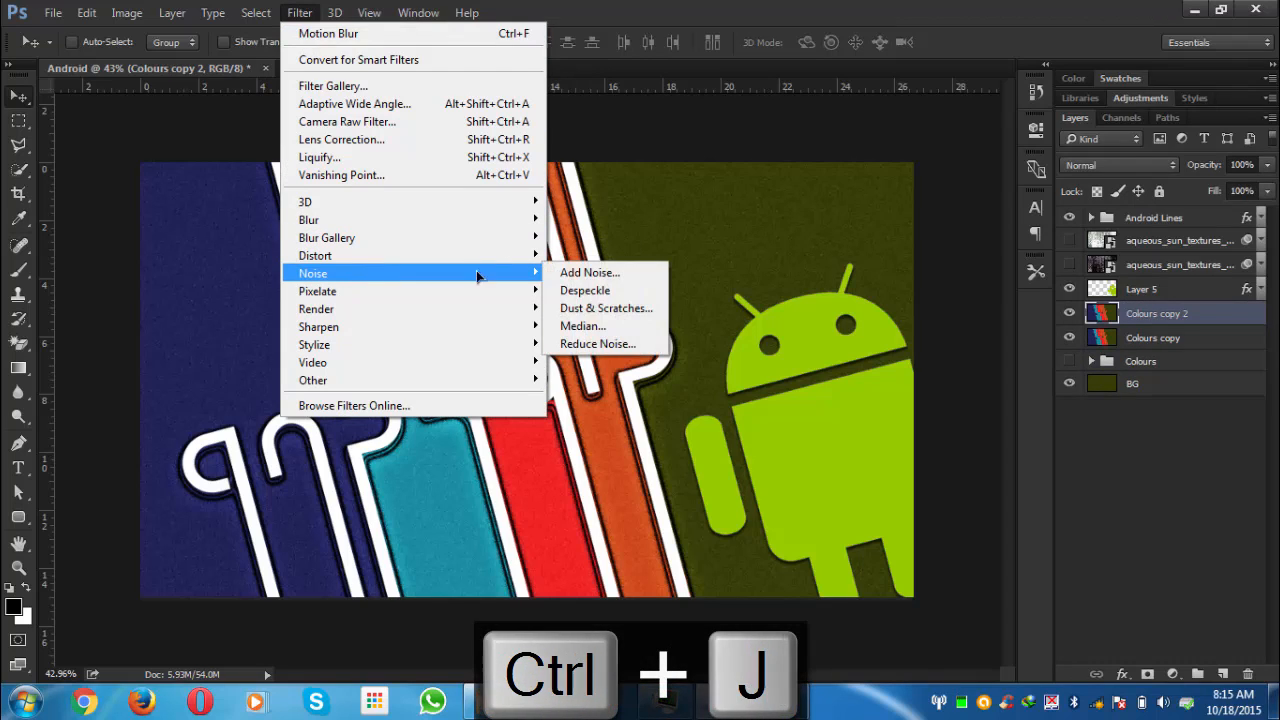
{"action": "left_click", "coordinate": [588, 272]}
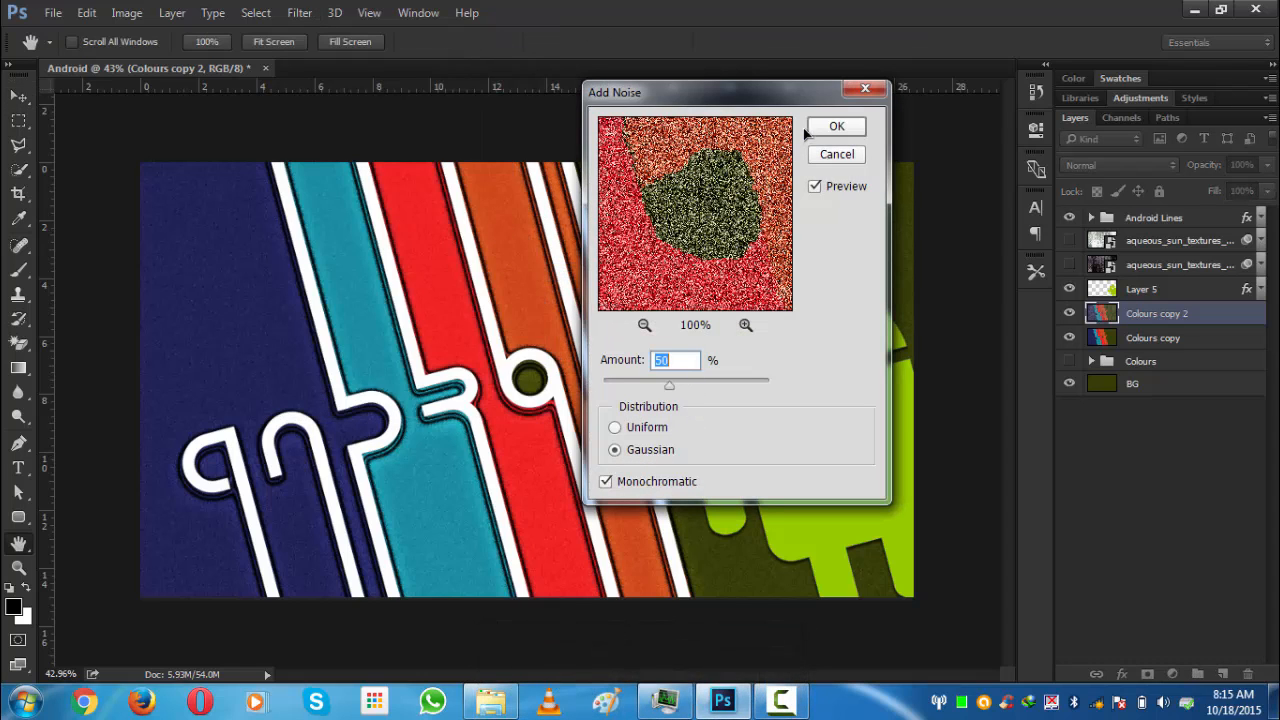
{"action": "left_click", "coordinate": [836, 126]}
- Apply a Motion Blur to the duplicate with a 0° angle and 2000 pixel distance
{"action": "left_click", "coordinate": [300, 13]}
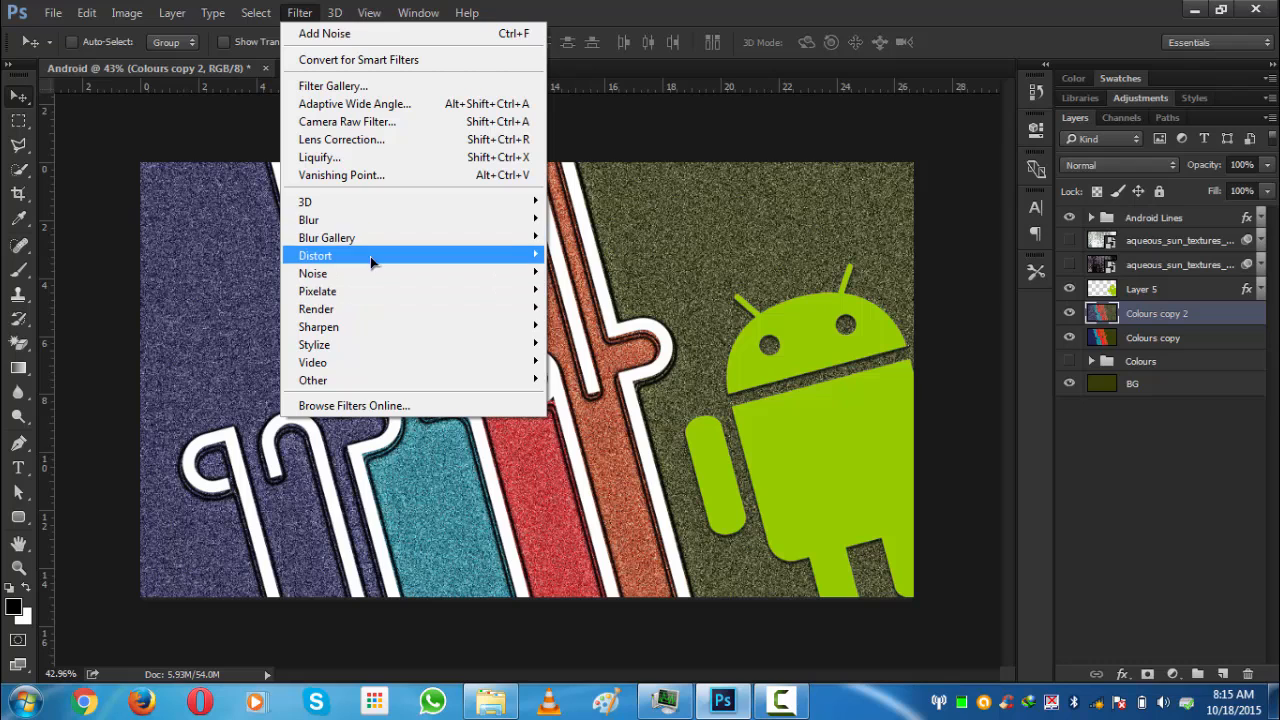
{"action": "mouse_move", "coordinate": [368, 220]}
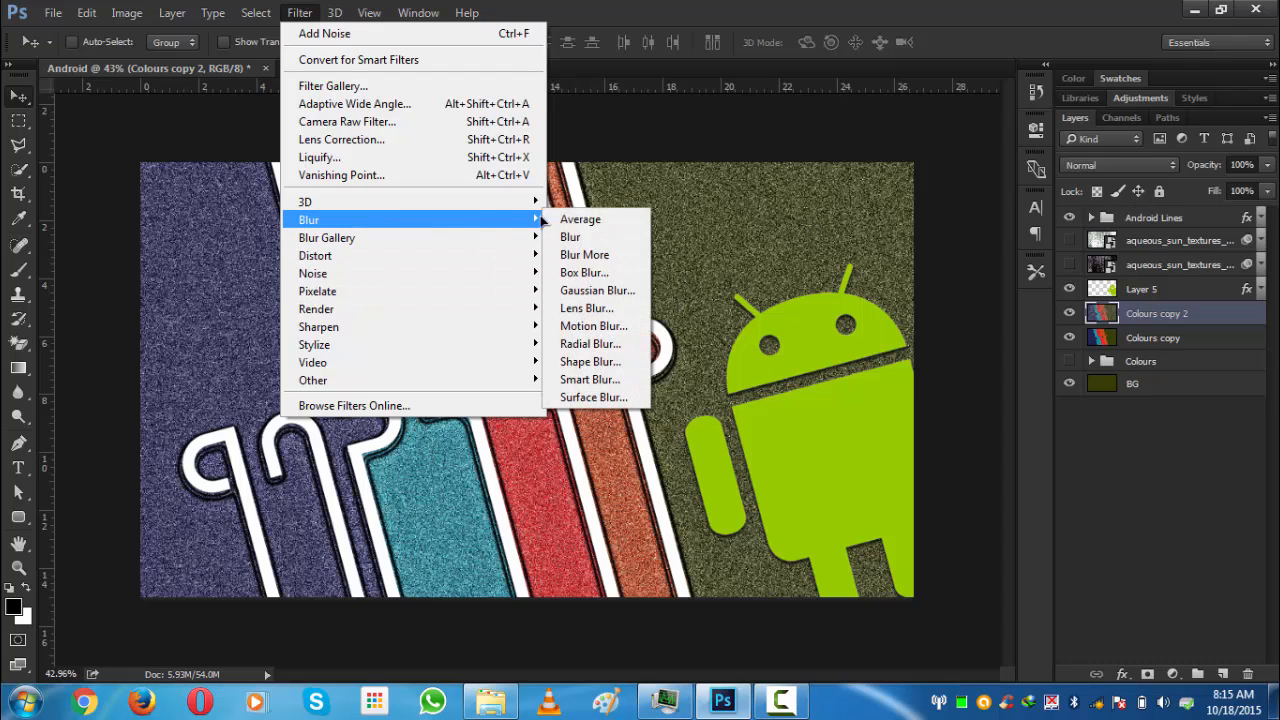
{"action": "left_click", "coordinate": [590, 326]}
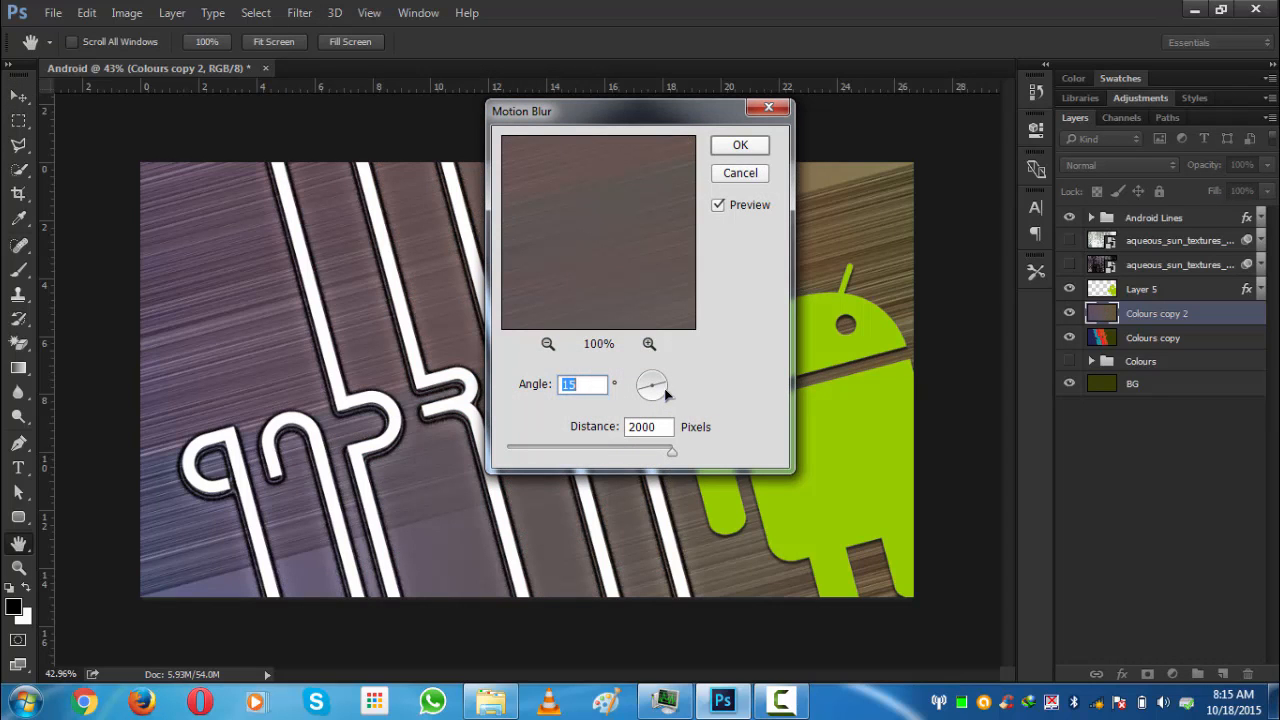
{"action": "type", "text": "0"}
{"action": "left_click", "coordinate": [726, 141]}
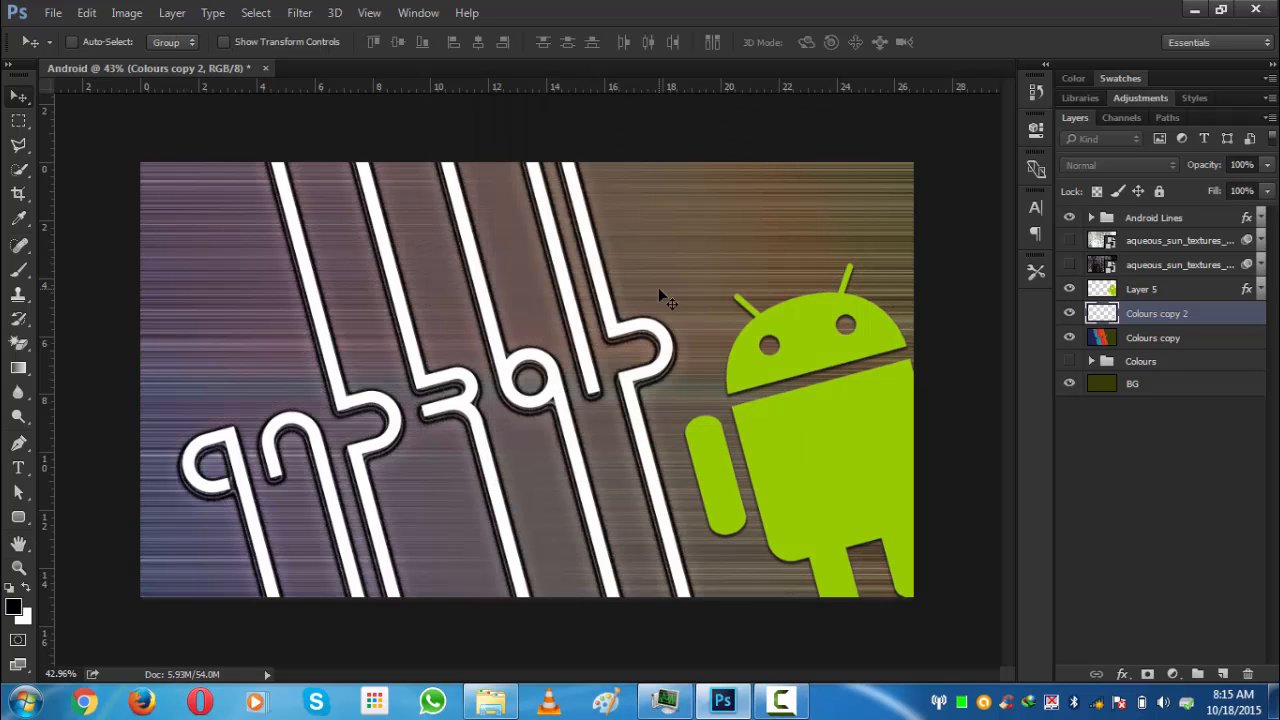
- Reapply the Motion Blur and set the Colours copy 2 layer's blend mode to Overlay
{"action": "key", "text": "ctrl+f"}
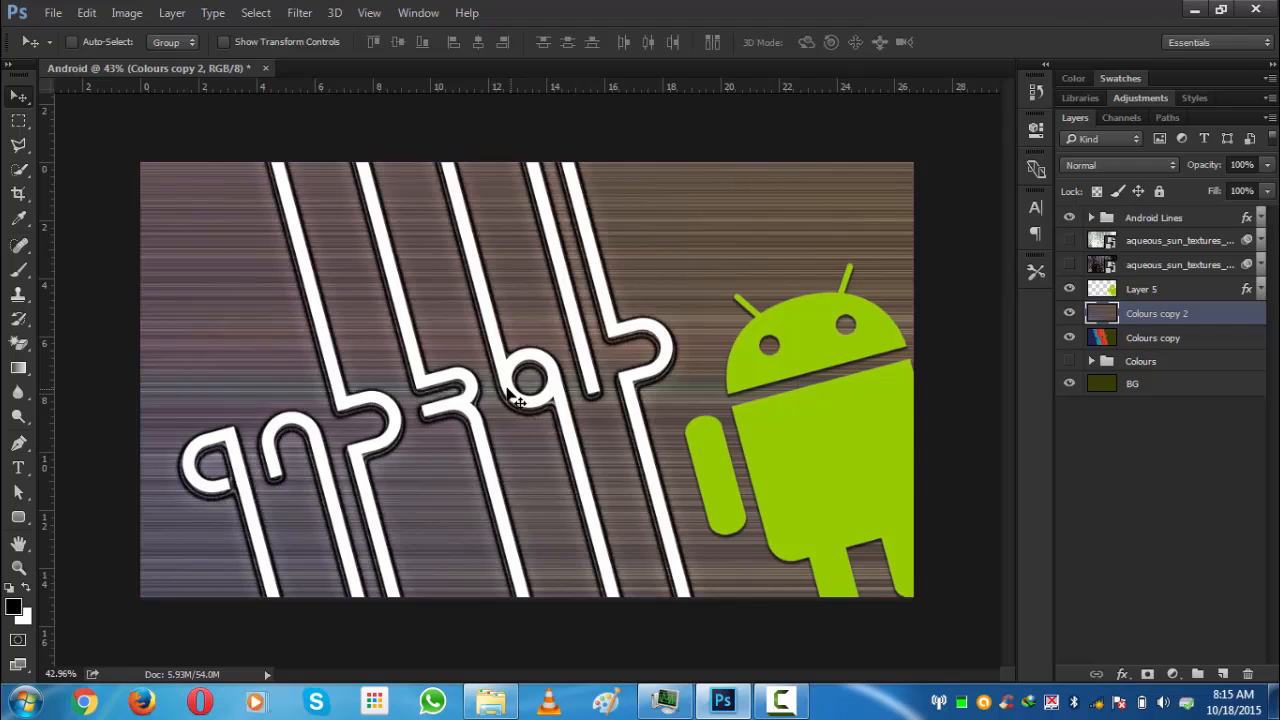
{"action": "left_click", "coordinate": [1110, 166]}
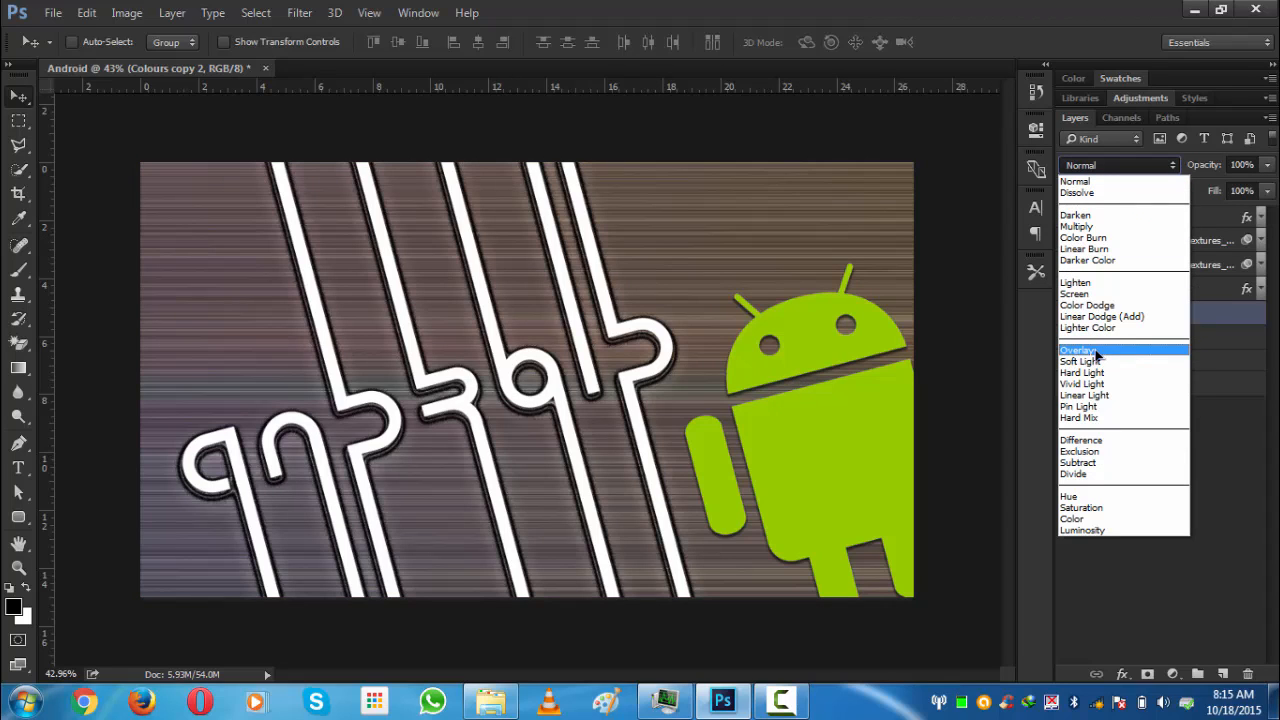
{"action": "left_click", "coordinate": [1097, 351]}
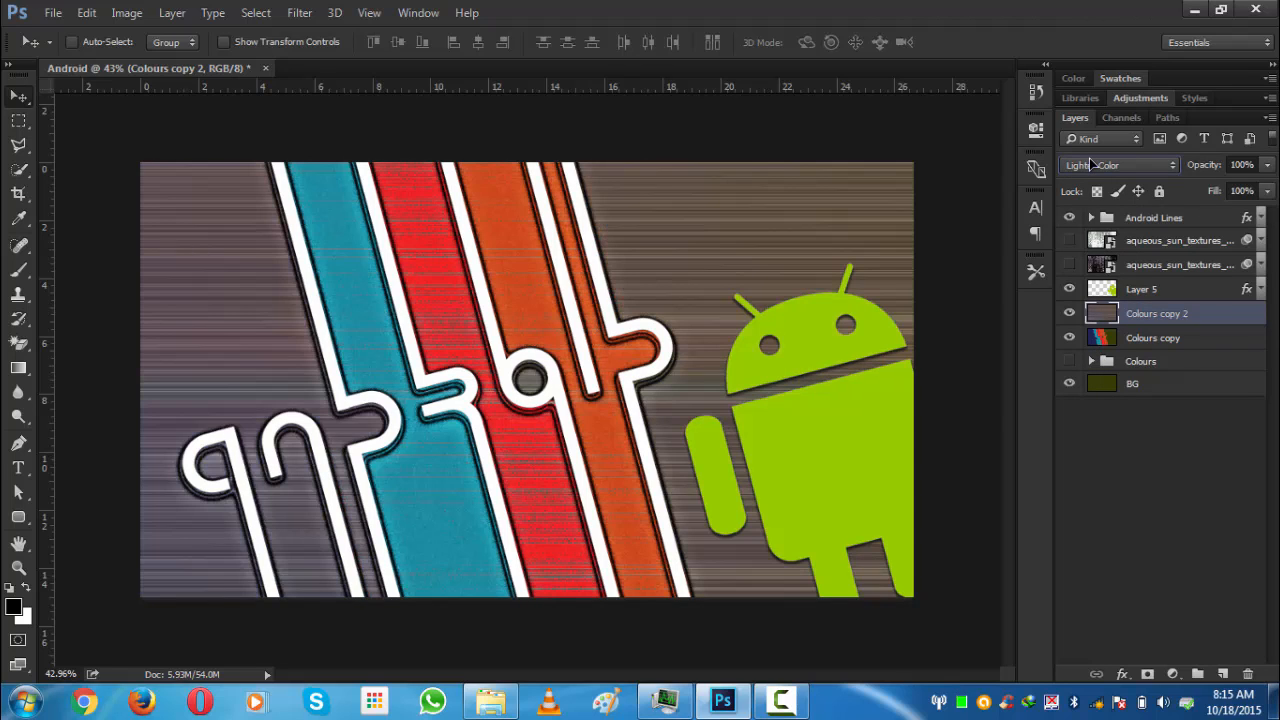
{"action": "scroll", "coordinate": [1093, 165], "scroll_direction": "down", "scroll_amount": 1}
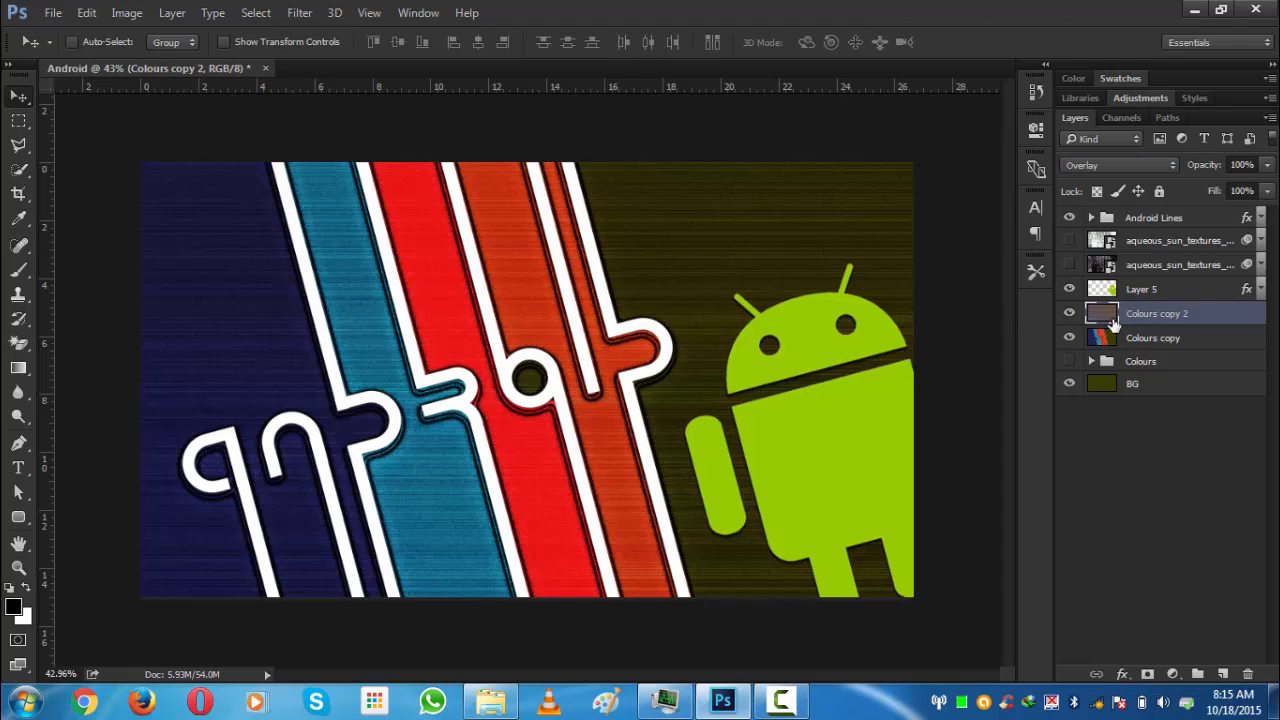
- Move Colours copy 2 above Layer 5 and show the lower aqueous texture layer
{"action": "left_click_drag", "start_coordinate": [1148, 315], "coordinate": [1138, 204]}
{"action": "left_click_drag", "start_coordinate": [1138, 318], "coordinate": [1137, 278]}
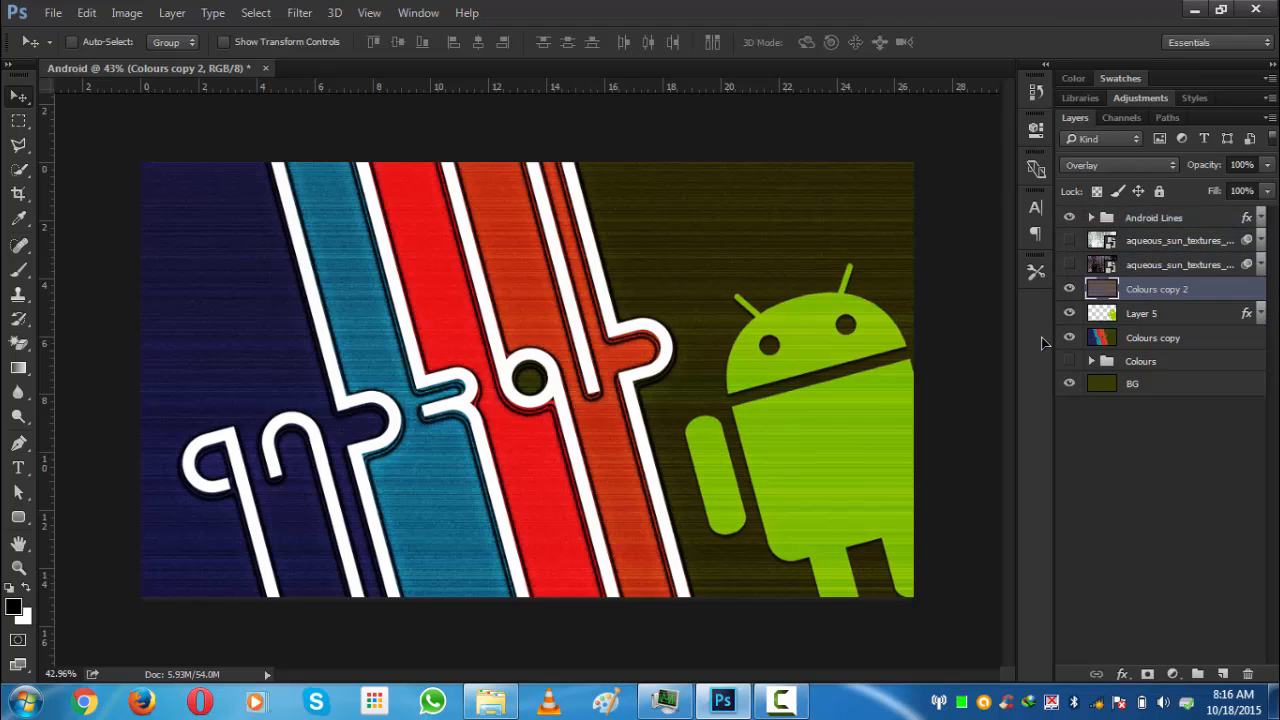
{"action": "left_click", "coordinate": [1072, 263]}
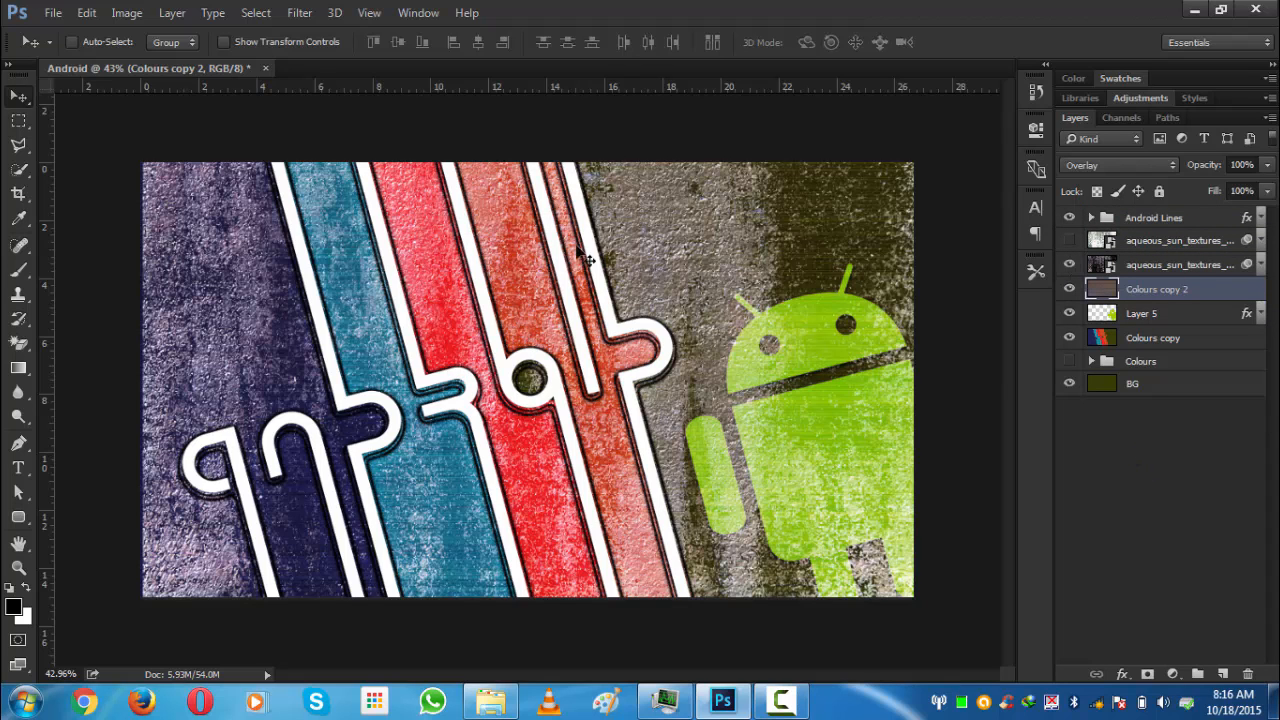
{"action": "left_click", "coordinate": [1160, 436]}
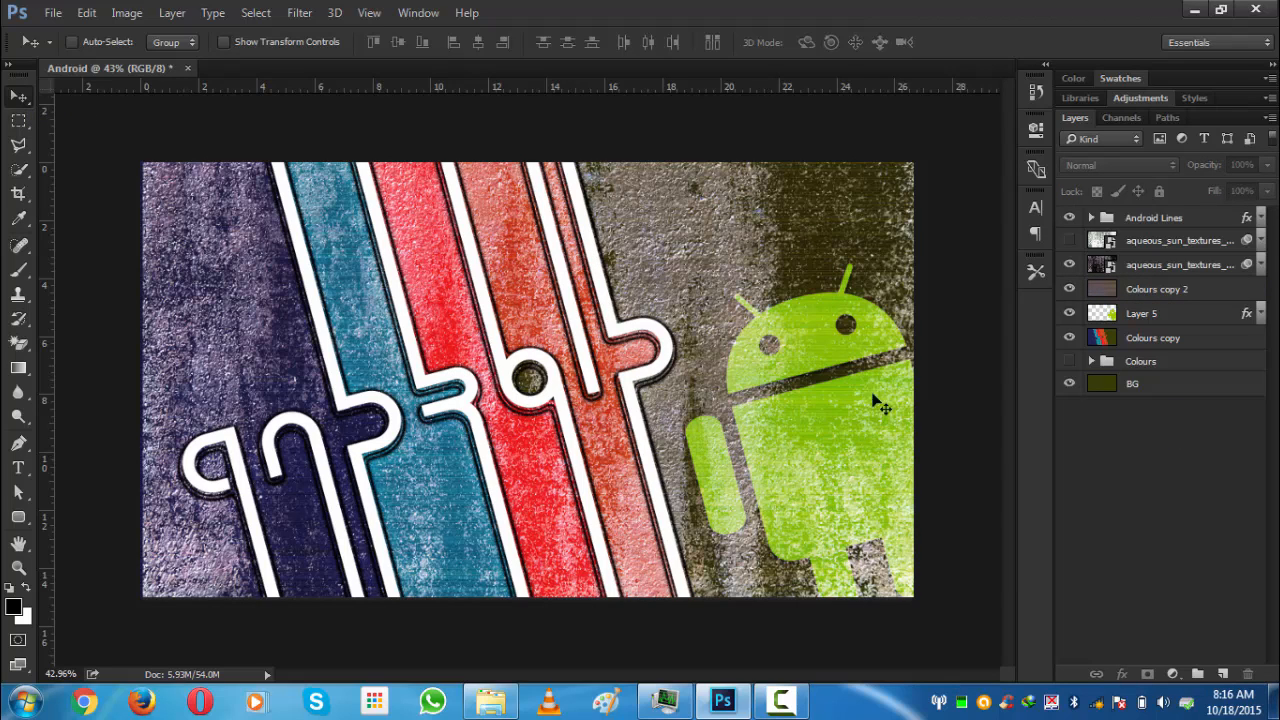
{"action": "left_click", "coordinate": [577, 211]}
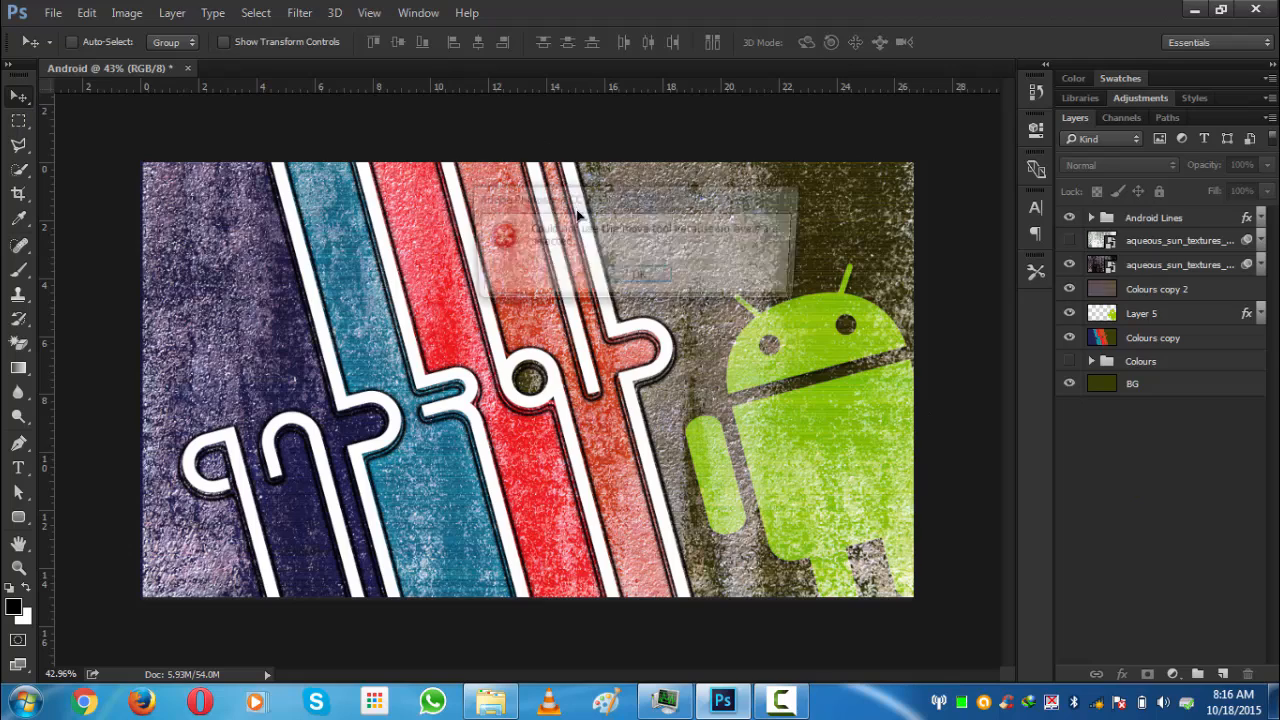
{"action": "left_click", "coordinate": [626, 280]}
{"action": "scroll", "coordinate": [692, 348], "scroll_direction": "up", "scroll_amount": 2}
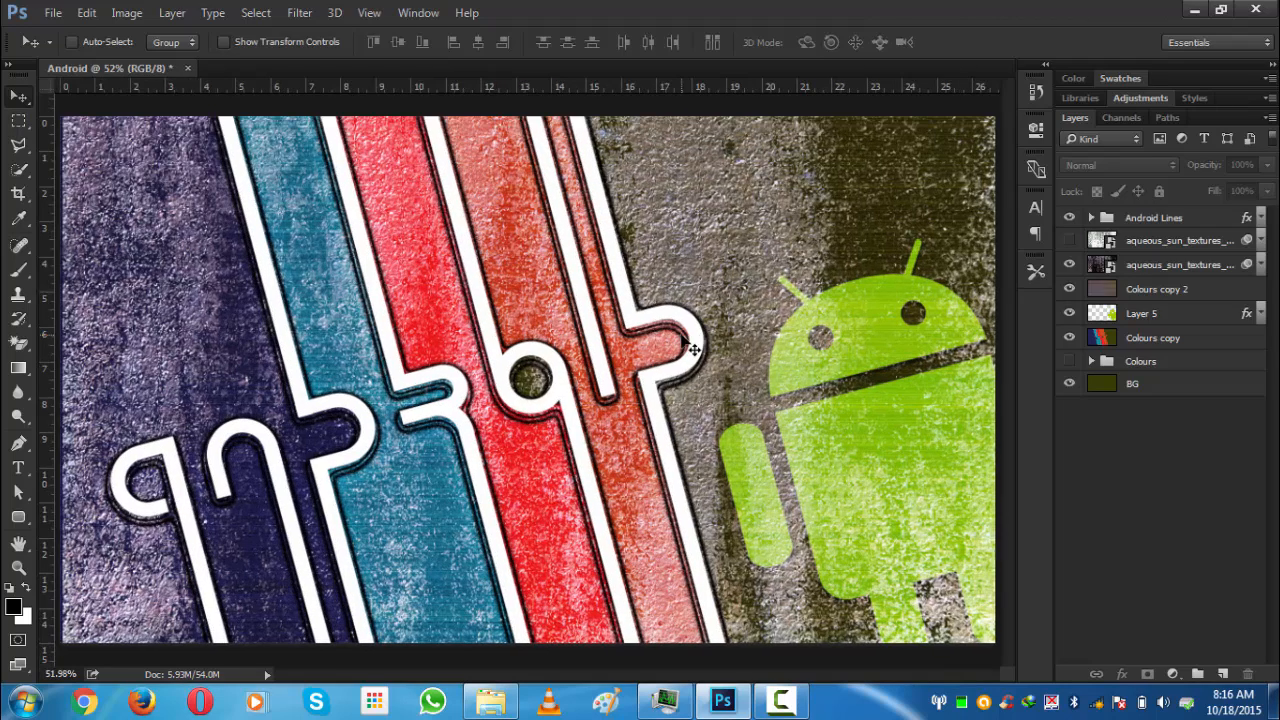
{"action": "scroll", "coordinate": [690, 346], "scroll_direction": "down", "scroll_amount": 1}
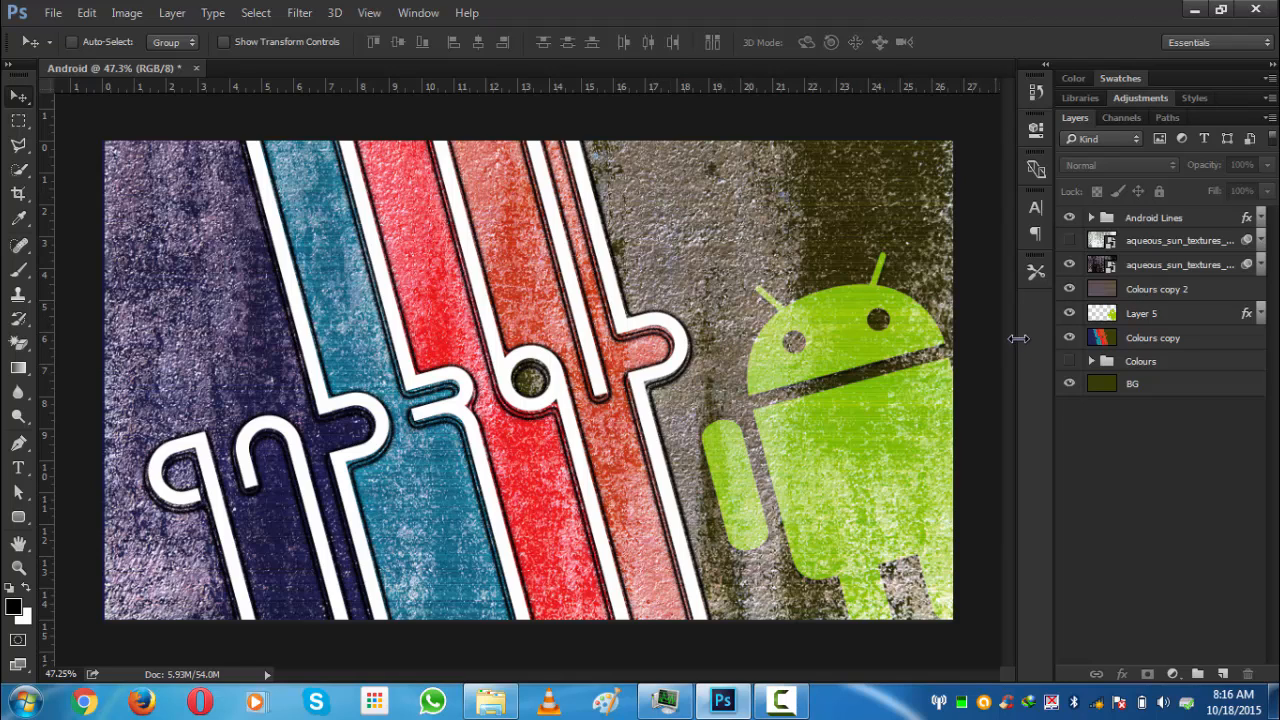
- Hide Colours copy 2 and the aqueous texture layer to compare the artwork without them
{"action": "left_click", "coordinate": [1069, 289]}
{"action": "left_click", "coordinate": [1069, 265]}
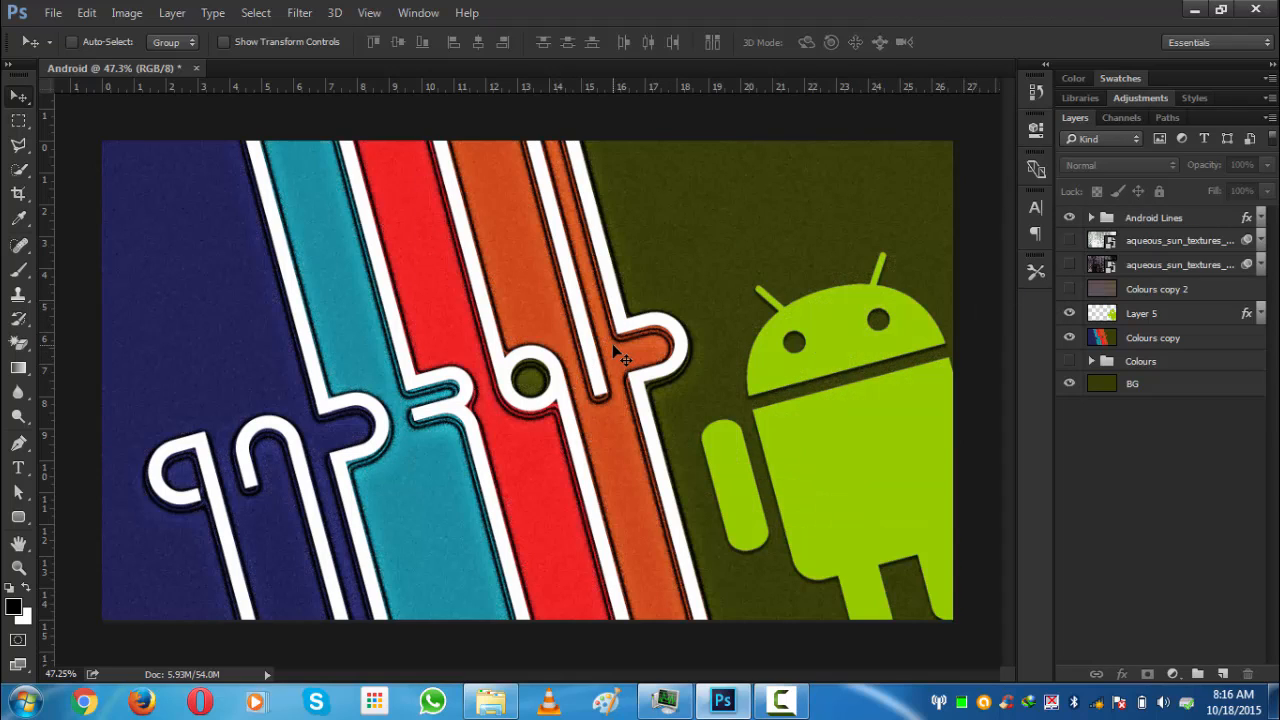
{"action": "scroll", "coordinate": [613, 346], "scroll_direction": "down", "scroll_amount": 1}
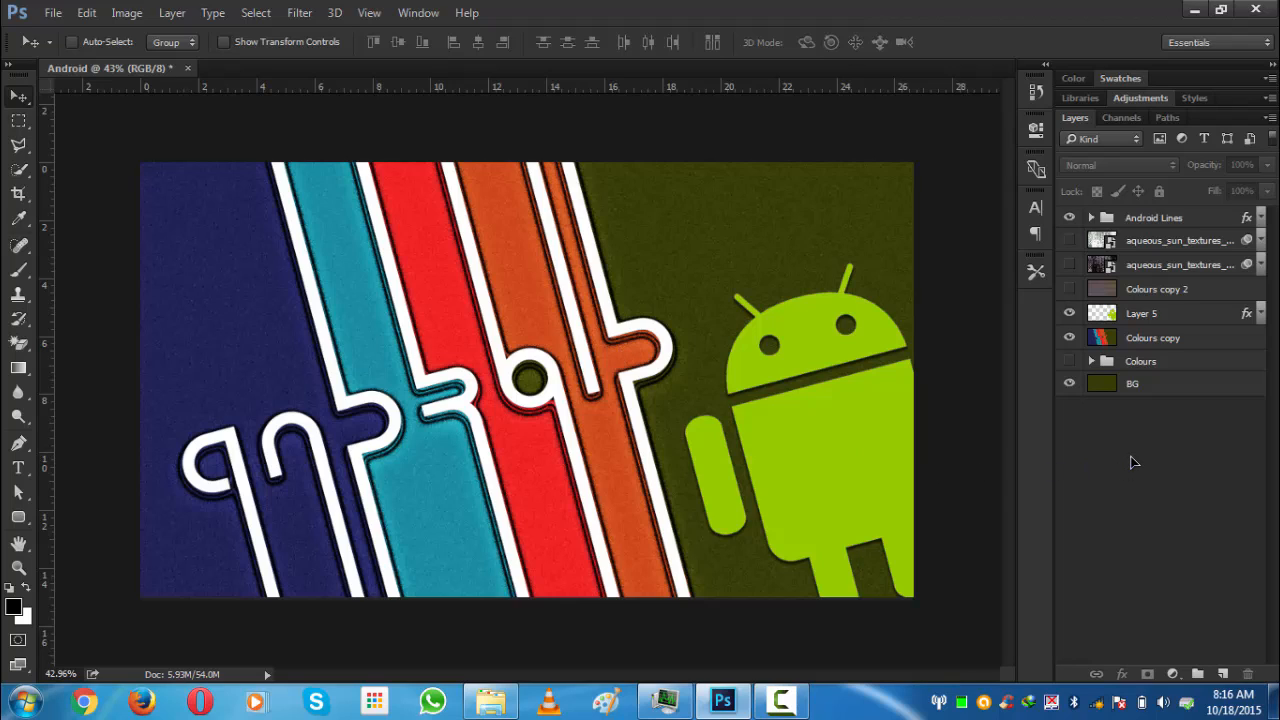
- Move Colours copy 2 to the top of the layer stack and show it along with the lower aqueous texture layer
{"action": "left_click", "coordinate": [1068, 290]}
{"action": "left_click", "coordinate": [1130, 292]}
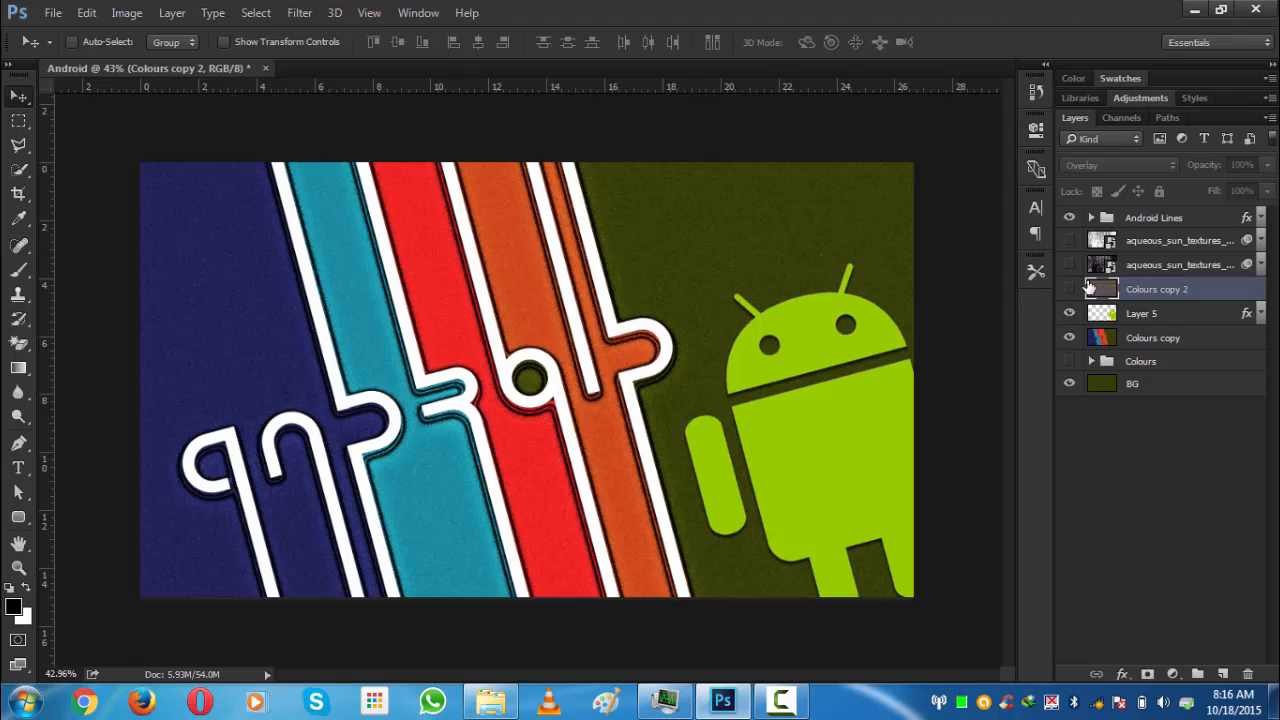
{"action": "left_click_drag", "start_coordinate": [1128, 292], "coordinate": [1124, 209]}
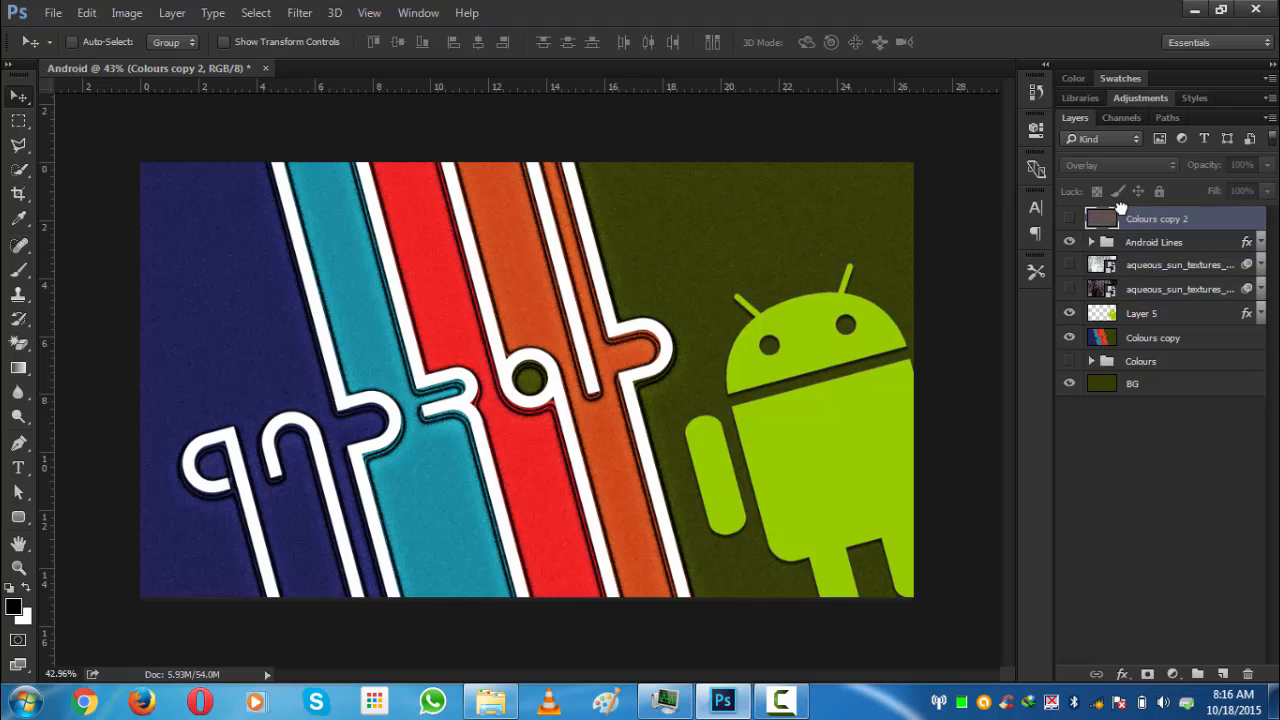
{"action": "left_click", "coordinate": [1069, 289]}
{"action": "left_click", "coordinate": [1070, 218]}
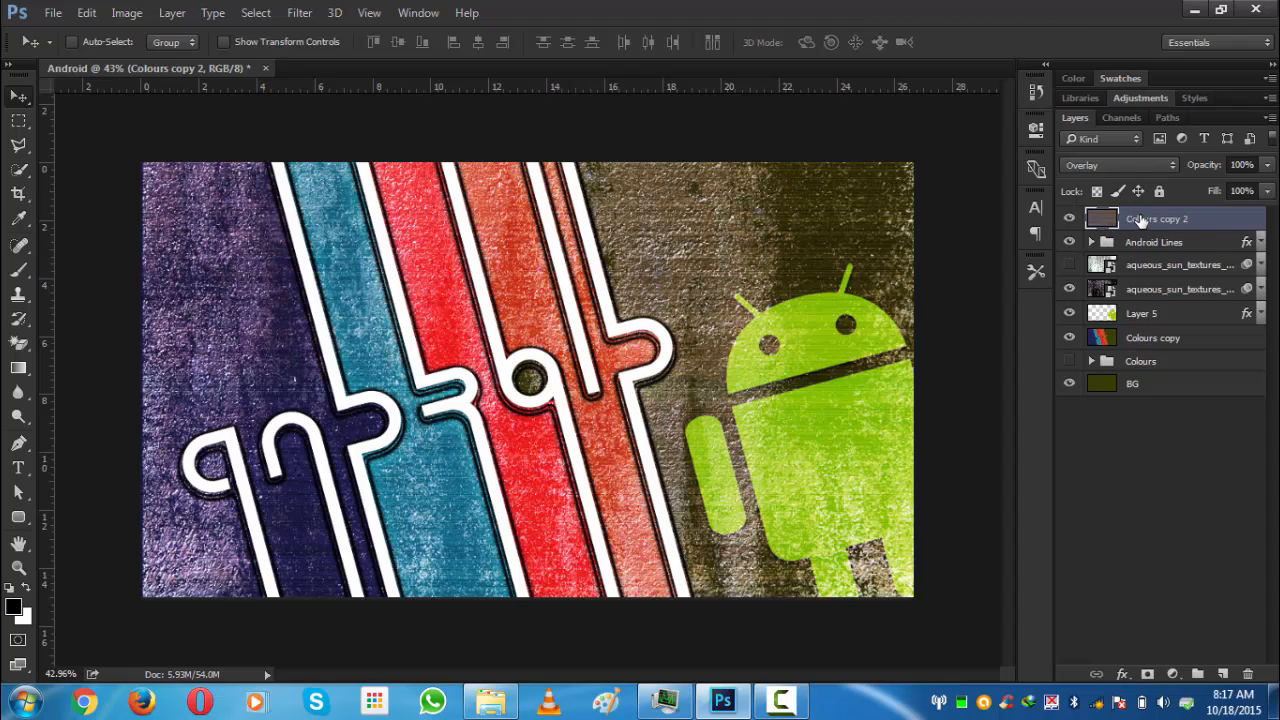
- Free-transform Colours copy 2, rotating it -15° and scaling it to about 147.5% so it covers the canvas
{"action": "left_click", "coordinate": [1144, 440]}
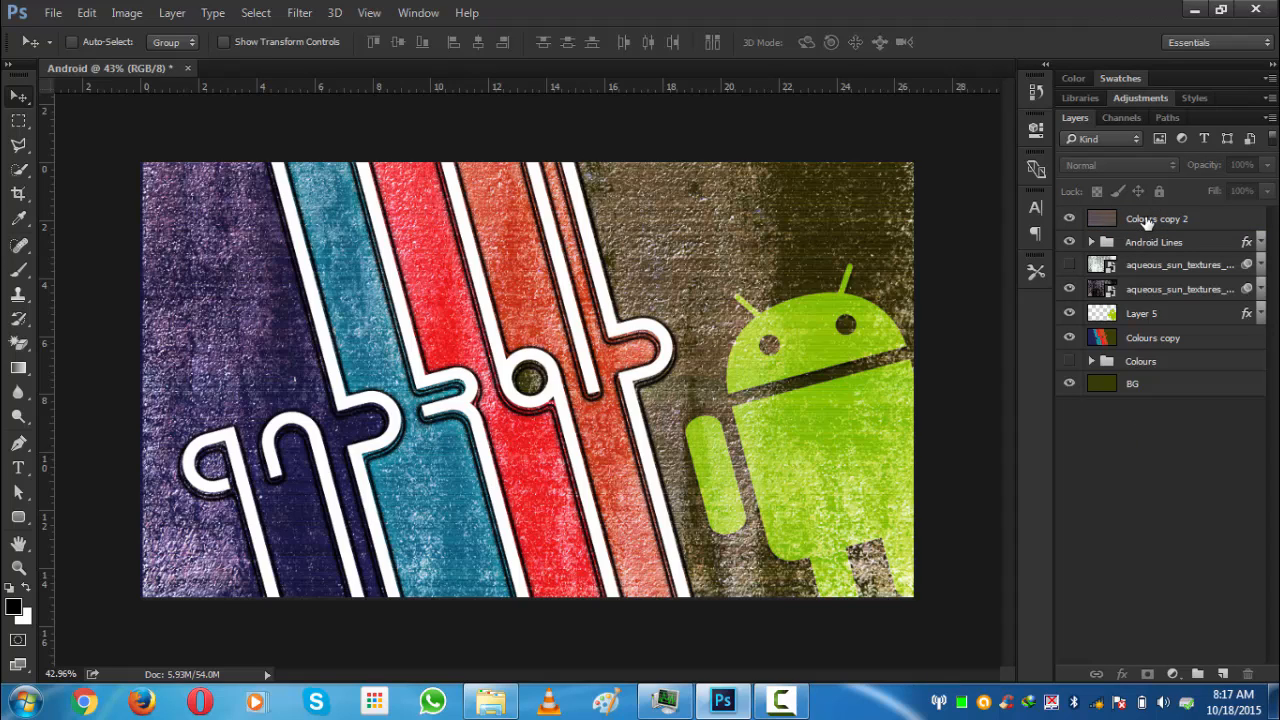
{"action": "left_click", "coordinate": [1147, 223]}
{"action": "key", "text": "ctrl+t"}
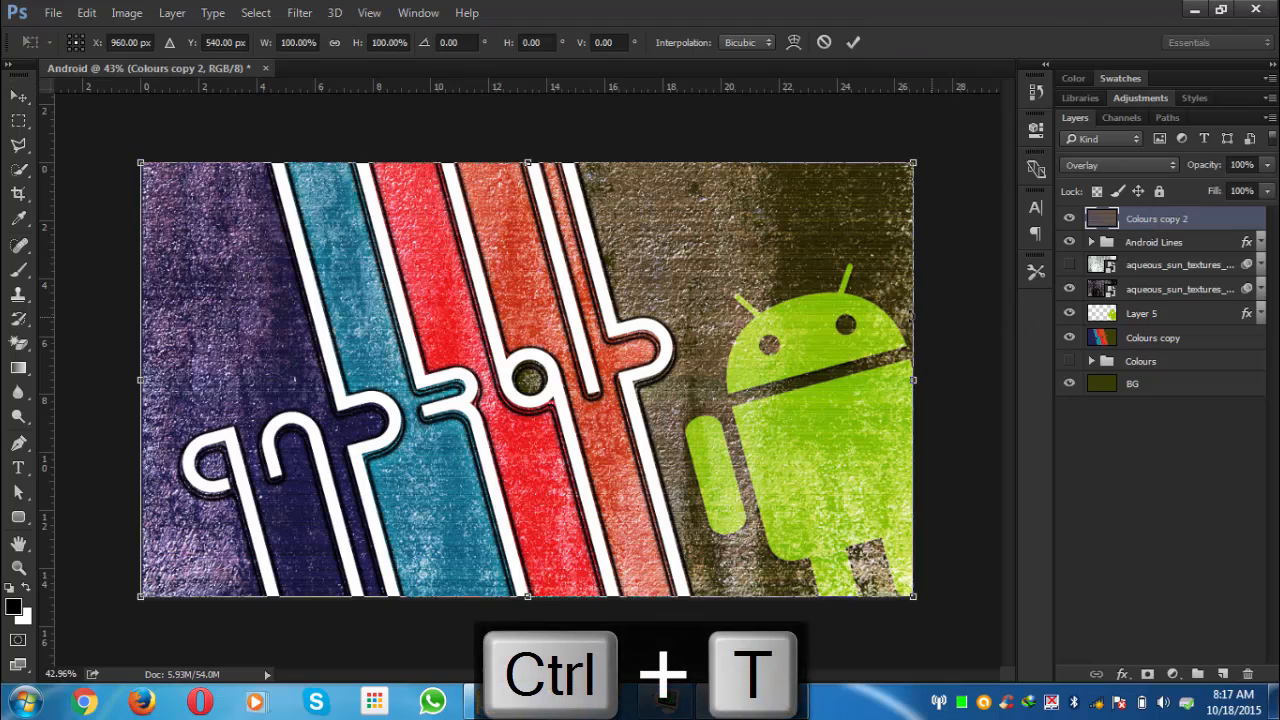
{"action": "scroll", "coordinate": [908, 282], "scroll_direction": "down", "scroll_amount": 4}
{"action": "left_click_drag", "start_coordinate": [846, 245], "coordinate": [785, 212]}
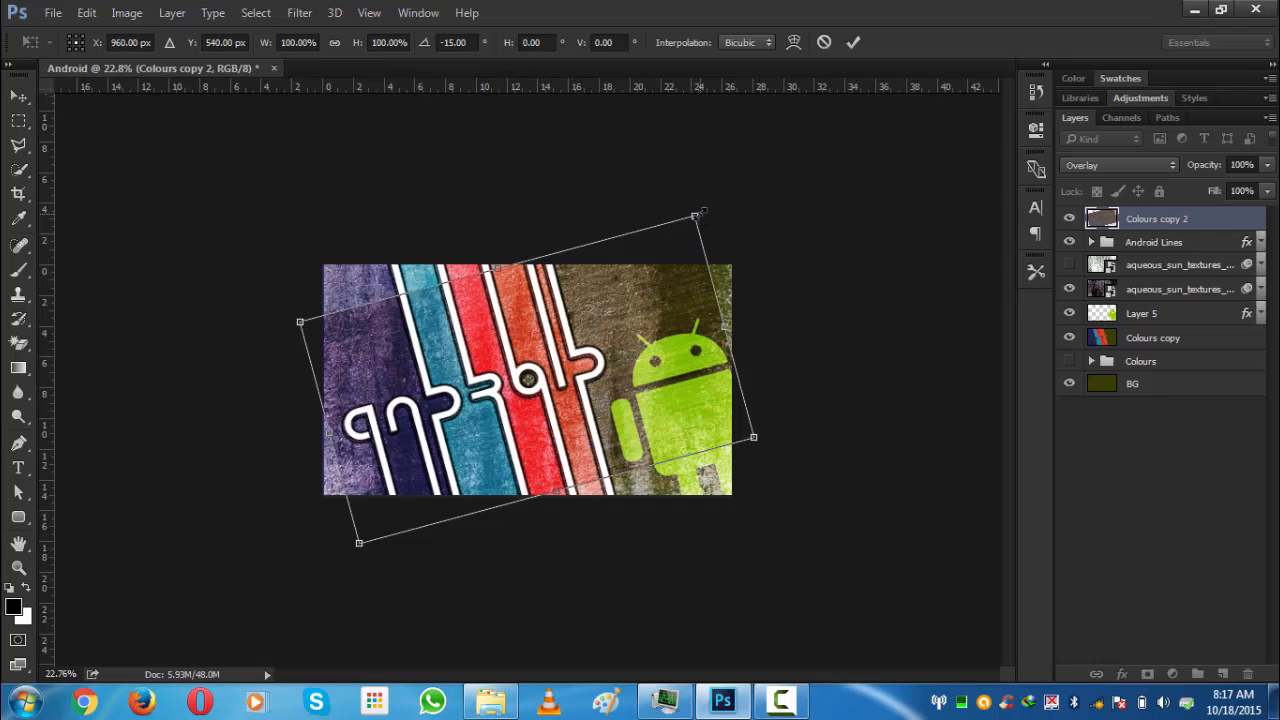
{"action": "left_click_drag", "start_coordinate": [718, 200], "coordinate": [795, 157]}
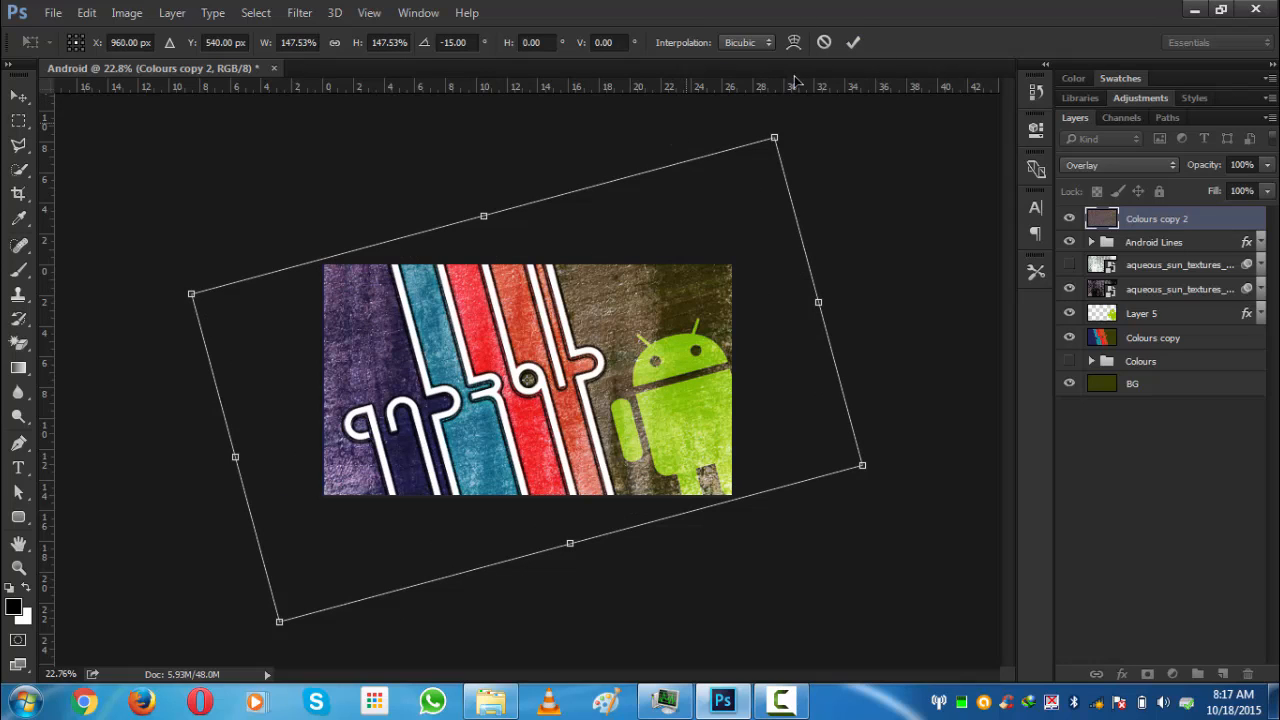
{"action": "left_click", "coordinate": [853, 42]}
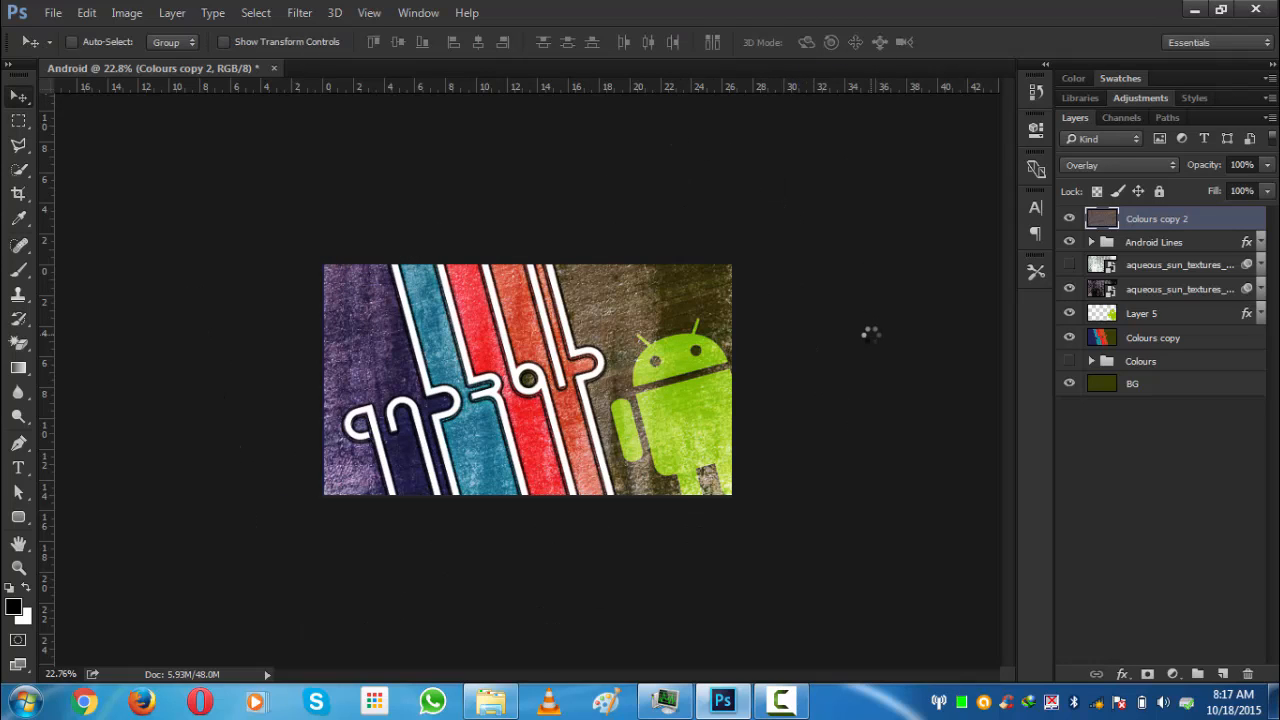
{"action": "key", "text": "ctrl+0"}
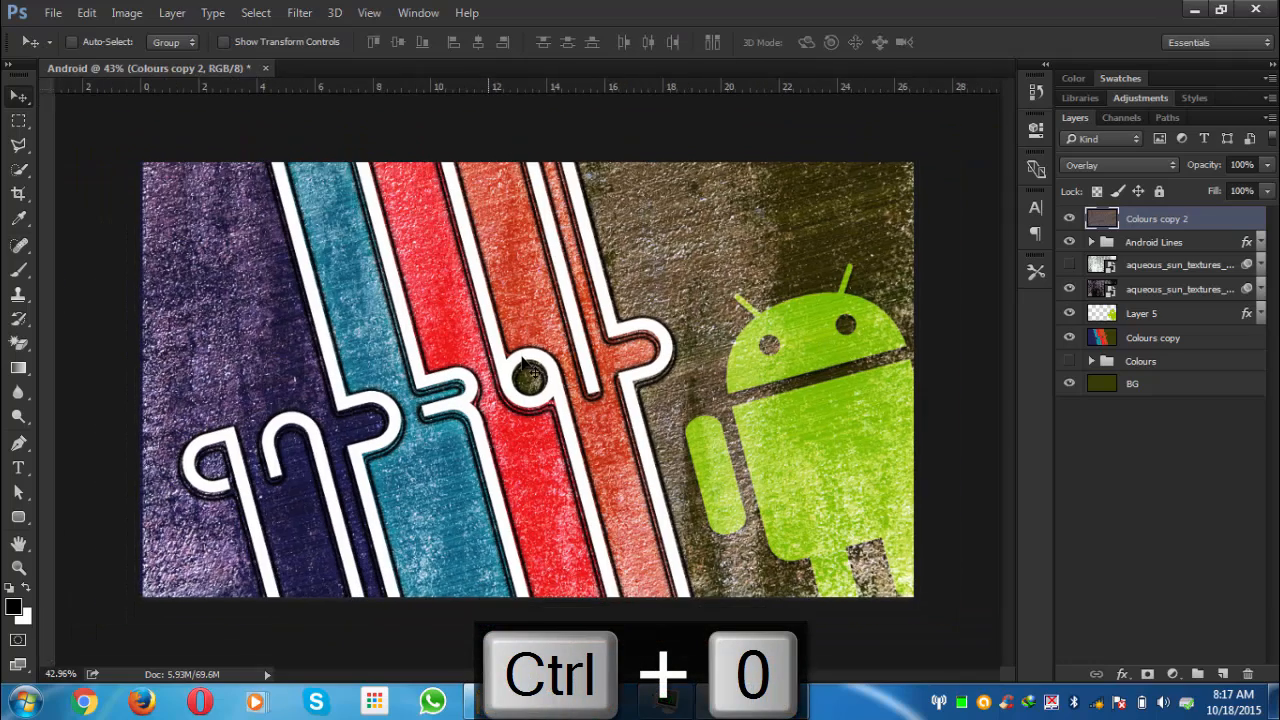
- Apply the metallic chrome style preset to the Android Lines group through its Layer Style dialog
{"action": "left_click", "coordinate": [1070, 439]}
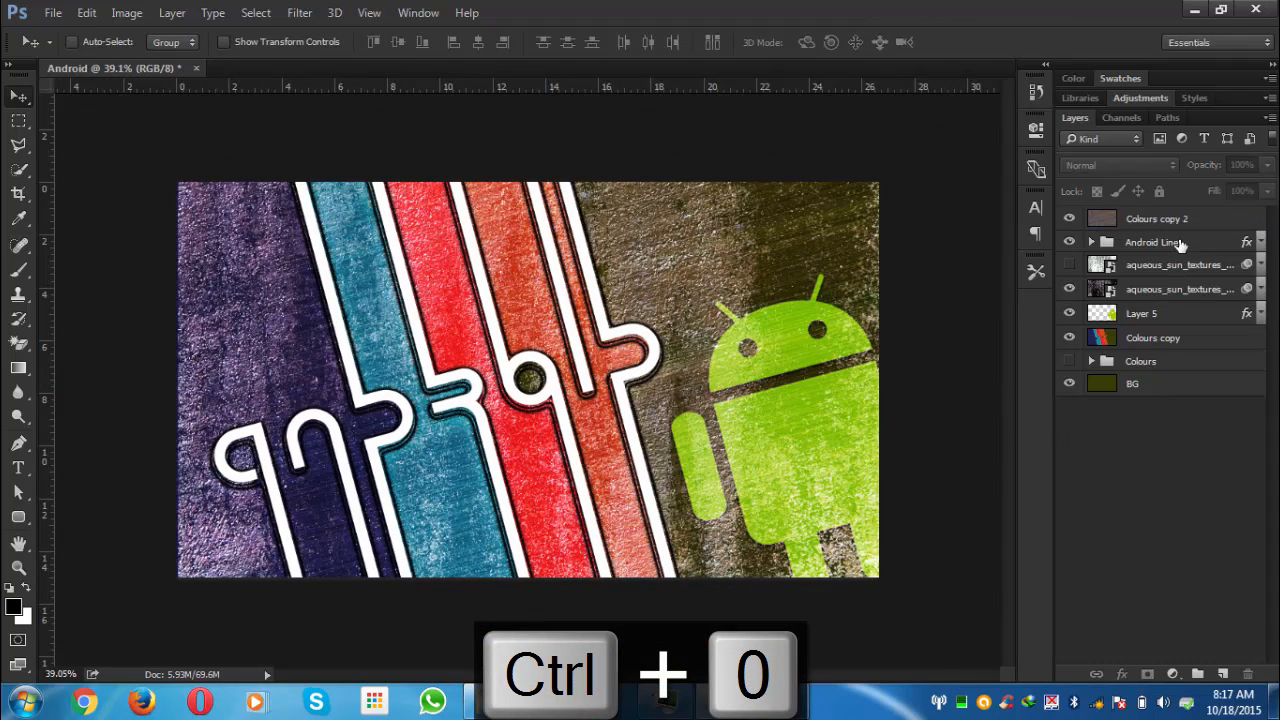
{"action": "left_click", "coordinate": [1185, 246]}
{"action": "left_click", "coordinate": [1122, 674]}
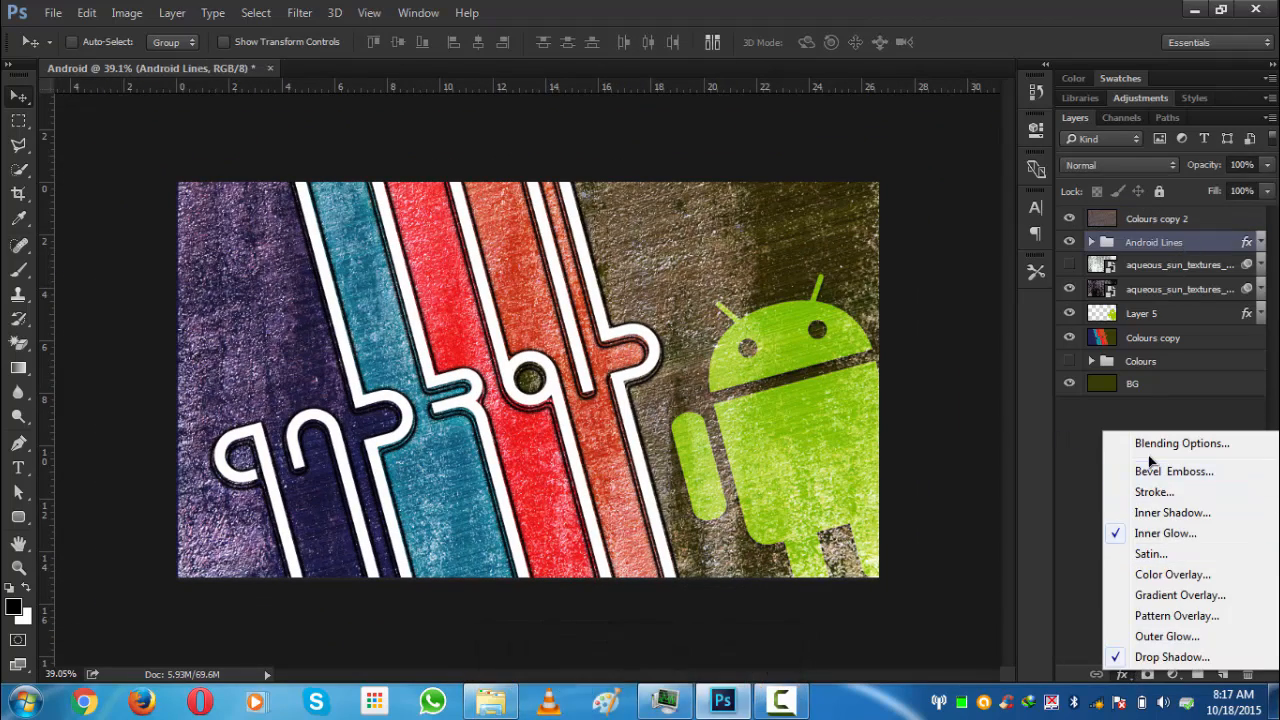
{"action": "left_click", "coordinate": [1153, 450]}
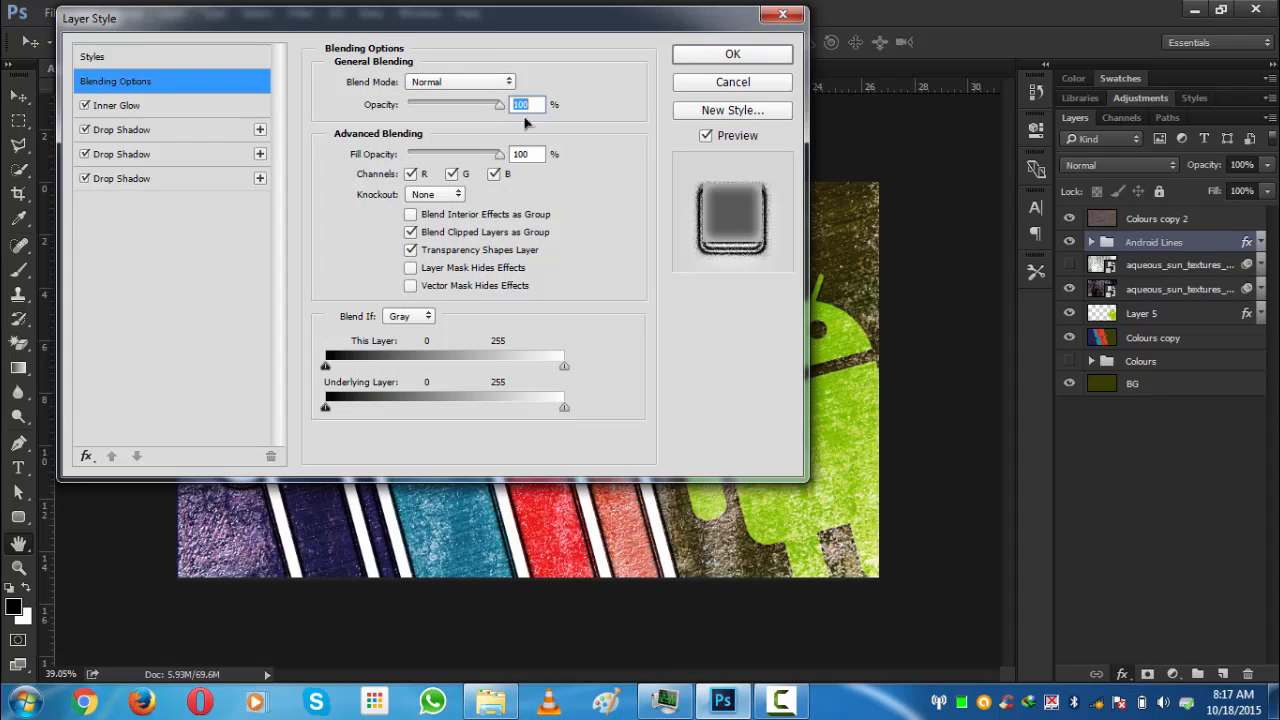
{"action": "left_click_drag", "start_coordinate": [443, 20], "coordinate": [924, 47]}
{"action": "left_click_drag", "start_coordinate": [678, 44], "coordinate": [652, 28]}
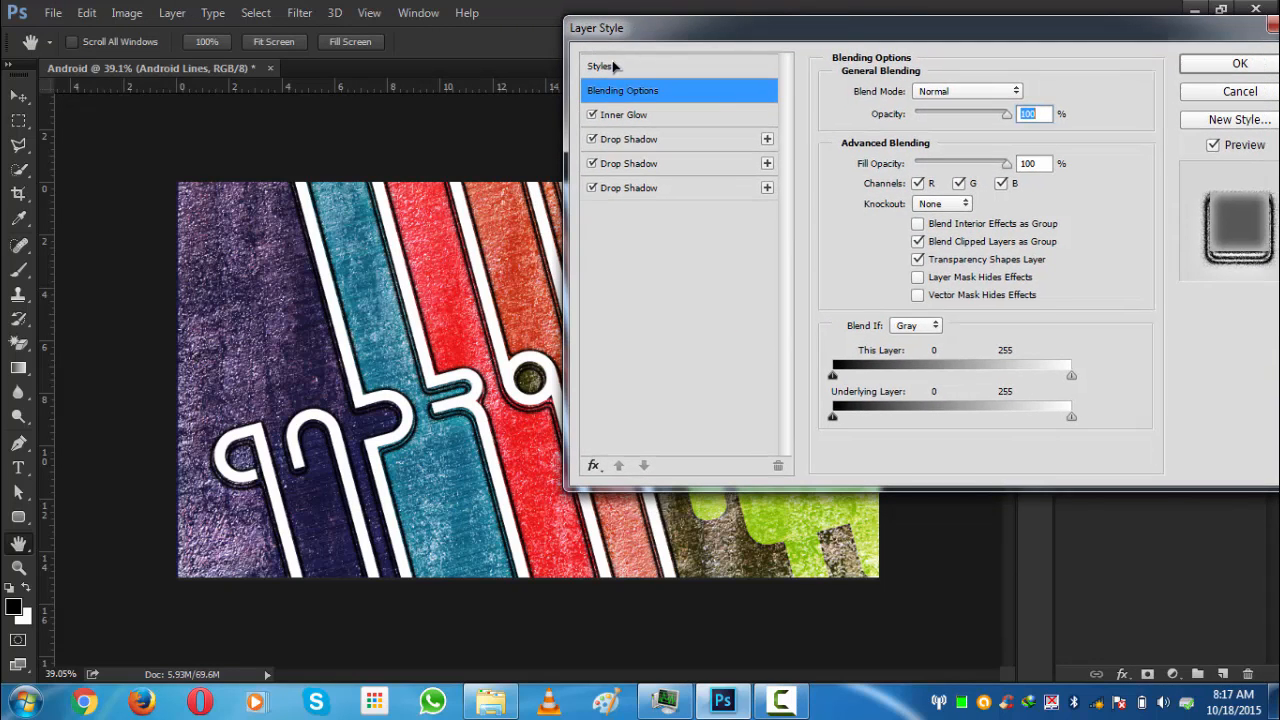
{"action": "left_click", "coordinate": [615, 65]}
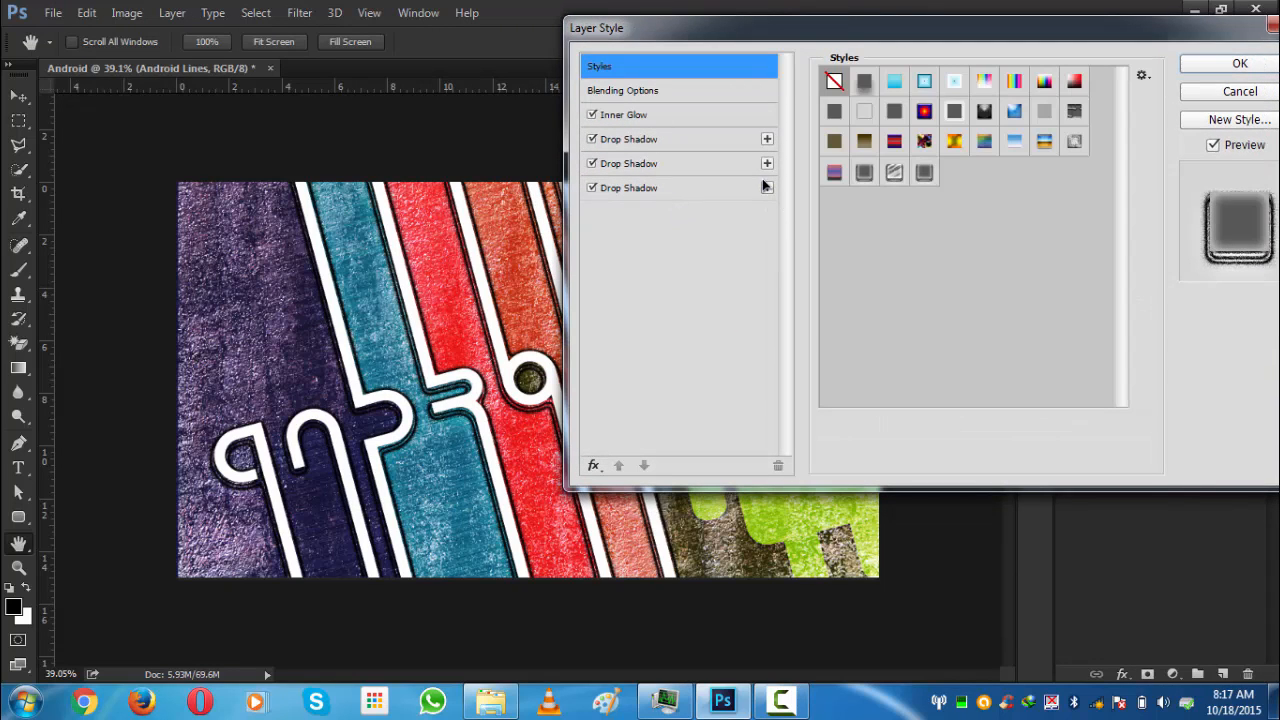
{"action": "left_click", "coordinate": [895, 175]}
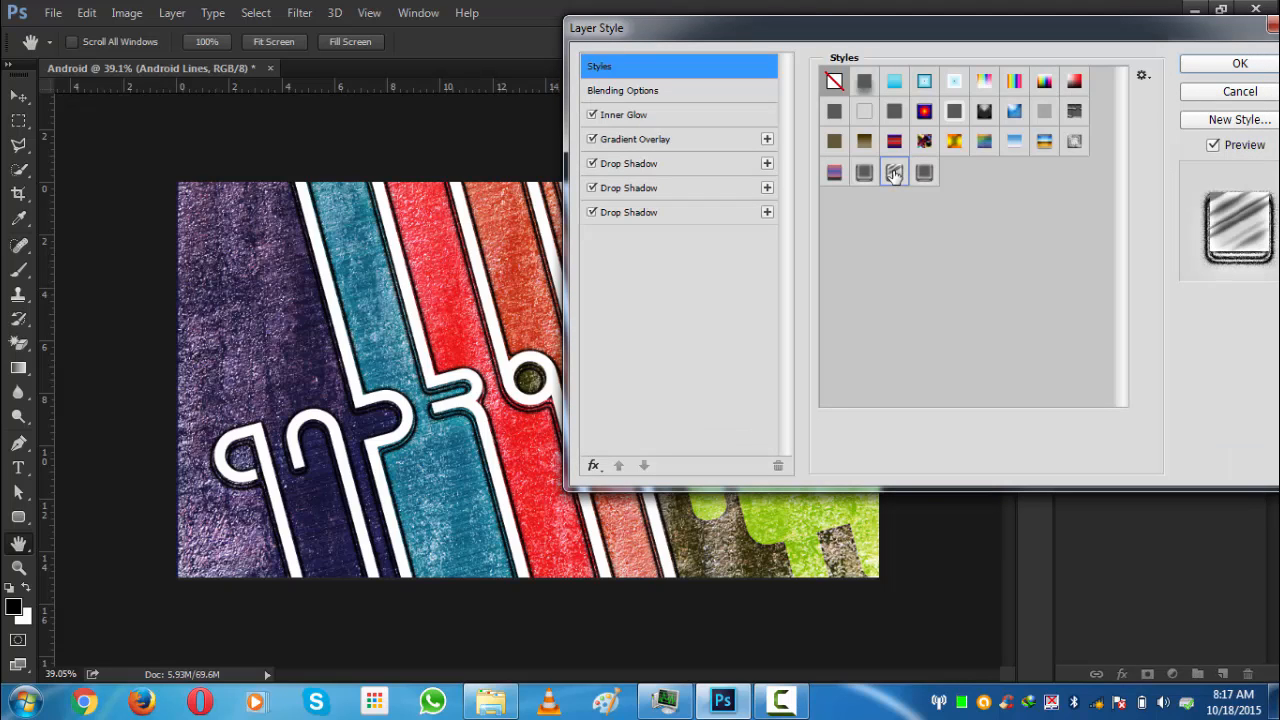
{"action": "left_click", "coordinate": [895, 175]}
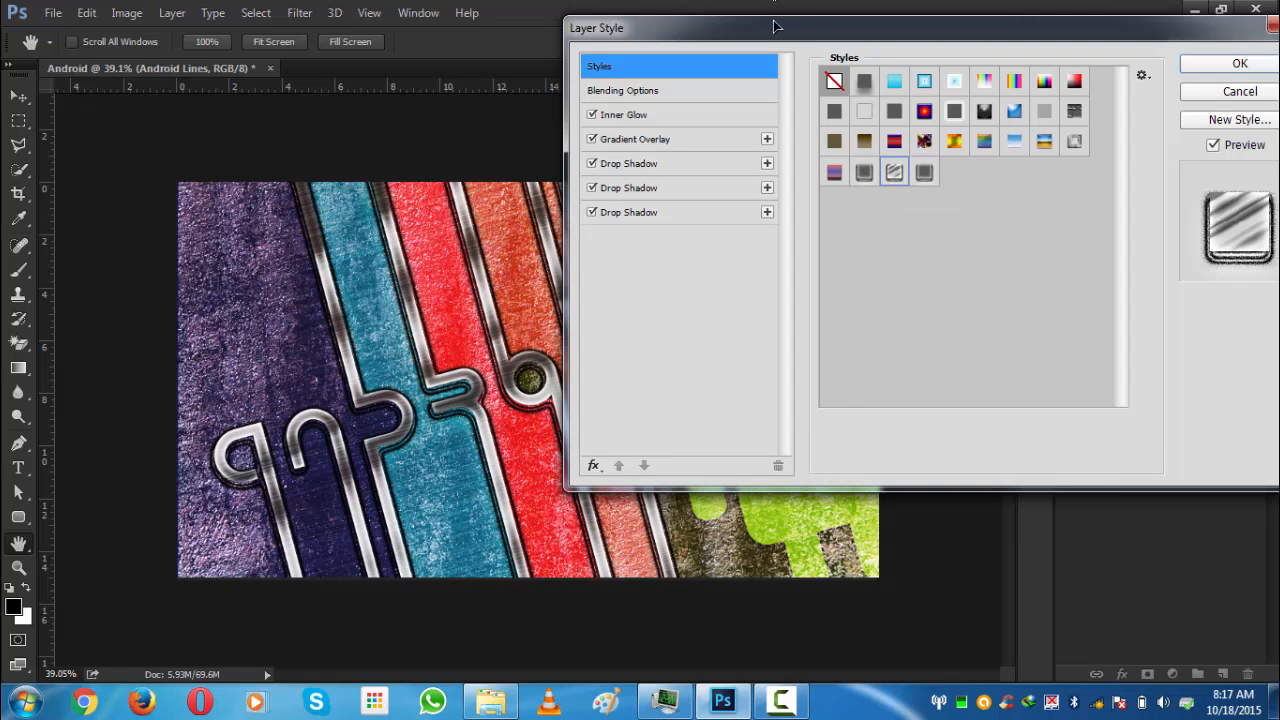
- Open the Gradient Overlay effect's gradient and inspect its first colour stops in the Color Picker
{"action": "left_click_drag", "start_coordinate": [779, 26], "coordinate": [1004, 73]}
{"action": "left_click_drag", "start_coordinate": [1008, 160], "coordinate": [738, 71]}
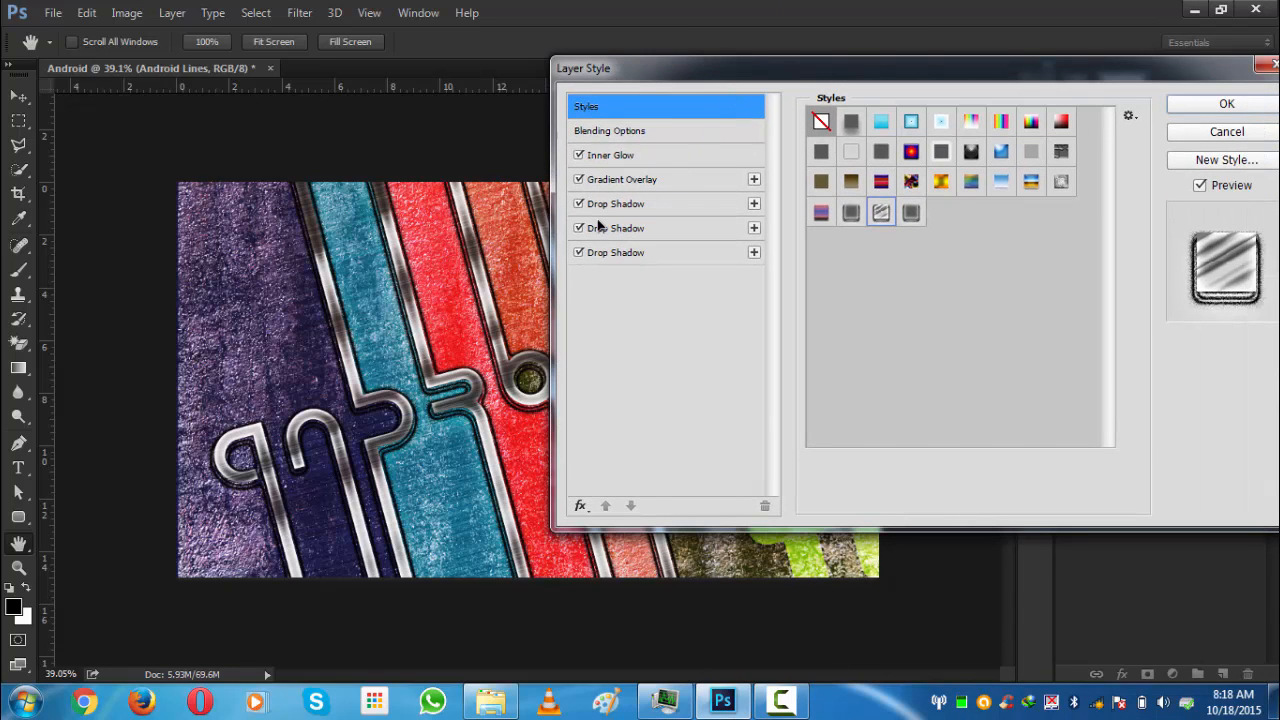
{"action": "left_click", "coordinate": [620, 180]}
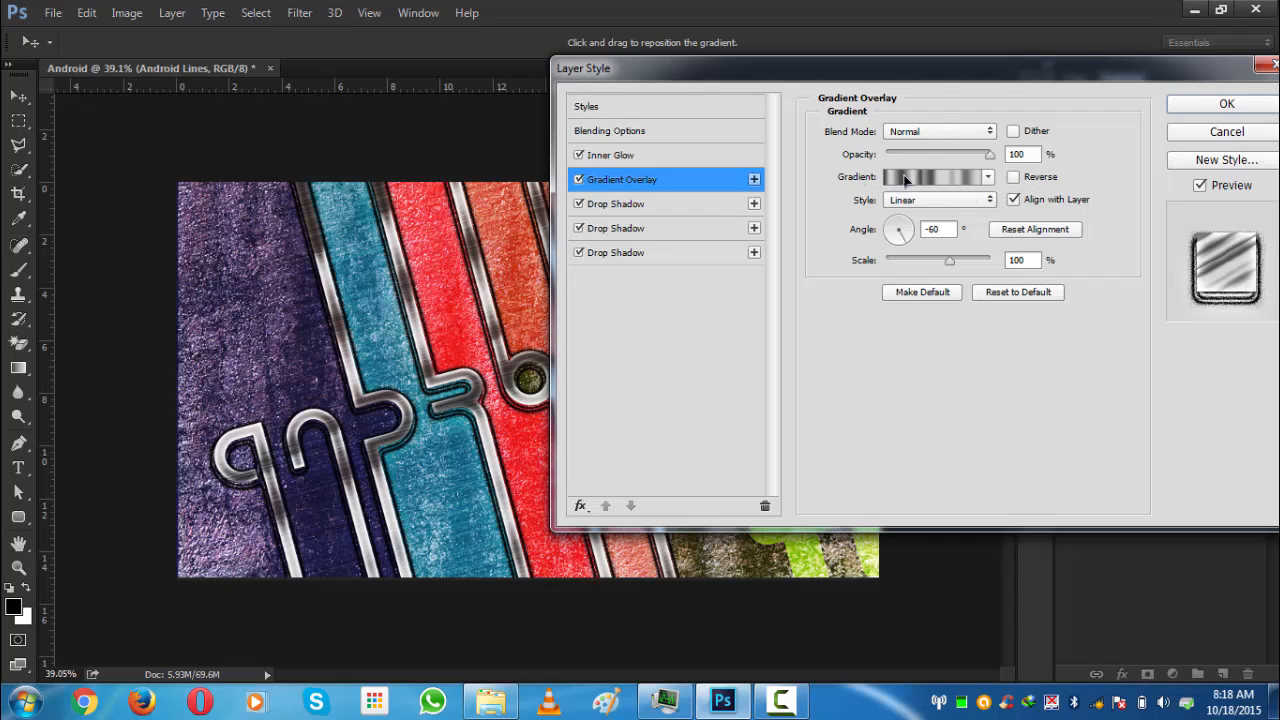
{"action": "left_click", "coordinate": [951, 174]}
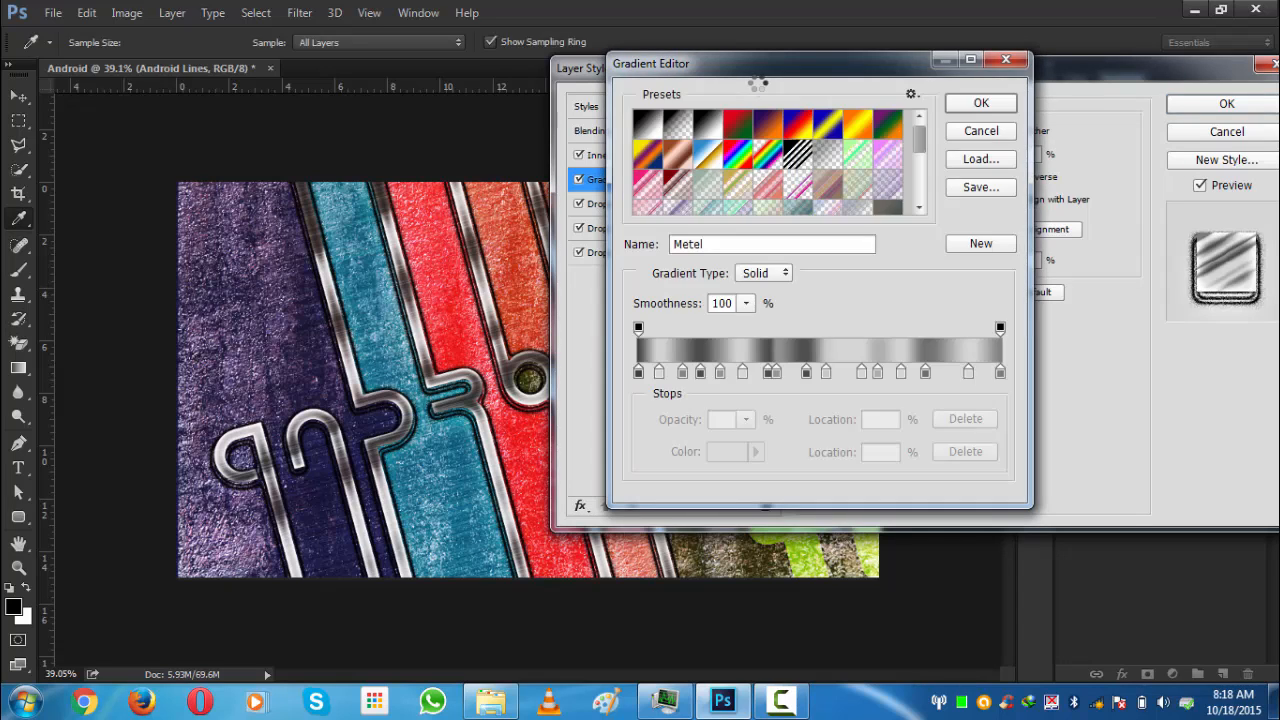
{"action": "left_click_drag", "start_coordinate": [795, 72], "coordinate": [870, 45]}
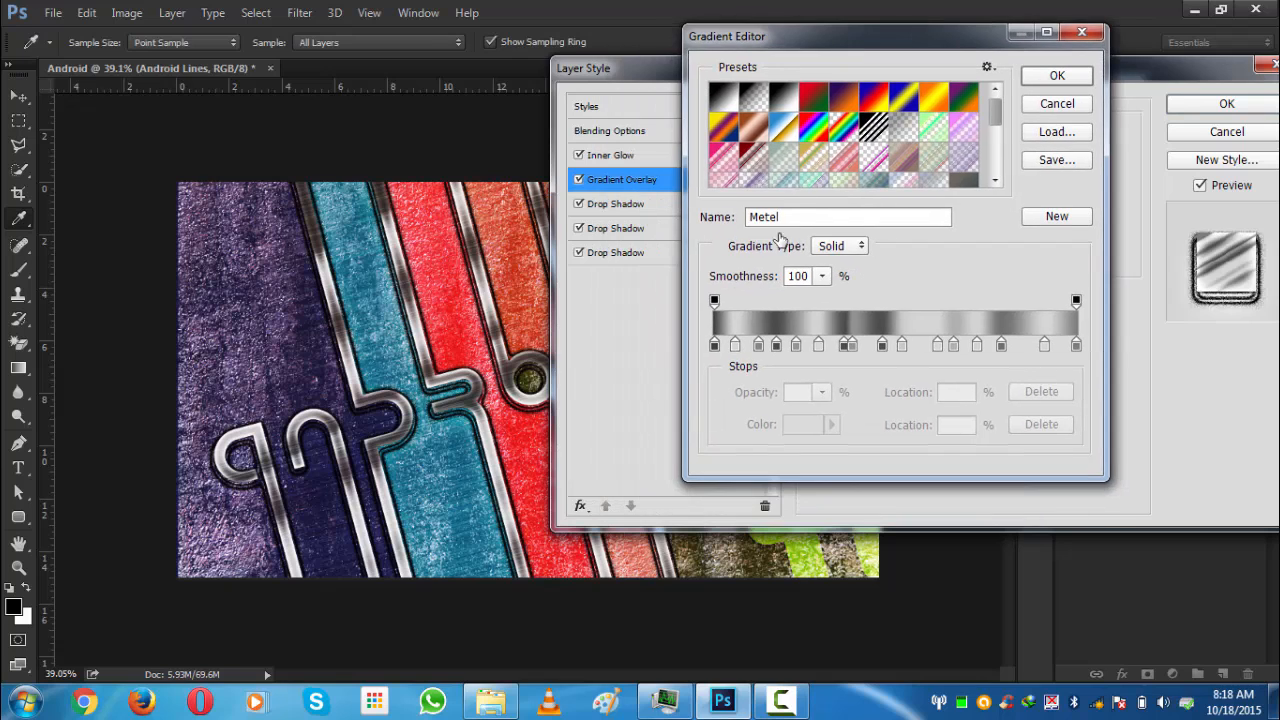
{"action": "left_click", "coordinate": [714, 345]}
{"action": "double_click", "coordinate": [714, 345]}
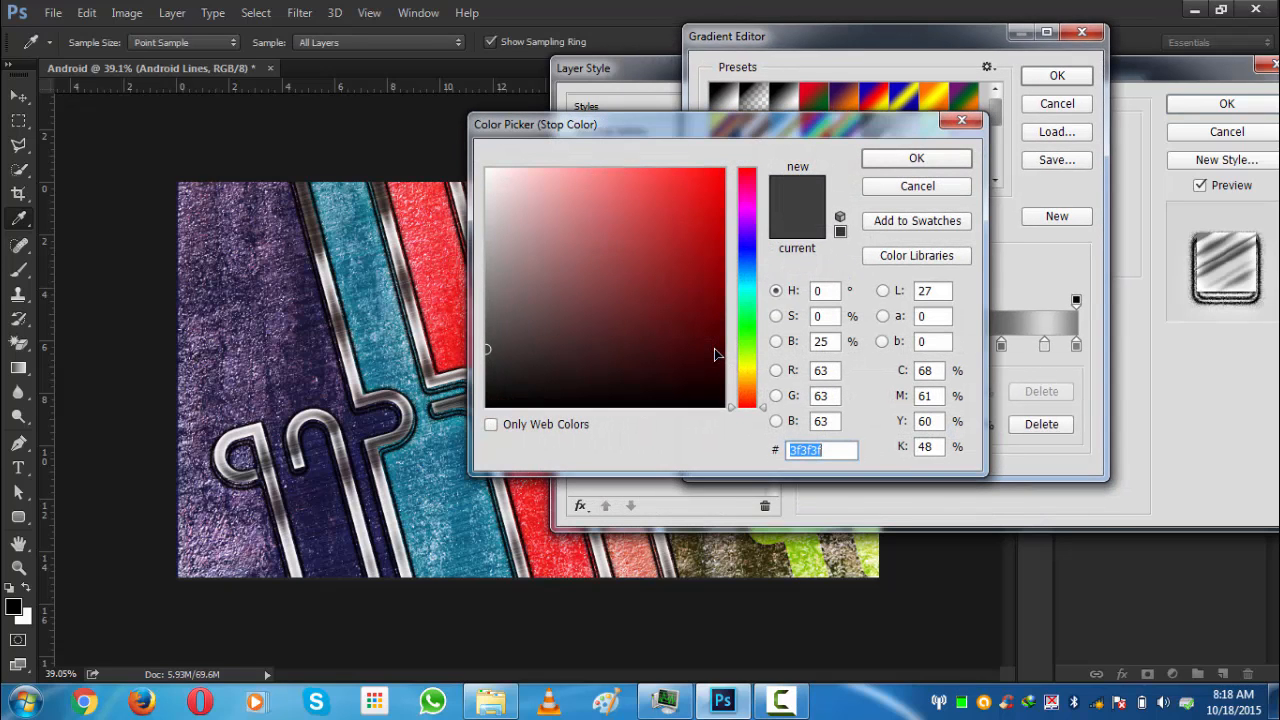
{"action": "left_click", "coordinate": [843, 452]}
{"action": "left_click", "coordinate": [928, 163]}
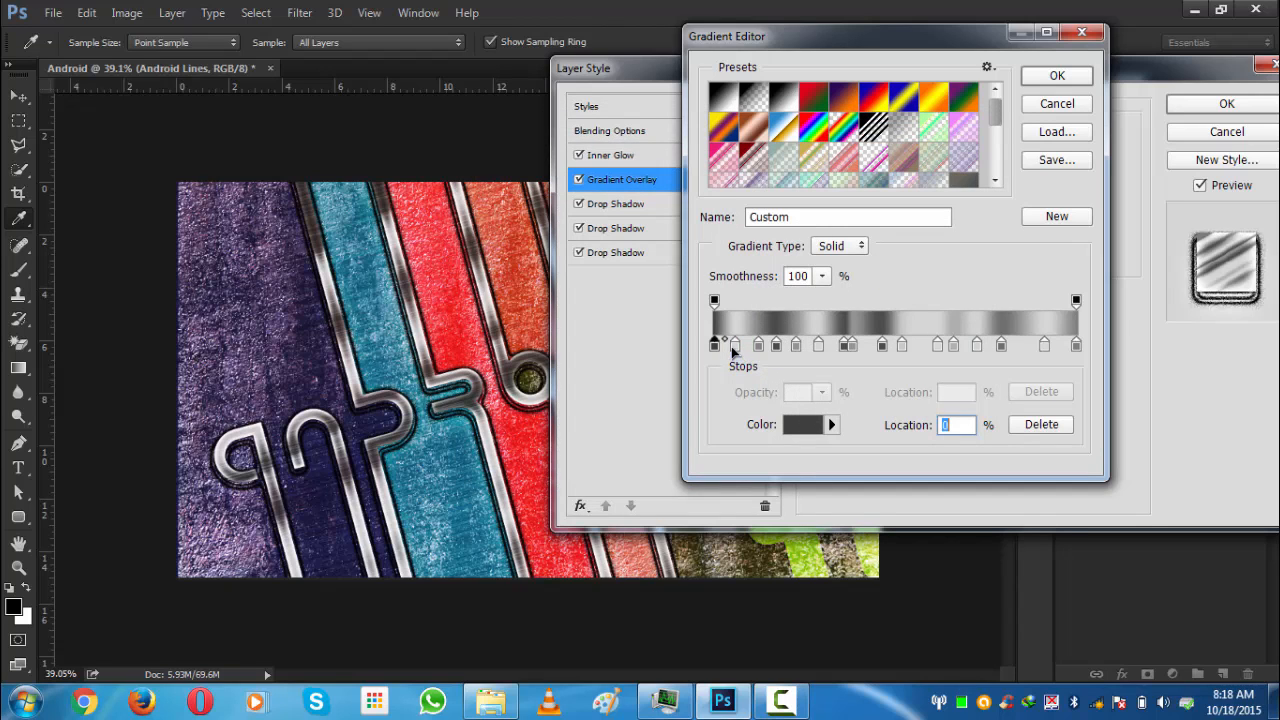
{"action": "left_click", "coordinate": [734, 346]}
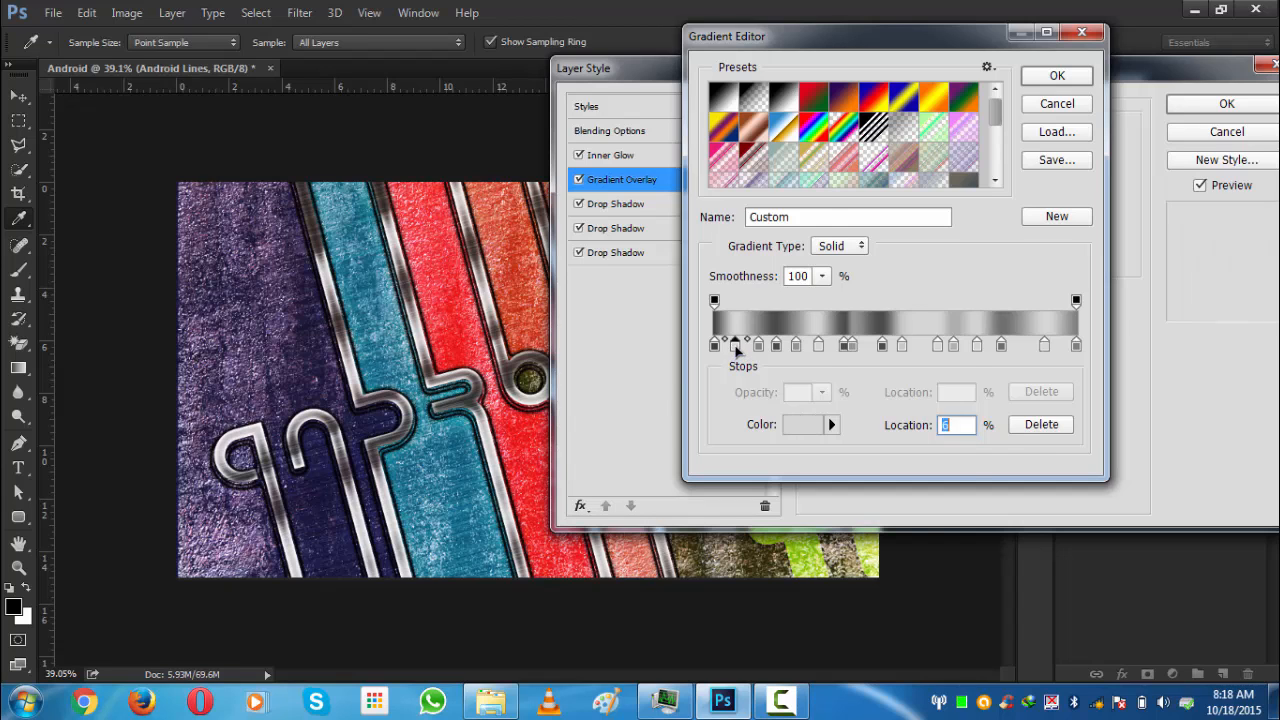
{"action": "double_click", "coordinate": [735, 344]}
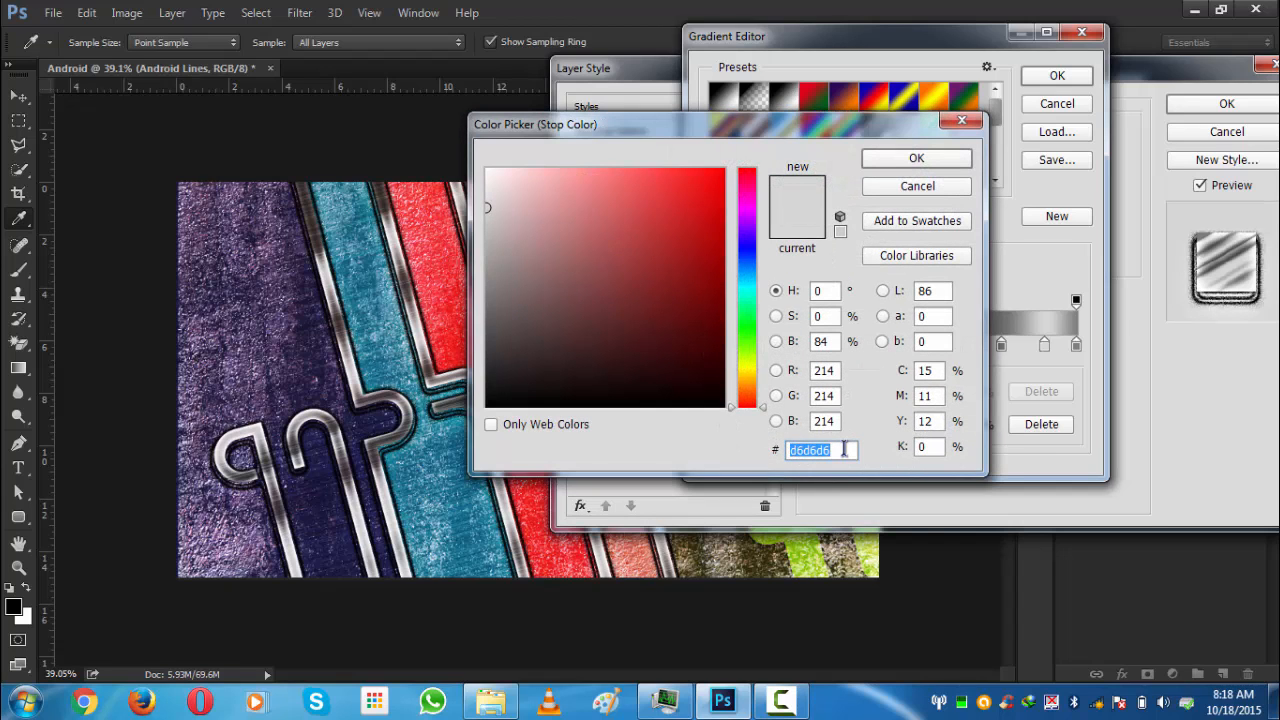
{"action": "left_click", "coordinate": [914, 160]}
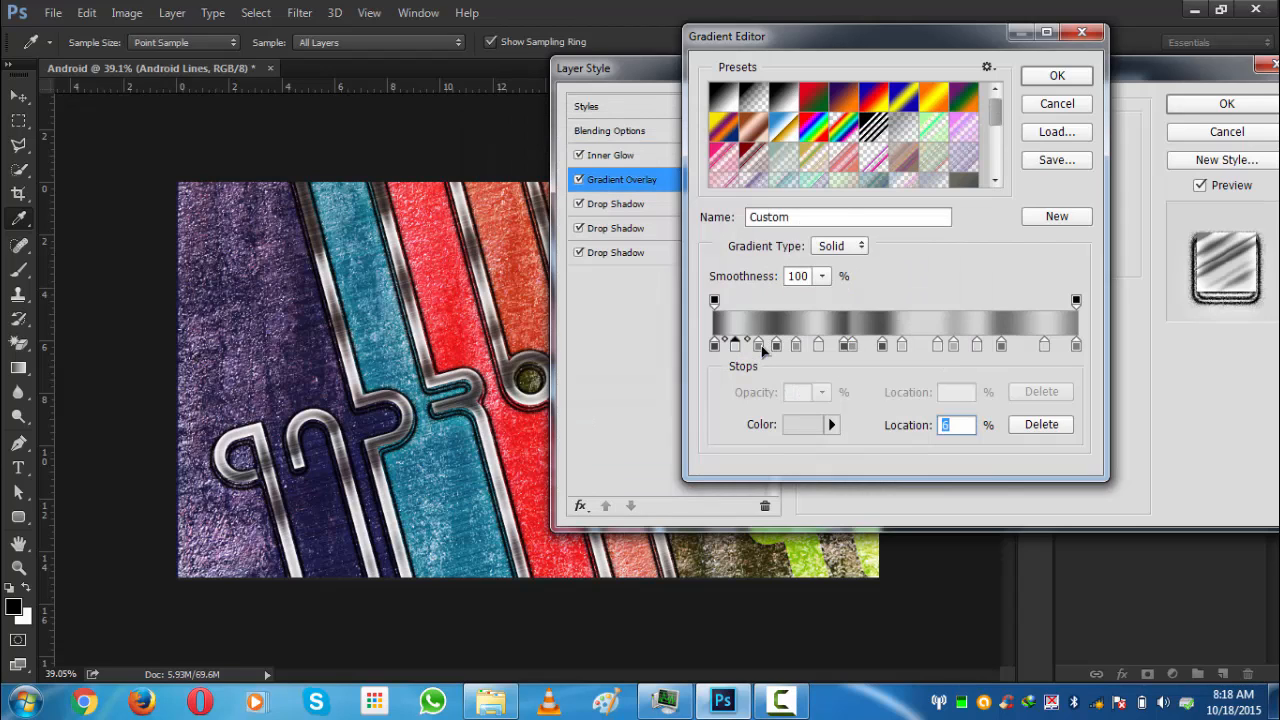
{"action": "left_click", "coordinate": [759, 345]}
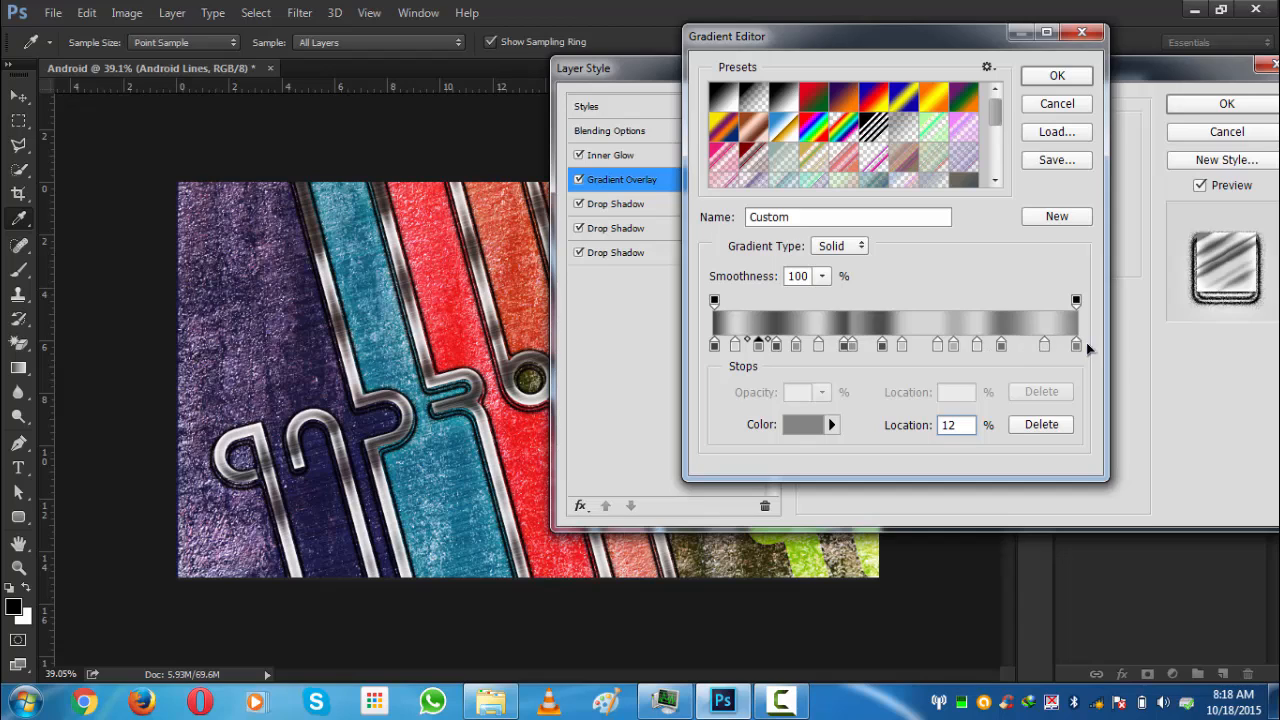
- Pick the Metel gradient preset for the overlay and confirm the gradient and layer style
{"action": "left_click_drag", "start_coordinate": [999, 112], "coordinate": [999, 165]}
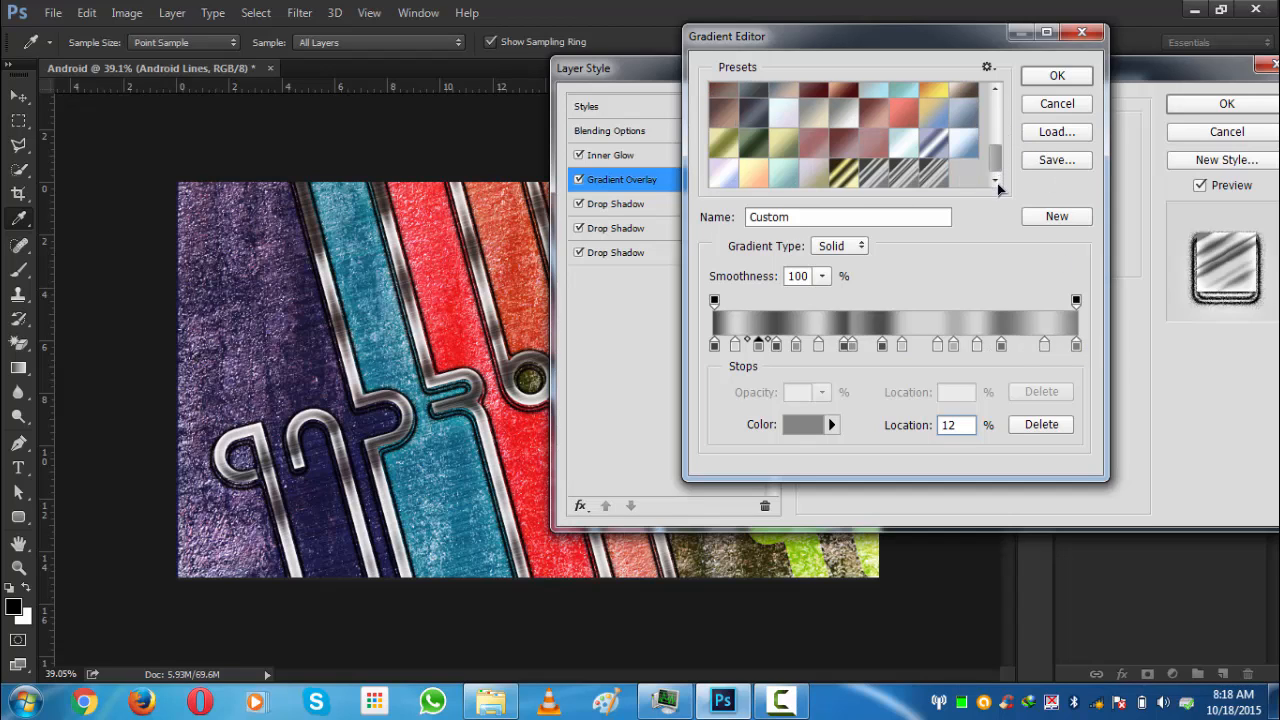
{"action": "left_click", "coordinate": [937, 182]}
{"action": "left_click", "coordinate": [907, 182]}
{"action": "left_click", "coordinate": [931, 182]}
{"action": "left_click", "coordinate": [800, 219]}
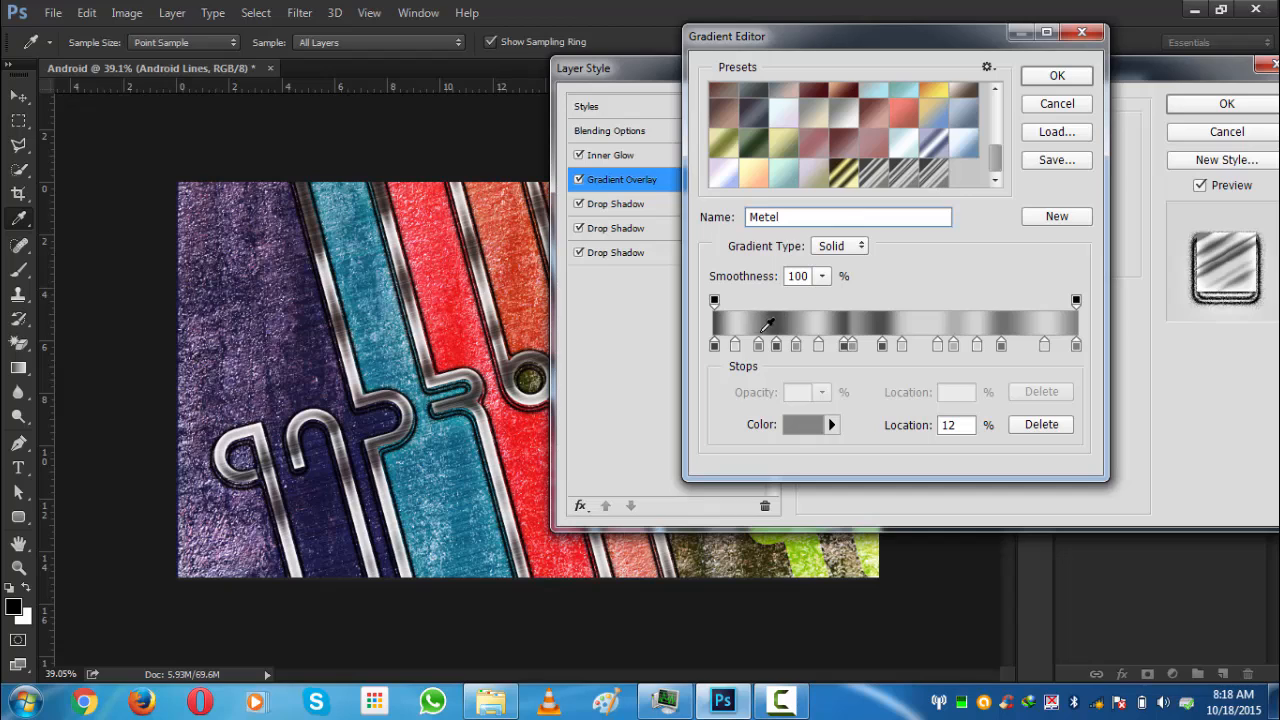
{"action": "left_click", "coordinate": [736, 348]}
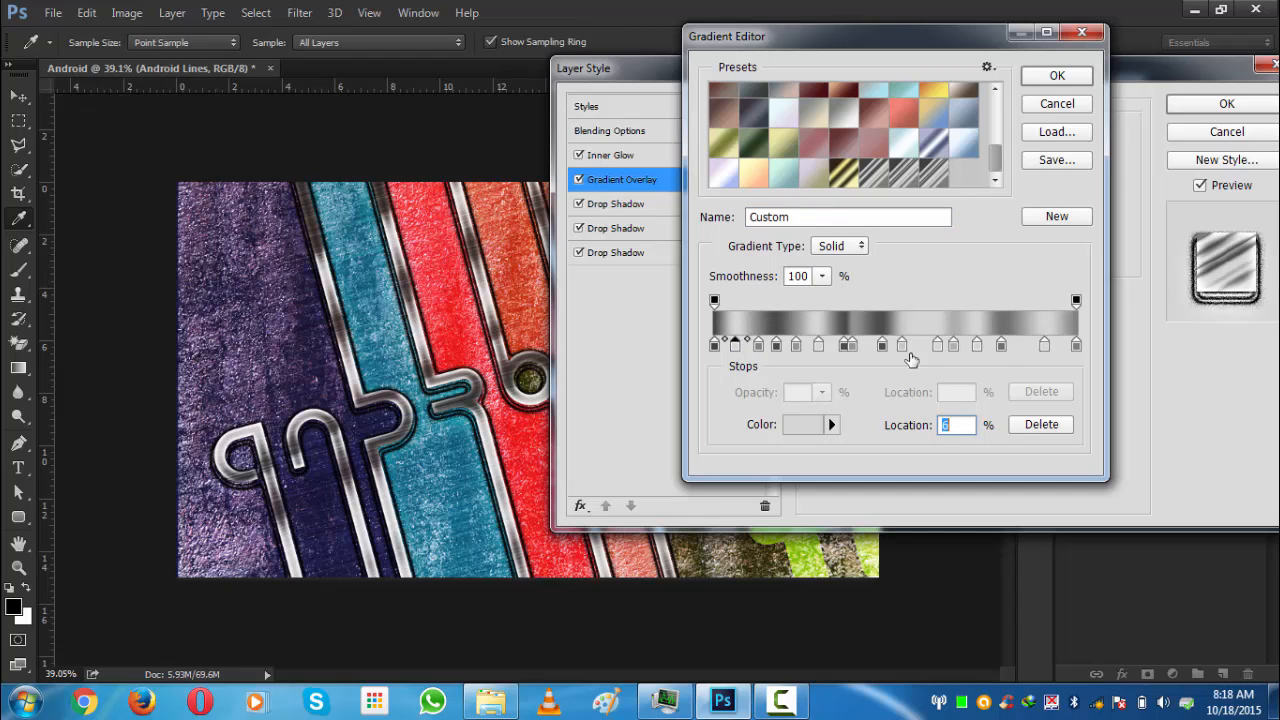
{"action": "left_click", "coordinate": [1035, 78]}
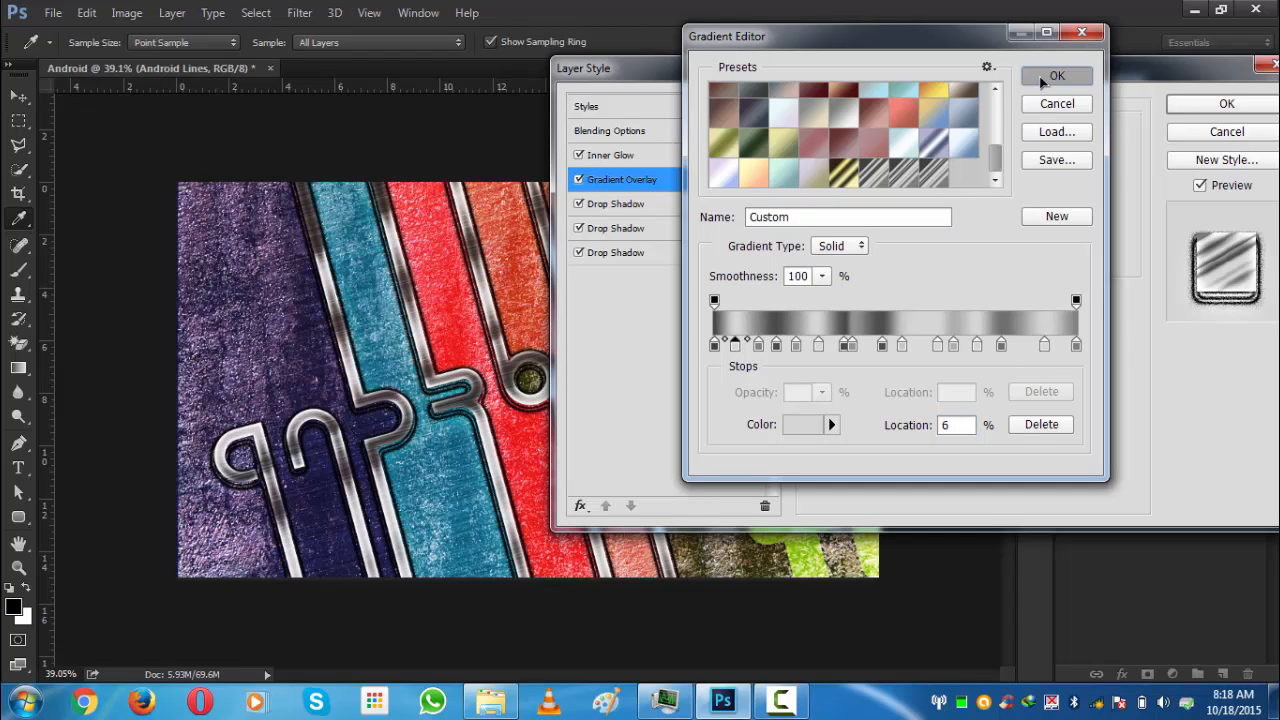
{"action": "left_click_drag", "start_coordinate": [1010, 77], "coordinate": [955, 64]}
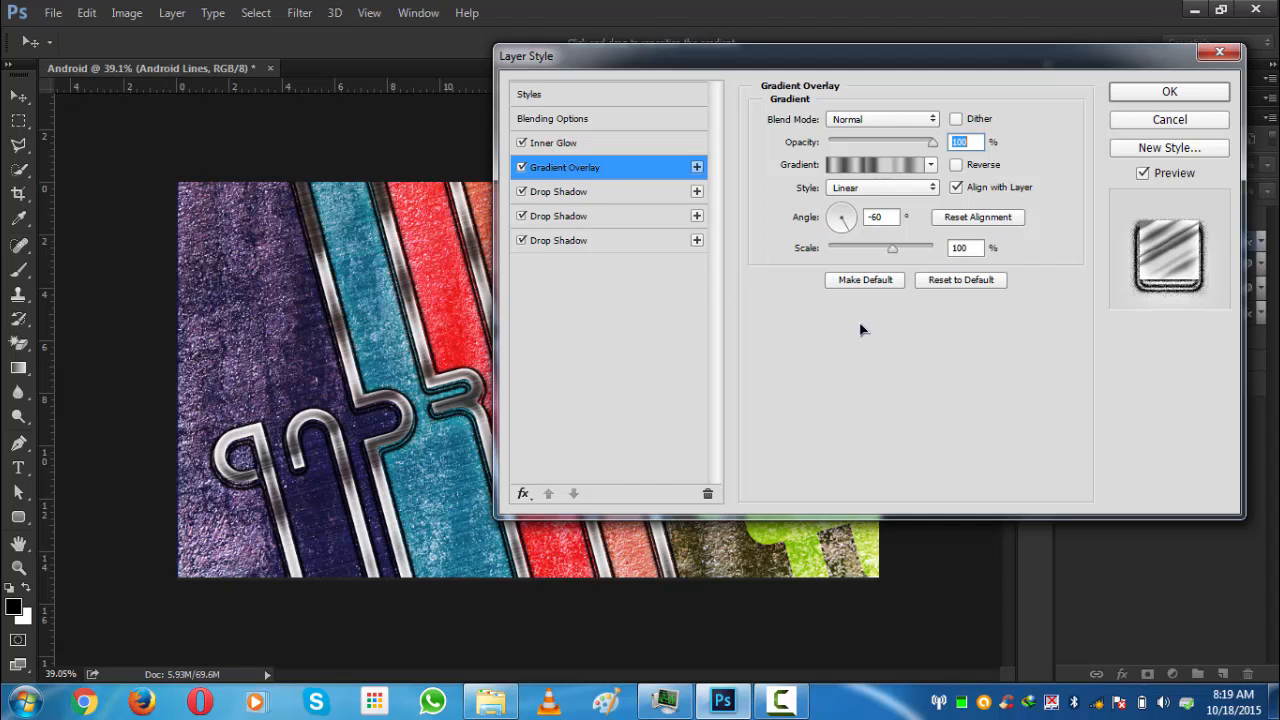
{"action": "left_click", "coordinate": [1135, 95]}
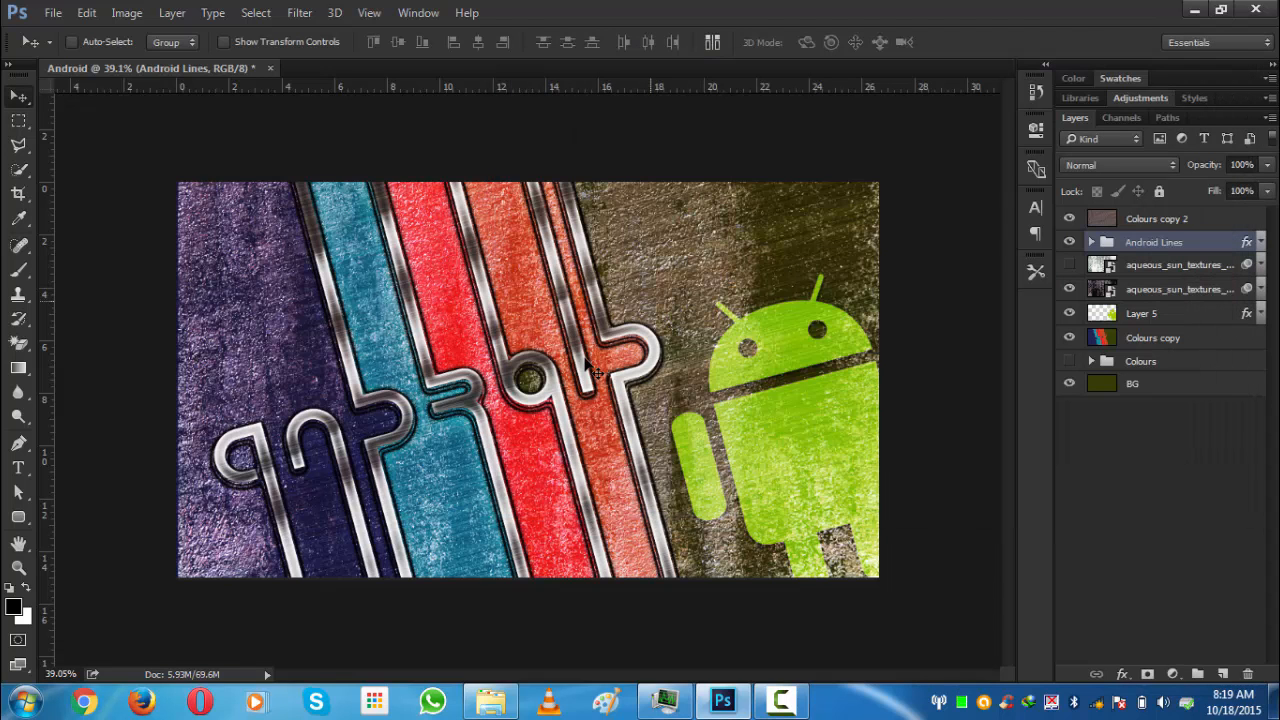
- Turn off the Android Lines group's Gradient Overlay effect to compare, then collapse its effects list
{"action": "scroll", "coordinate": [876, 398], "scroll_direction": "up", "scroll_amount": 2}
{"action": "scroll", "coordinate": [653, 329], "scroll_direction": "down", "scroll_amount": 1}
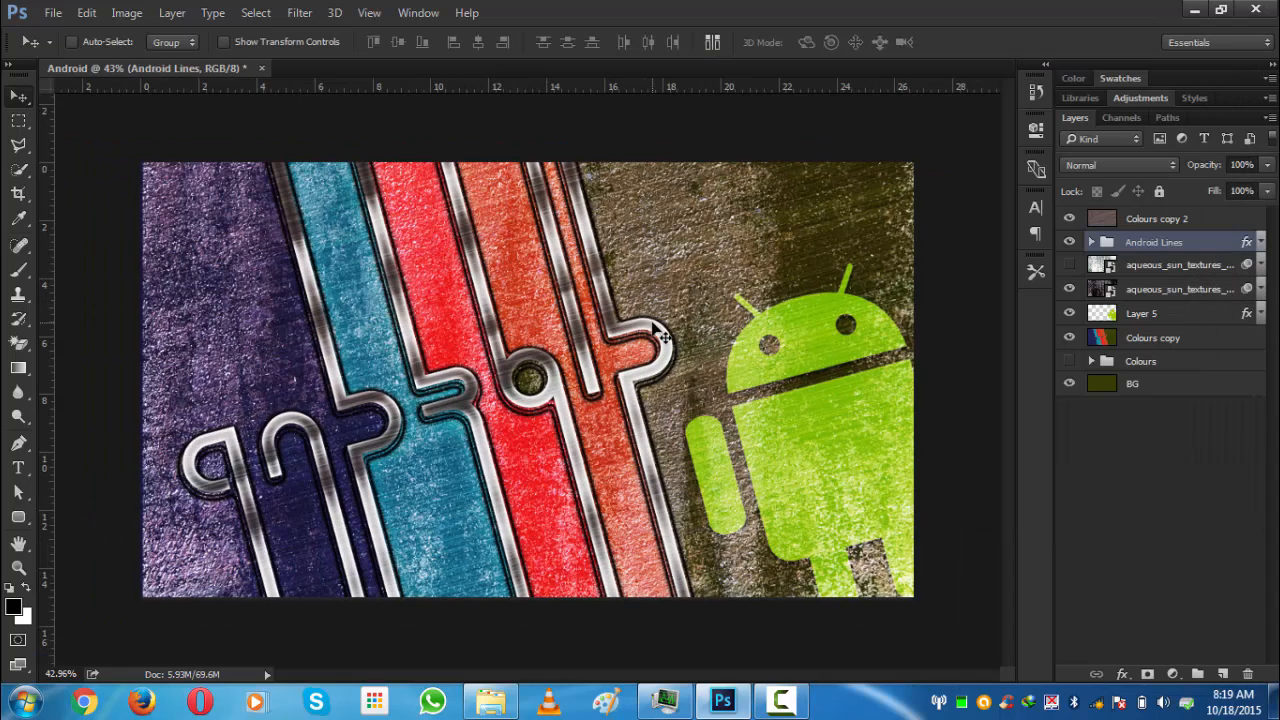
{"action": "left_click", "coordinate": [1260, 243]}
{"action": "left_click", "coordinate": [1134, 296]}
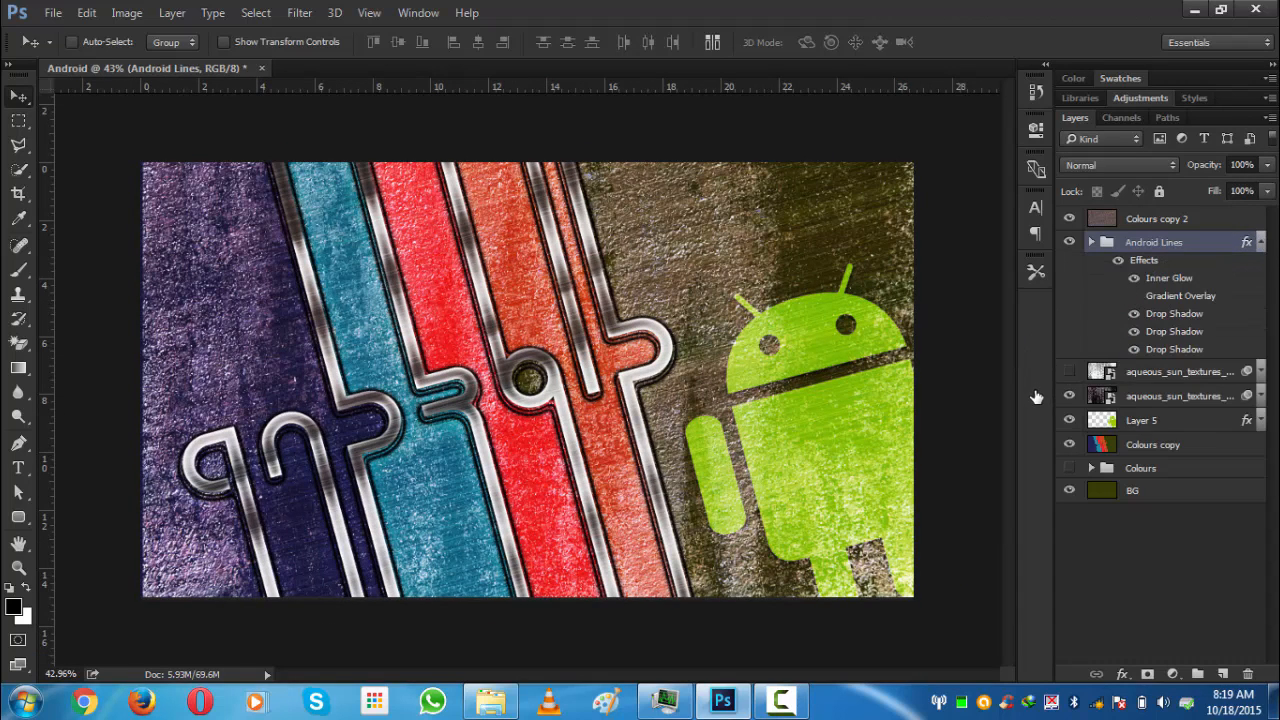
{"action": "left_click", "coordinate": [1134, 296]}
{"action": "left_click", "coordinate": [1134, 297]}
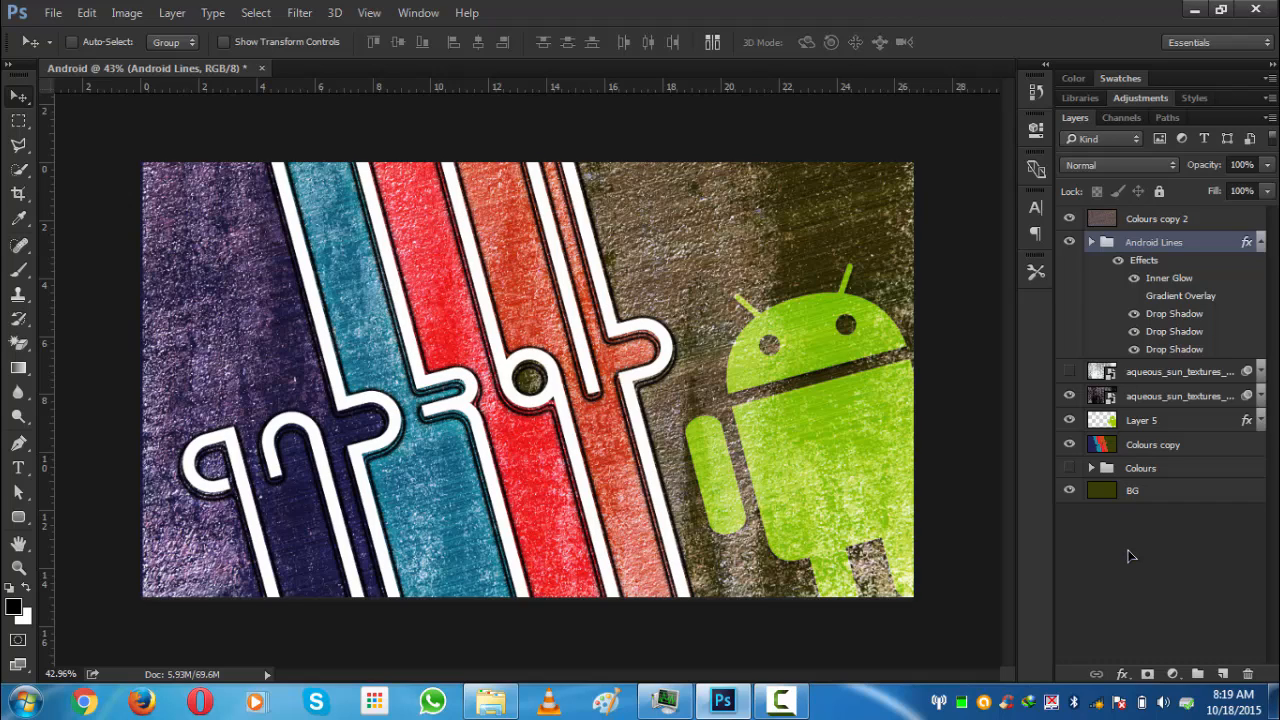
{"action": "left_click", "coordinate": [1128, 555]}
{"action": "left_click", "coordinate": [1260, 243]}
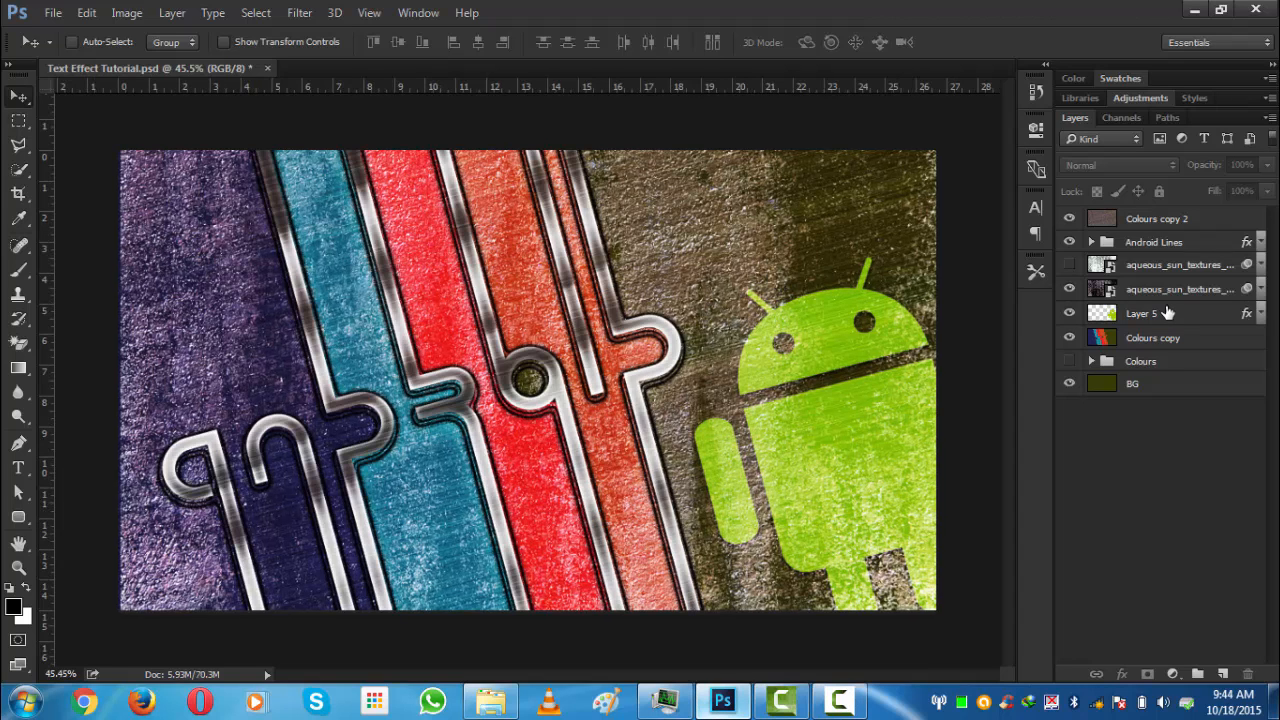
- Set Layer 5's blend mode to Overlay and move it above both aqueous texture layers
{"action": "left_click", "coordinate": [1167, 313]}
{"action": "left_click", "coordinate": [1105, 162]}
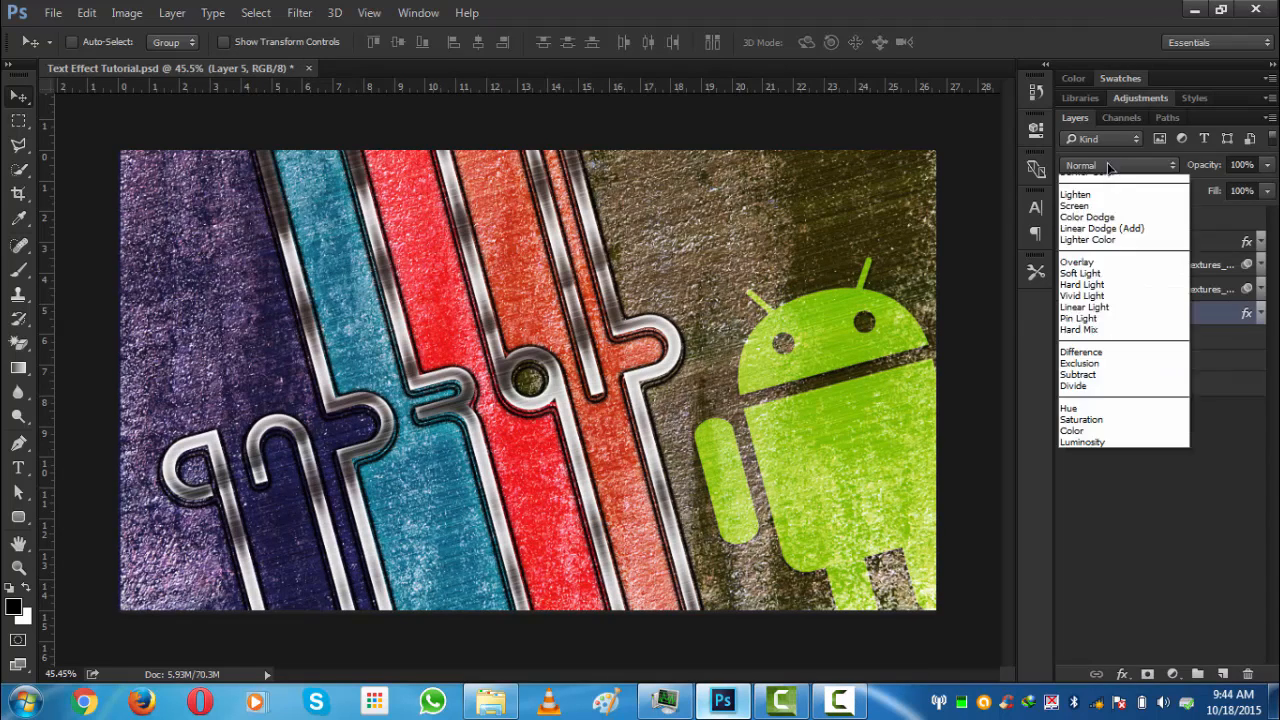
{"action": "left_click", "coordinate": [1120, 340]}
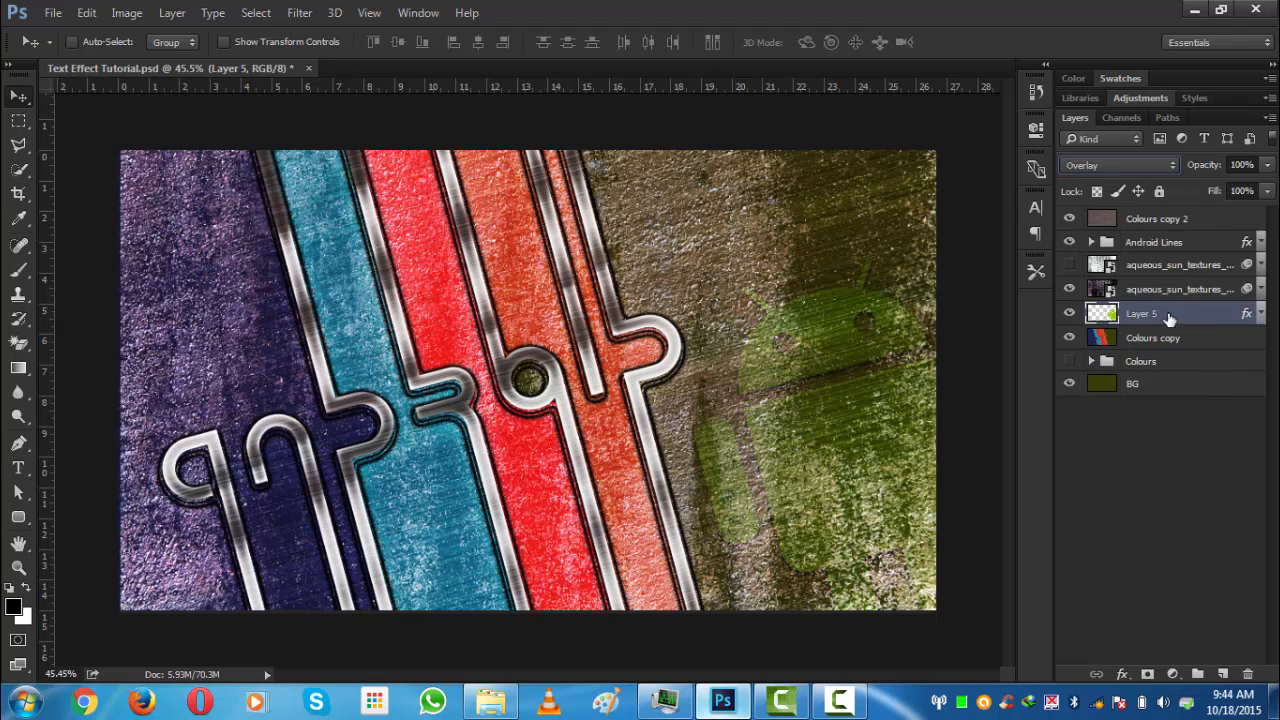
{"action": "left_click_drag", "start_coordinate": [1170, 316], "coordinate": [1165, 264]}
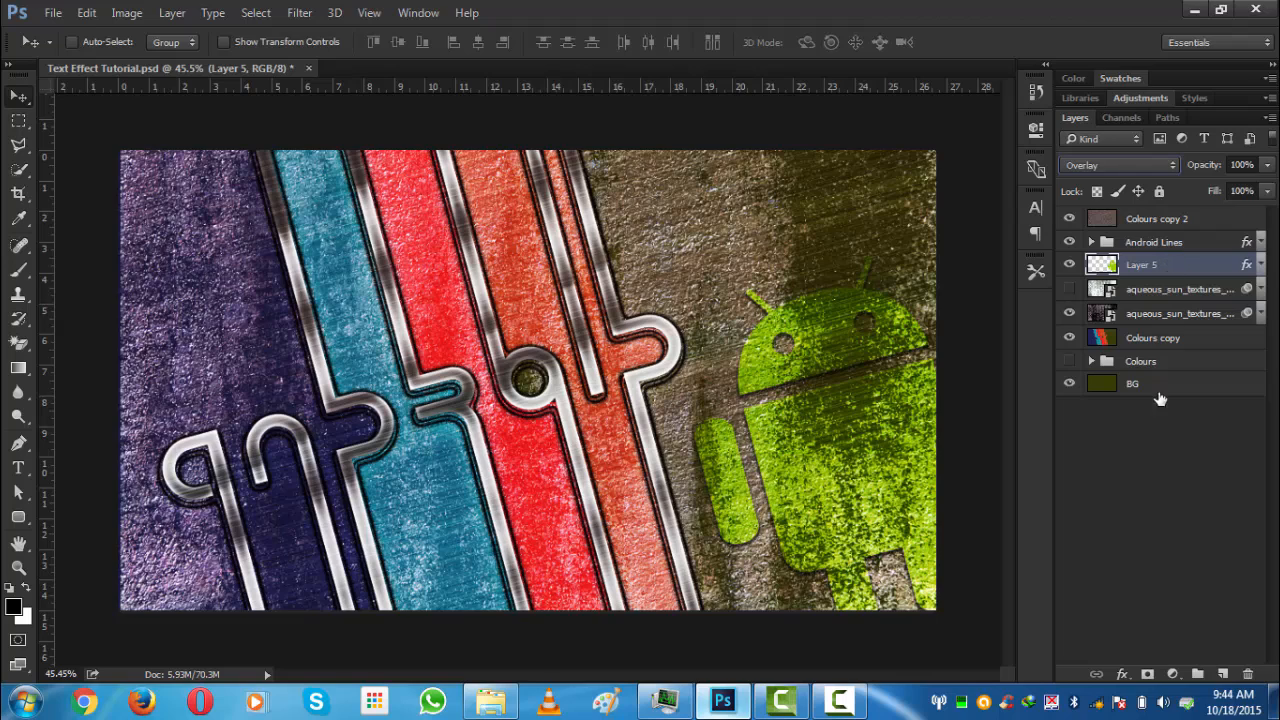
{"action": "left_click", "coordinate": [1160, 467]}
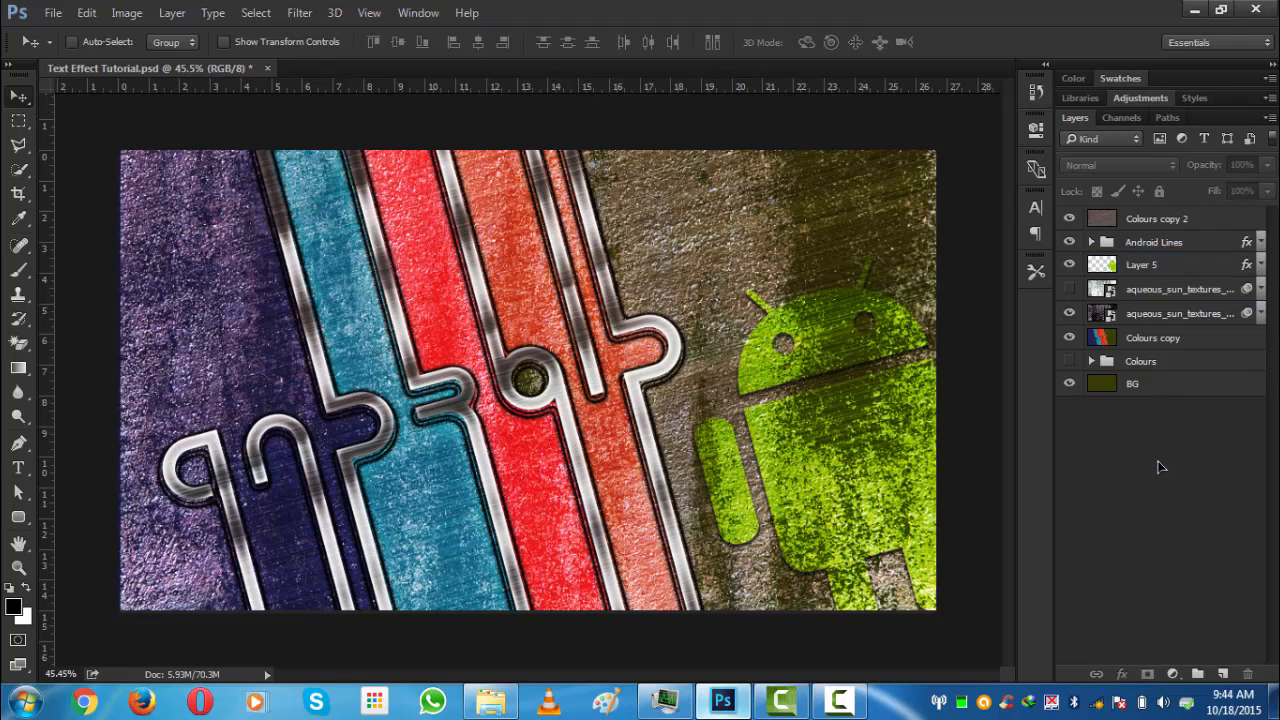